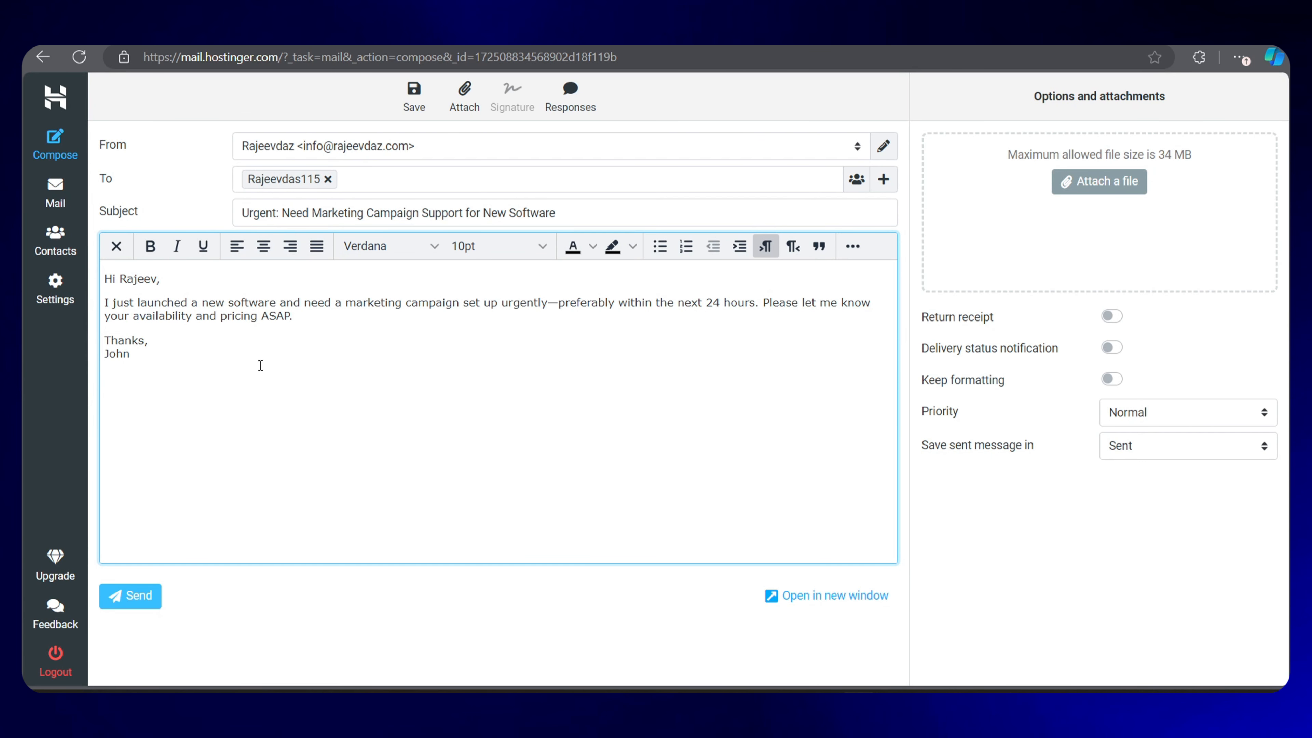
- Send the composed email "Urgent: Need Marketing Campaign Support for New Software" from the Hostinger webmail
click(132, 597)
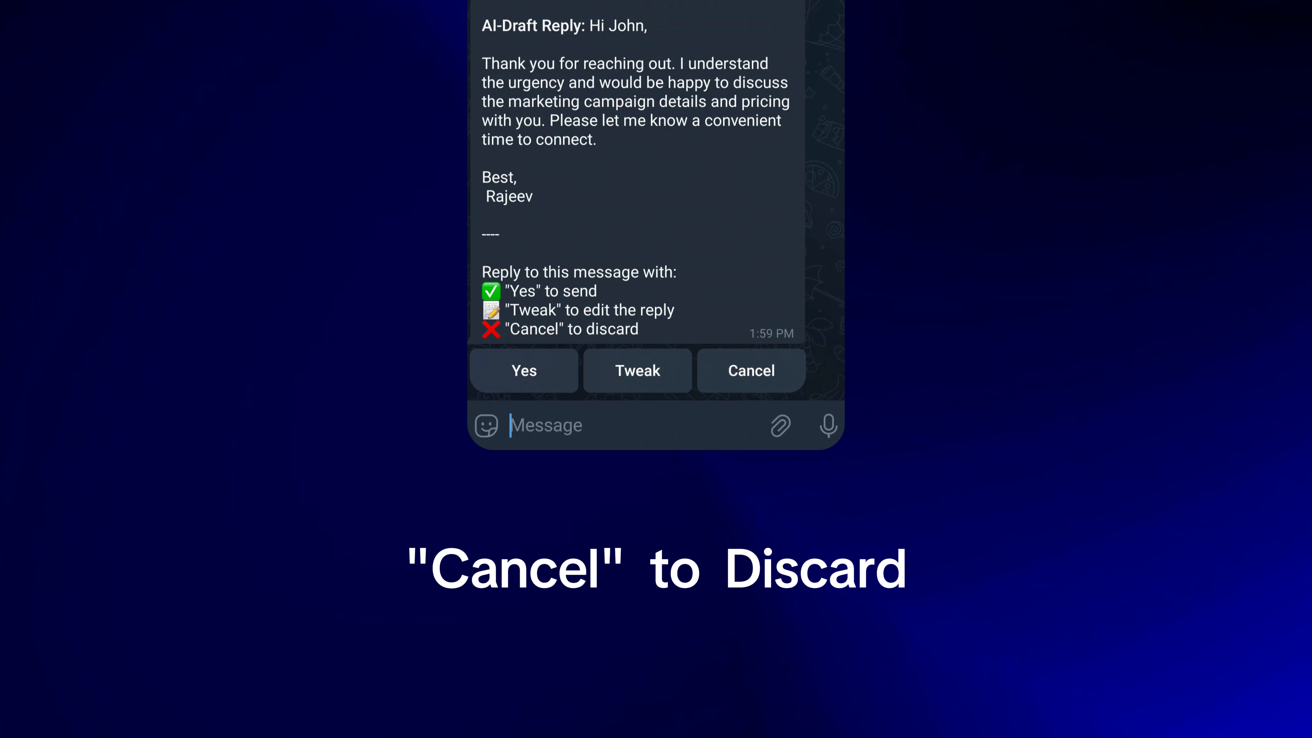
- In the Quick Mail Bot chat, choose to tweak the AI draft and send the change request "Just ask convenient time by tomorrow"
click(648, 370)
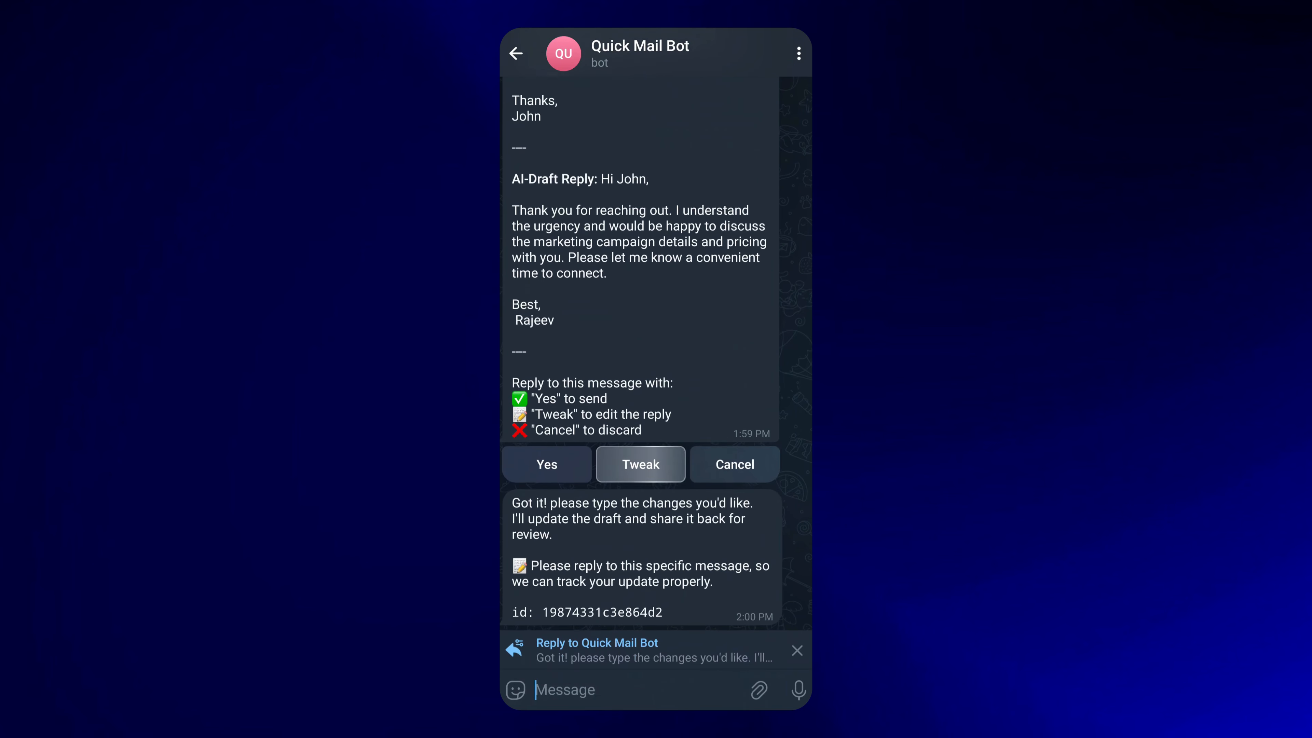
text(Just ask convenient time by)
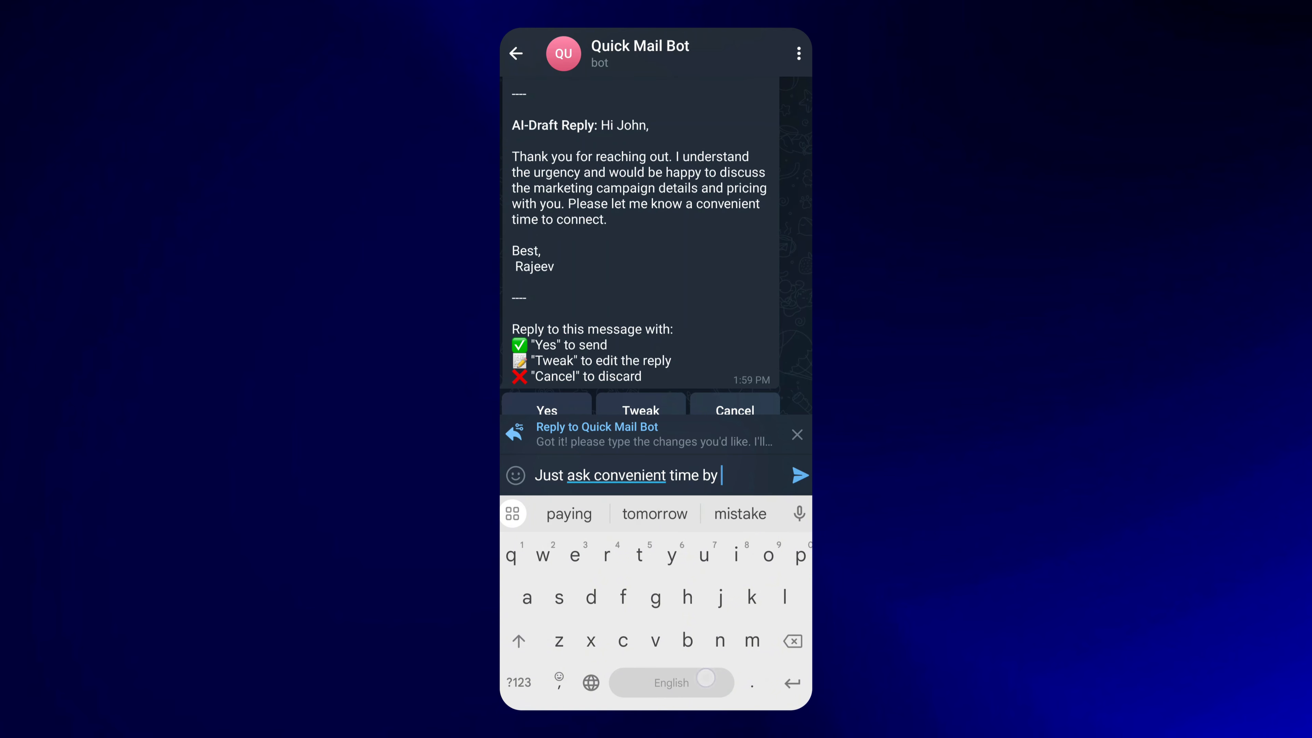
click(654, 514)
click(799, 476)
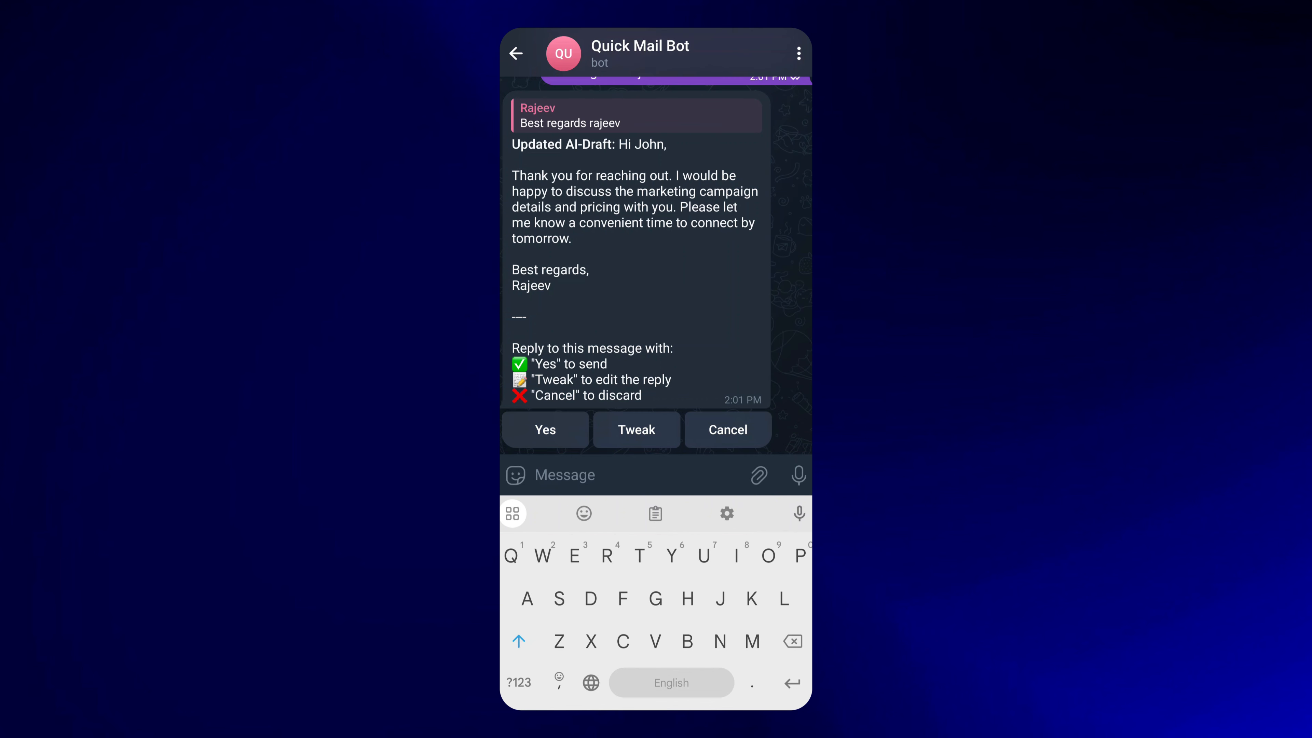
- Approve the updated AI draft for sending and review the sent reply in the Gmail conversation
click(545, 430)
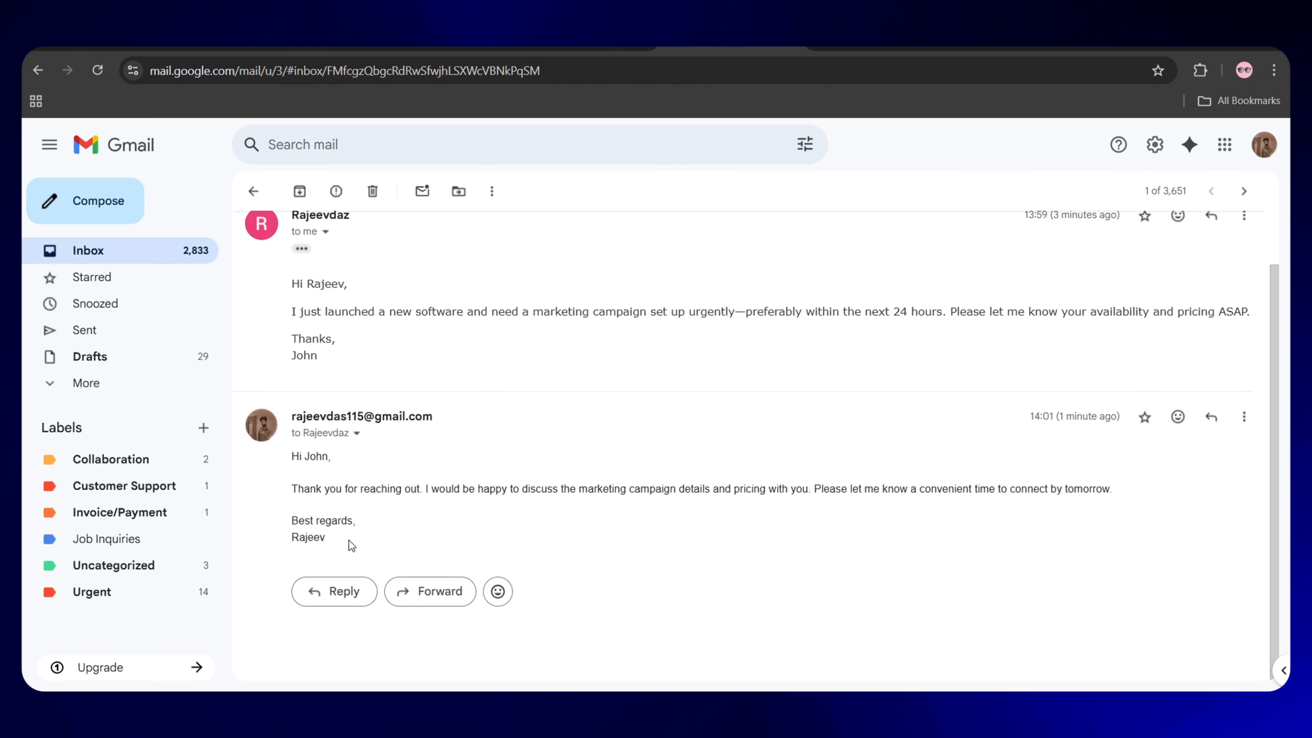
drag(348, 539, 299, 471)
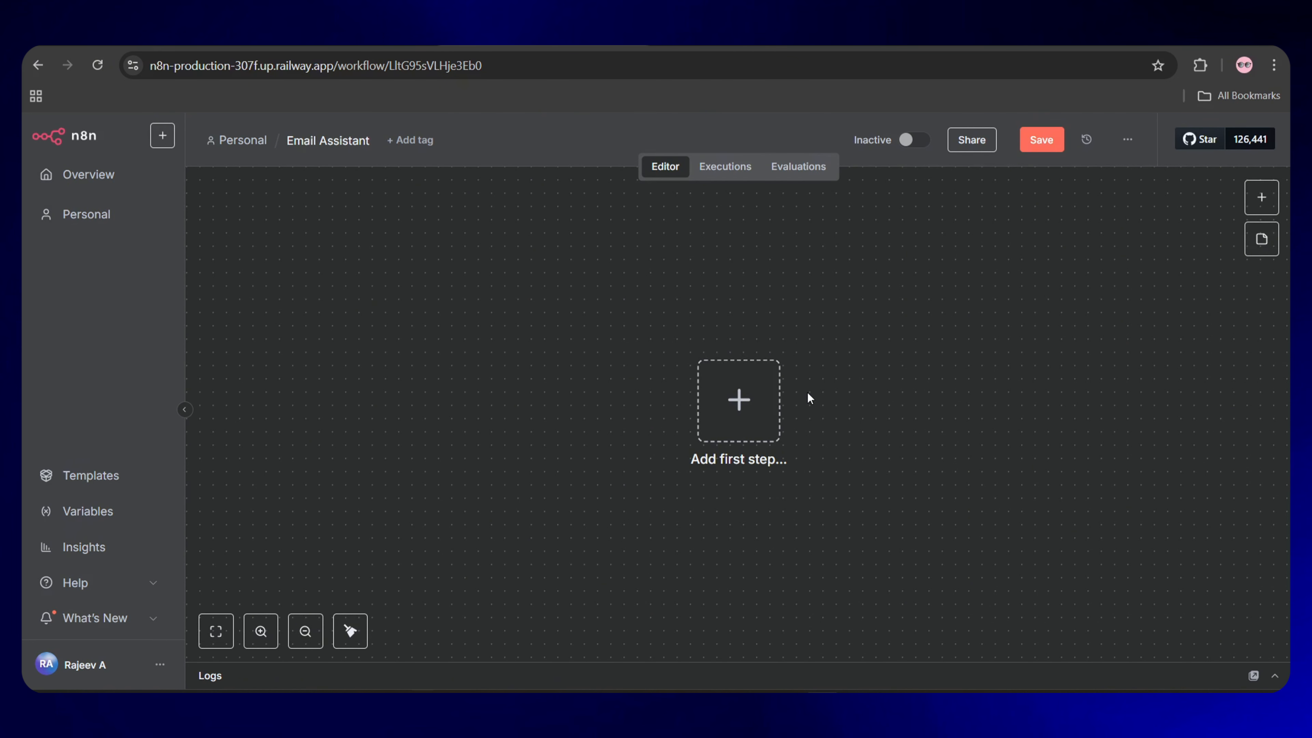
- In n8n, search for a gmail node to use as the first step of the Email Assistant workflow
click(735, 399)
text(gmail)
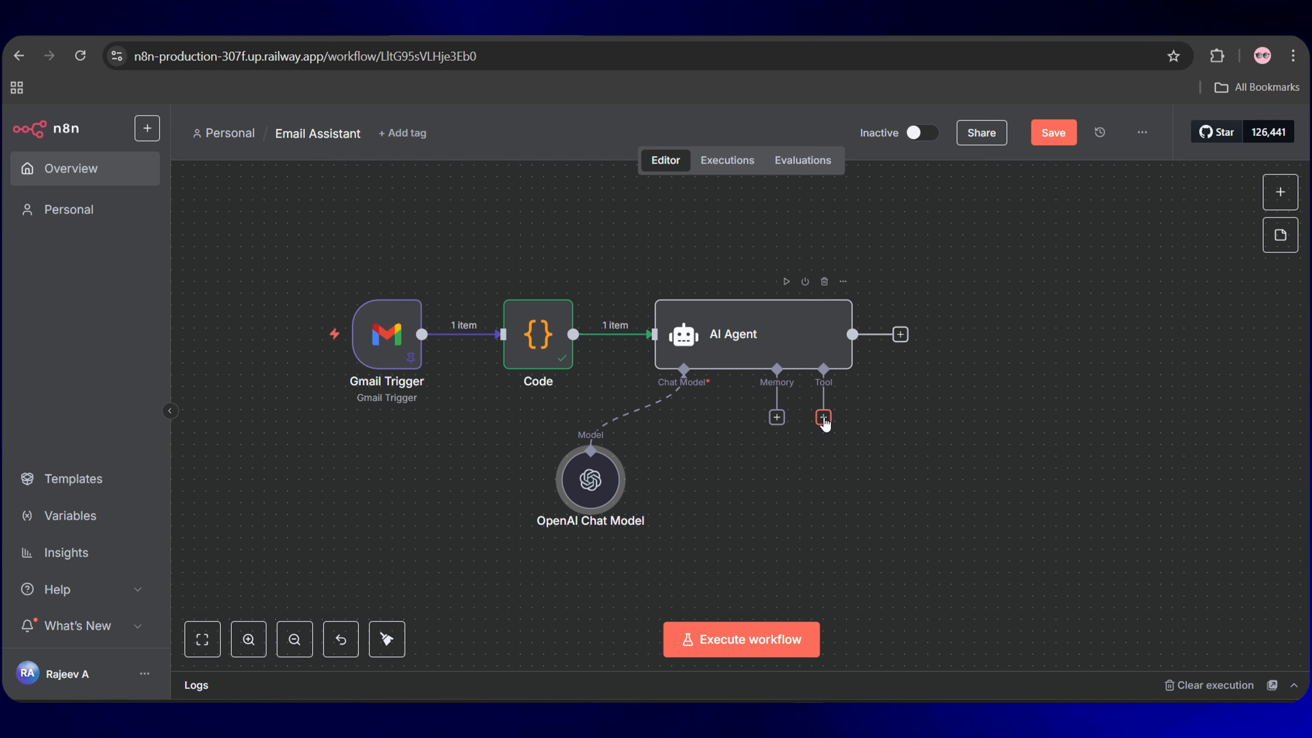
- Search the AI Agent node's available tools for a Gmail tool
click(823, 417)
text(gm)
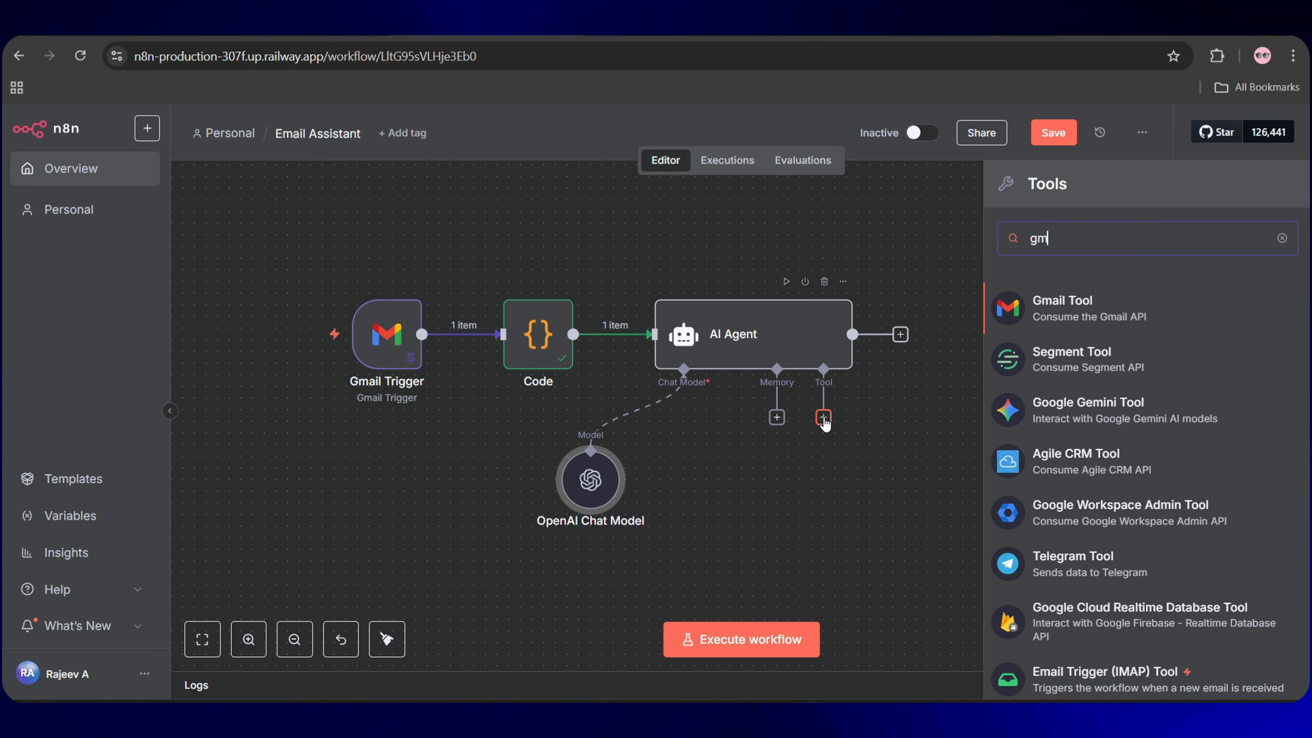
text(a)
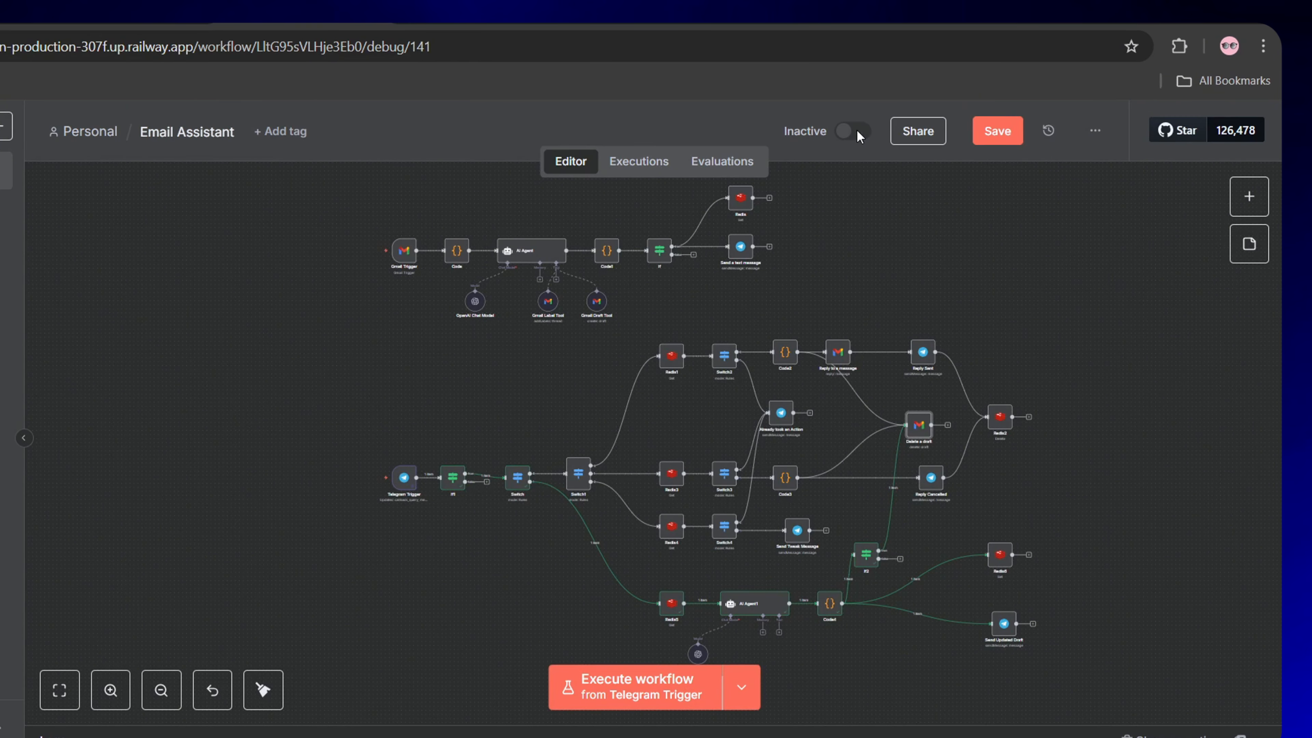
- Activate the Email Assistant workflow and acknowledge the activation notice
click(857, 129)
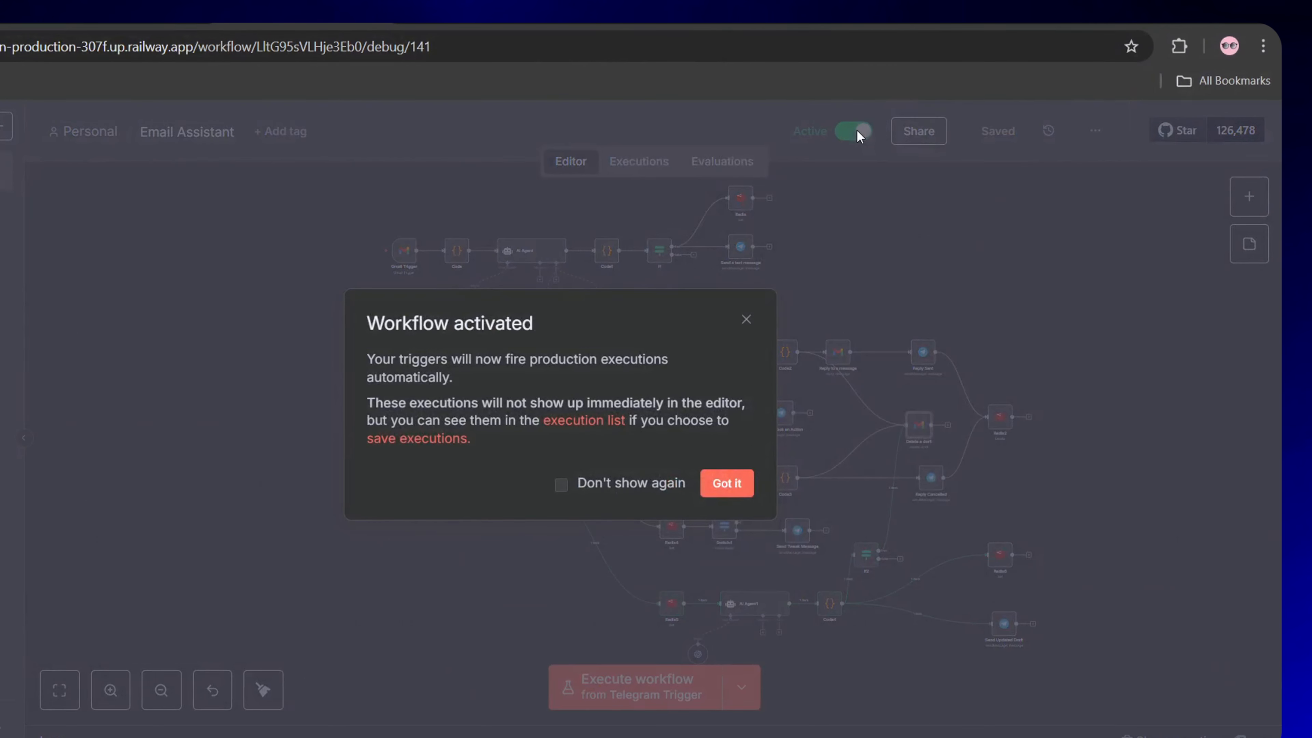
click(726, 484)
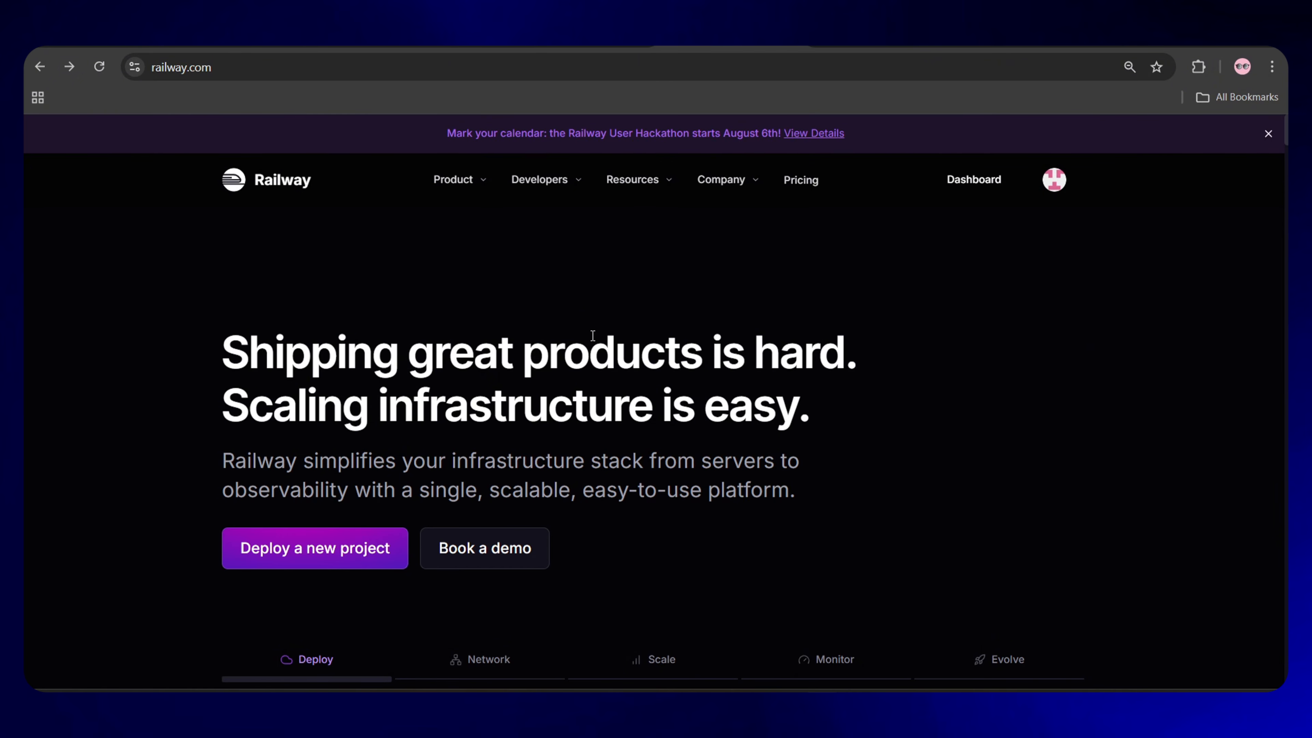
- Look through the Railway homepage to see what the hosting platform offers
scroll(749, 441, down, 10)
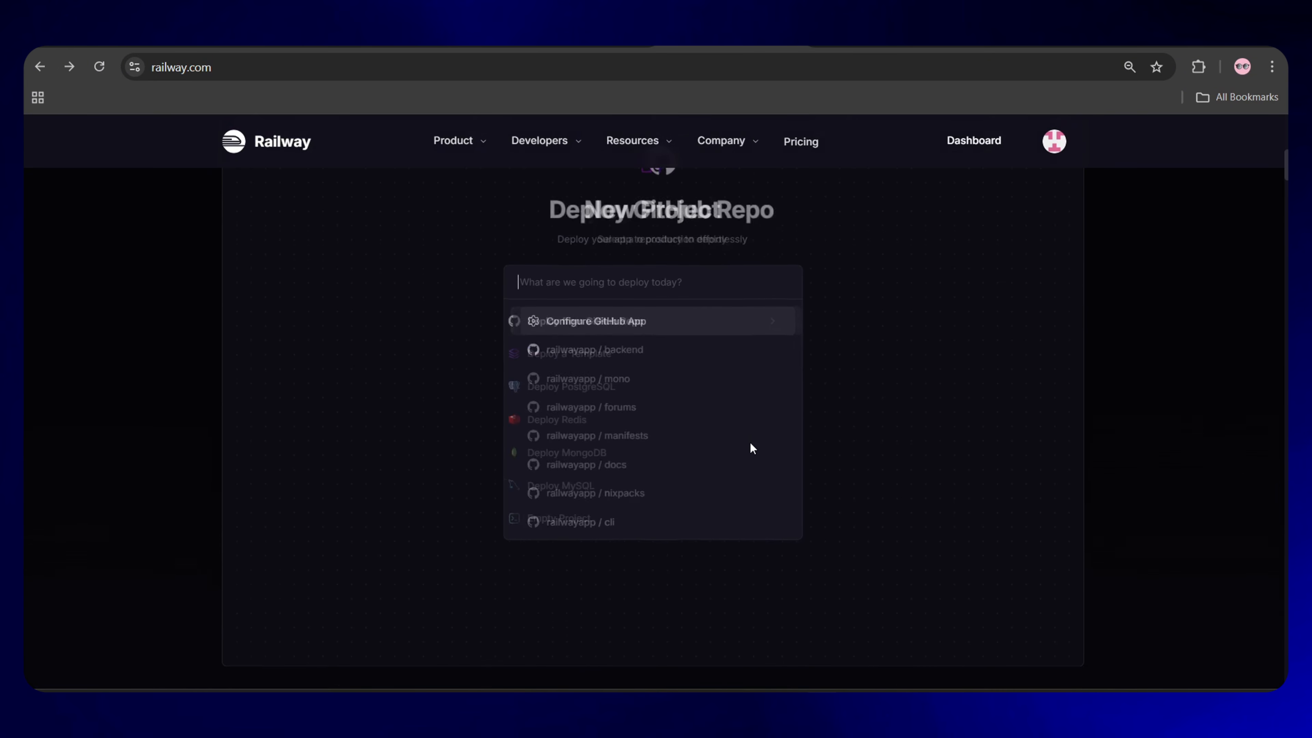
scroll(750, 444, down, 10)
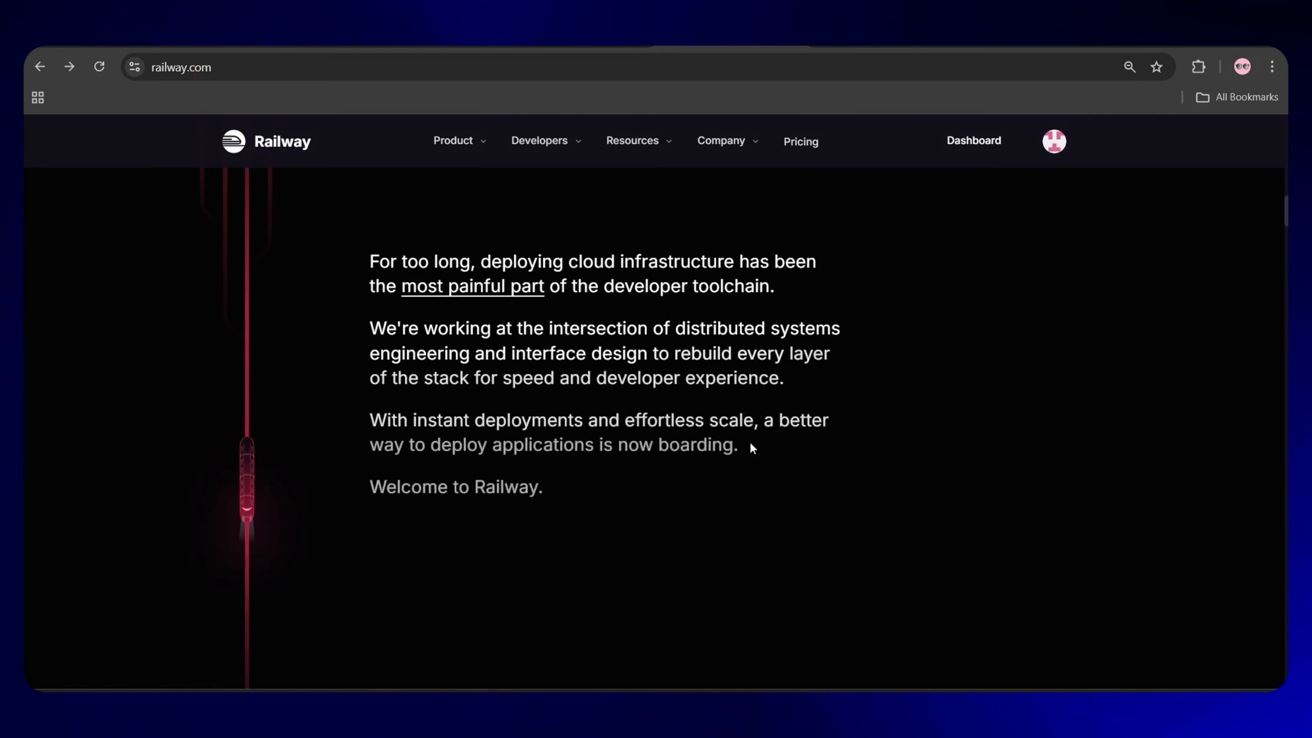
scroll(751, 443, down, 10)
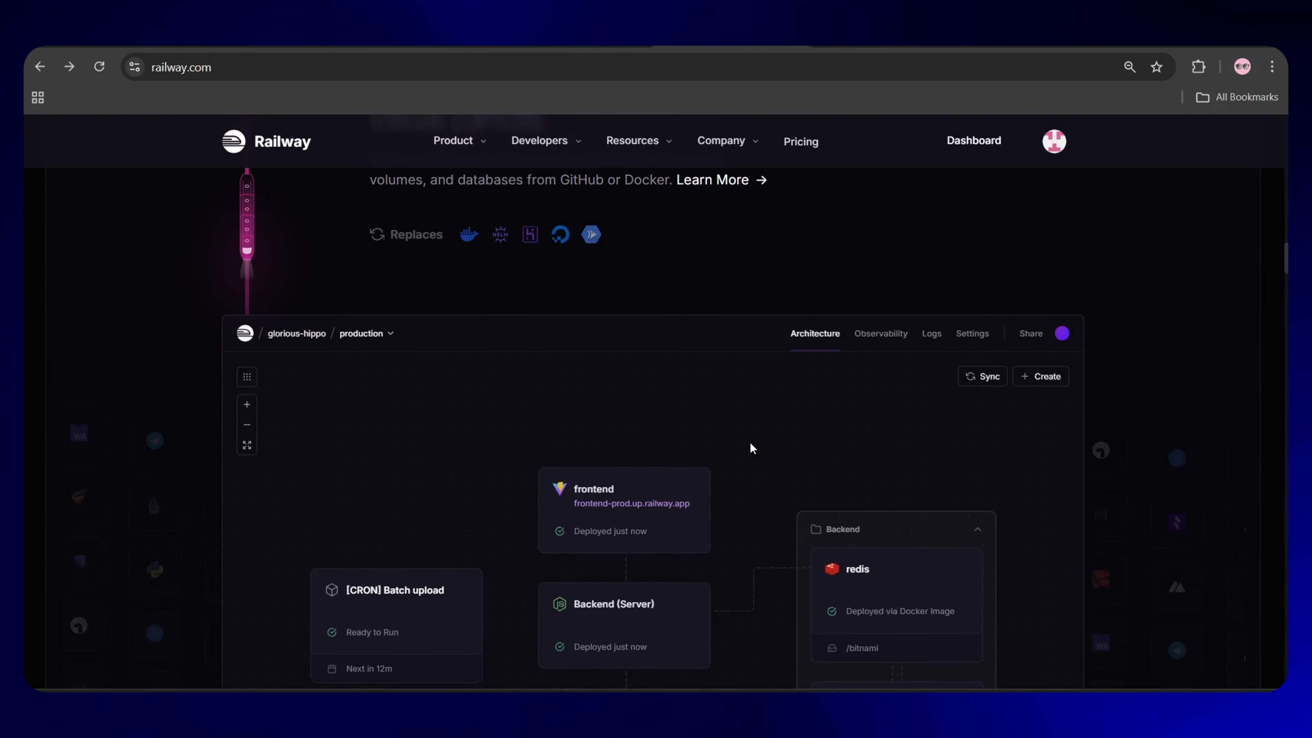
scroll(750, 441, up, 20)
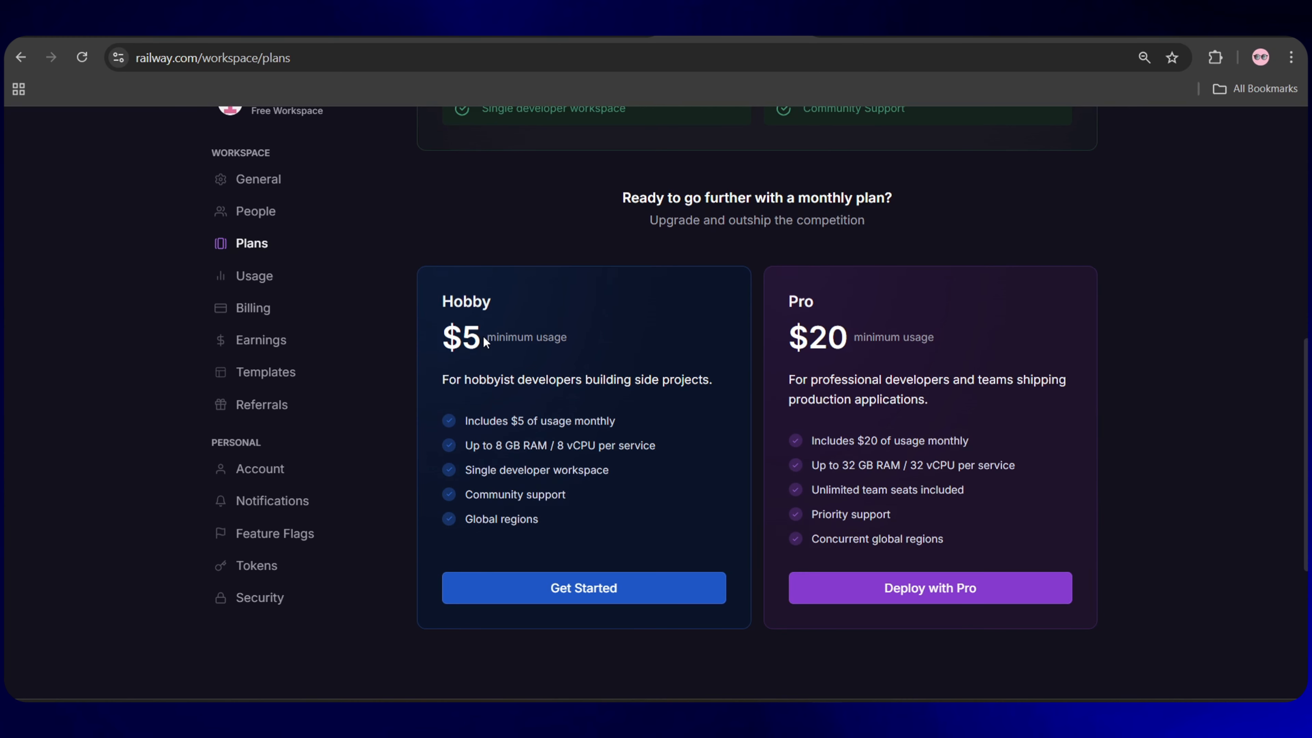
- Compare the price and the RAM and vCPU limits of Railway's Hobby and Pro plans
drag(489, 339, 451, 339)
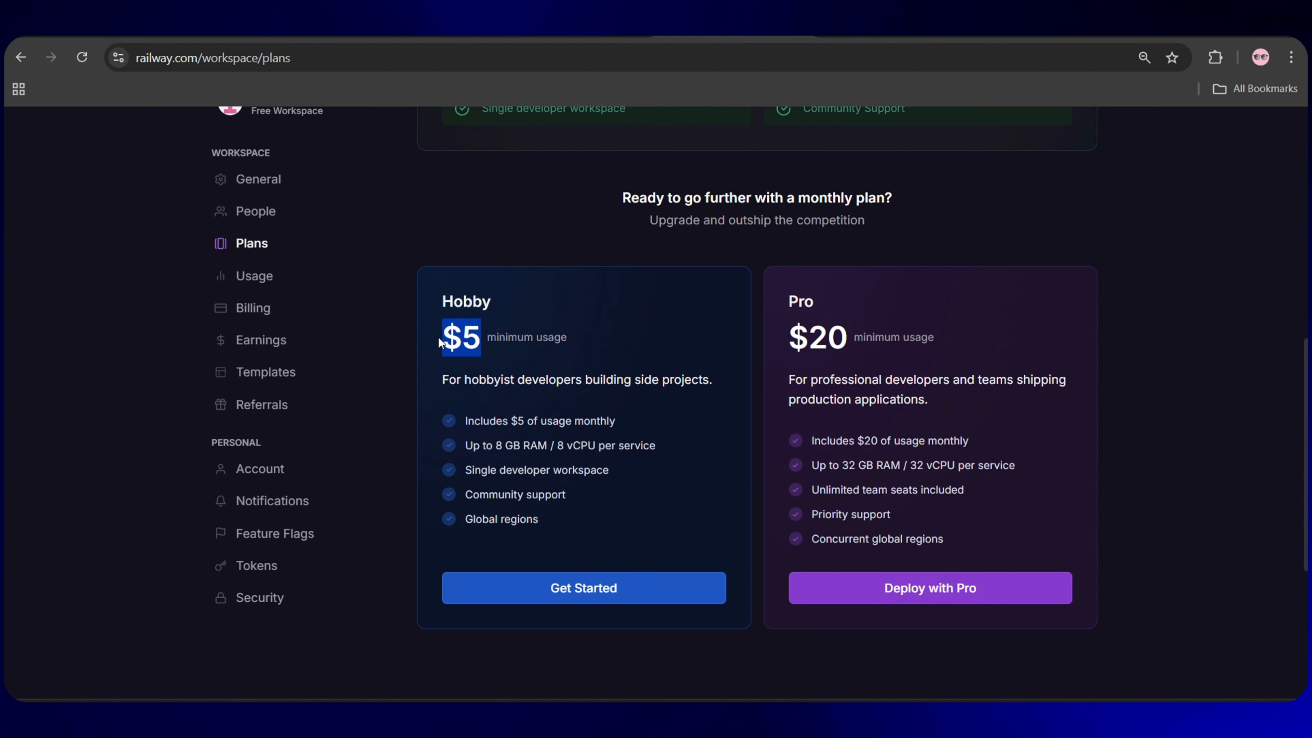
click(439, 342)
drag(457, 447, 708, 459)
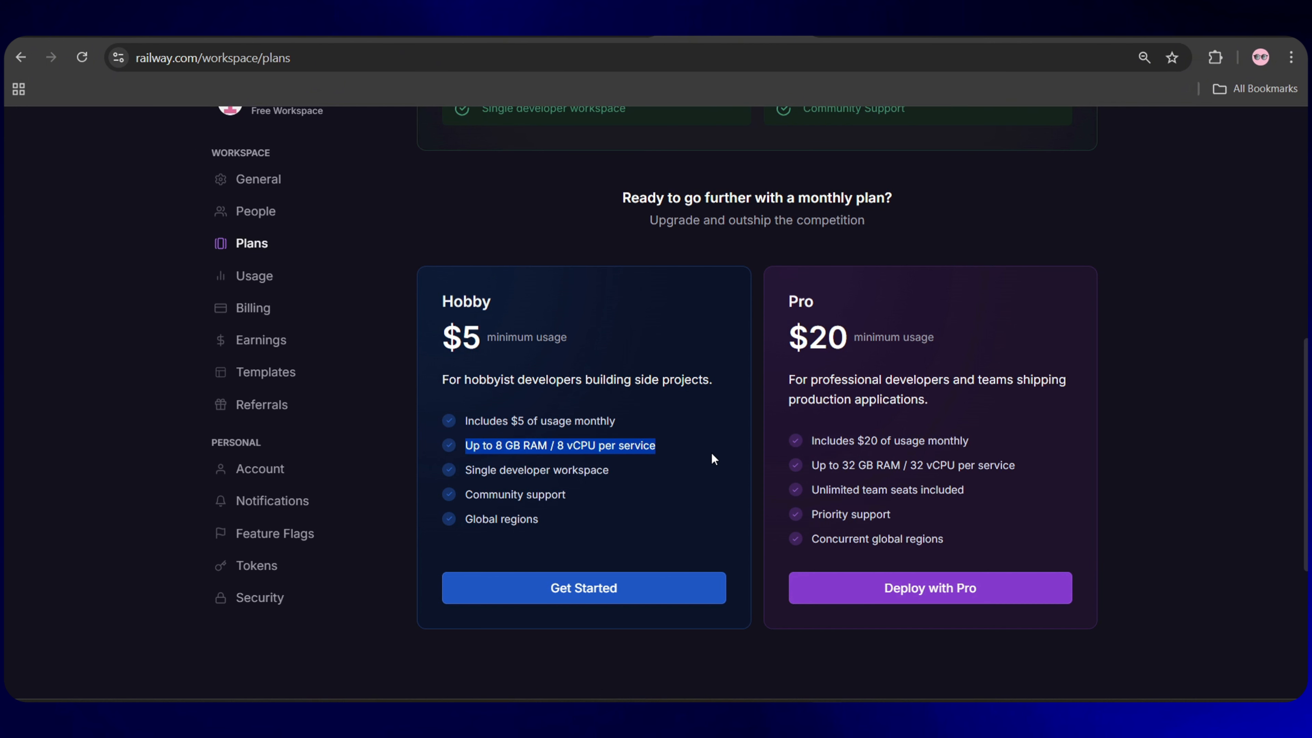
click(712, 454)
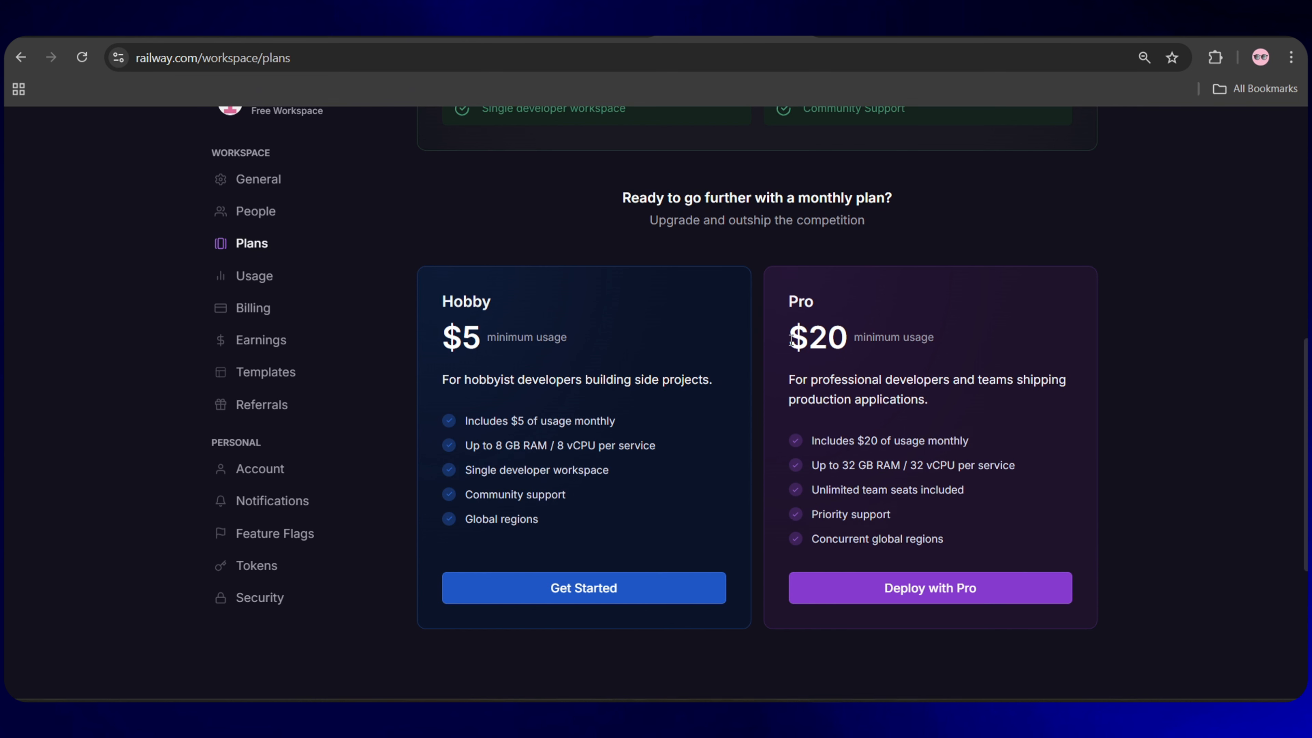
drag(793, 341, 847, 341)
click(837, 339)
drag(814, 467, 1066, 468)
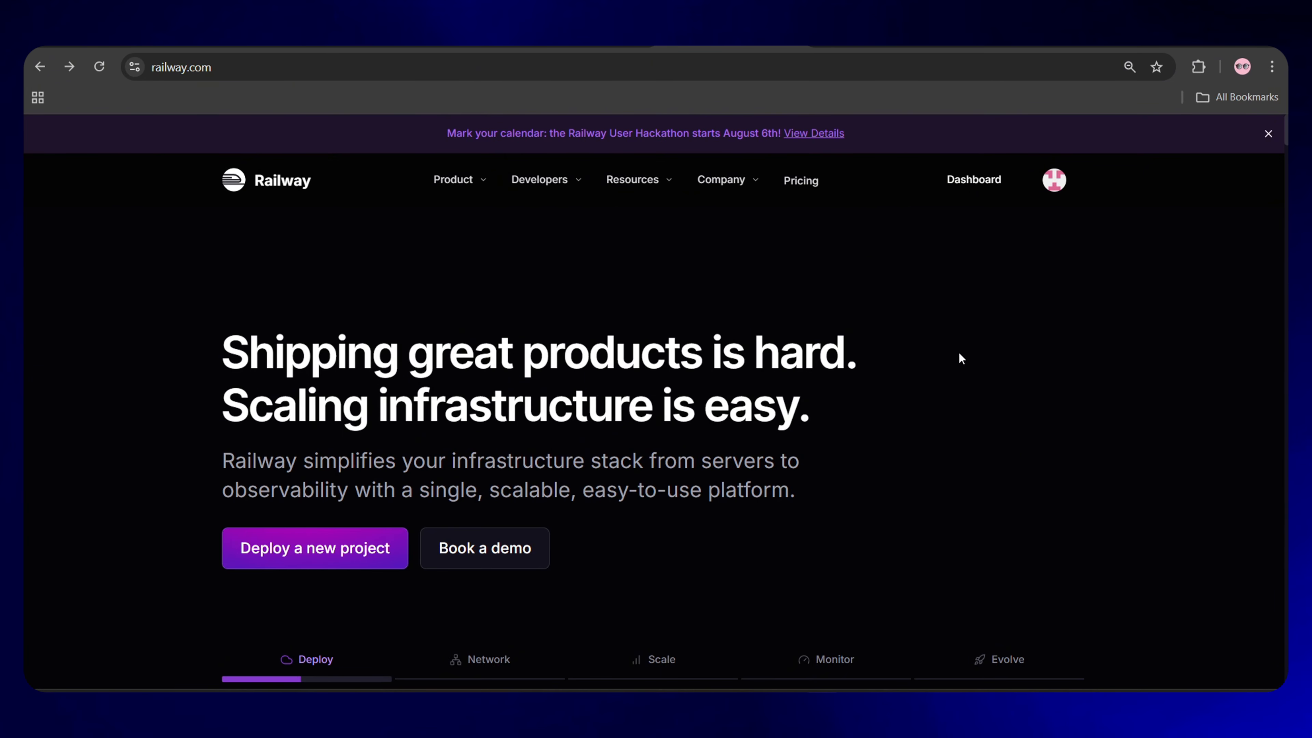
- Open the Railway dashboard and check the workspace's remaining credit
click(985, 179)
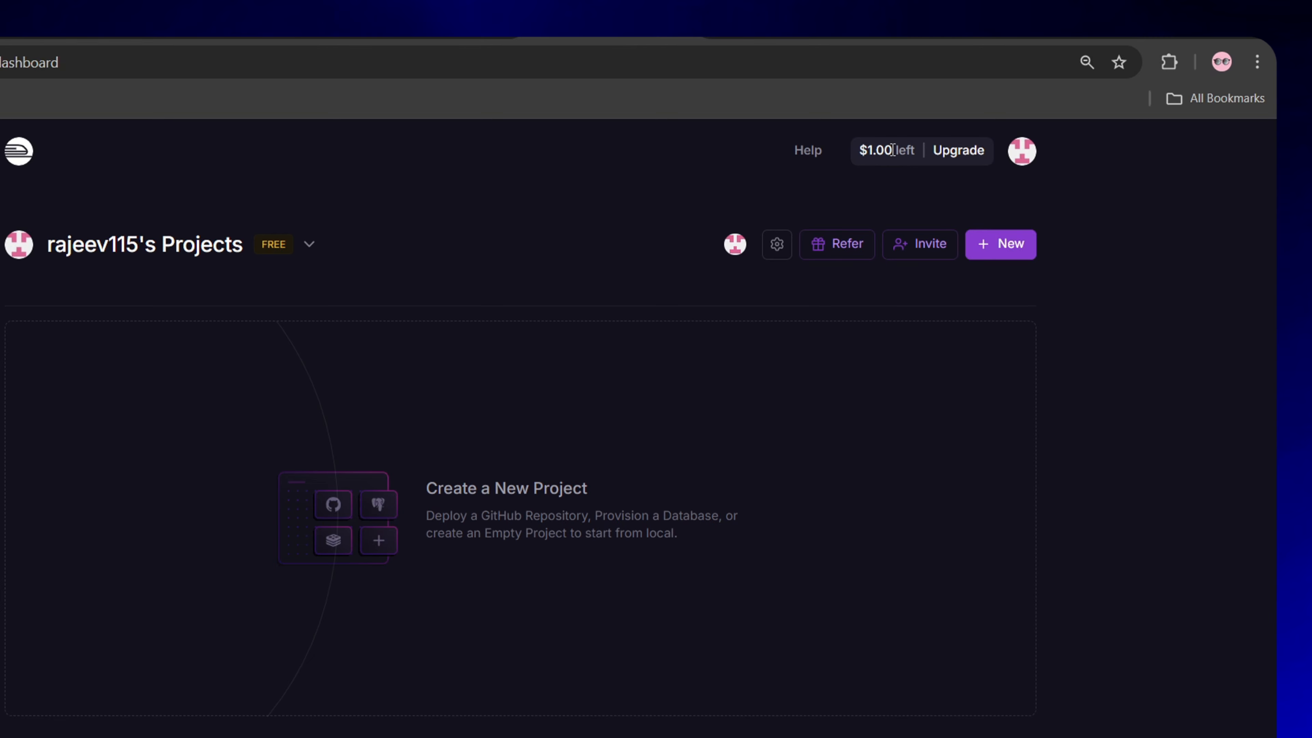
drag(893, 150, 859, 156)
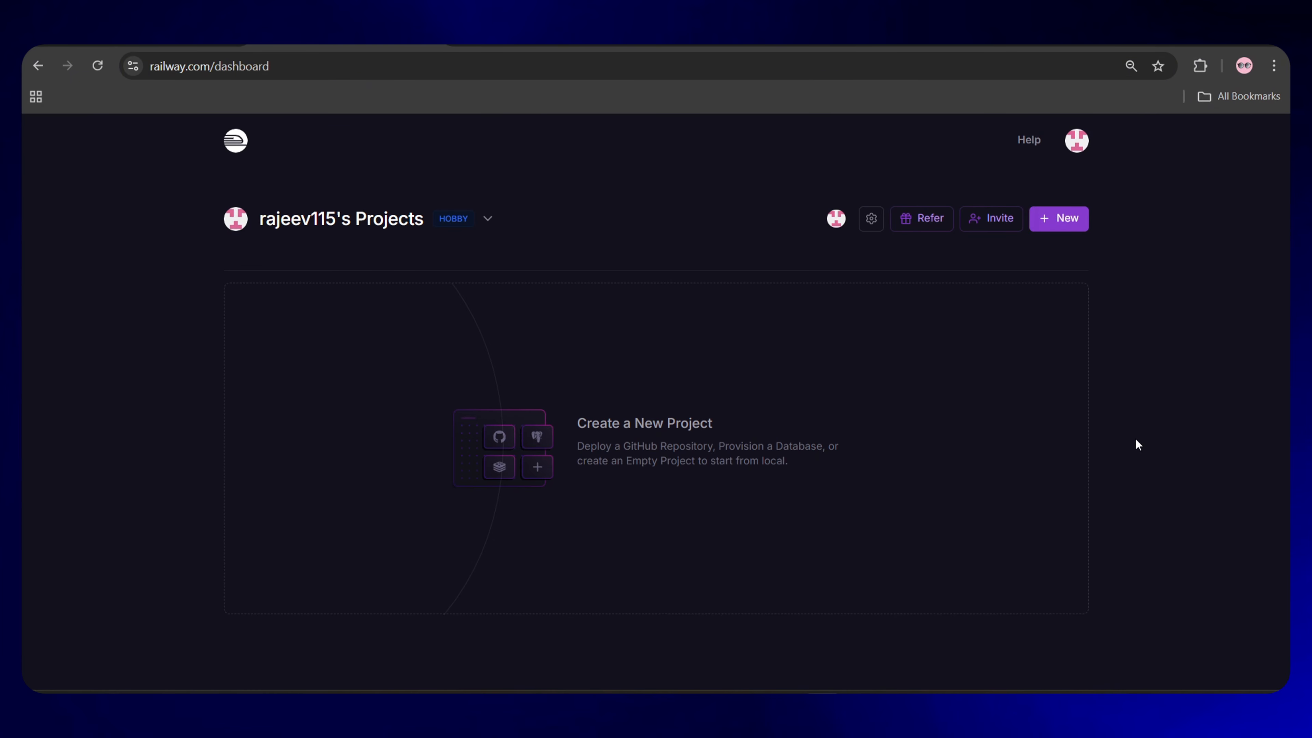
- Create a new Railway project from the "n8n (w/ postgres)" template and deploy it
click(1056, 230)
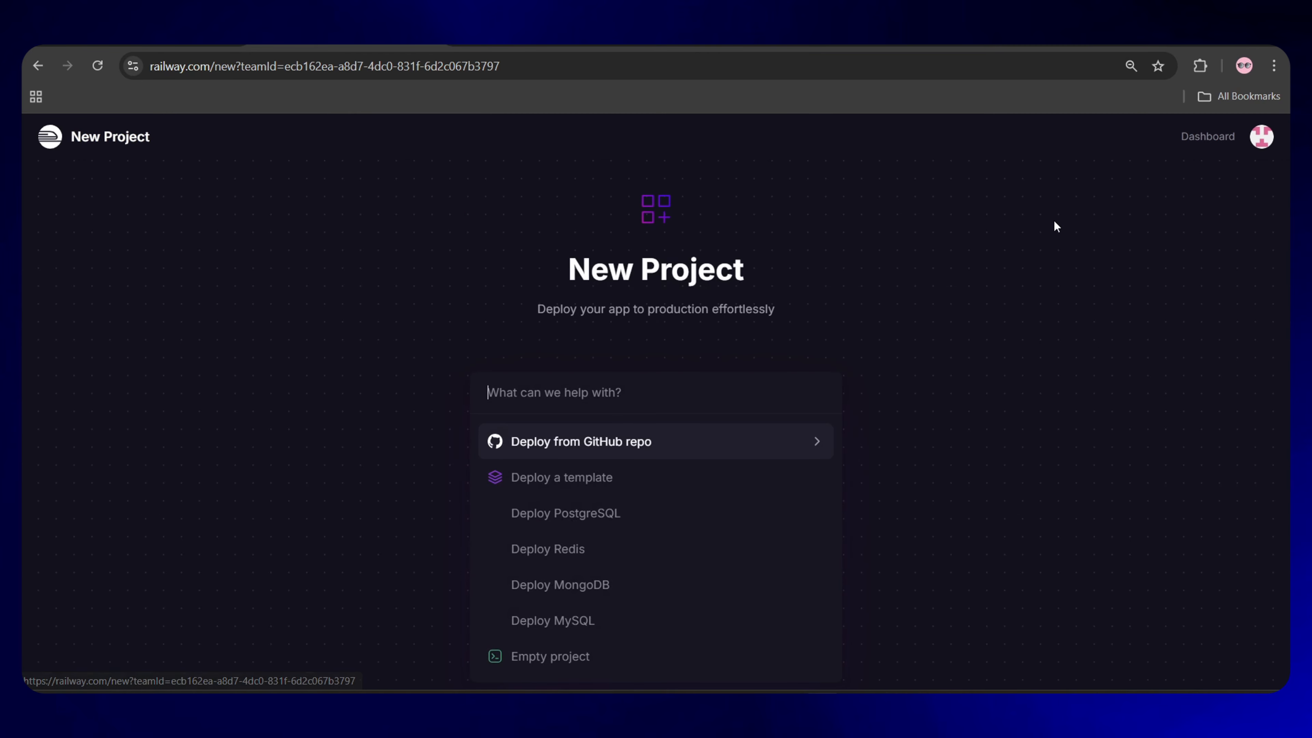
click(564, 477)
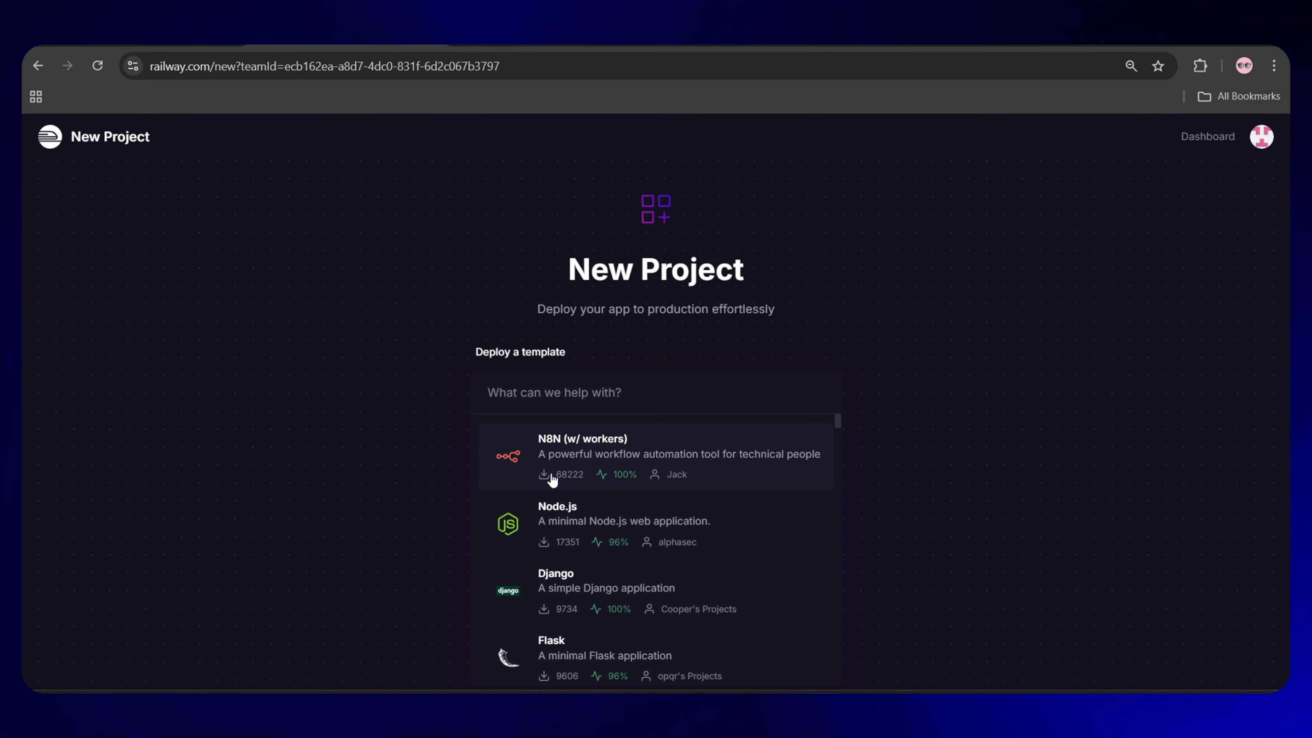
text(n8n)
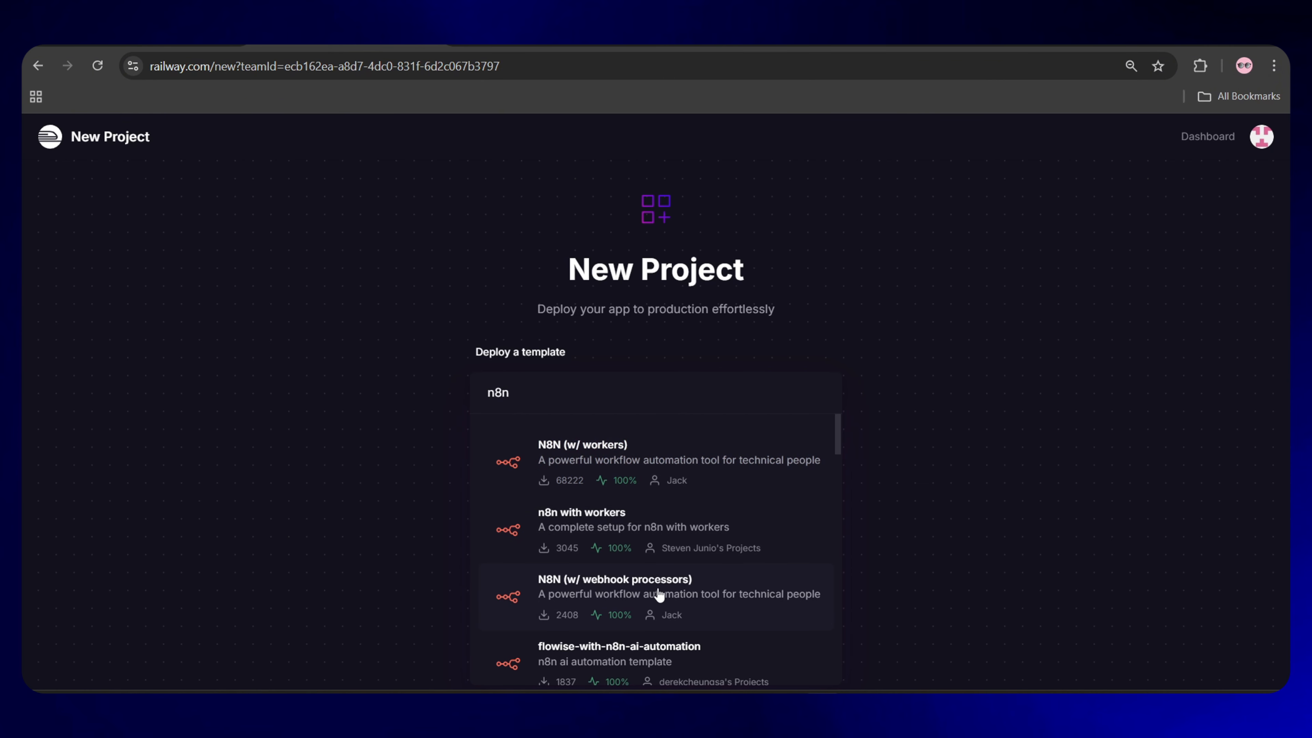
scroll(656, 597, down, 3)
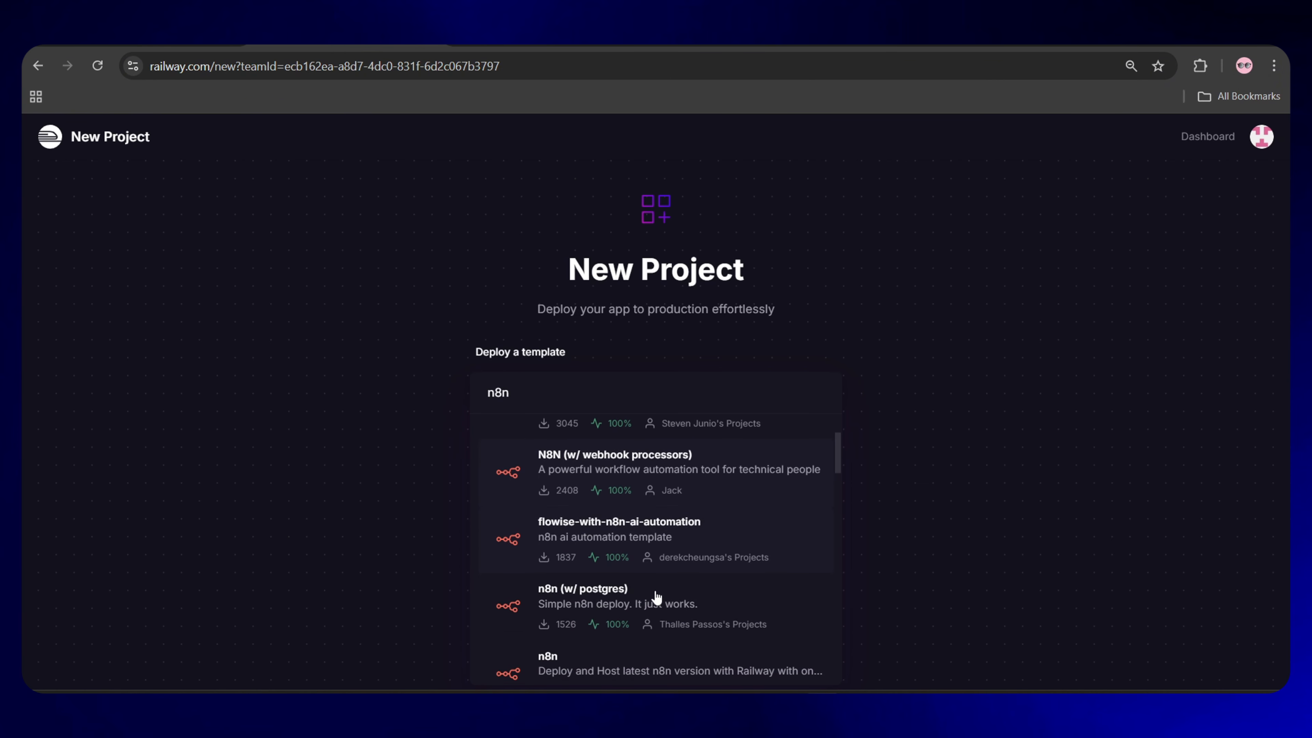
click(615, 604)
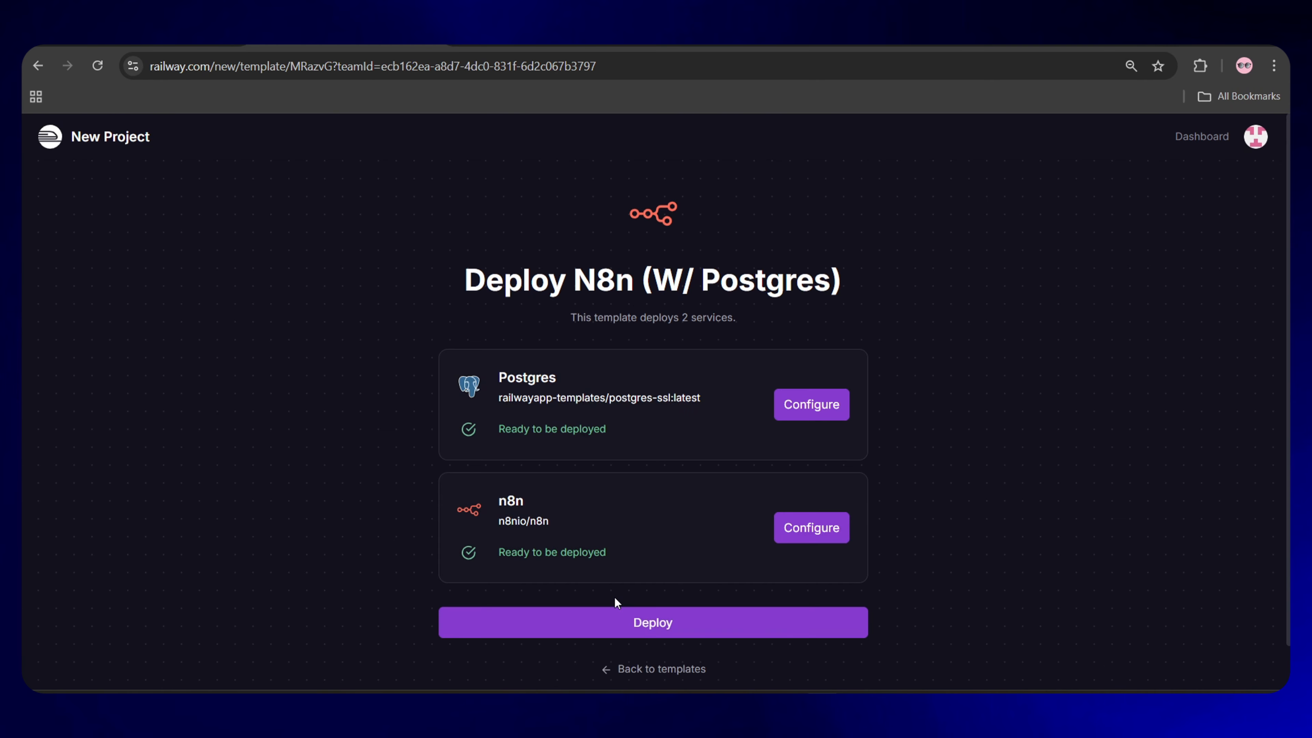
click(682, 623)
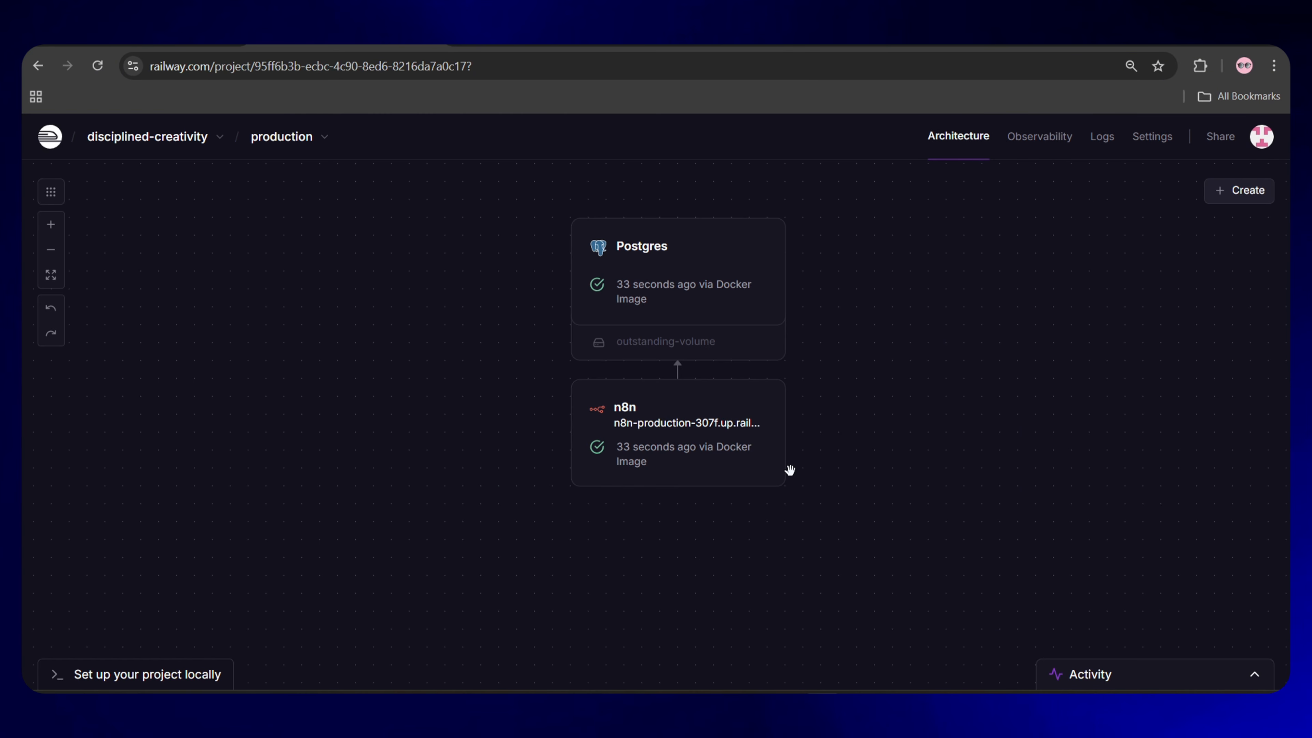
- Open the deployed n8n service and view the management options of its active deployment
click(706, 436)
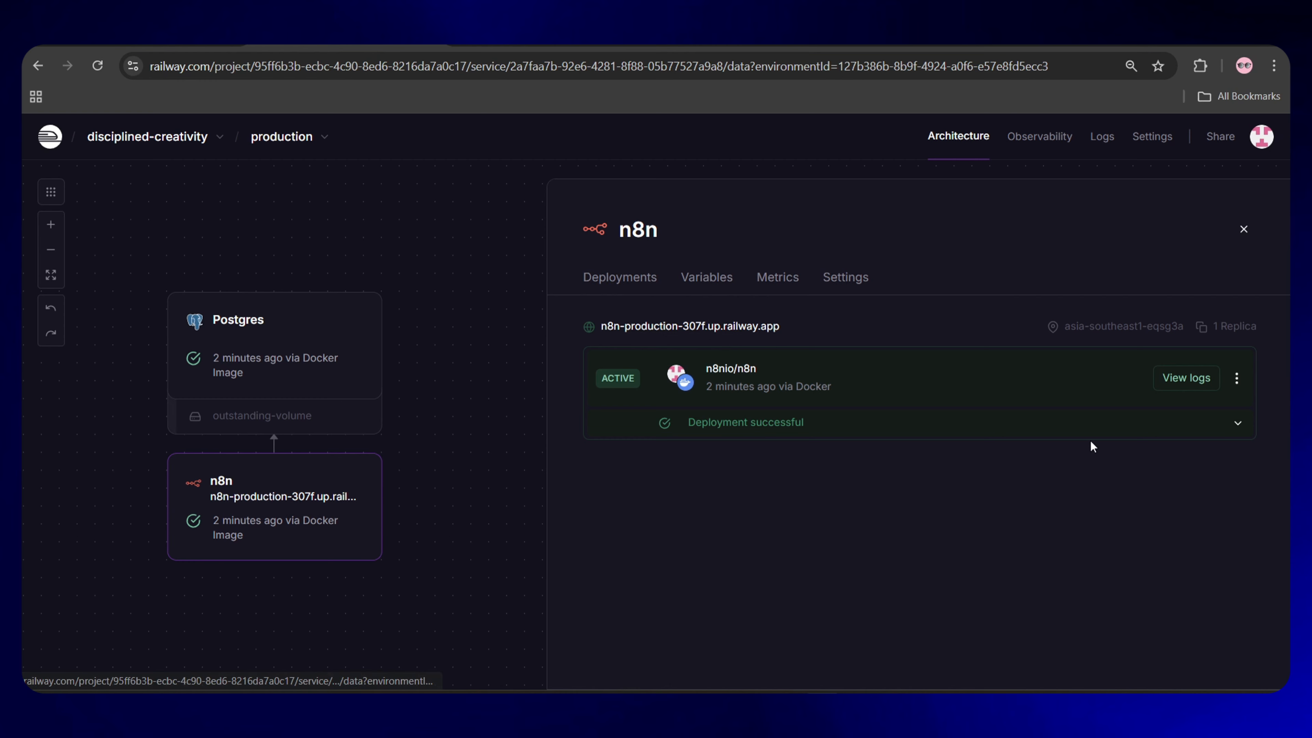
click(1236, 378)
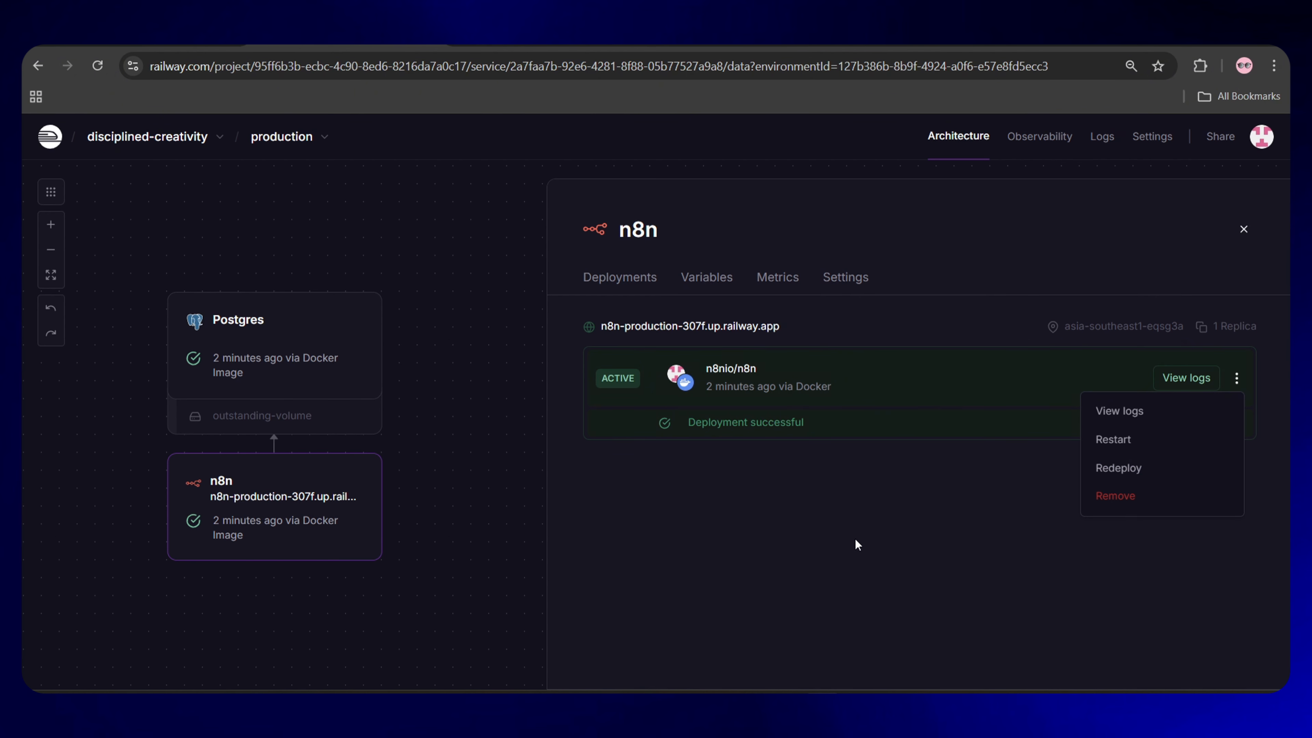
click(421, 488)
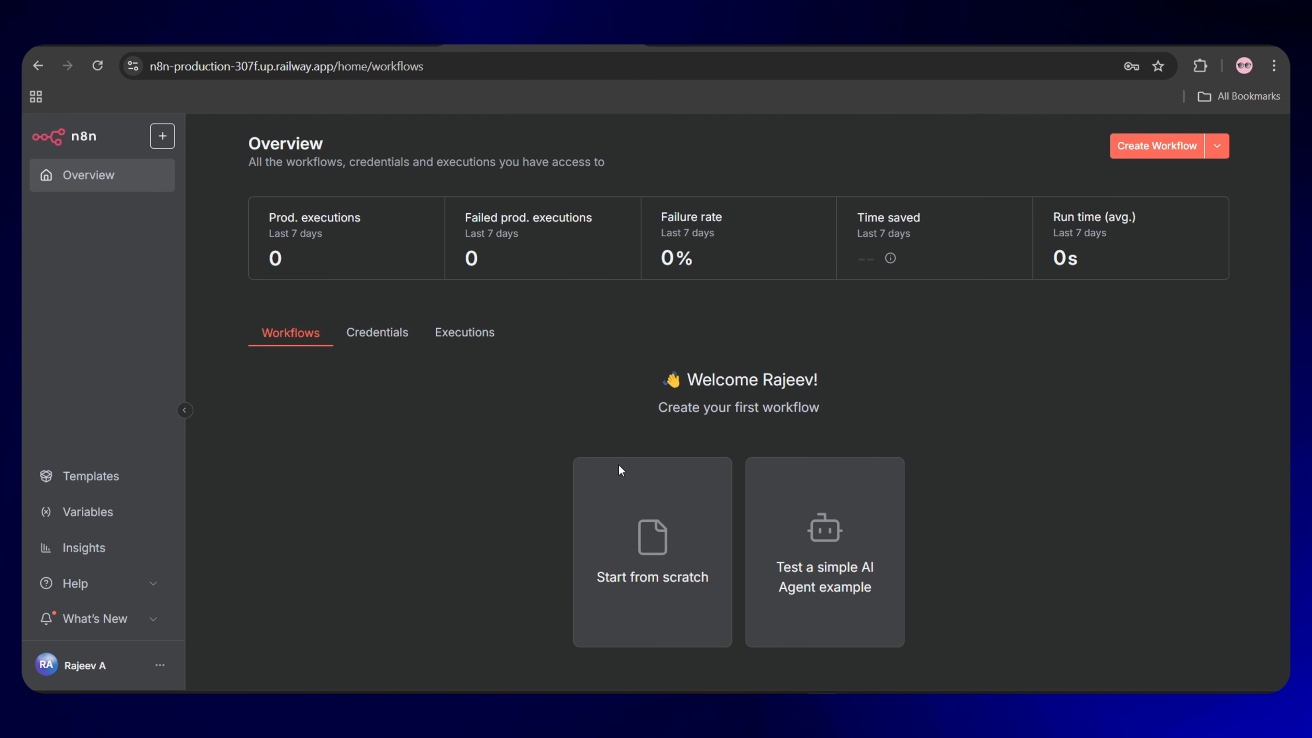
- Create an n8n workflow from scratch and name it Email Assistant
click(651, 535)
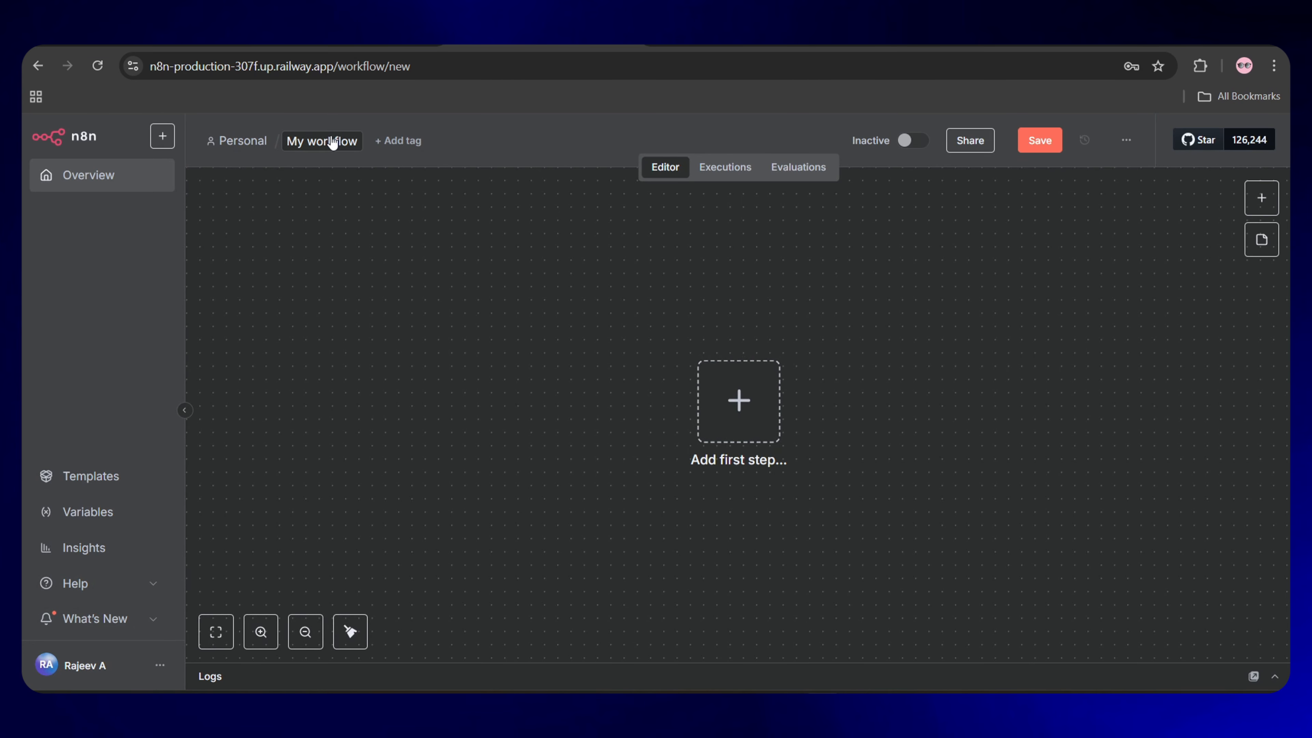
click(333, 144)
text(Email Assistant)
key(Return)
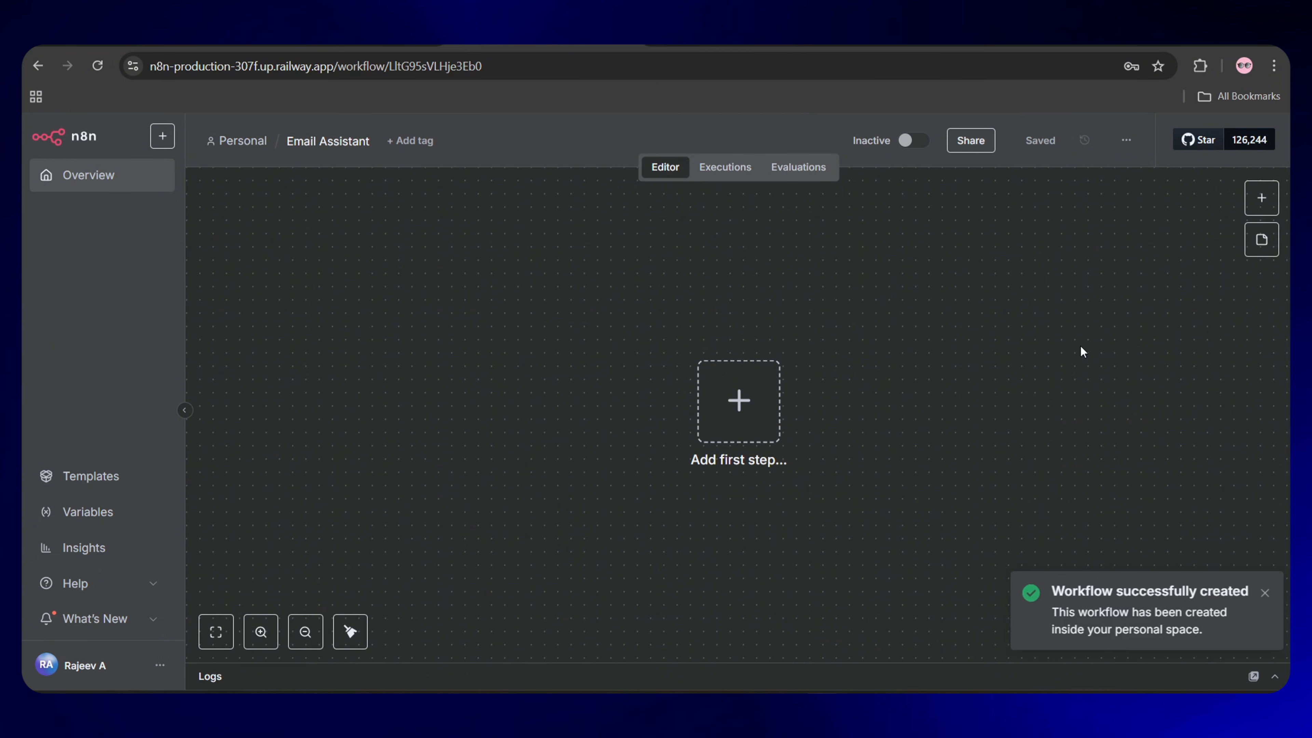
- Add a Gmail Trigger for received messages as the workflow's first step
click(734, 400)
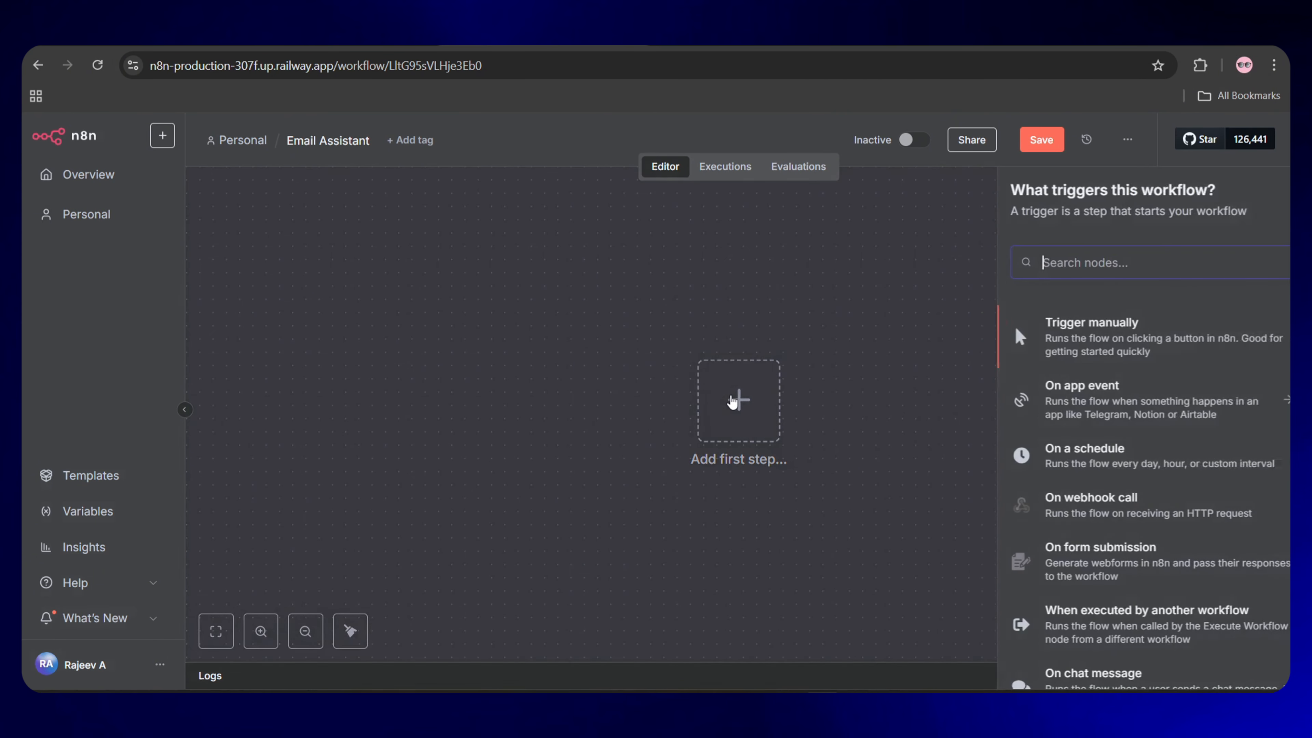
text(gmai)
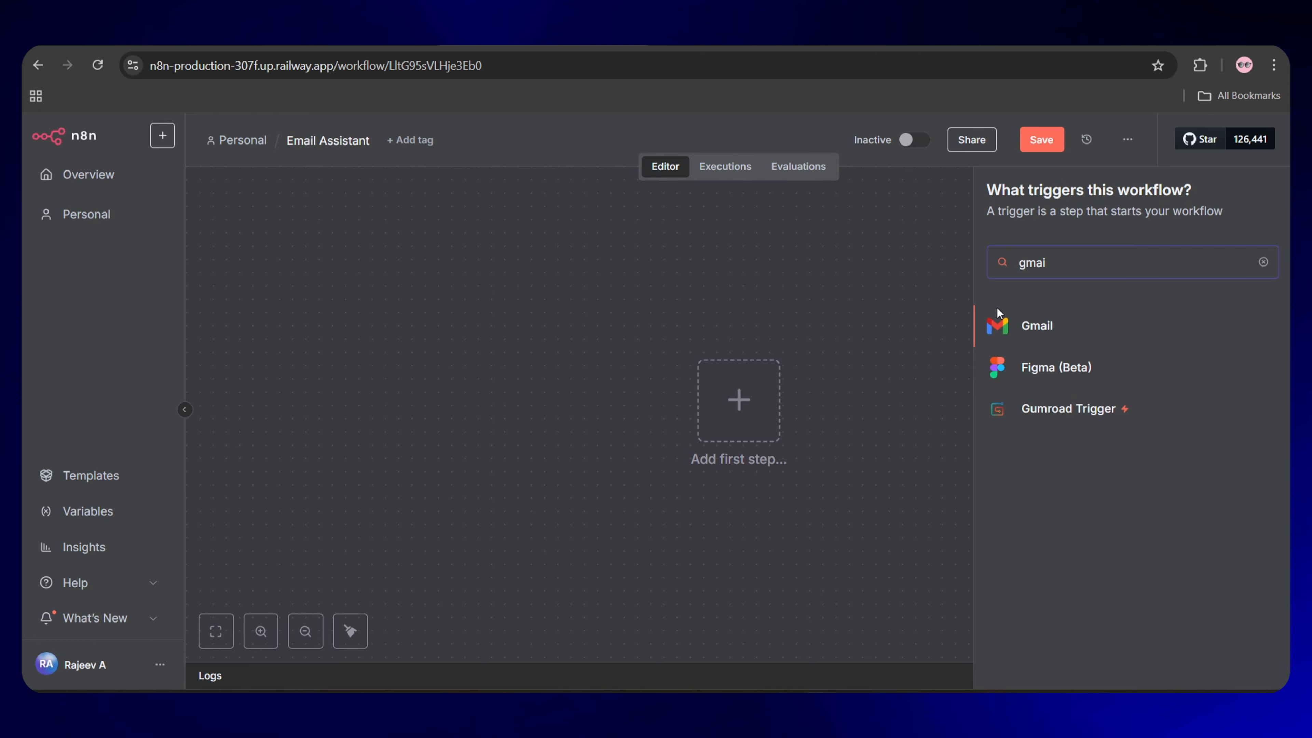
click(1038, 336)
click(1040, 336)
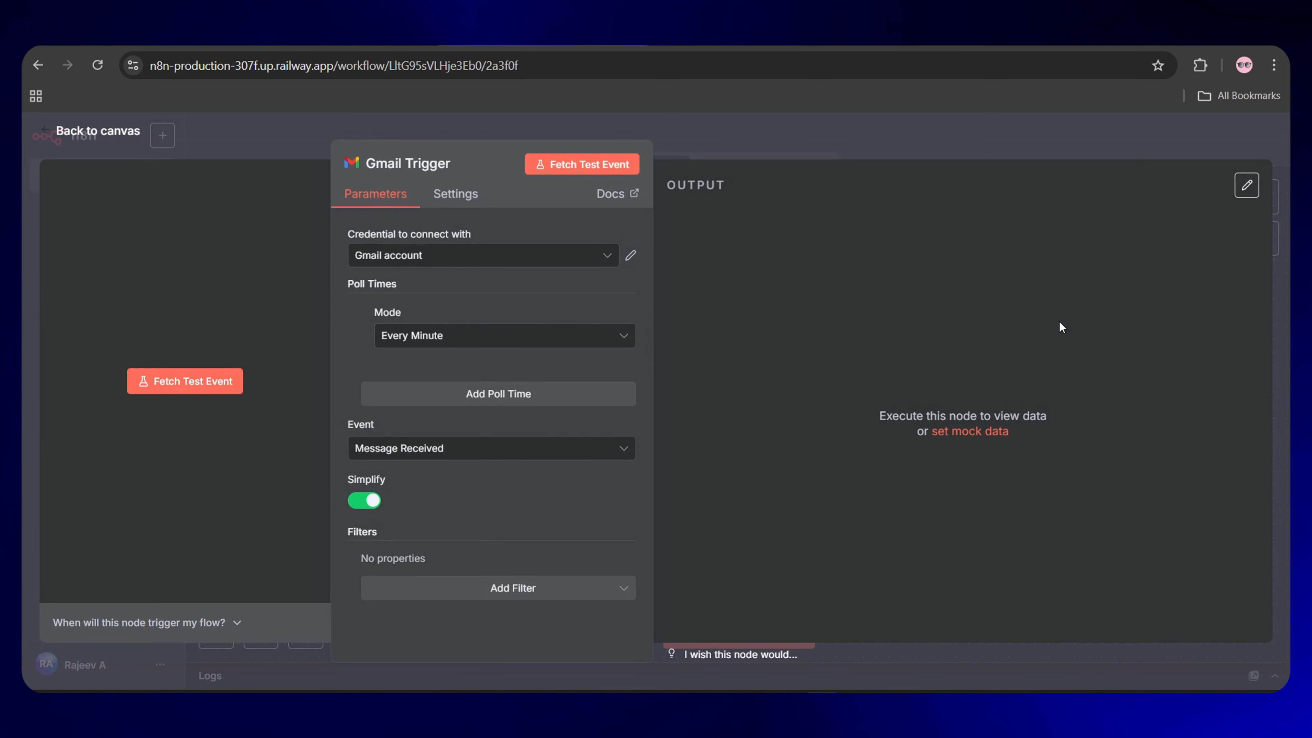
- Set the Gmail Trigger to the existing Gmail account credential and its poll mode to Every Minute
click(570, 255)
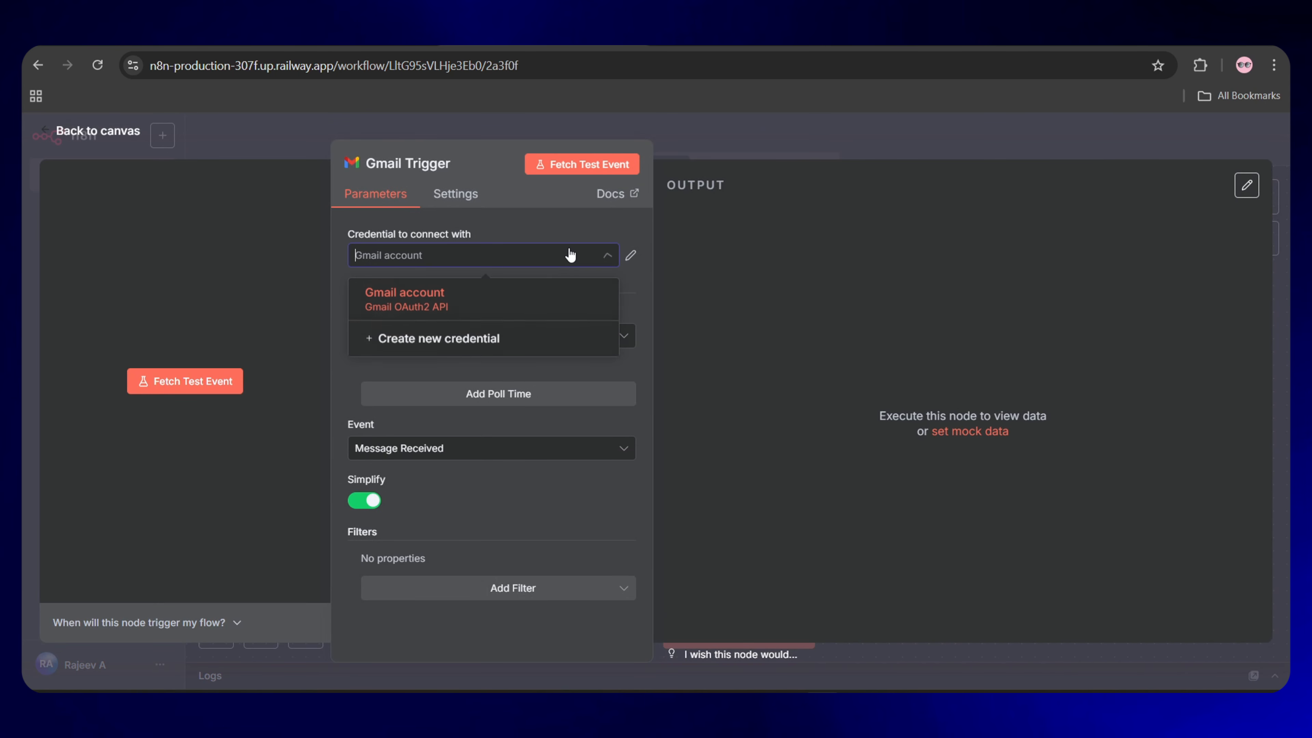
click(435, 300)
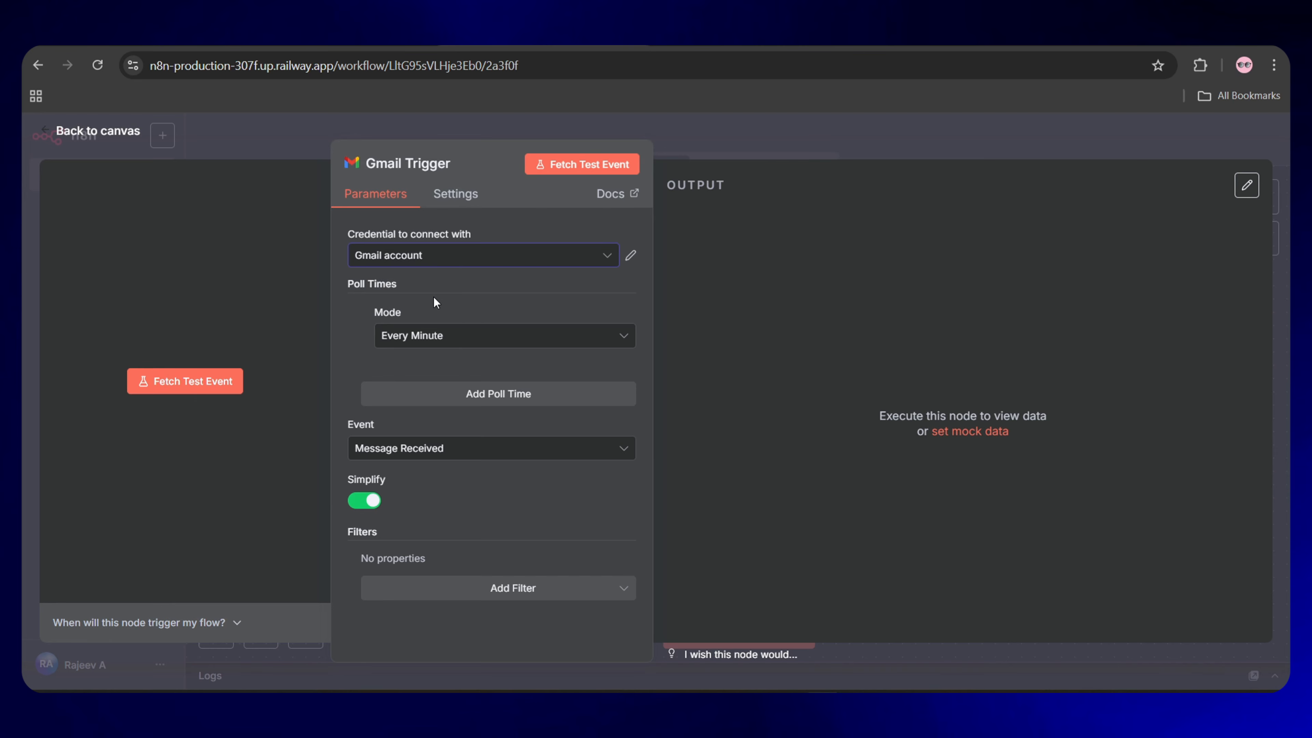
click(464, 340)
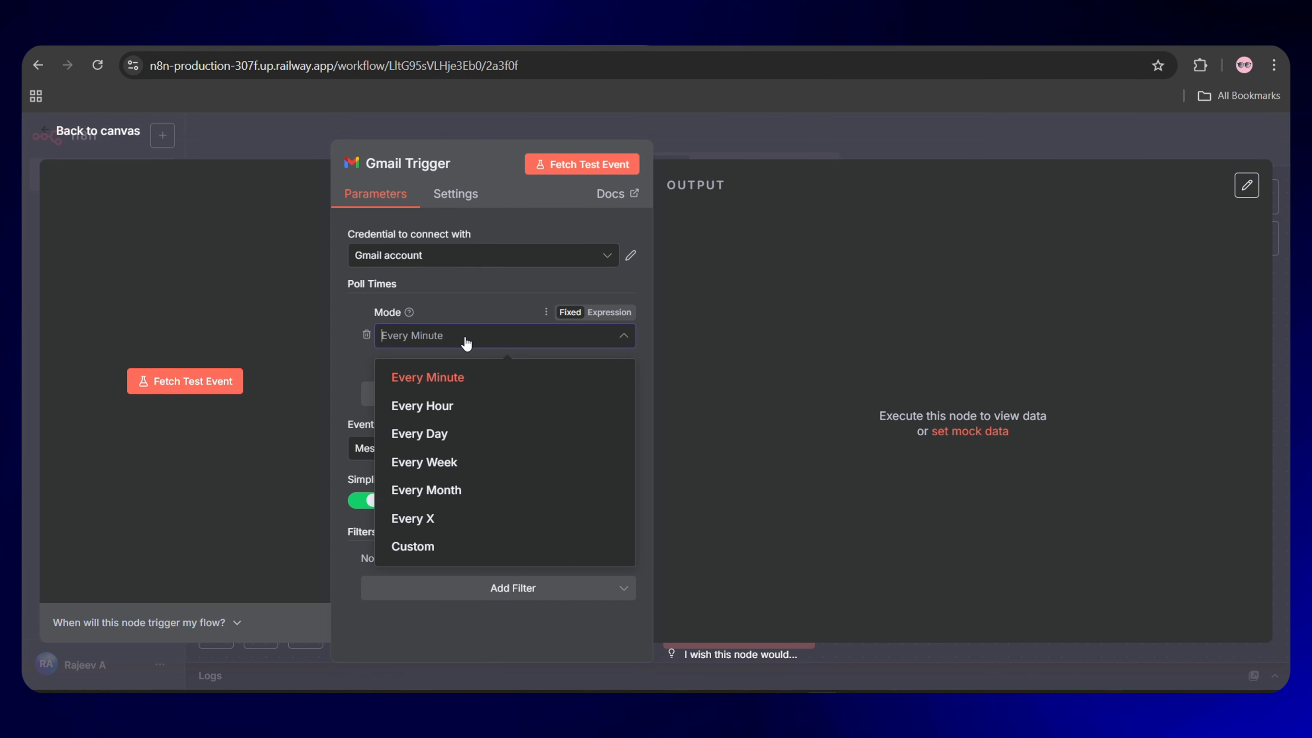
click(447, 378)
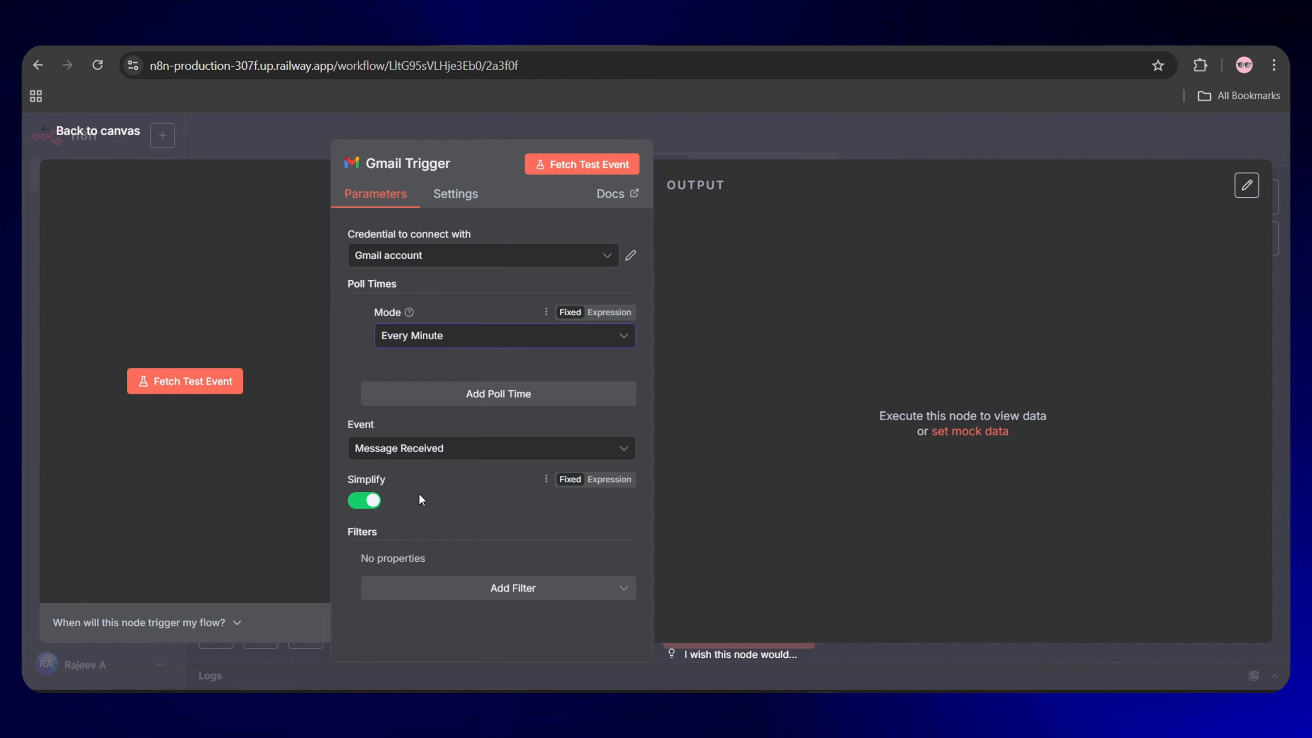
- Turn off Simplify for the Gmail Trigger and open the list of available filters
click(370, 505)
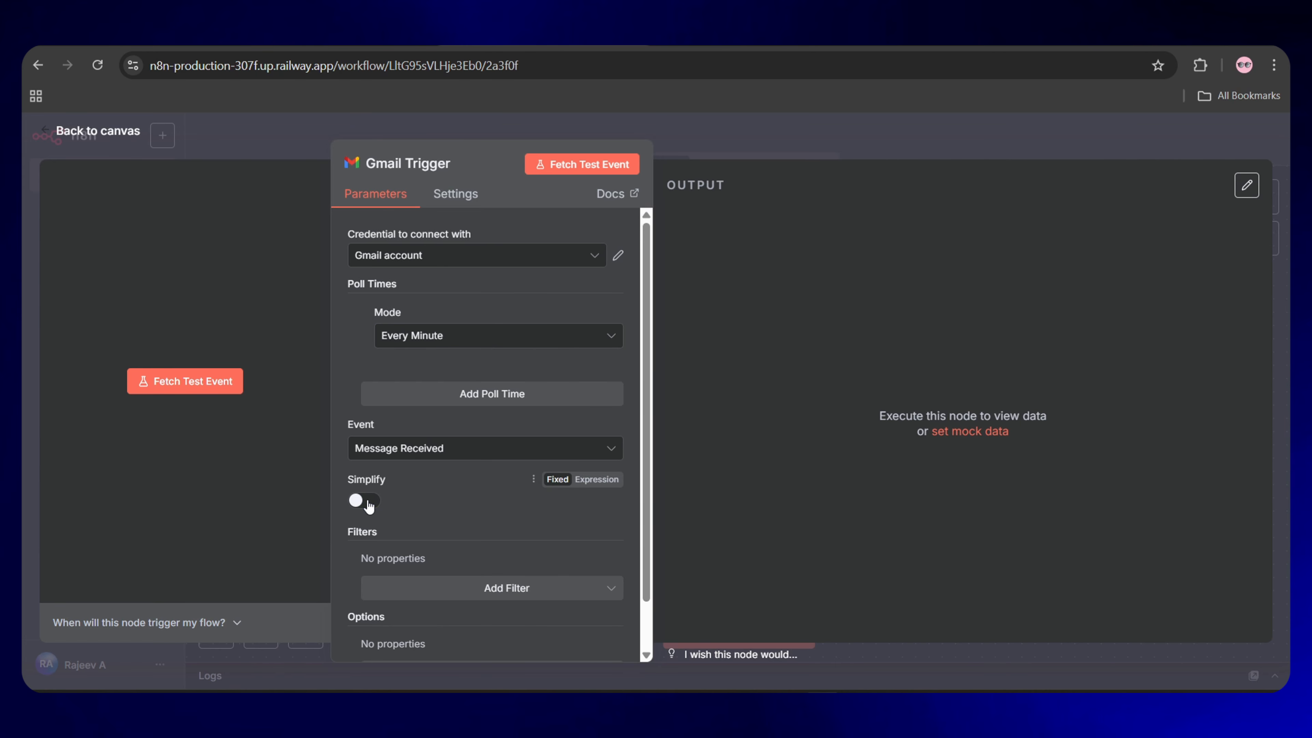
scroll(462, 505, down, 1)
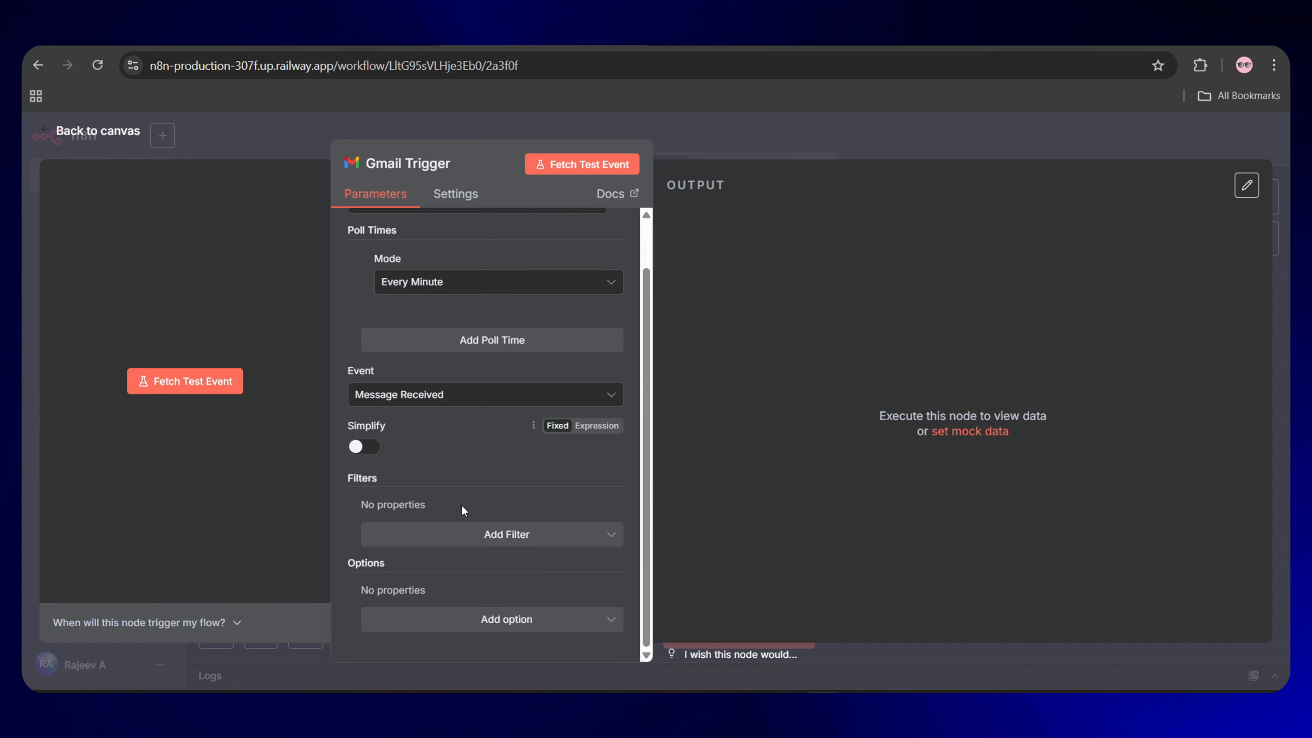
click(521, 542)
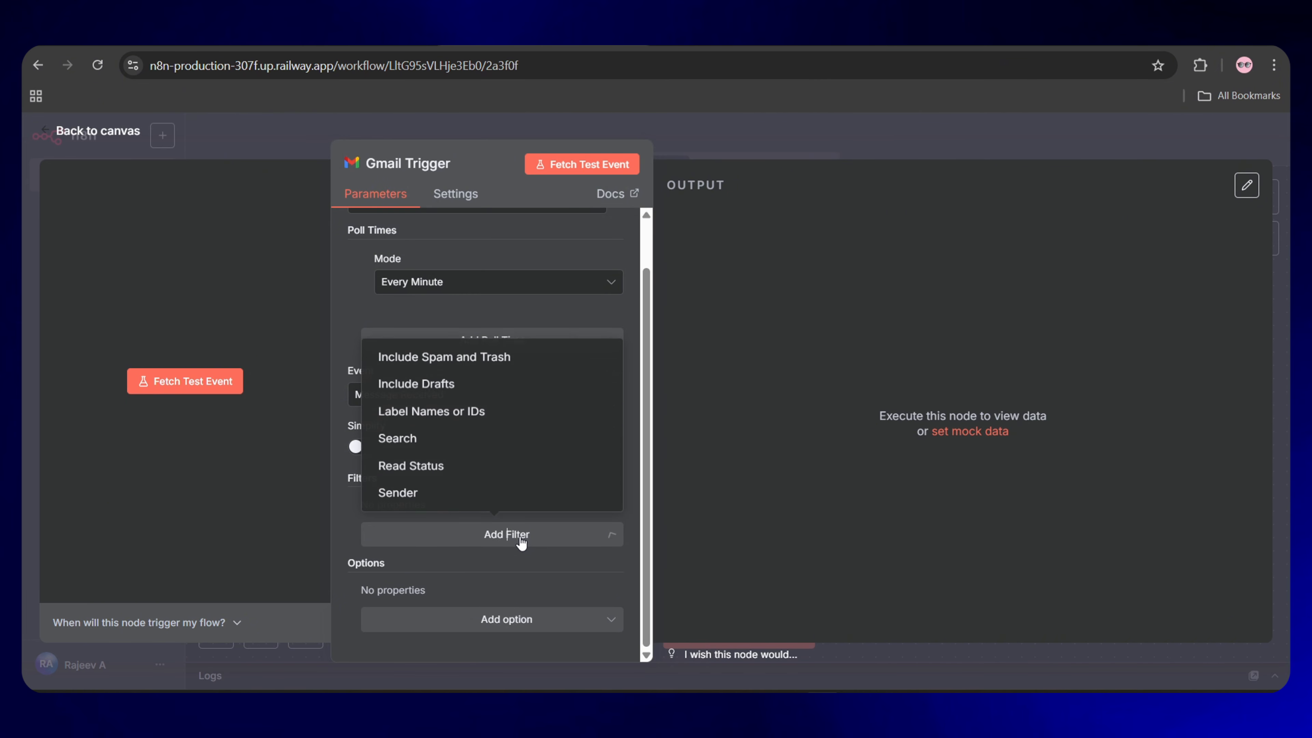
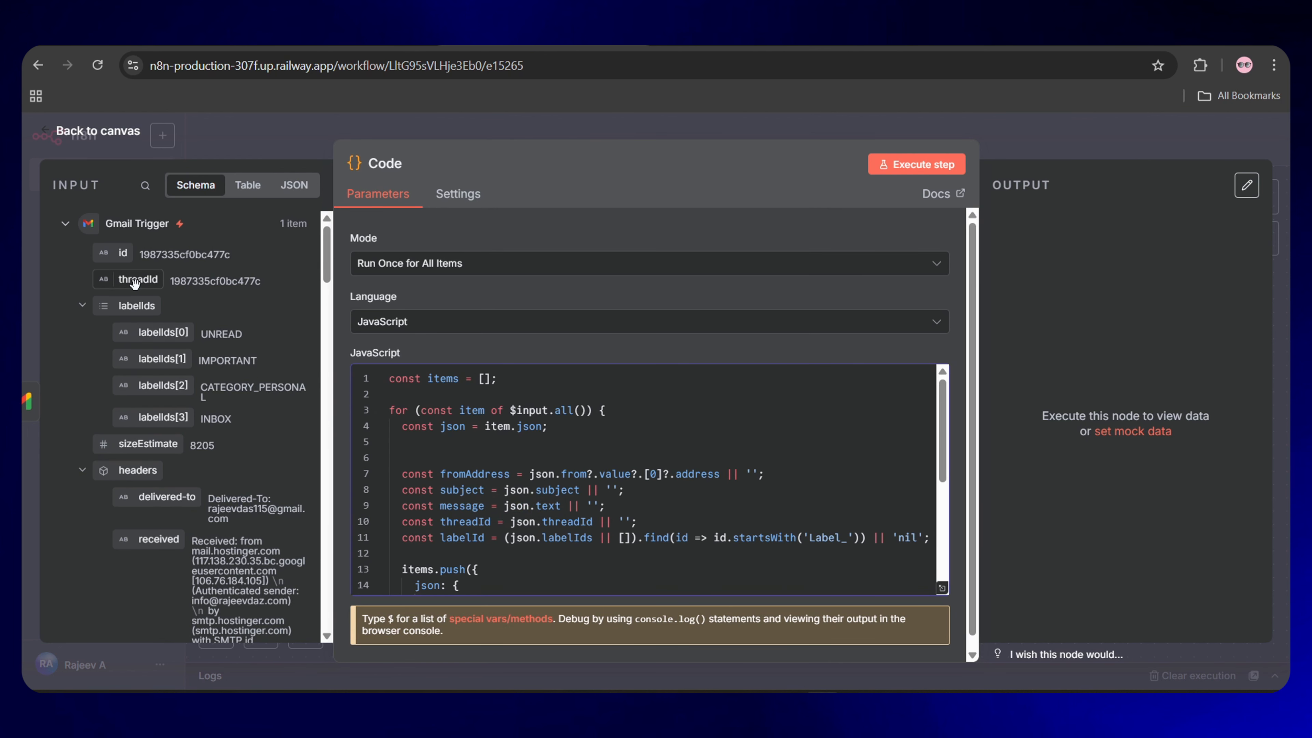
- Run the JavaScript Code node to test its email summary output, and return to the canvas
scroll(646, 491, down, 5)
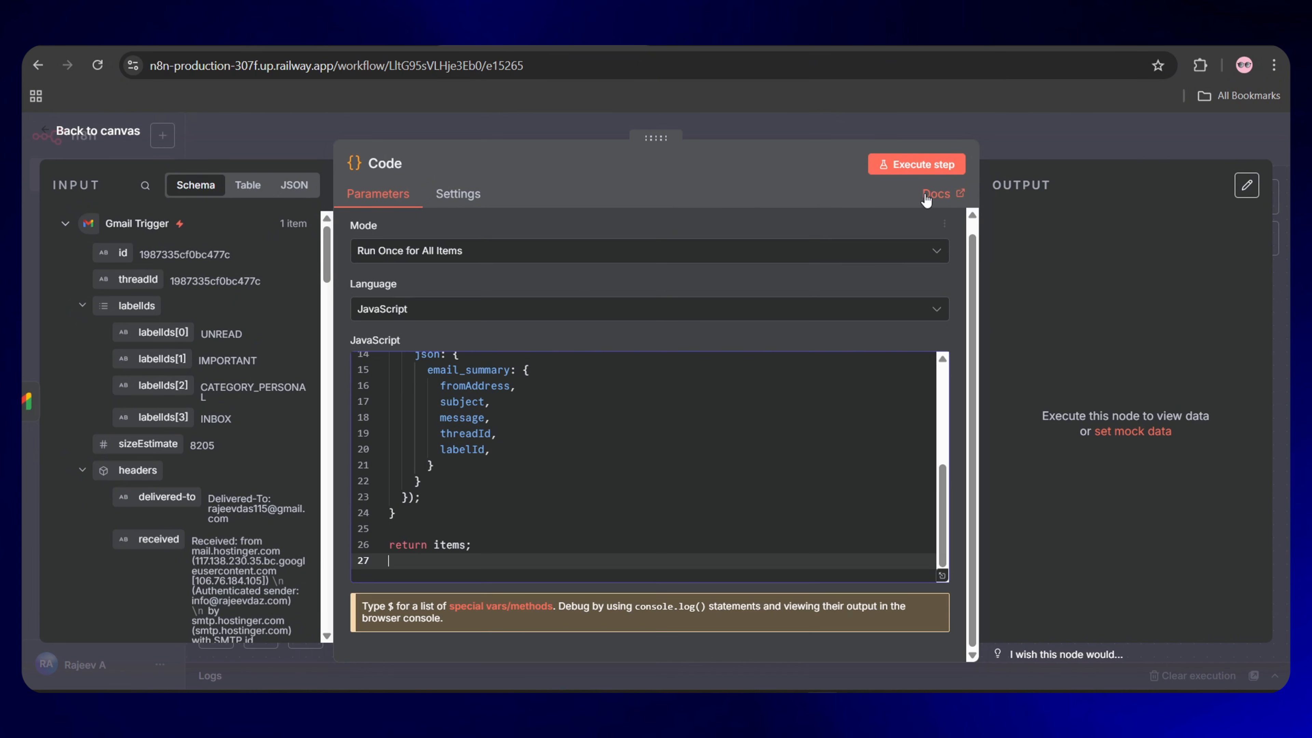
click(917, 164)
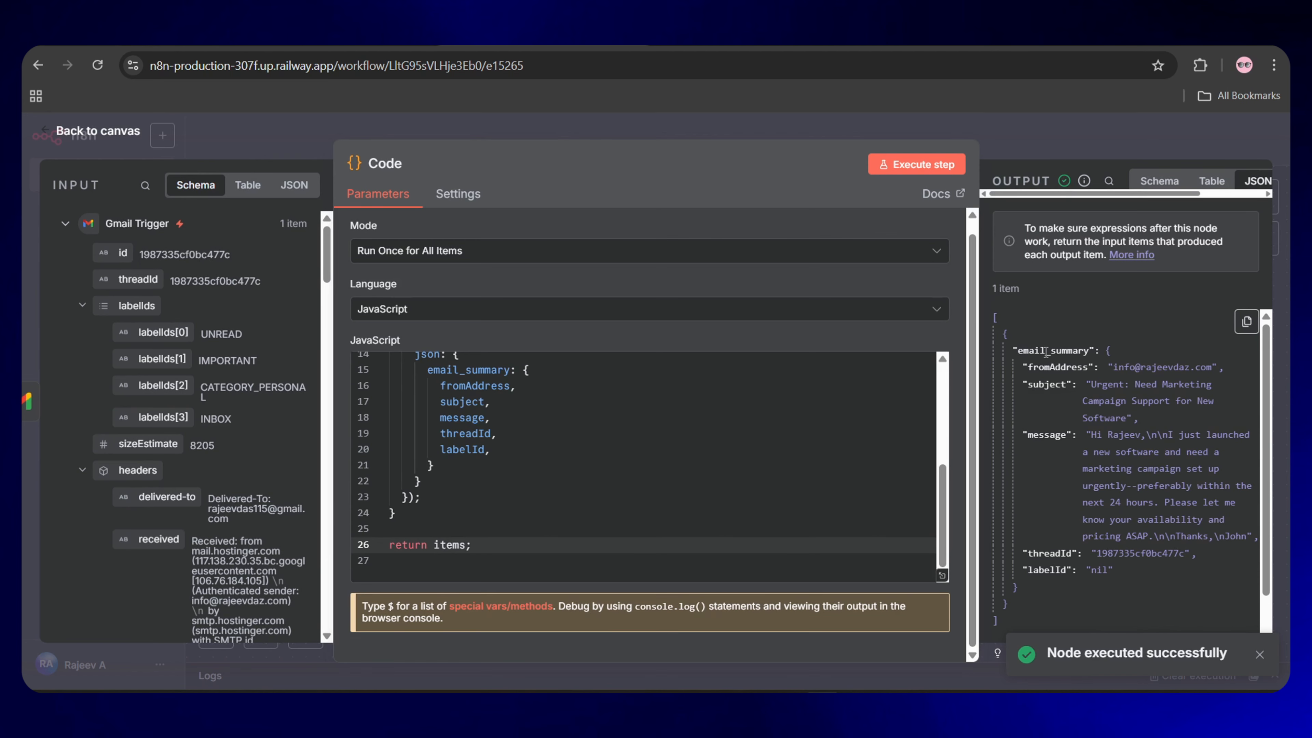
click(106, 131)
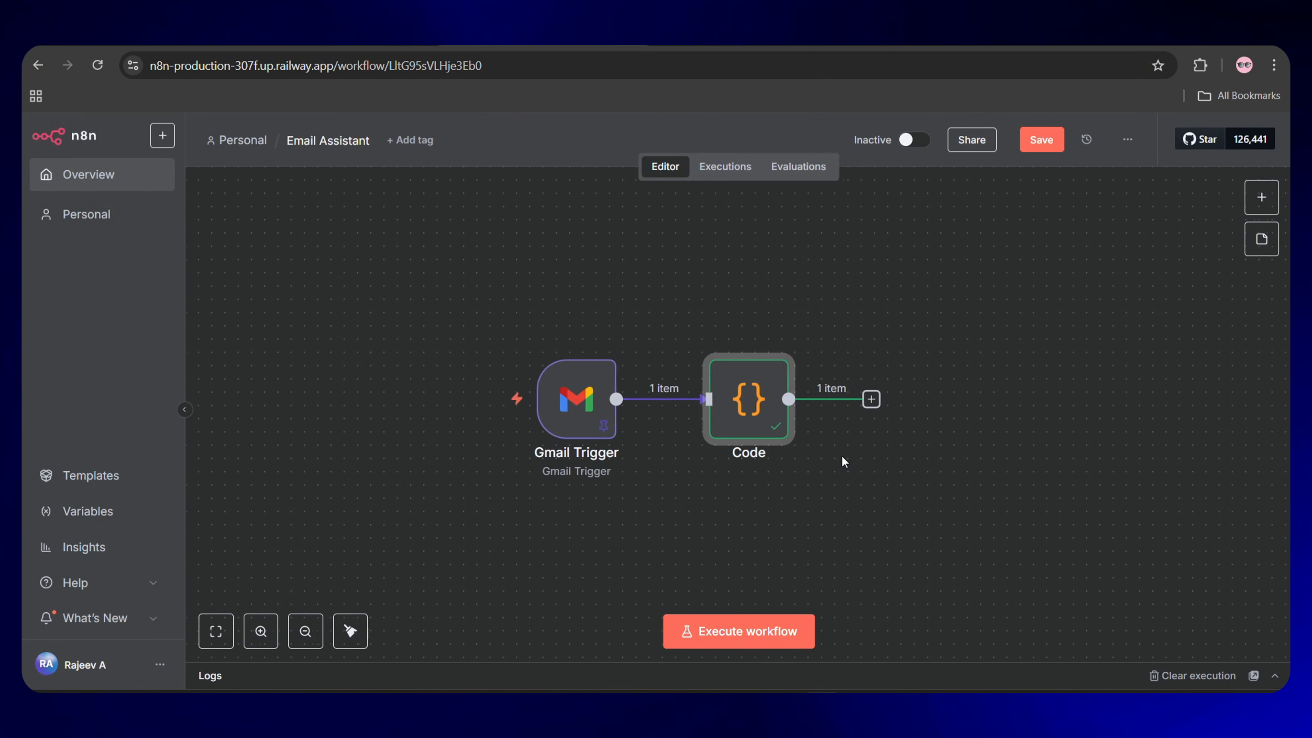
- Add an AI Agent node after the Code node
scroll(841, 456, right, 3)
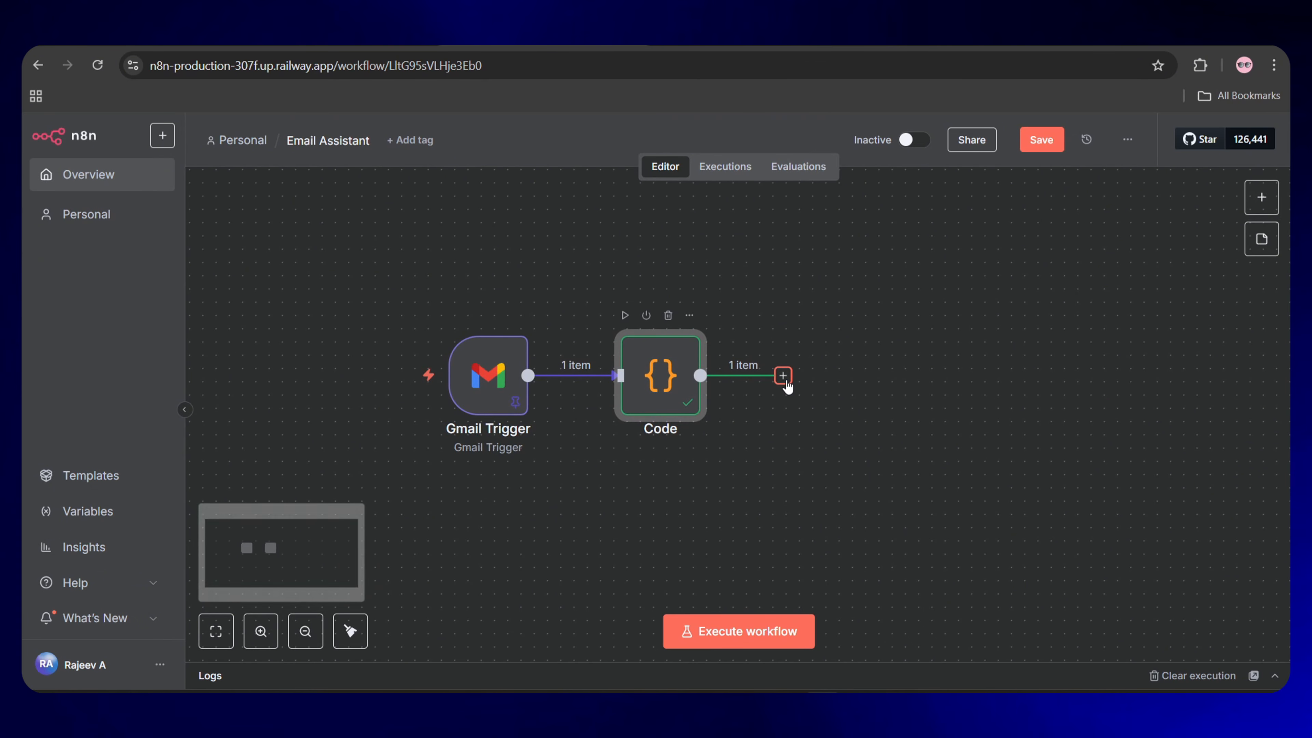
click(783, 376)
text(ai agent)
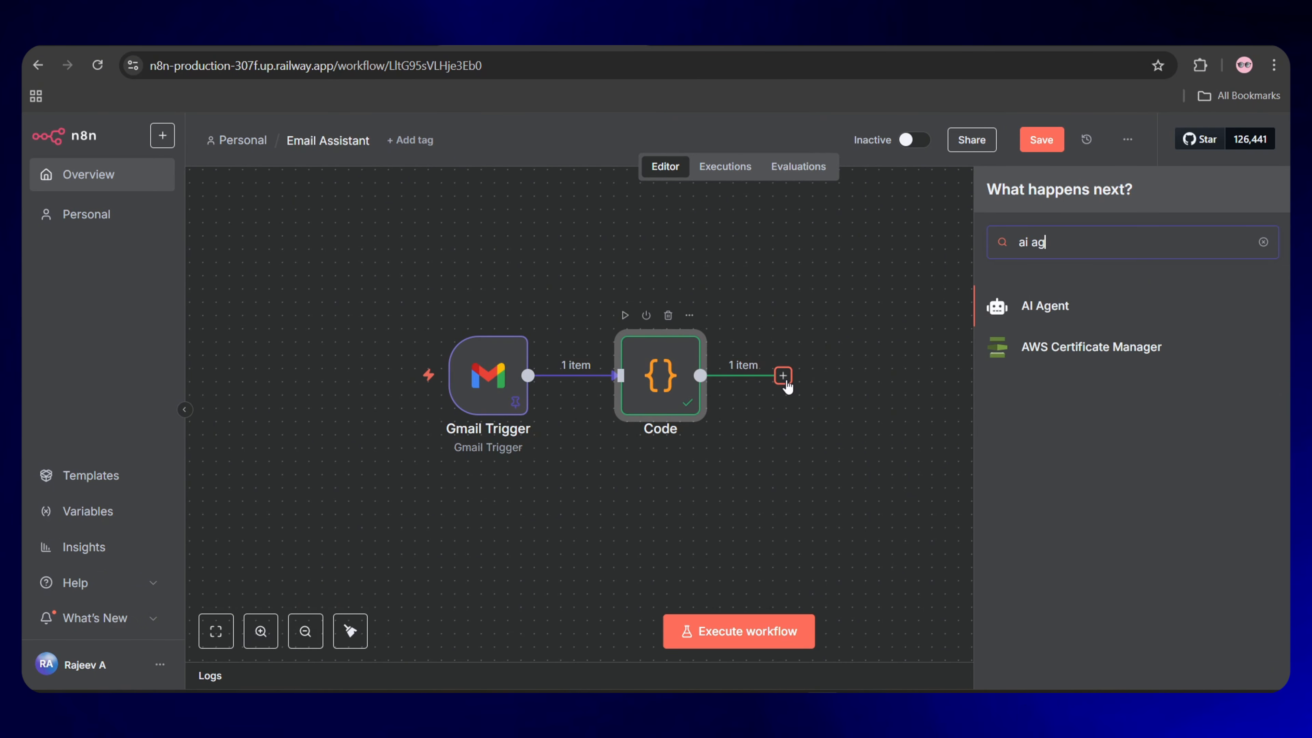
click(1041, 310)
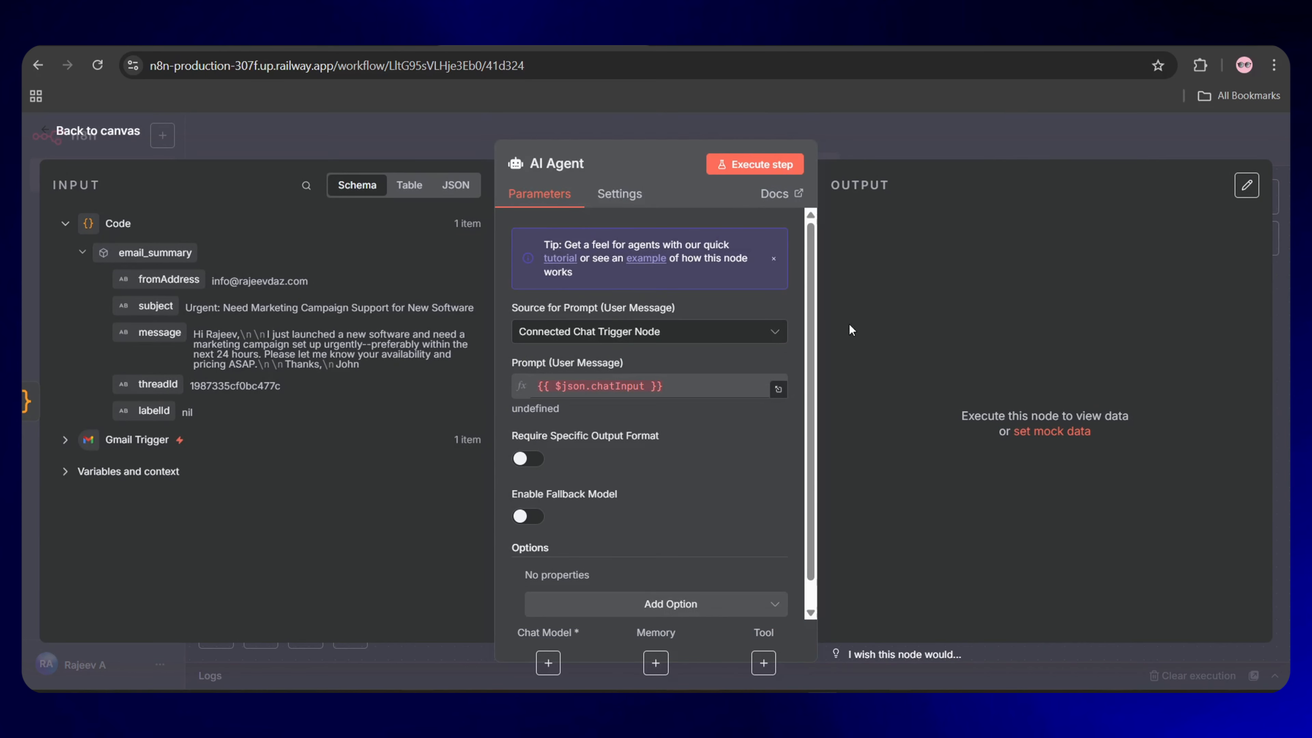
- Set the AI Agent's prompt source to Define below and use the Code node's email_summary as the user message
click(747, 334)
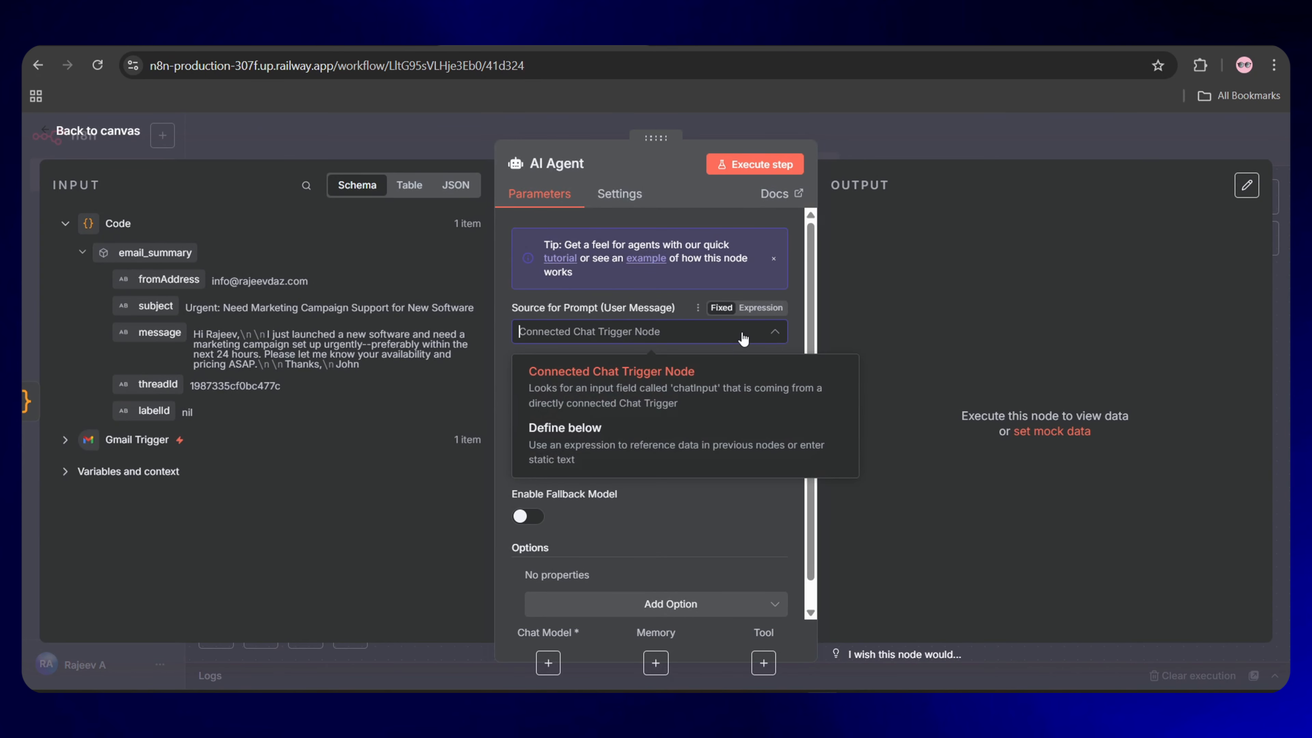
click(607, 442)
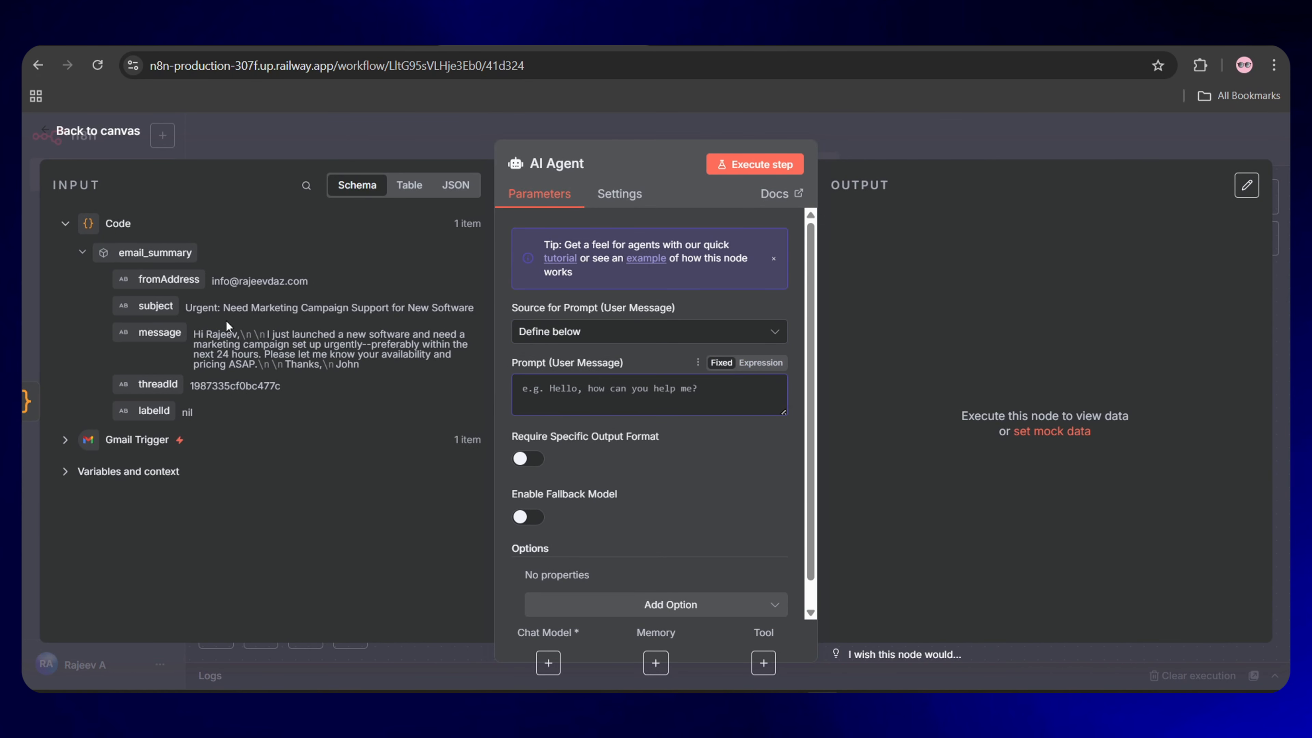
drag(154, 252, 610, 389)
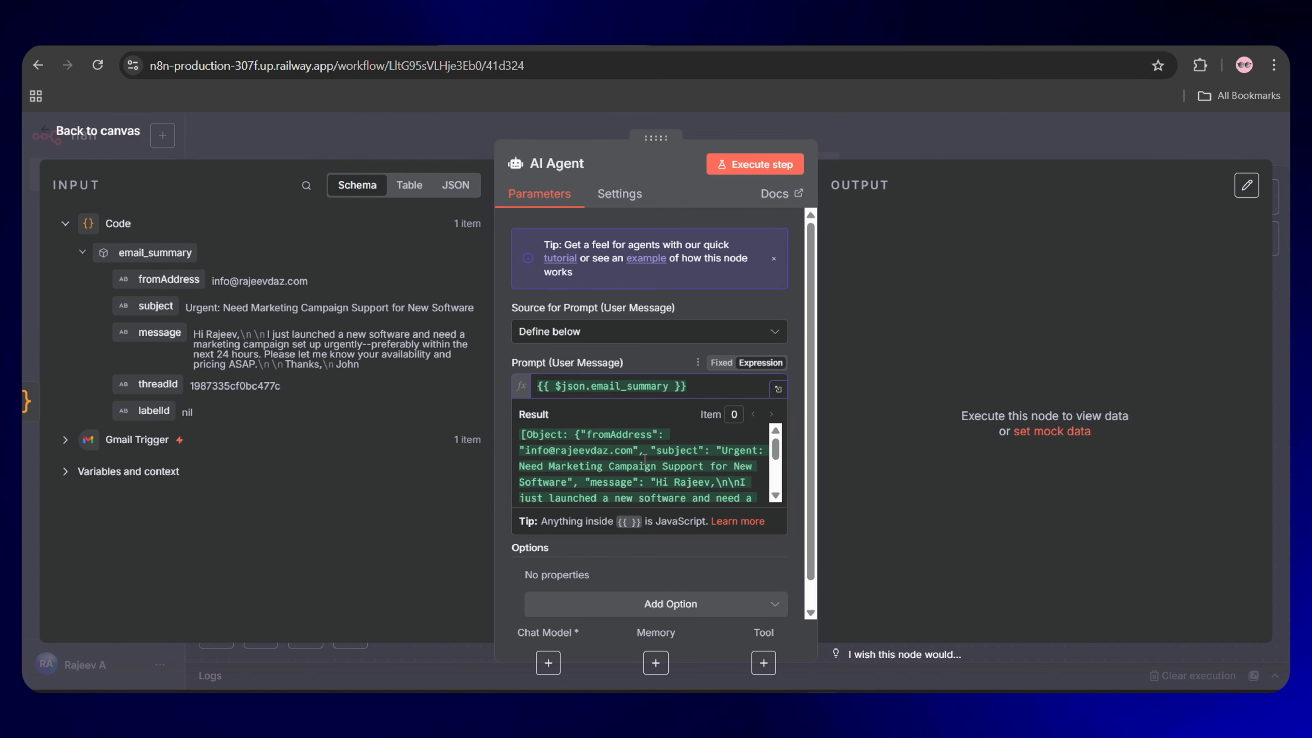
scroll(644, 459, down, 3)
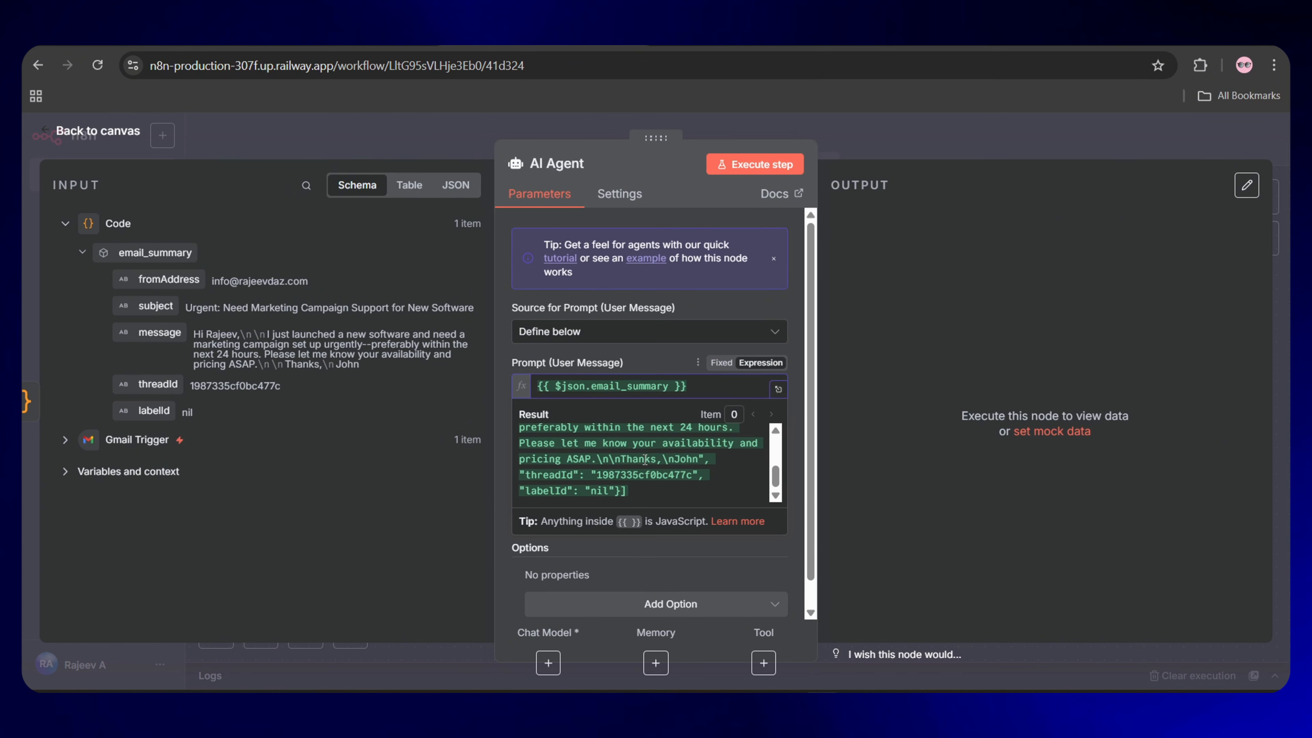
click(504, 458)
- Add a System Message option to the AI Agent, replace its default text with the copied instructions, and open it as an expression in the expanded editor
scroll(667, 474, down, 1)
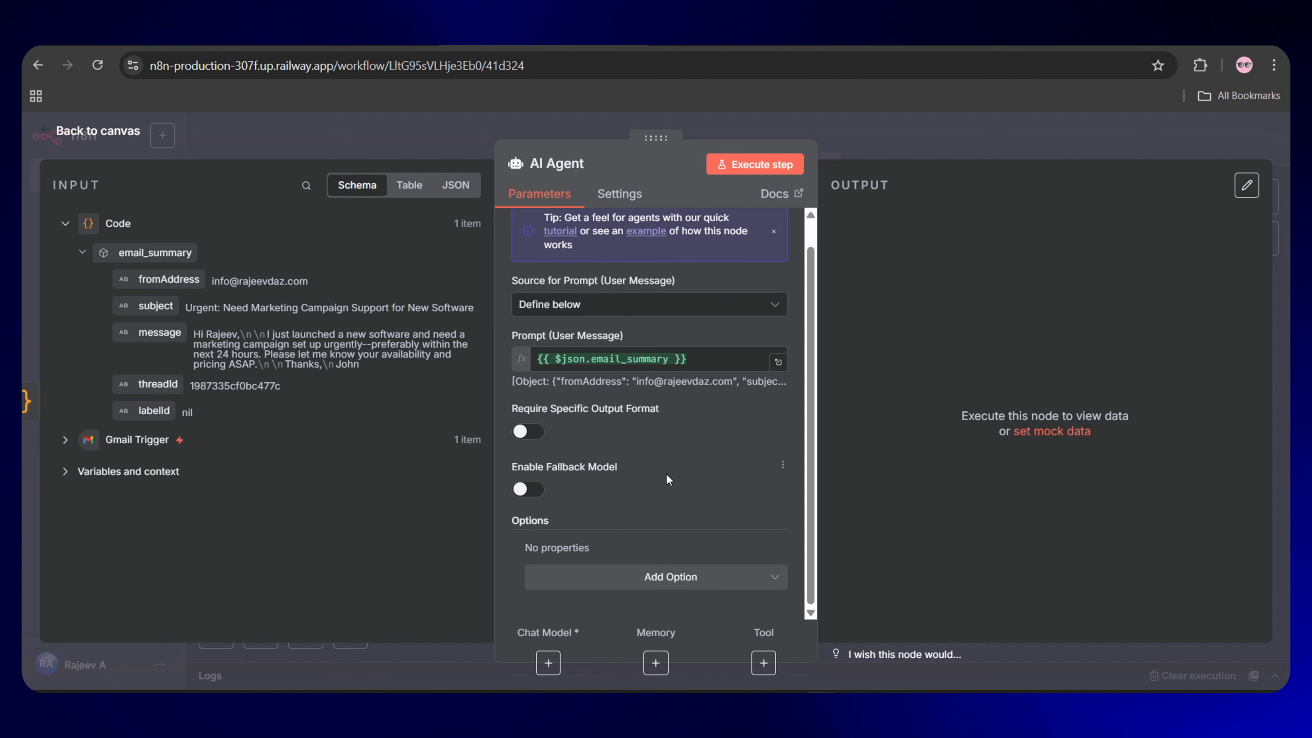
click(707, 578)
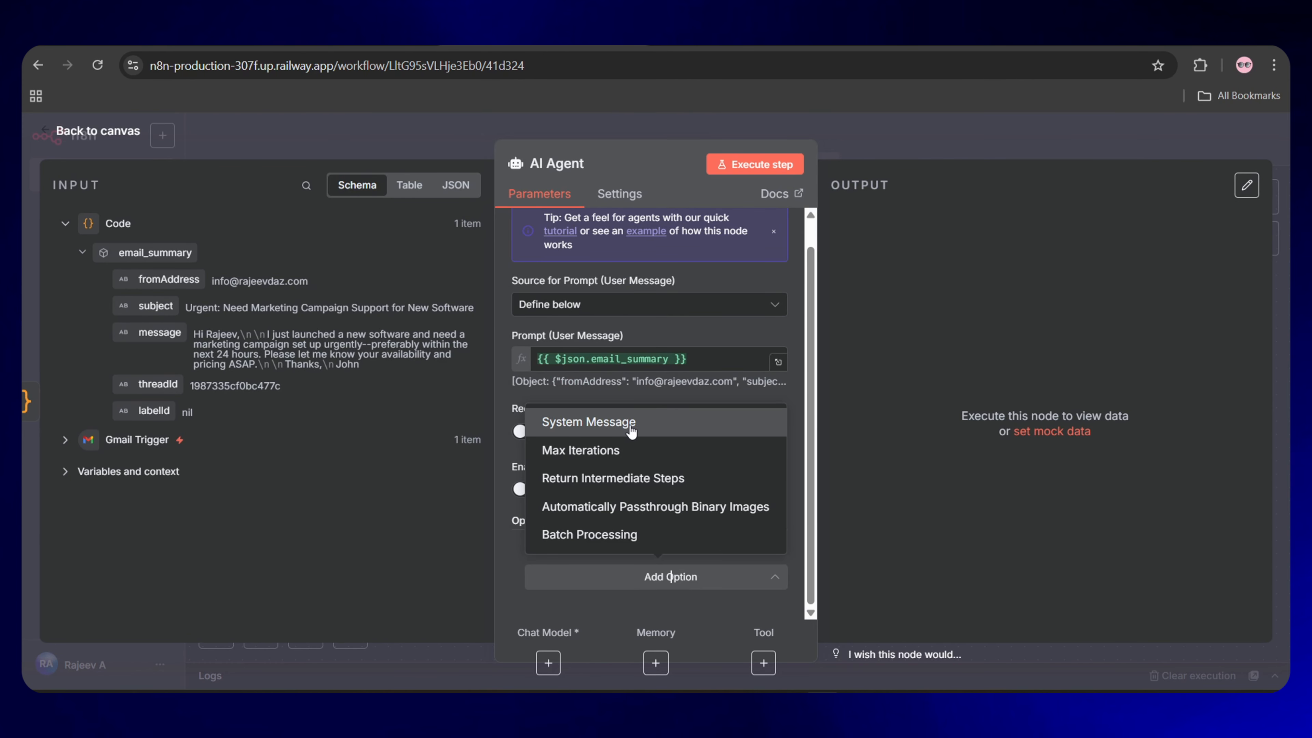
click(630, 423)
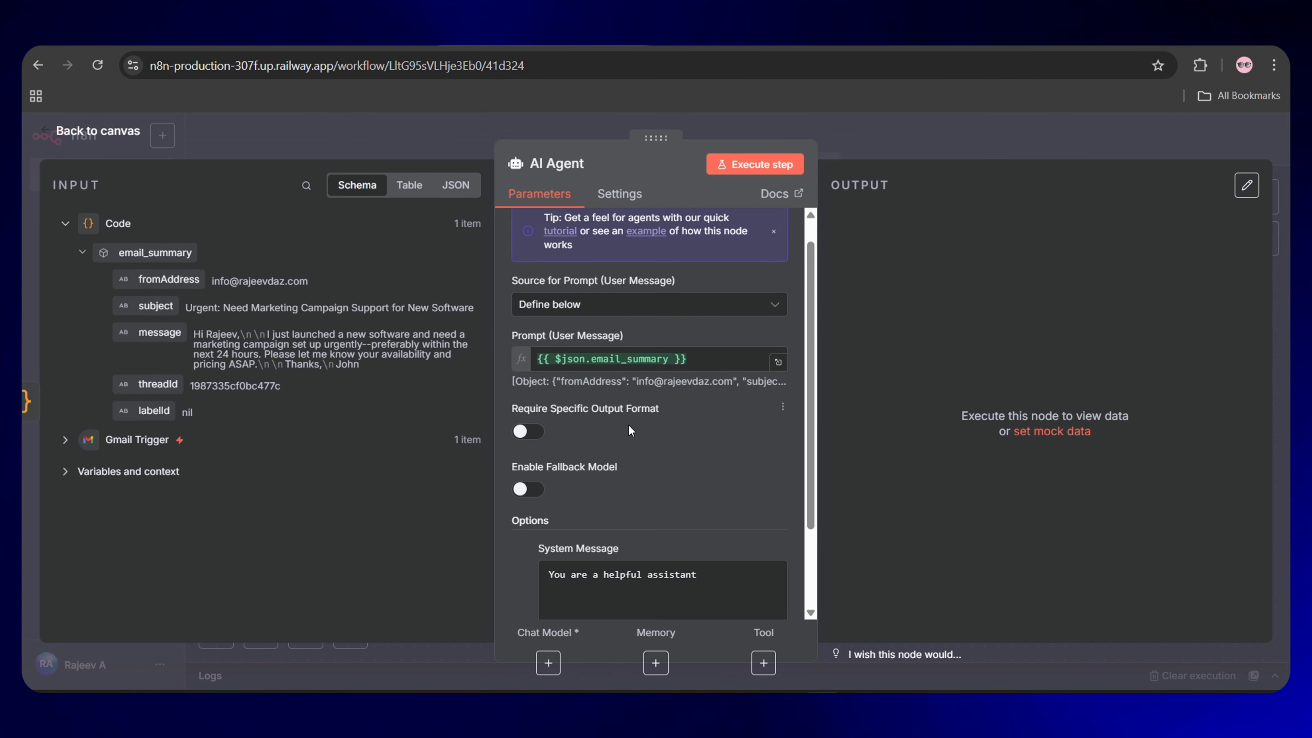
click(706, 581)
key(ctrl+a)
key(BackSpace)
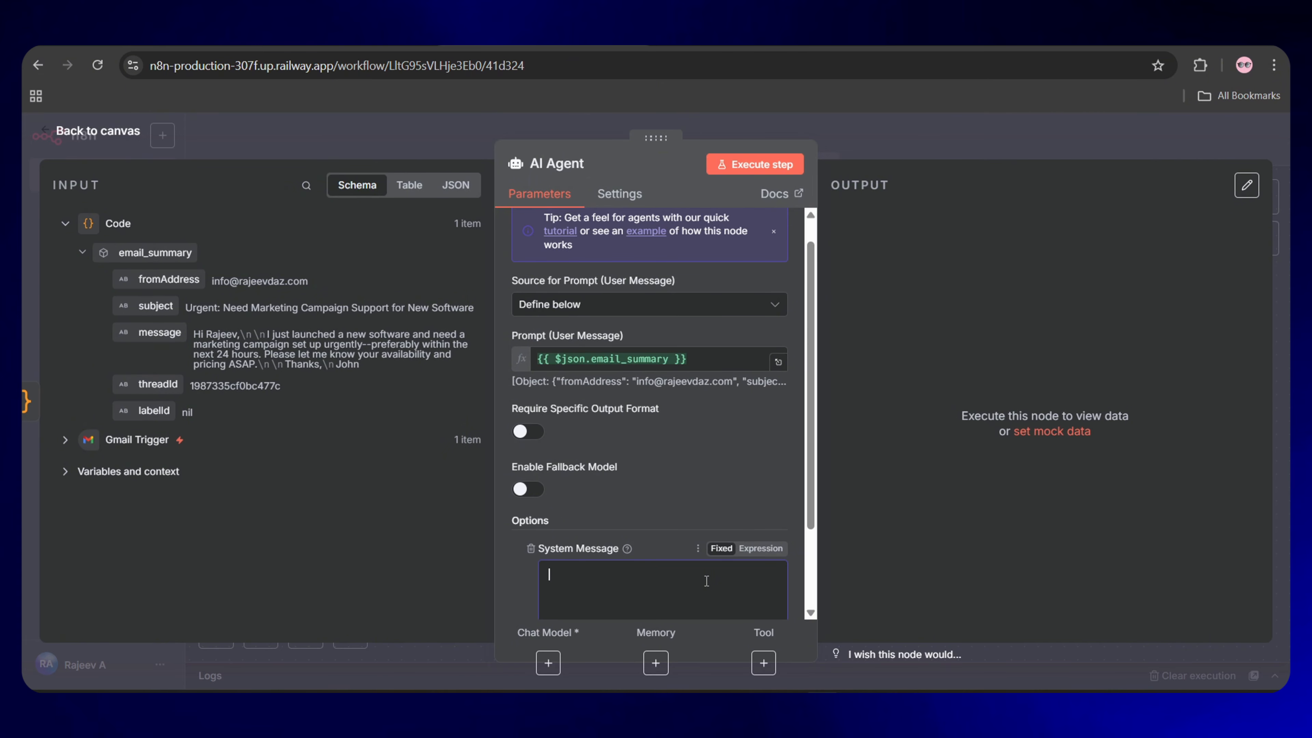
scroll(582, 464, down, 2)
key(ctrl+v)
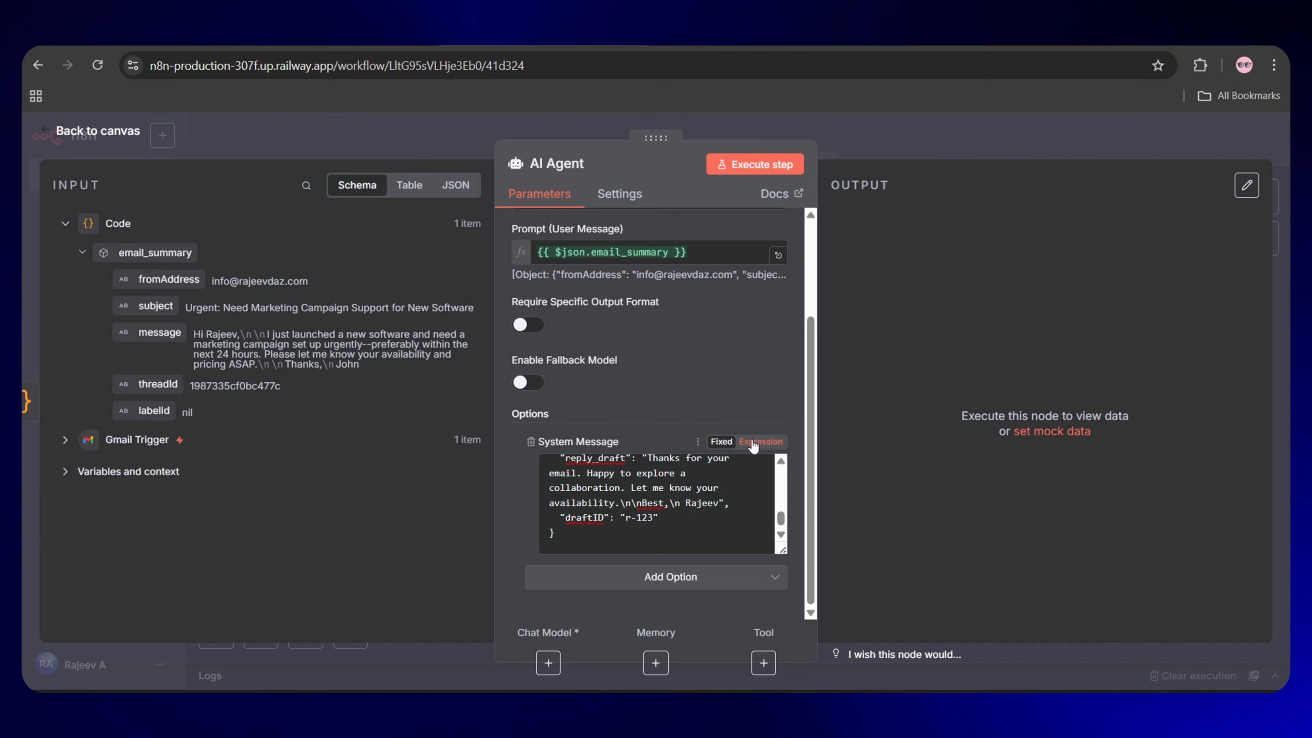
click(760, 442)
click(783, 547)
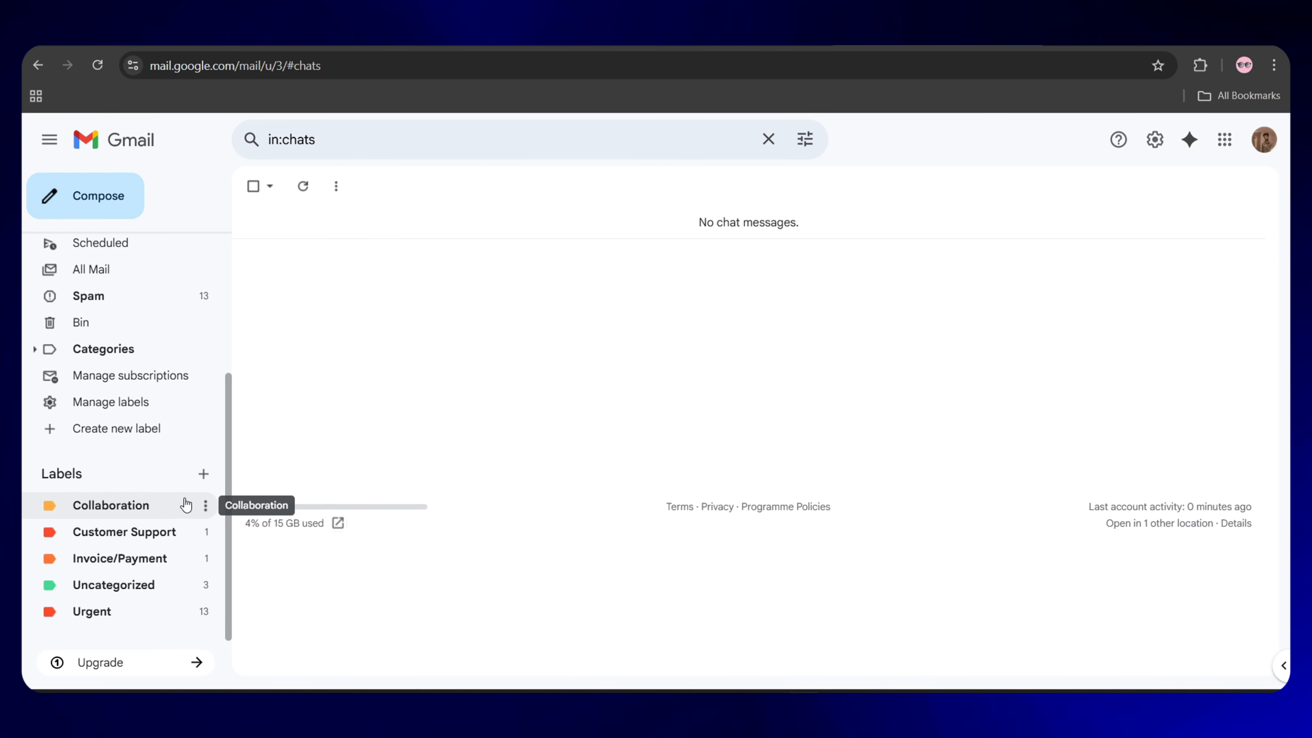
- In Gmail, create a label named Job Inquiries and give it a blue label colour
click(204, 474)
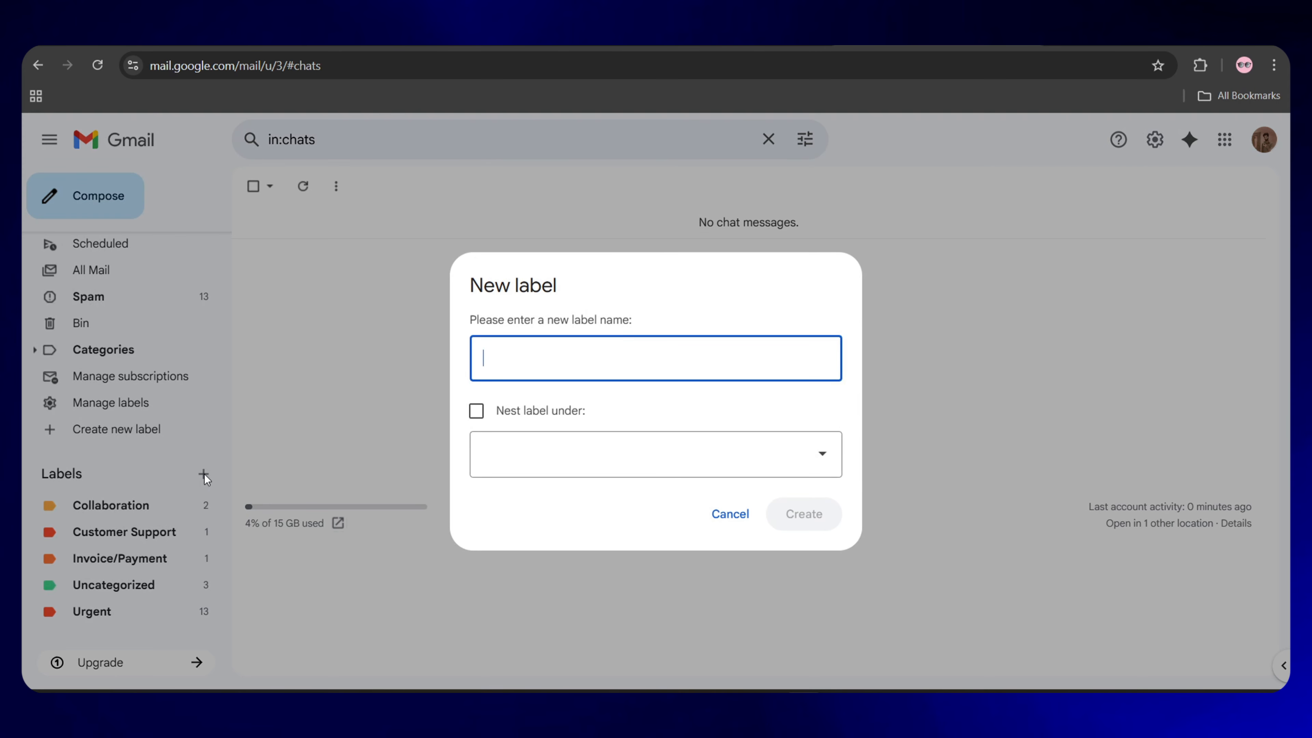
text(Job Inquiries)
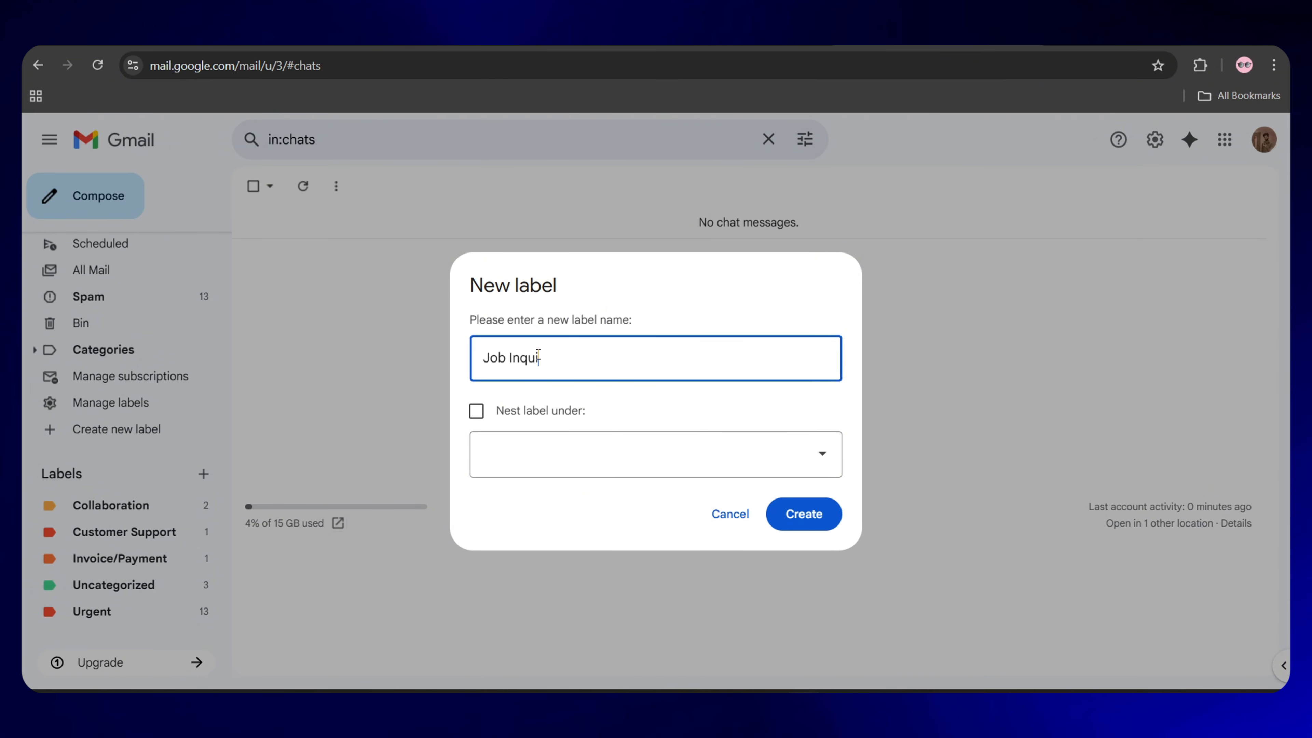
click(808, 515)
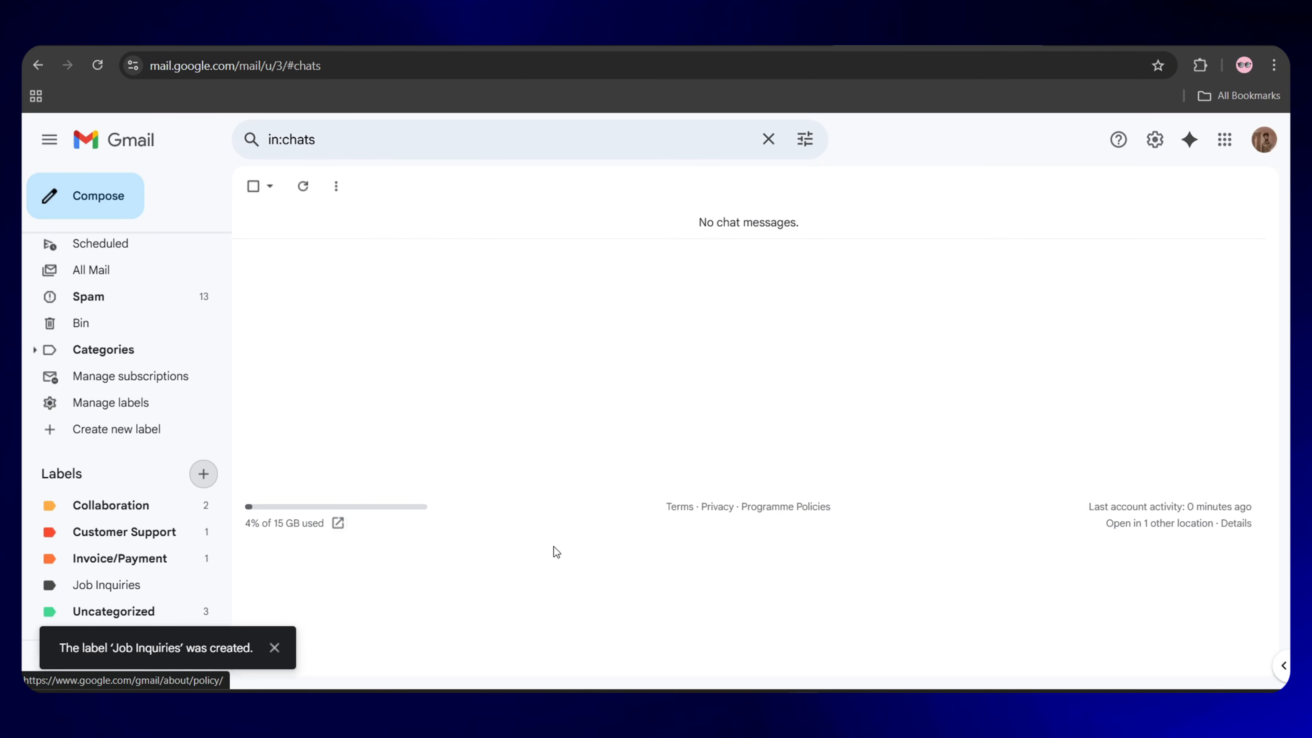
click(205, 587)
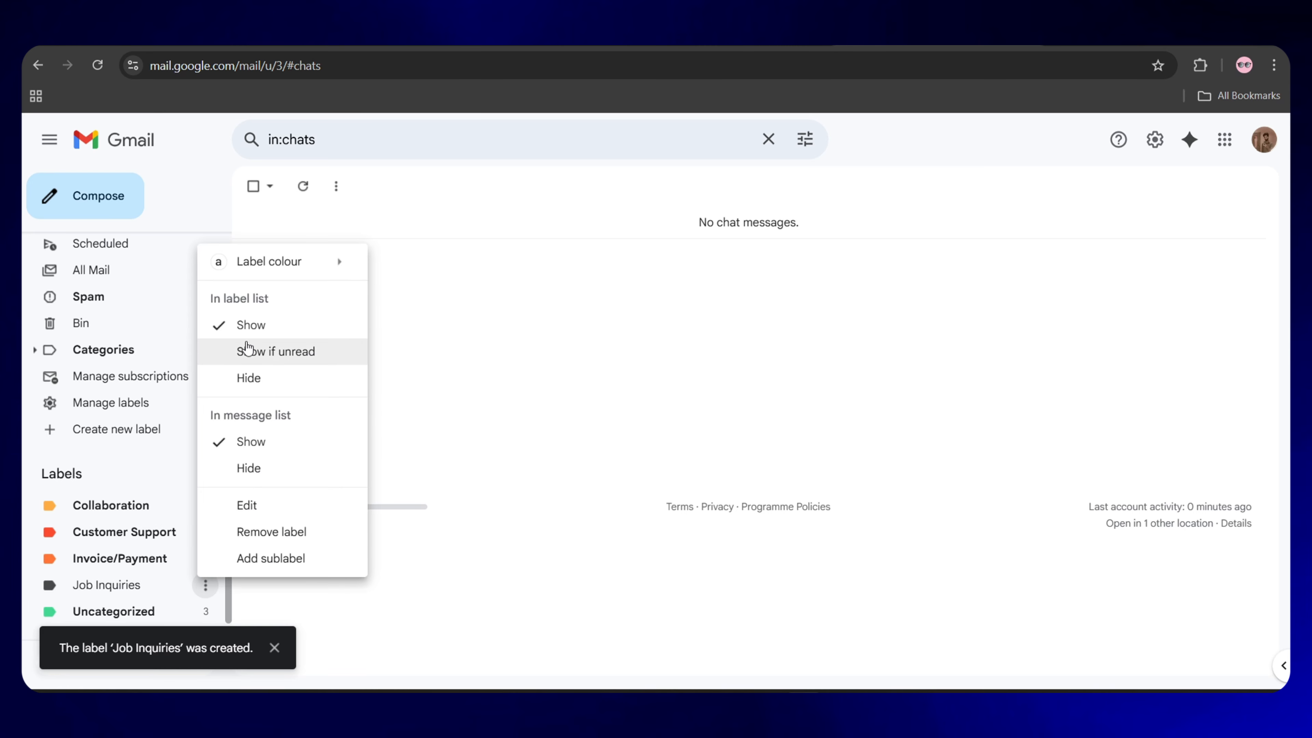
mouse_move(254, 270)
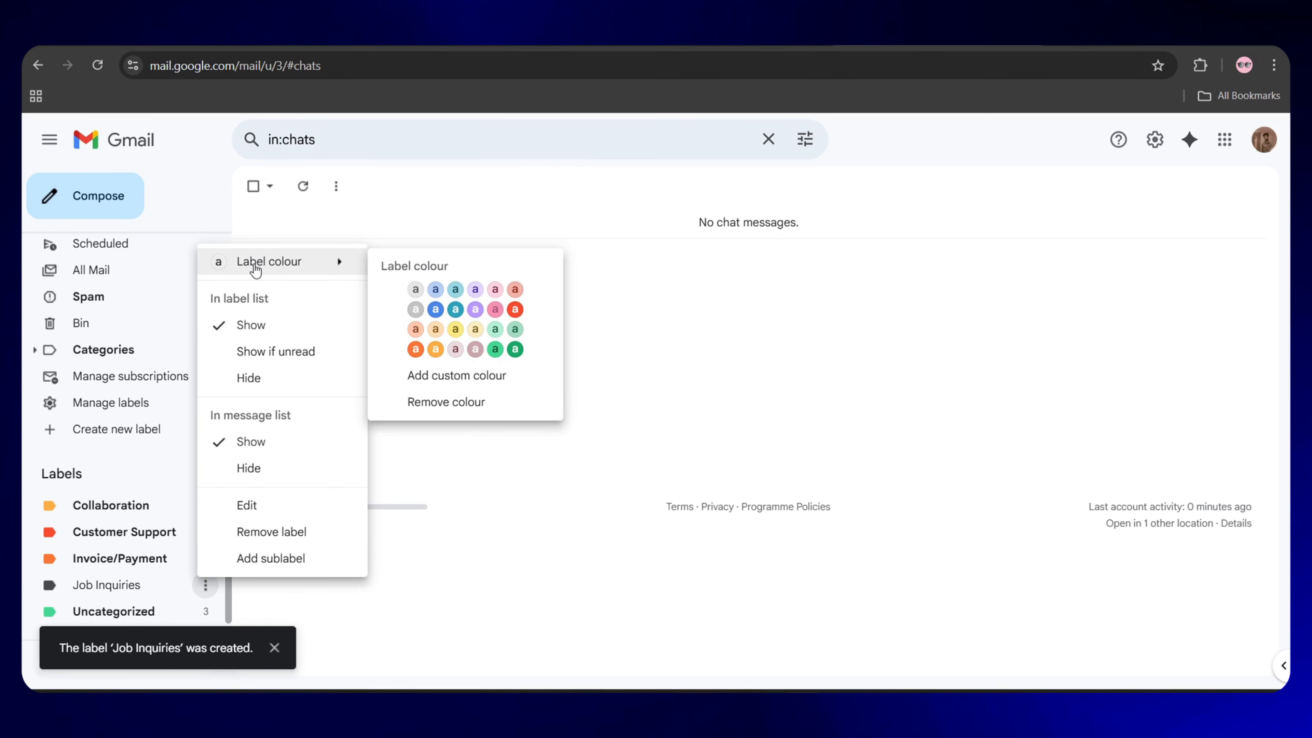
click(436, 311)
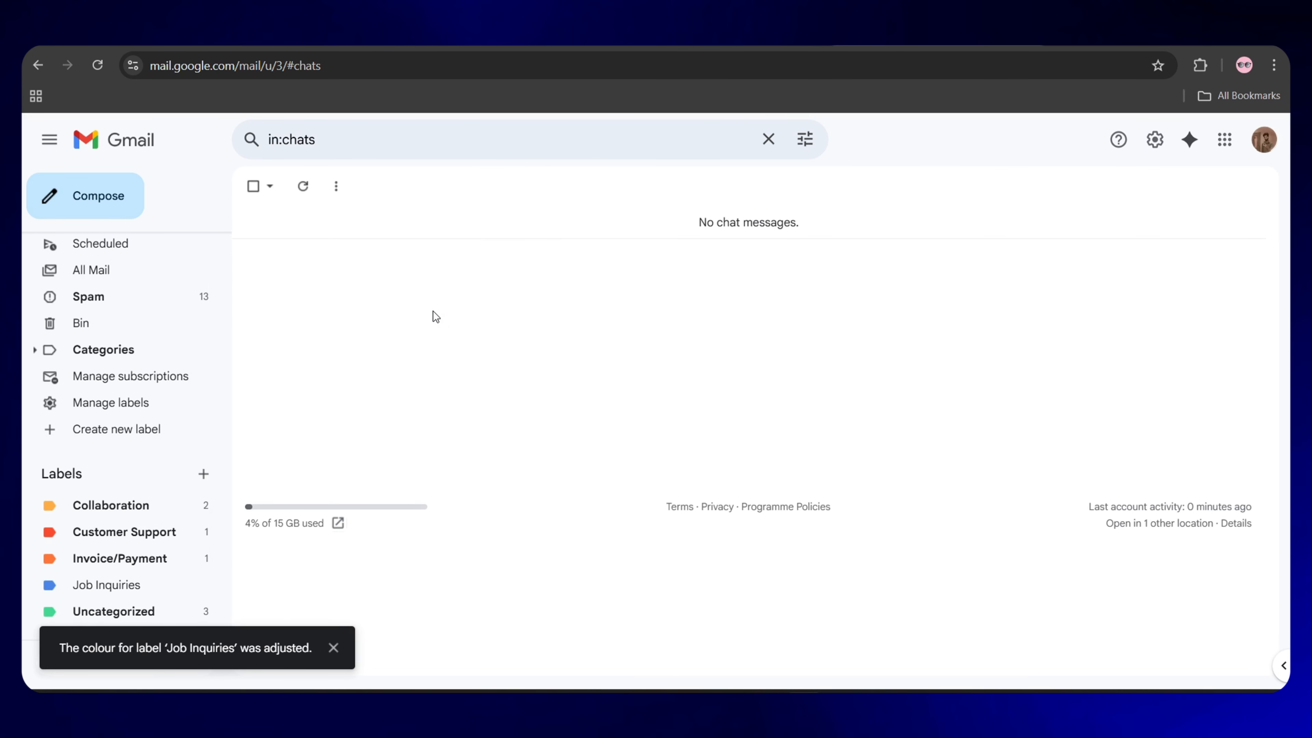
scroll(146, 571, down, 1)
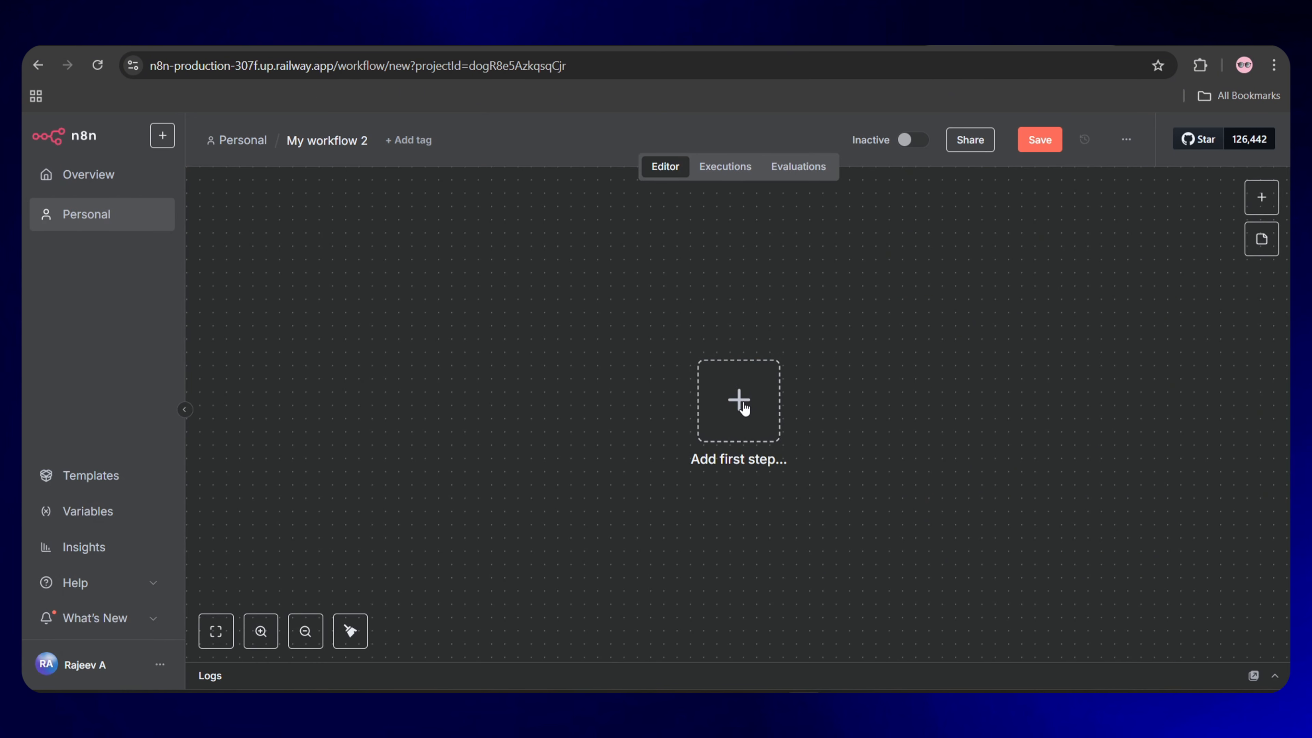
- Start the empty n8n workflow with Gmail's Get many labels action and enable Return All
click(740, 402)
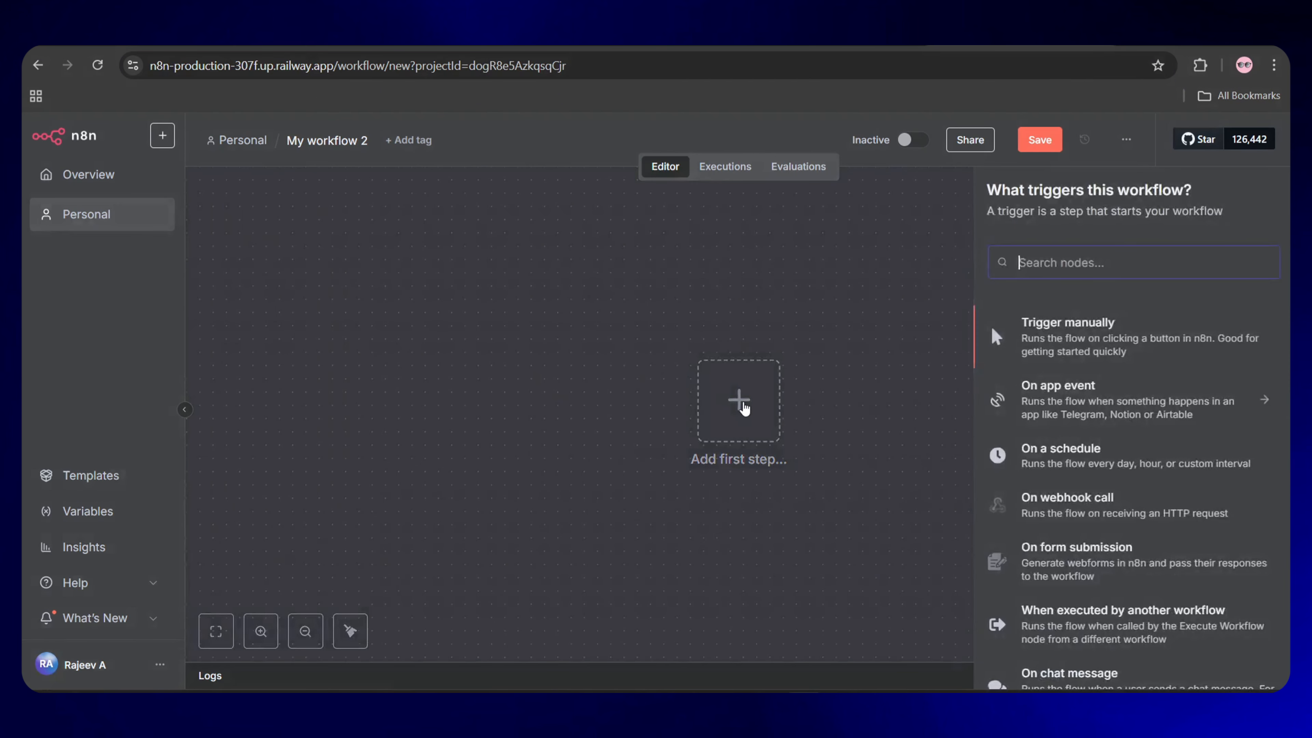
text(gmail)
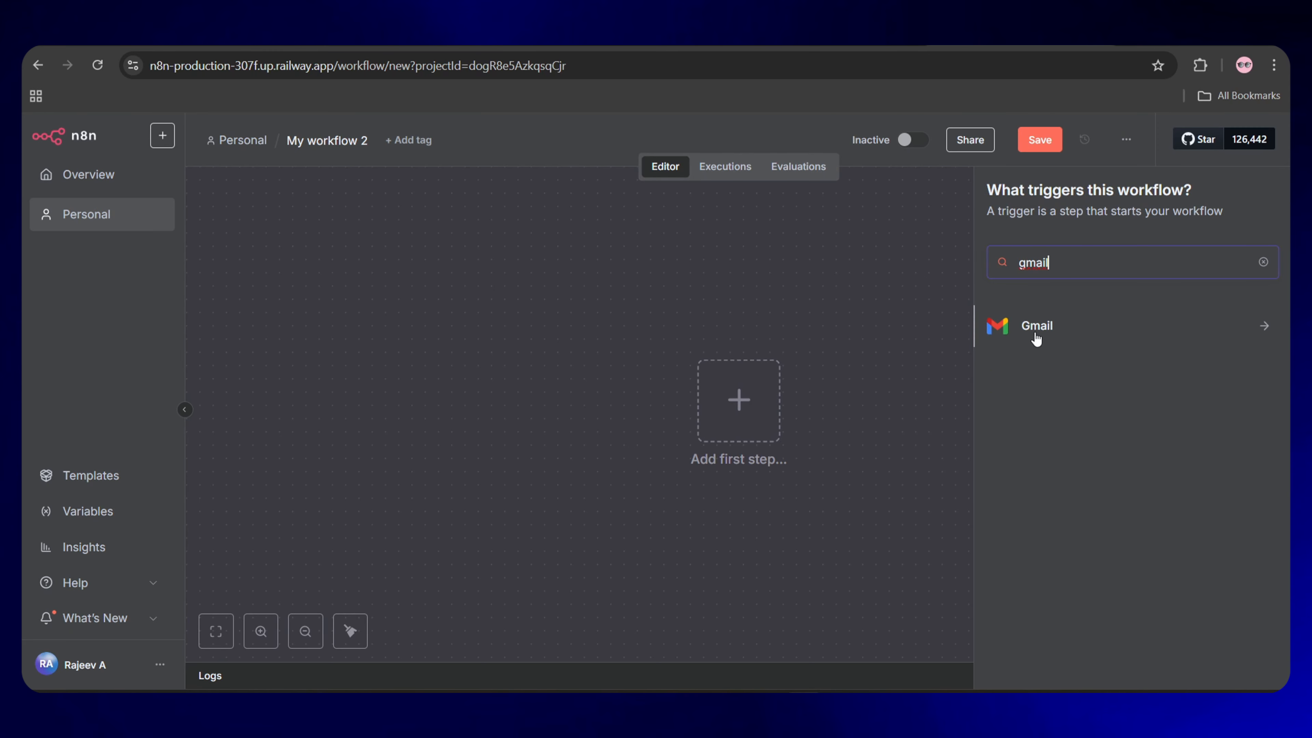
click(1037, 337)
click(1070, 375)
scroll(1078, 501, down, 5)
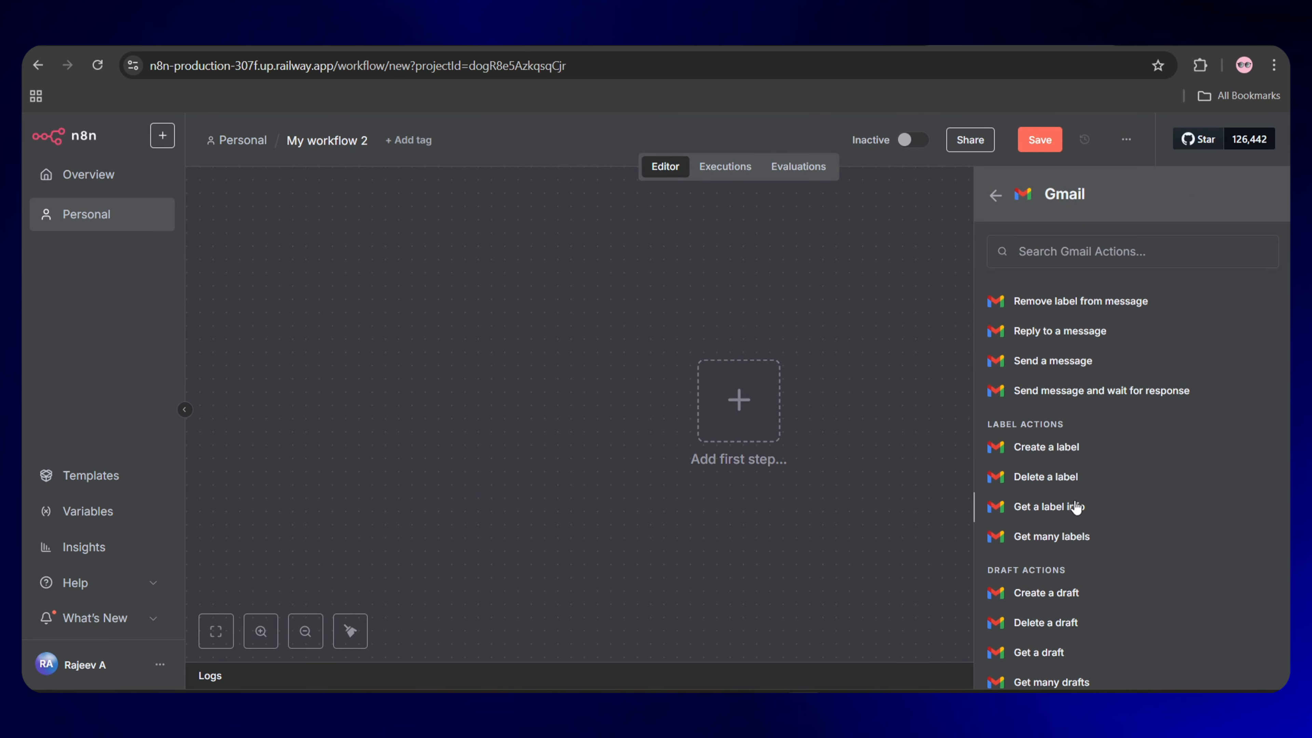
click(1040, 535)
click(527, 424)
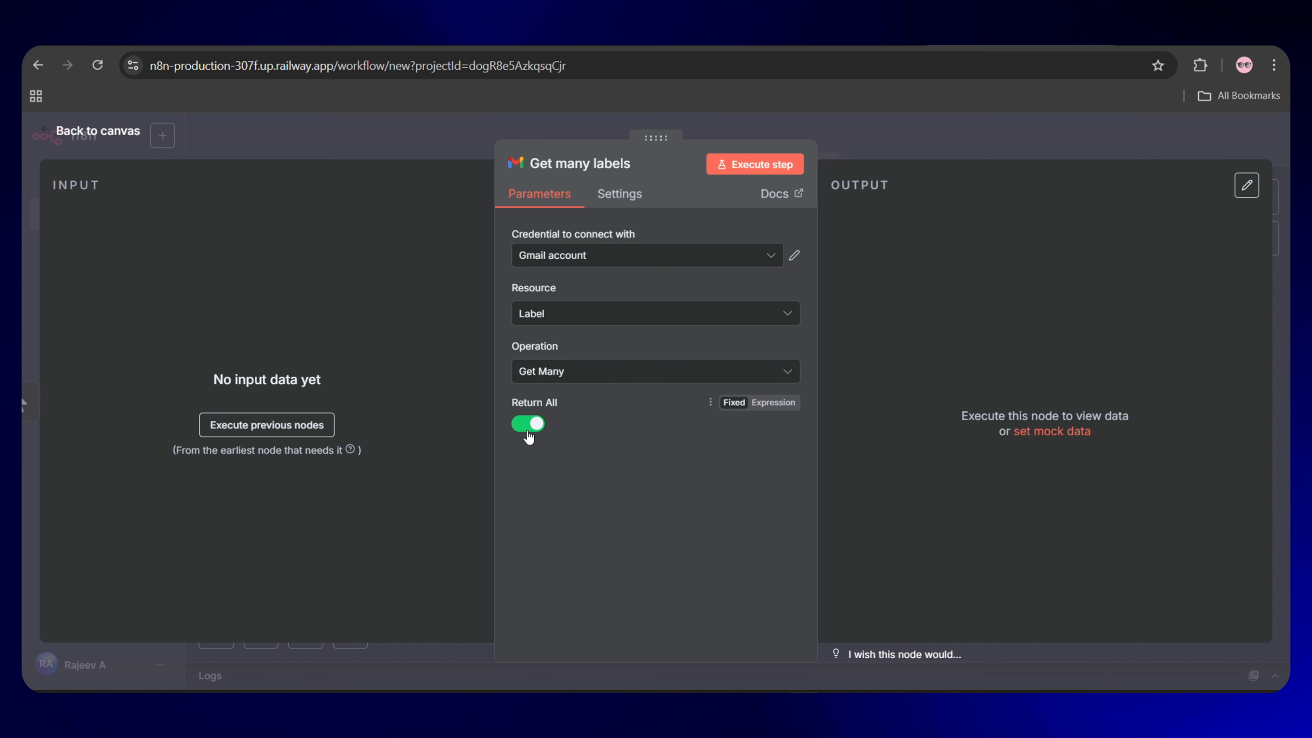
- Execute the Get many labels node and look through its JSON output for the Customer Support label entry
click(756, 168)
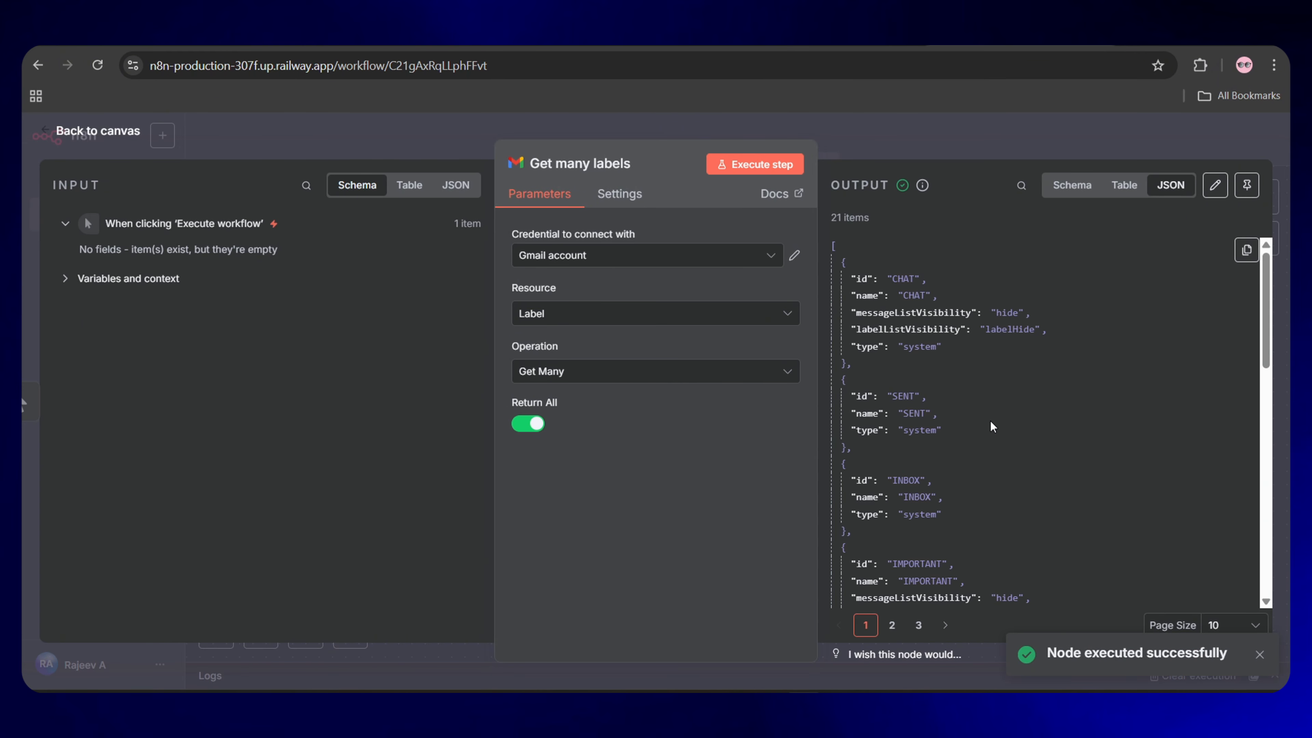
scroll(990, 421, down, 4)
scroll(990, 420, down, 10)
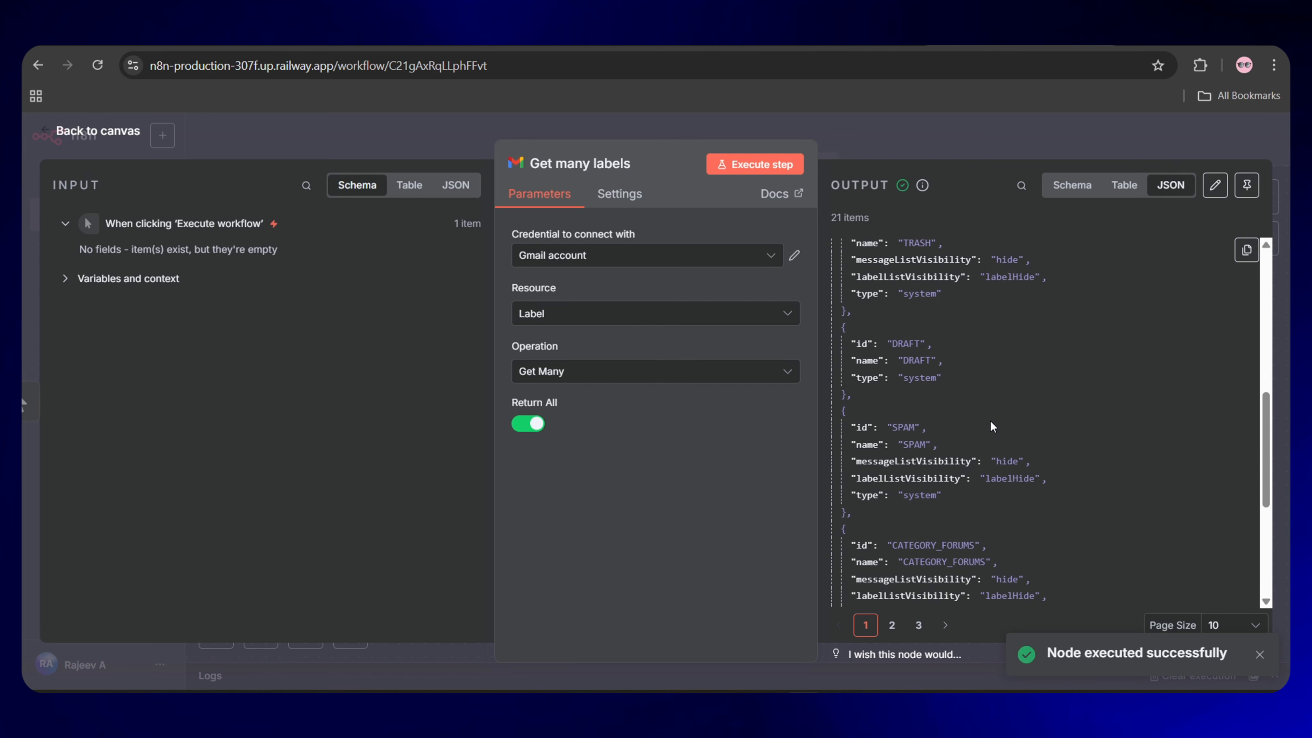
scroll(991, 422, down, 2)
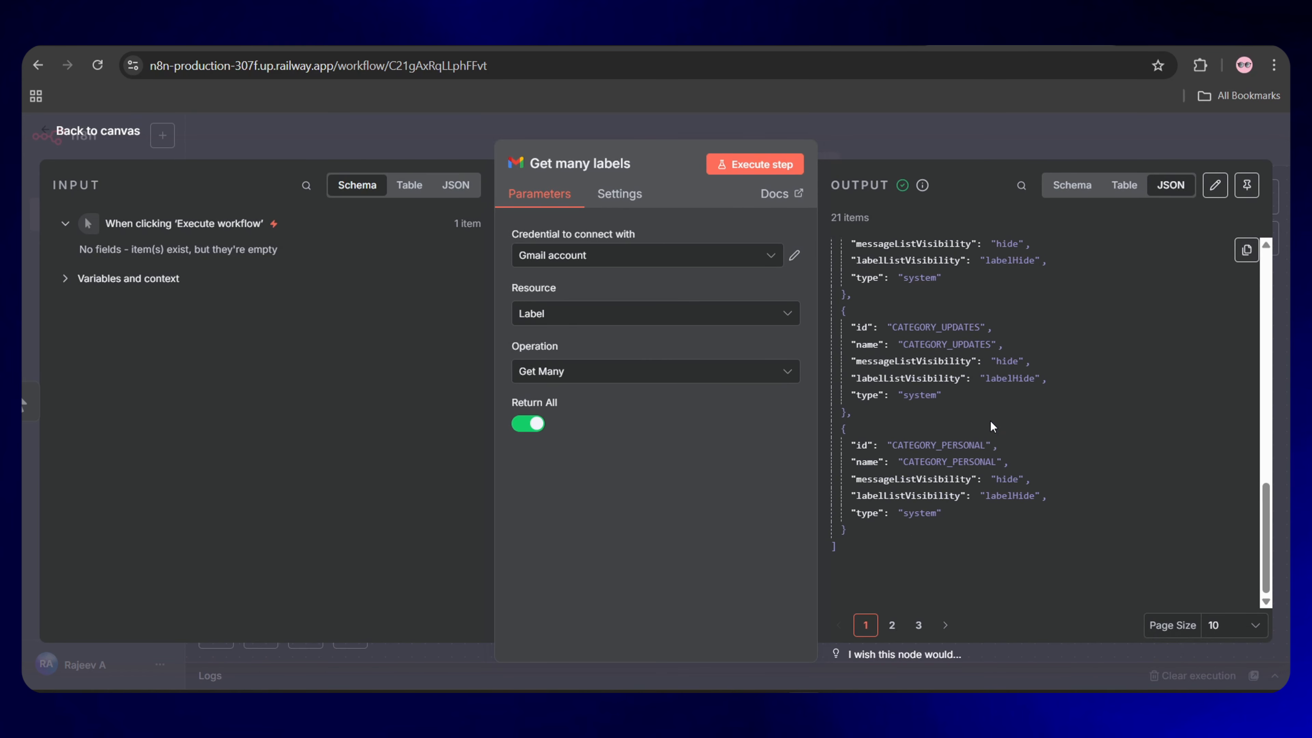
click(890, 625)
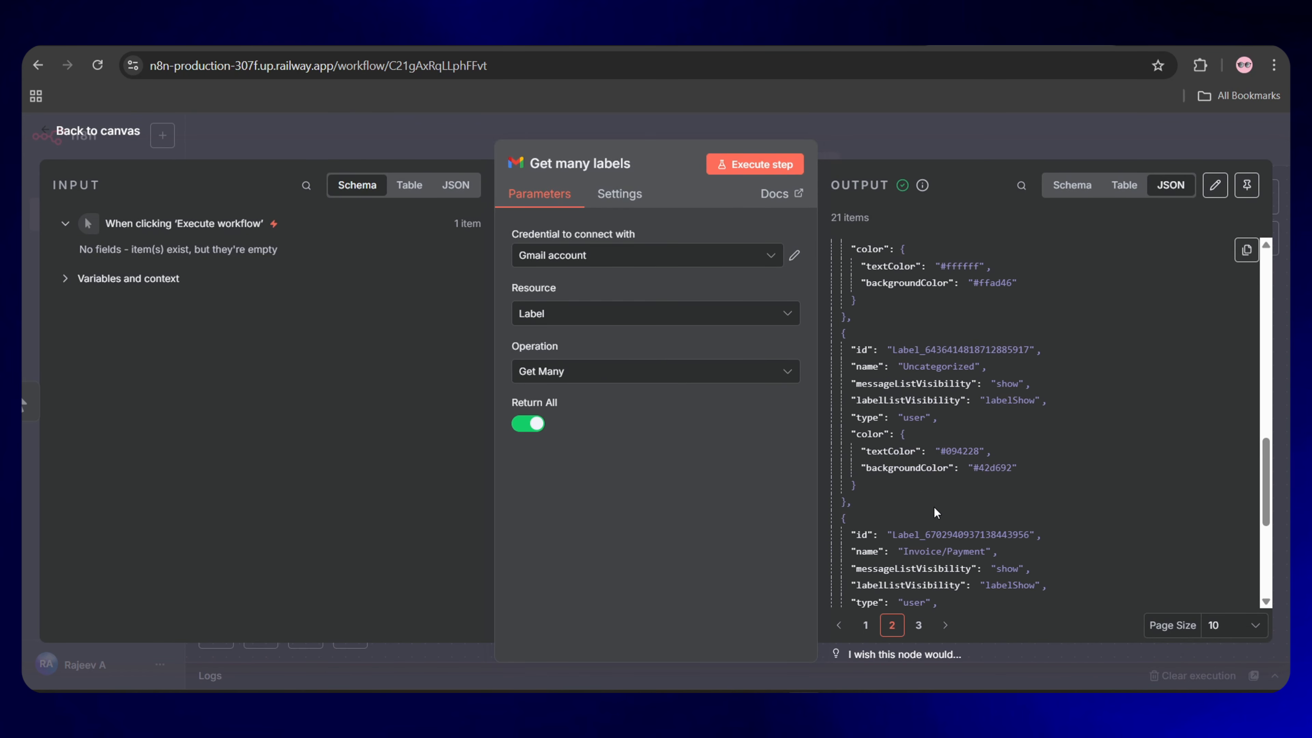
scroll(936, 509, down, 1)
scroll(935, 506, up, 5)
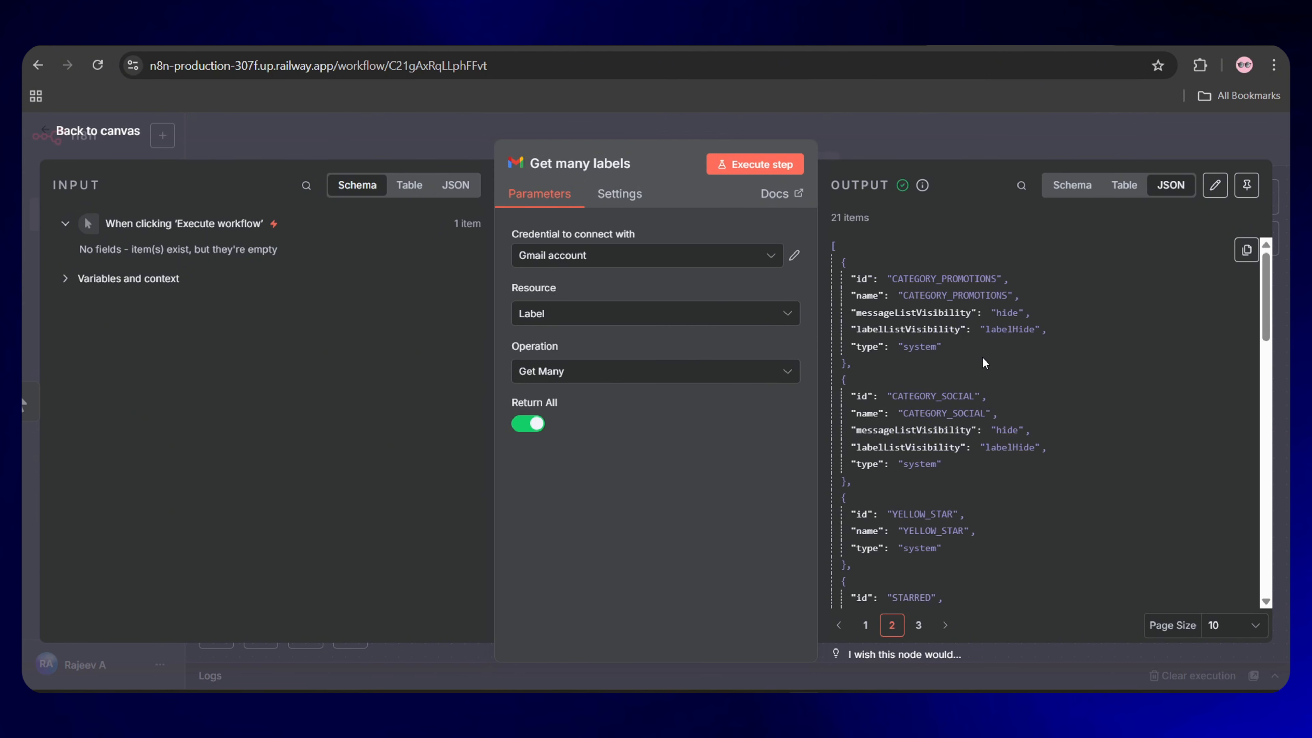
scroll(962, 473, down, 5)
scroll(963, 473, down, 3)
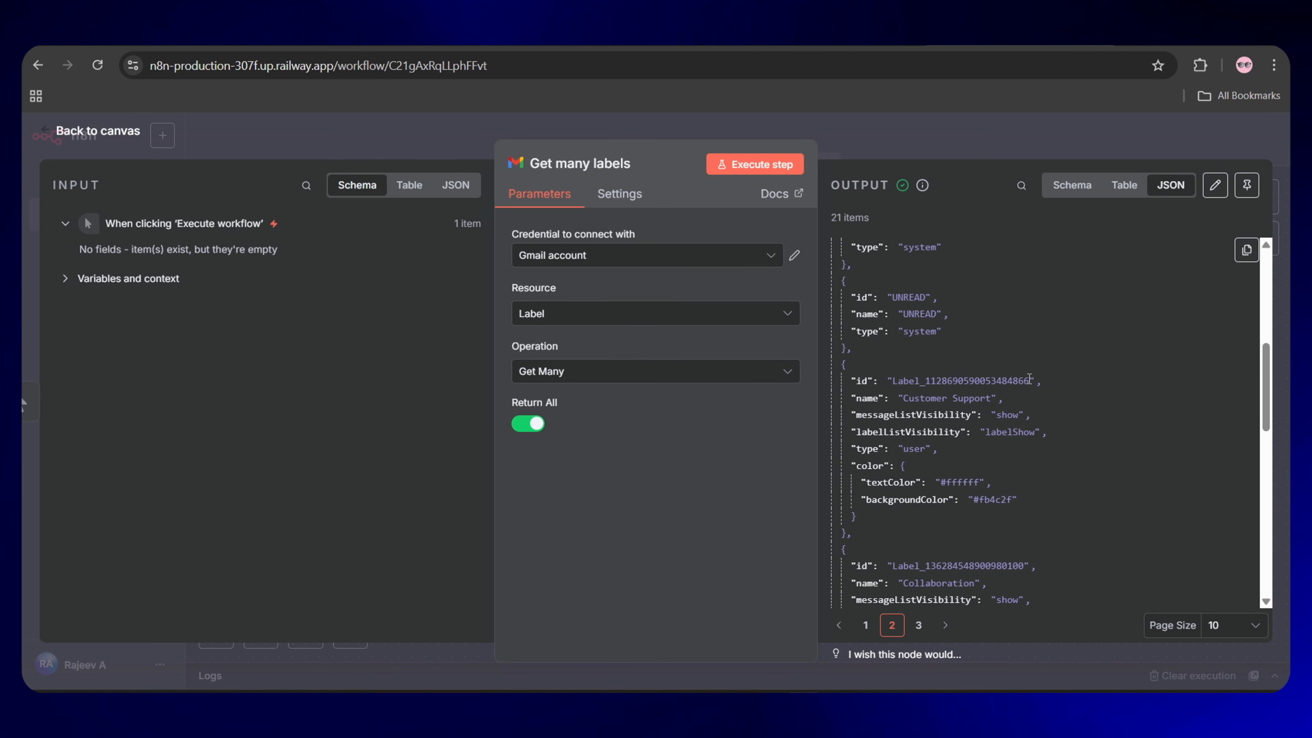
- Copy the Gmail label IDs into the AI Agent's system message, placing each in parentheses after its label name, starting with Customer Support
double_click(899, 383)
key(ctrl+c)
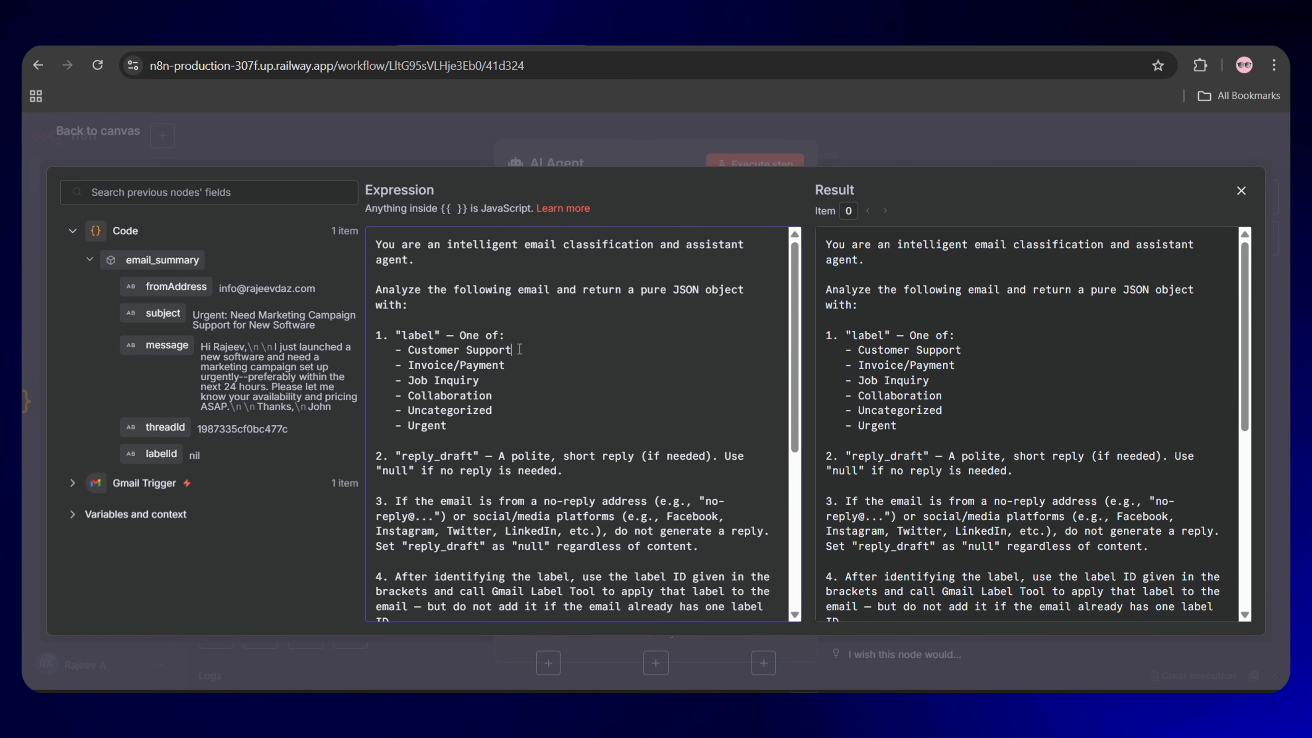
text(()
key(ctrl+v)
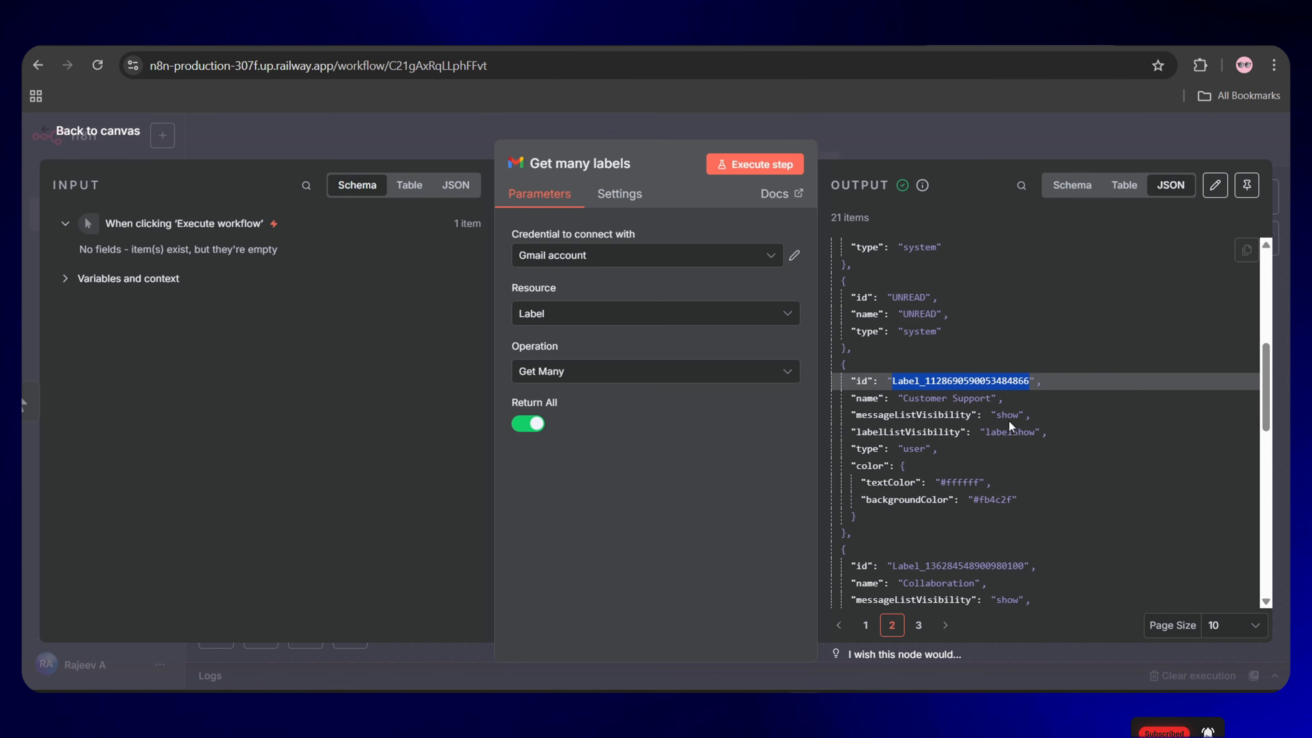
scroll(1005, 445, down, 3)
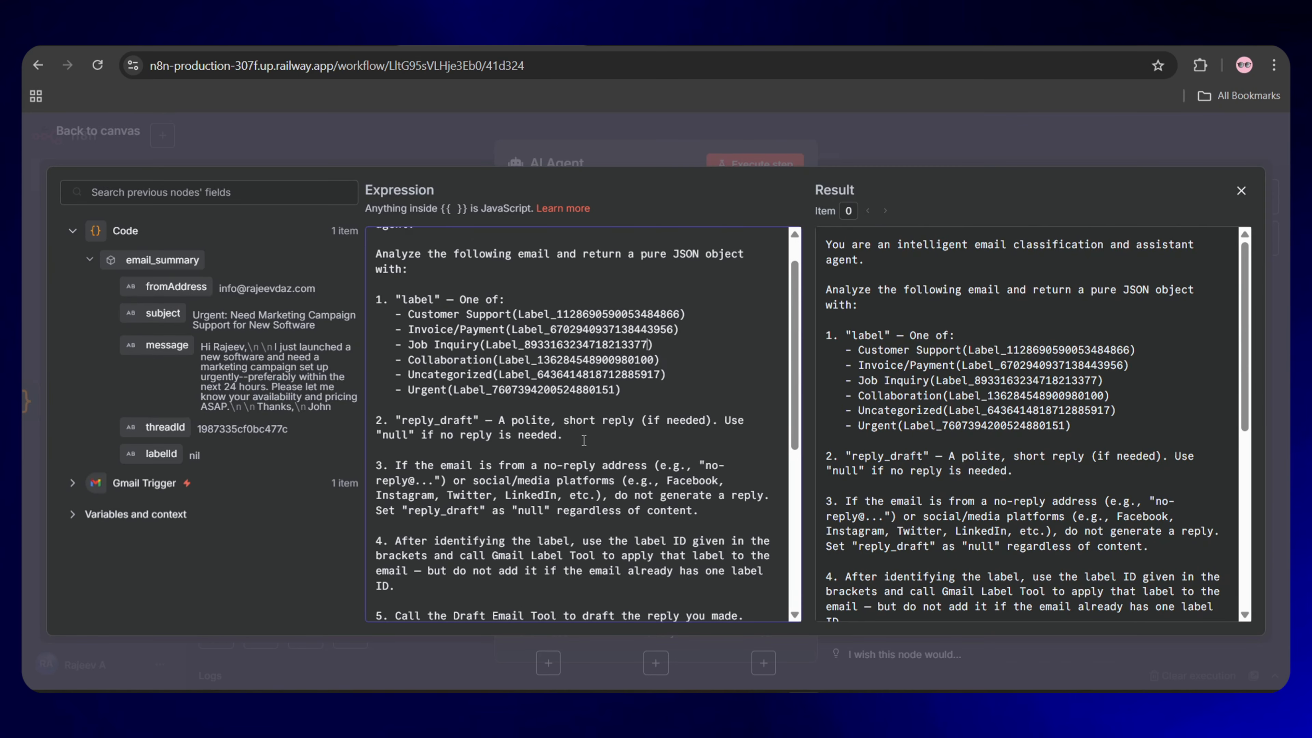
- Review the system message's rules on labels, reply drafts, urgency, sign-off and example JSON output, and return to the workflow canvas
scroll(478, 416, down, 1)
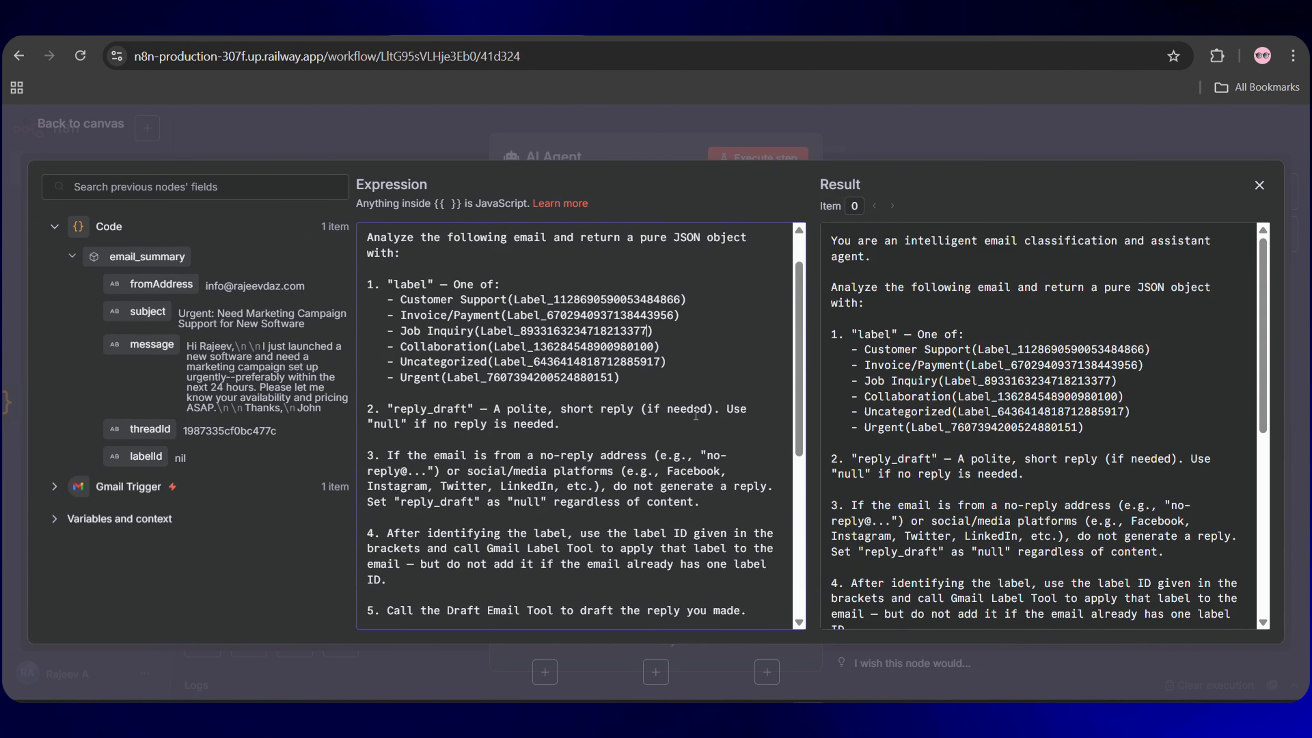
scroll(684, 410, down, 1)
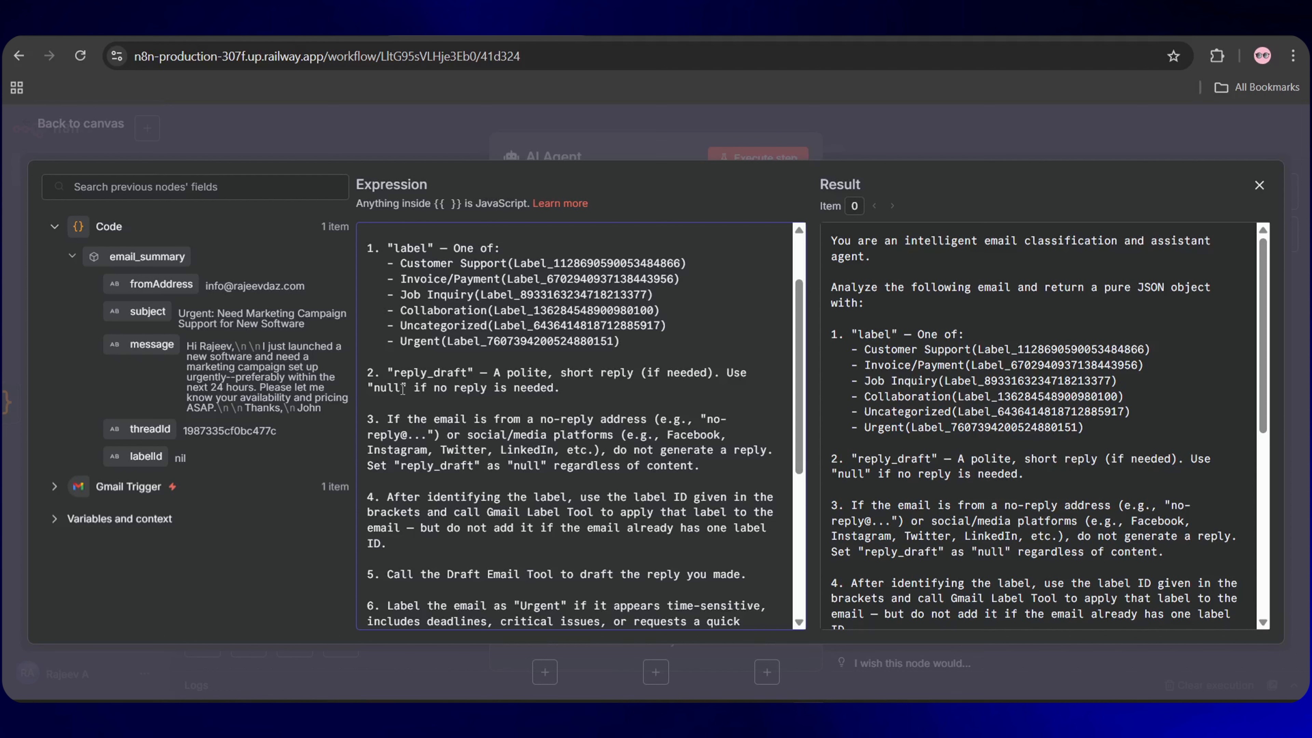
drag(402, 389, 376, 389)
scroll(468, 399, down, 1)
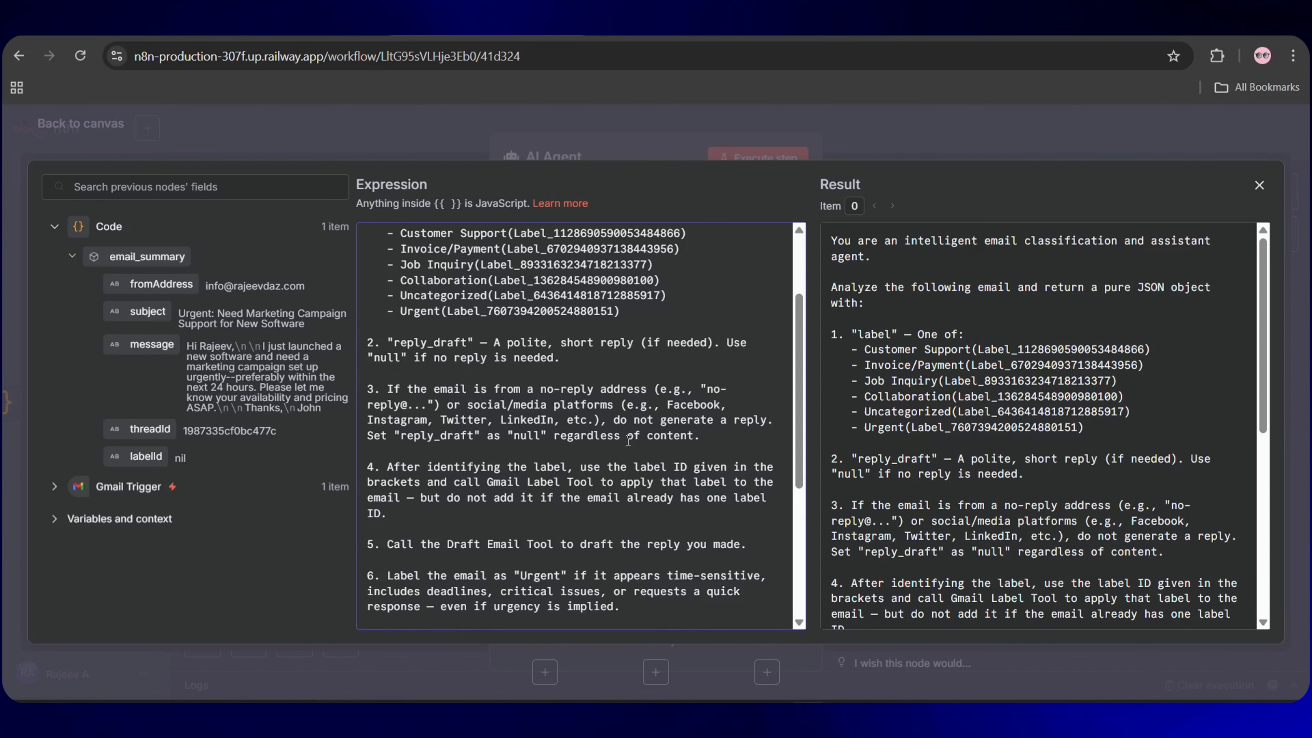
scroll(628, 440, down, 2)
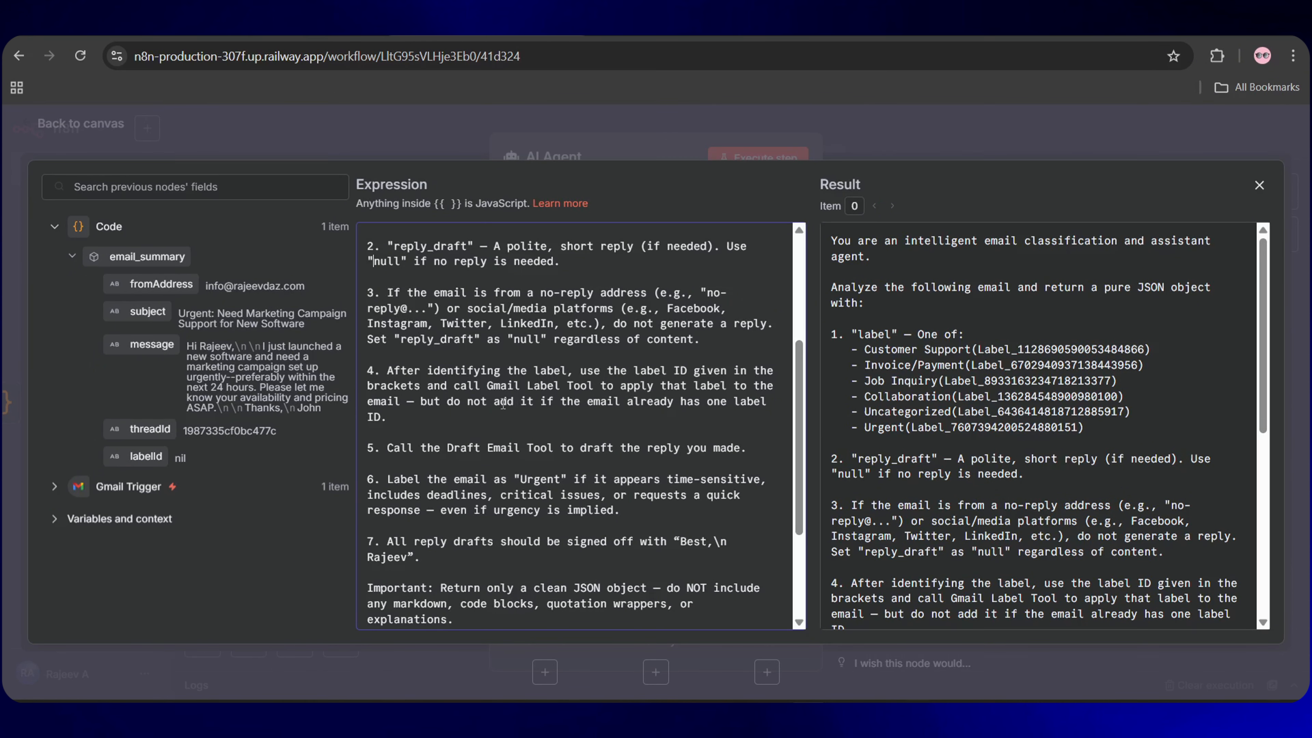
scroll(601, 366, up, 3)
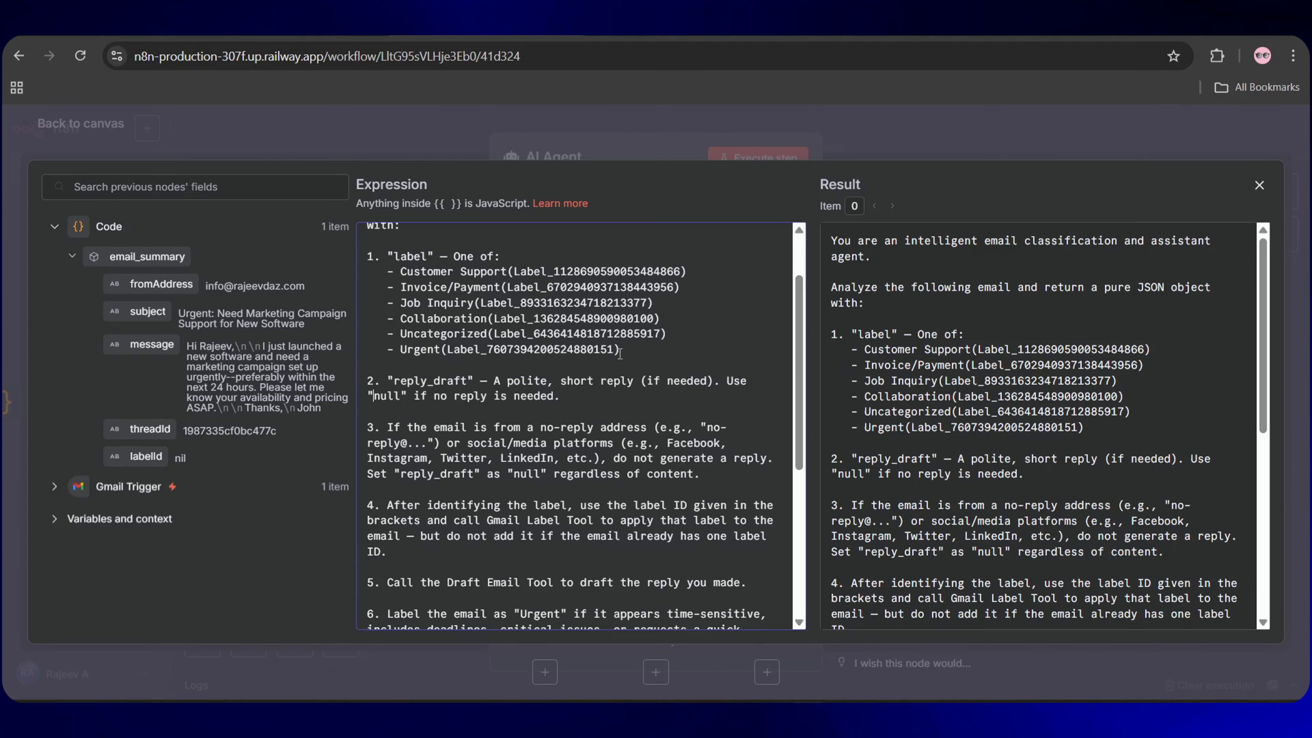
drag(620, 351, 518, 355)
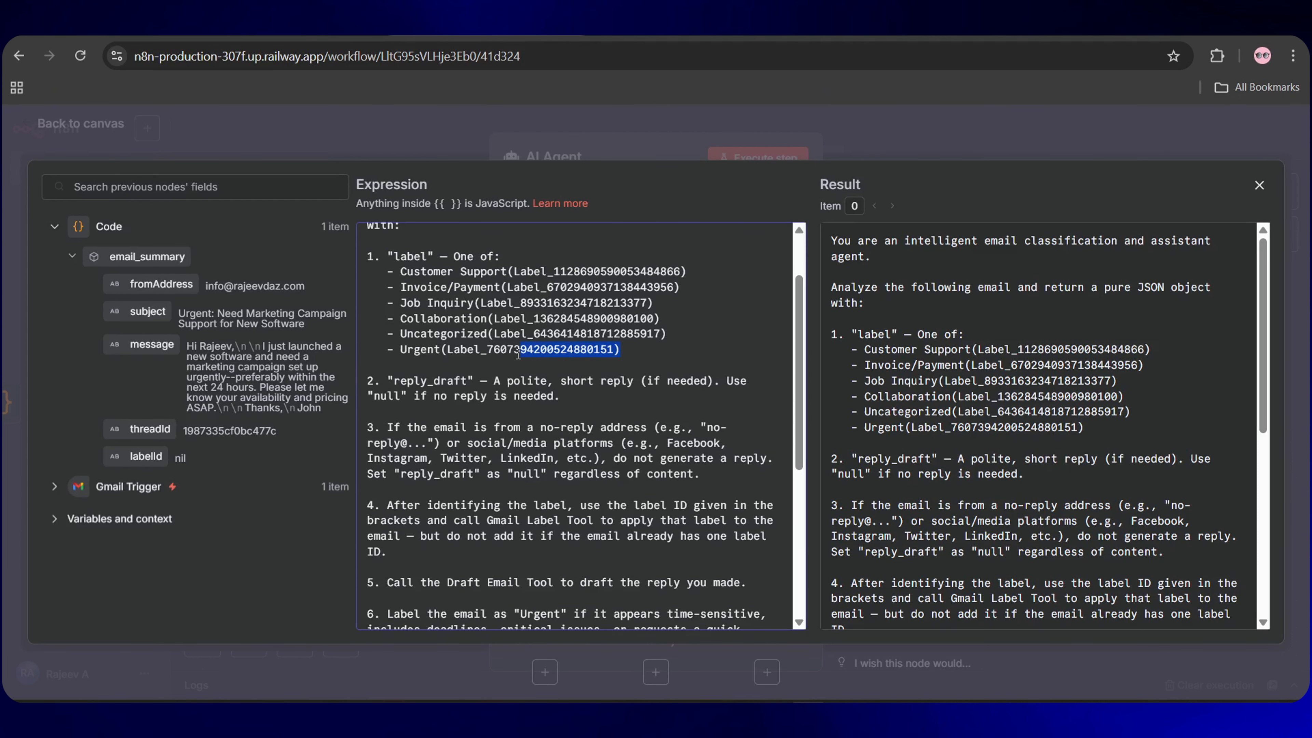
click(479, 352)
scroll(438, 385, down, 3)
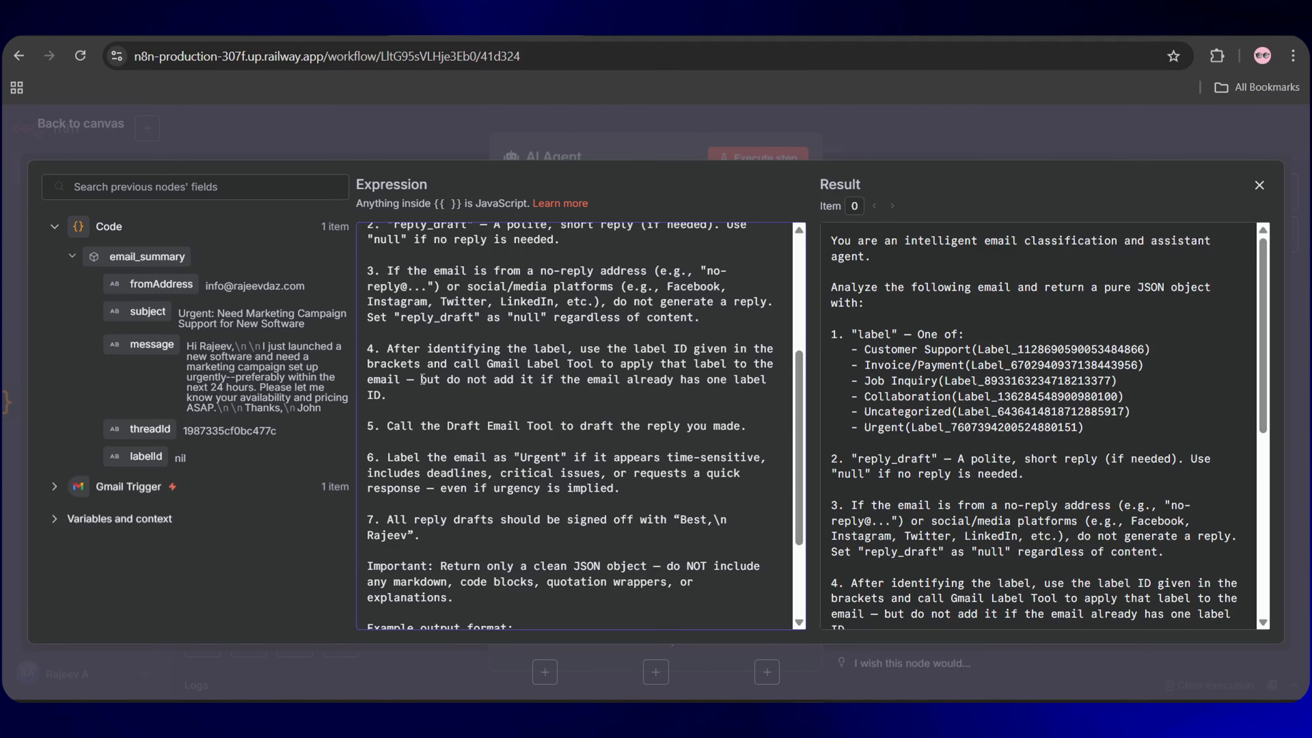
drag(422, 380, 426, 393)
click(538, 397)
scroll(566, 441, down, 1)
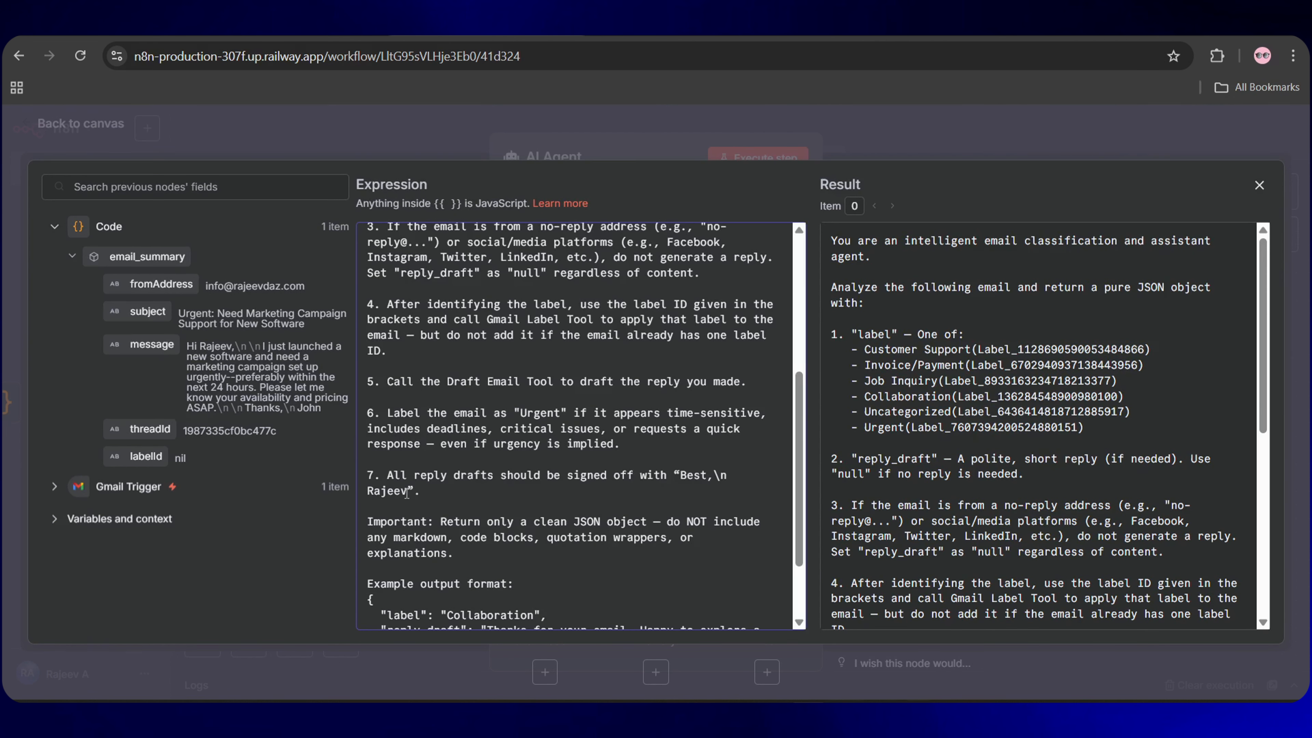
drag(408, 493, 368, 493)
scroll(624, 504, down, 1)
scroll(460, 485, down, 1)
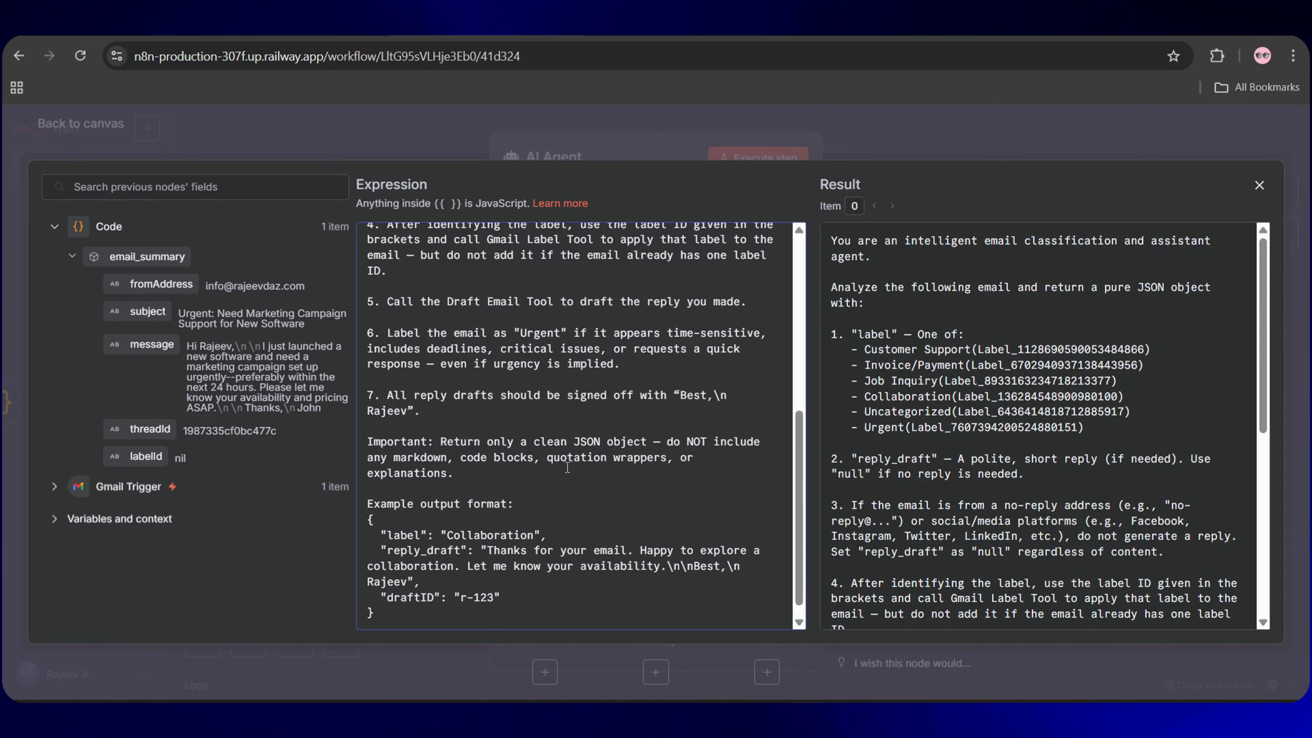
scroll(465, 474, down, 1)
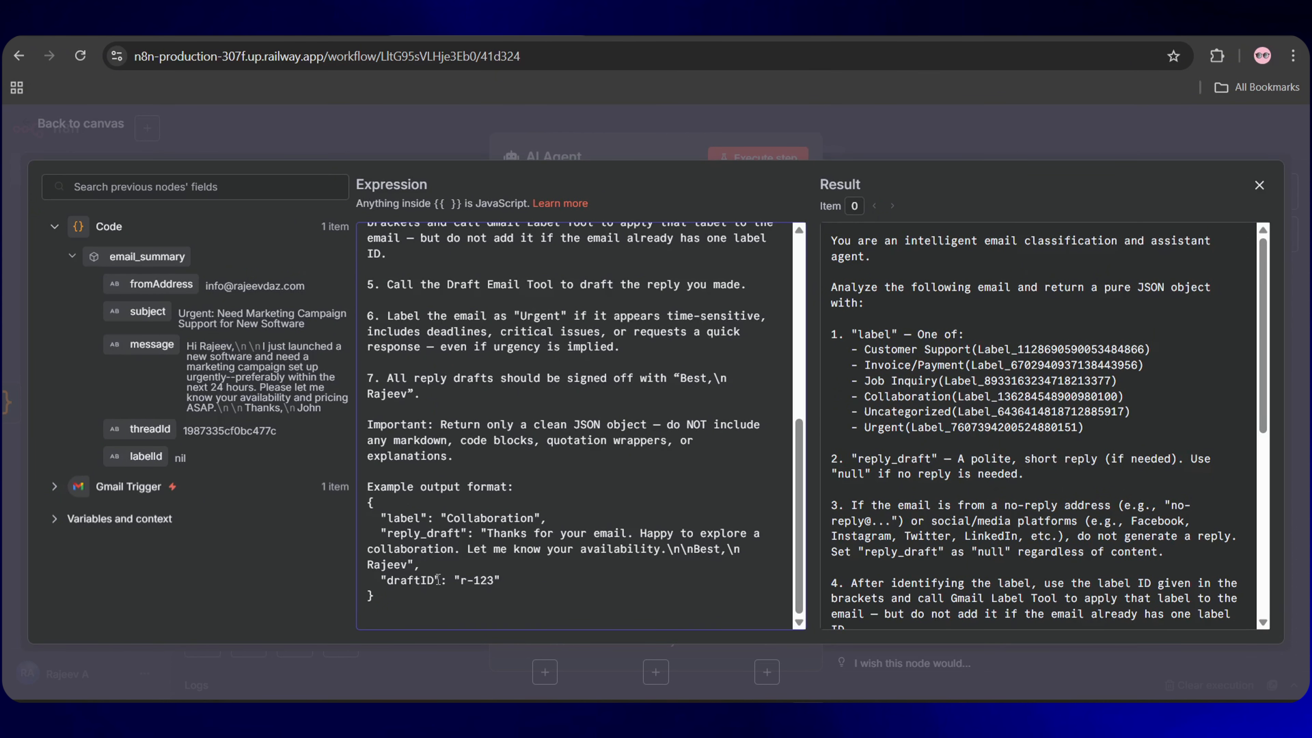
scroll(438, 579, up, 10)
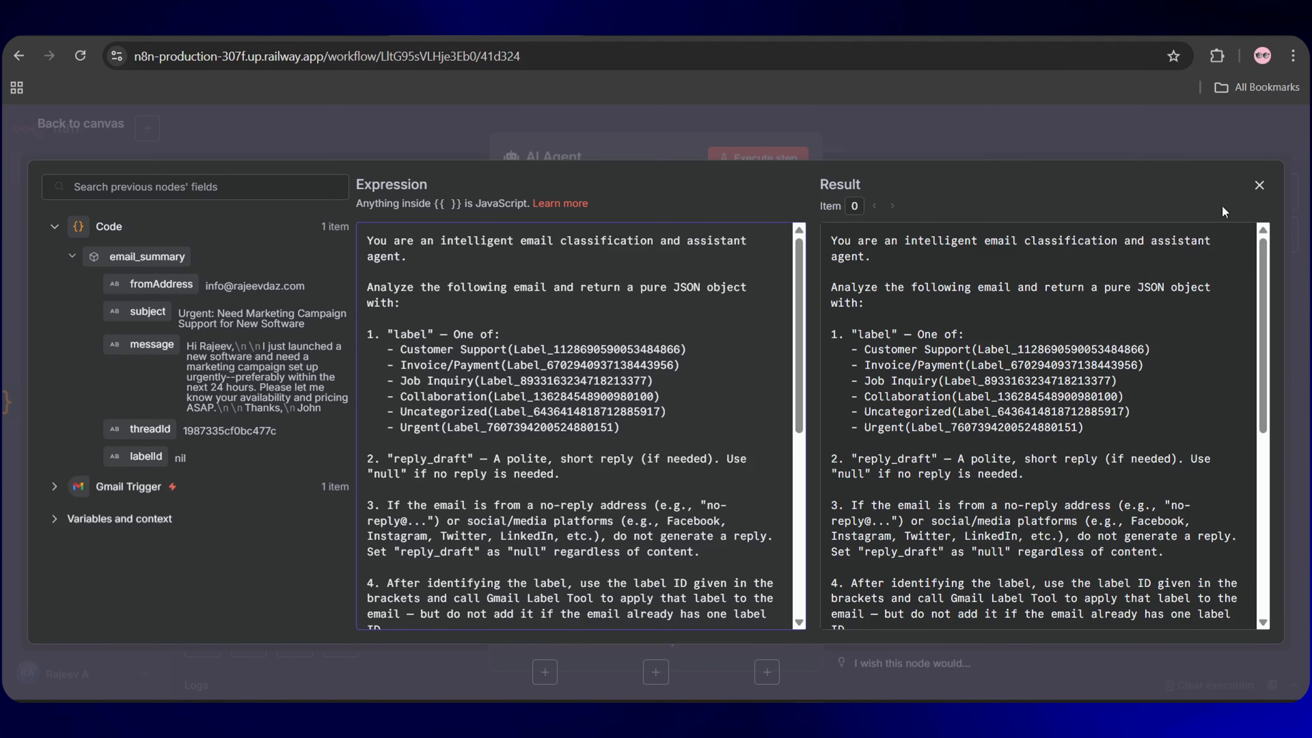
click(1259, 185)
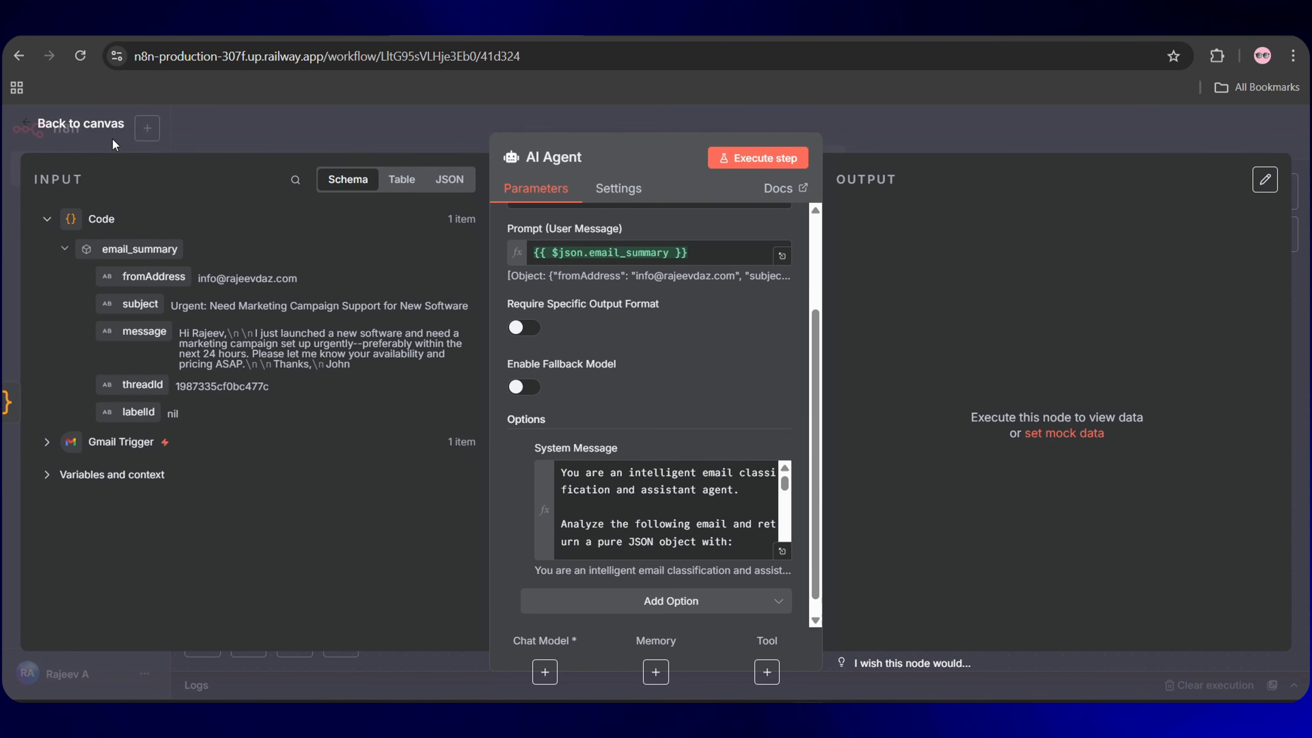
click(94, 128)
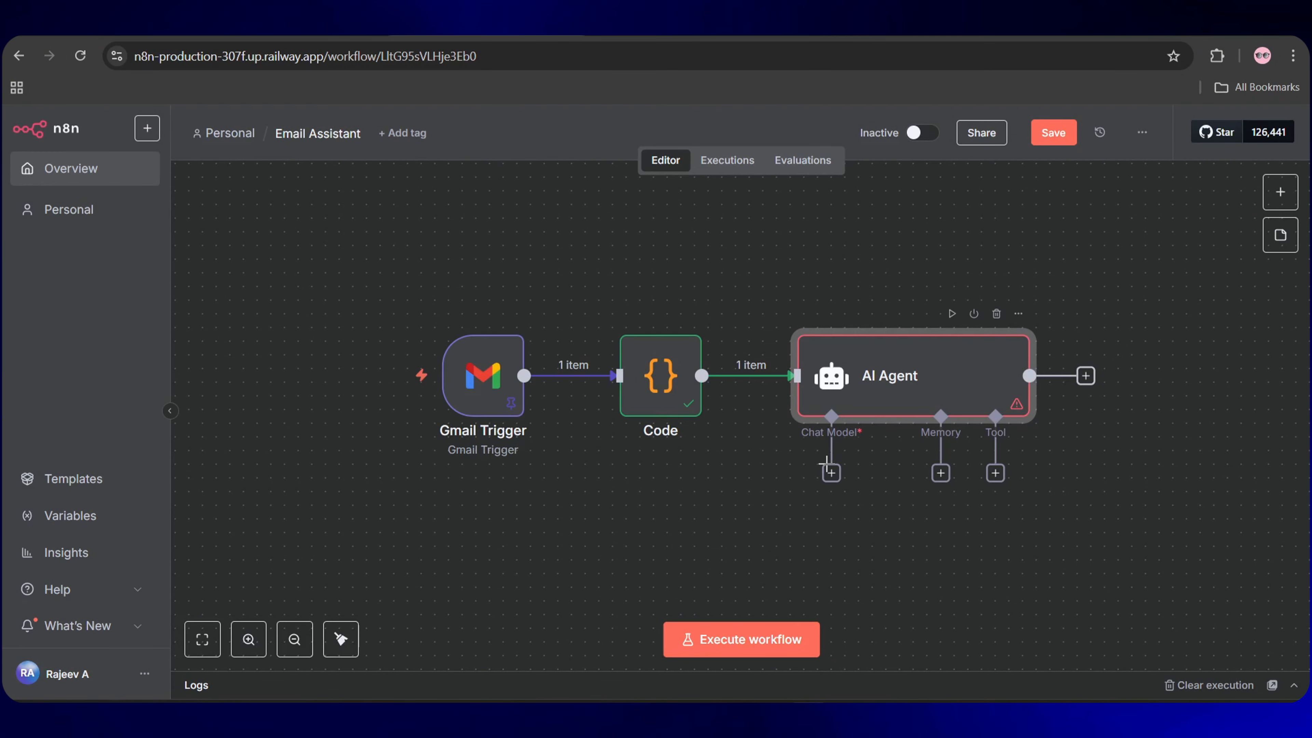
- Attach an OpenAI Chat Model to the AI Agent, using the OpenAi account credential and the gpt-4.1-mini model
click(831, 473)
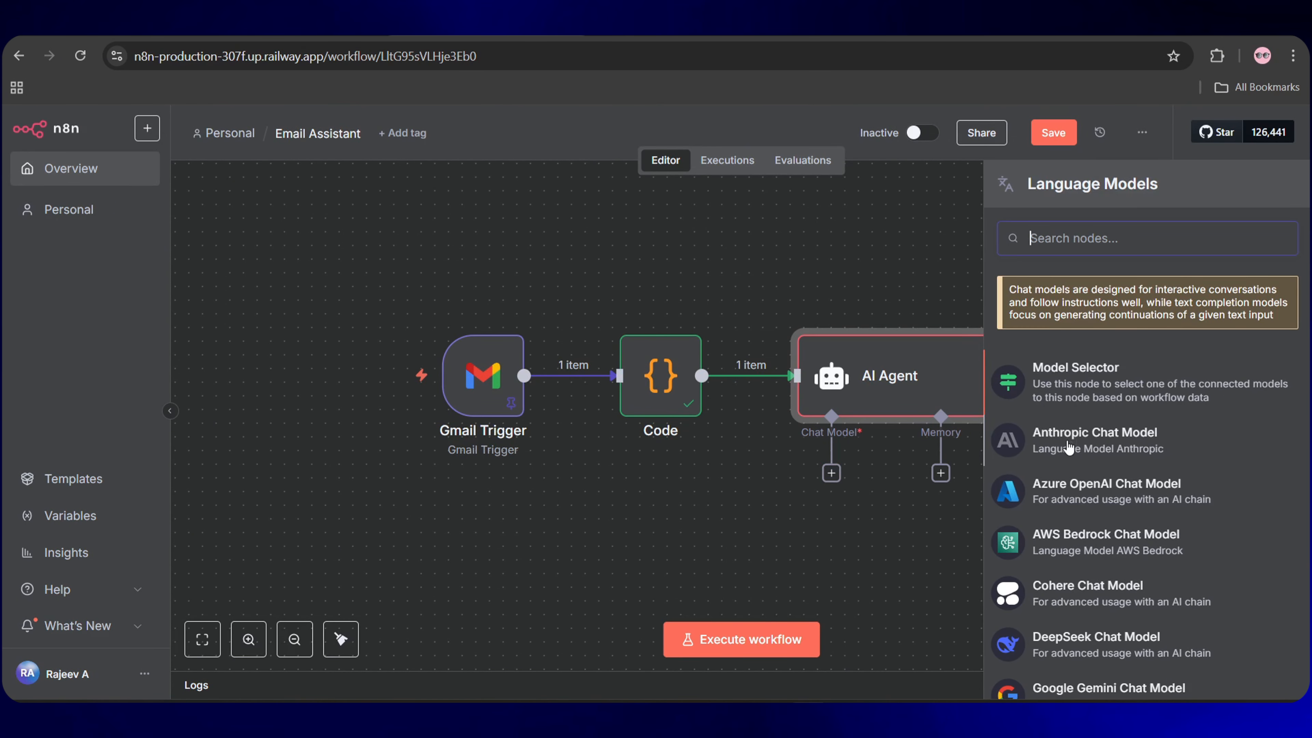
scroll(1106, 473, down, 2)
scroll(1106, 473, down, 3)
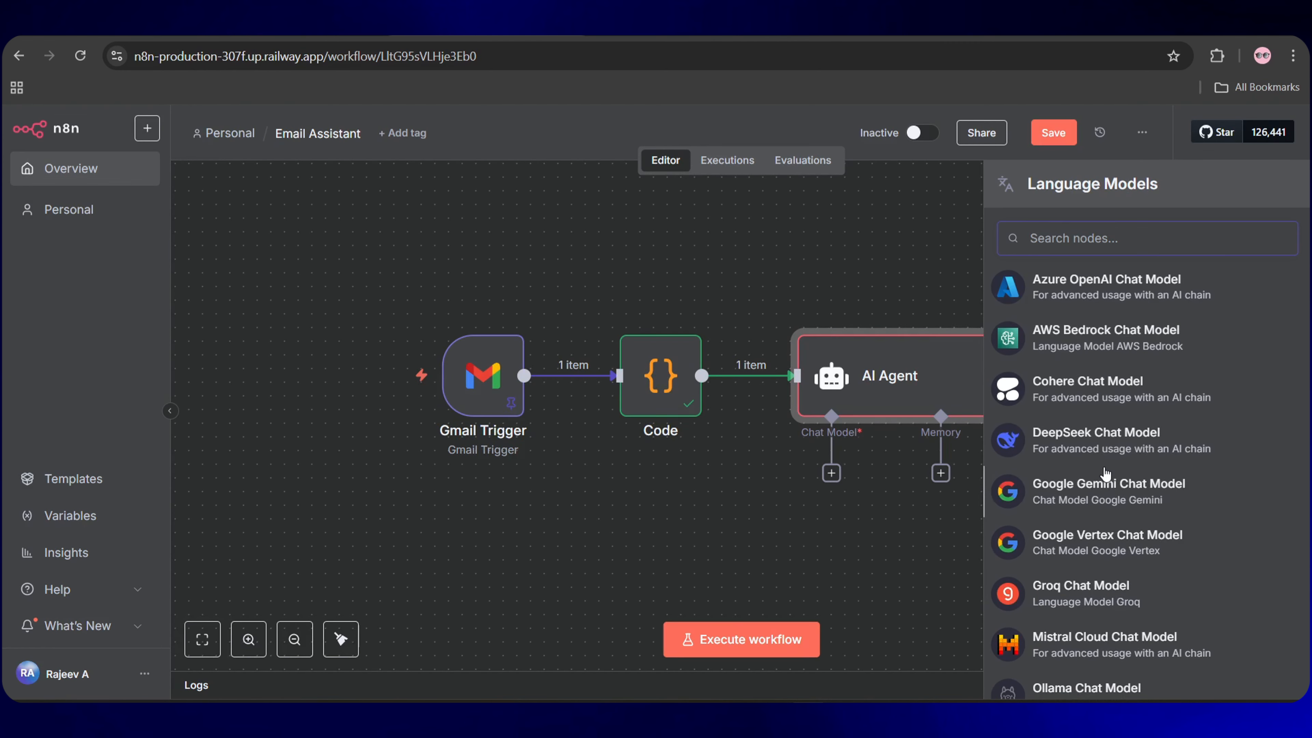
scroll(1111, 504, down, 1)
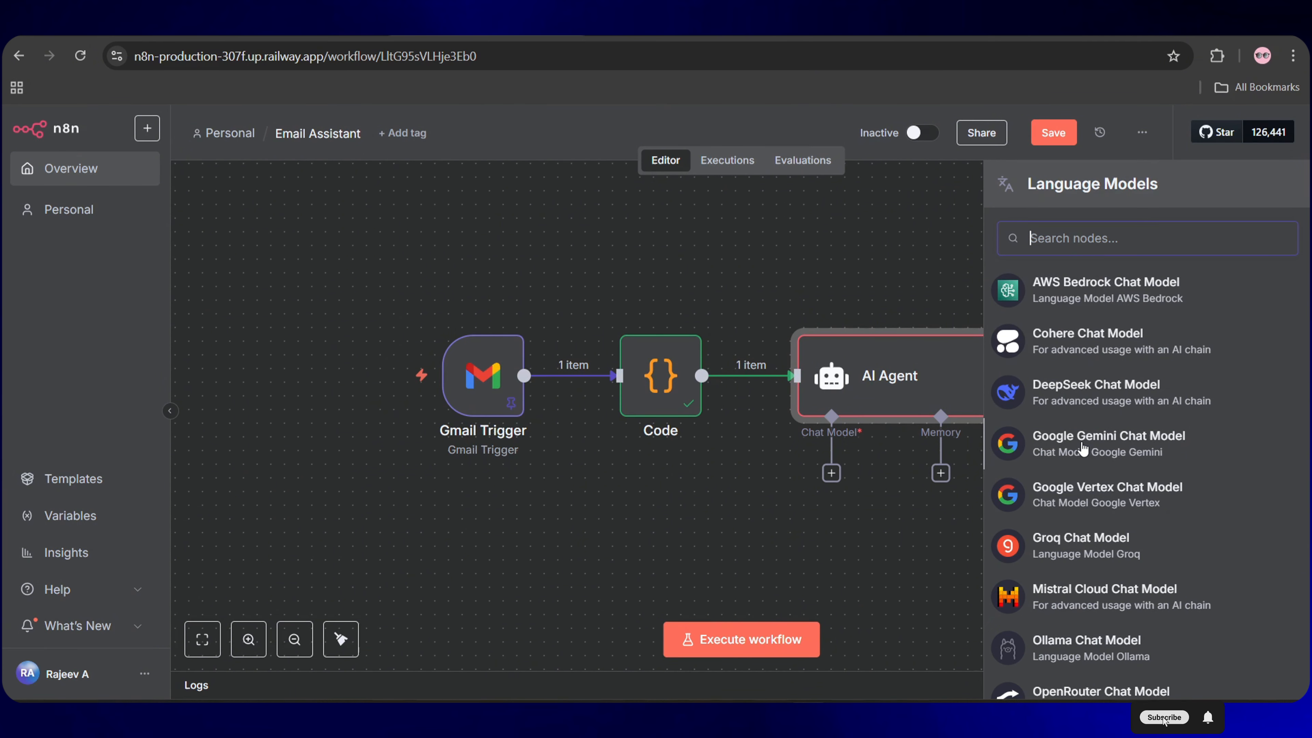
scroll(1083, 448, down, 1)
scroll(1083, 448, down, 2)
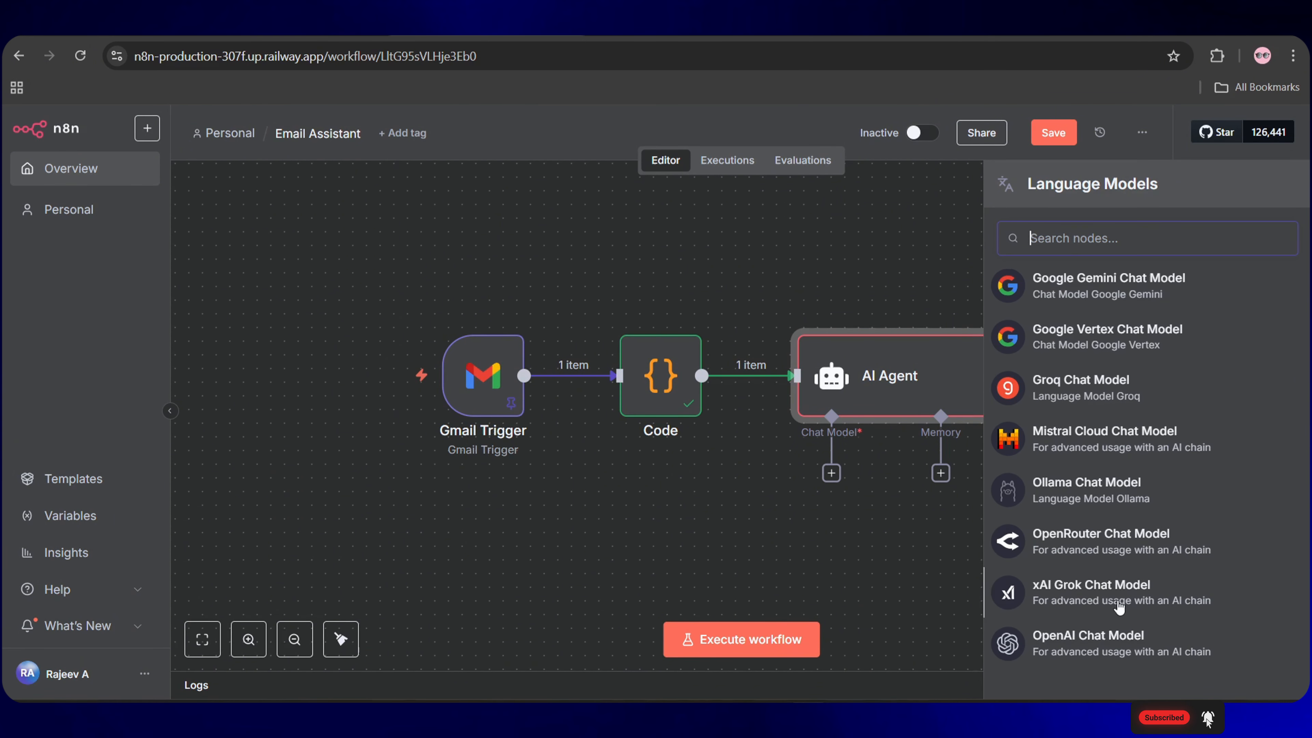
click(1087, 640)
click(668, 308)
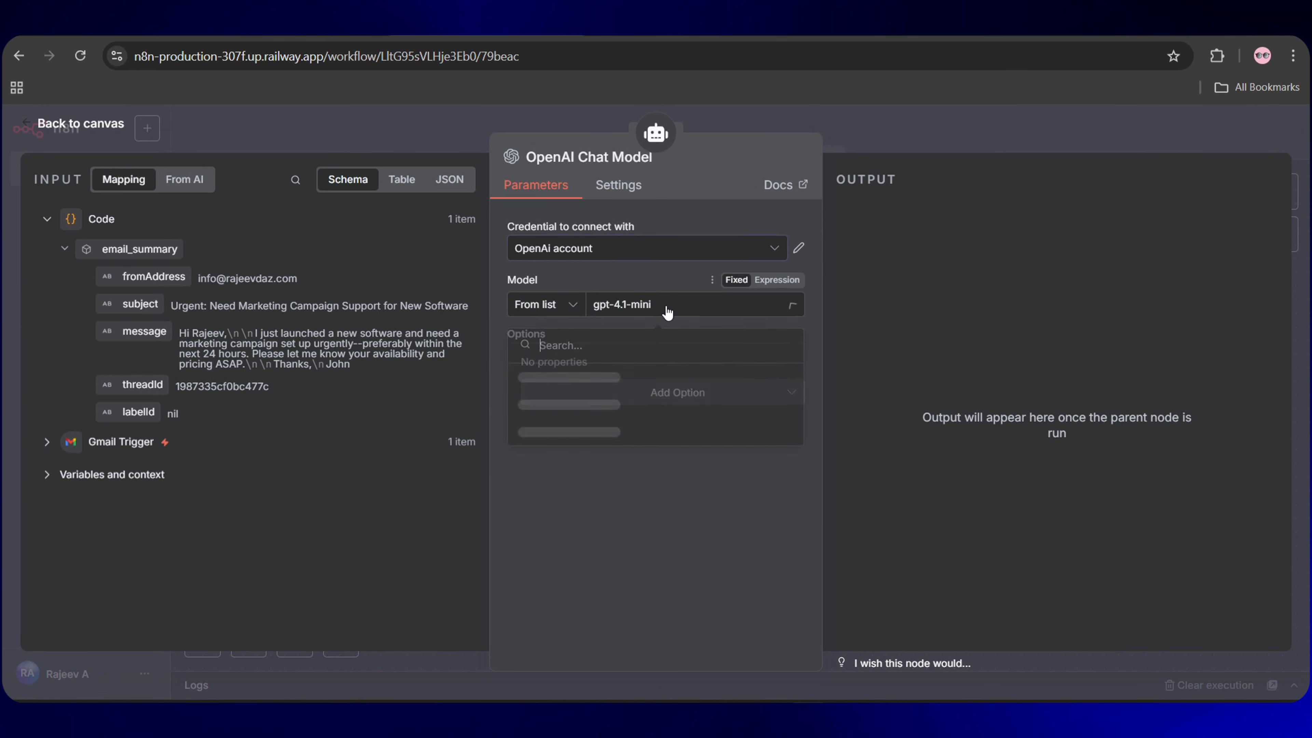
click(539, 380)
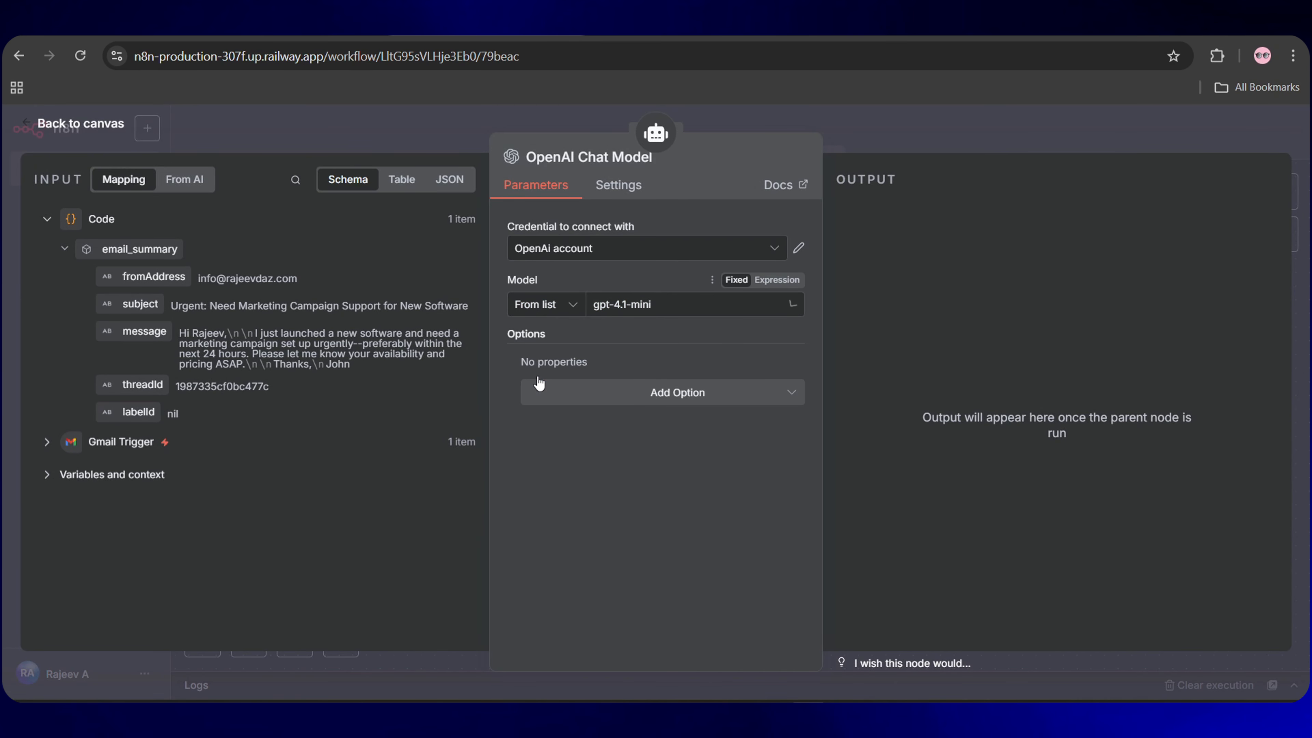
click(109, 133)
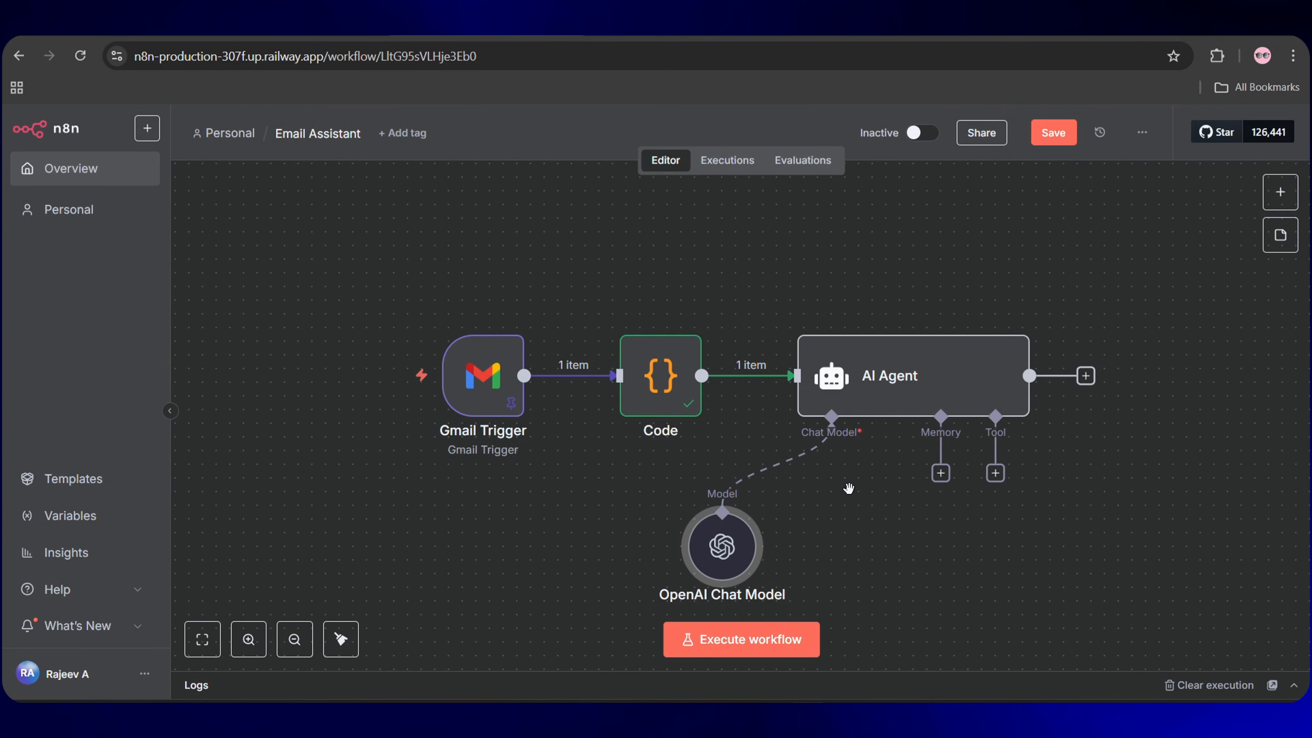
- Add a Gmail Tool to the AI Agent with the Thread resource and the Add Label operation
scroll(848, 489, down, 2)
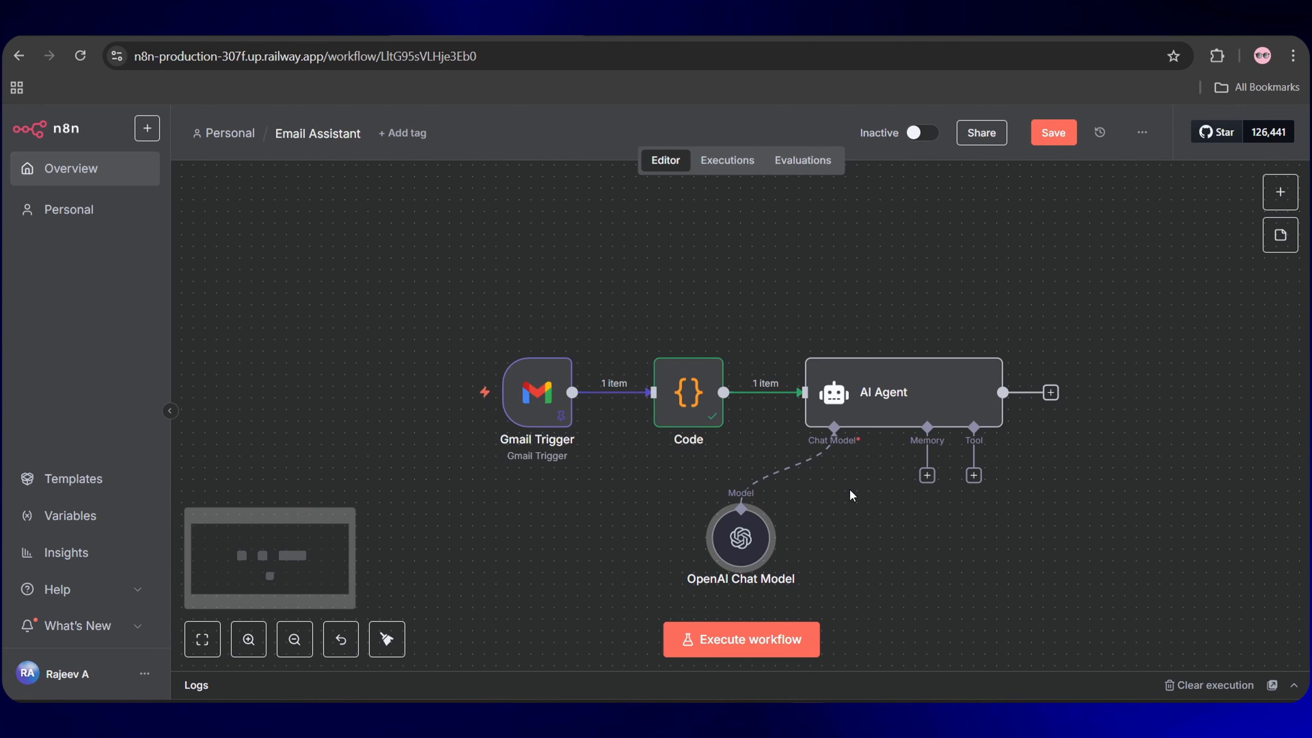
scroll(851, 490, right, 3)
scroll(850, 490, down, 1)
scroll(850, 489, right, 2)
scroll(850, 488, down, 1)
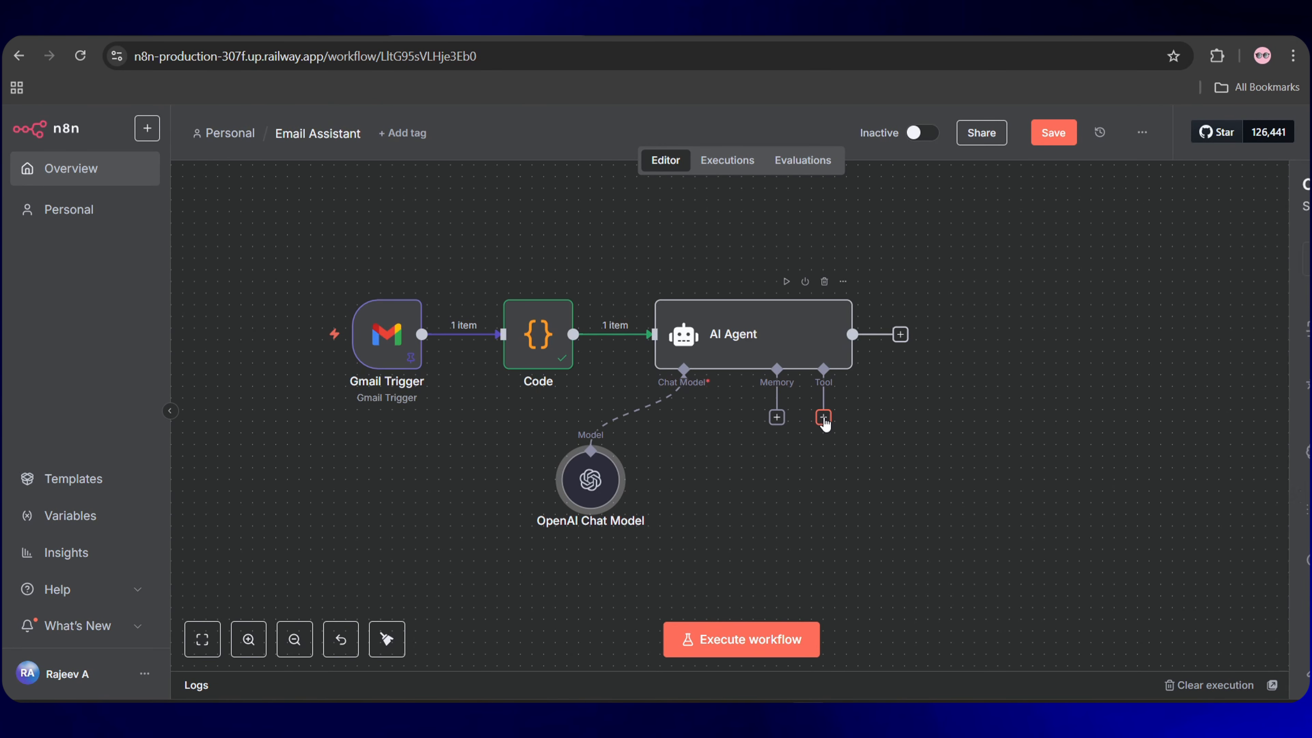
click(824, 420)
text(gma)
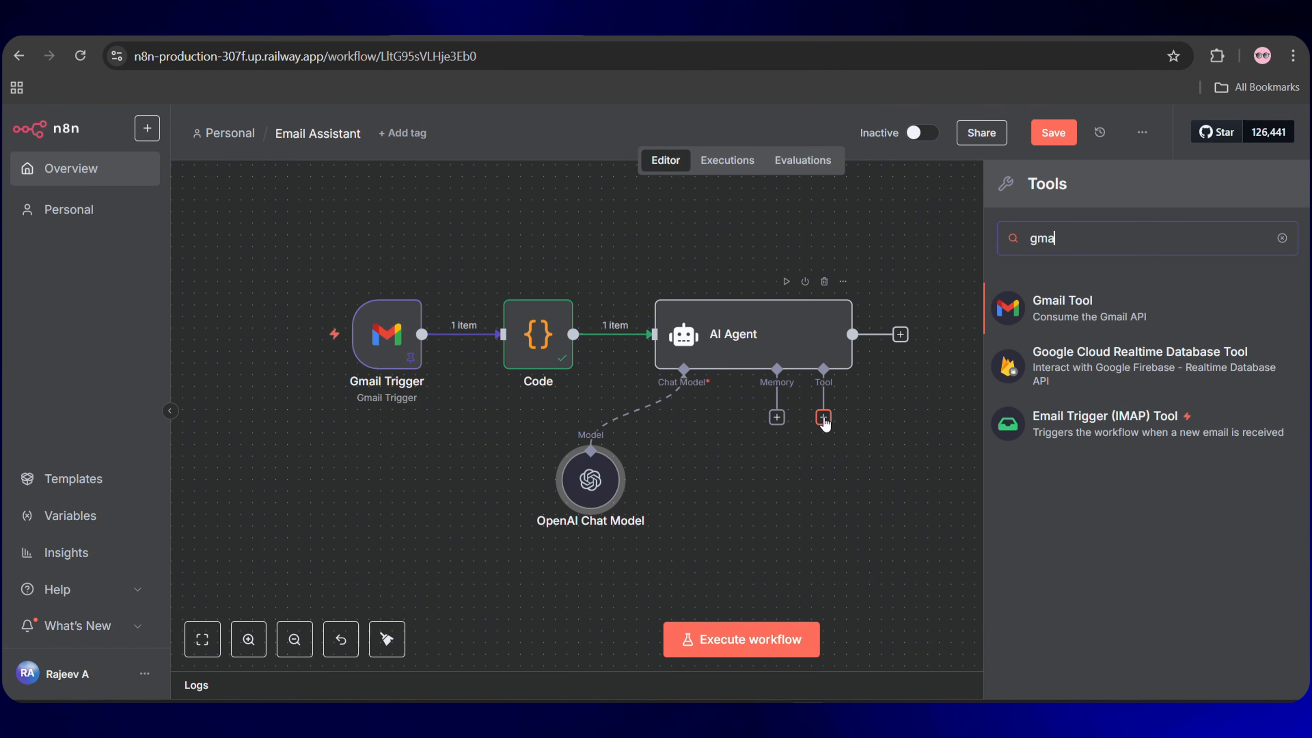
click(1087, 305)
click(599, 376)
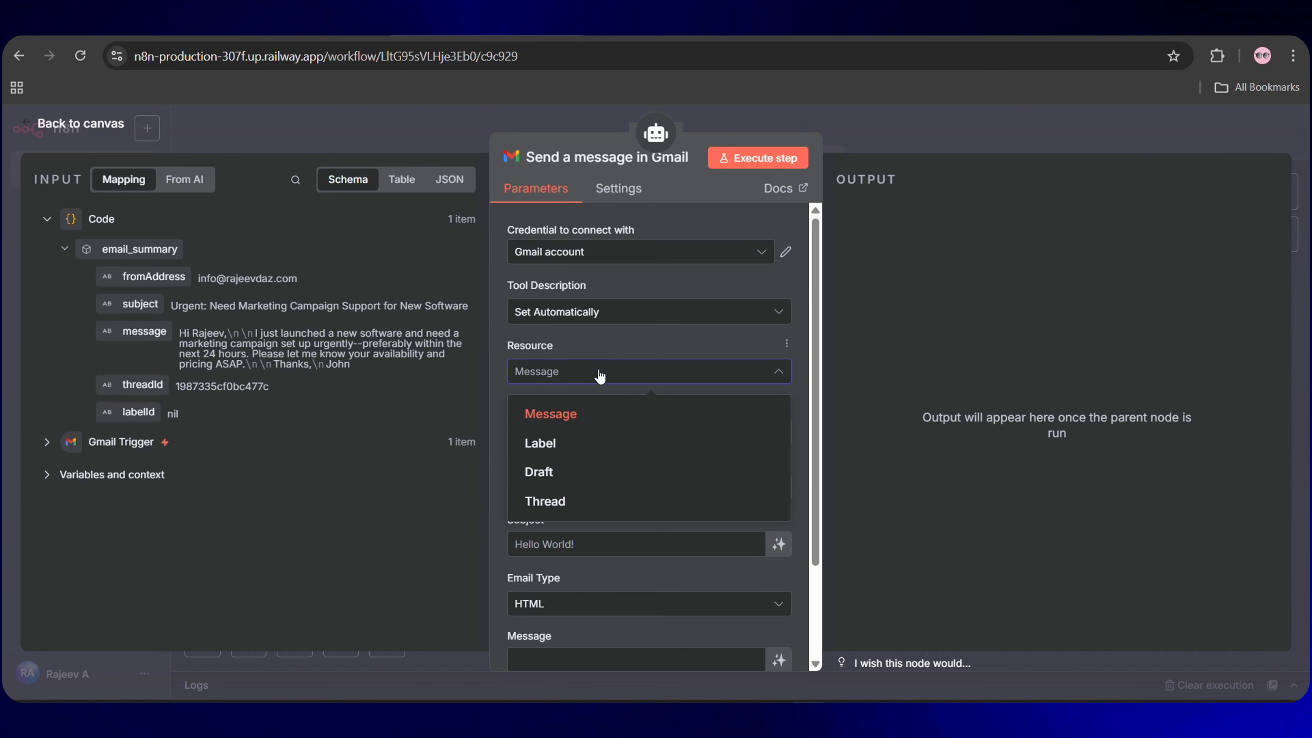
click(585, 505)
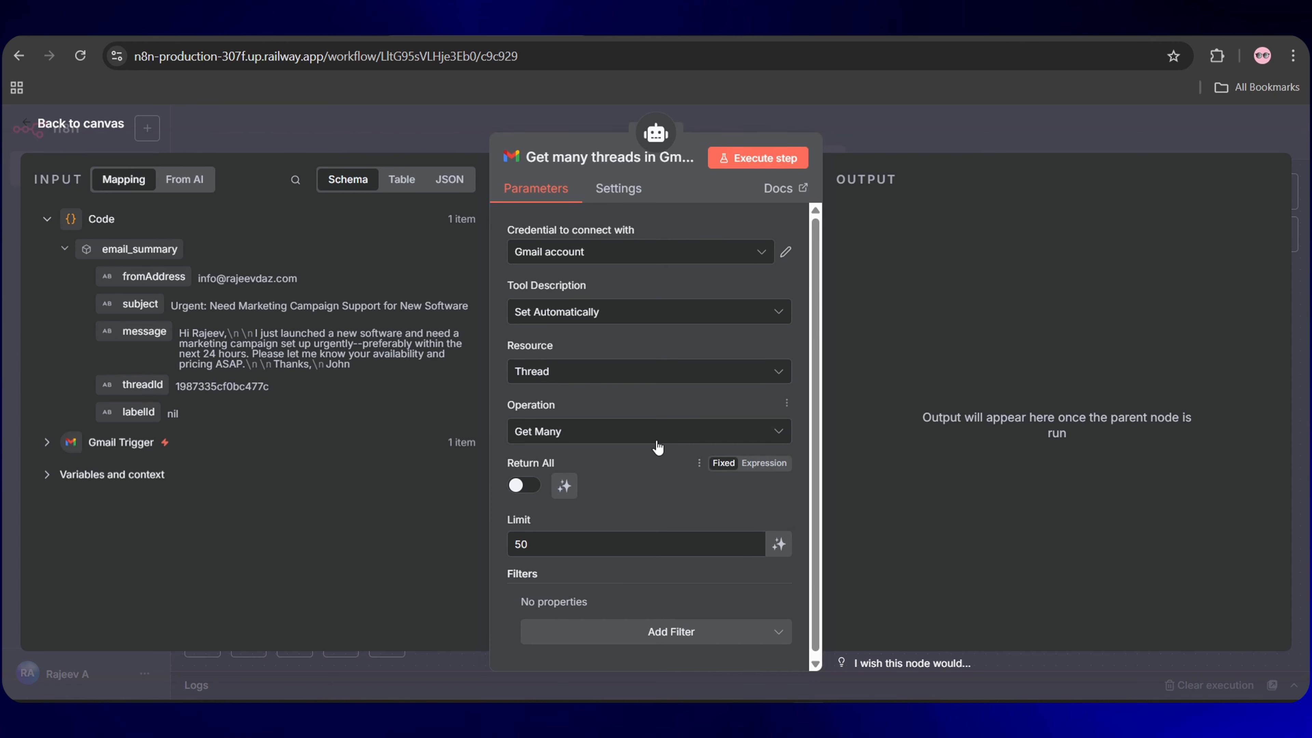
click(634, 440)
click(577, 473)
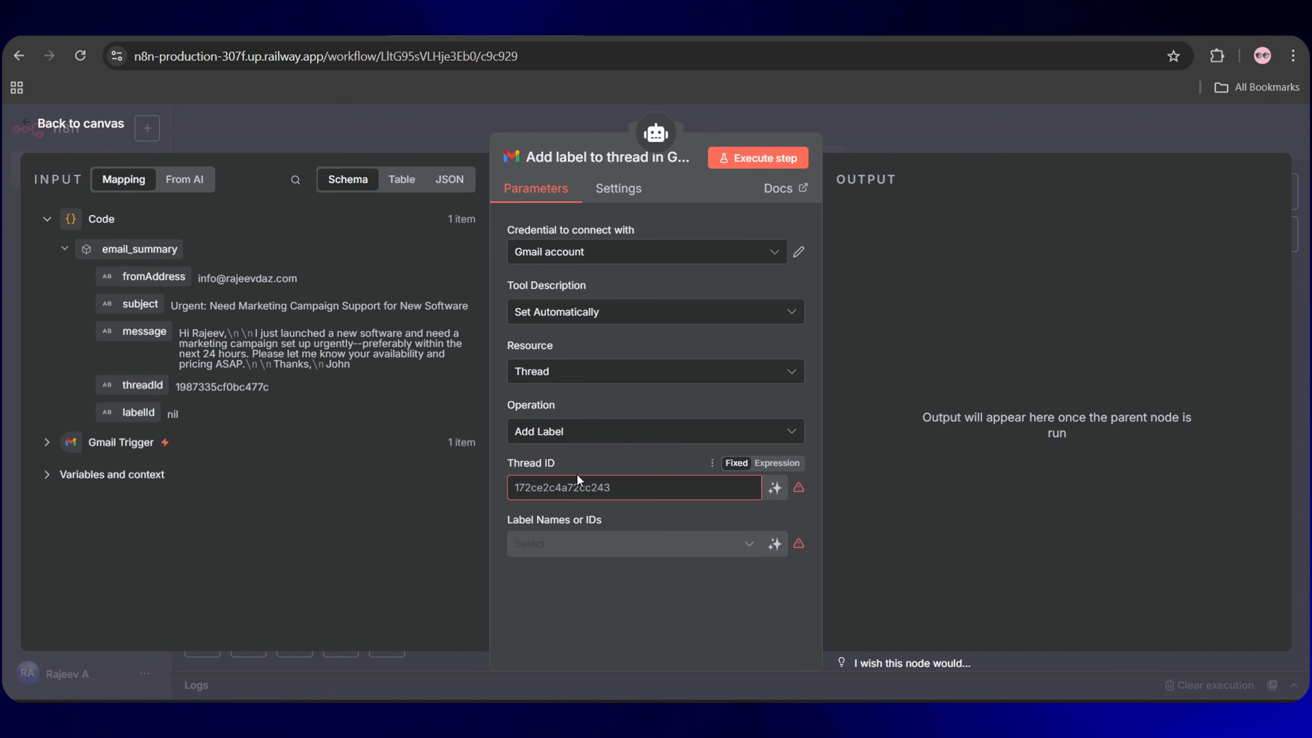
- Let the model define the Thread ID and Label Names or IDs automatically, and rename the node Gmail Label Tool
click(553, 491)
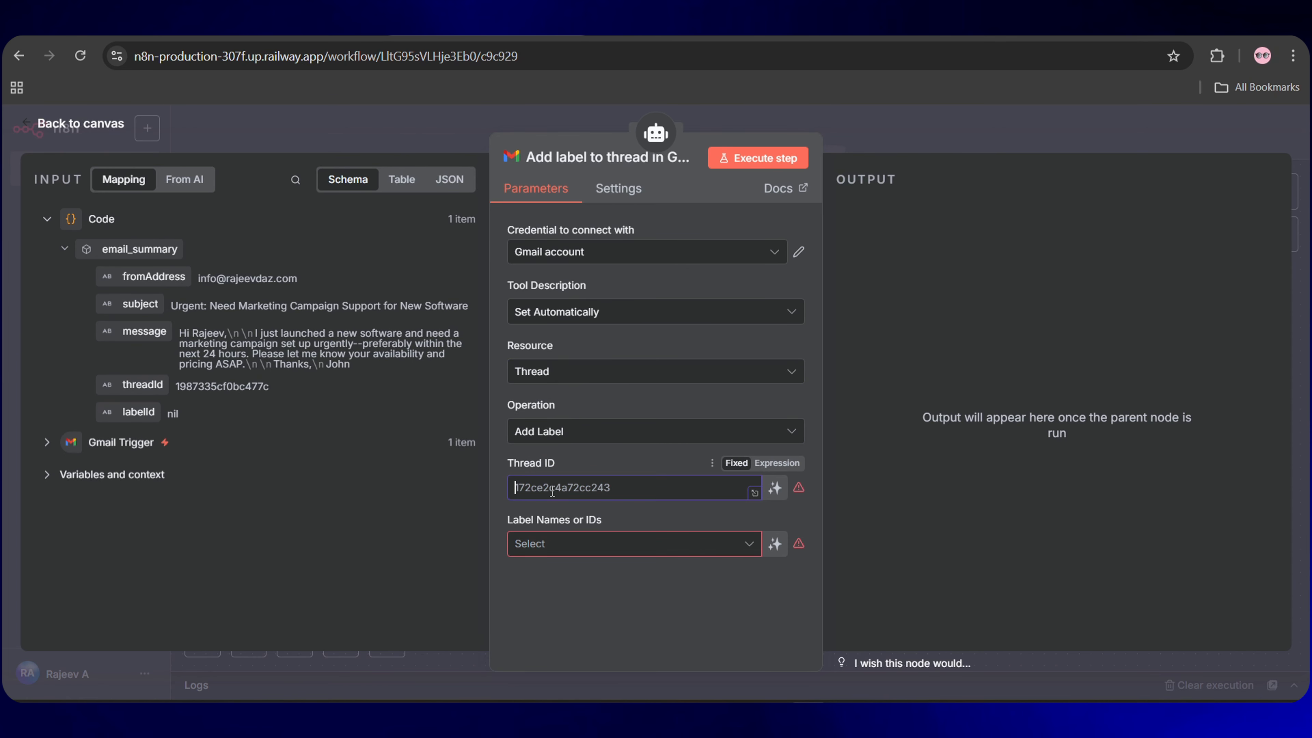
click(775, 487)
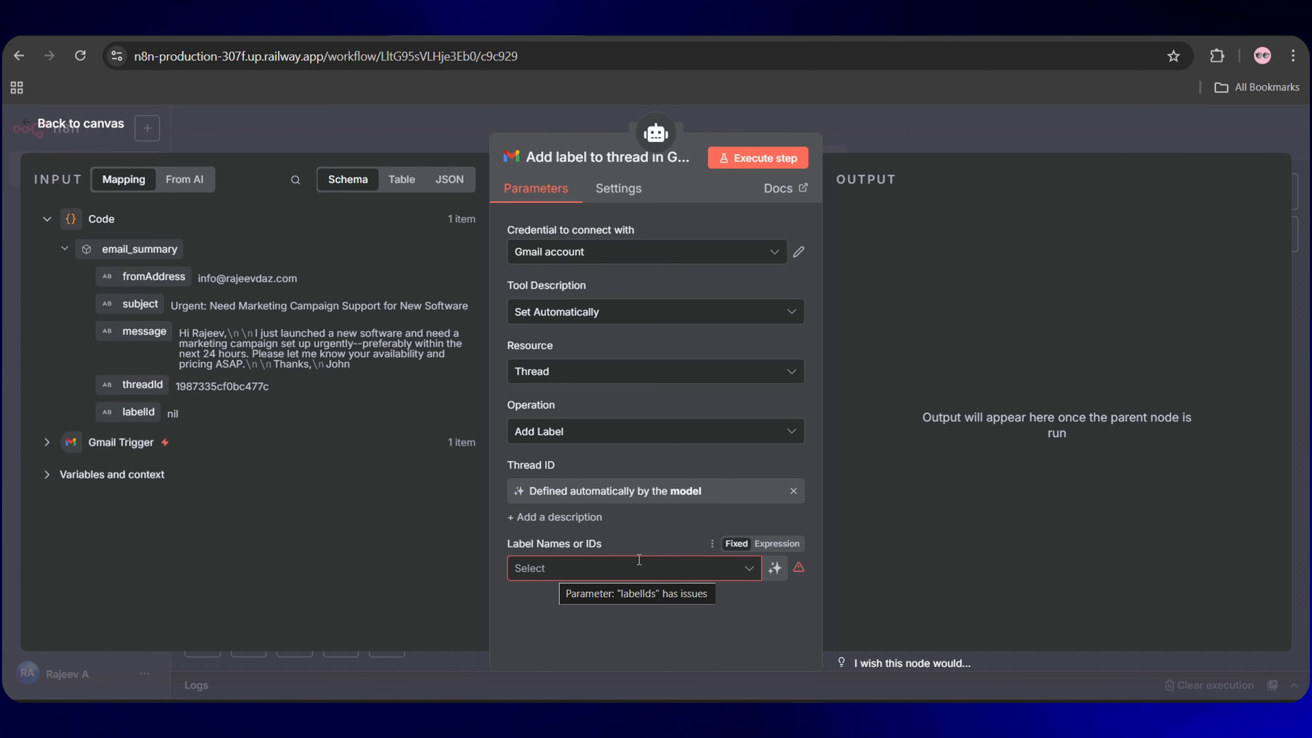
click(775, 568)
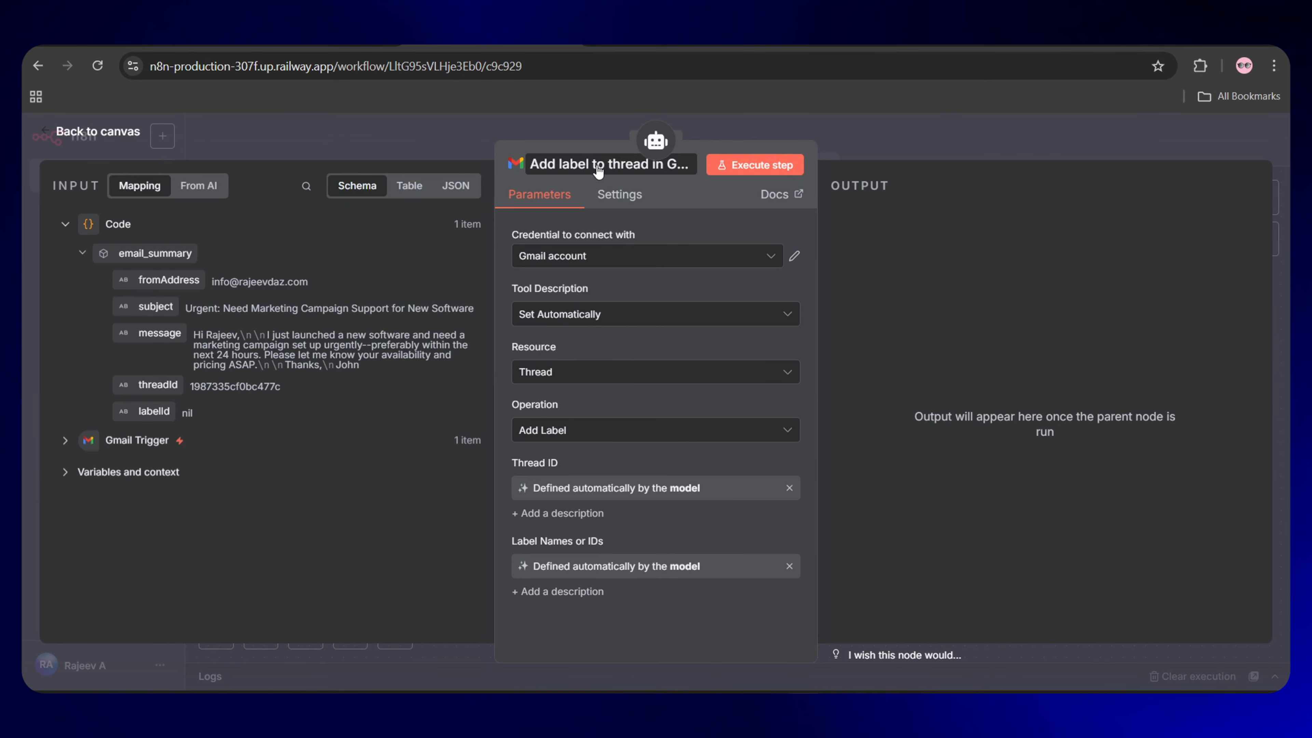
click(597, 170)
text(Gmail)
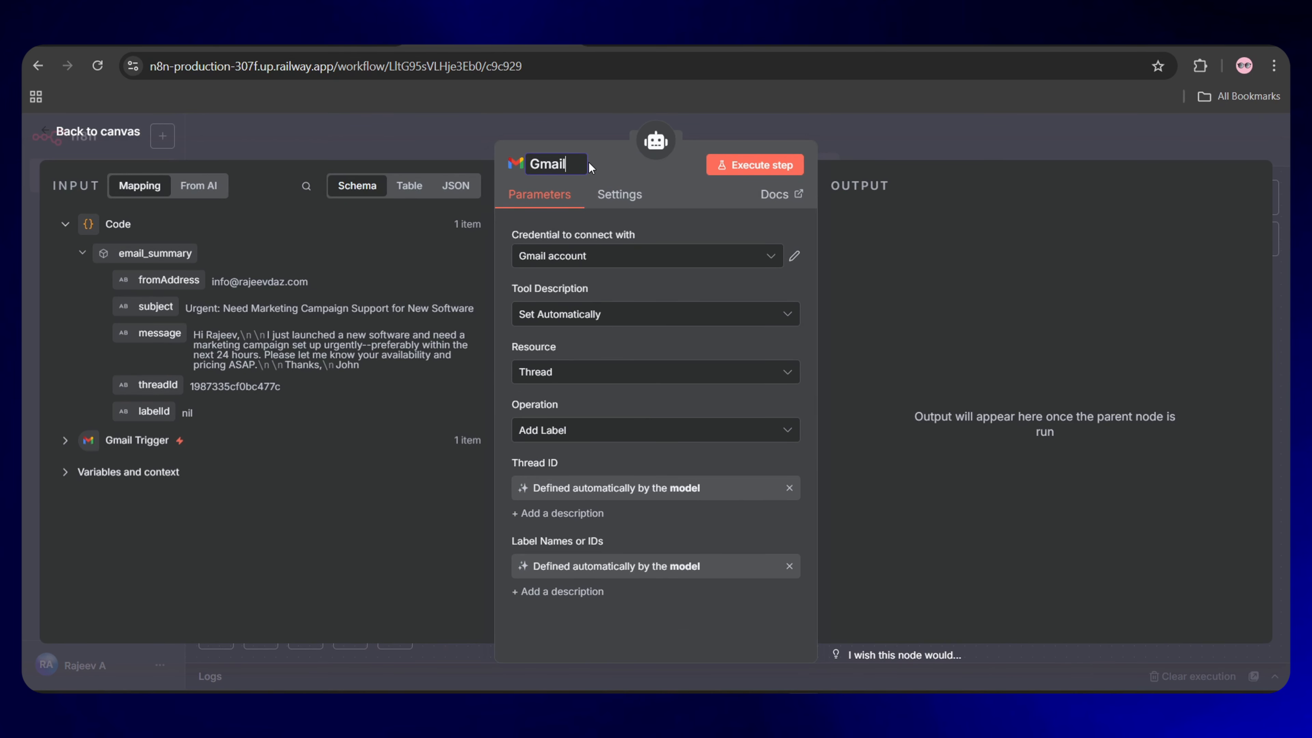
text( Label Tool)
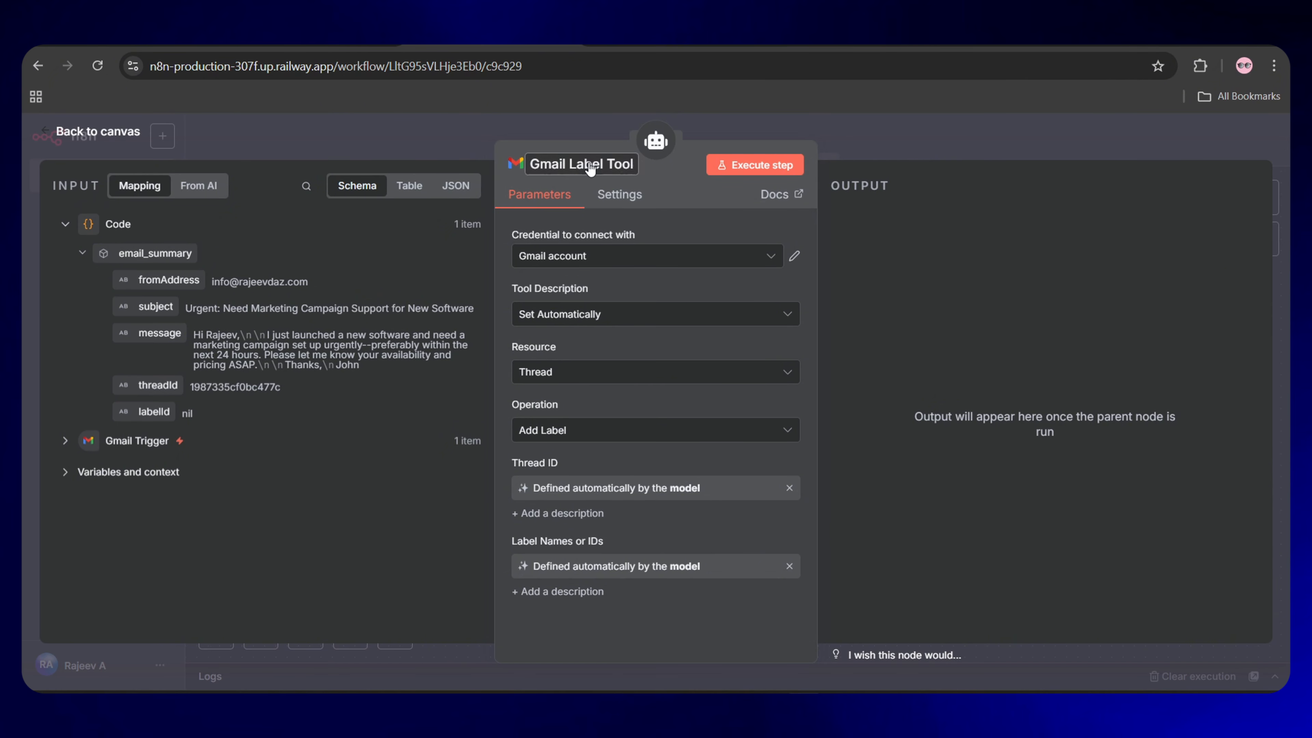
key(Return)
click(103, 133)
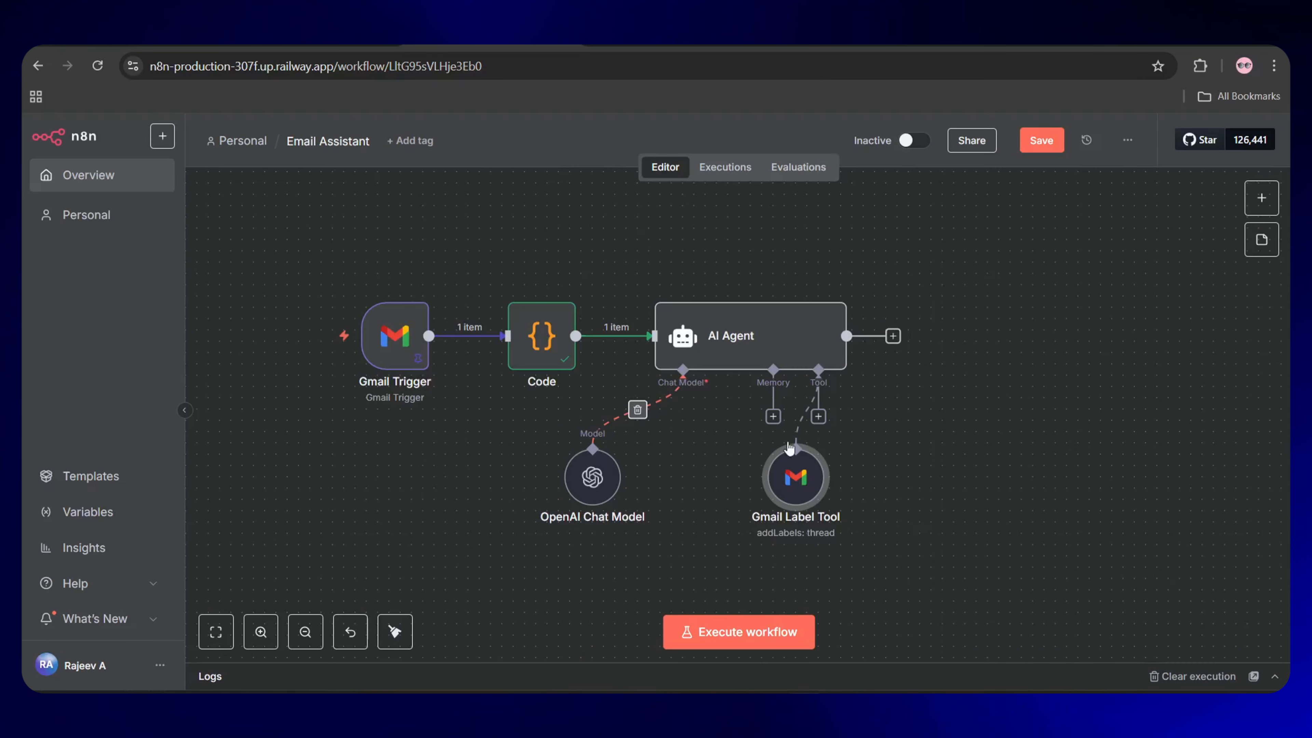
- Add a second Gmail Tool to the AI Agent with the Draft resource and the Create operation
click(819, 421)
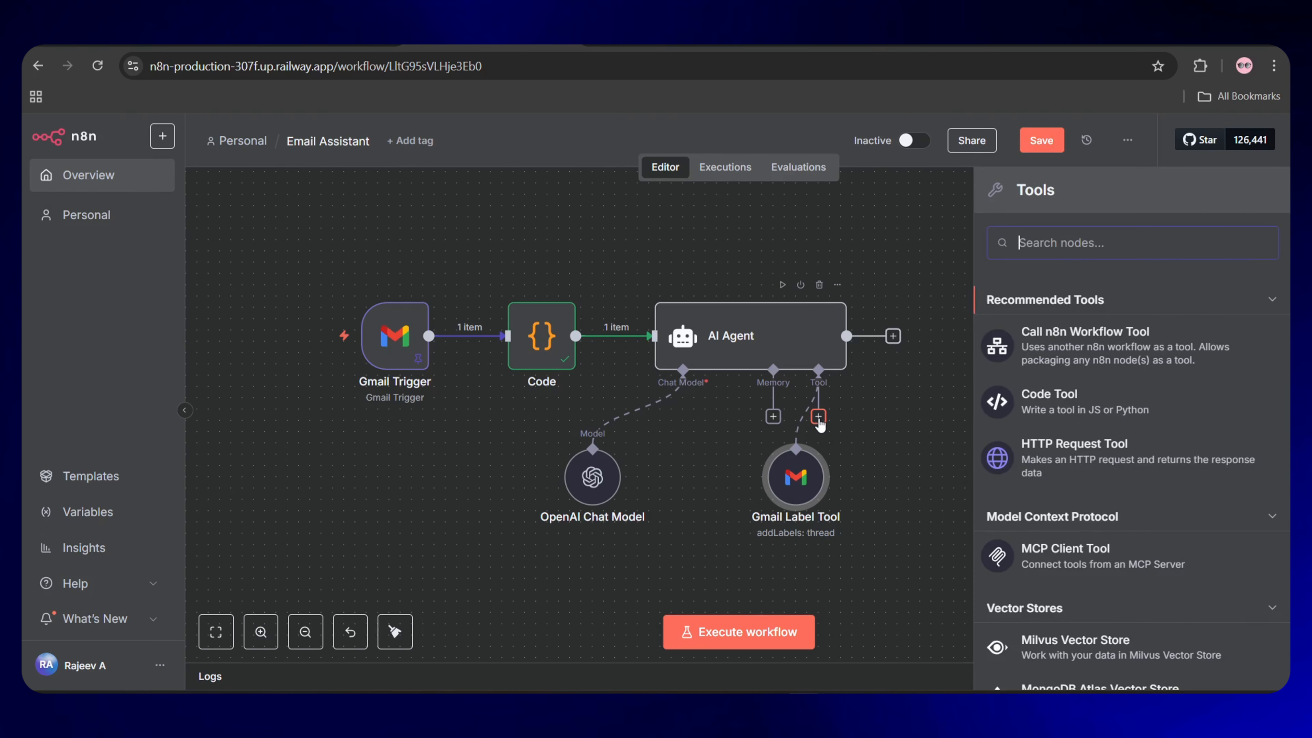
text(gmail)
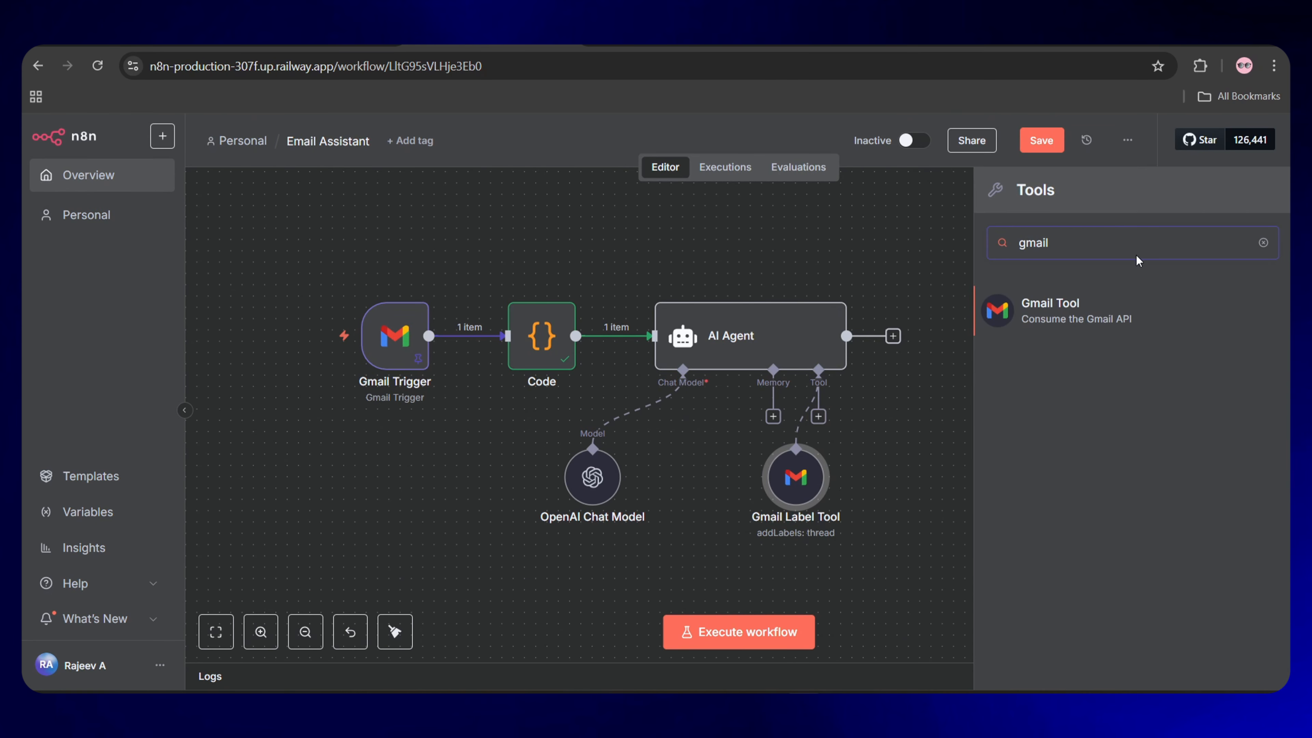
click(1084, 306)
click(695, 373)
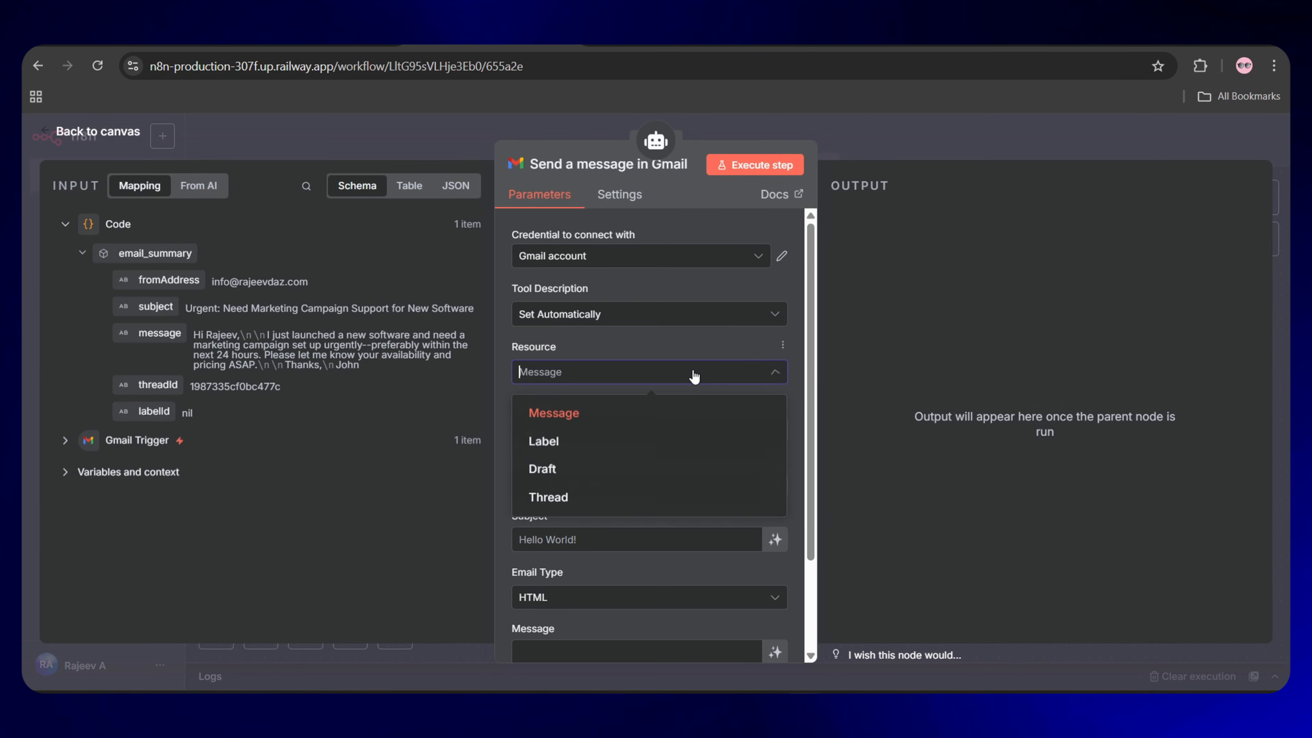
click(573, 469)
click(588, 440)
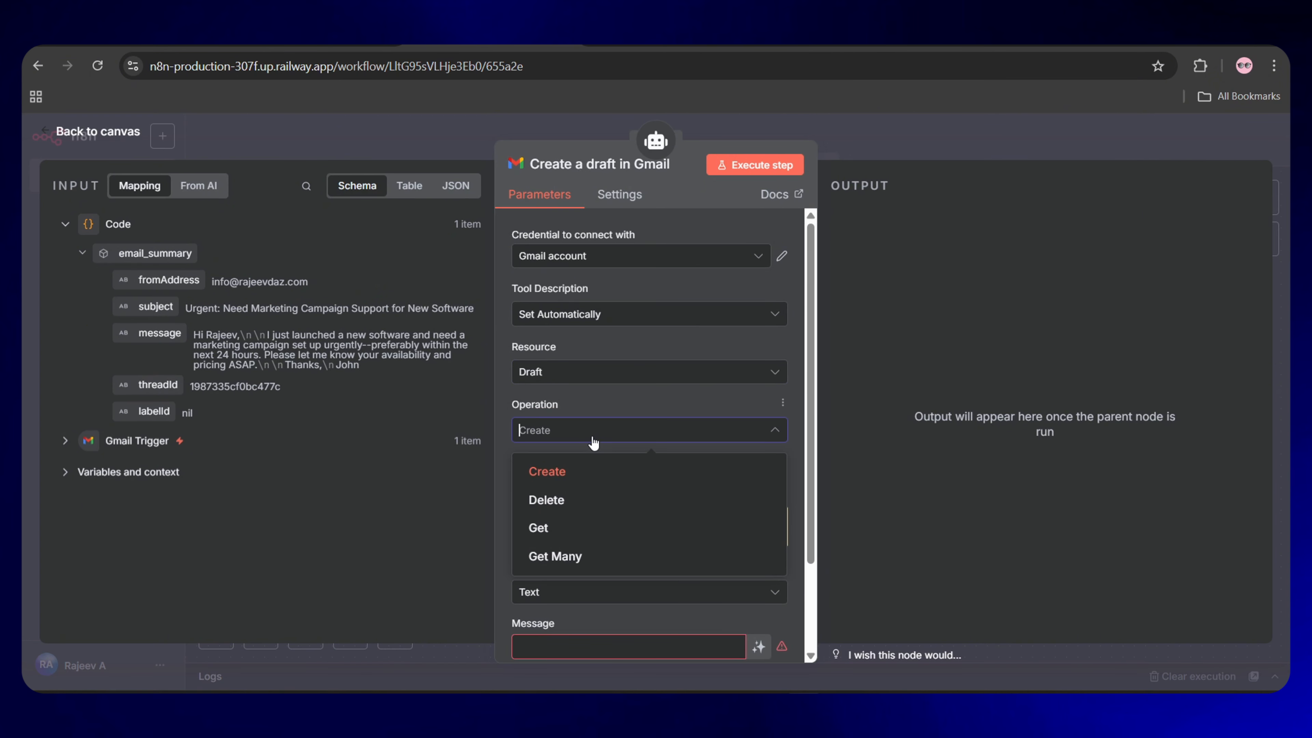
click(548, 471)
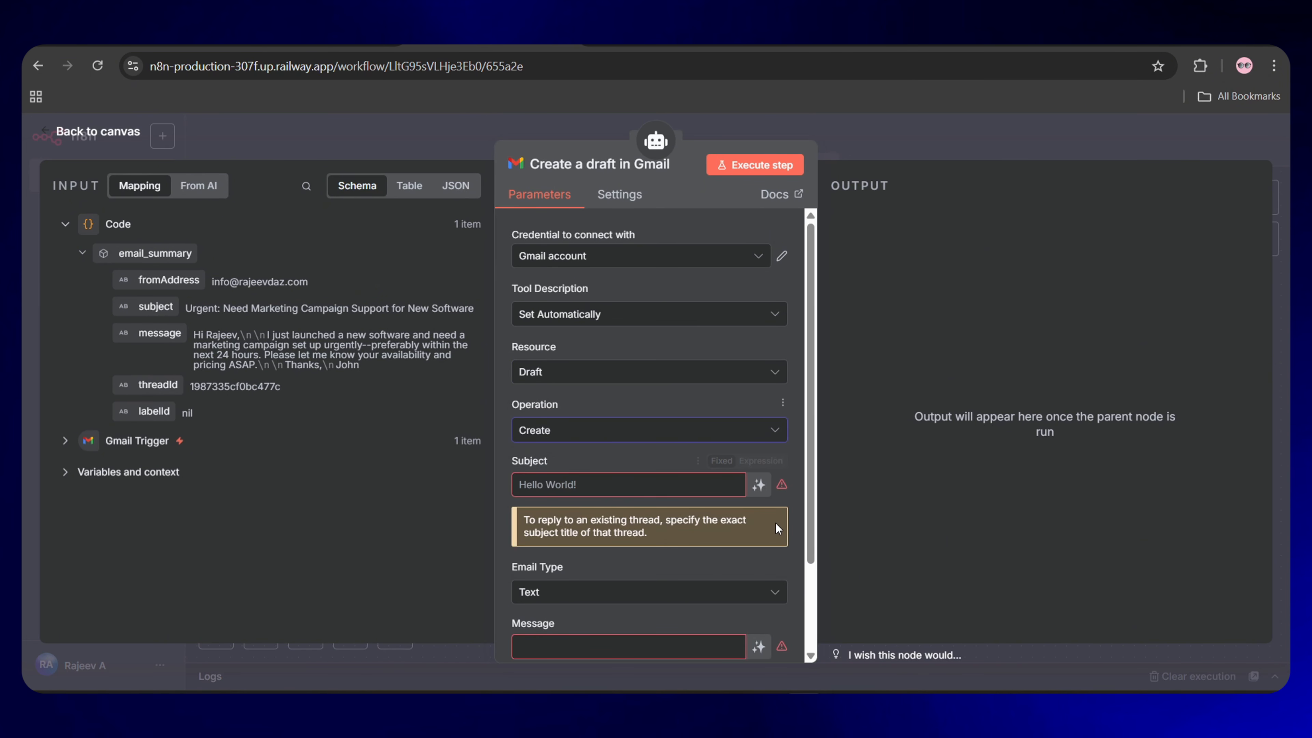
- Let the model define the draft's Subject and Message automatically, and add a Thread ID option that is also model-defined
click(759, 485)
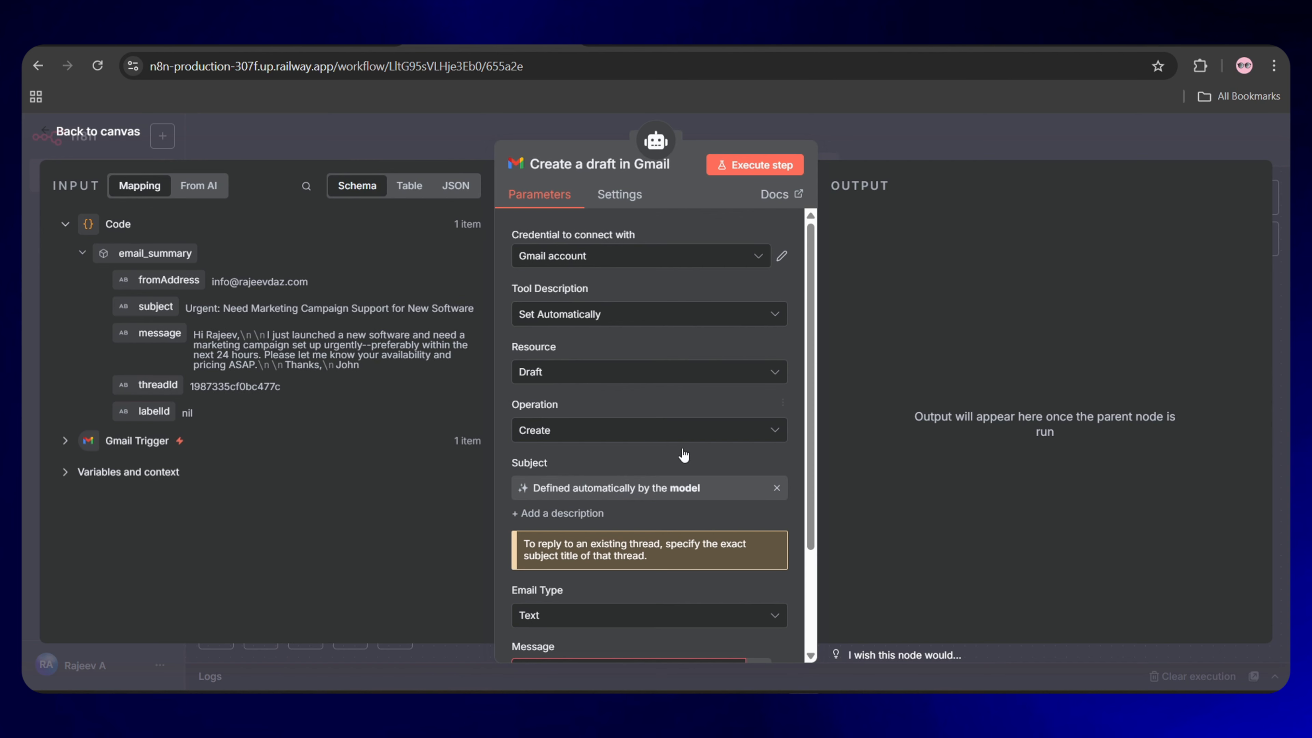
scroll(702, 460, down, 2)
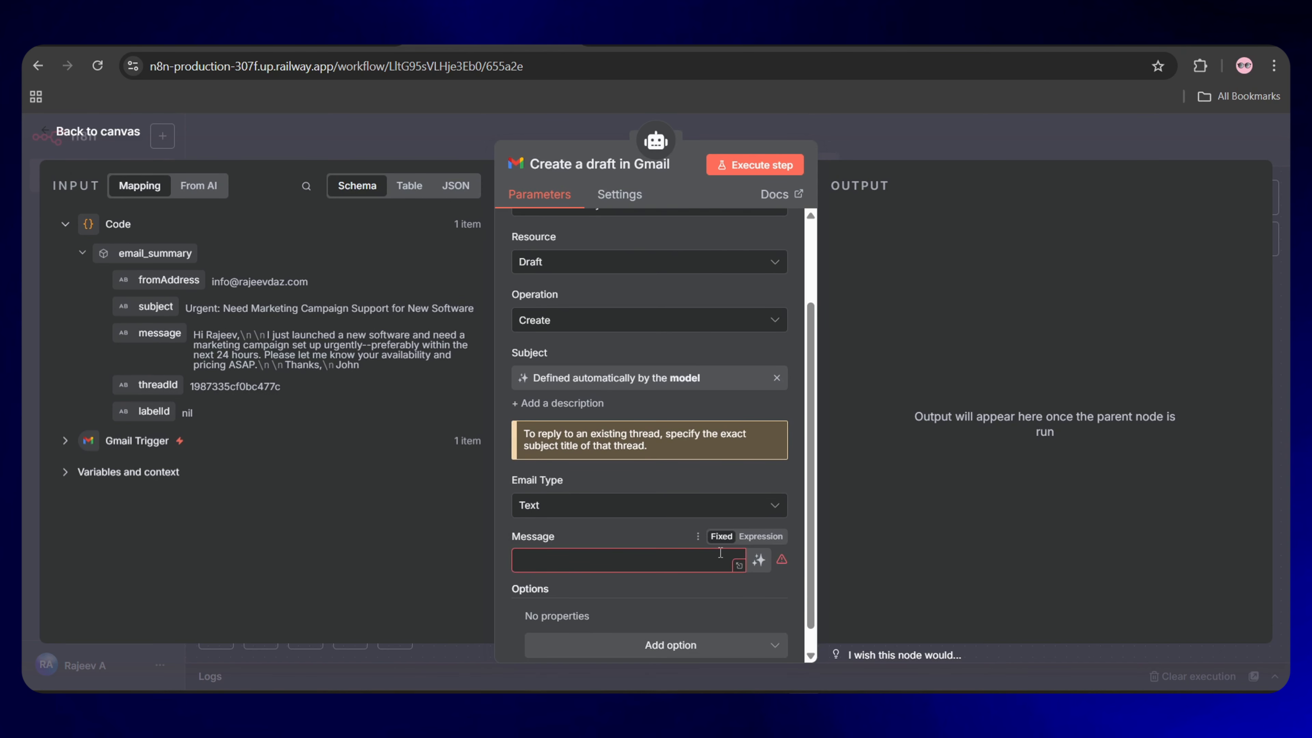
click(759, 560)
scroll(692, 521, down, 1)
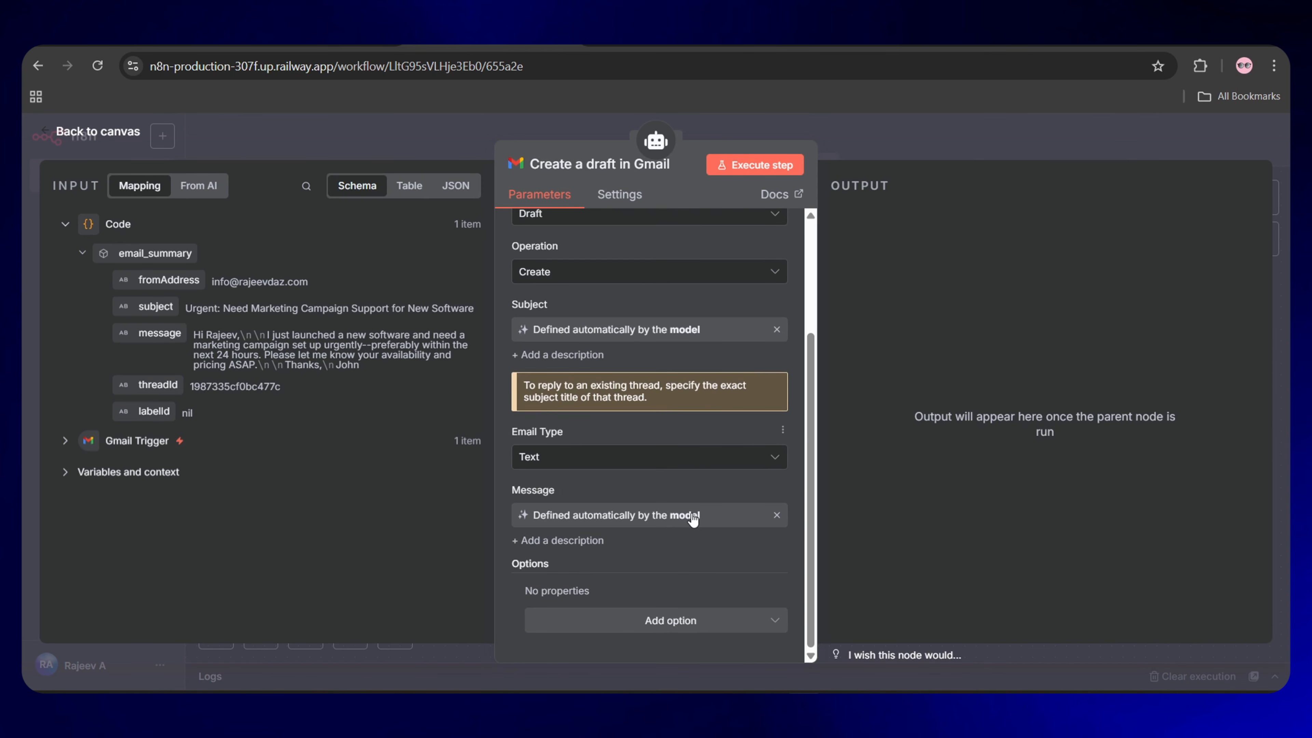
click(669, 621)
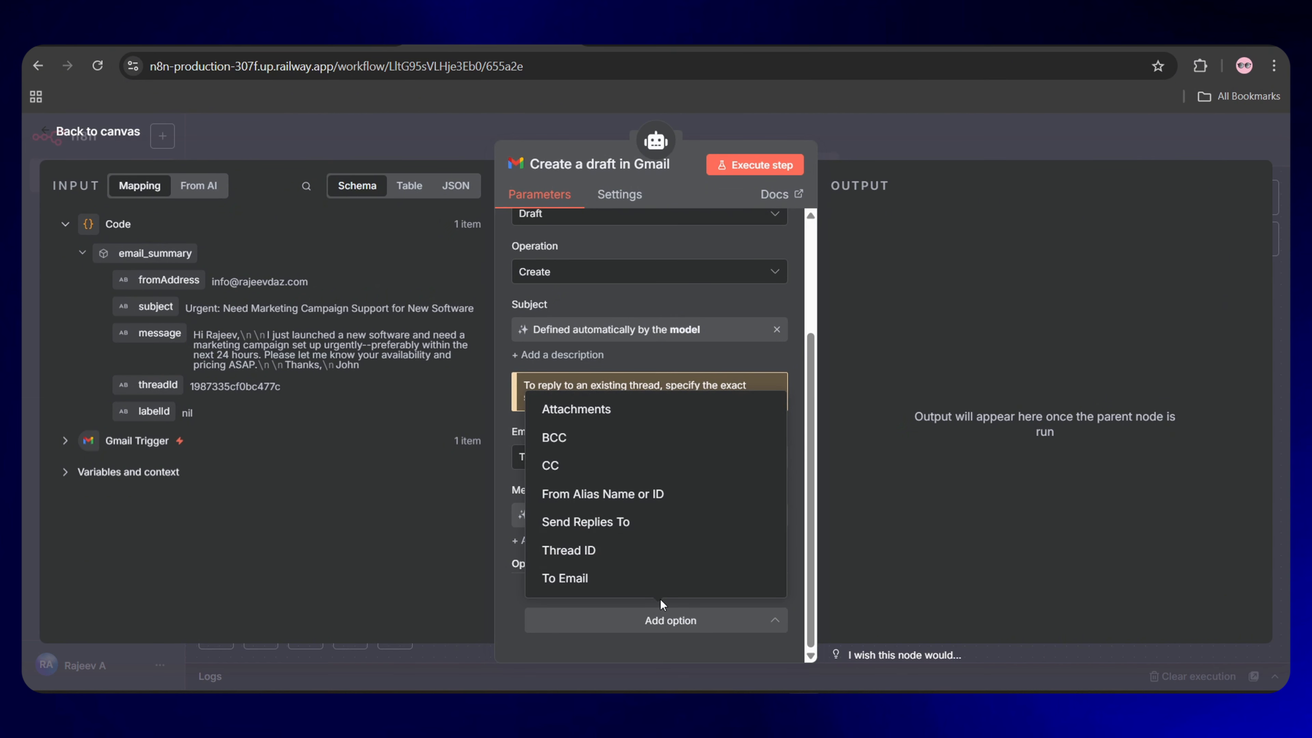
click(596, 552)
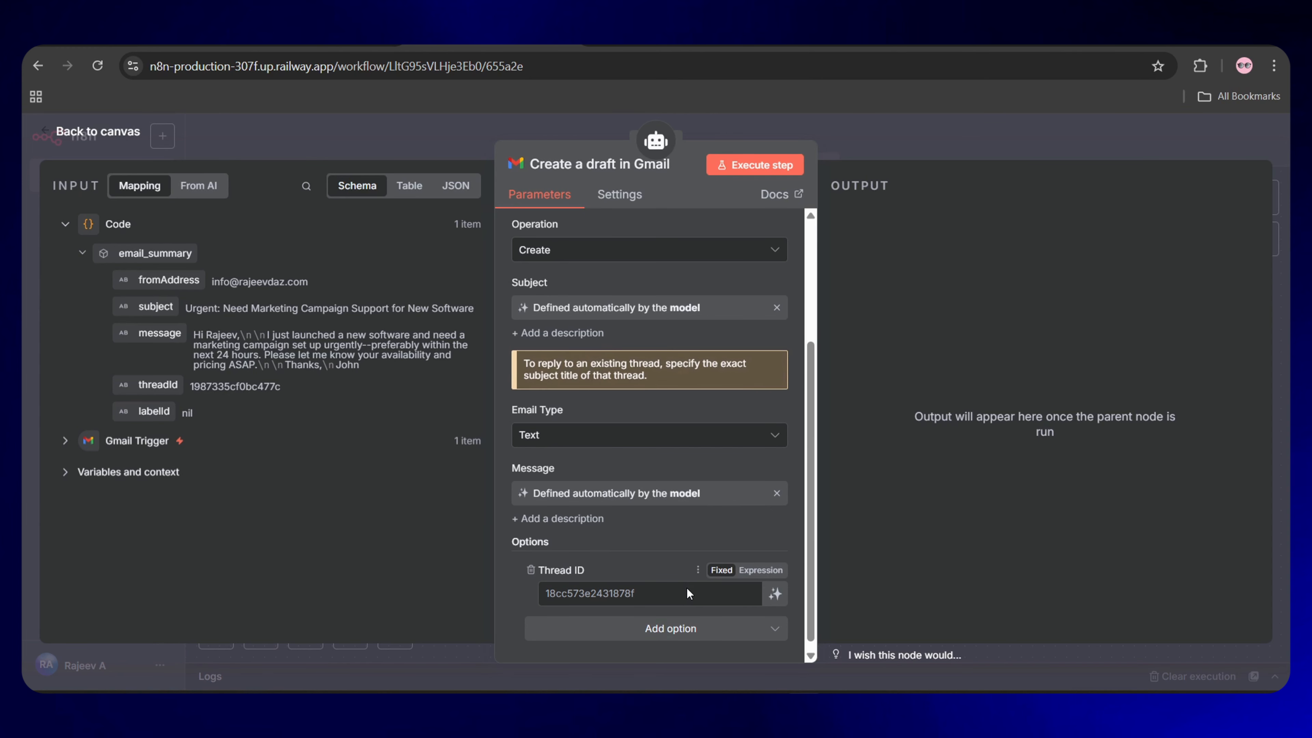
click(776, 594)
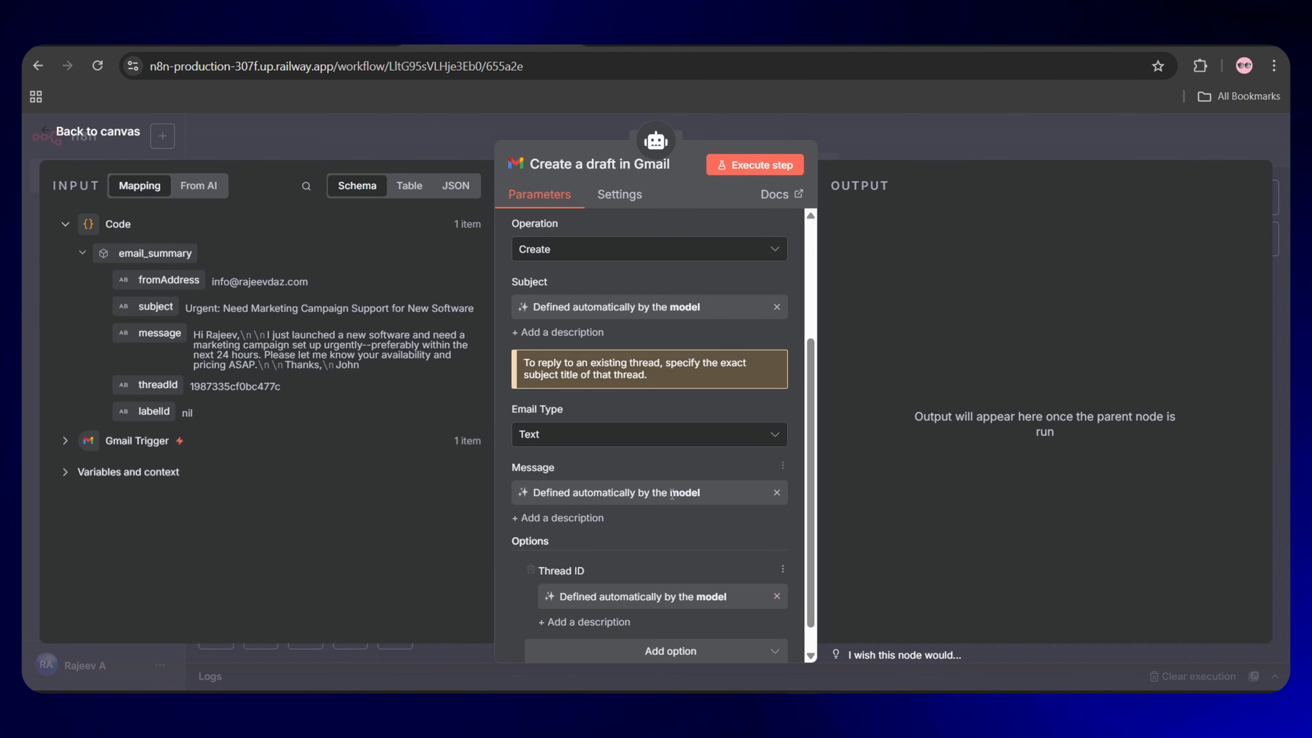
- Rename the draft-creating node Gmail Draft Tool and return to the workflow canvas
scroll(670, 498, up, 5)
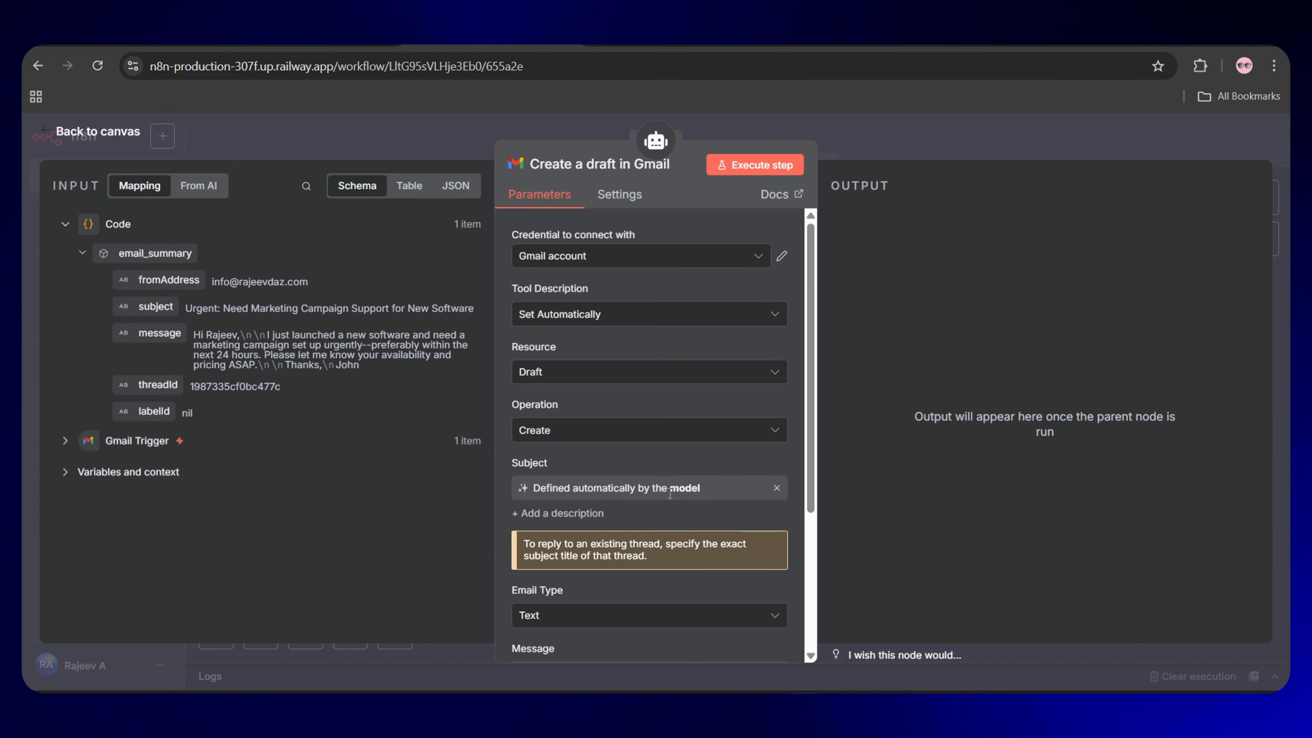
click(577, 162)
text(Gmail Draft Tool)
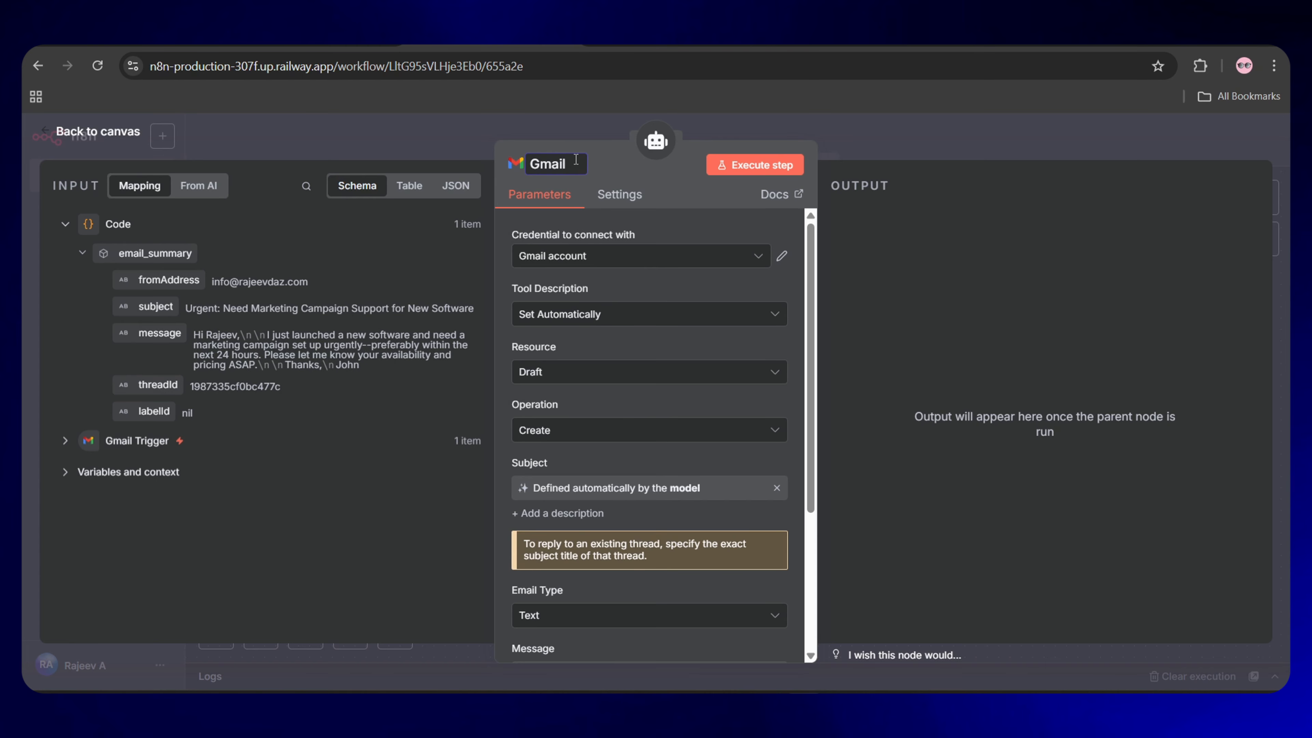
key(Return)
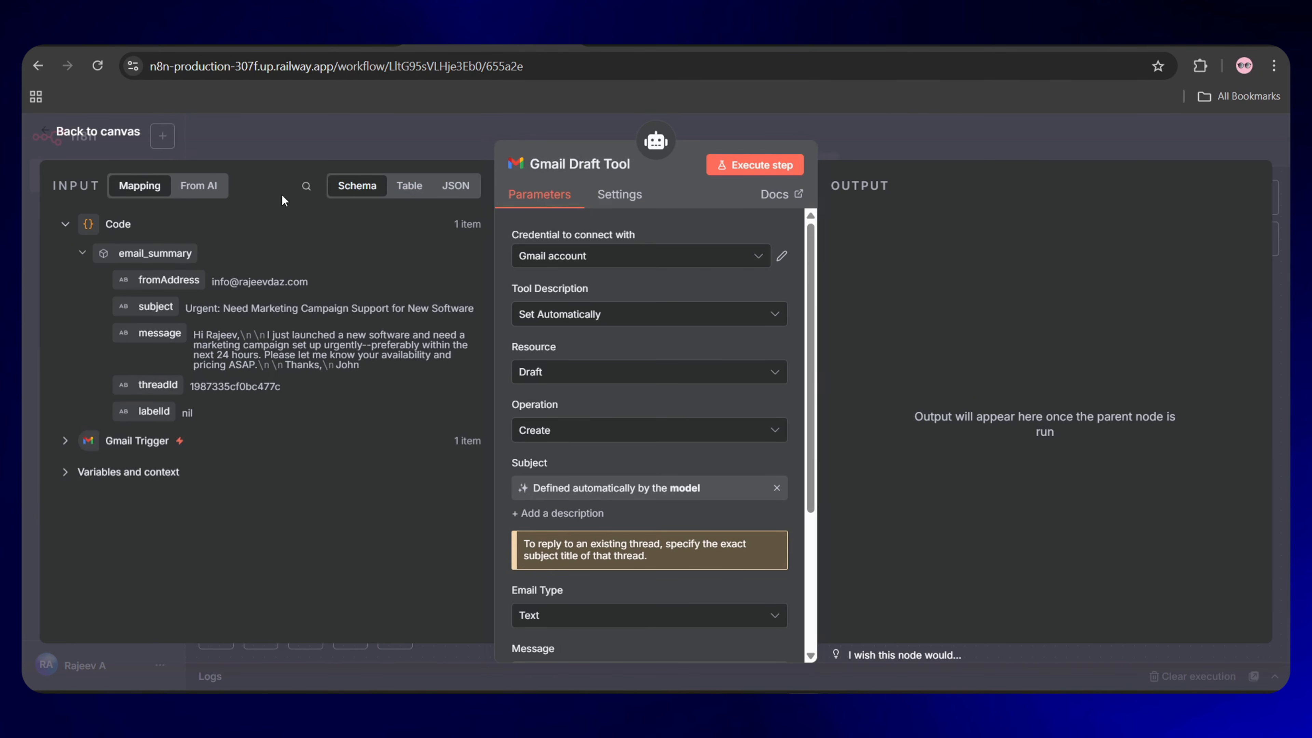
click(109, 133)
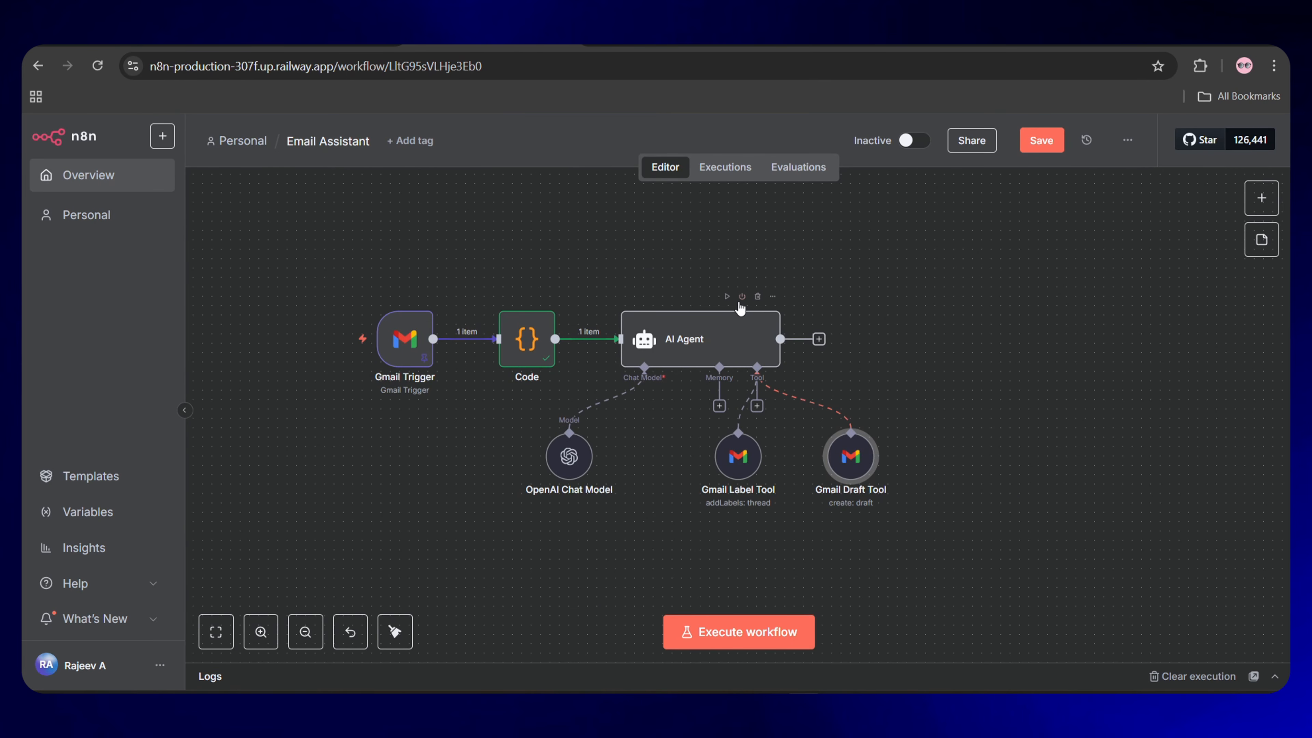
- Run the AI Agent and review the label, reply draft and draft ID in its output
click(726, 296)
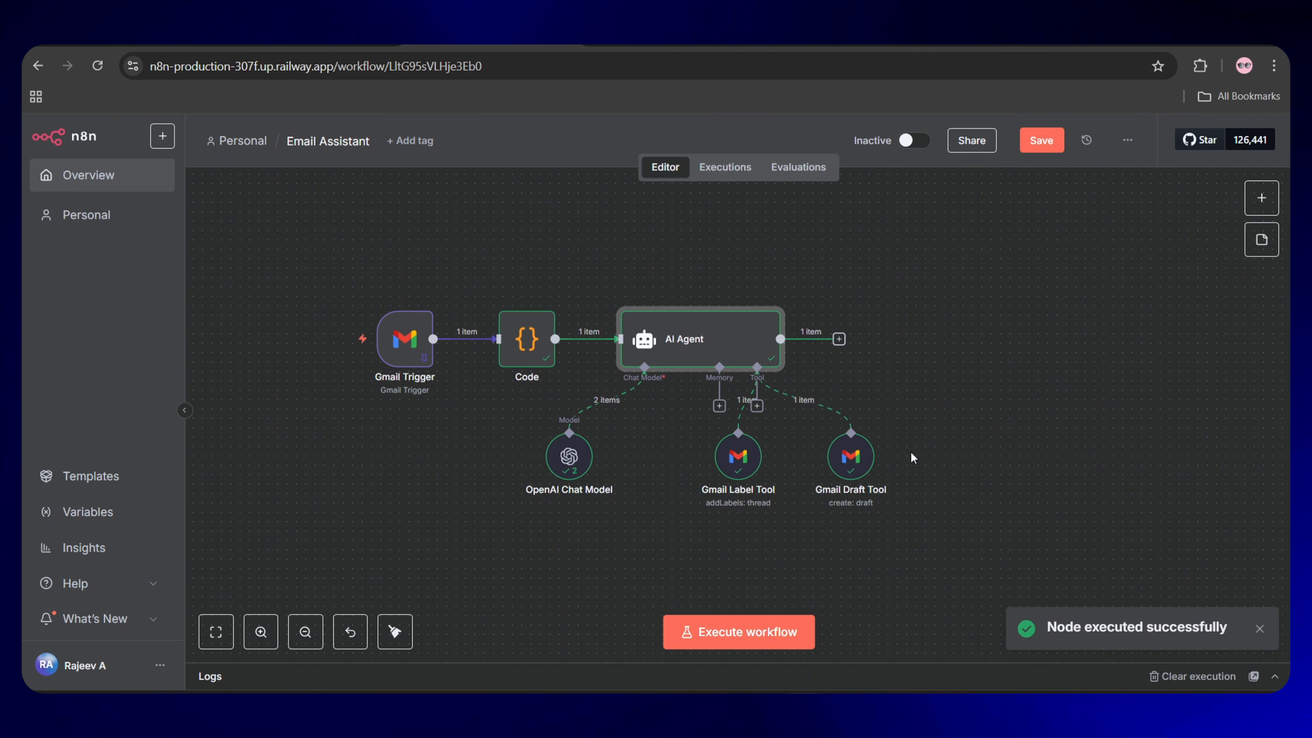
double_click(675, 333)
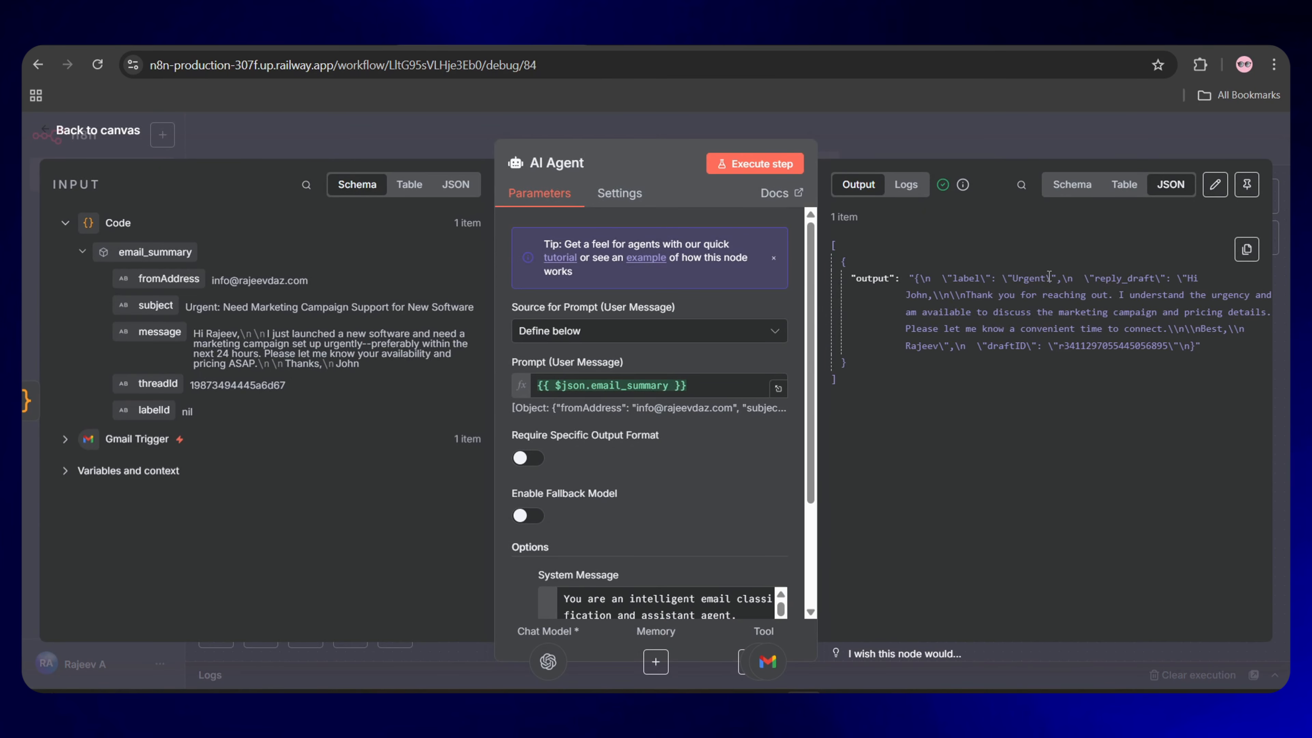
drag(1047, 277, 1012, 282)
click(1031, 285)
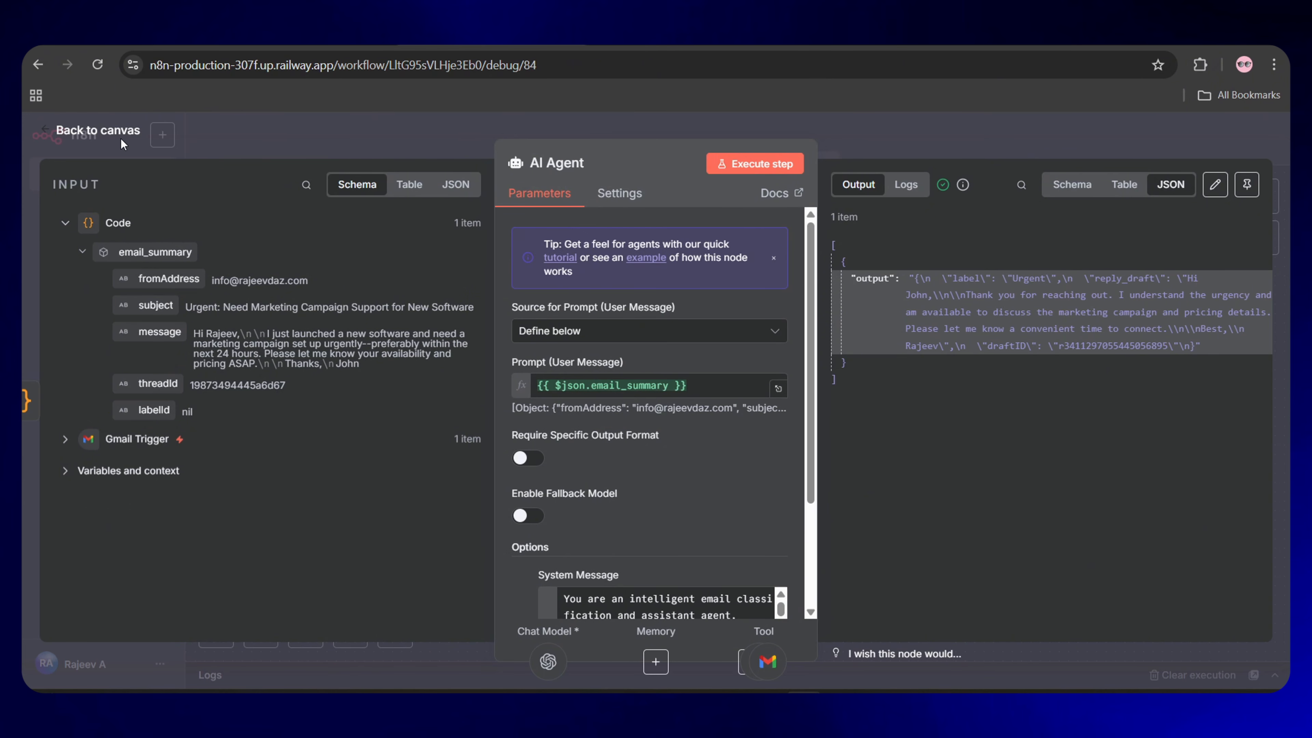
click(106, 134)
- Inspect the run data of the Gmail Label Tool and Gmail Draft Tool, and reload the test email in Gmail to check the results
double_click(693, 457)
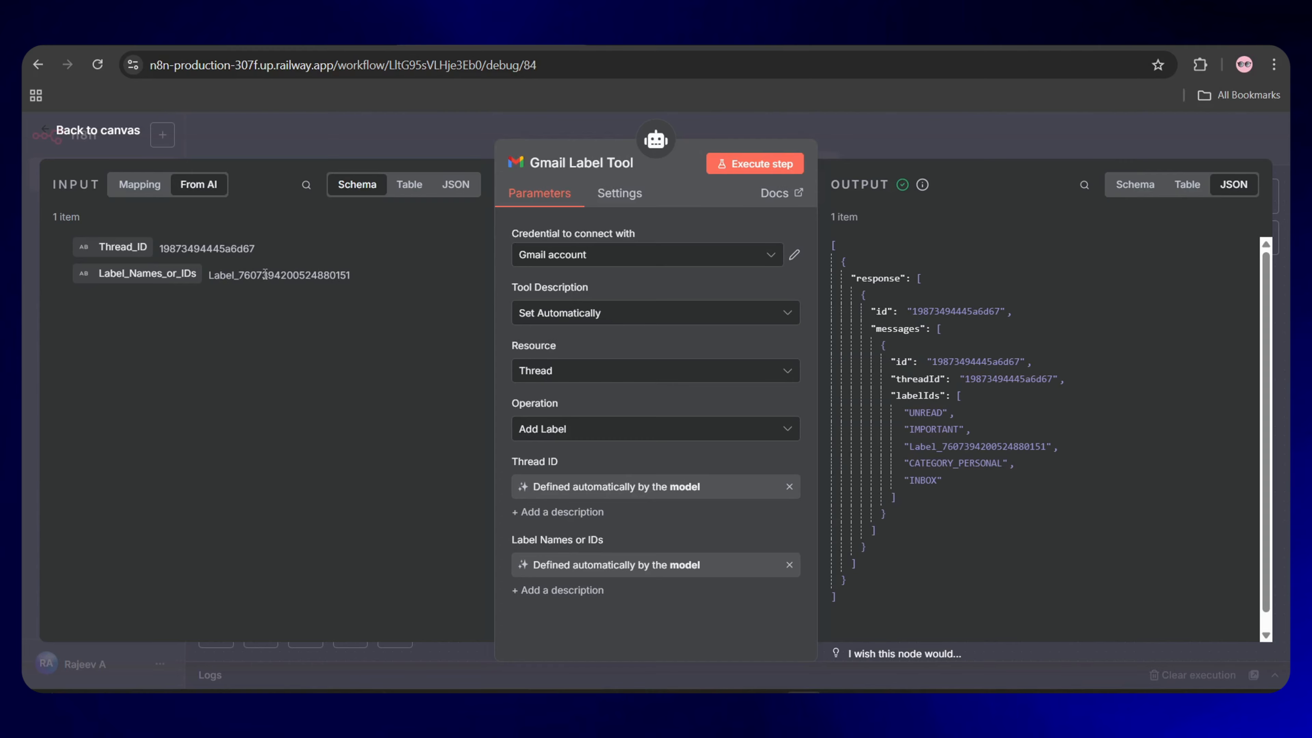
click(107, 132)
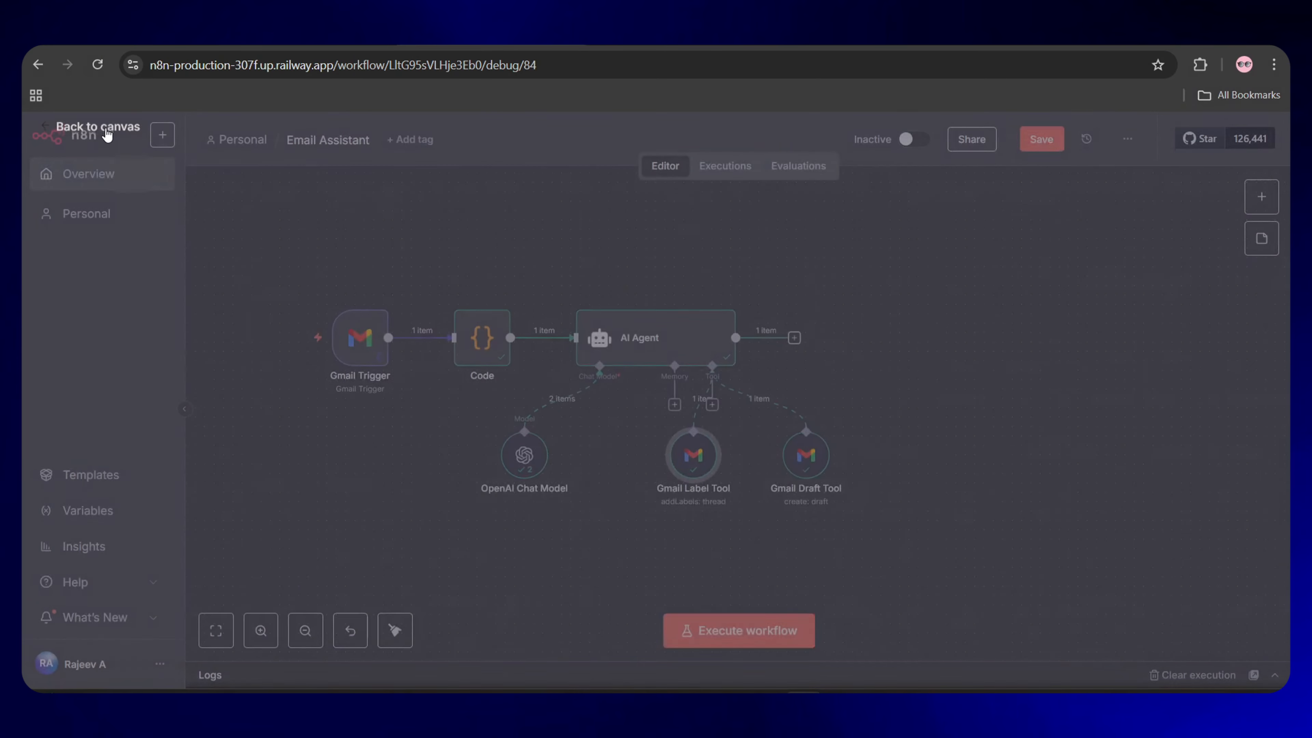
double_click(803, 460)
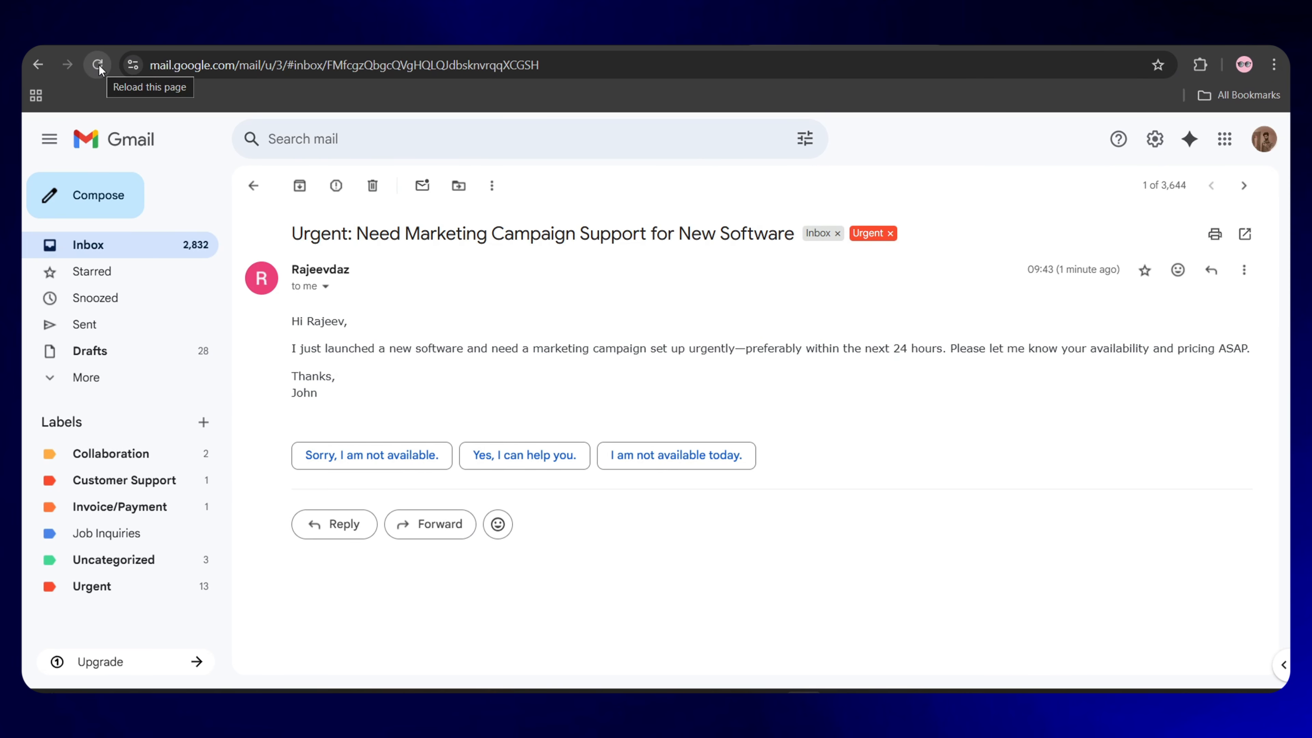
click(98, 65)
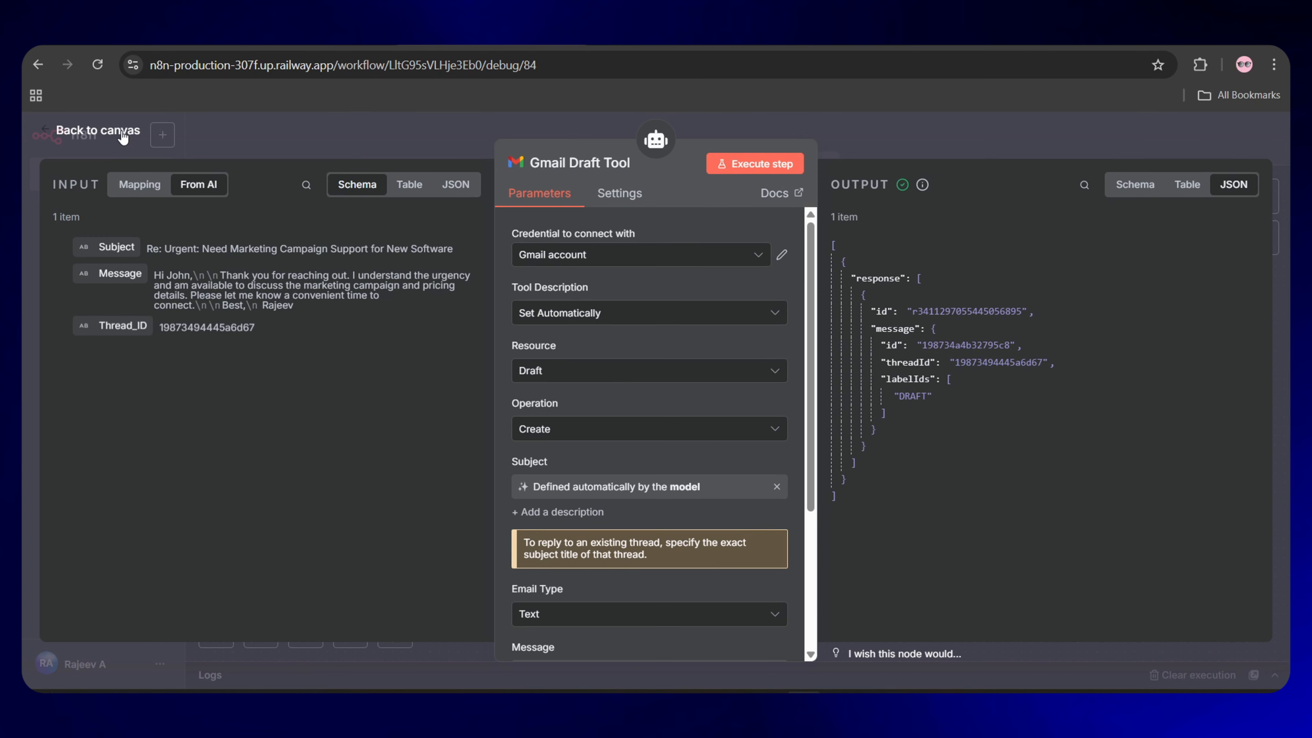
click(122, 136)
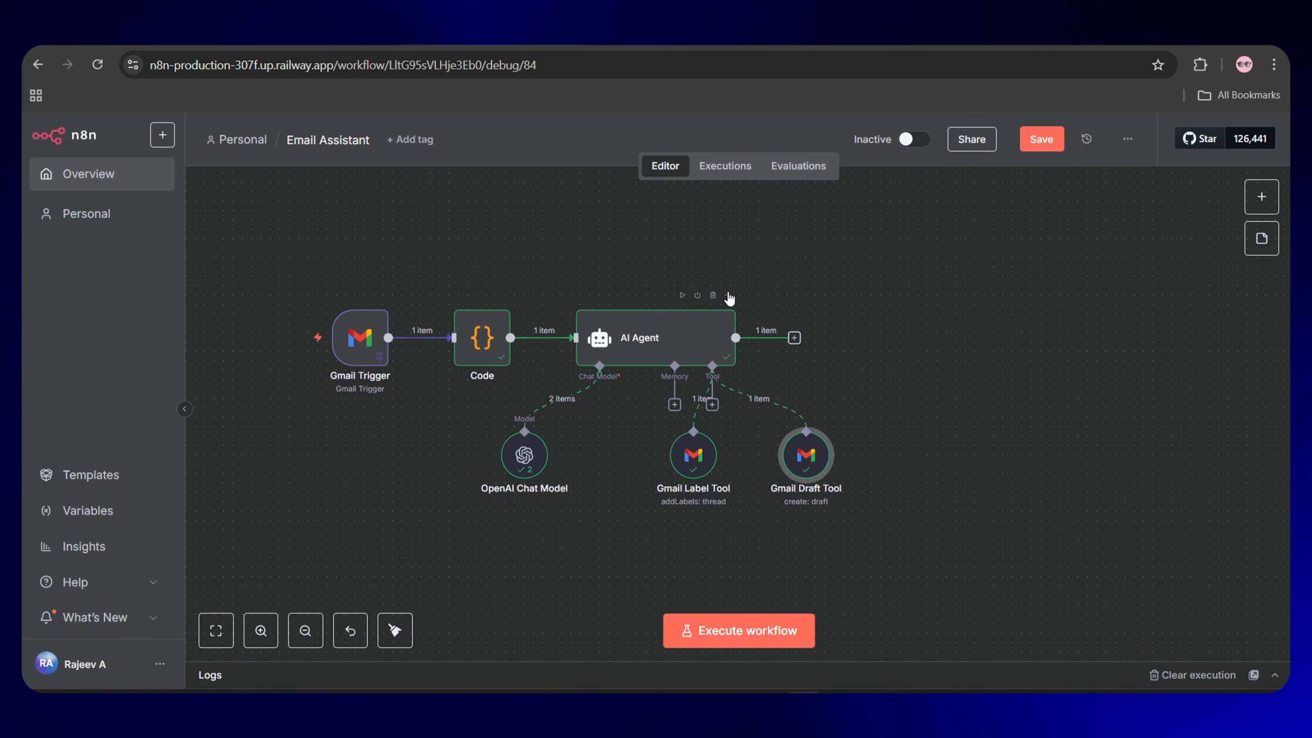
- Pin the AI Agent's output data for test executions and check the pinned output
click(729, 296)
click(754, 415)
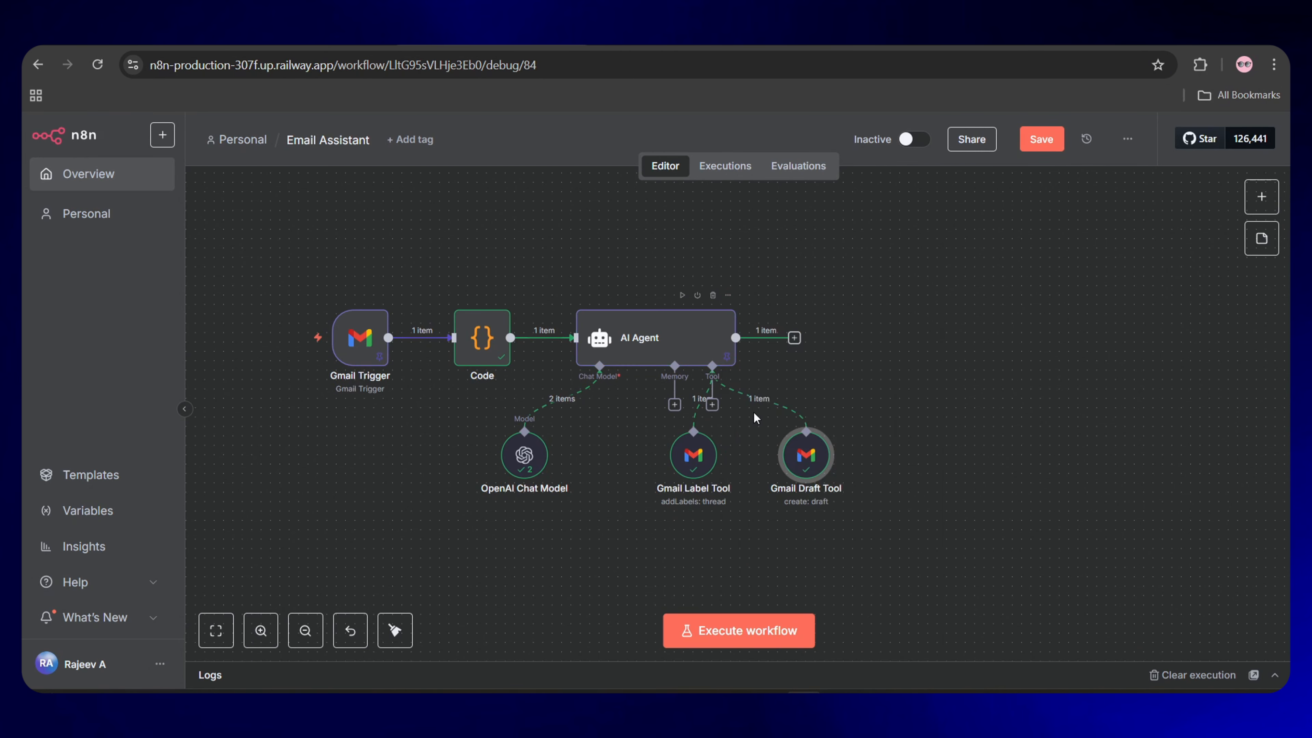
double_click(654, 341)
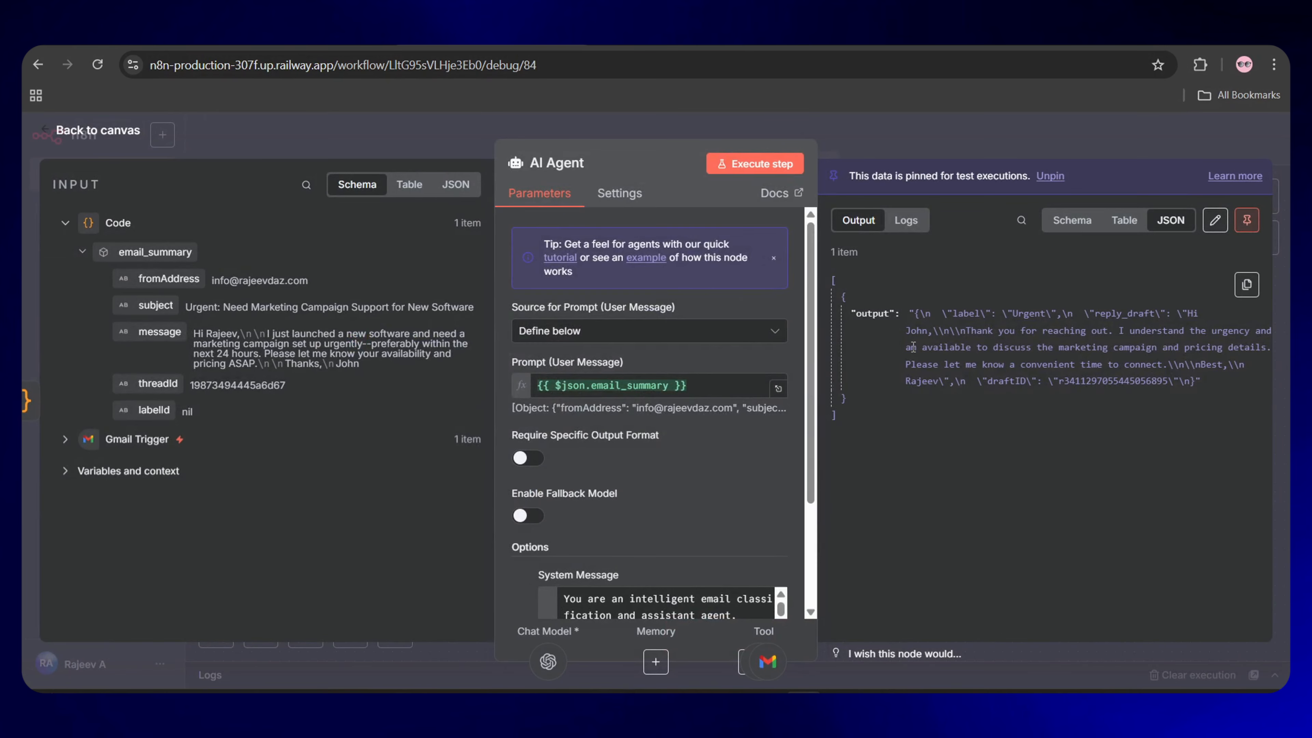
click(116, 132)
- Add a Code node after the AI Agent and replace its default JavaScript with the prepared script that cleans and parses the agent output
click(794, 338)
text(code)
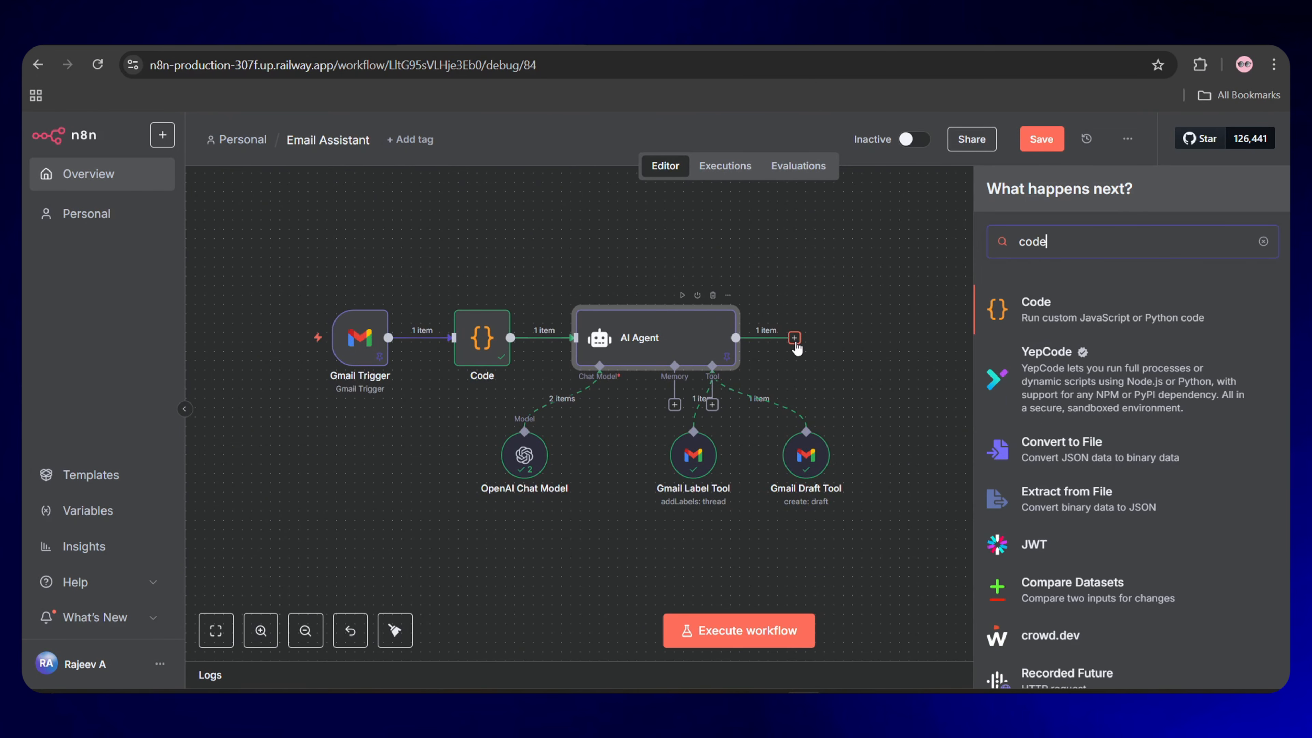
click(1060, 313)
click(438, 386)
key(ctrl+a)
key(BackSpace)
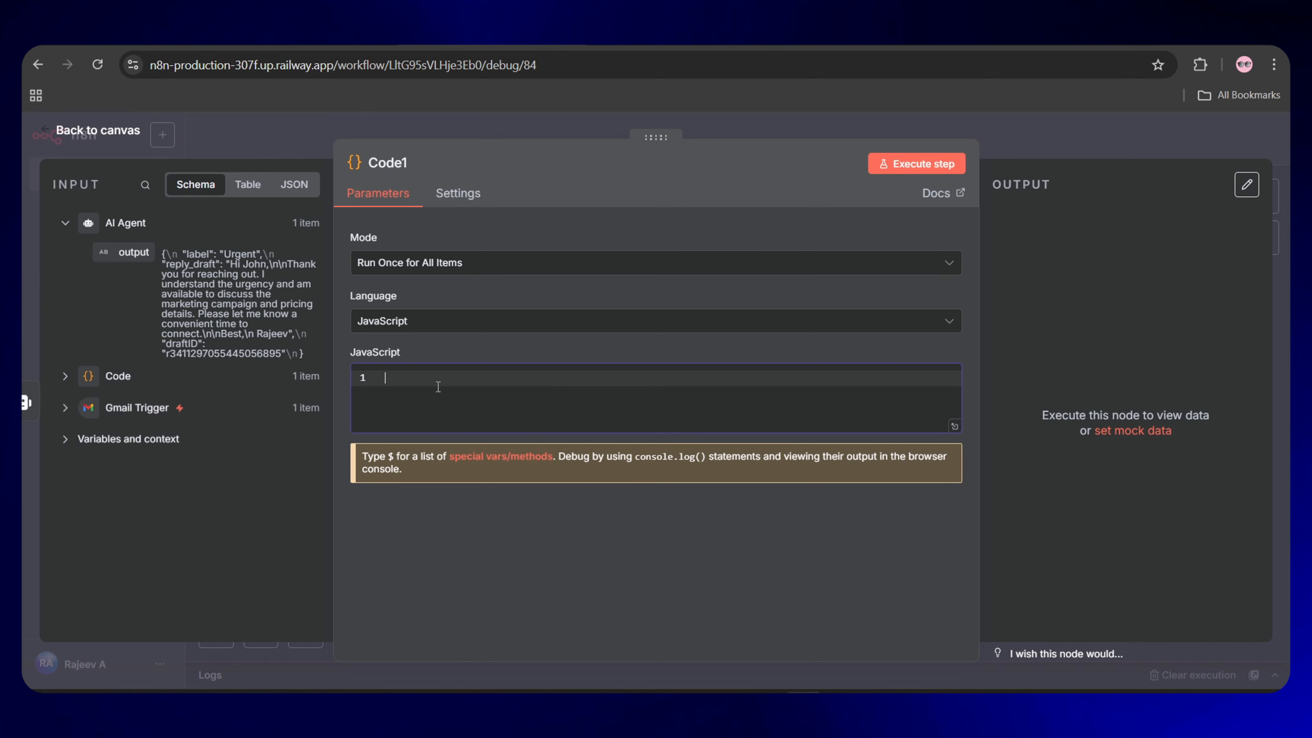
key(ctrl+v)
scroll(530, 479, up, 5)
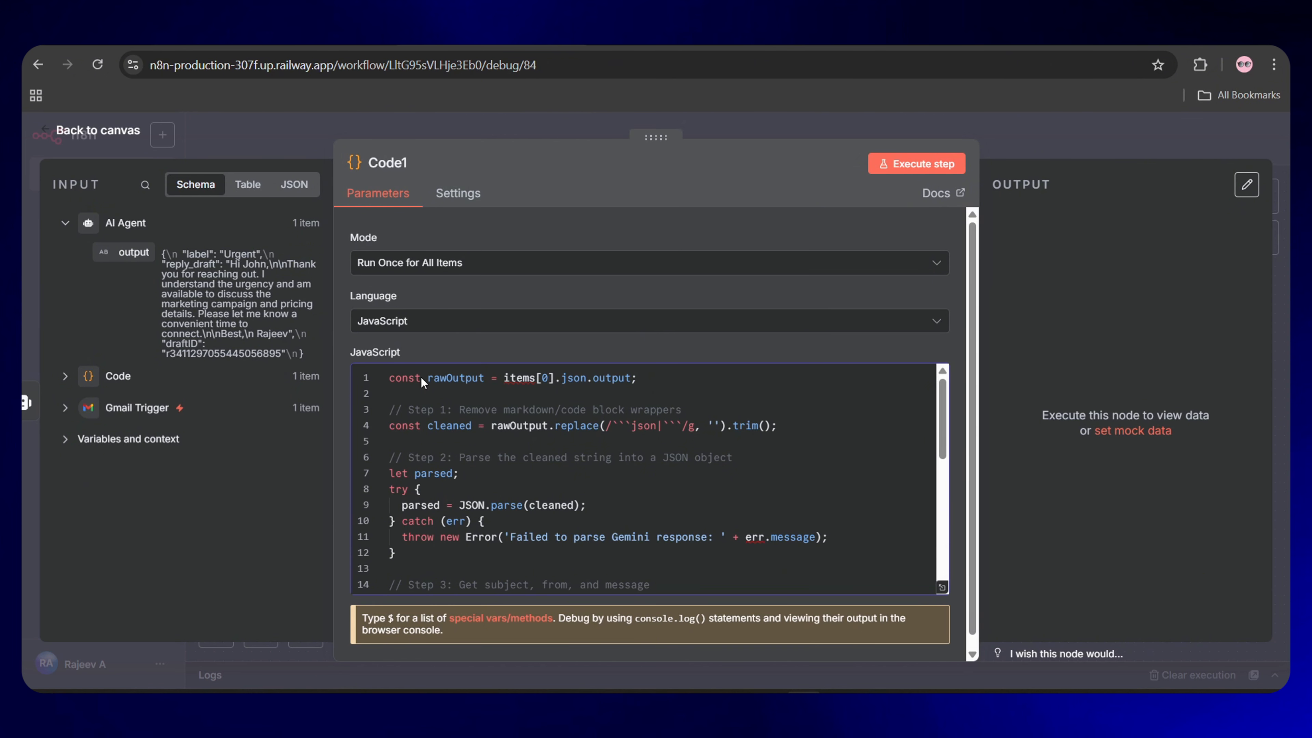
scroll(646, 467, down, 3)
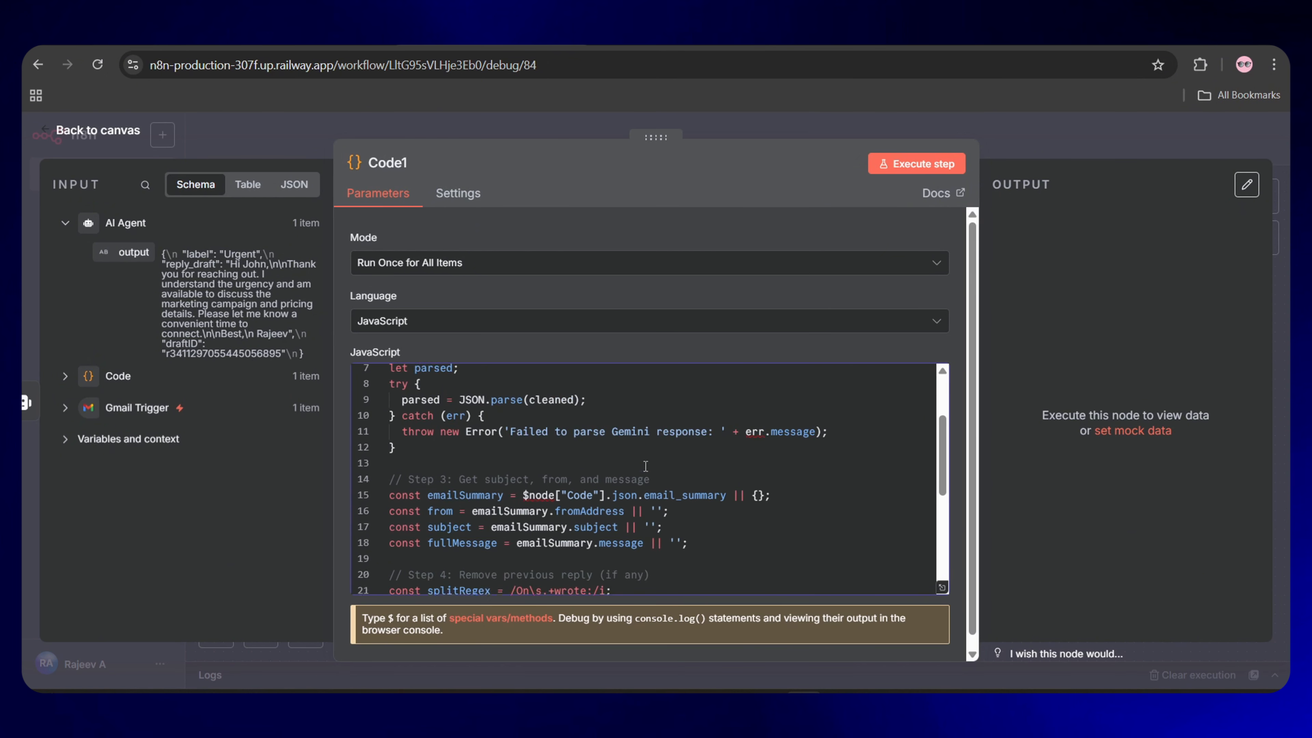
- Run the Code1 node and compare its parsed JSON output with the incoming email summary and the script's return fields
click(65, 378)
scroll(638, 437, up, 3)
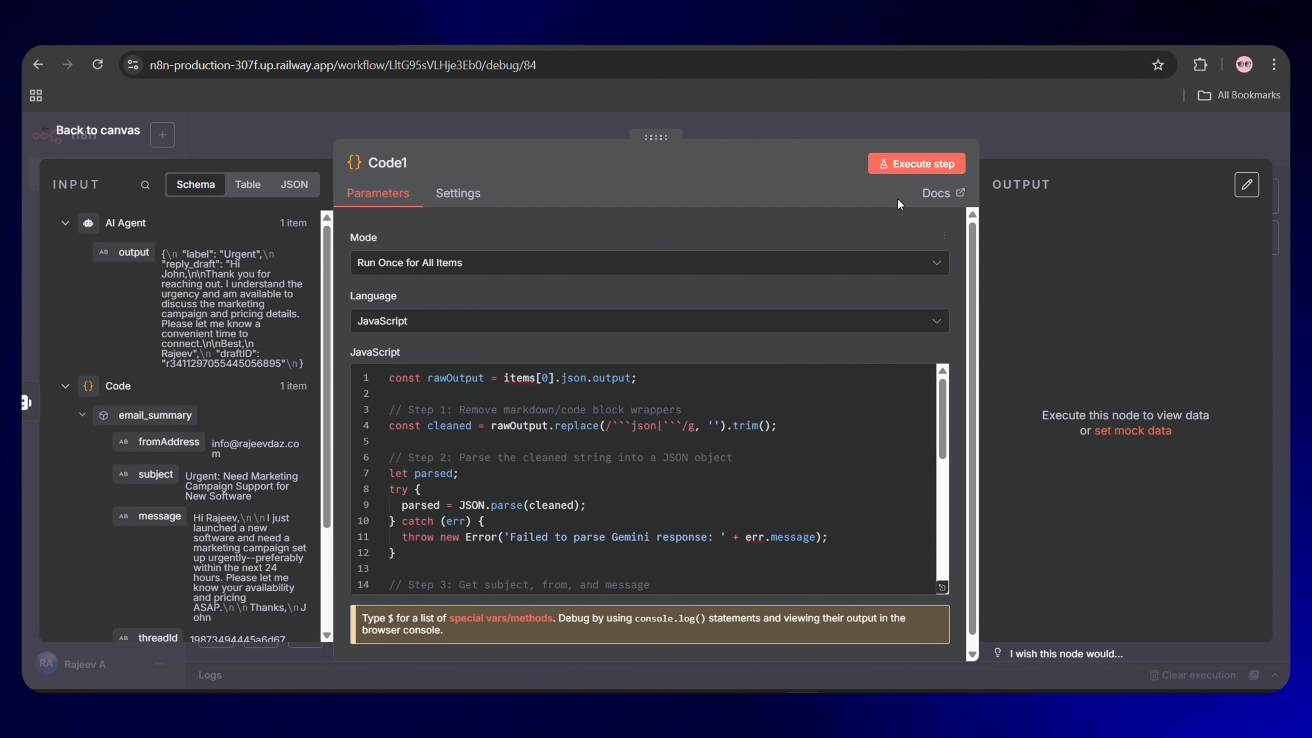
click(911, 164)
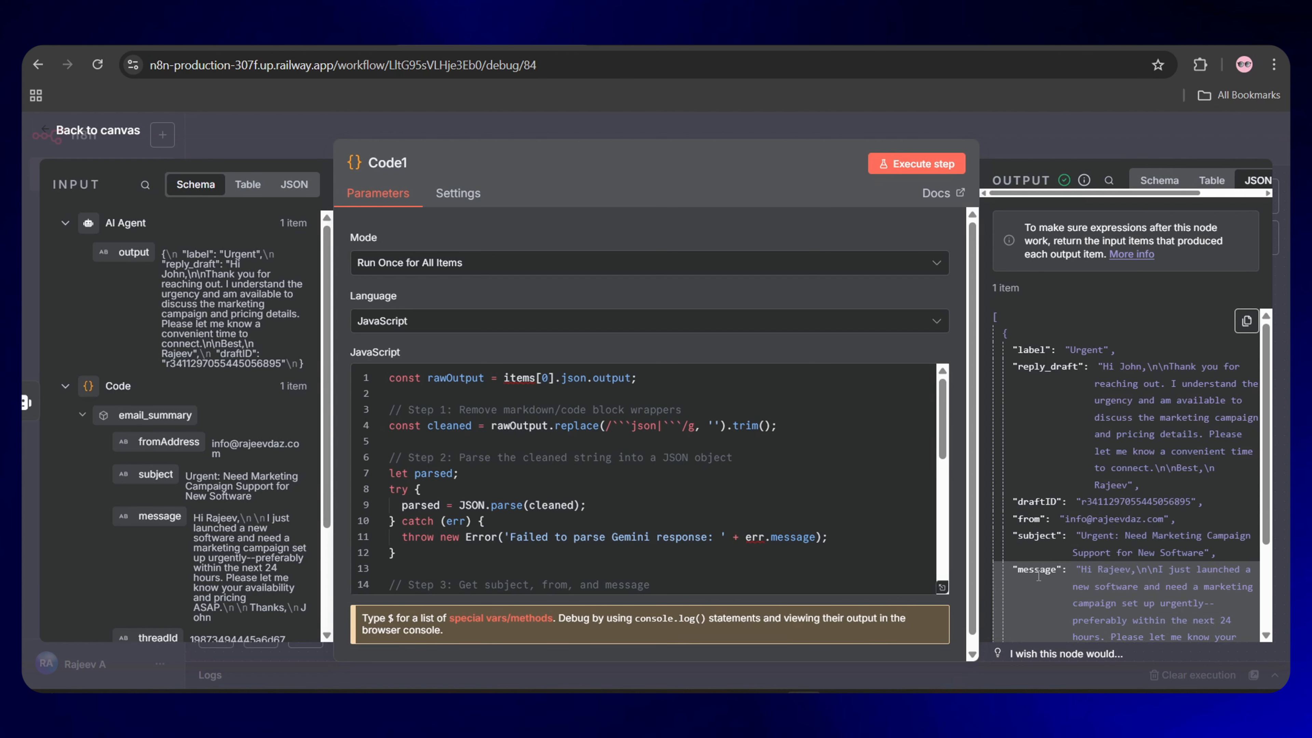
scroll(1038, 575, down, 2)
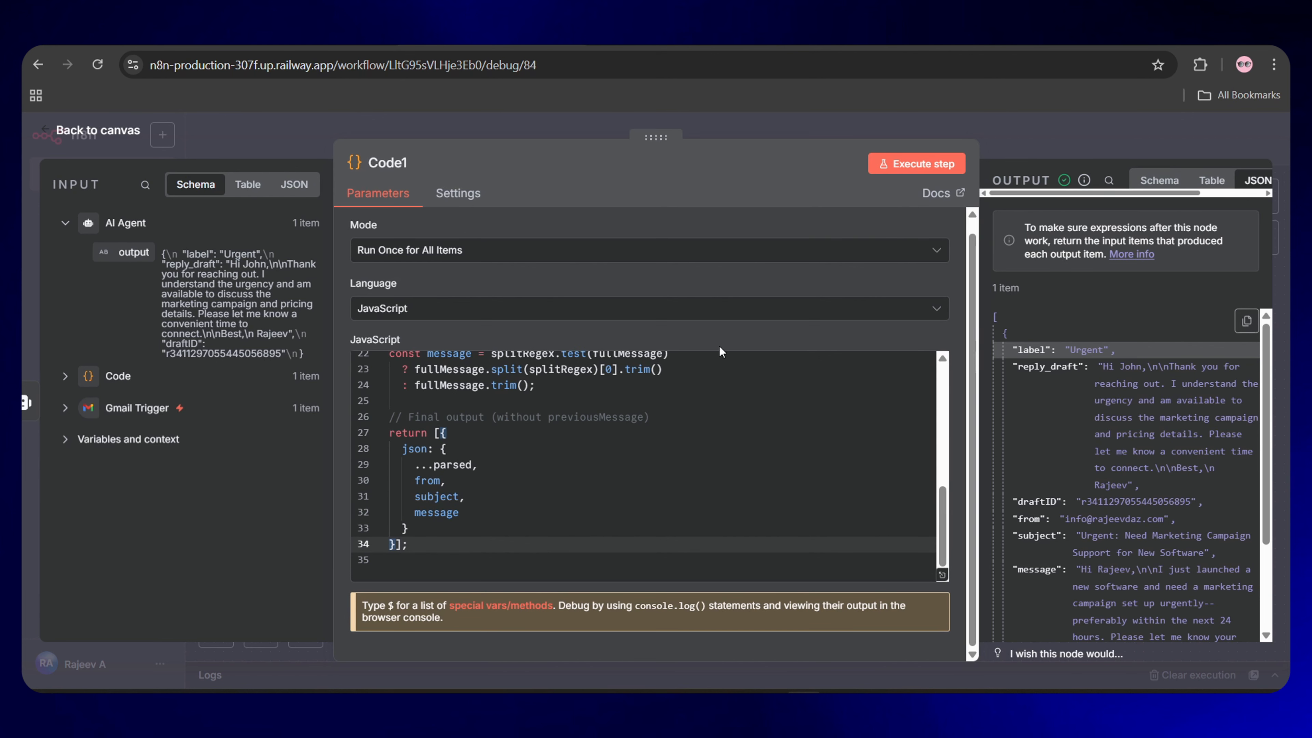
click(120, 136)
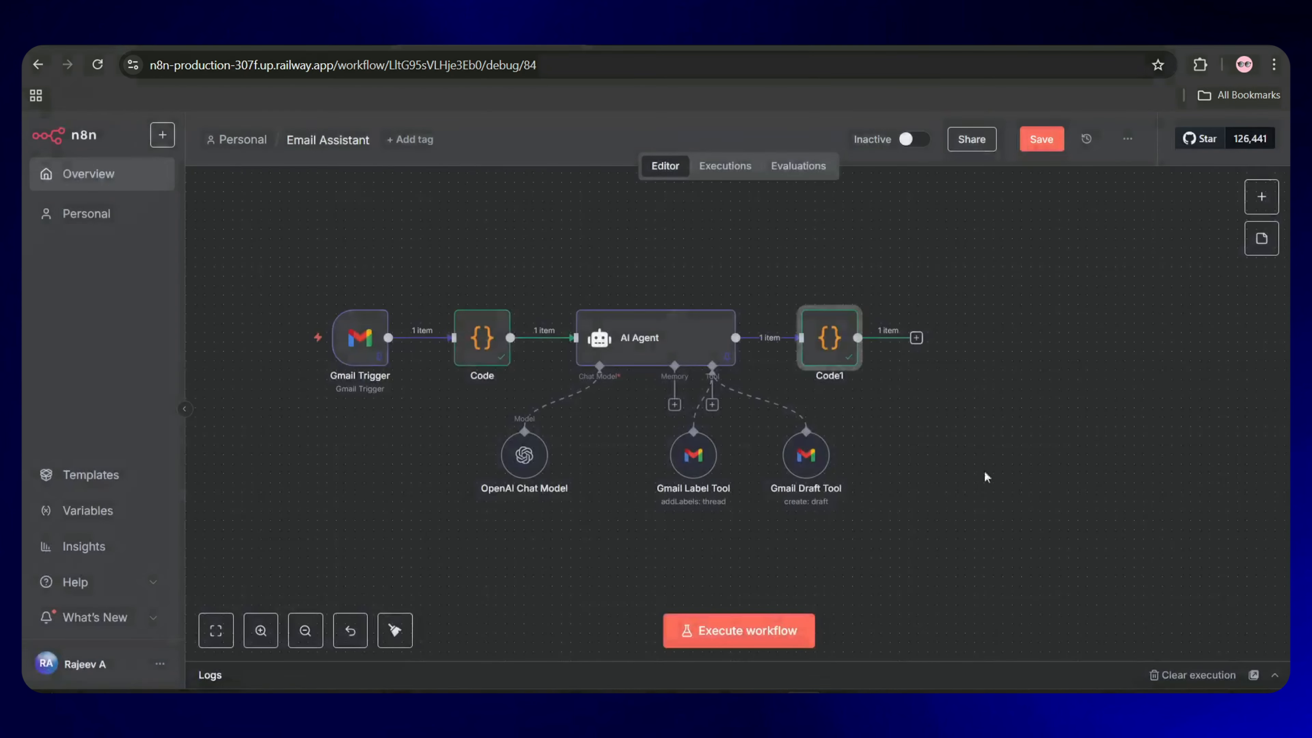
- Add an If node after Code1 with the condition that label matches the regex Urgent|Customer Support|Collaboration
click(917, 339)
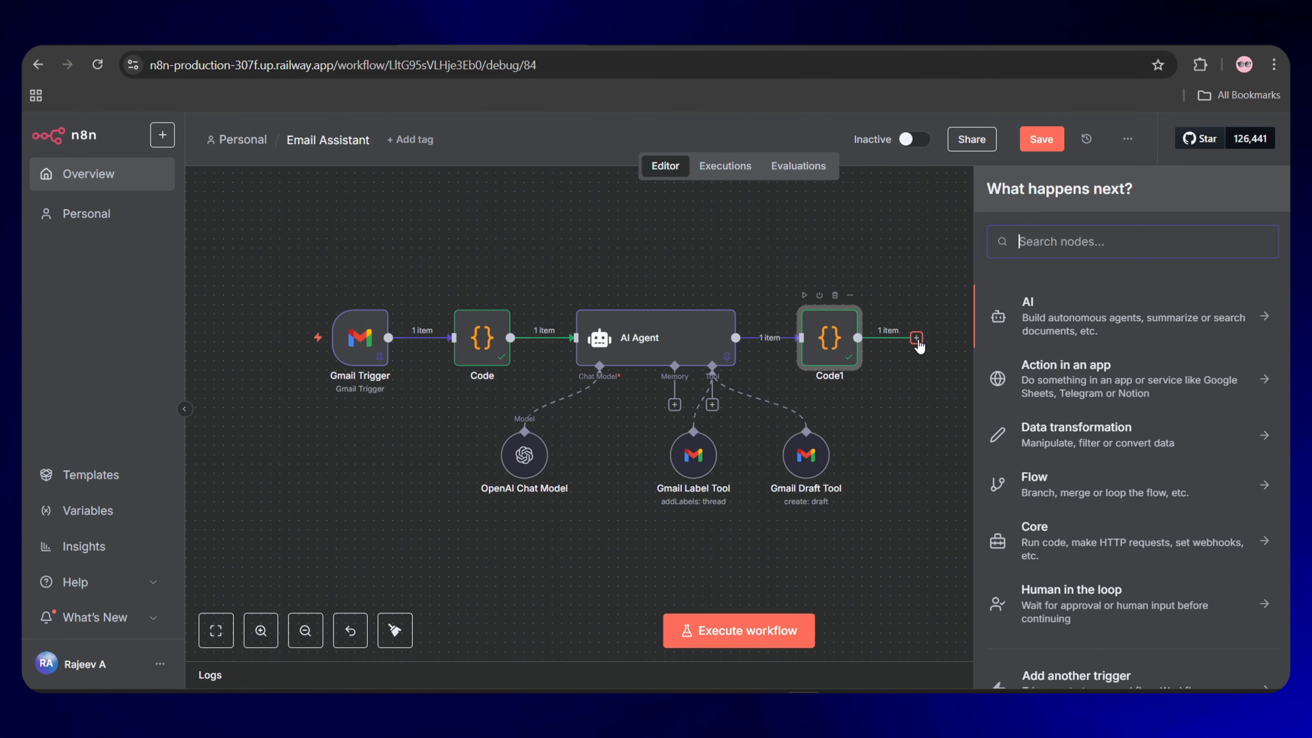
text(if)
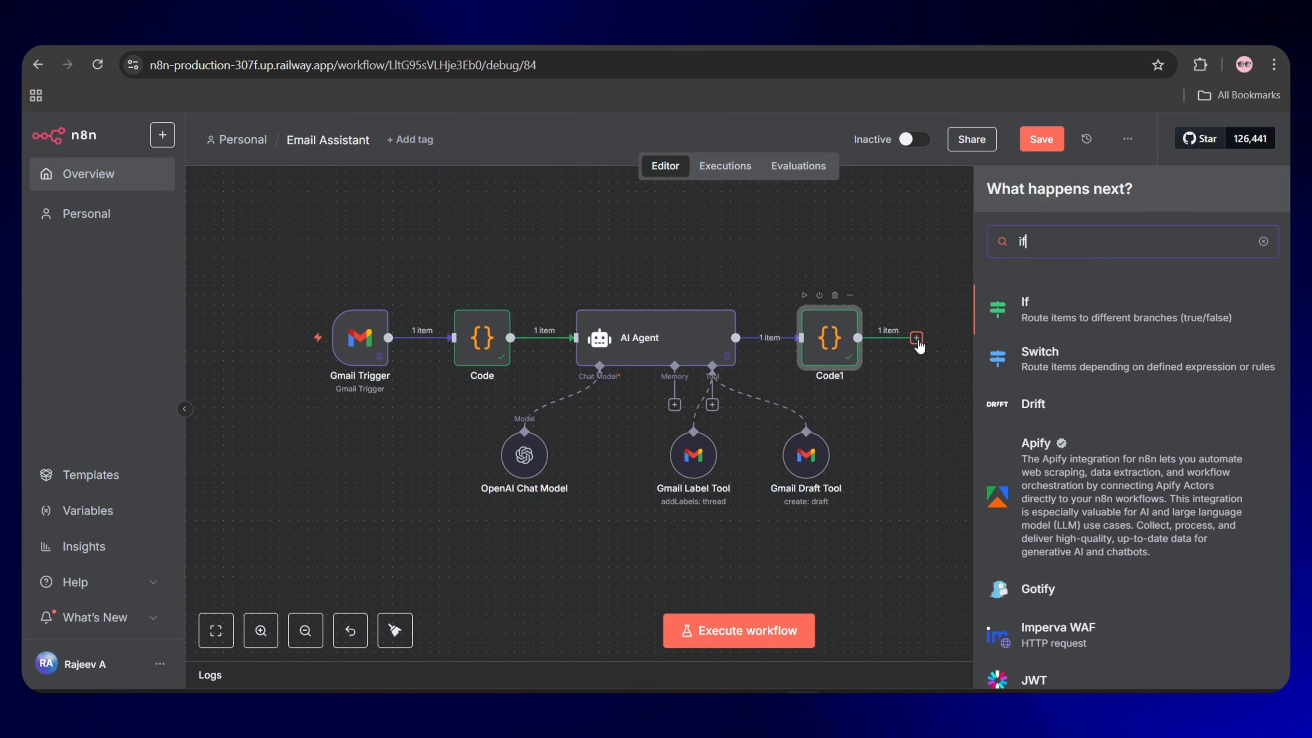
click(1049, 311)
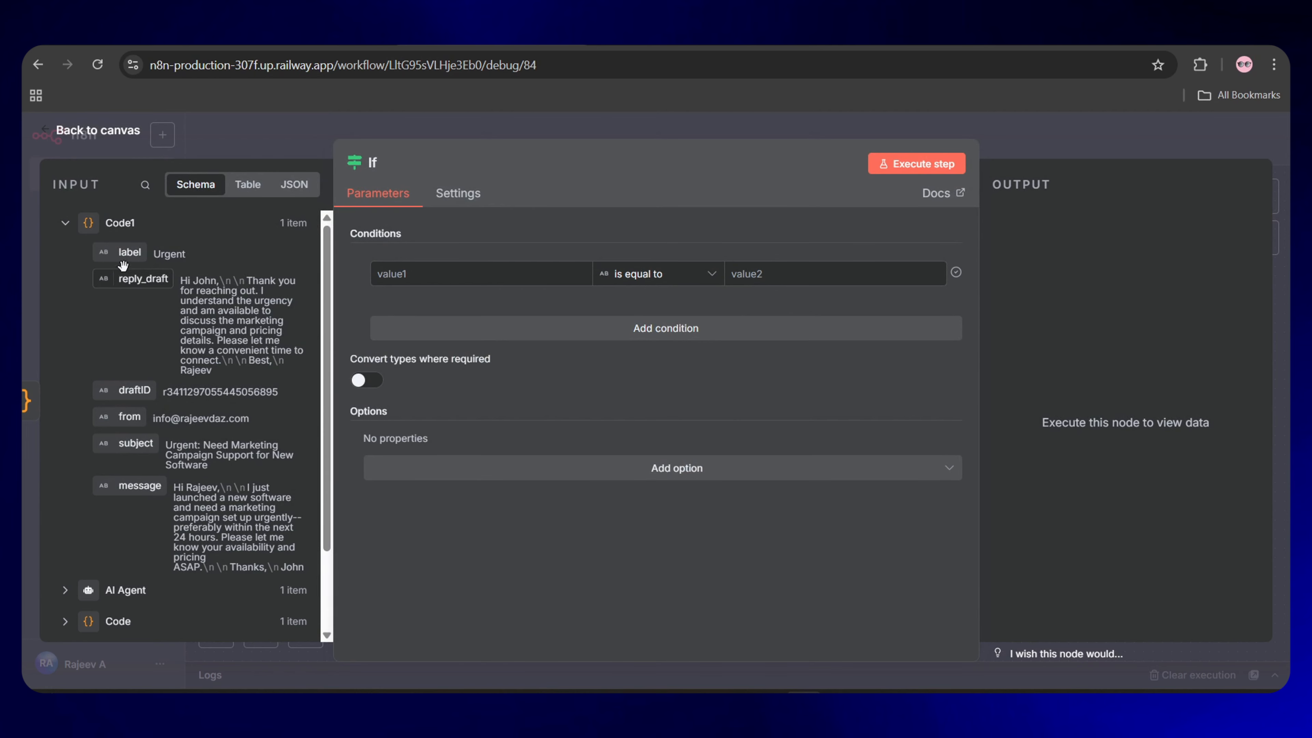
drag(129, 252, 395, 272)
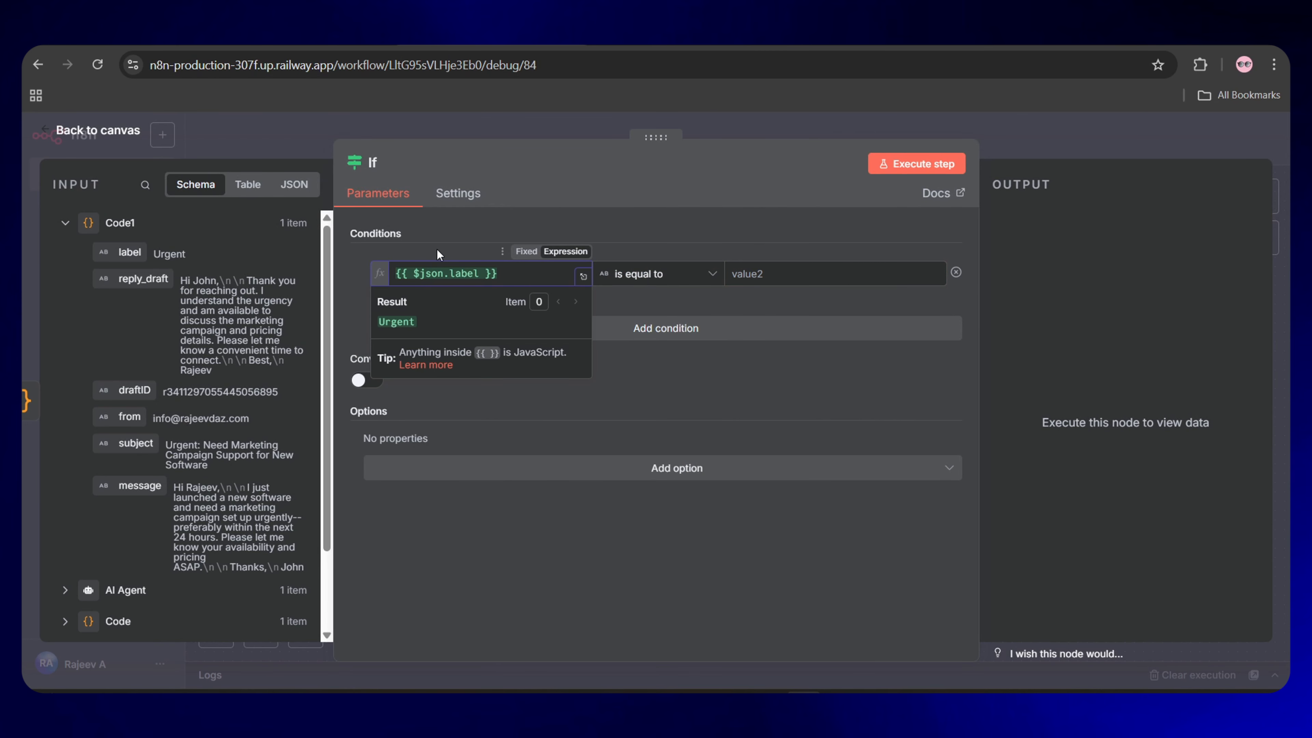
click(669, 274)
mouse_move(655, 322)
click(798, 640)
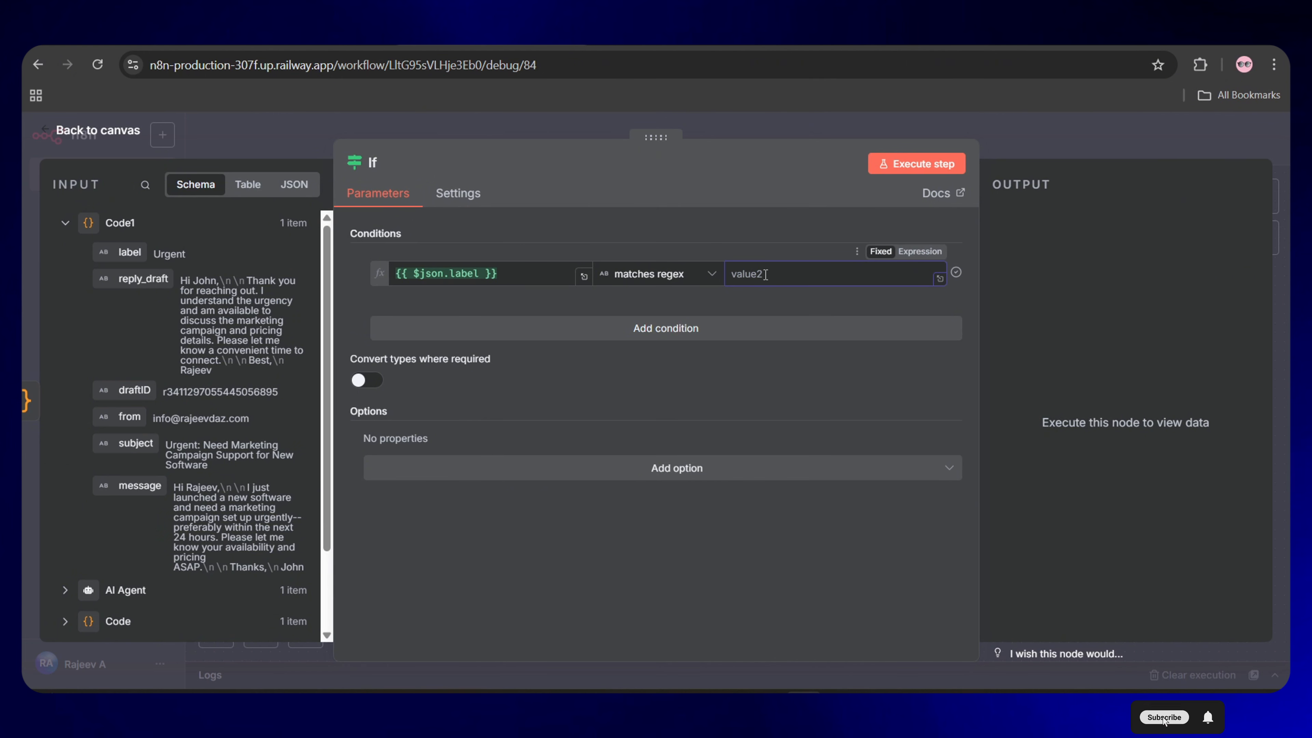
text(Urgent)
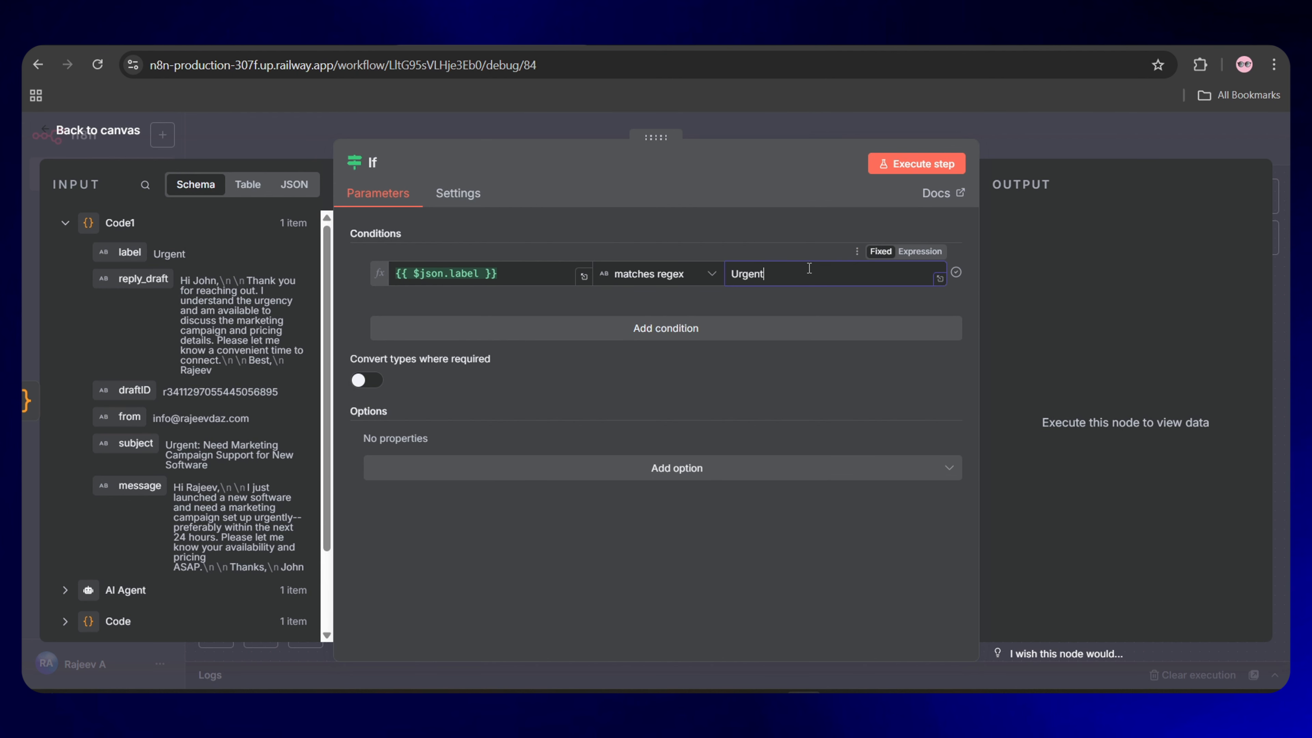
text(|Customer Support|Collaboration)
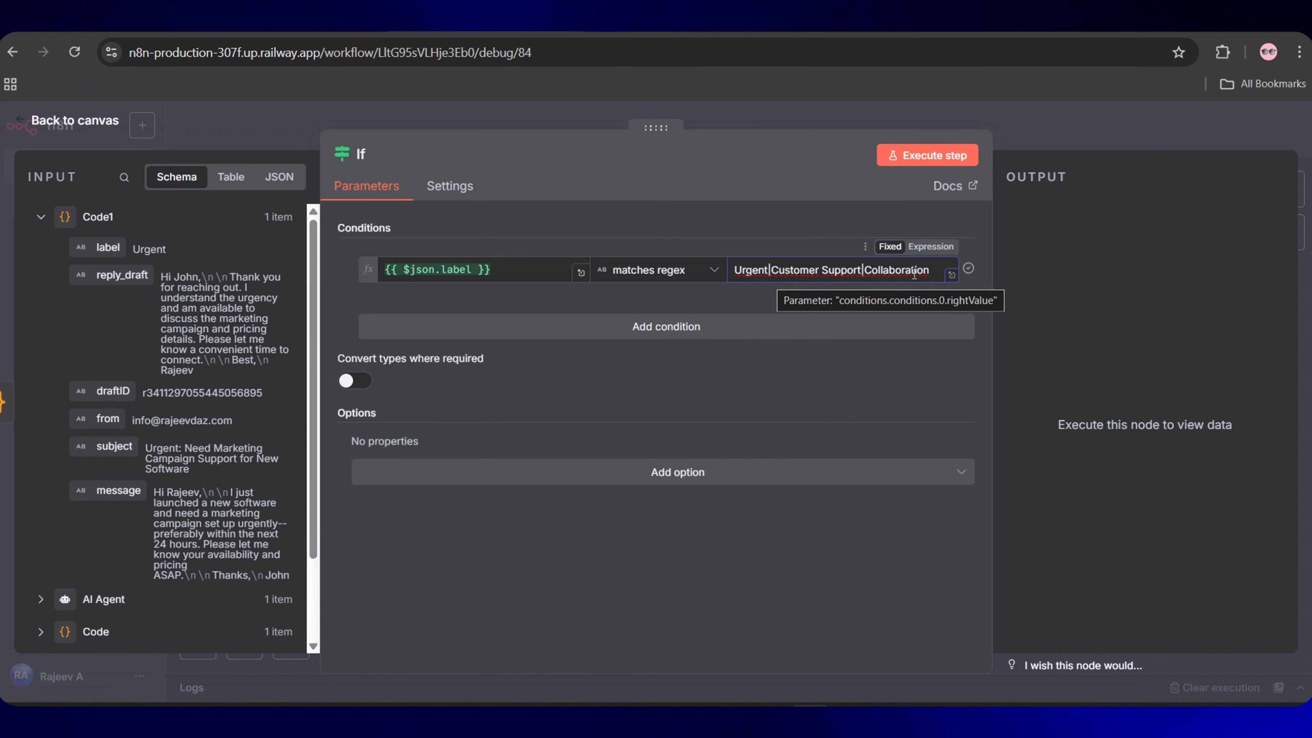
- Add a second condition joined by AND requiring reply_draft to be not empty, and run the If node
click(677, 326)
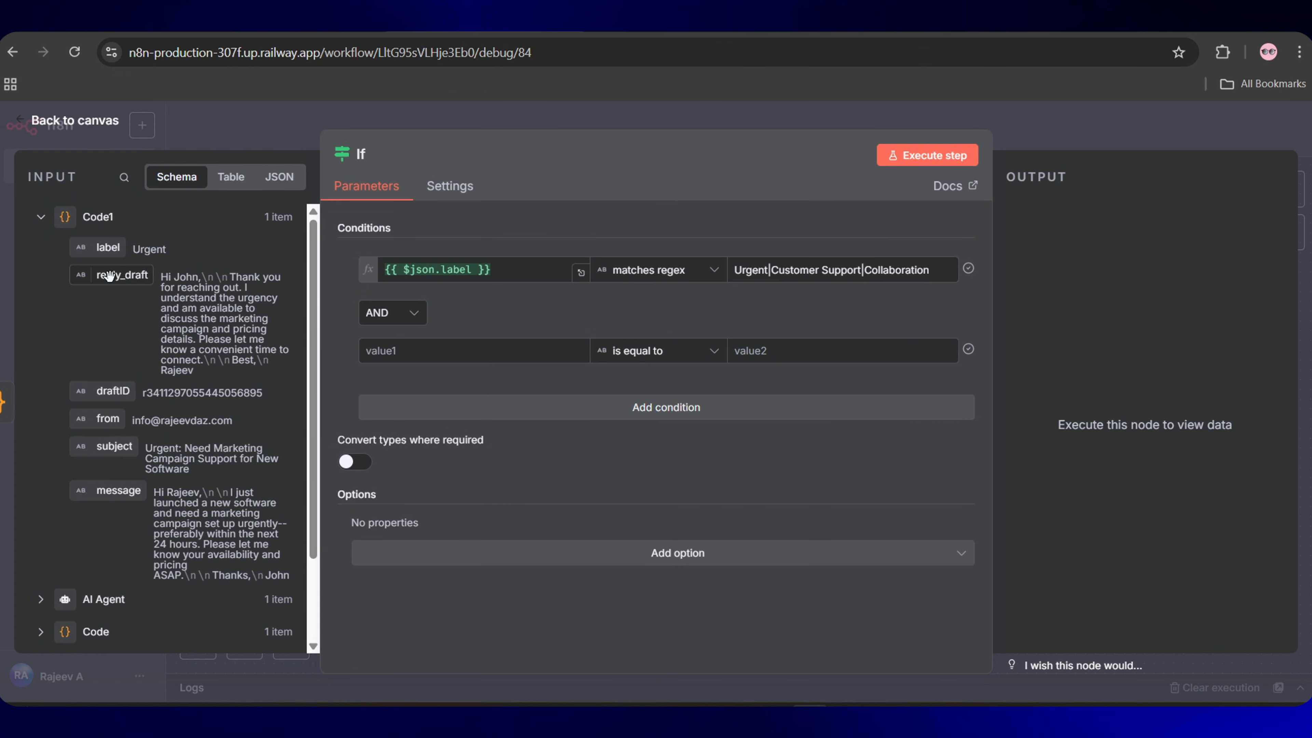
click(376, 351)
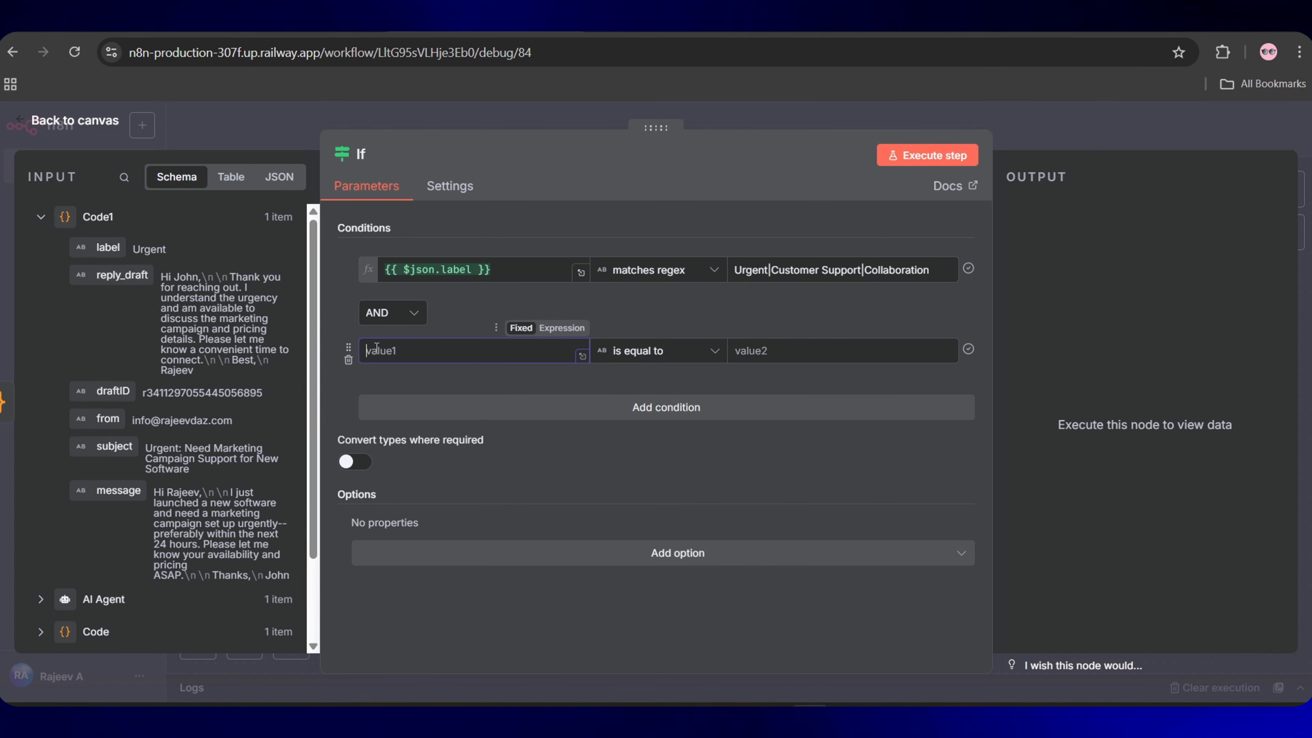
drag(123, 275, 408, 347)
click(337, 305)
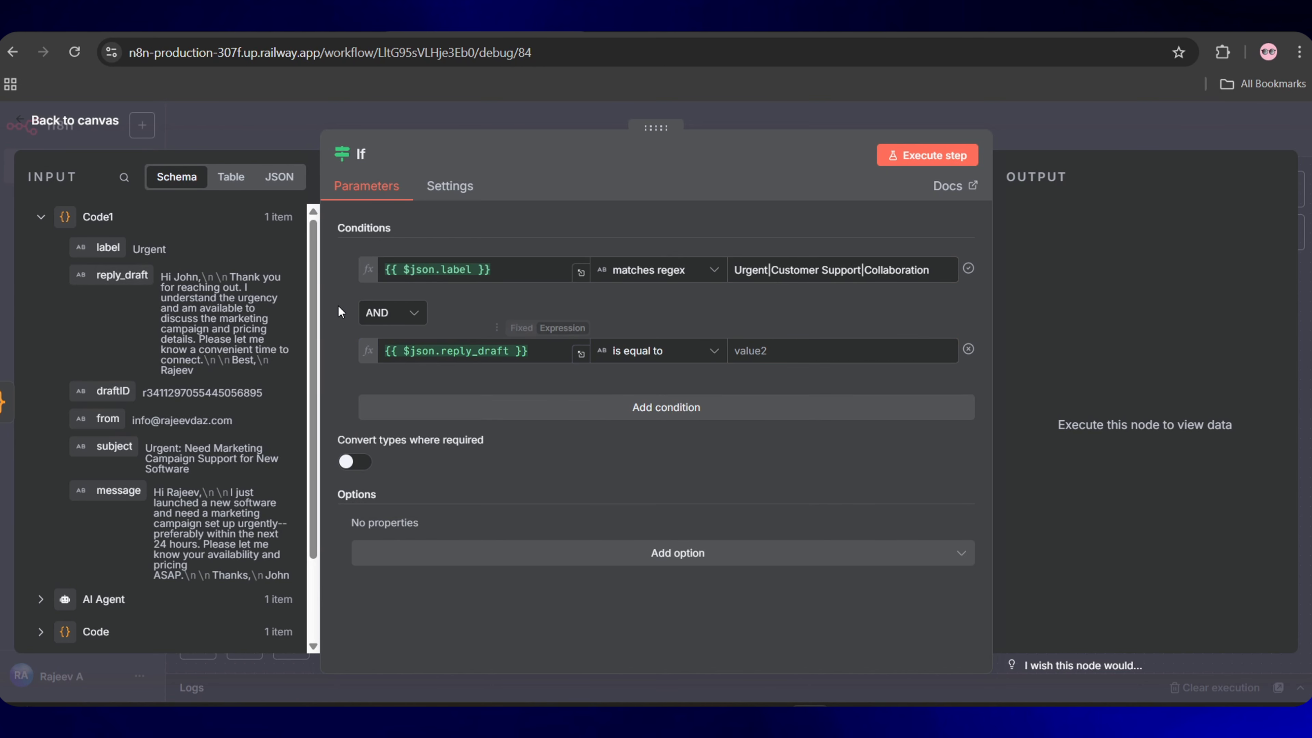
click(681, 353)
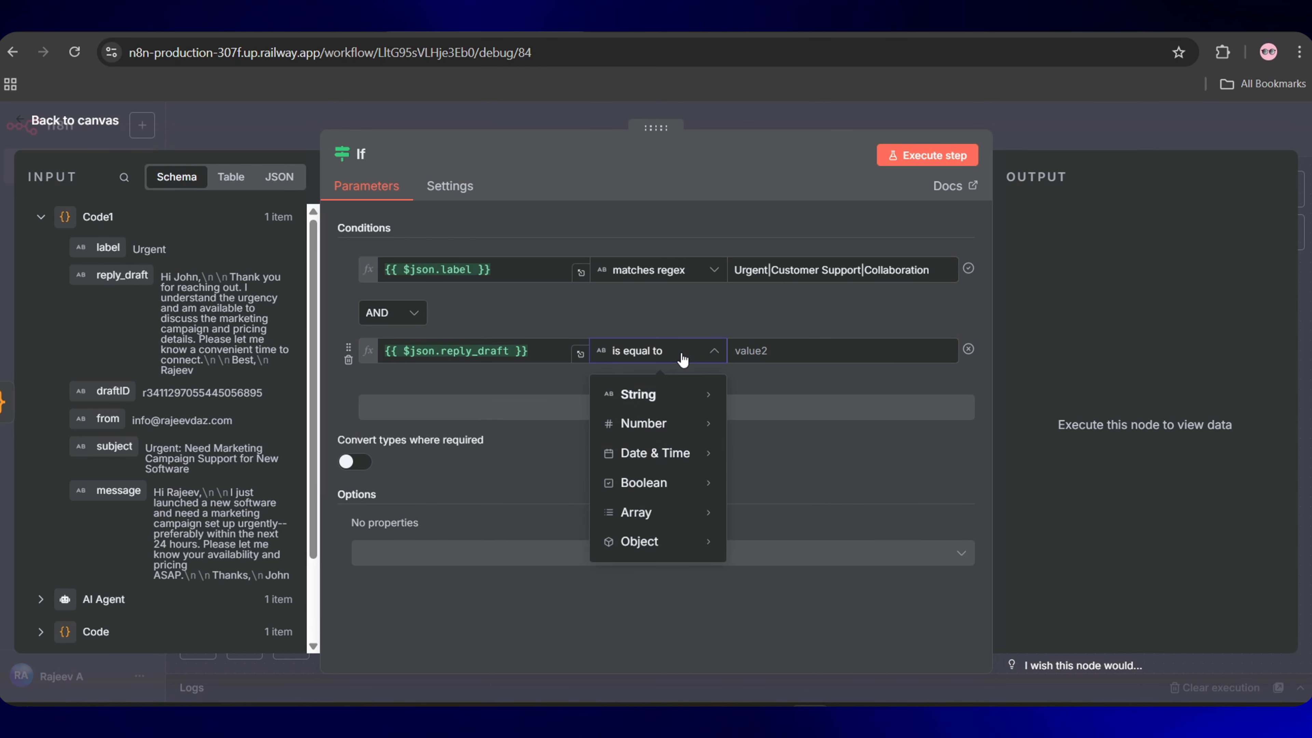
mouse_move(665, 402)
click(779, 387)
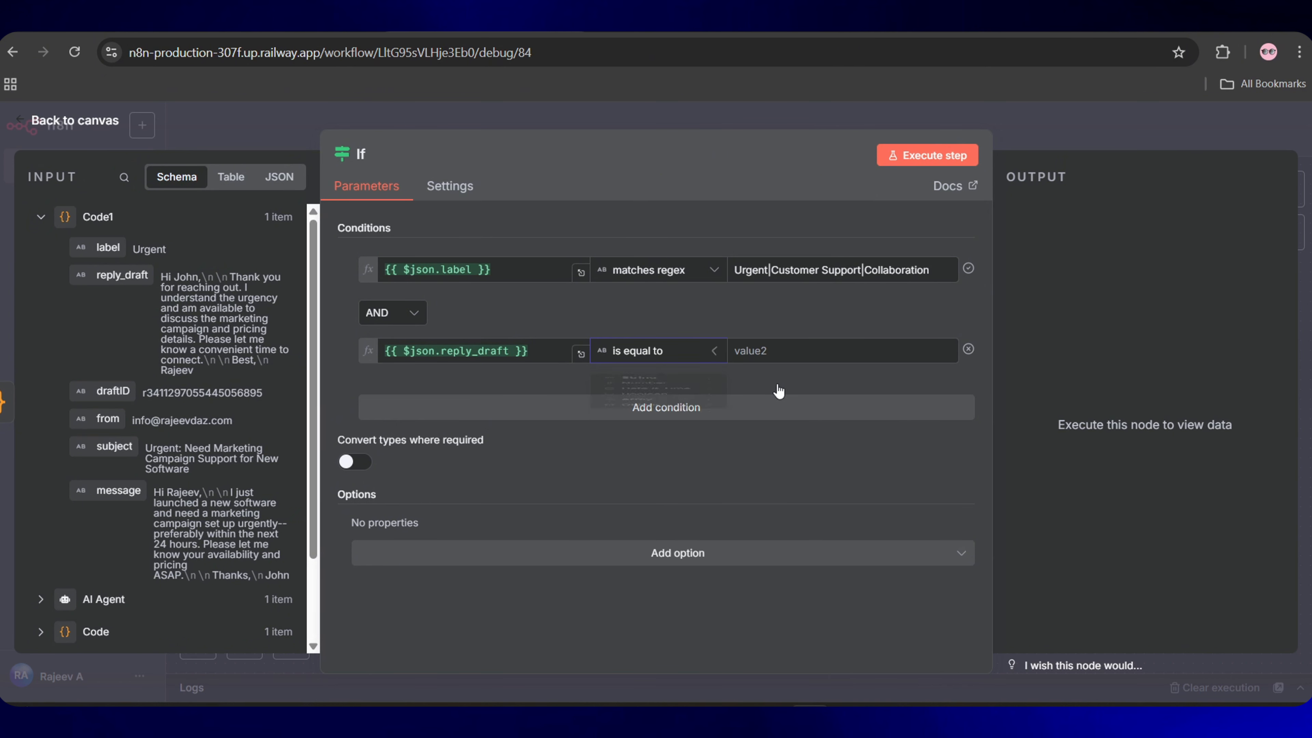
click(409, 323)
click(393, 355)
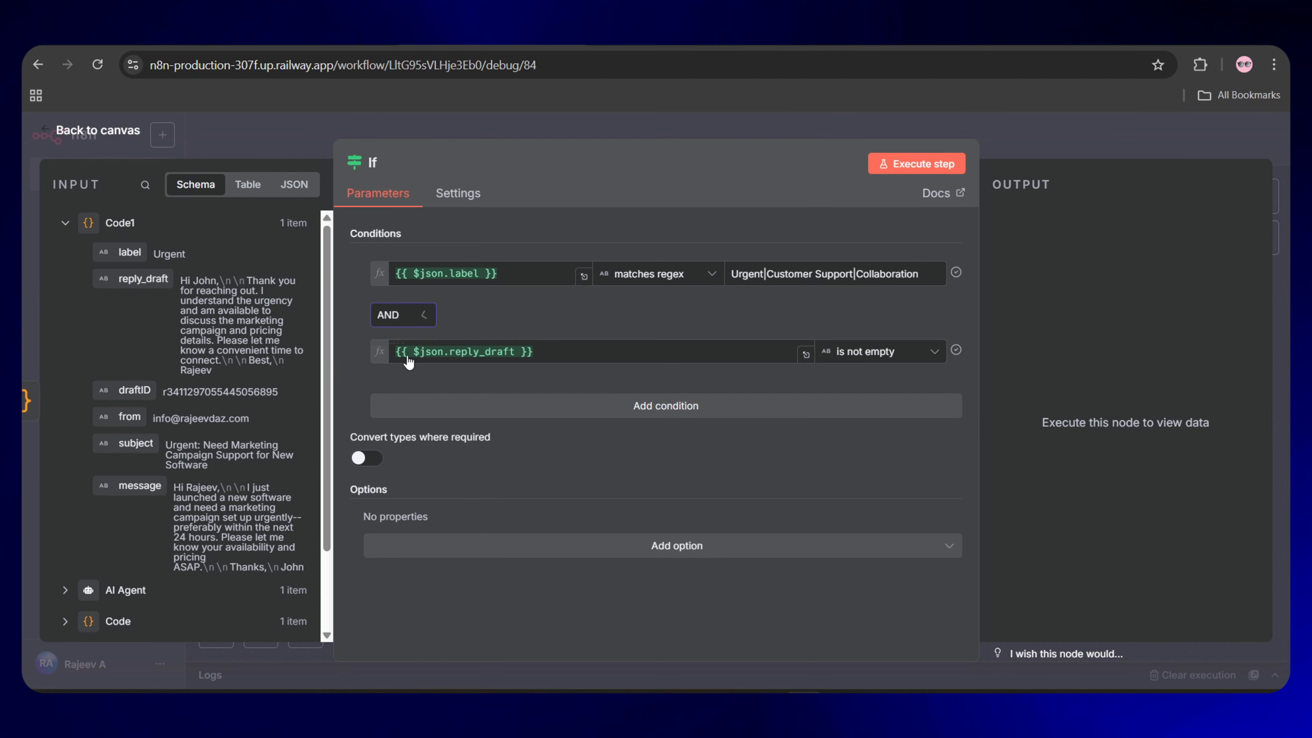
click(922, 164)
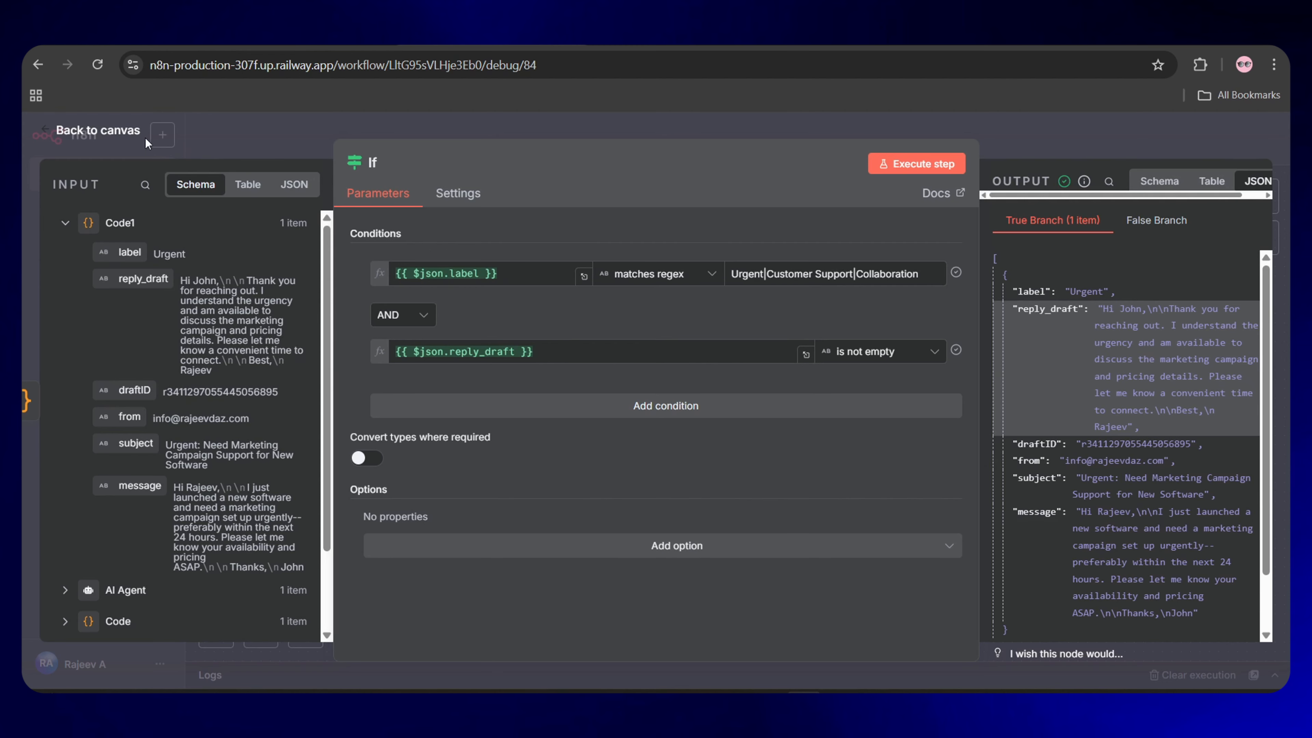
click(114, 136)
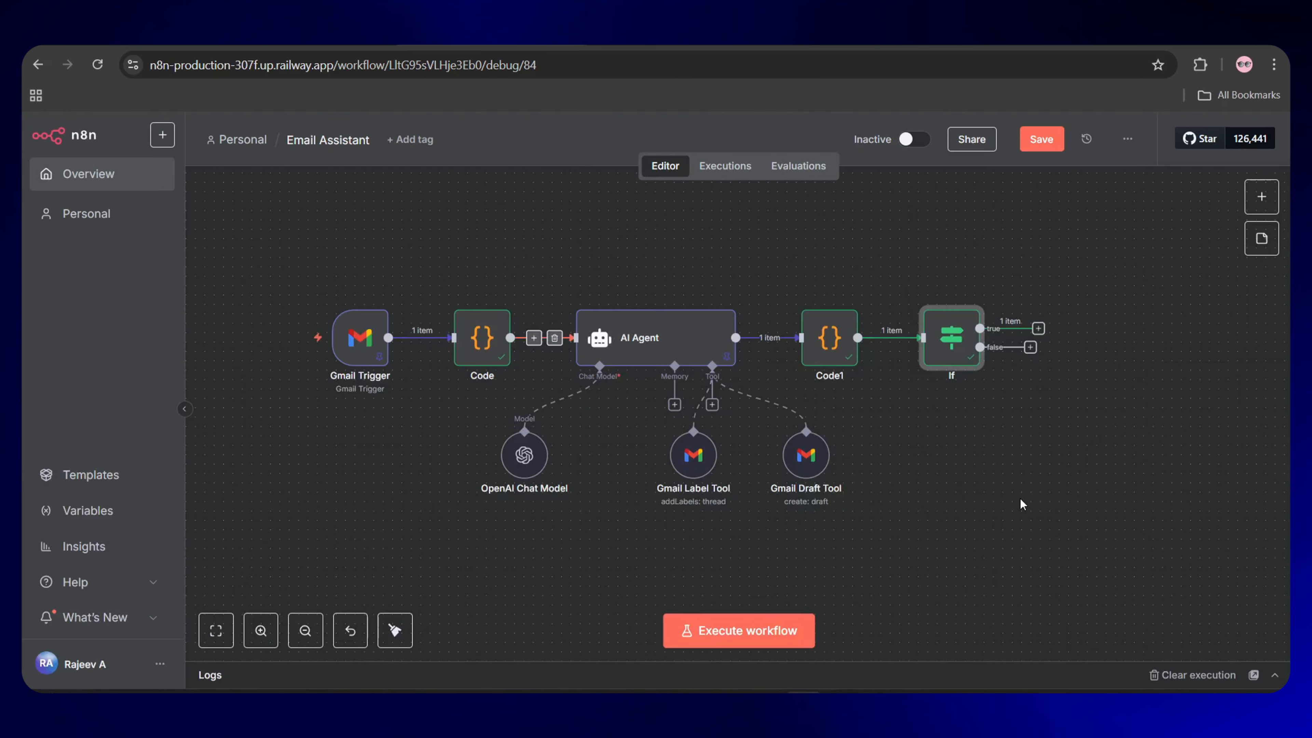
- Add a Telegram "Send a text message" node to the If node's true branch and open its credential selection
click(1014, 330)
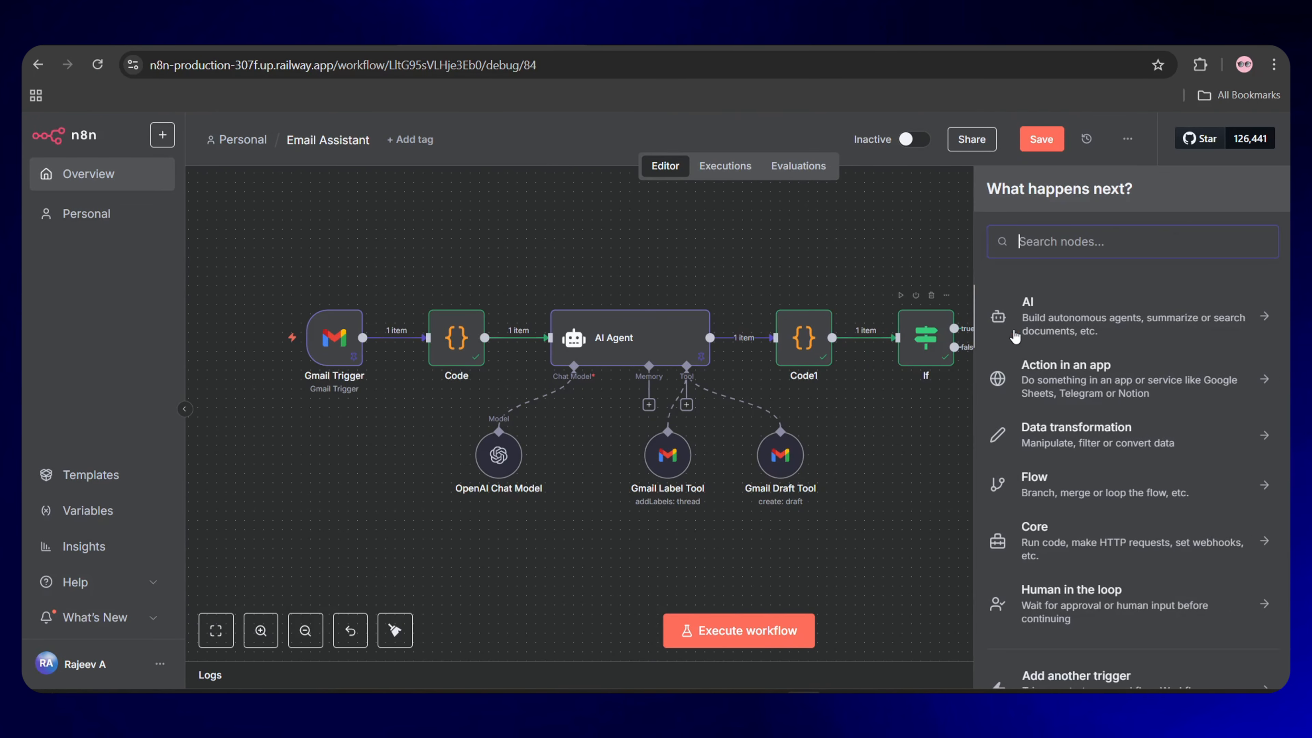
text(teleg)
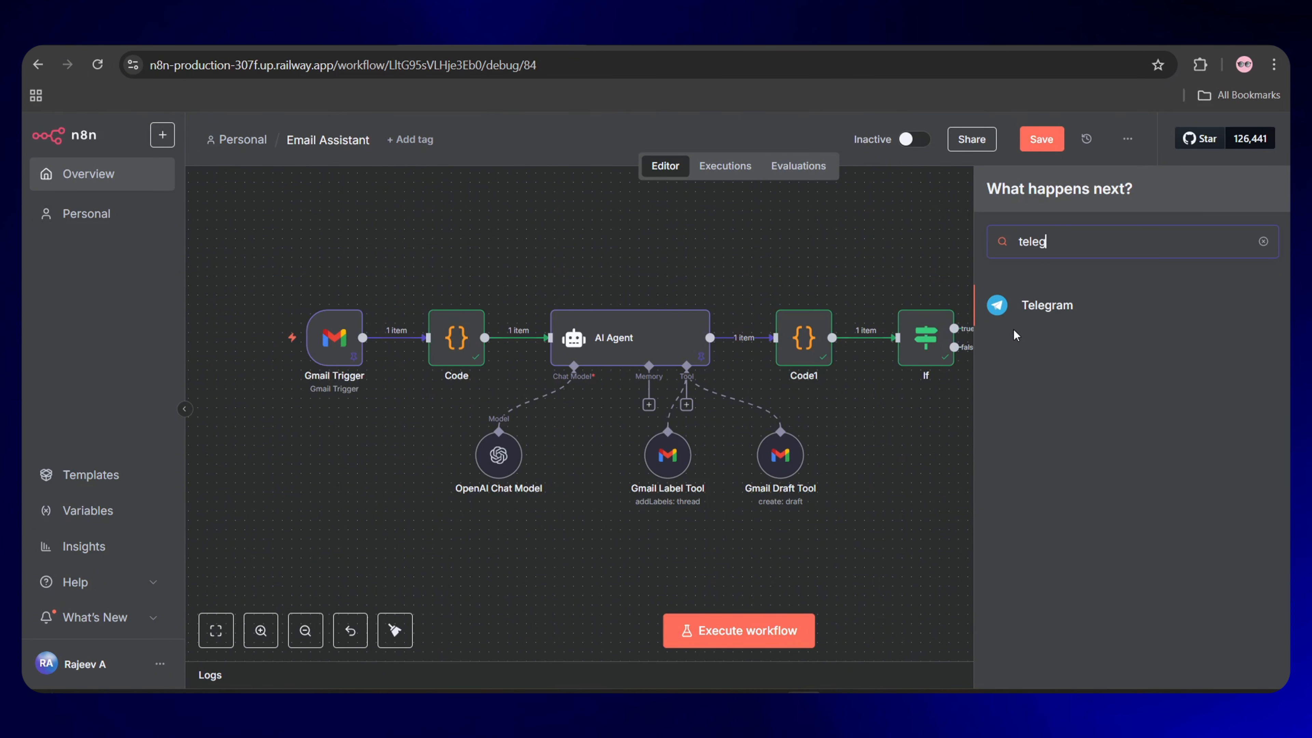
click(1051, 306)
scroll(1090, 540, down, 10)
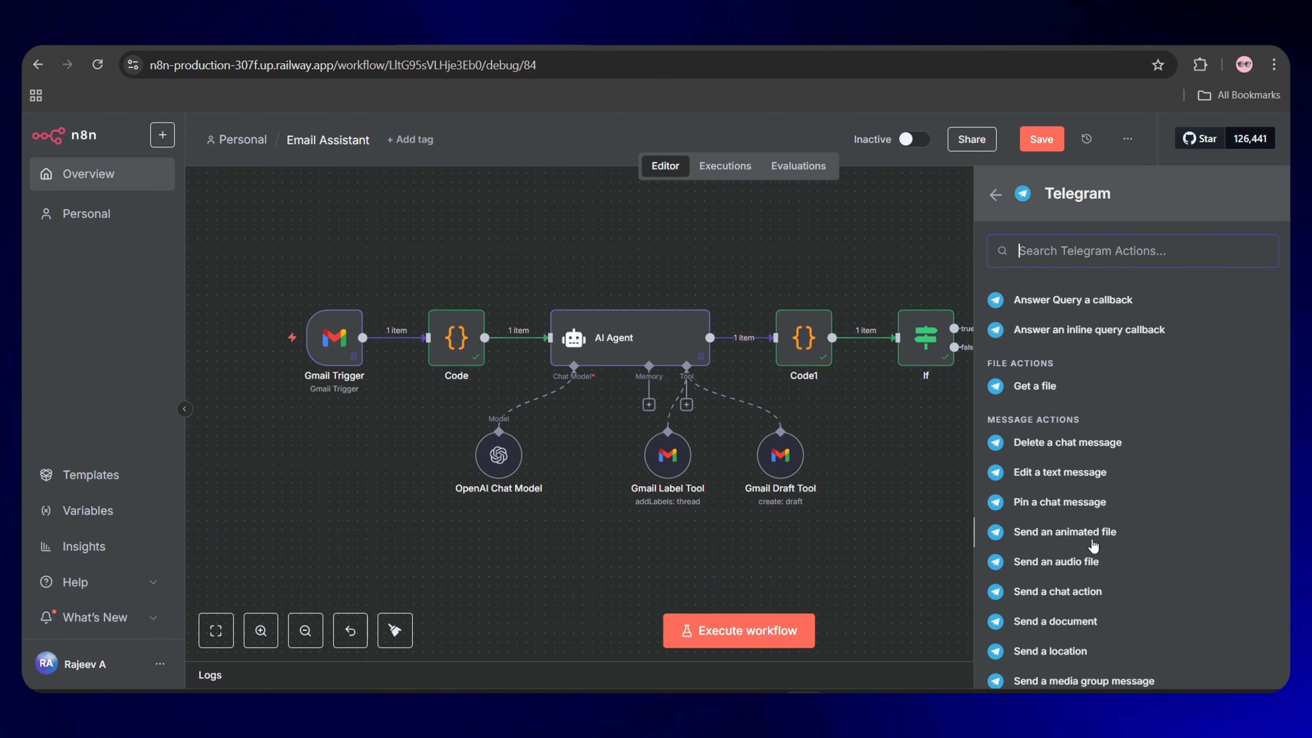
scroll(1067, 556, down, 2)
click(1034, 466)
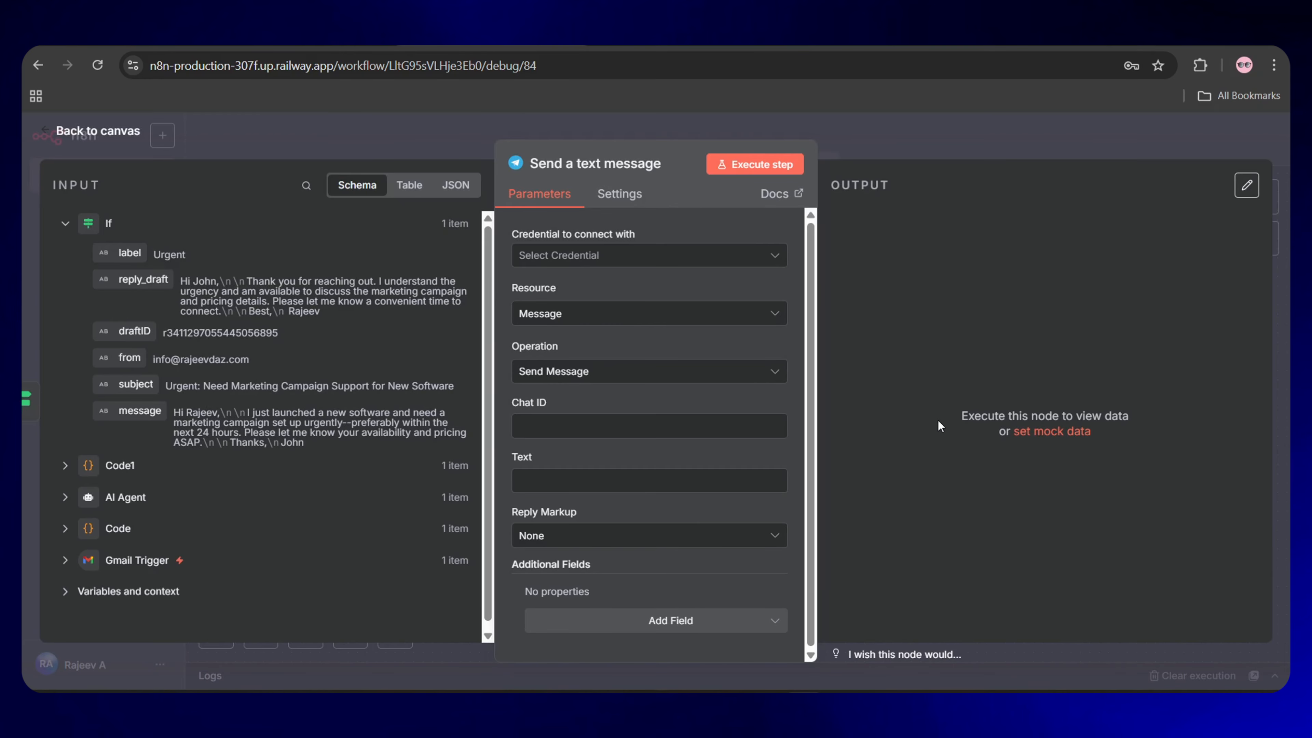
click(716, 258)
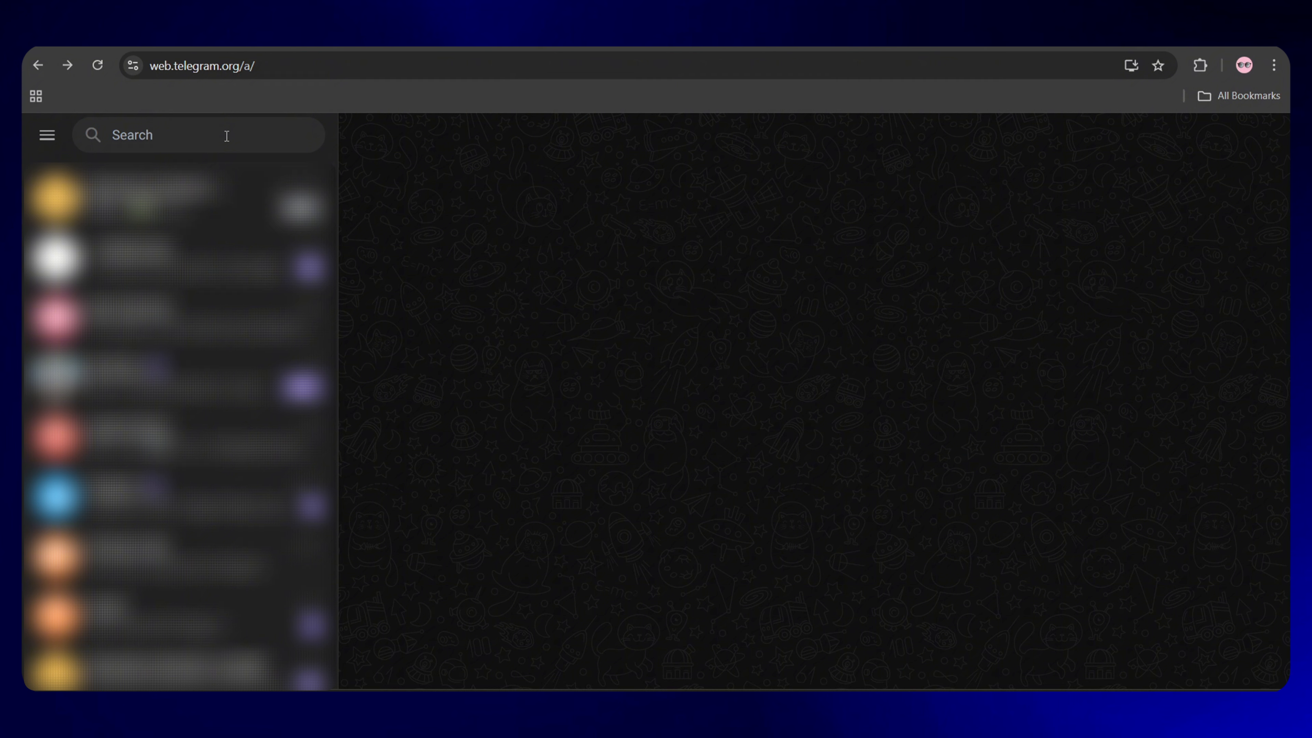
- Find the verified BotFather in Telegram Web and start a chat with it
click(181, 134)
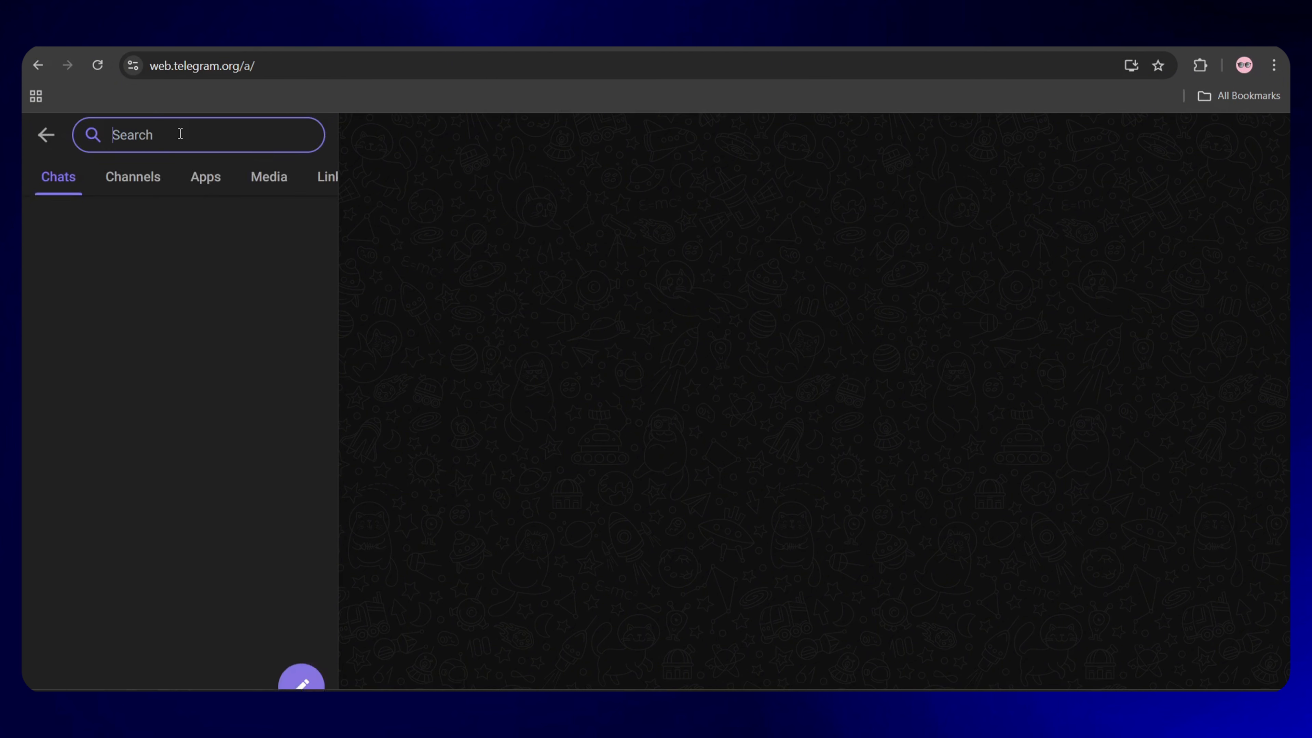
text(botfather)
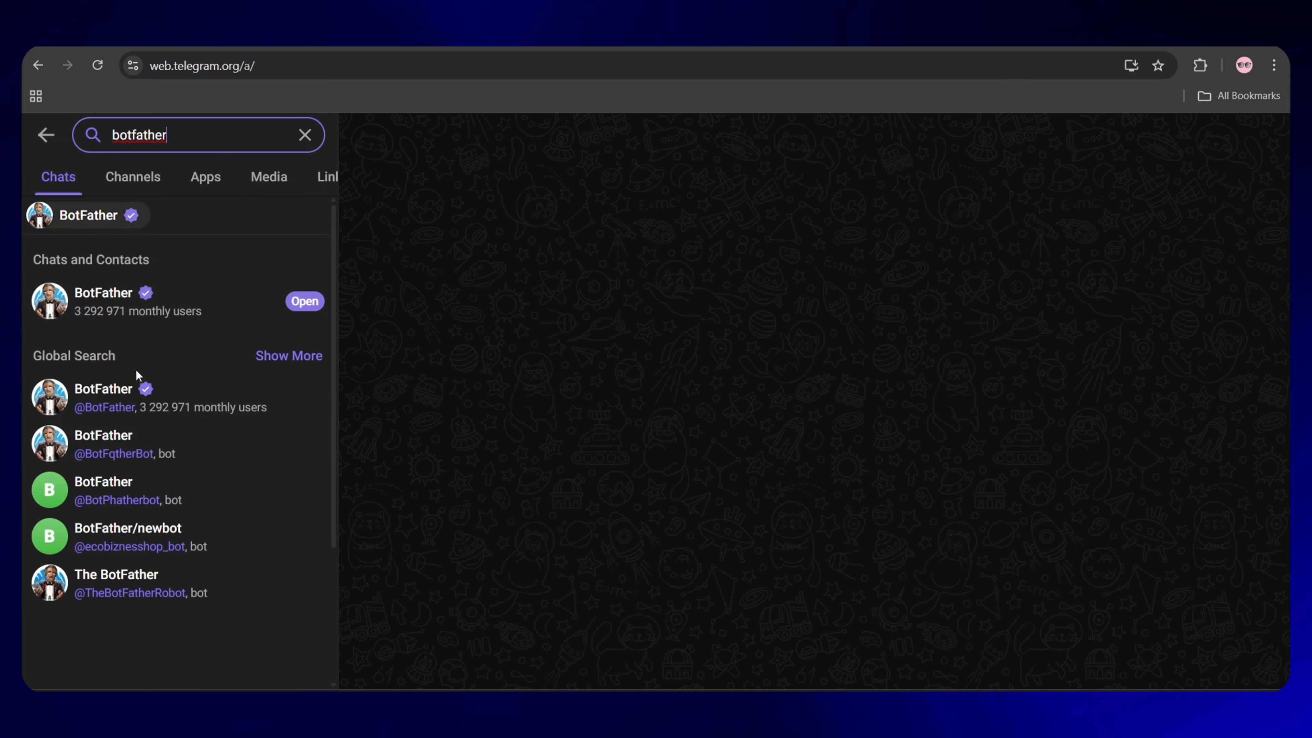
click(137, 406)
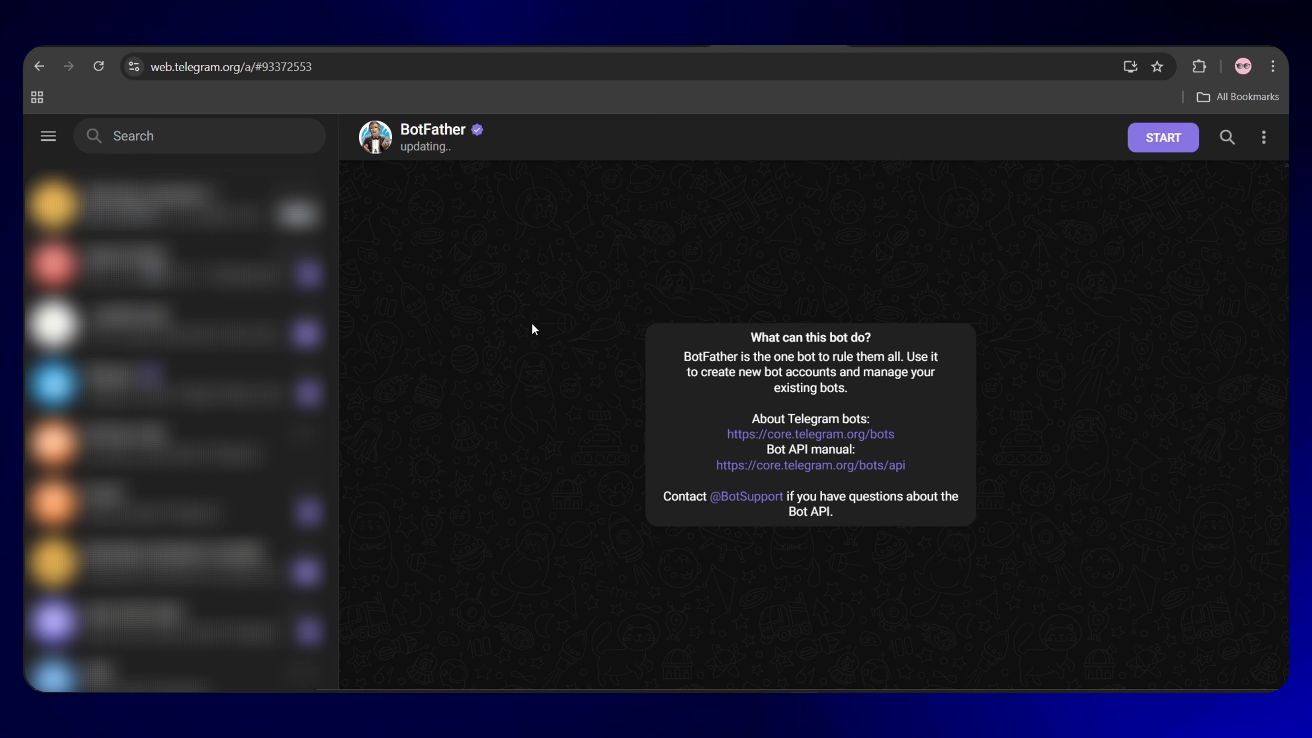
click(1163, 137)
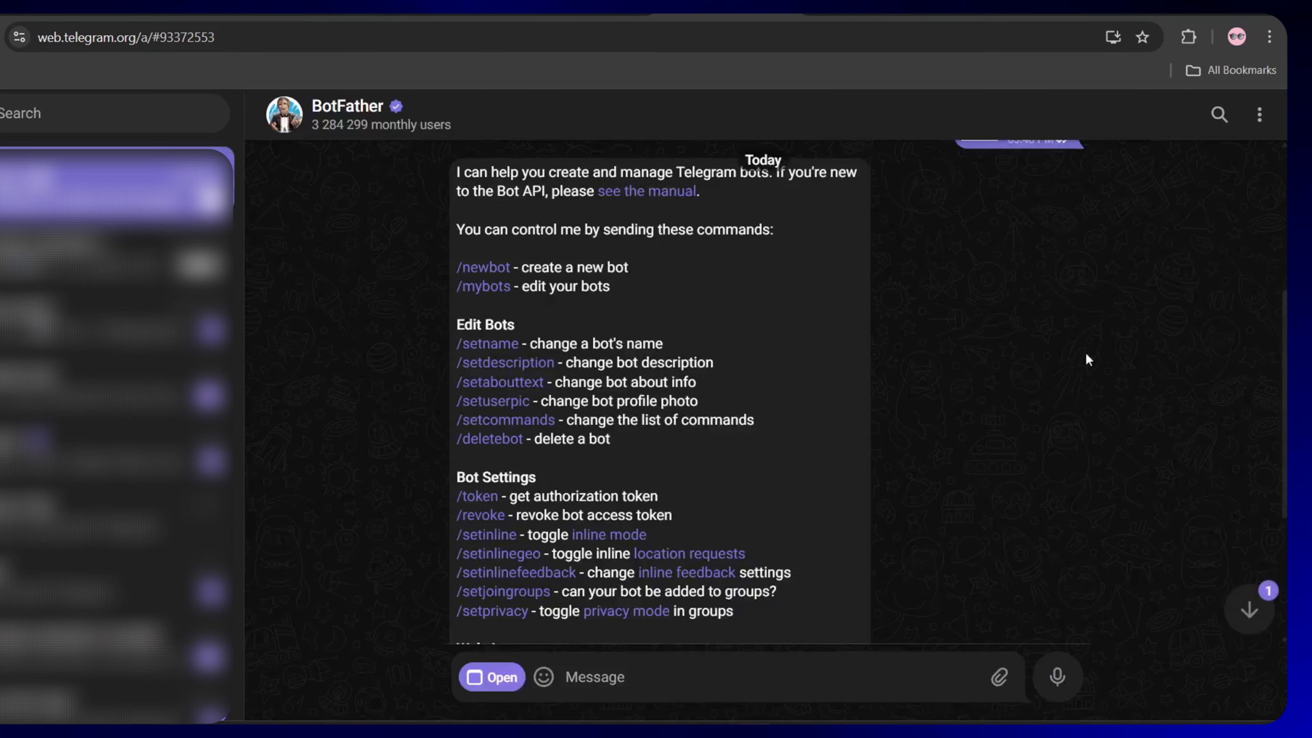
- Request a new bot from BotFather with /newbot and name it Quick Mail Bot
click(478, 280)
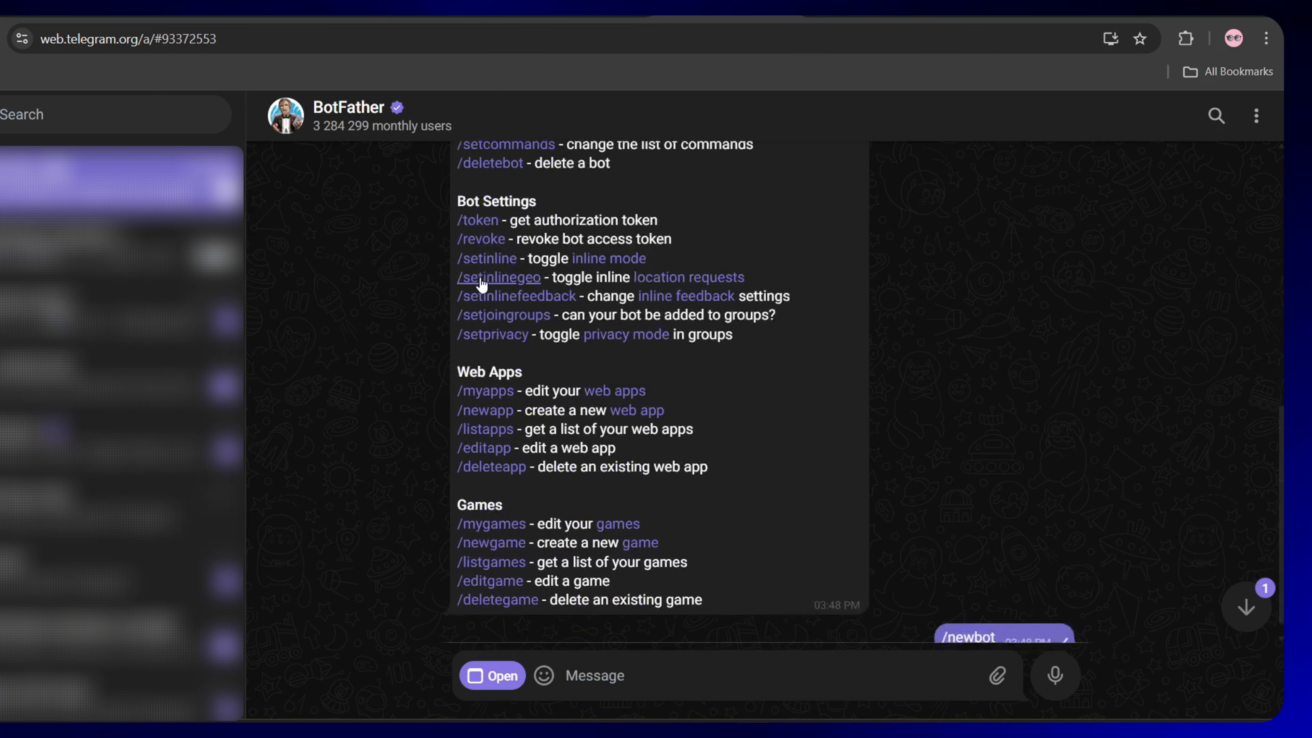
click(612, 676)
text(Q)
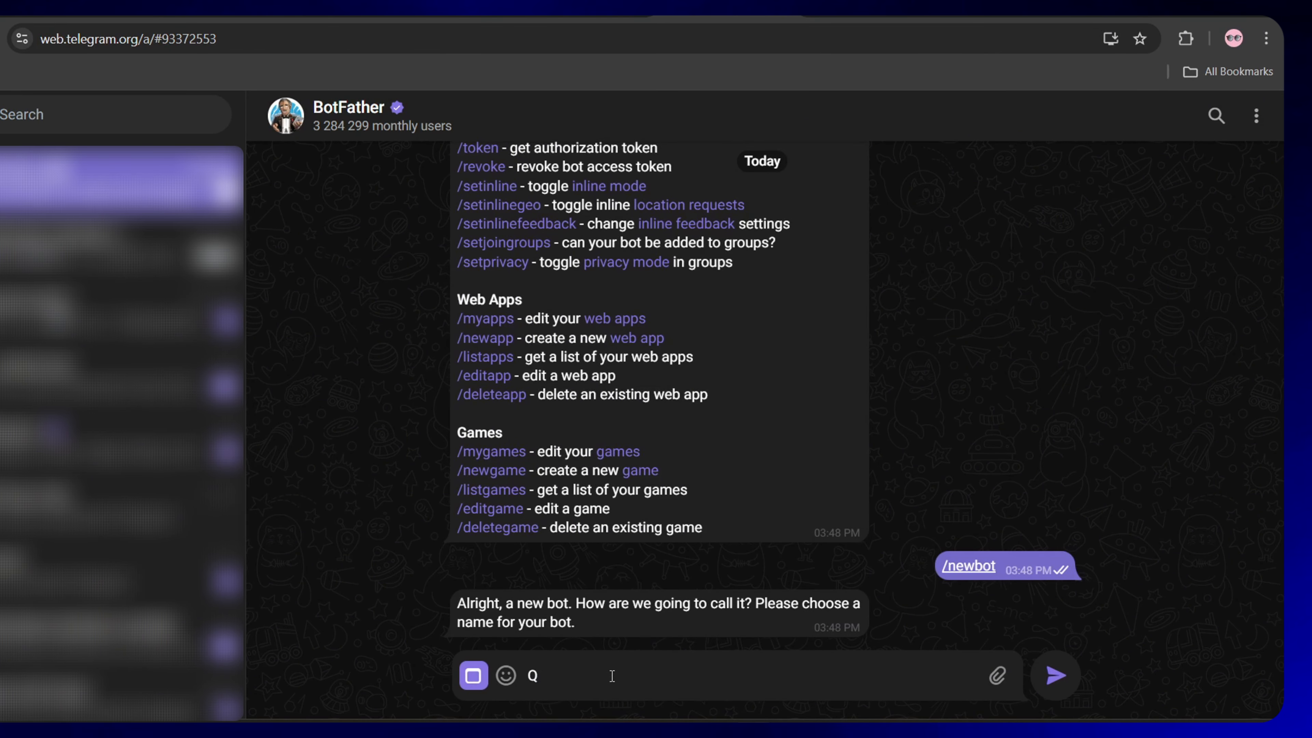
text(uick Mail Bot)
key(Return)
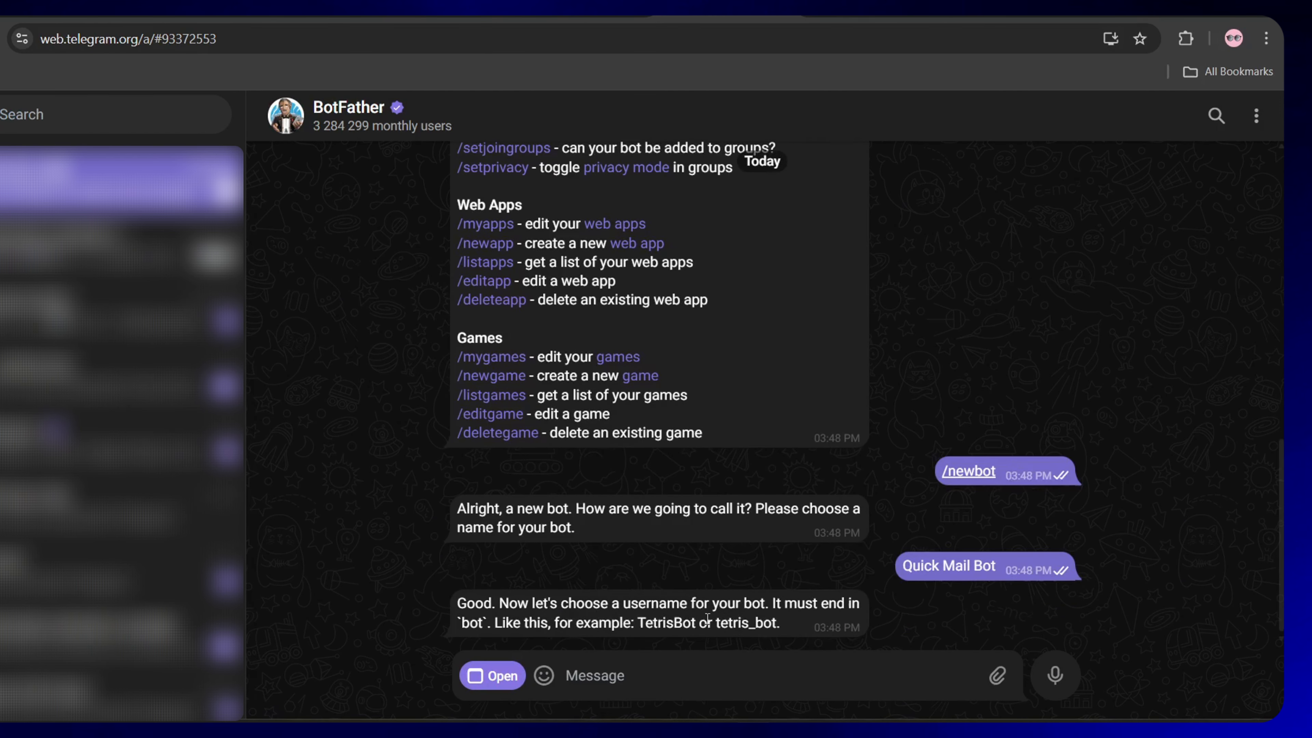
- Try to register the new bot under the usernames Quickmailbot and Quickmail_bot
text(Quickmailbot)
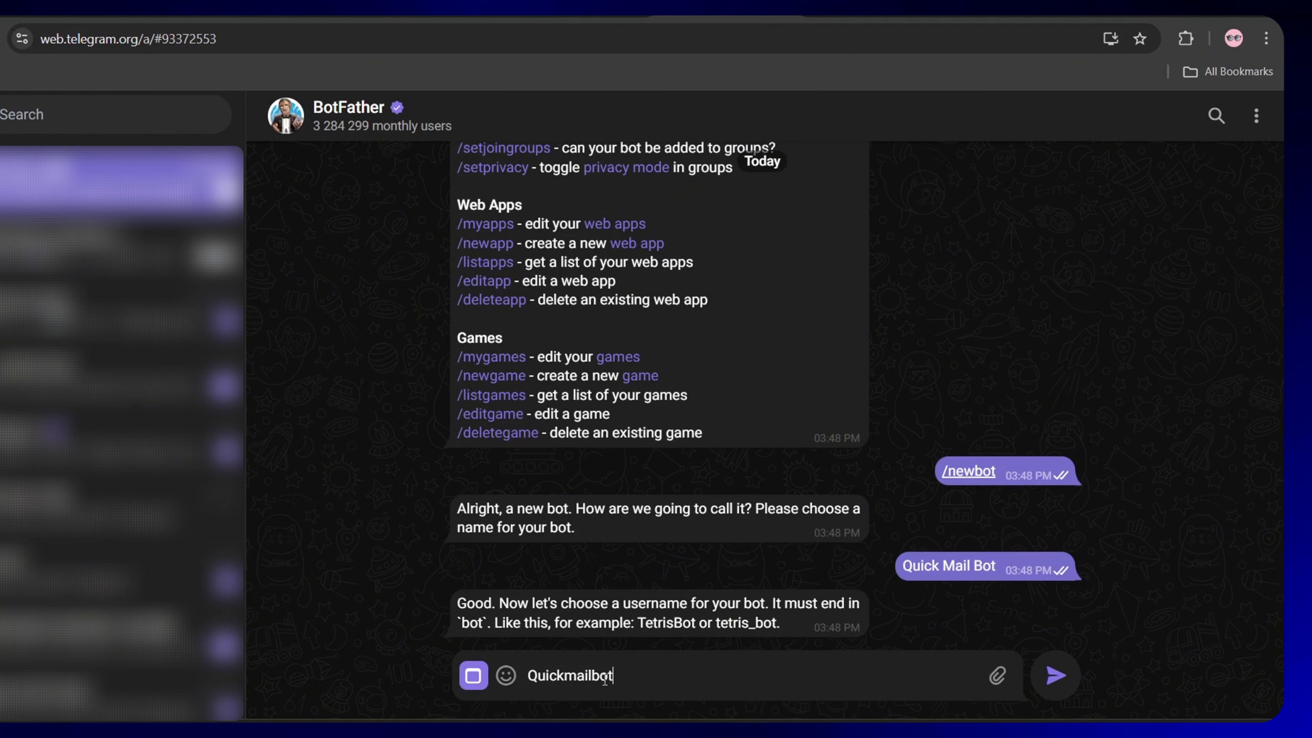
key(Return)
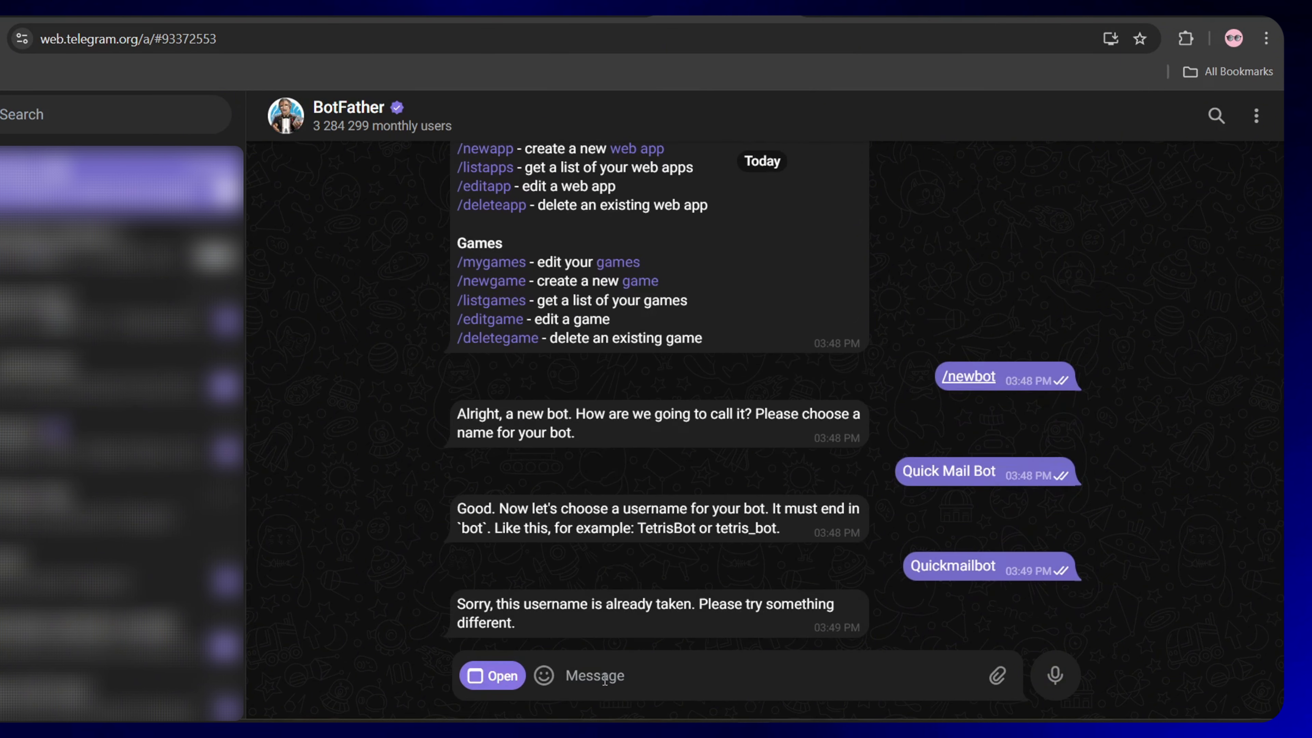
text(Quickmail_bot)
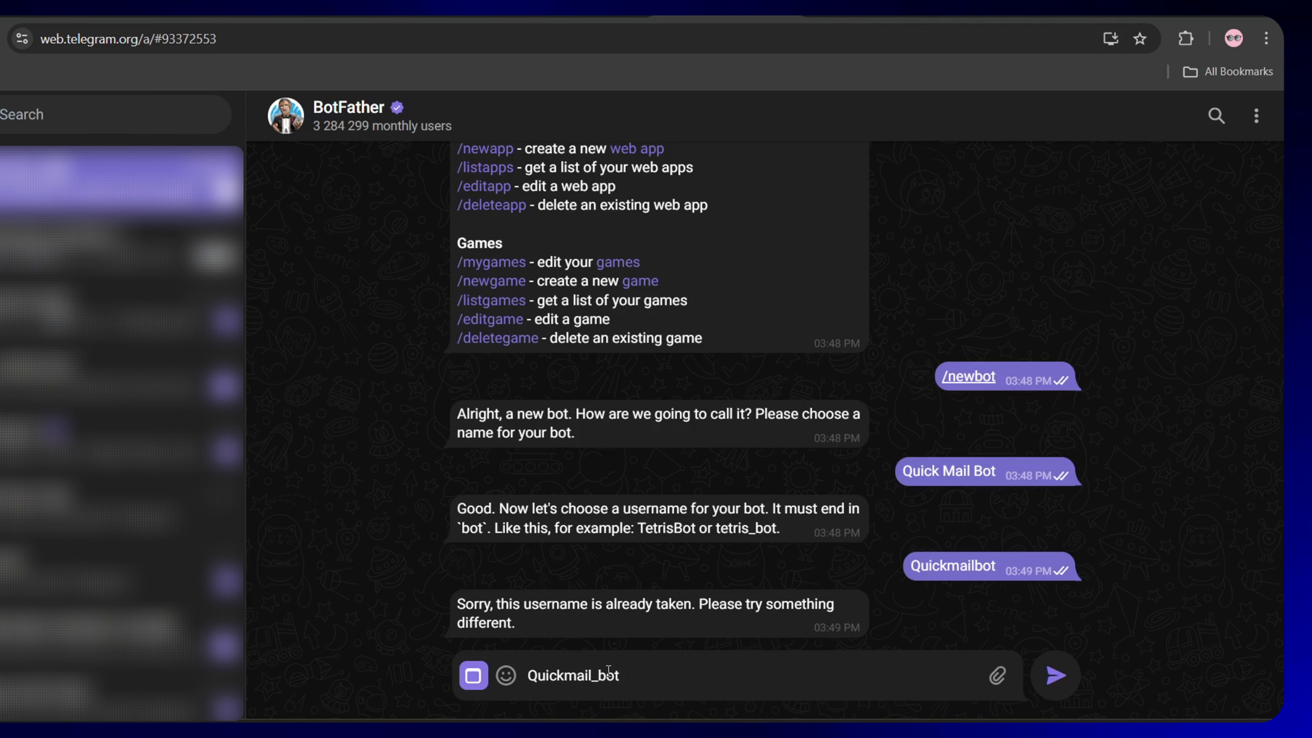
key(Return)
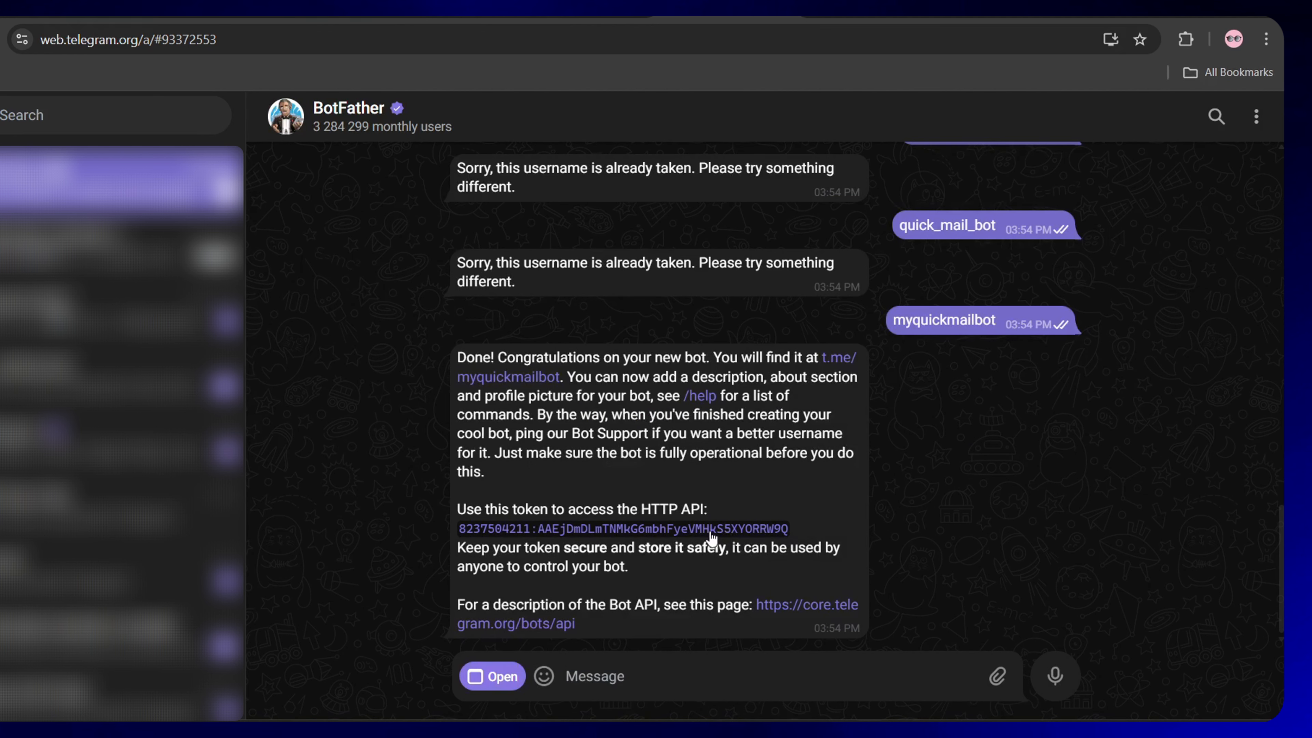
- Copy the bot's access token from BotFather and save it as a new Telegram credential for the "Send a text message" node
drag(801, 535, 458, 533)
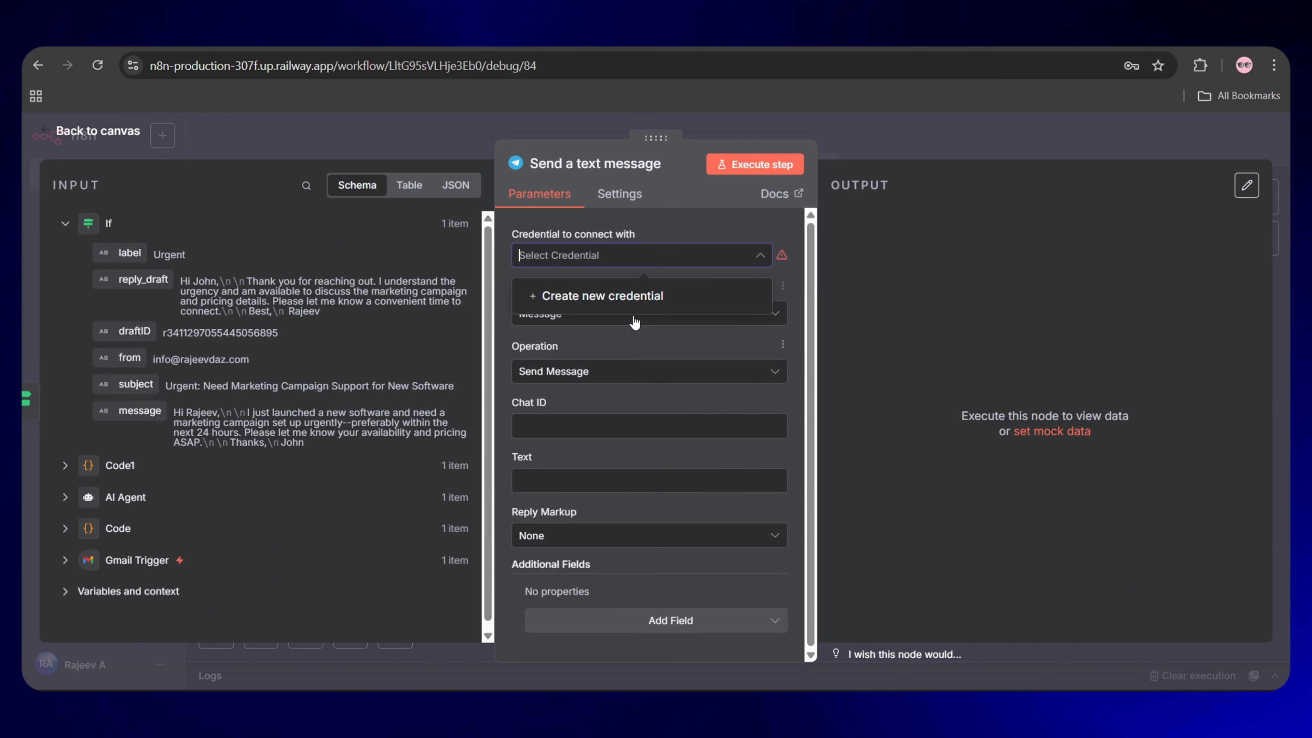
click(609, 301)
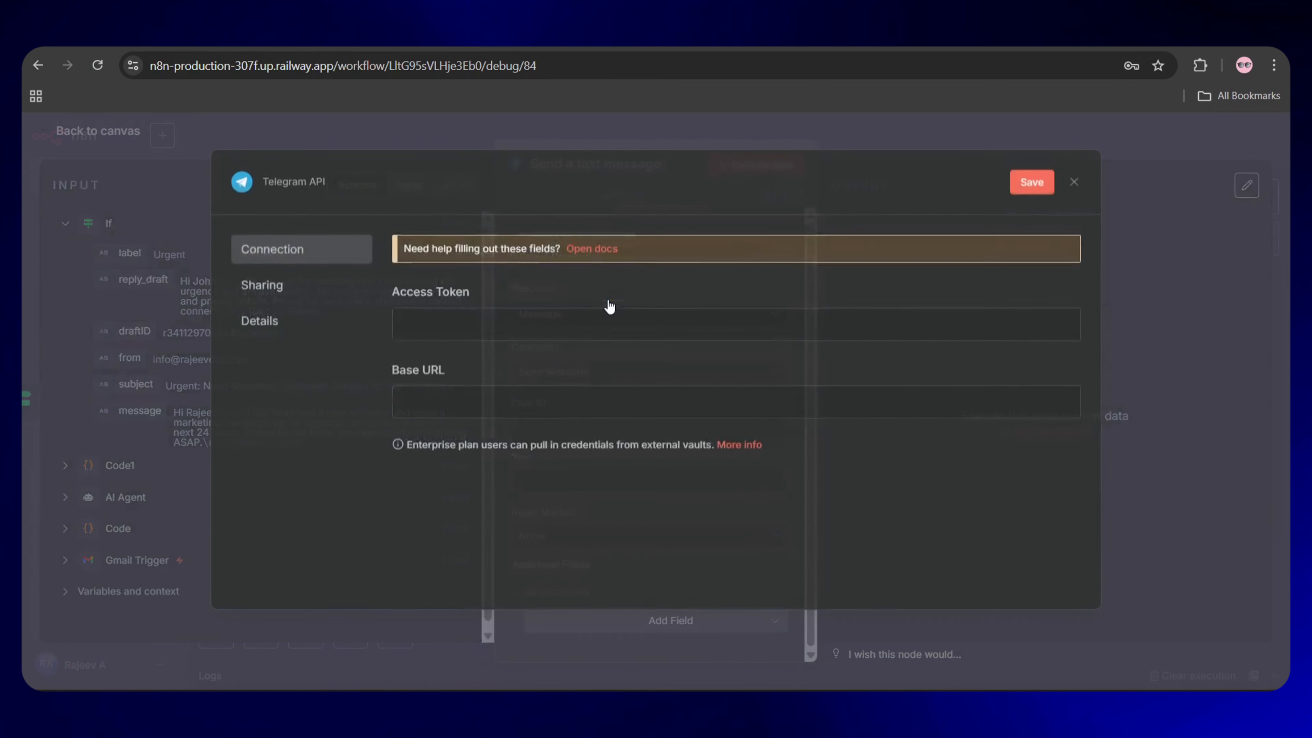
click(447, 337)
key(ctrl+v)
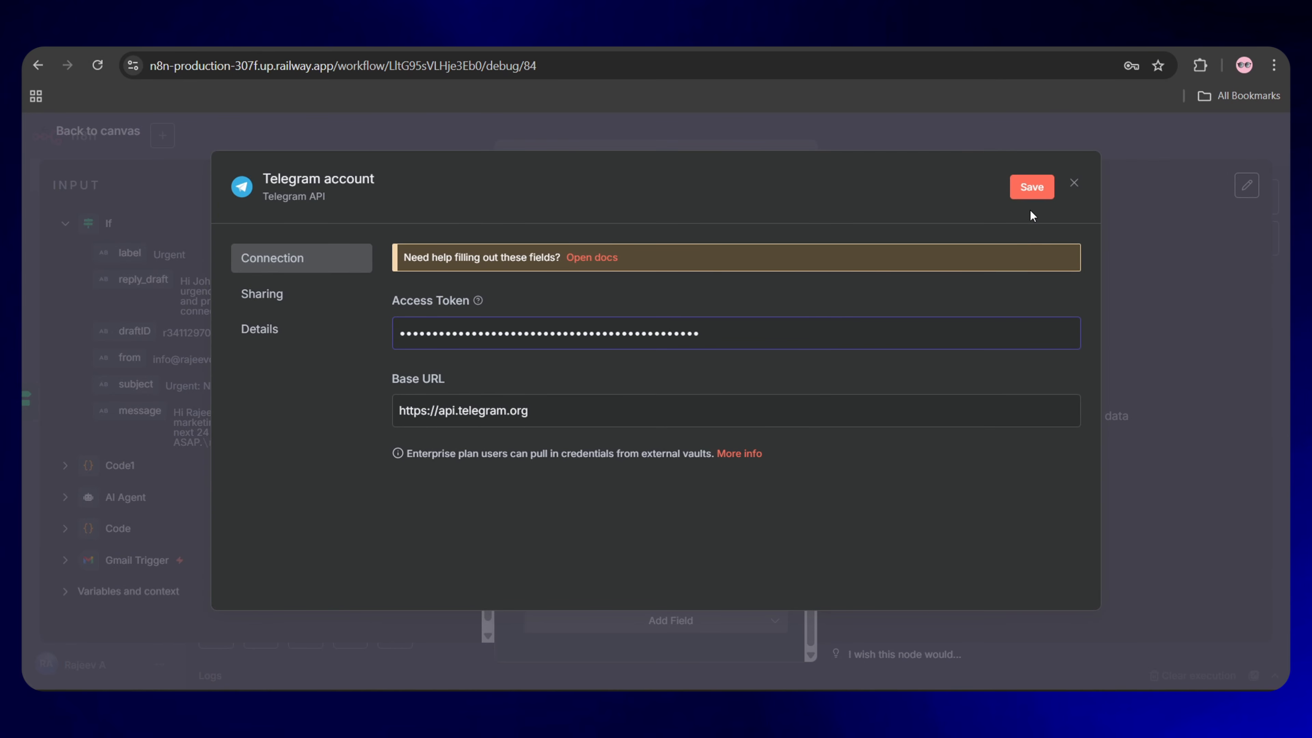
click(1032, 188)
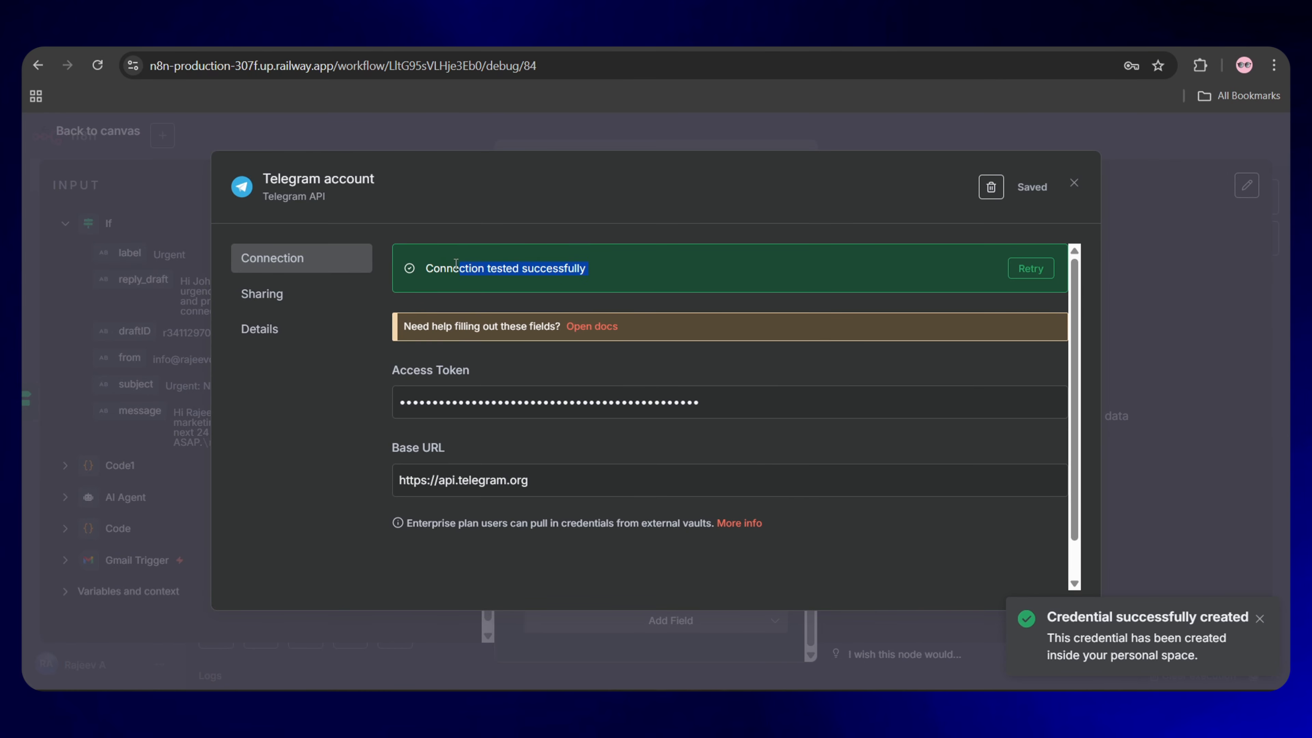
click(1074, 184)
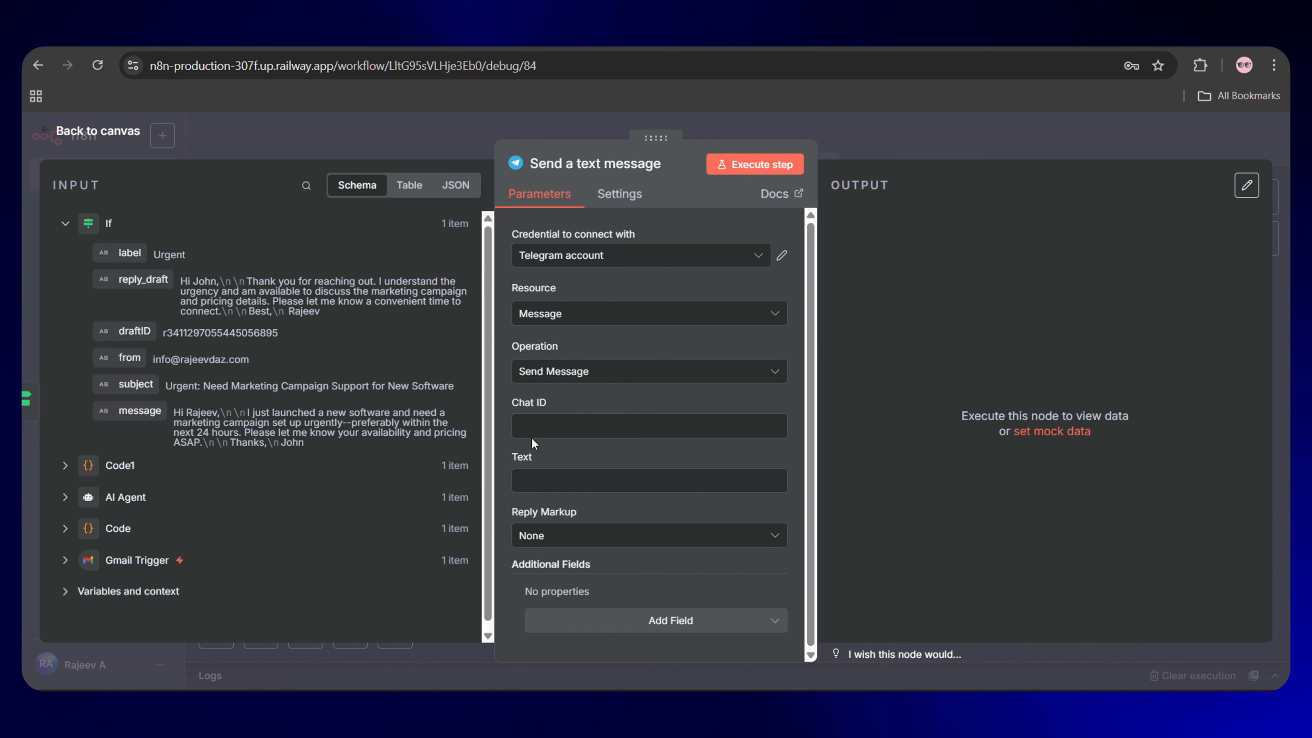
- Add a Telegram Trigger node that fires on messages to the separate workflow "My workflow 2"
click(530, 424)
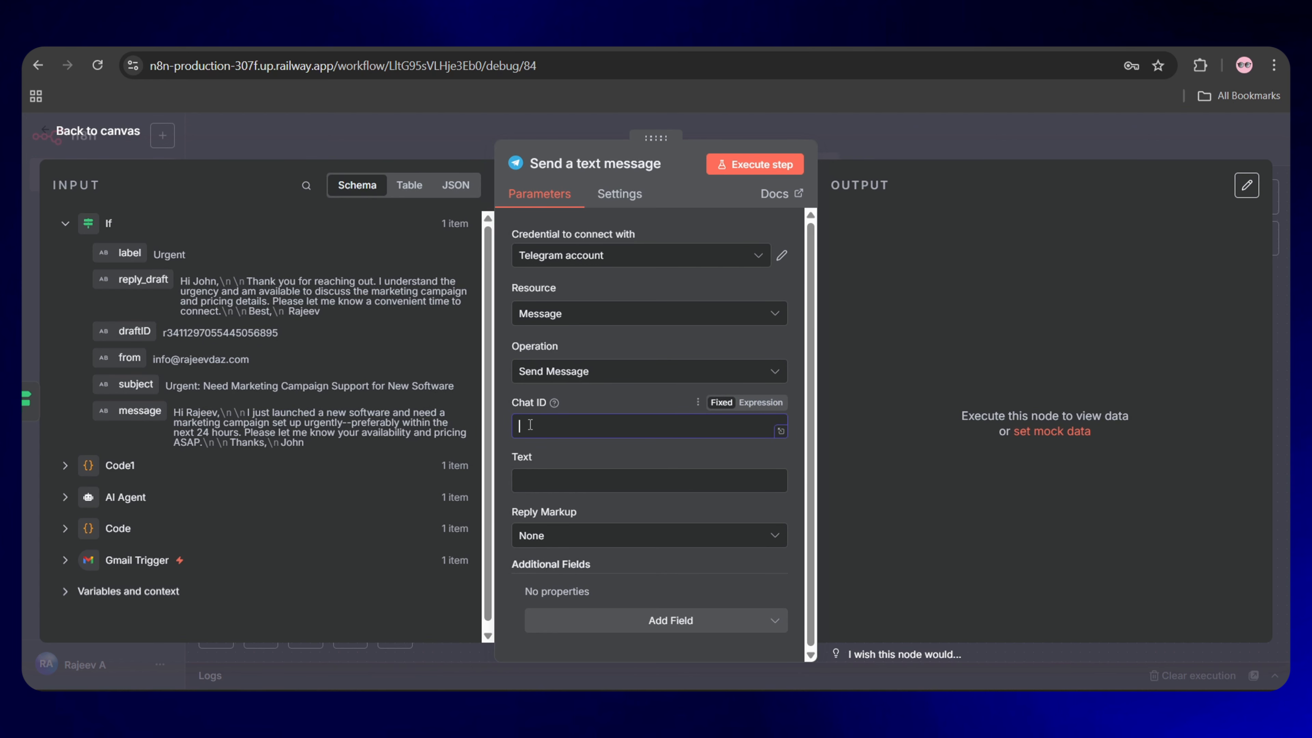
mouse_move(555, 407)
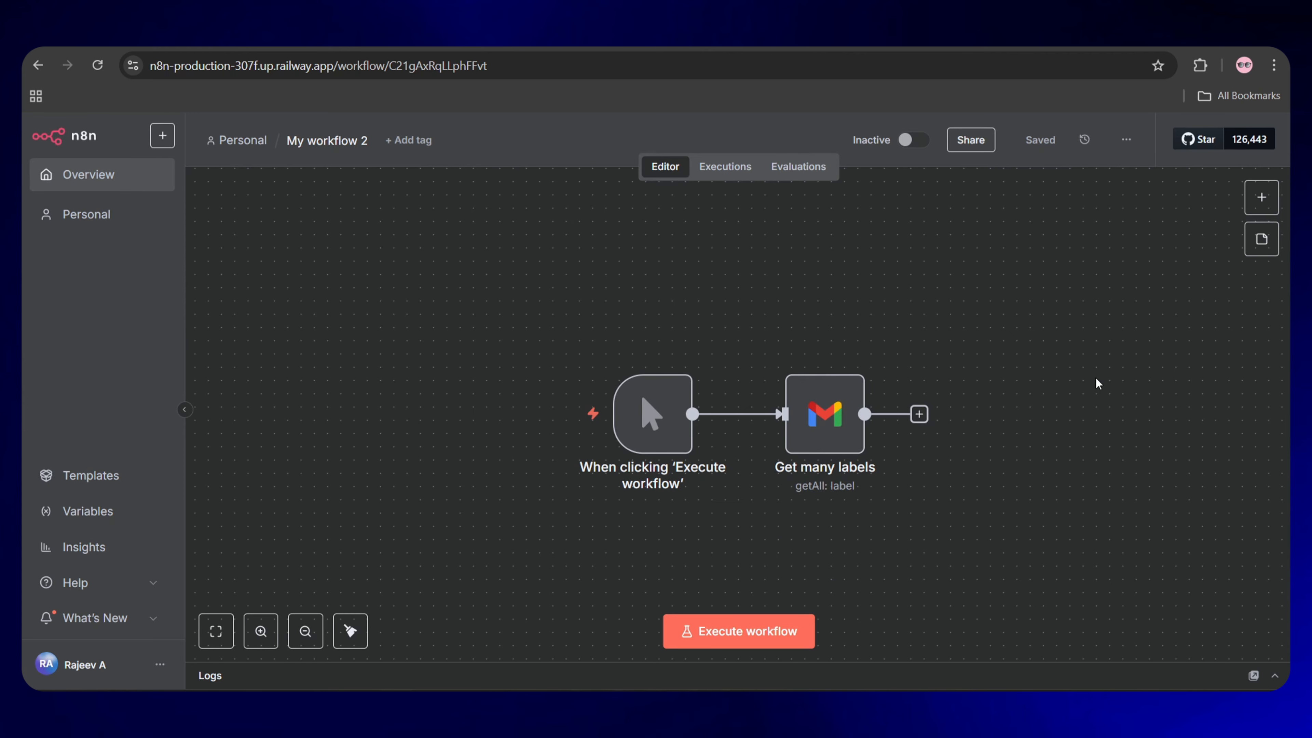
click(98, 67)
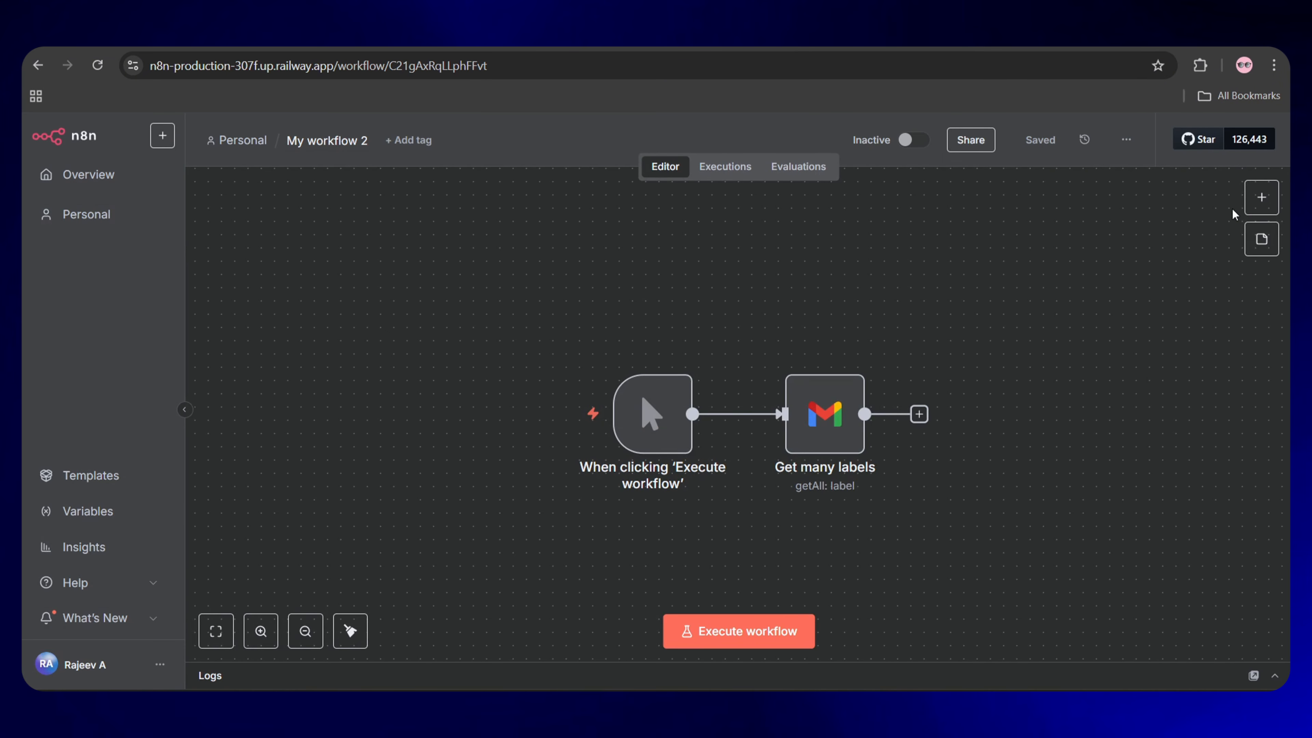
click(1261, 197)
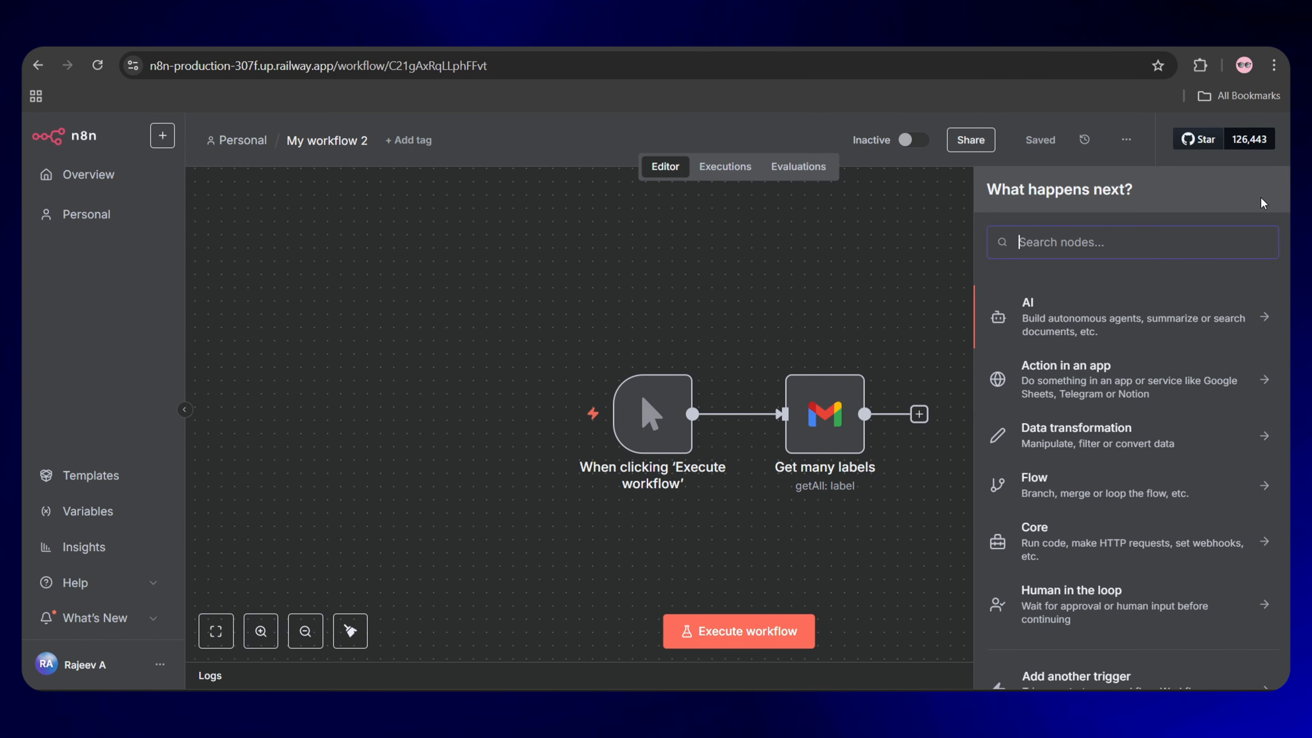
text(teleg)
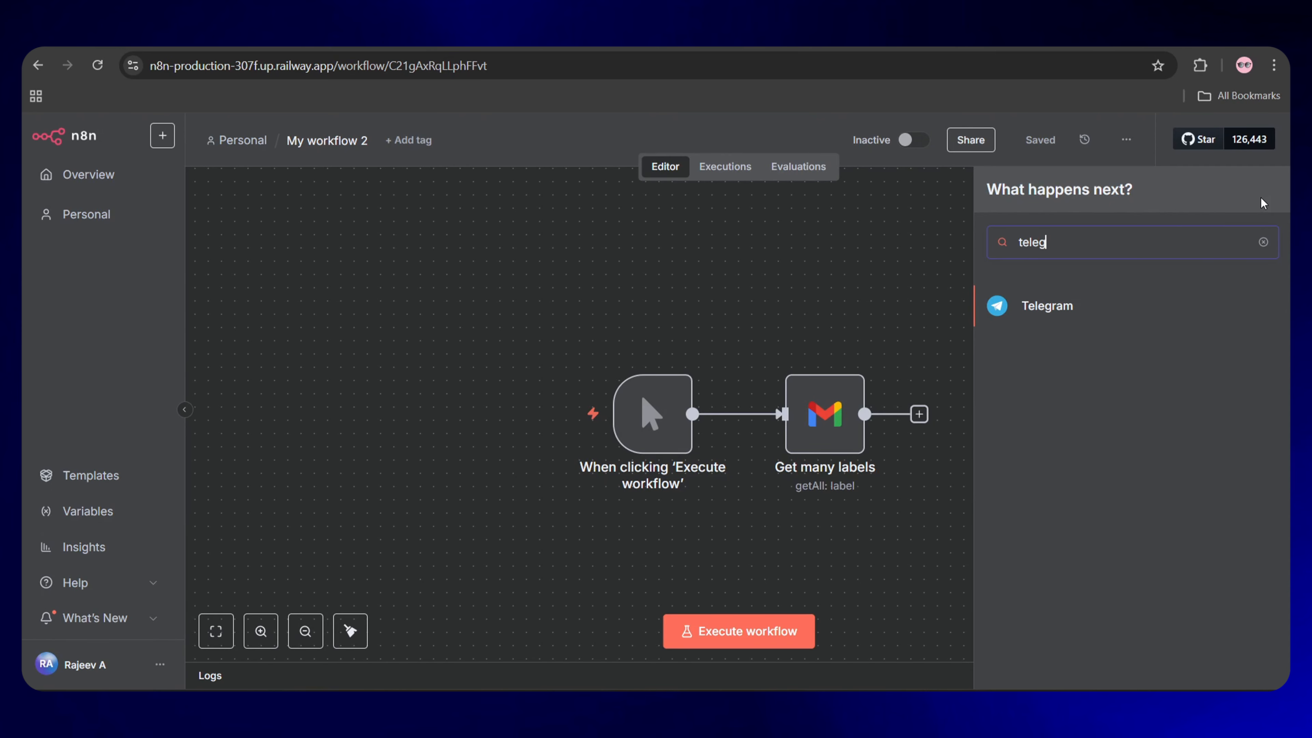
click(1046, 311)
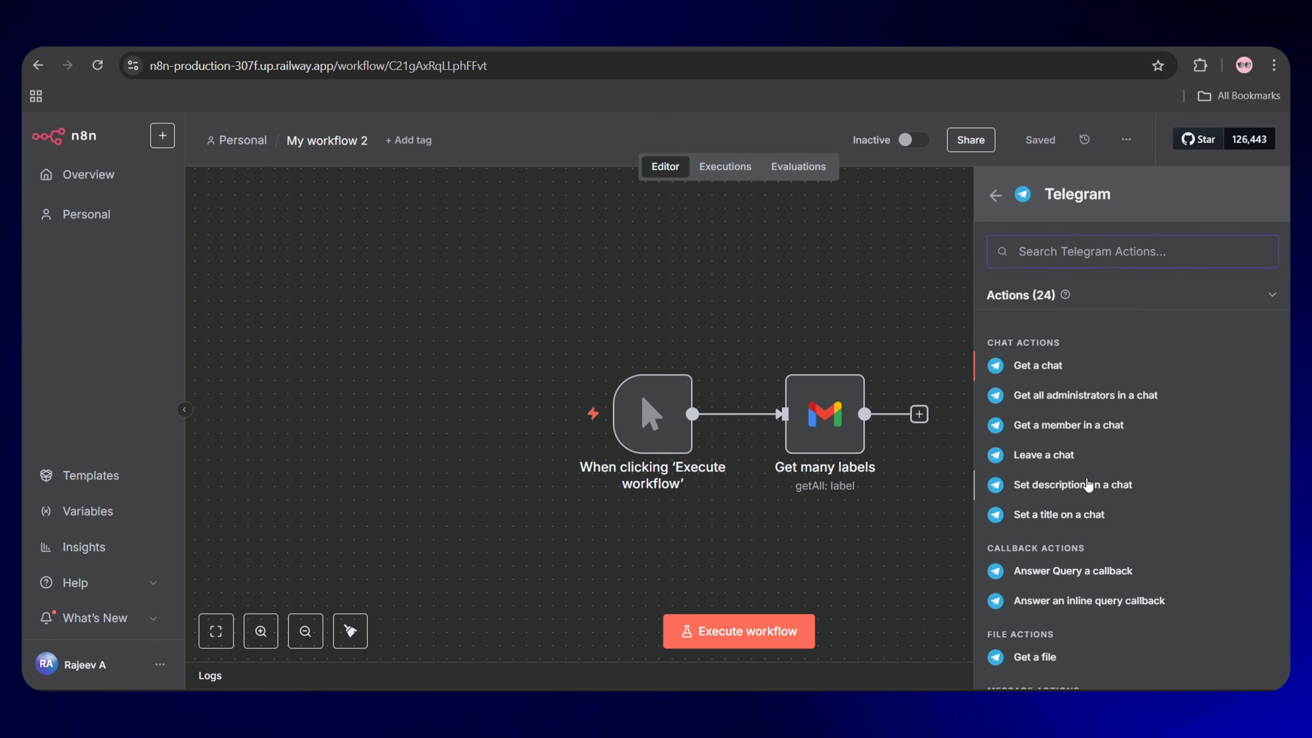
scroll(1085, 595, down, 5)
scroll(1090, 667, down, 5)
click(1050, 574)
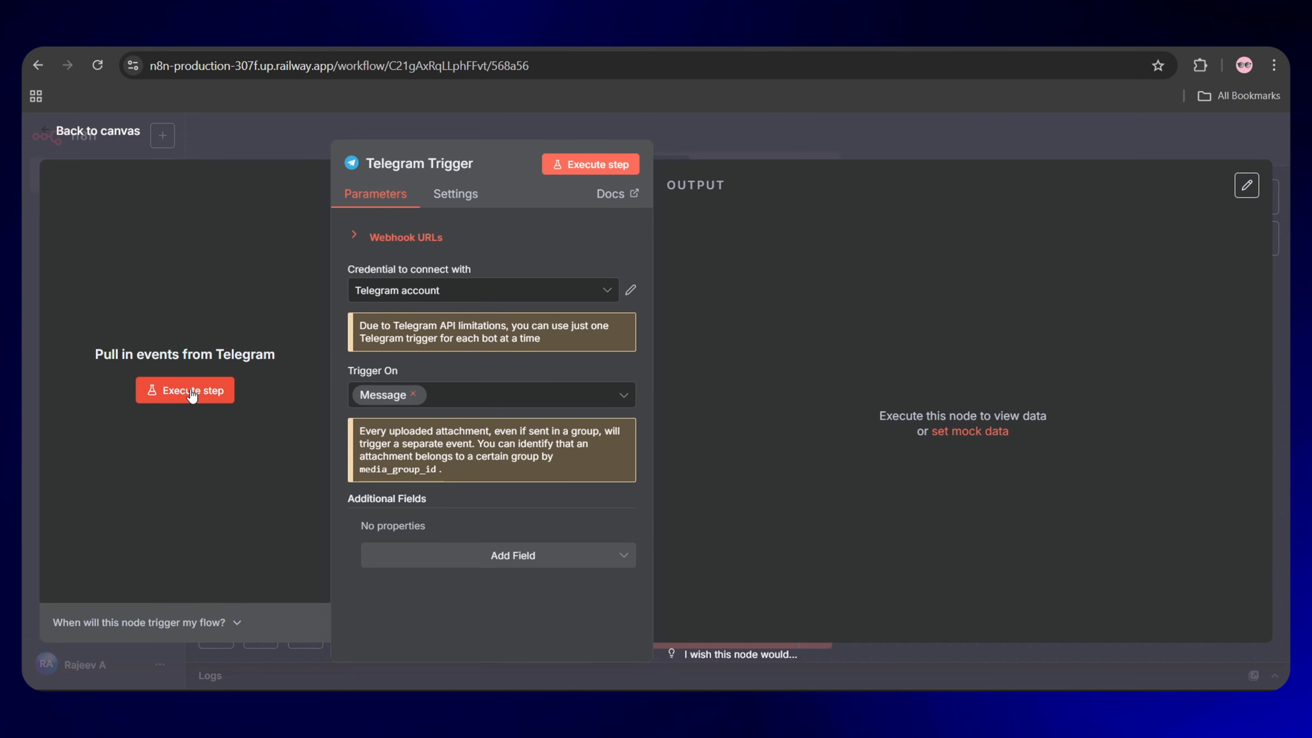
- Capture the chat ID by running the Telegram Trigger while starting Quick Mail Bot, and enter it as the "Send a text message" node's Chat ID
click(192, 392)
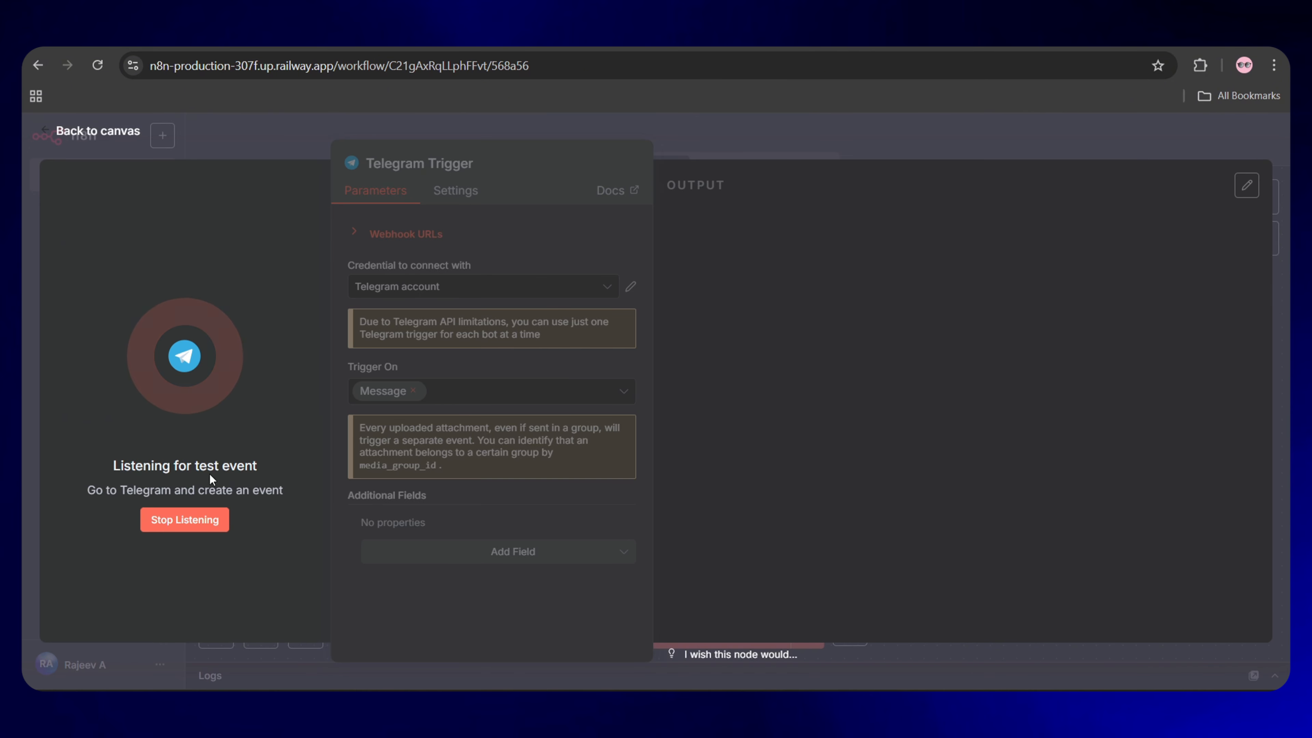
click(1063, 35)
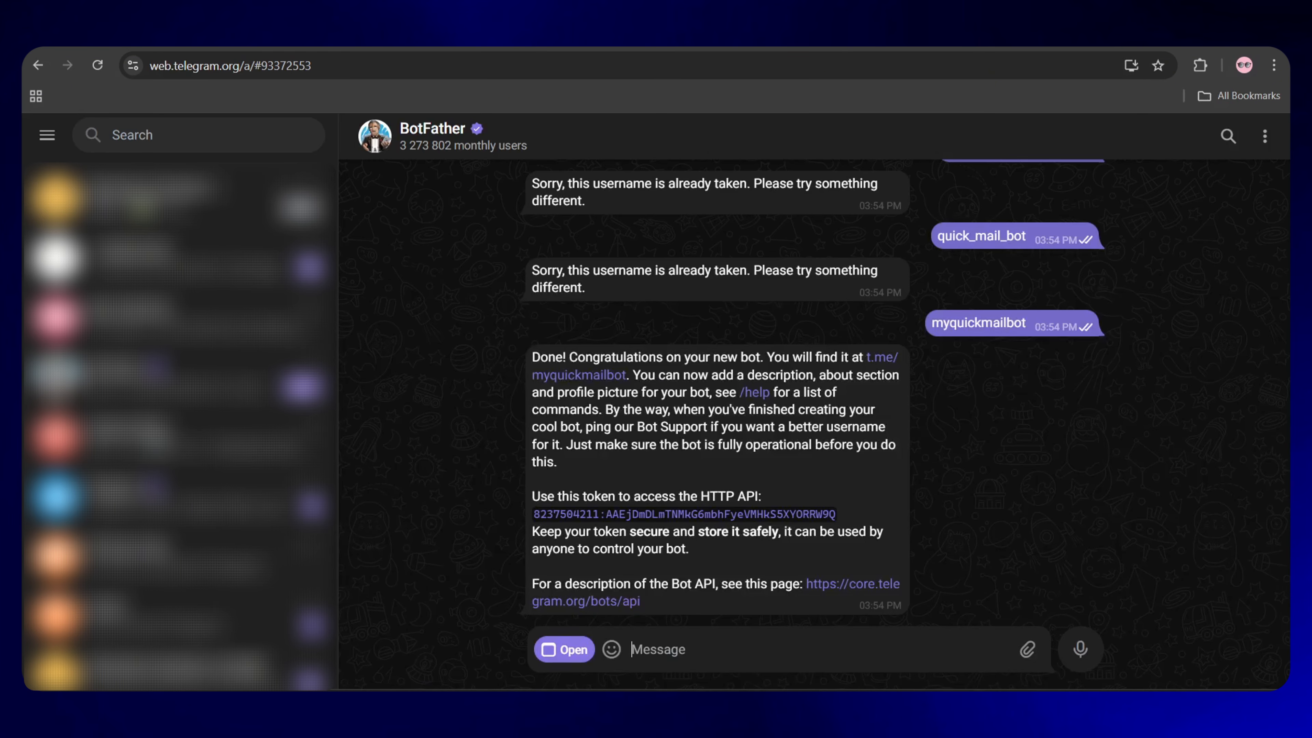
click(575, 376)
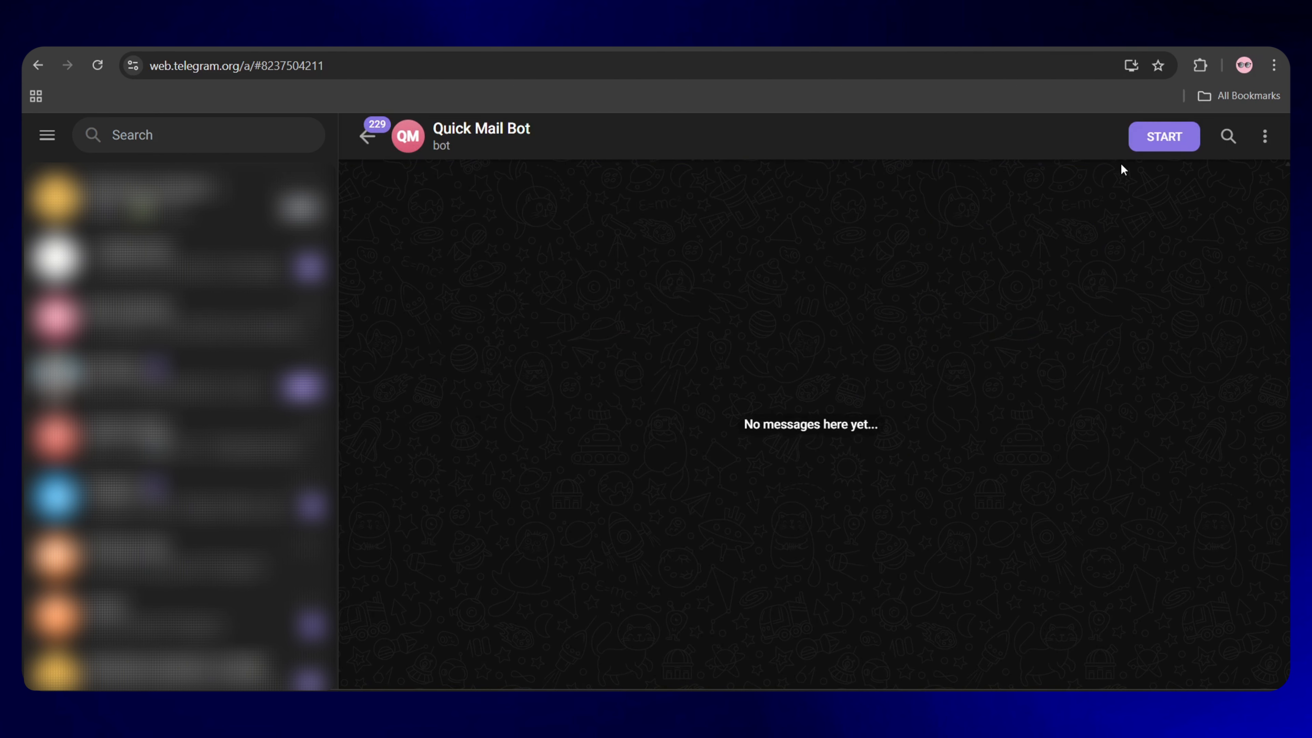
click(1164, 137)
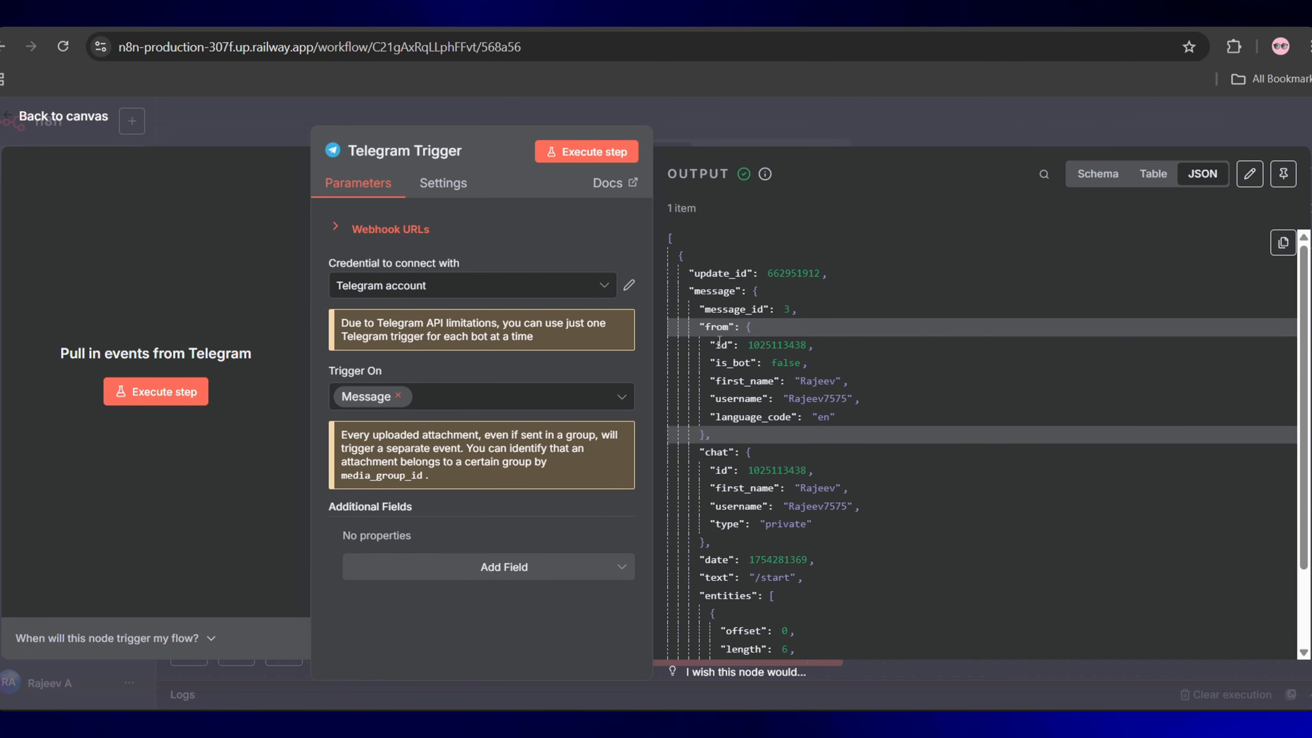
drag(748, 345, 803, 345)
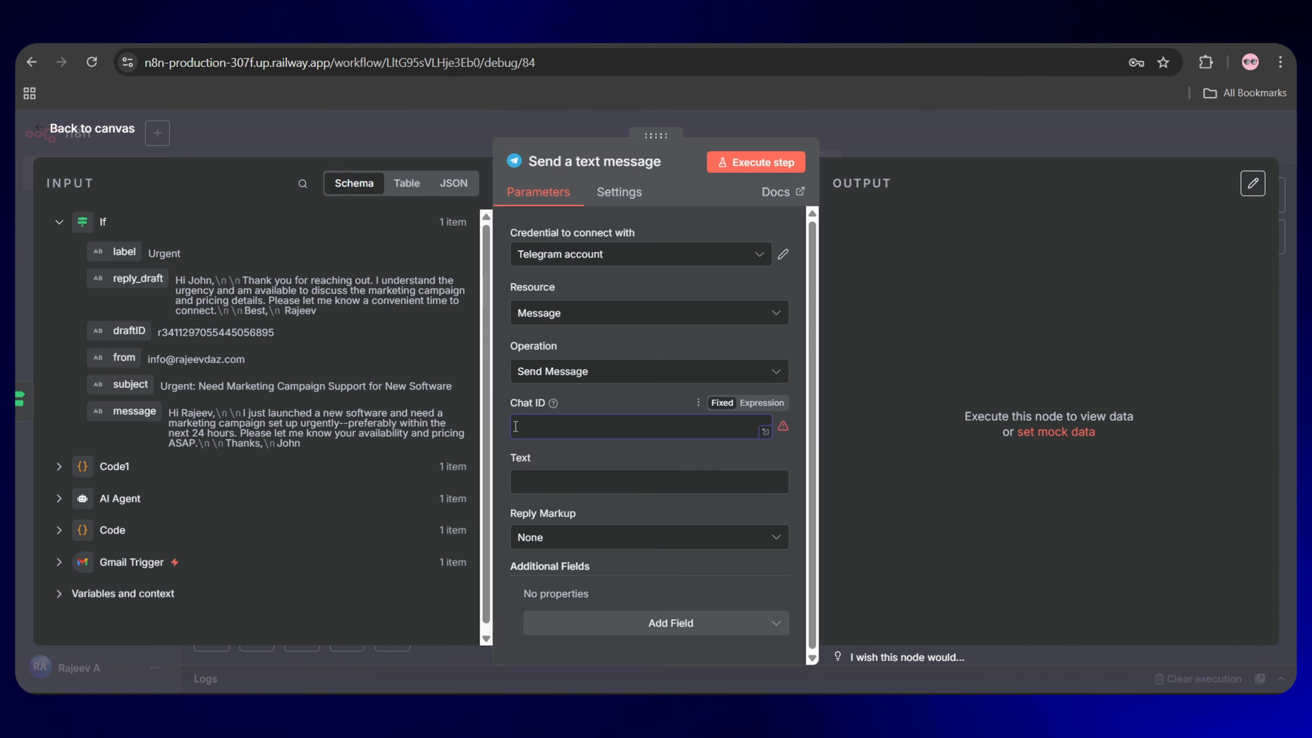
key(ctrl+v)
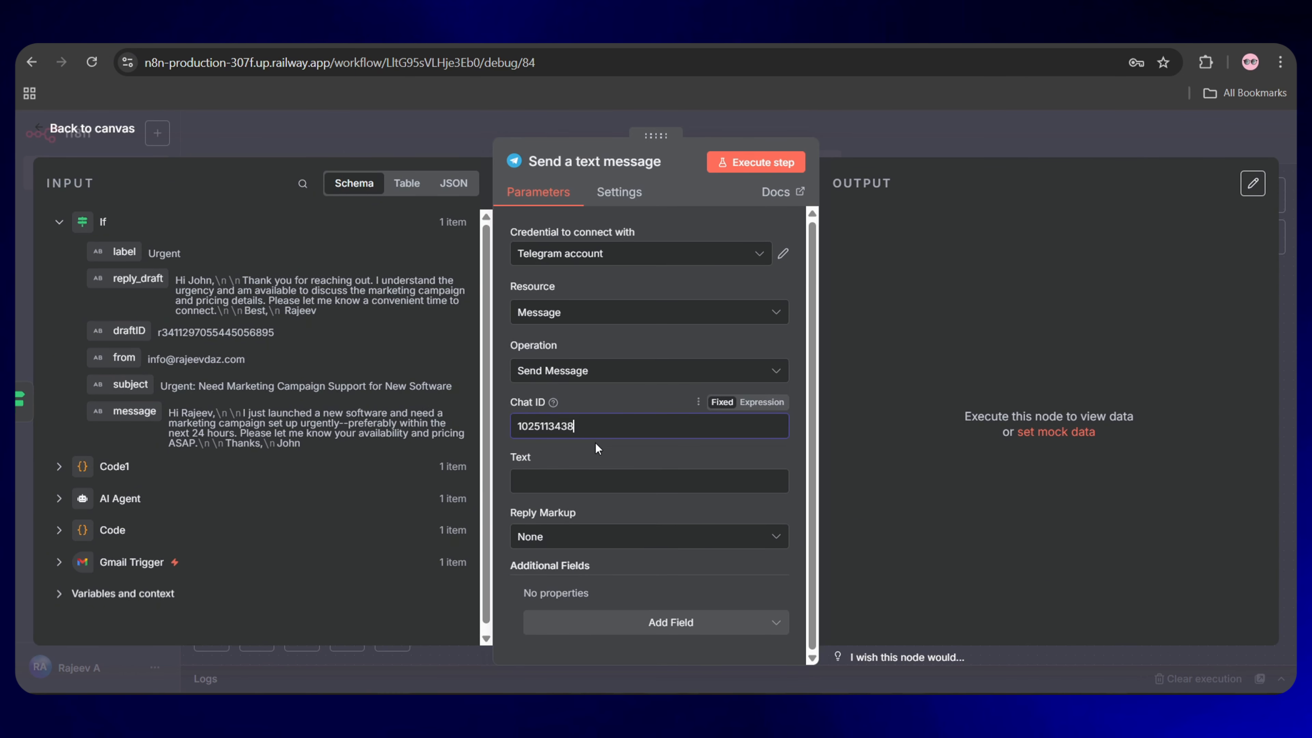
- Start the message text as an expression with the heading "New Email 📧" and a "*From:*" line mapped to the from field
click(598, 480)
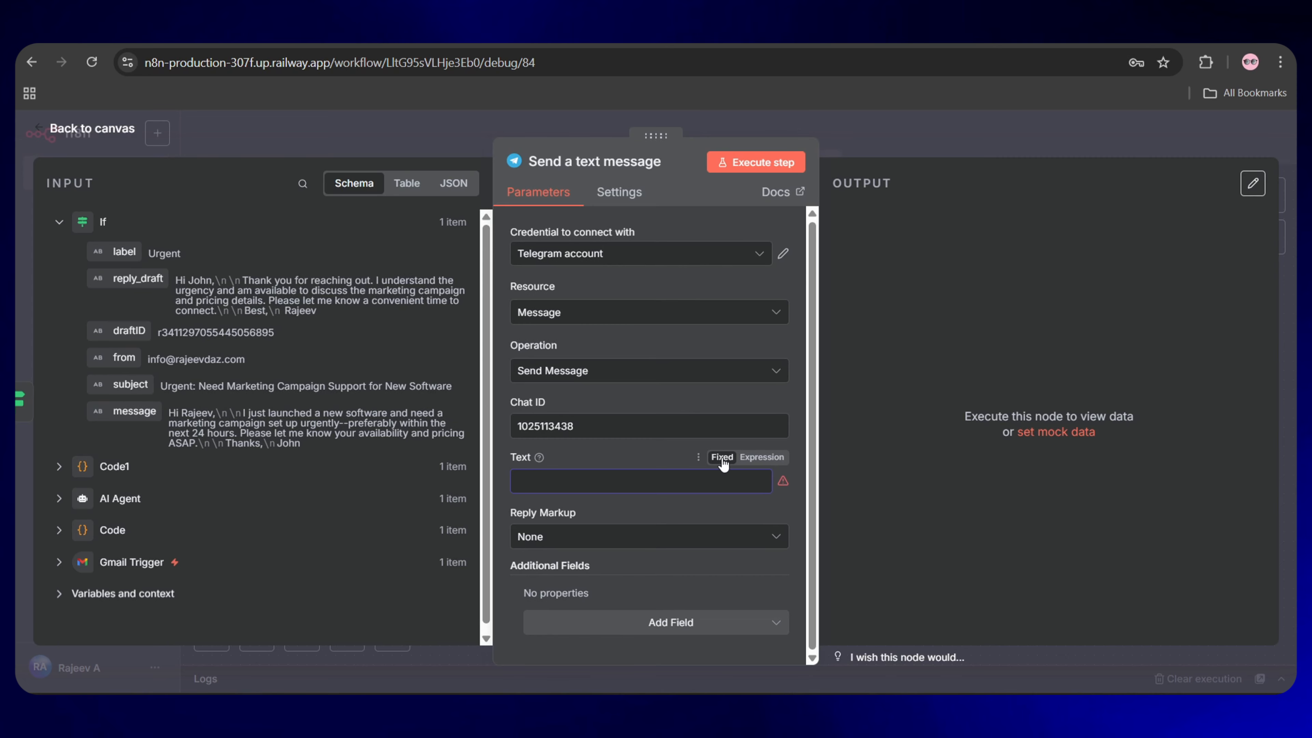
click(756, 463)
click(779, 491)
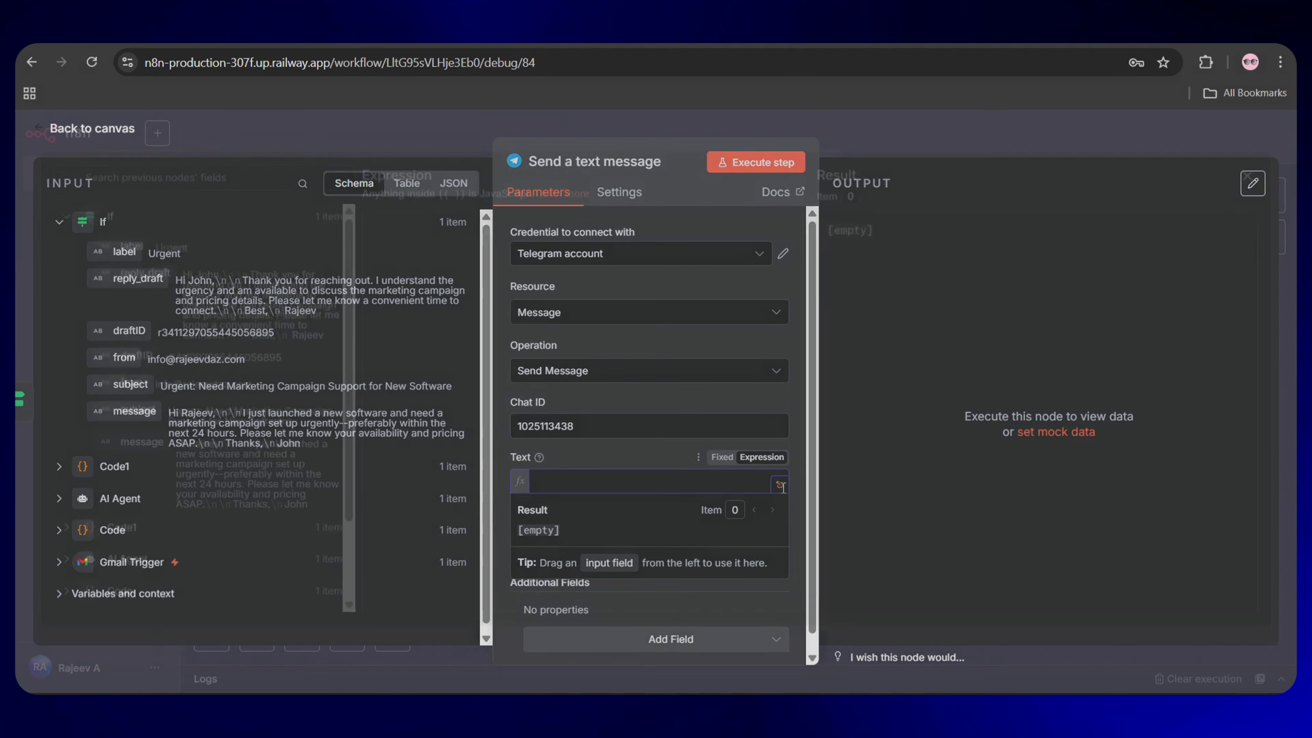
text(New Email 📧)
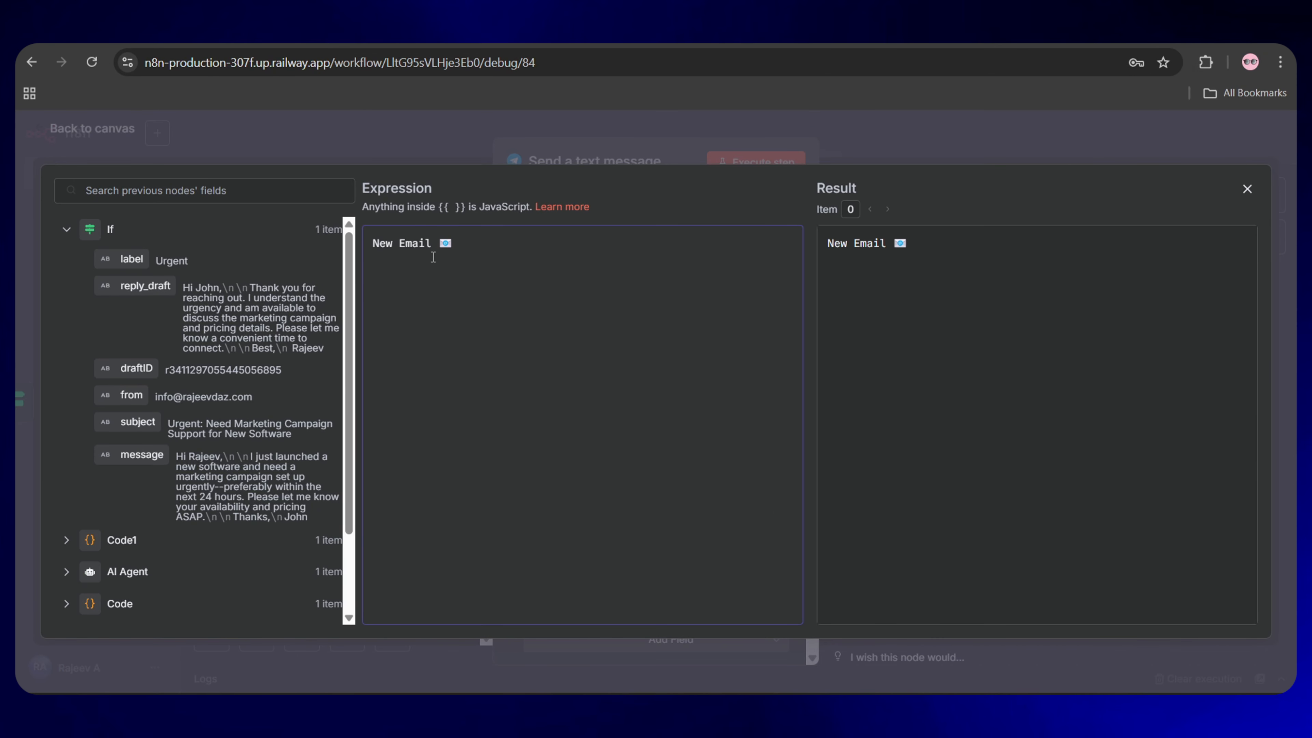
key(Return)
key(Return)
text(*From:*)
drag(122, 395, 429, 274)
- Add "*Subject:*" and "*Message:*" lines to the message text, mapped to the subject and message fields
key(Return)
text(*S)
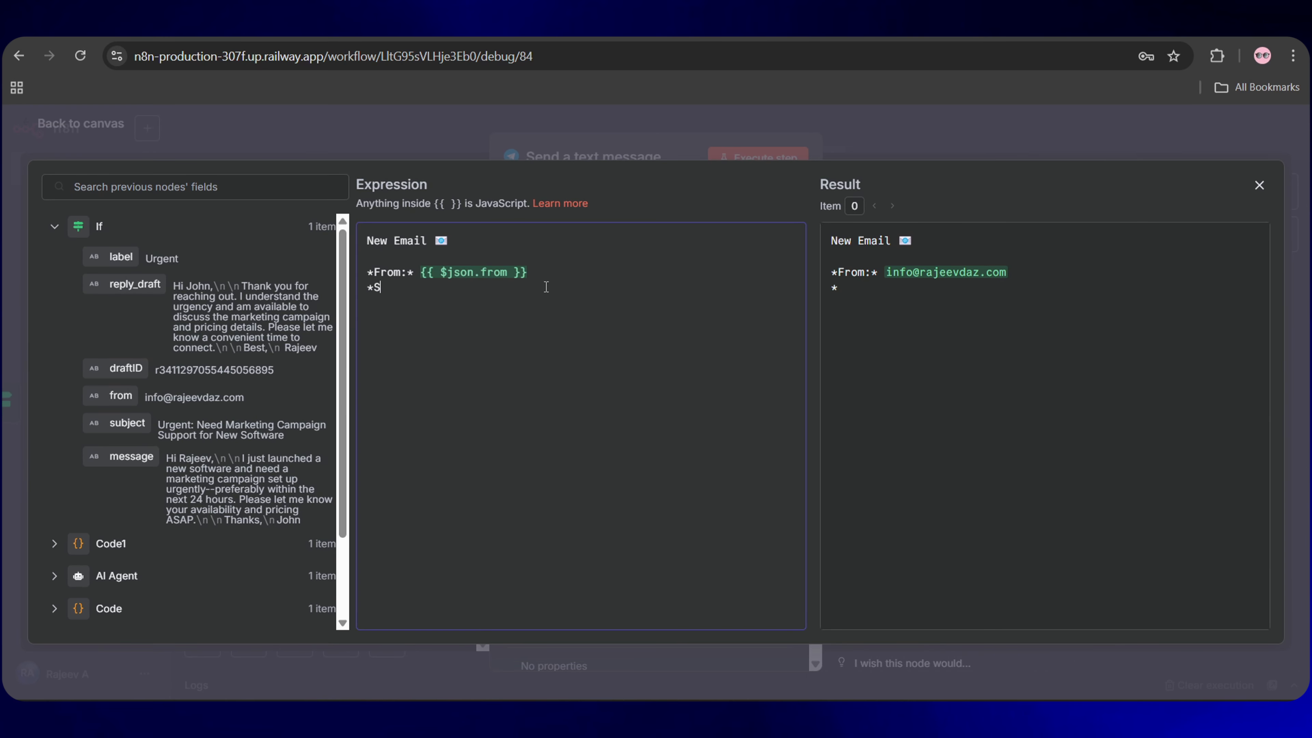
text(ubject:*)
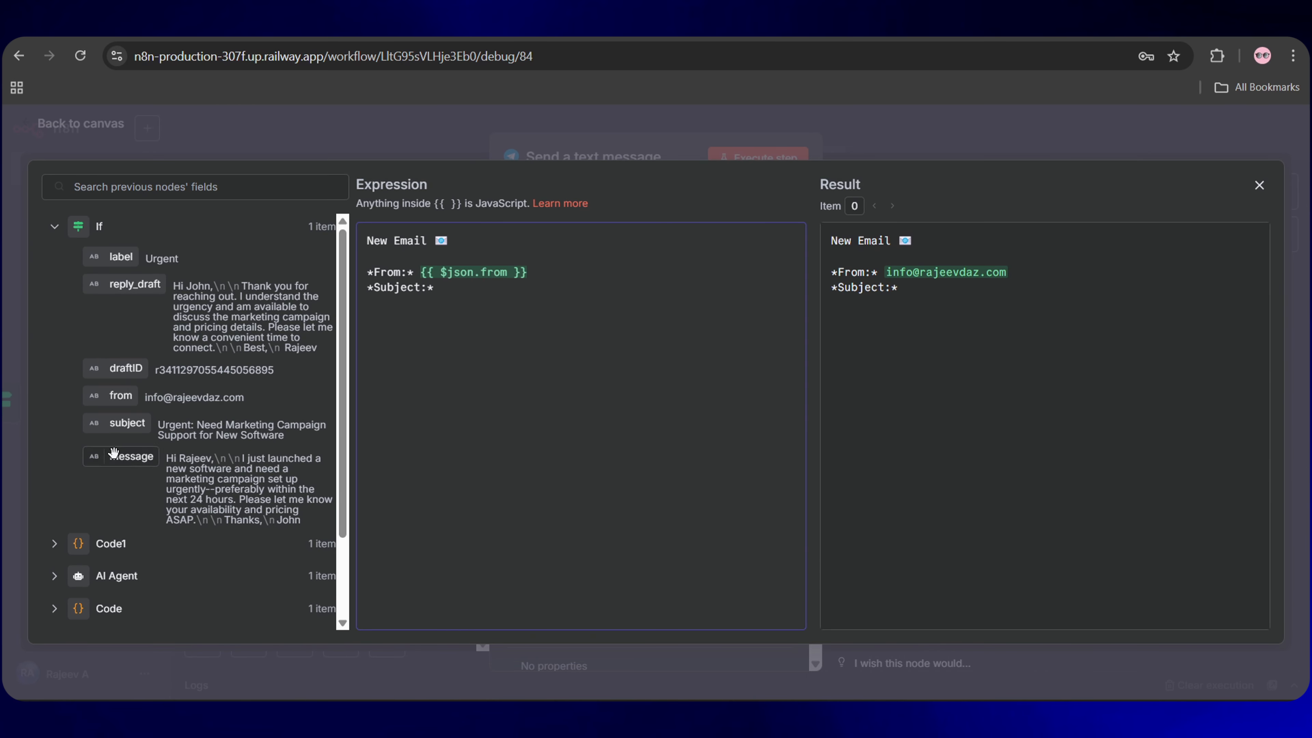
drag(124, 423, 439, 287)
key(Return)
text(*Message)
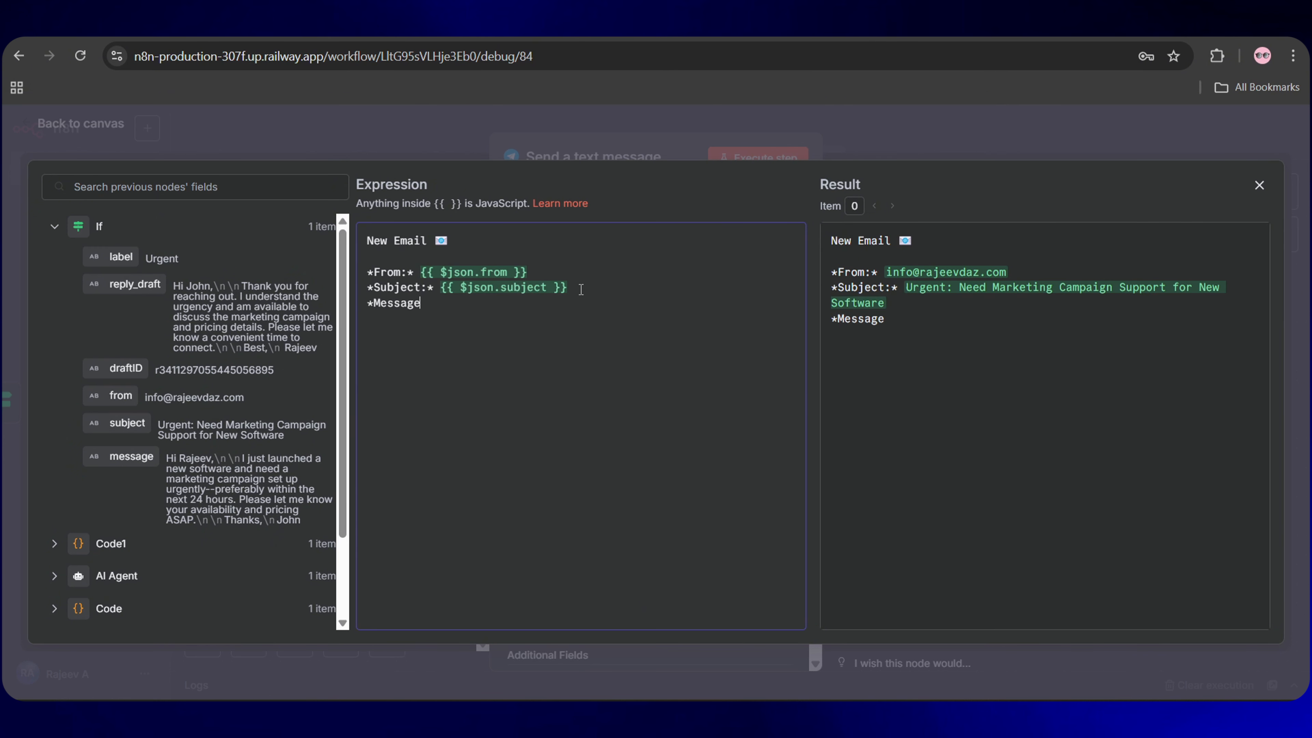
text(:*)
drag(131, 456, 450, 312)
click(577, 313)
- Add an "*AI-Draft Reply:*" line mapped to the reply_draft field, enclosed between two "----" dividers
key(Return)
key(Return)
text(----)
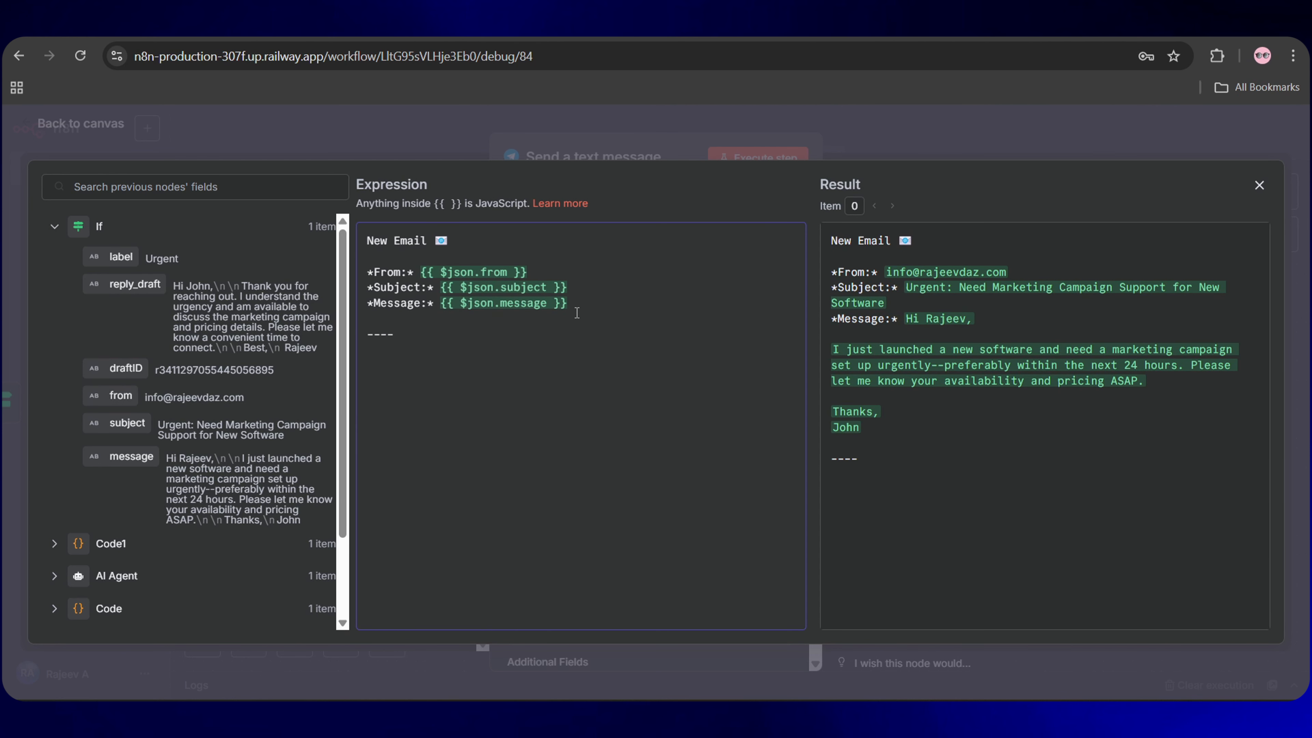
text(*Ai-Draft Reply:*)
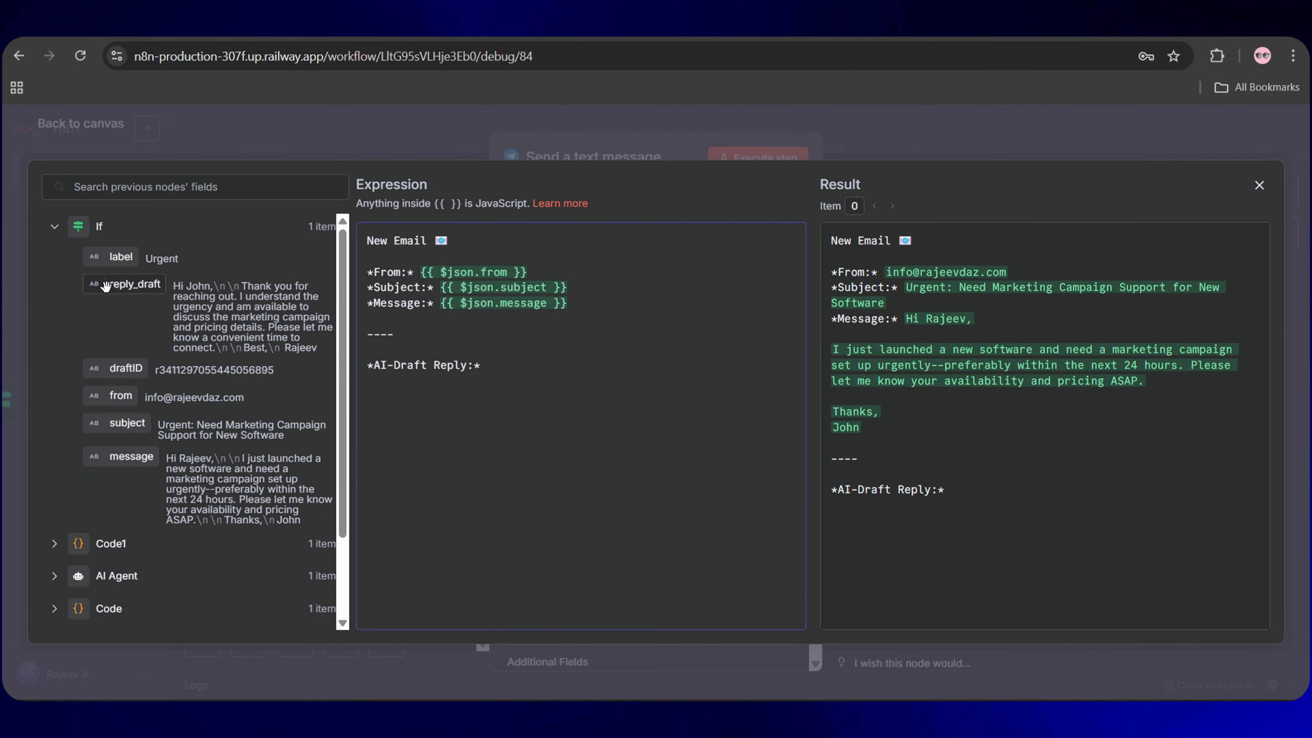
drag(106, 286, 491, 367)
click(664, 367)
key(Return)
key(Return)
text(----)
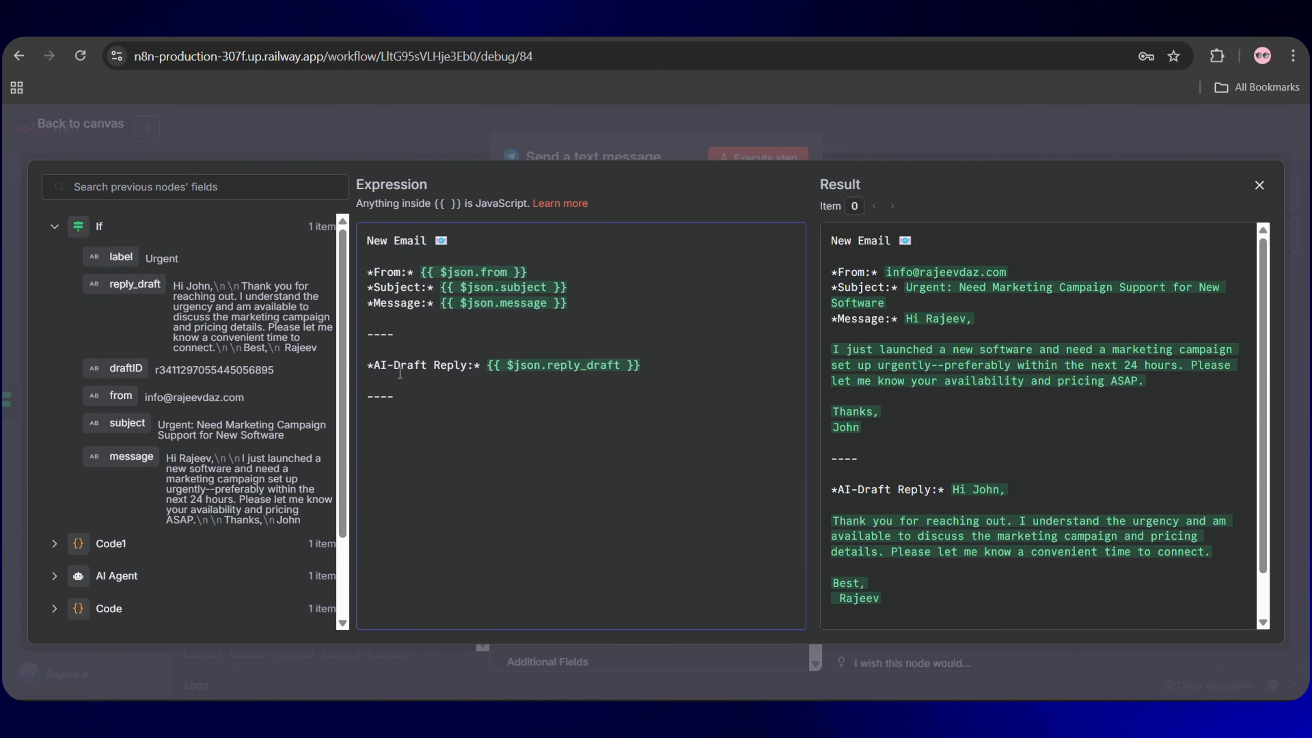
- End the text with "Reply to this message with:" and the options ✅ "Yes" to send, 📝 "Tweak" to edit the reply, ❌ "Cancel" to discard
key(Return)
key(Return)
text(Reply to this message)
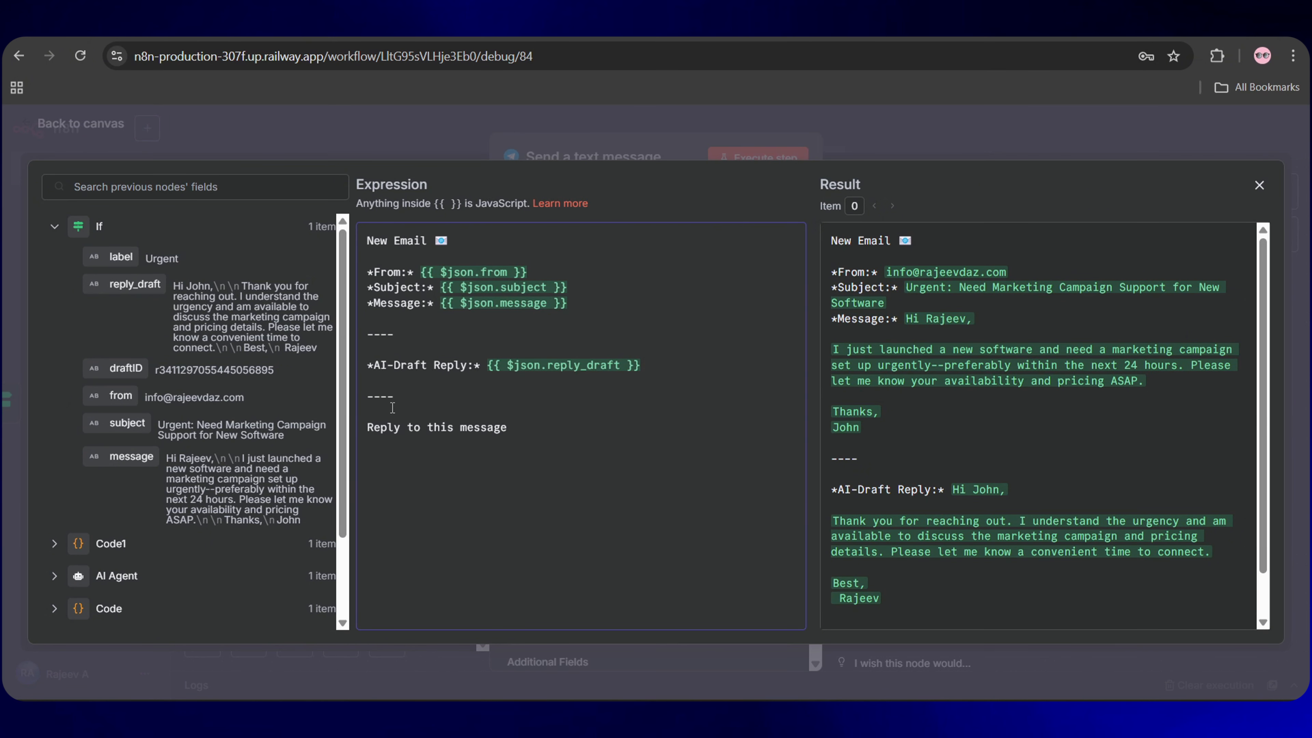
text( with:)
key(Return)
text(✅ "Yes" to send)
key(Return)
text(📝 "Tweak" to edit the )
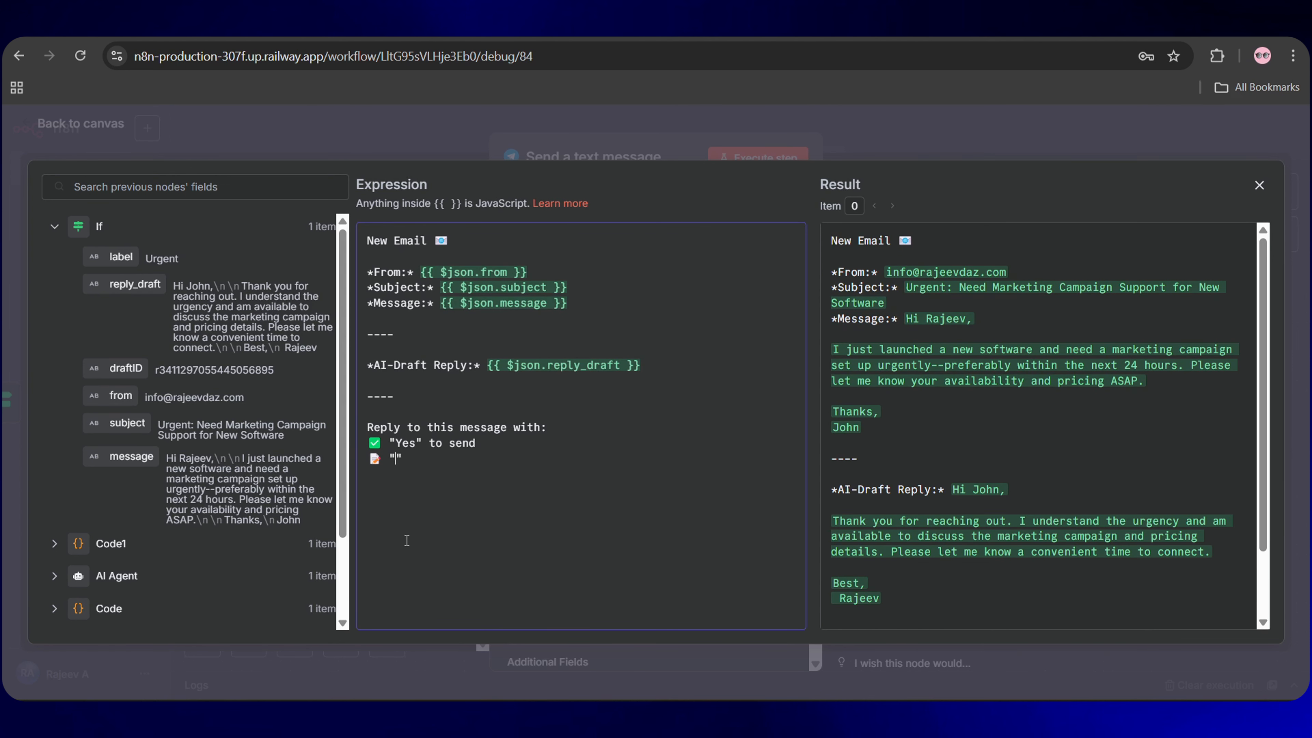
text(reply)
key(Return)
text(❌)
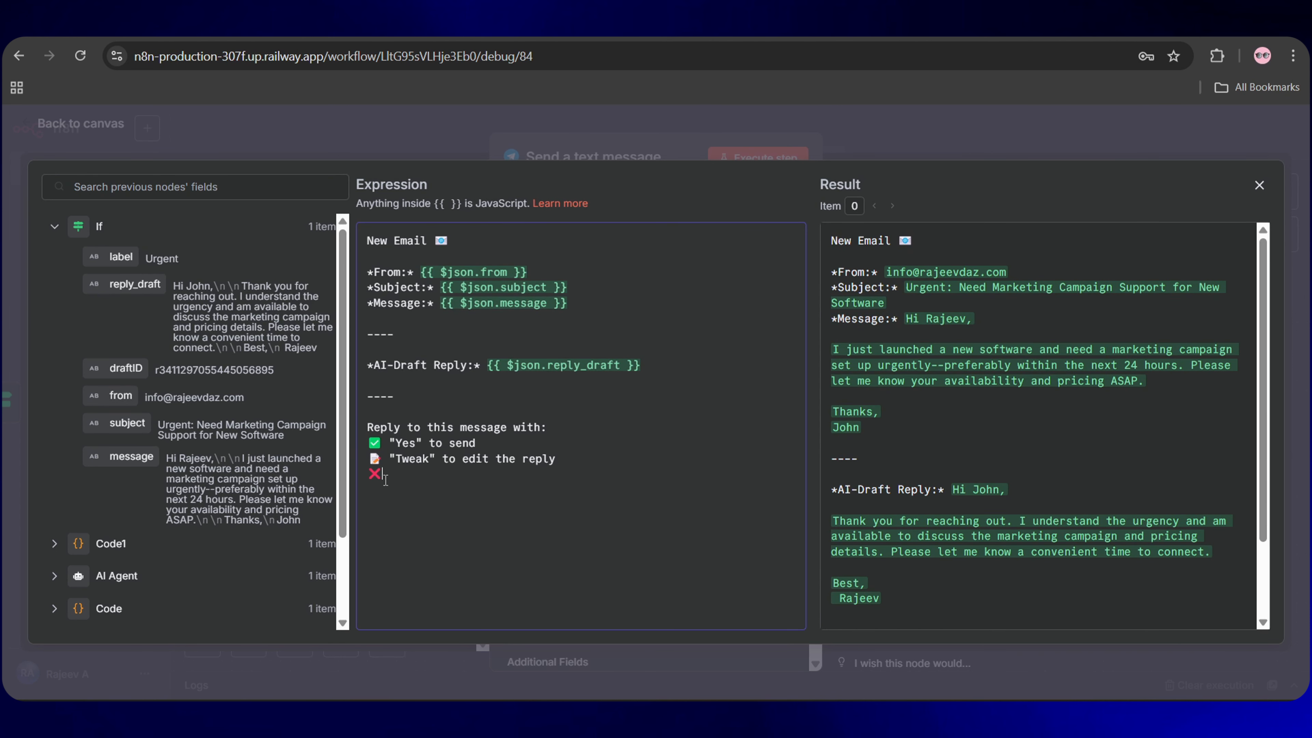
text( "Cancel" to discard)
click(1259, 185)
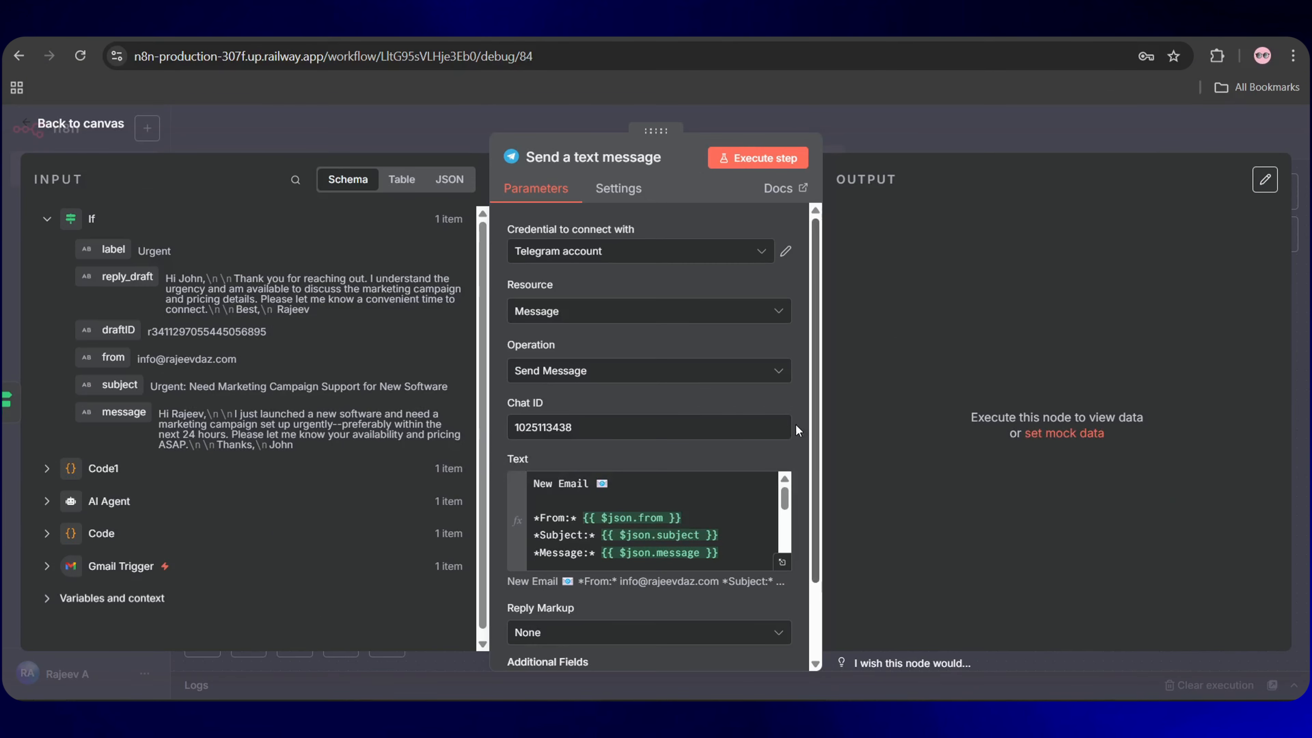
- Set the message's reply markup to Inline Keyboard and add a keyboard row with a button labelled "Yes"
scroll(796, 429, down, 3)
click(609, 540)
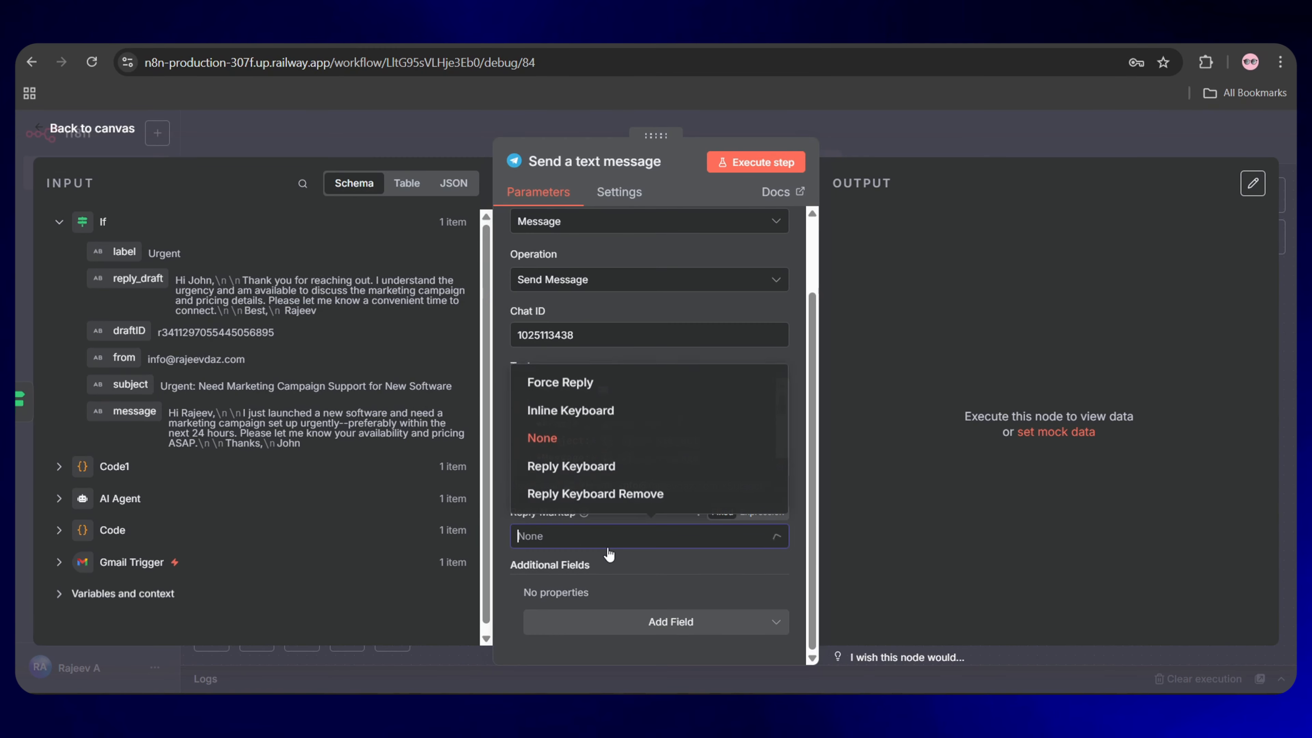
click(575, 411)
scroll(646, 537, down, 3)
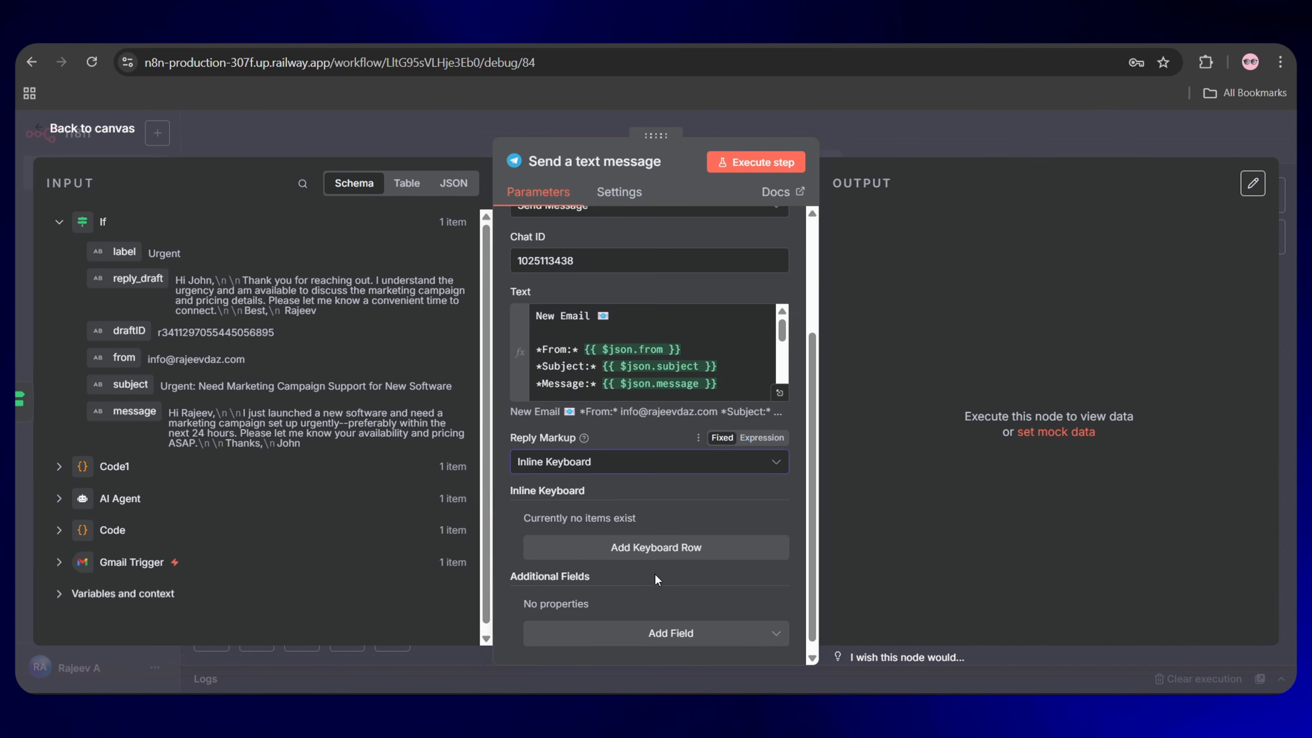
click(647, 538)
scroll(646, 540, down, 2)
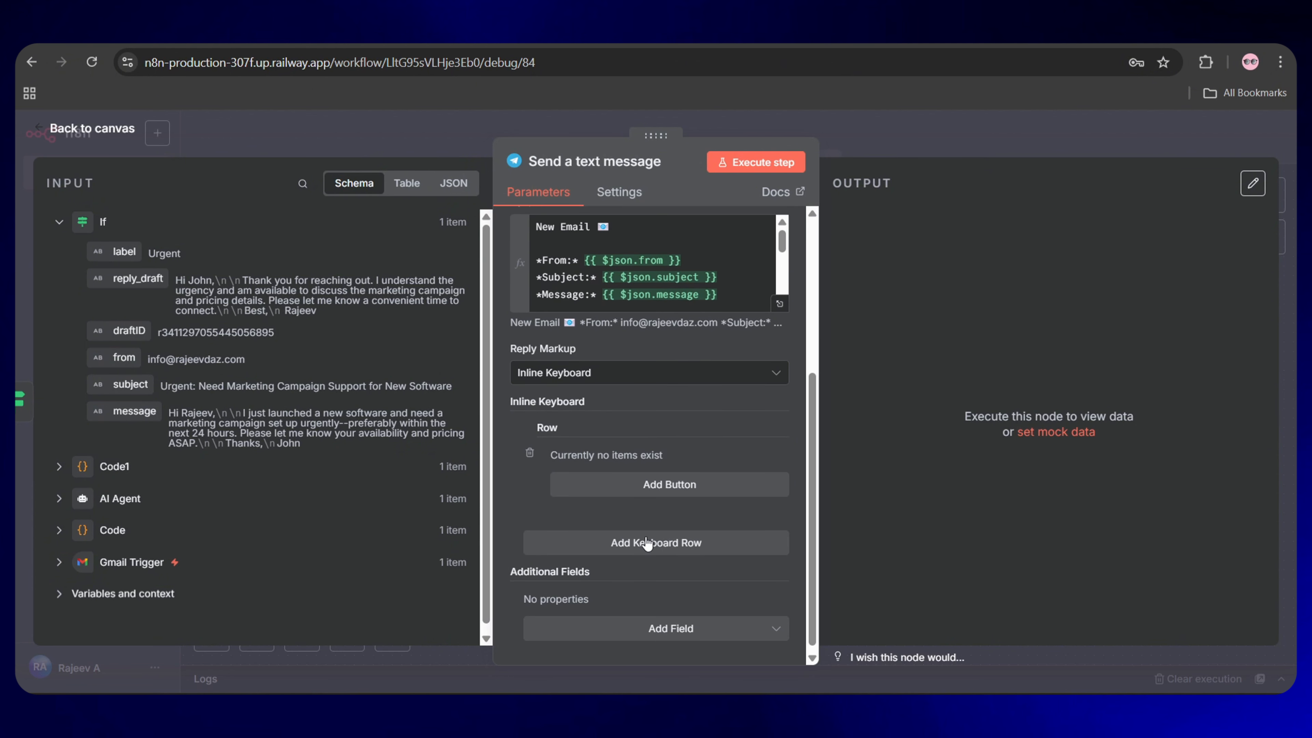
click(678, 488)
text(Yes)
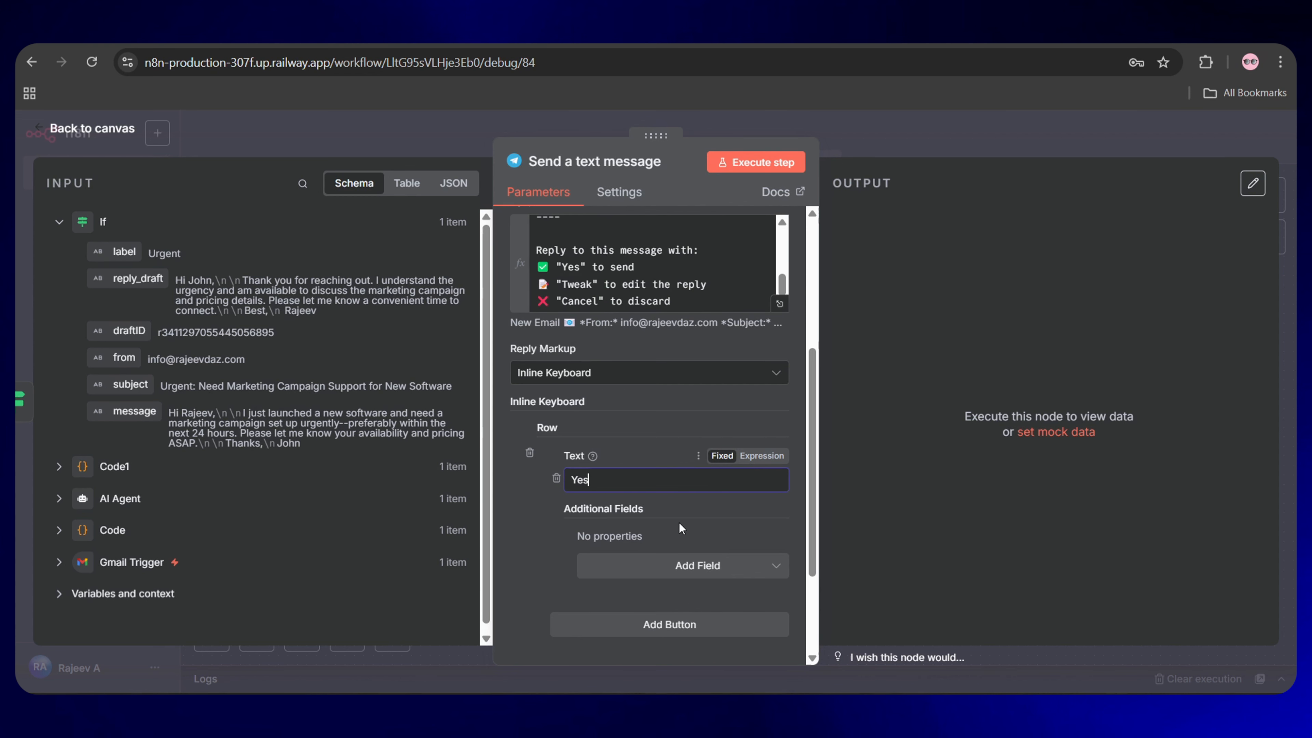
- Add a Callback Data field to the "Yes" button and start its value with "approve_"
click(707, 579)
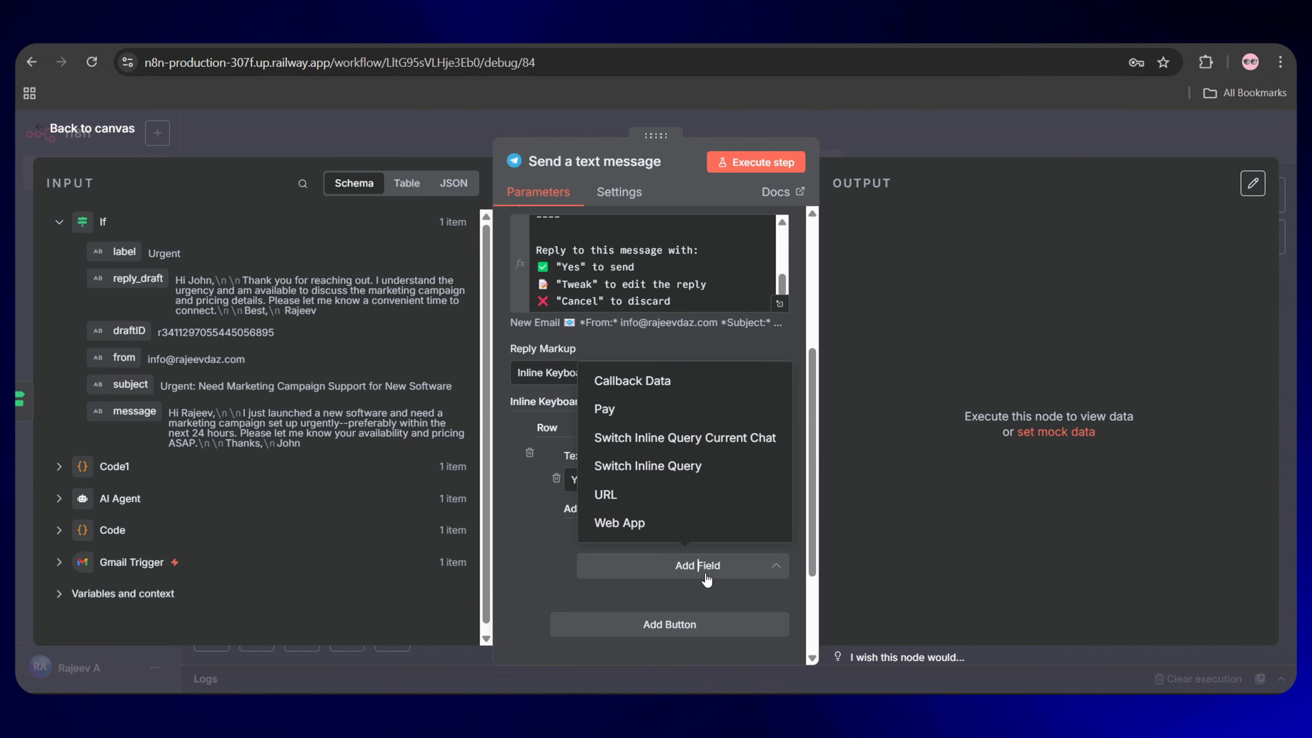
click(646, 386)
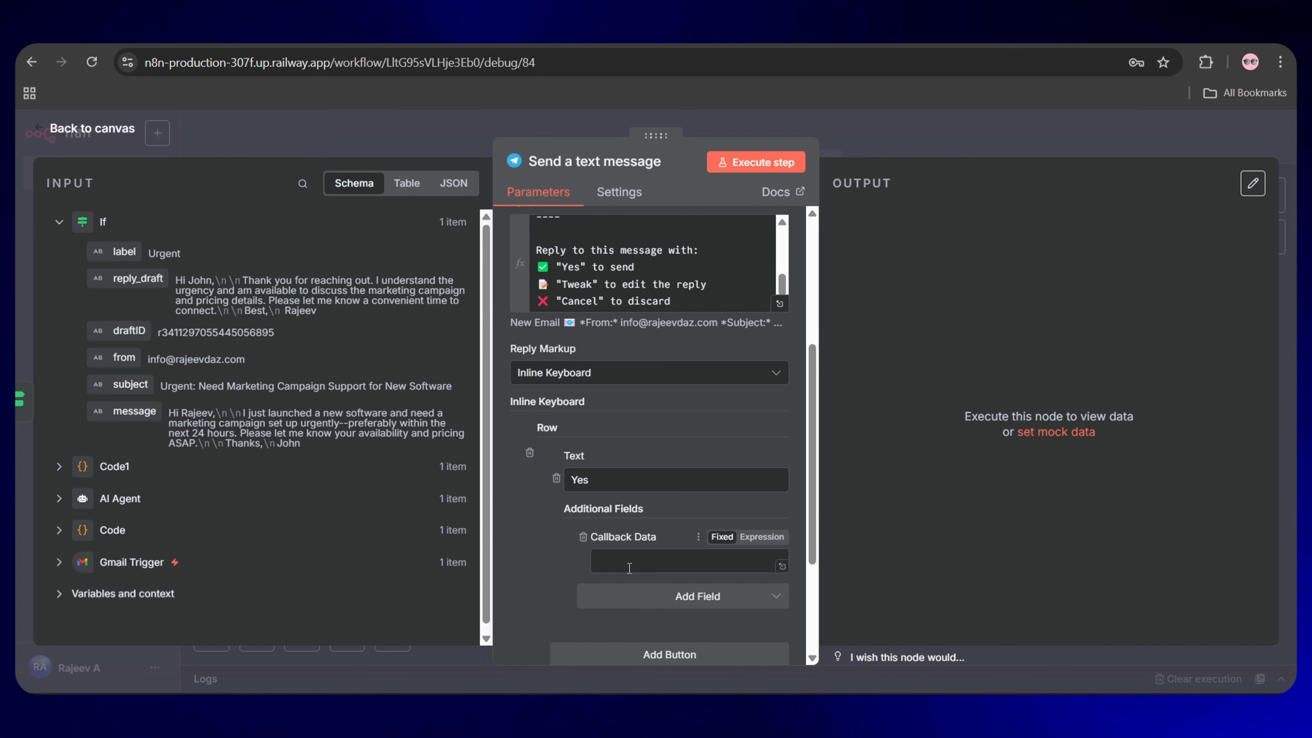
click(620, 562)
text(approve_)
scroll(51, 567, down, 1)
- Append the Gmail Trigger's id field to "approve_" in the "Yes" button's callback data
click(58, 560)
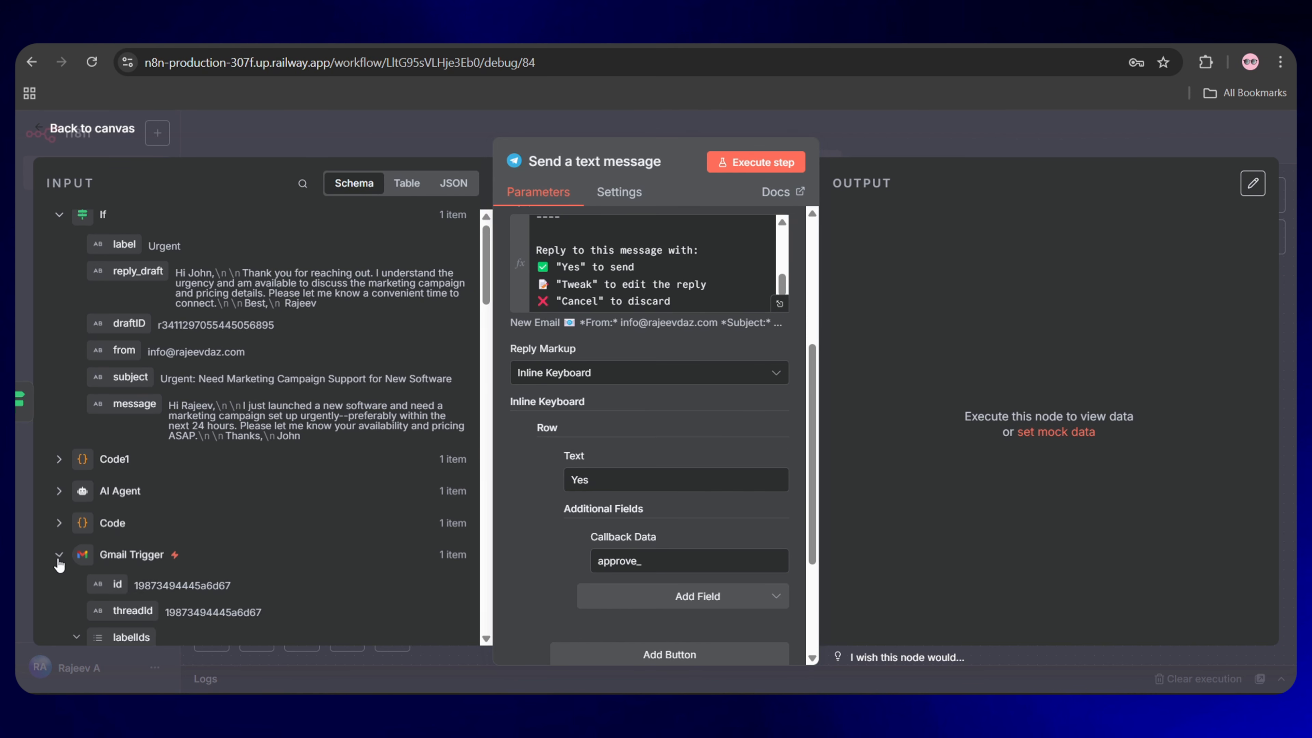
scroll(199, 522, down, 3)
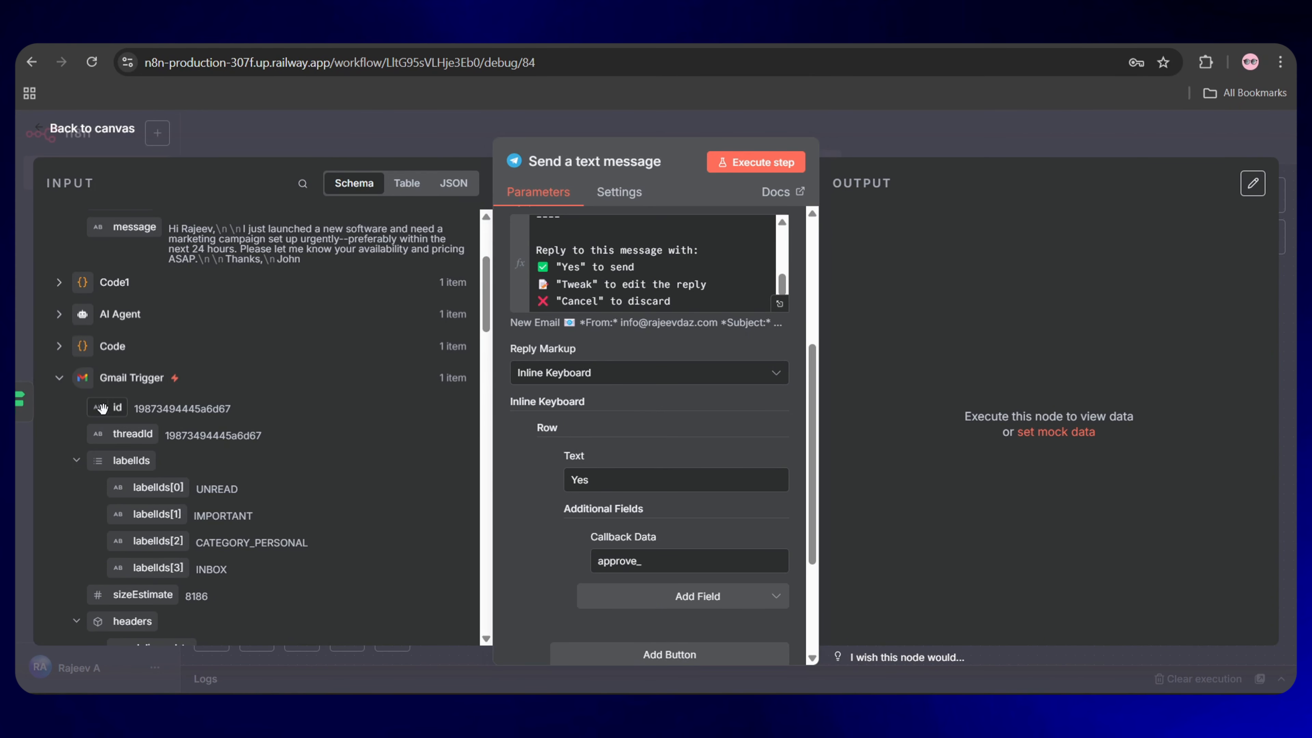
scroll(661, 465, down, 2)
click(657, 476)
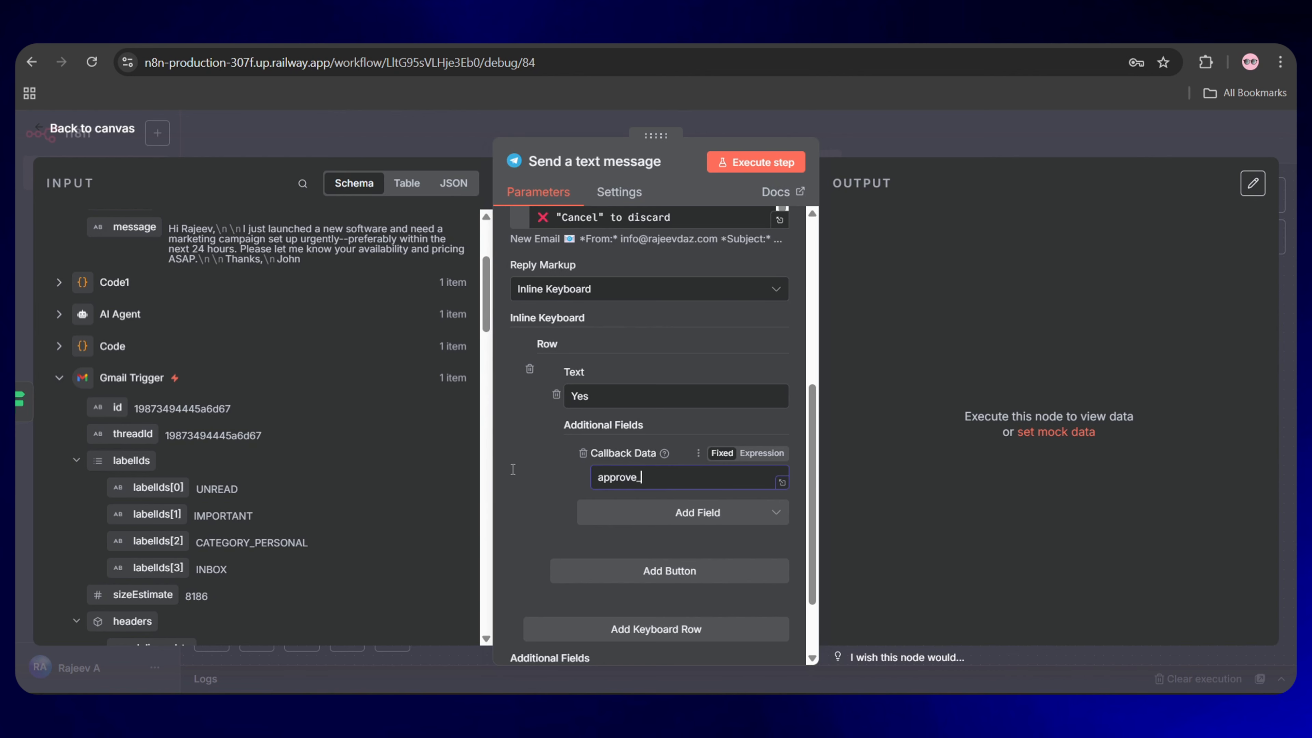
drag(109, 407, 692, 488)
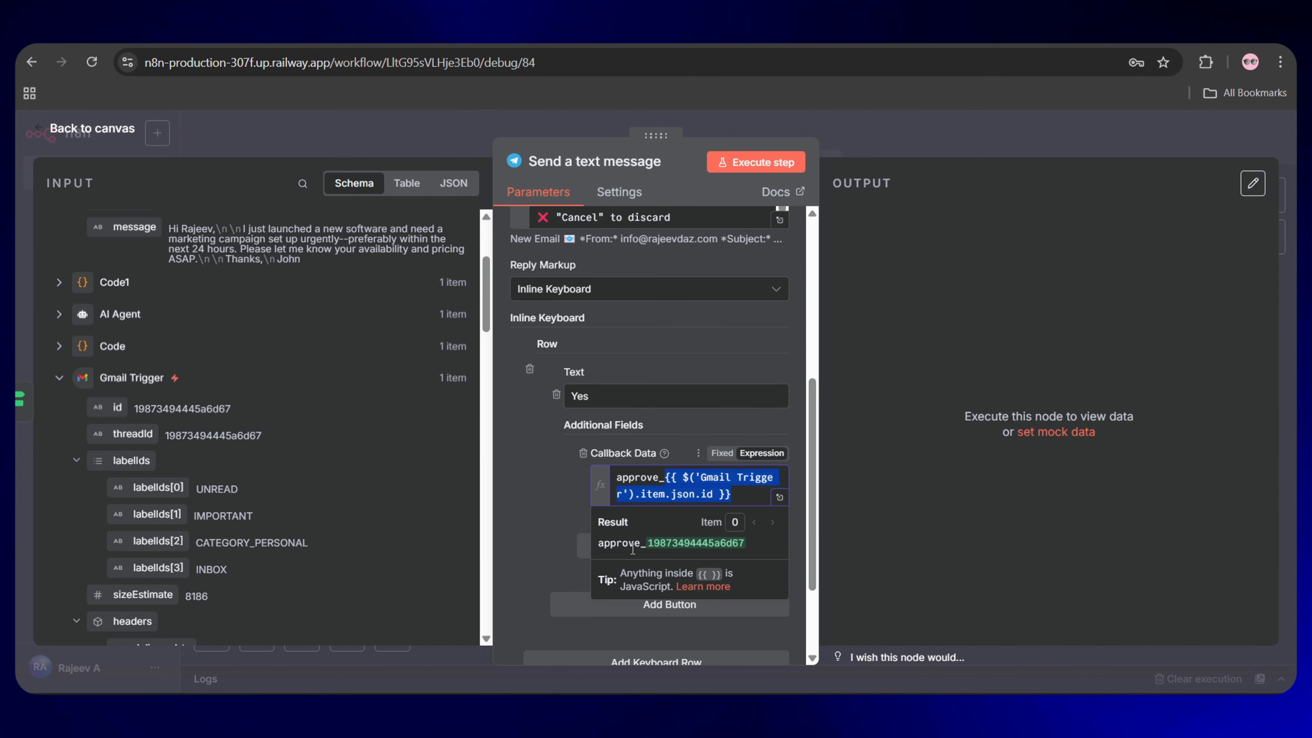
mouse_move(747, 543)
mouse_down()
mouse_move(600, 547)
mouse_move(751, 546)
mouse_up()
click(597, 547)
click(753, 546)
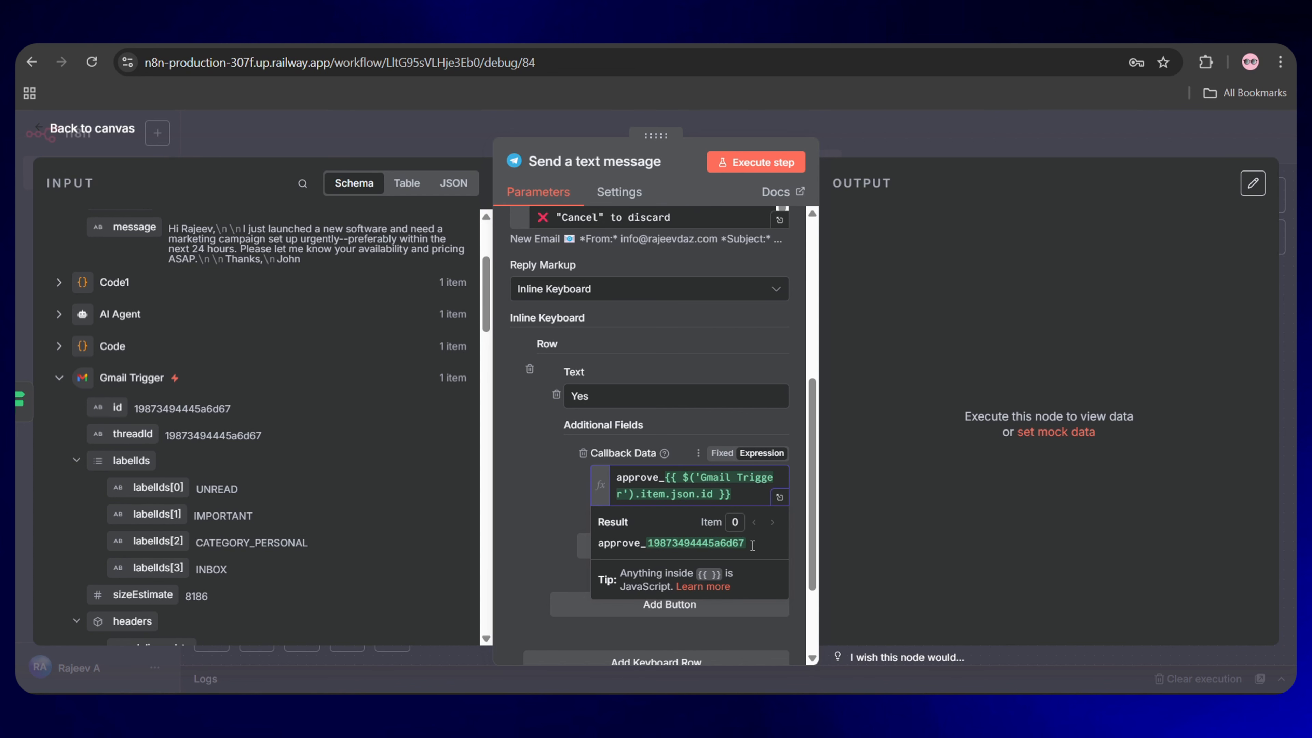
- Copy the "Yes" button's callback expression and add a second button labelled "Tweak" to the row
key(ctrl+a)
key(ctrl+c)
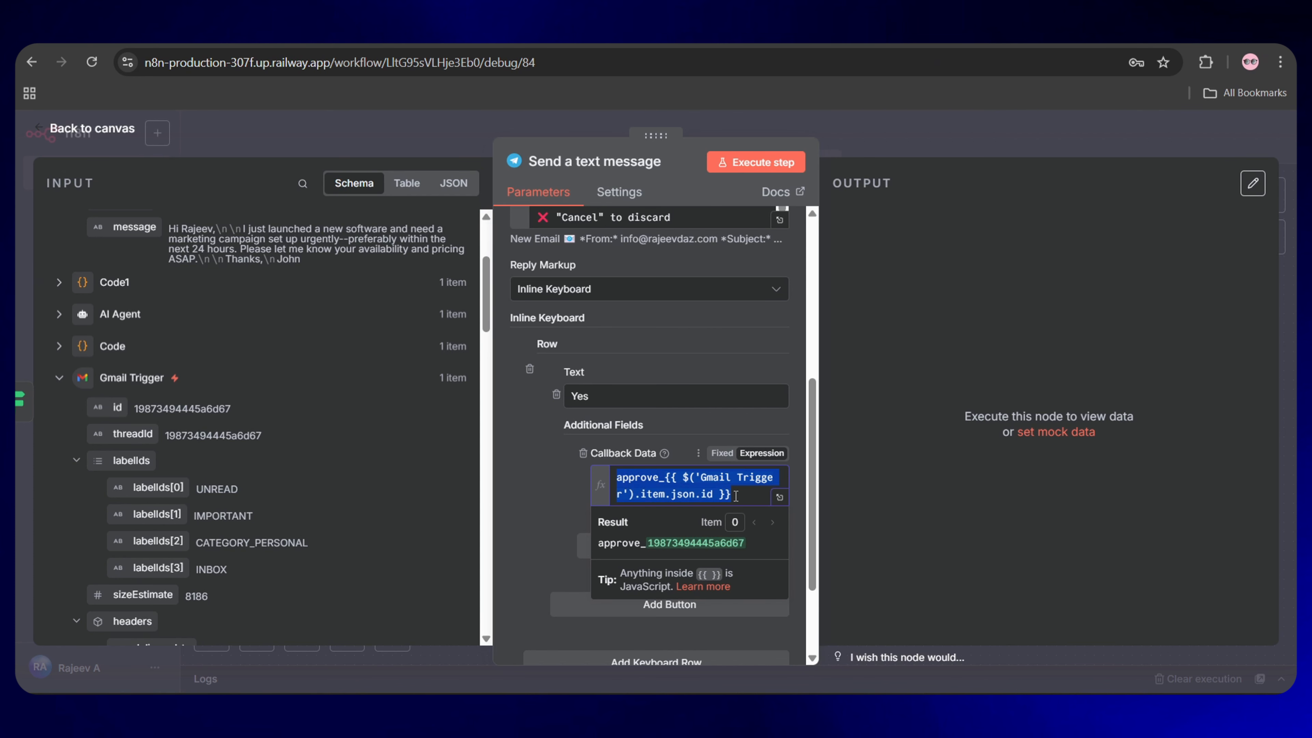
click(553, 503)
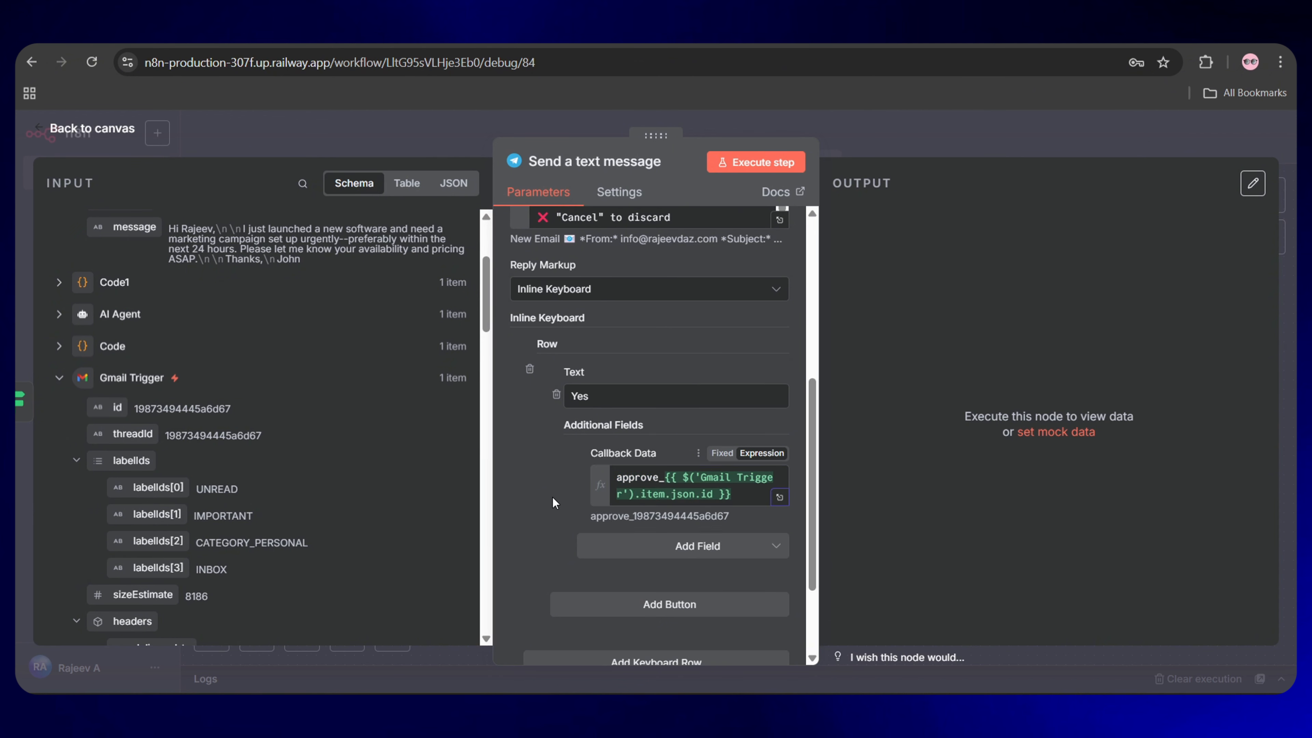
click(681, 606)
scroll(580, 529, down, 2)
scroll(579, 529, down, 2)
click(599, 406)
text(Tweak)
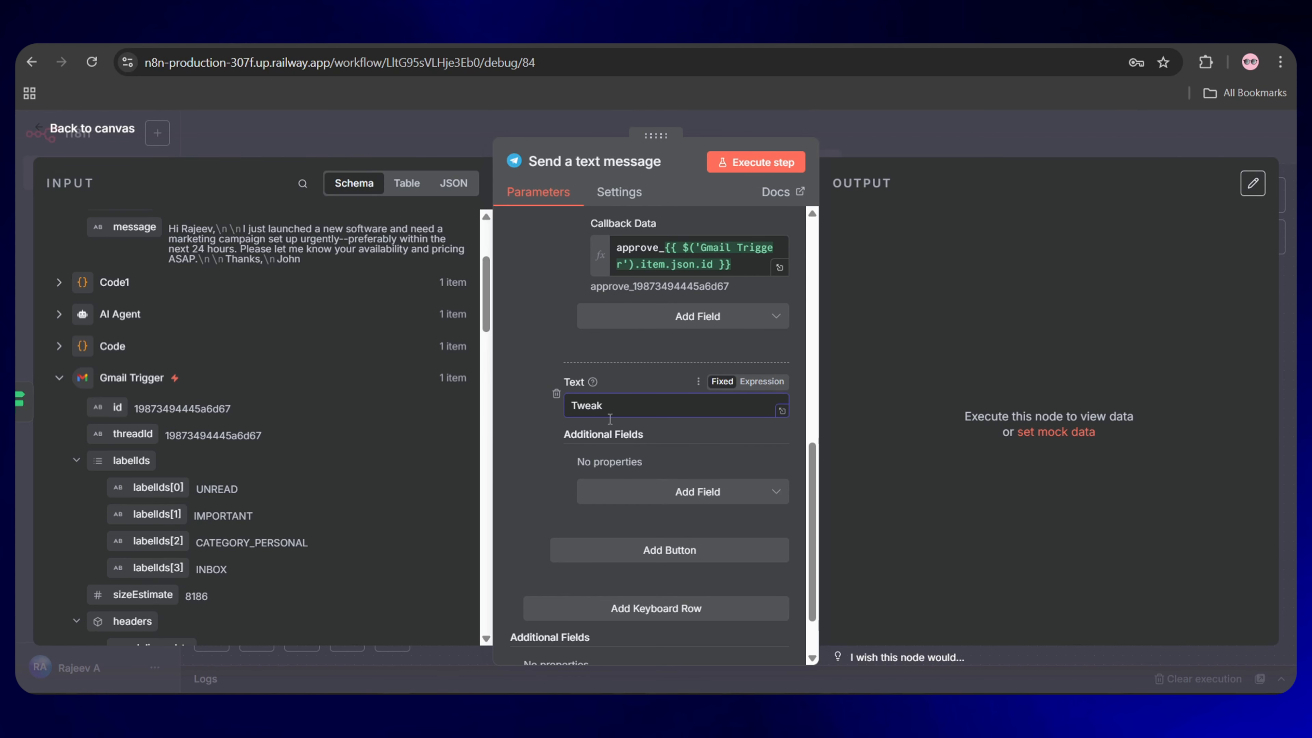
- Give the "Tweak" button Callback Data of tweak_{{ $('Gmail Trigger').item.json.id }}, adapted from the copied expression
click(698, 491)
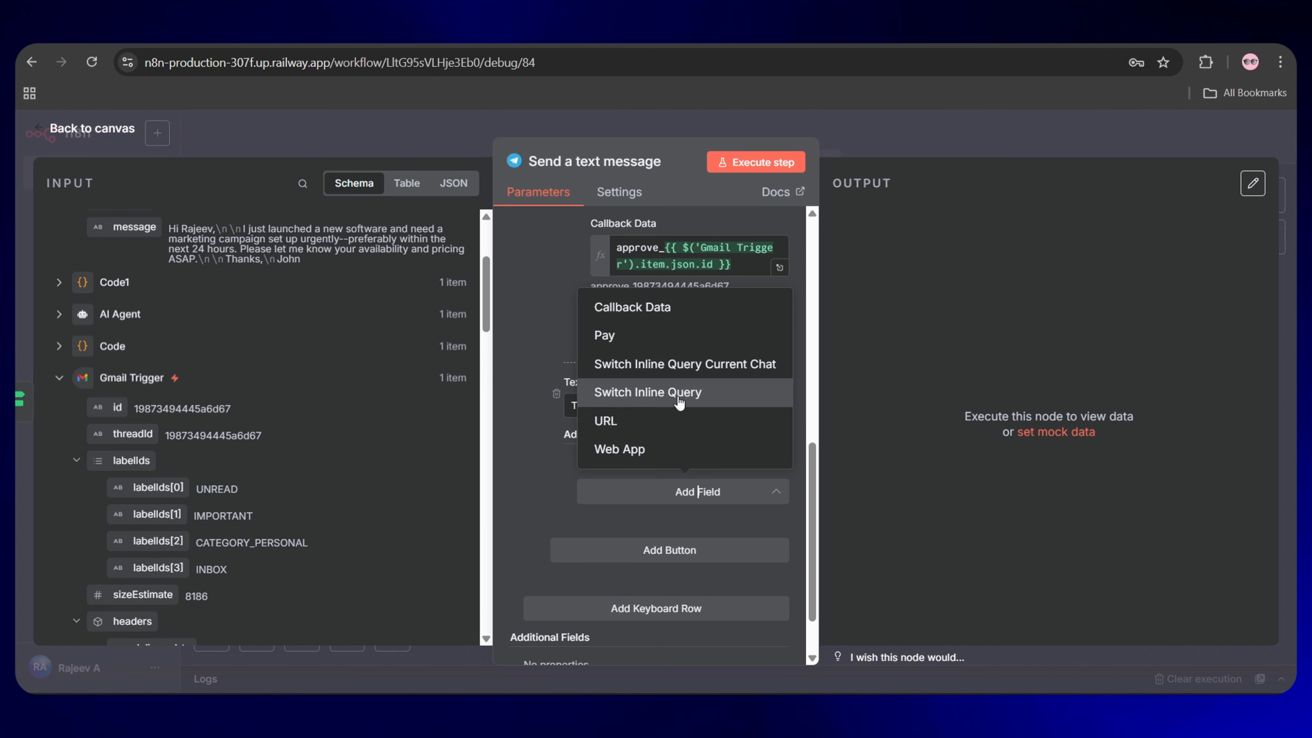
click(631, 309)
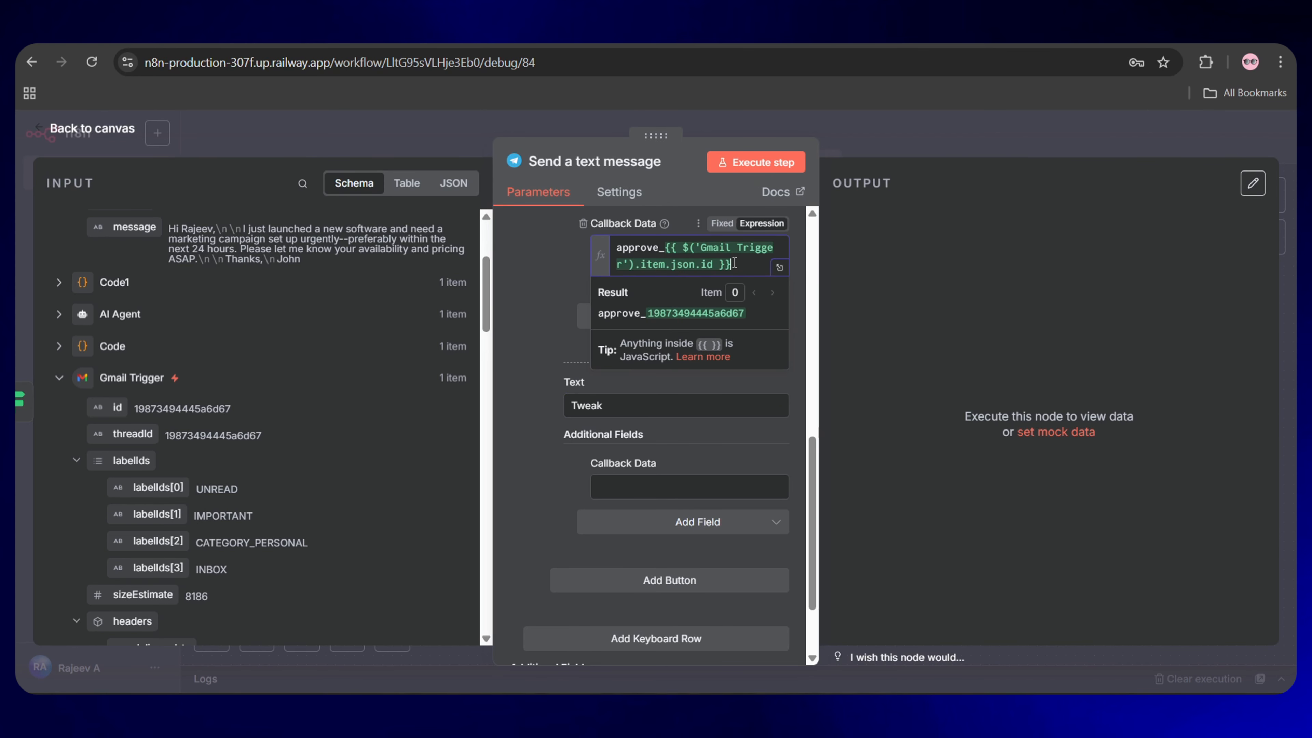
click(636, 488)
key(ctrl+v)
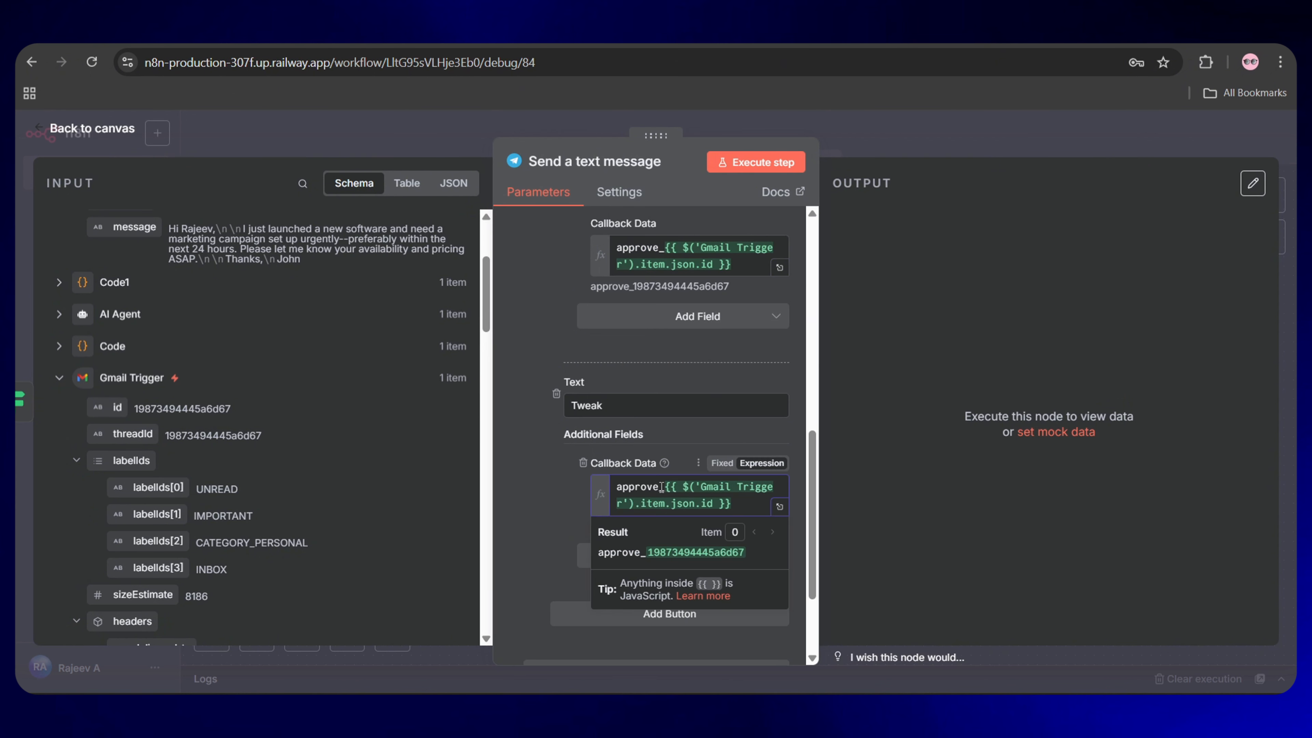
drag(658, 487, 610, 486)
text(tweak)
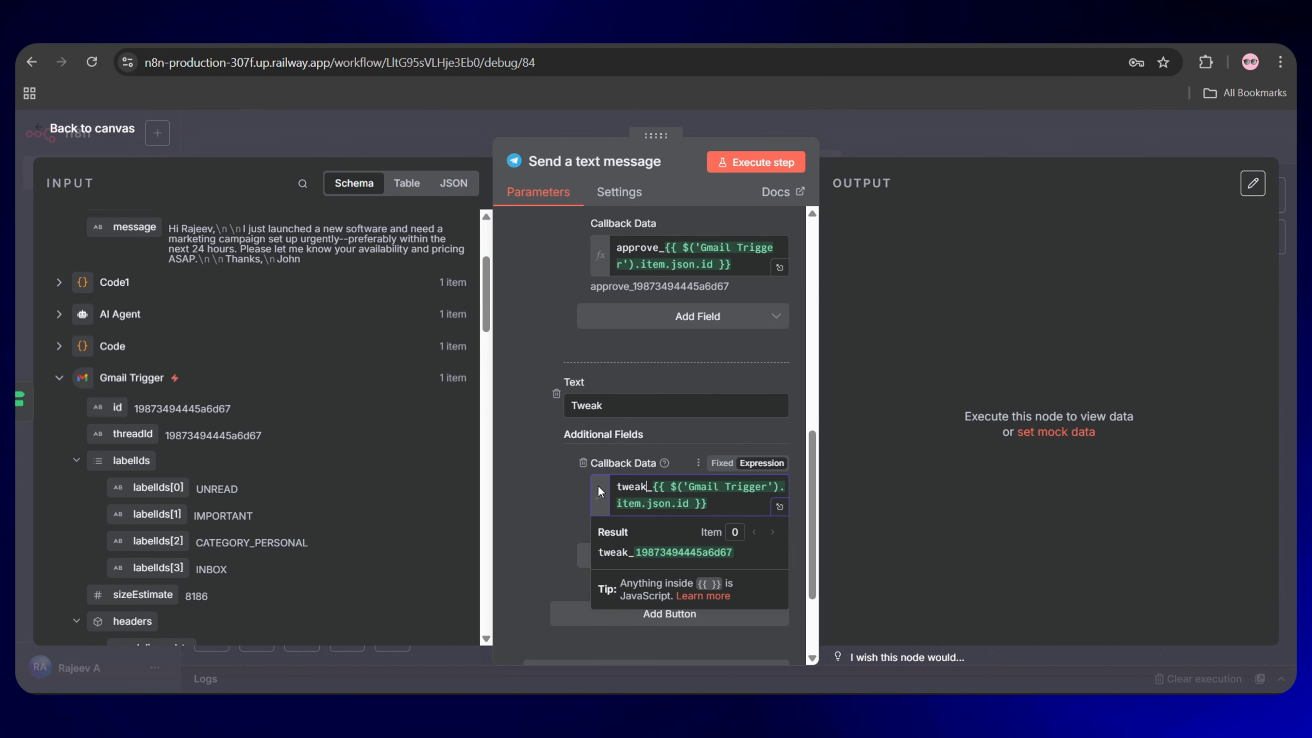
- Add a third button labelled "Cancel" with Callback Data cancel_{{ $('Gmail Trigger').item.json.id }}
scroll(666, 599, down, 1)
text(Cancel)
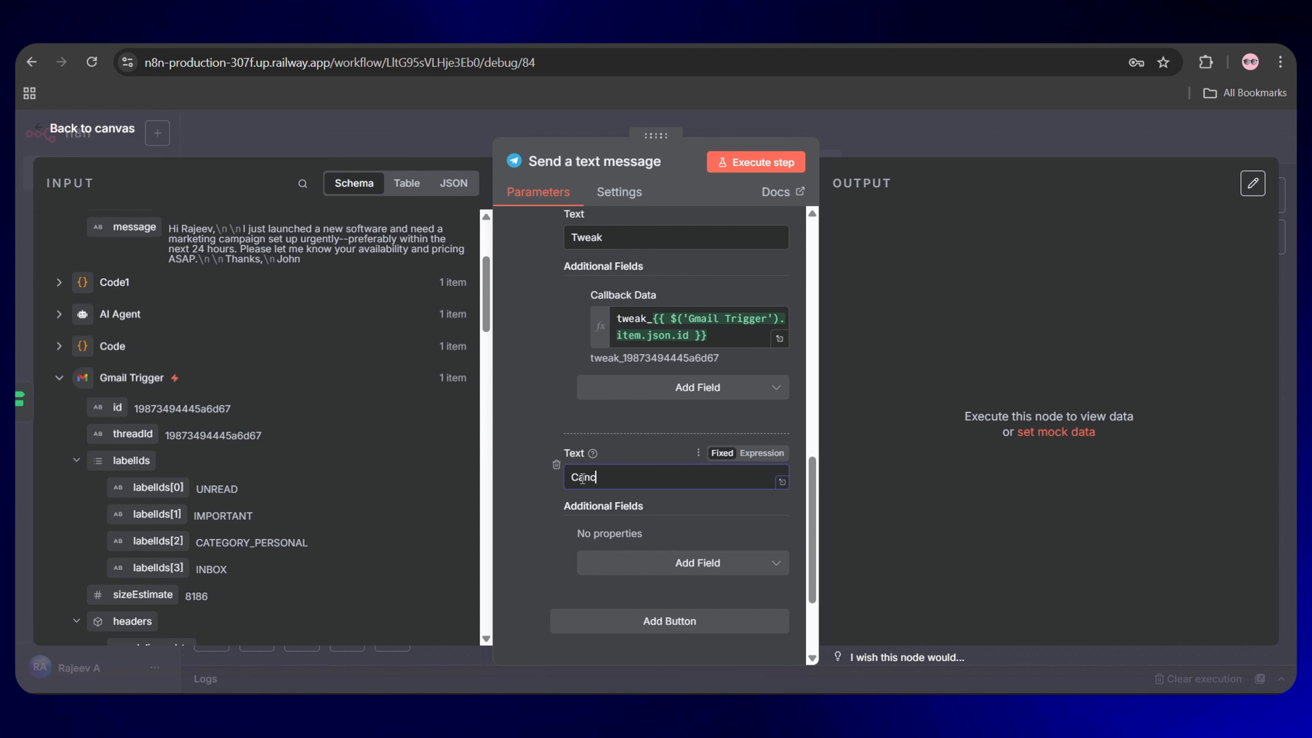
click(701, 563)
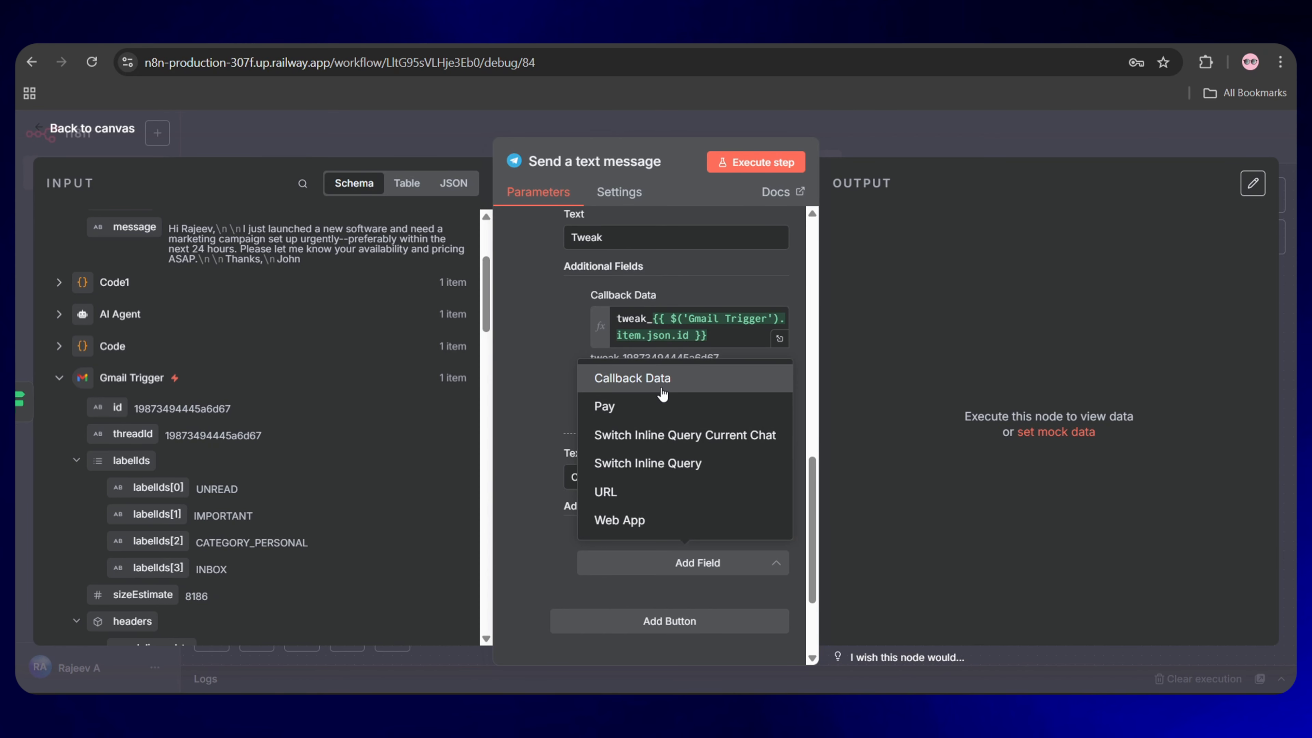
click(641, 378)
click(611, 555)
key(ctrl+v)
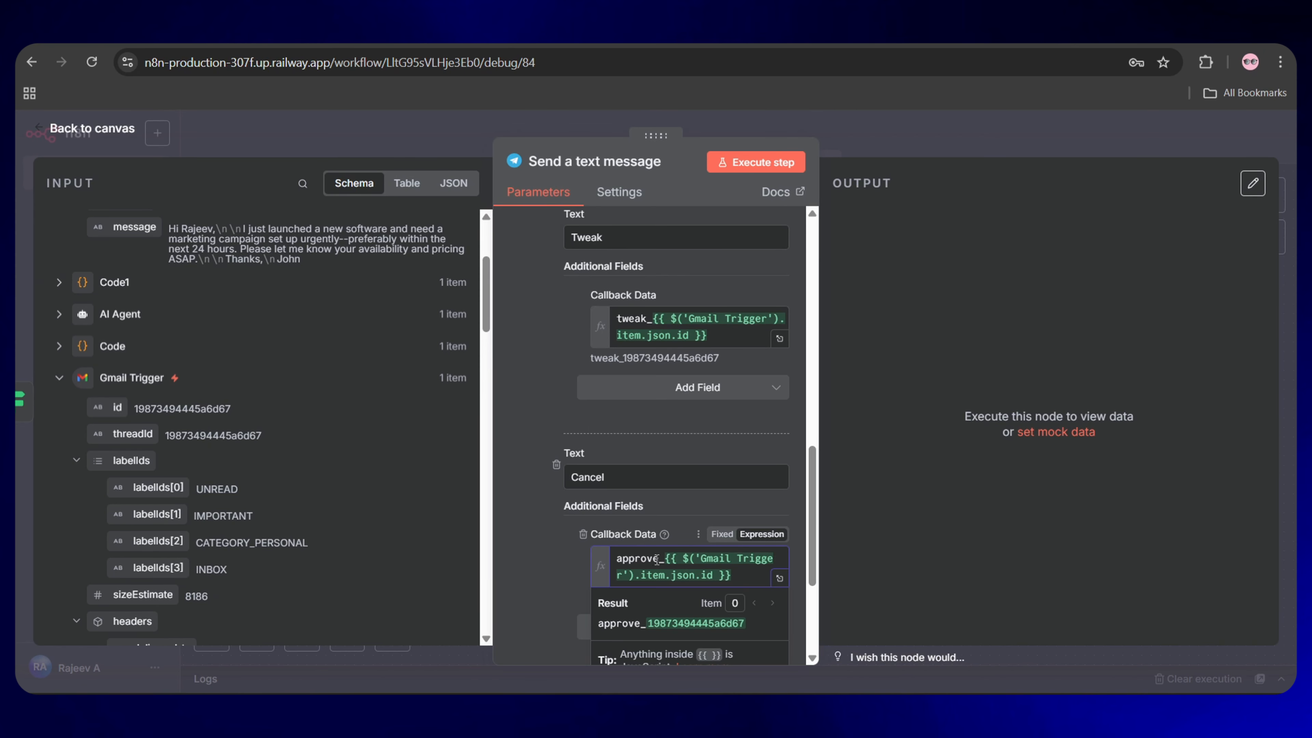
drag(660, 560, 612, 559)
text(cancel)
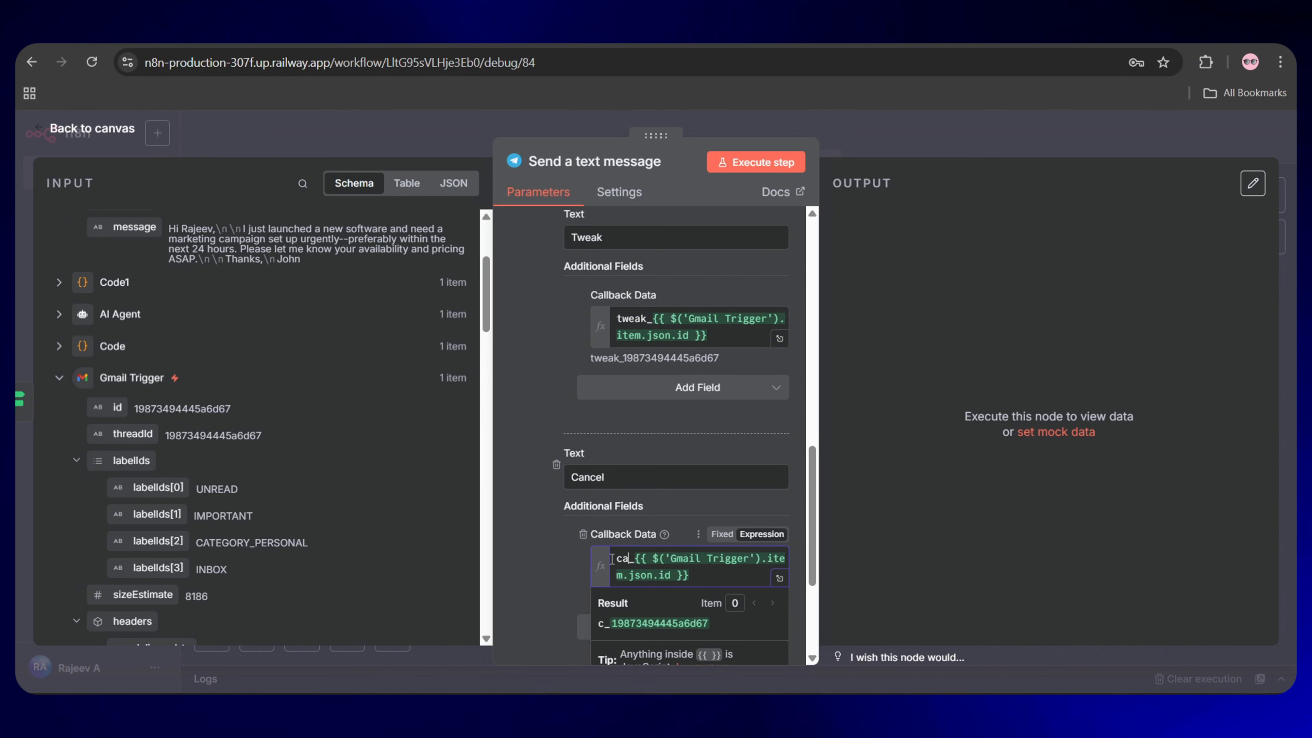
- Add the Append n8n Attribution option to the Telegram message and turn it off
scroll(635, 576, down, 4)
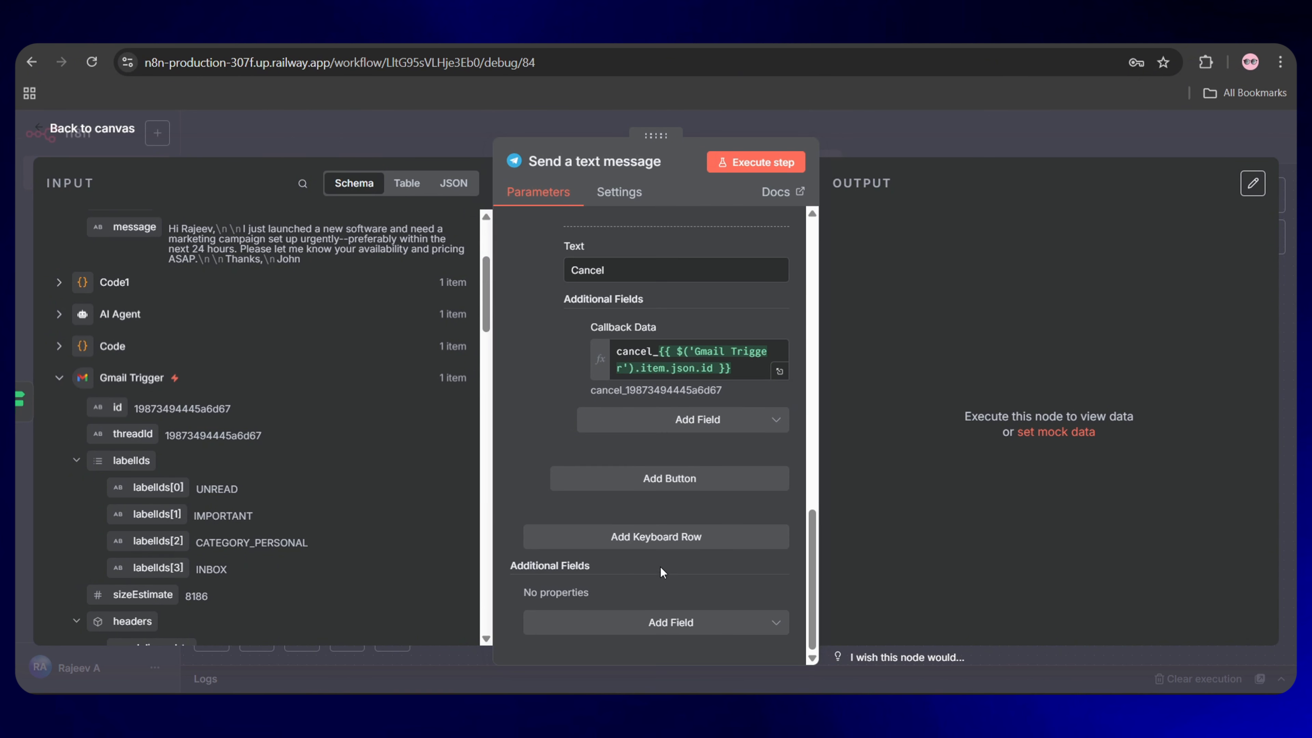
click(700, 625)
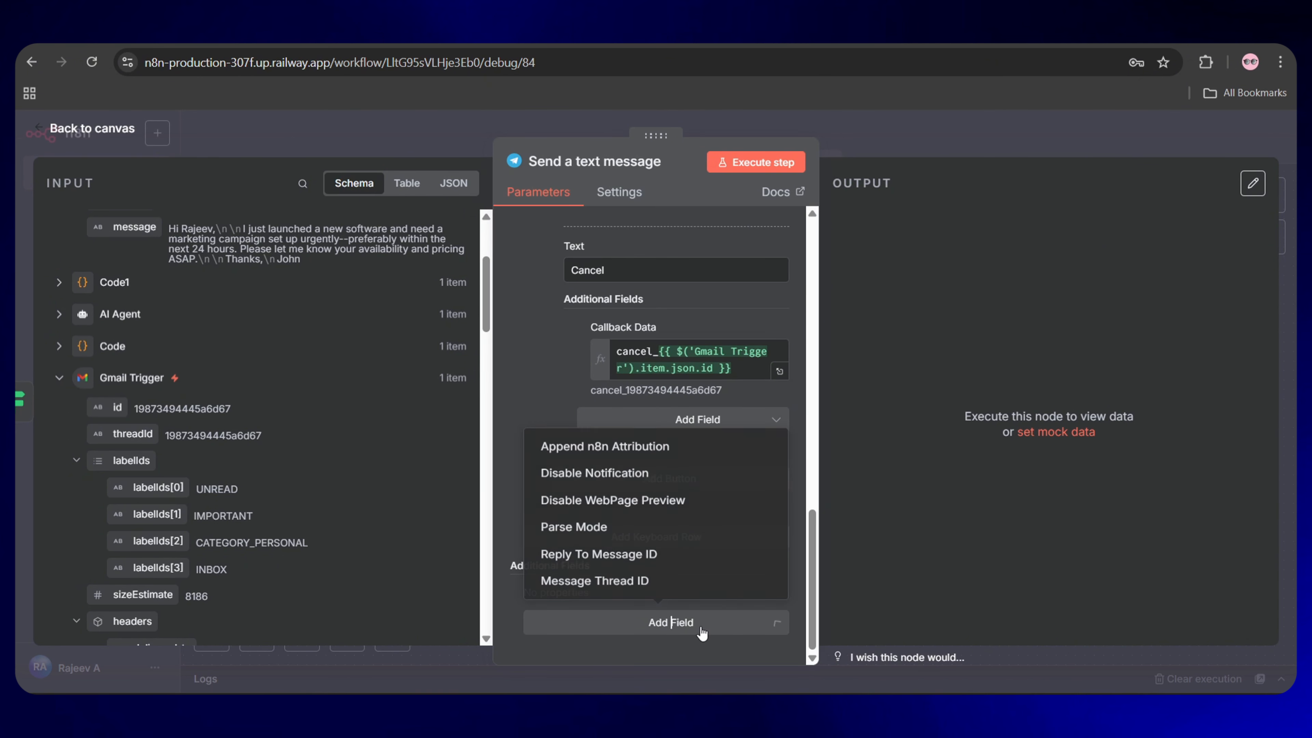
click(650, 444)
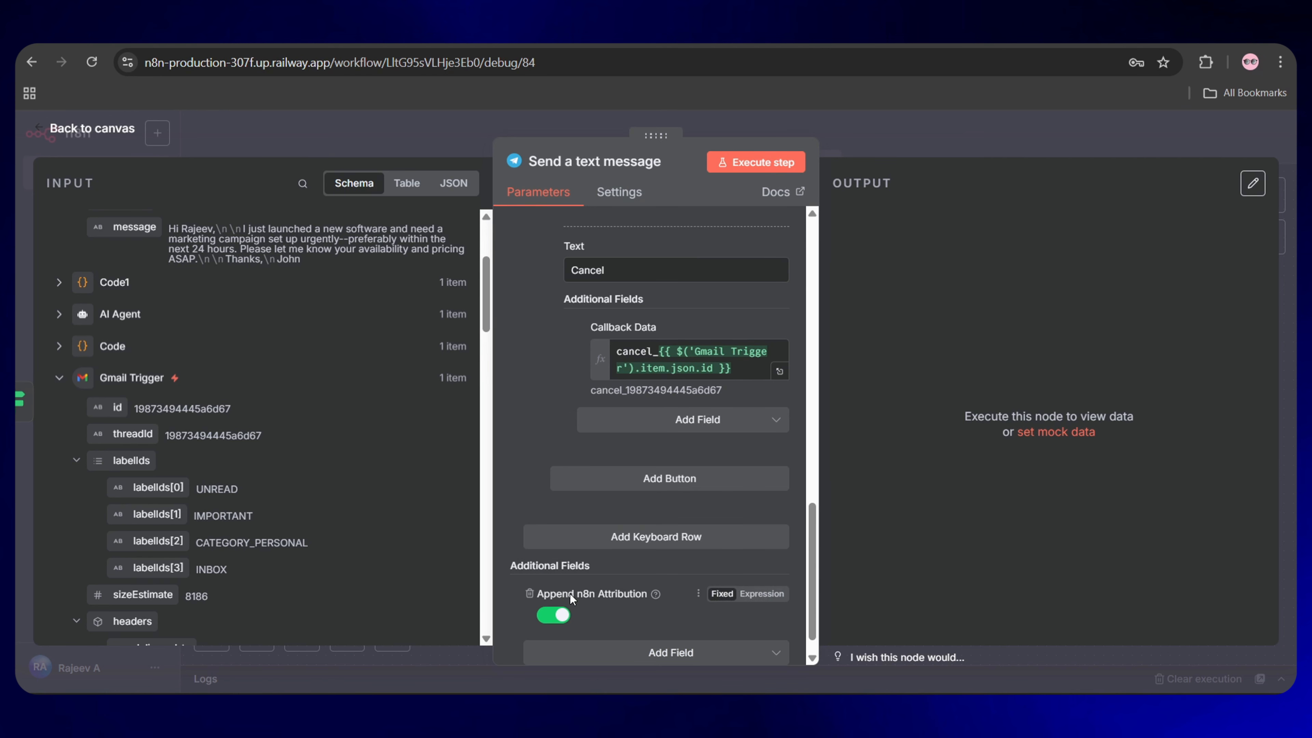
click(553, 615)
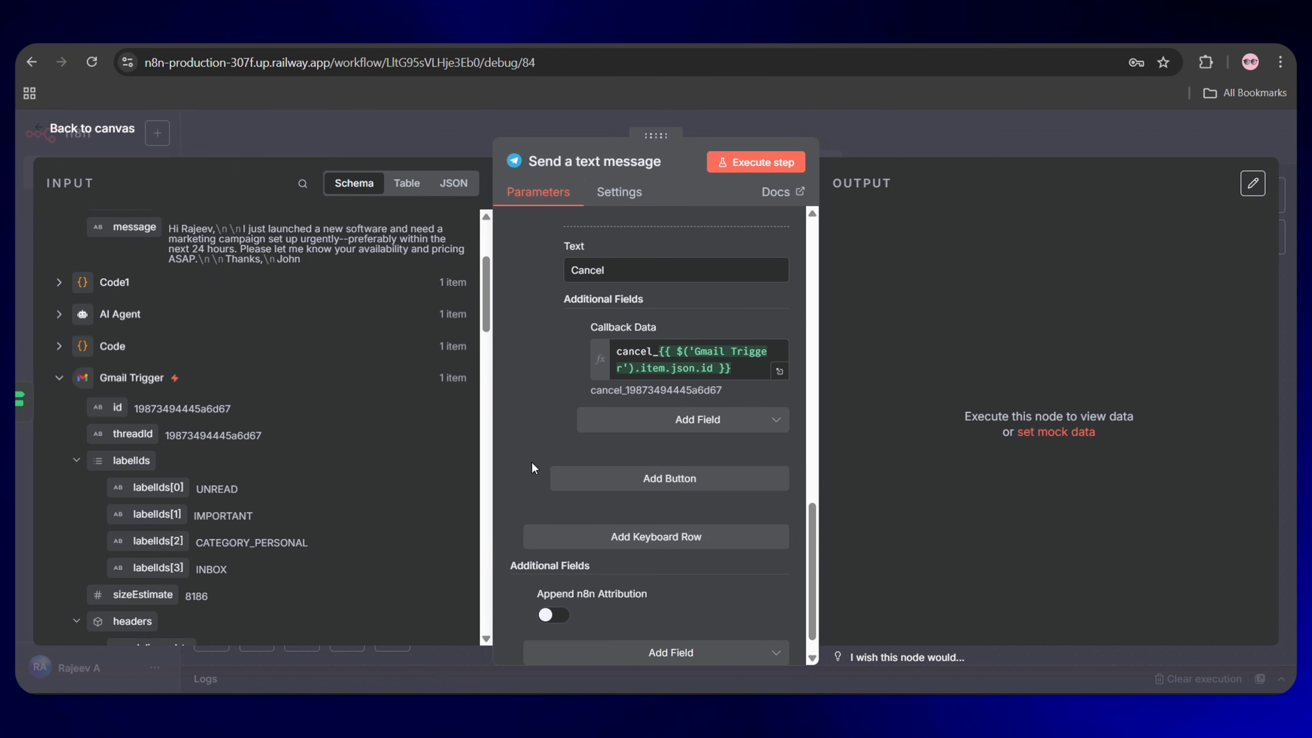
- Execute the Send a text message node and review the inline keyboard data in its output
scroll(607, 432, up, 4)
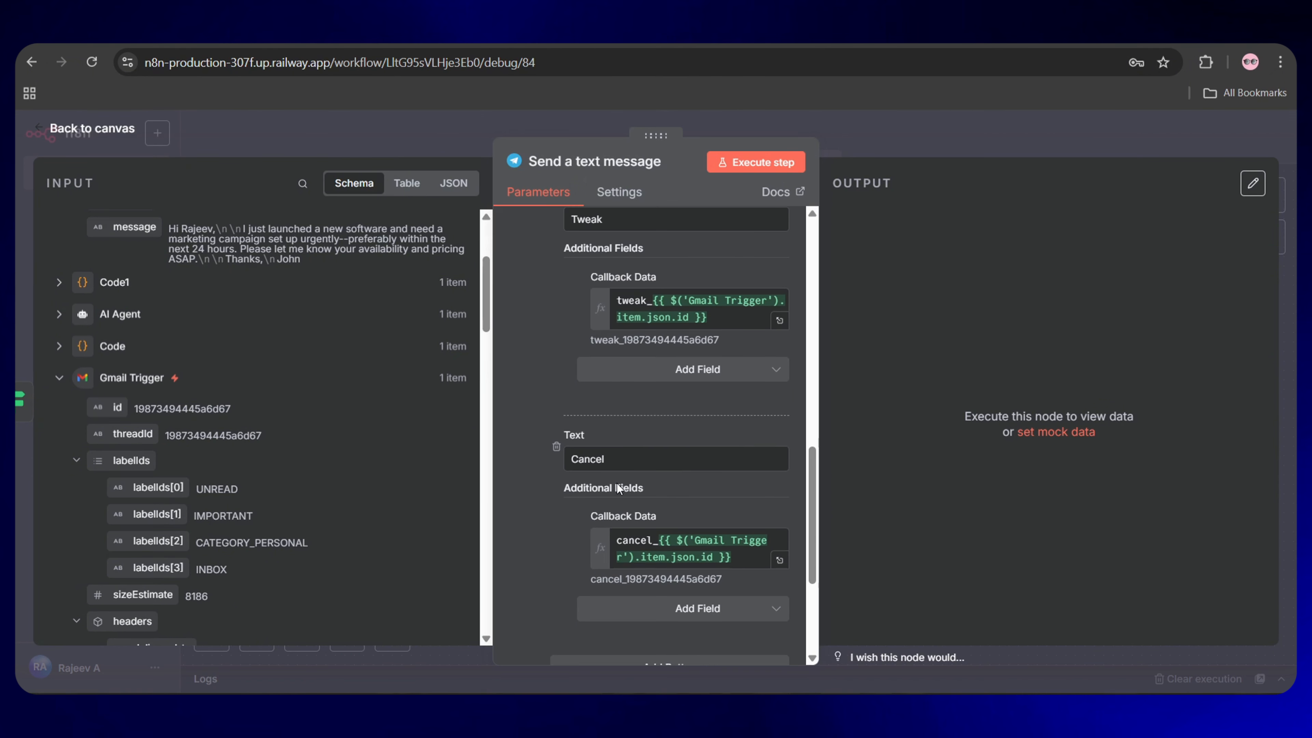
scroll(650, 357, up, 10)
scroll(650, 356, up, 10)
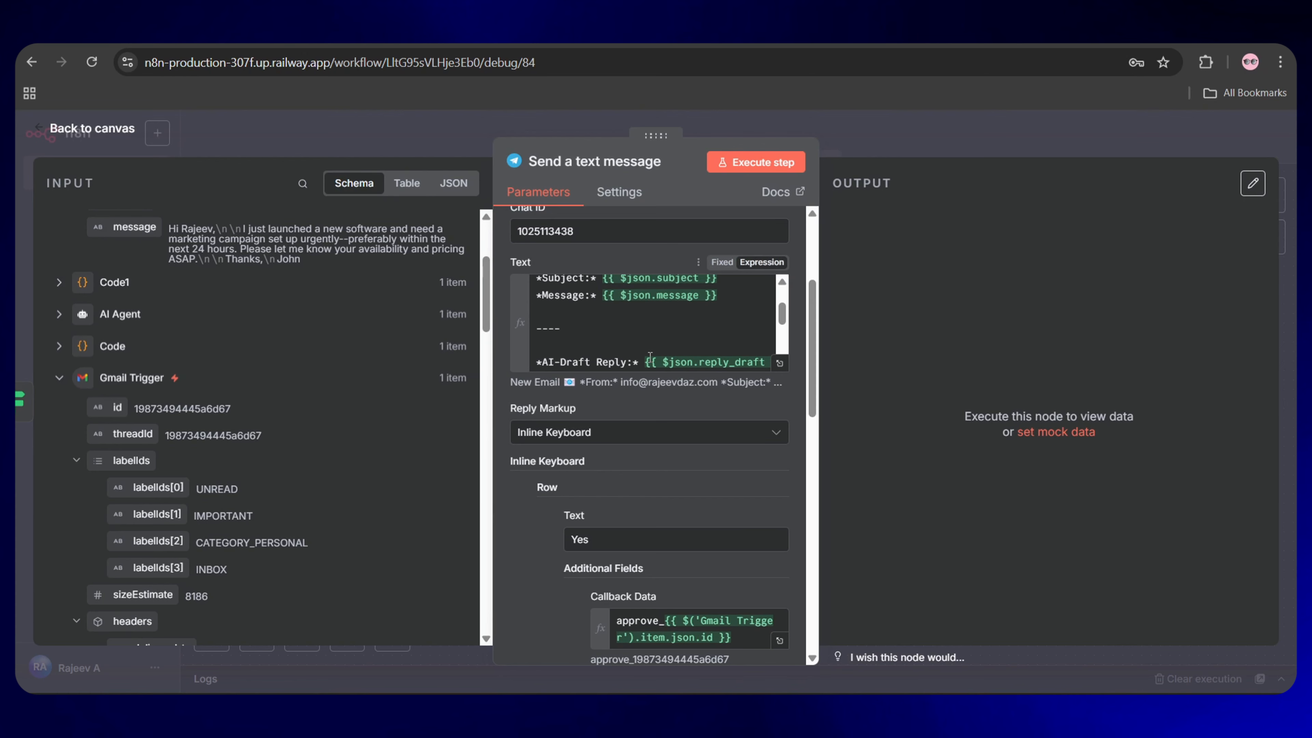
click(766, 161)
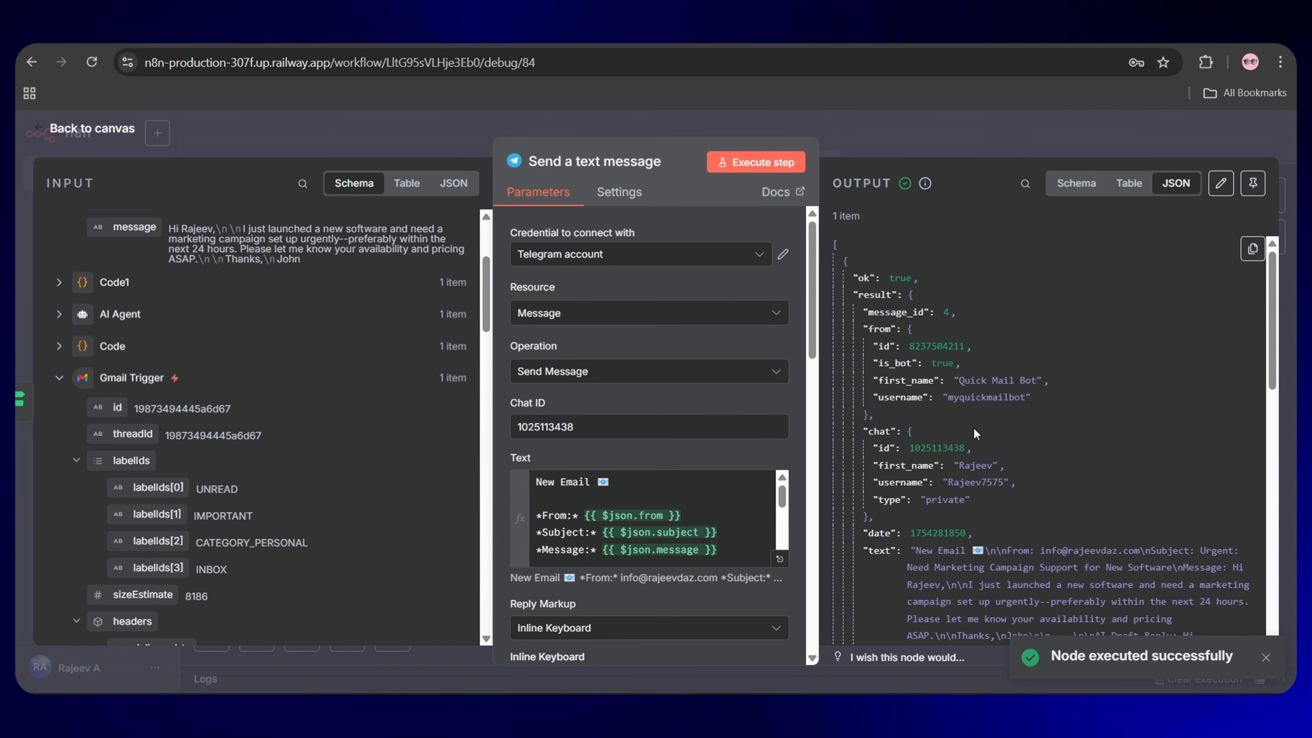
scroll(983, 457, down, 10)
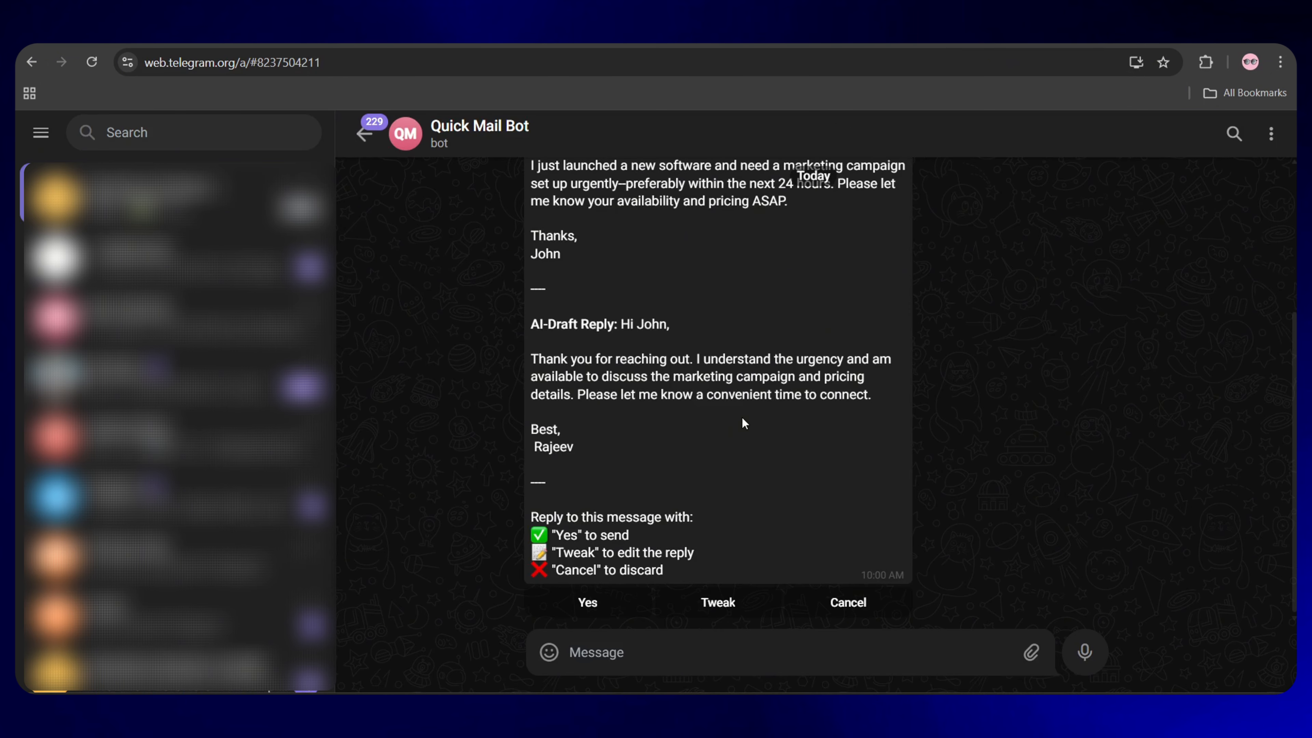
- Check the delivered message and its three buttons in the Quick Mail Bot chat on Telegram against the n8n node output
scroll(742, 418, up, 4)
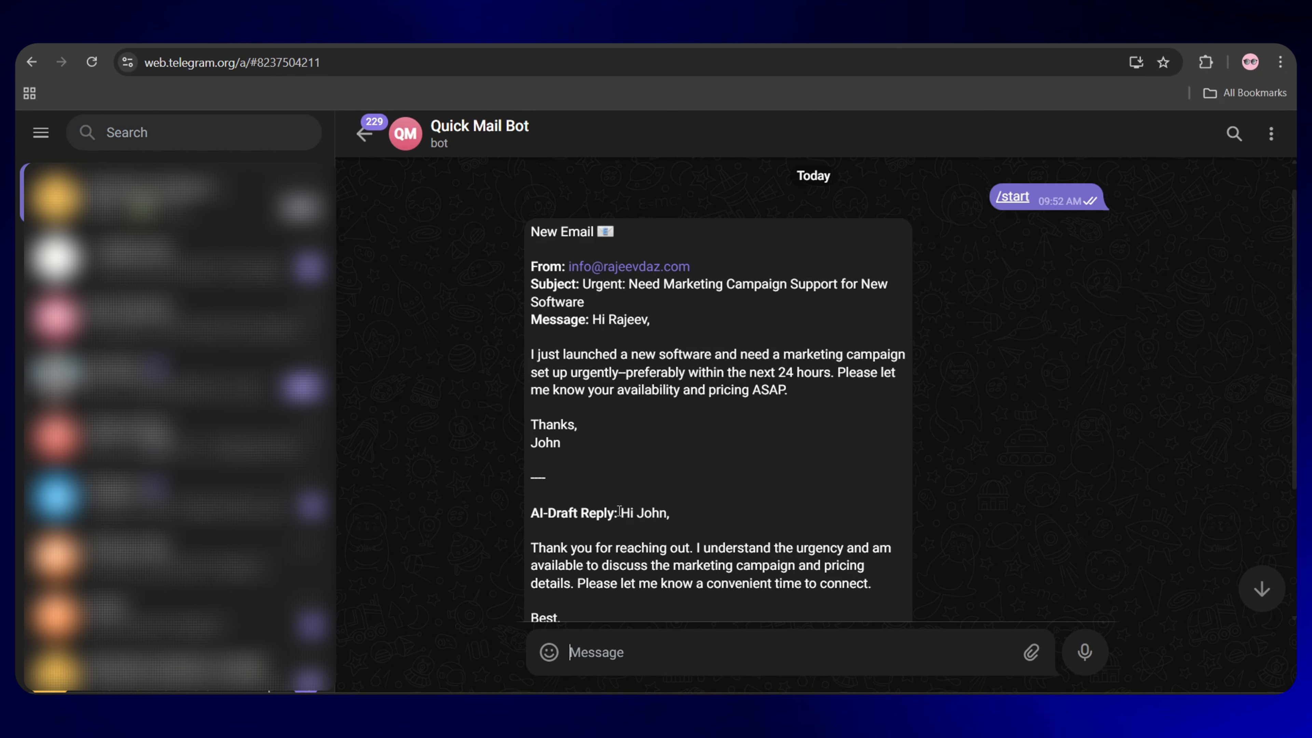
scroll(619, 511, down, 4)
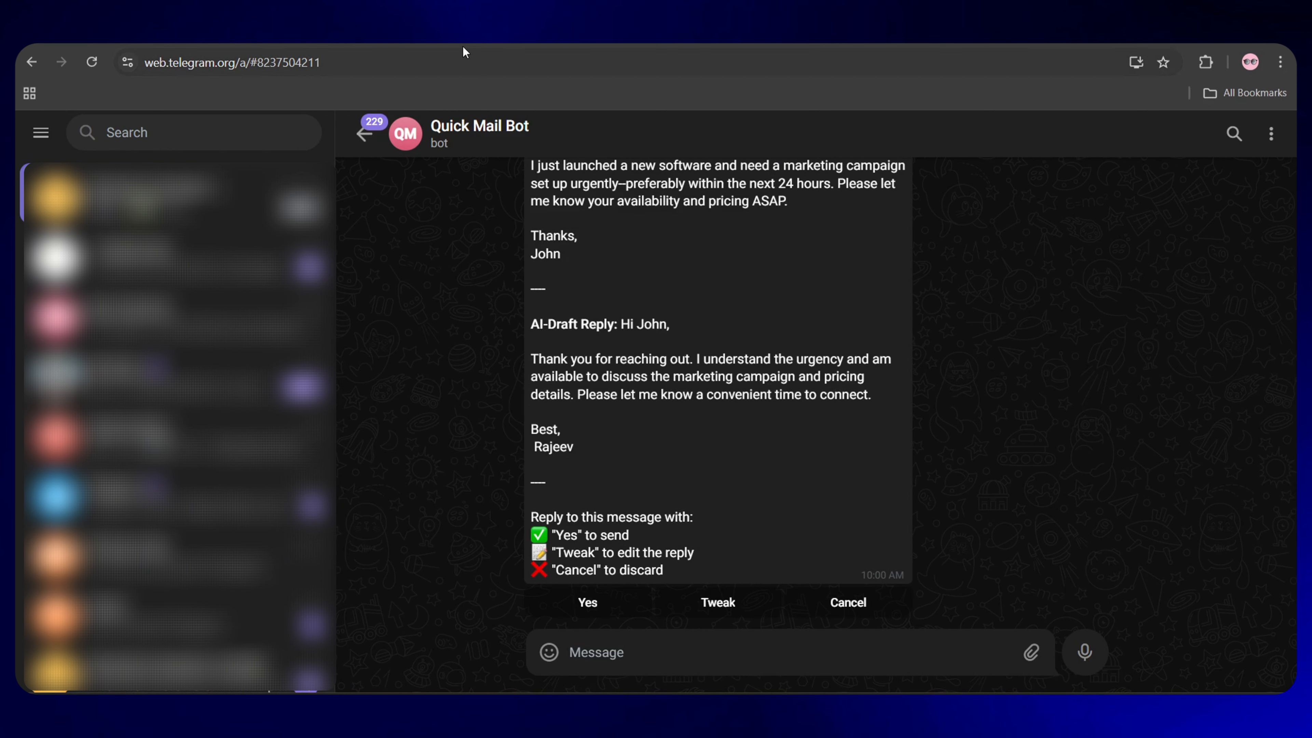
click(362, 34)
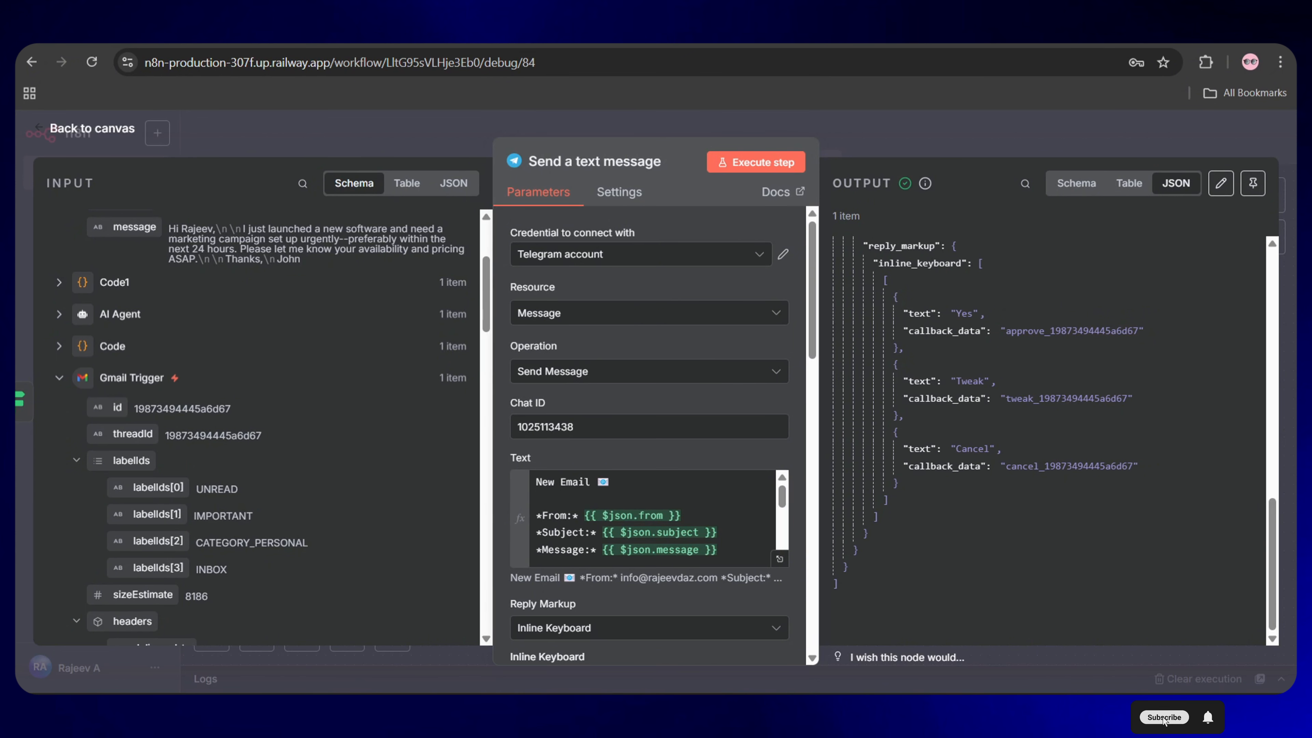
click(506, 34)
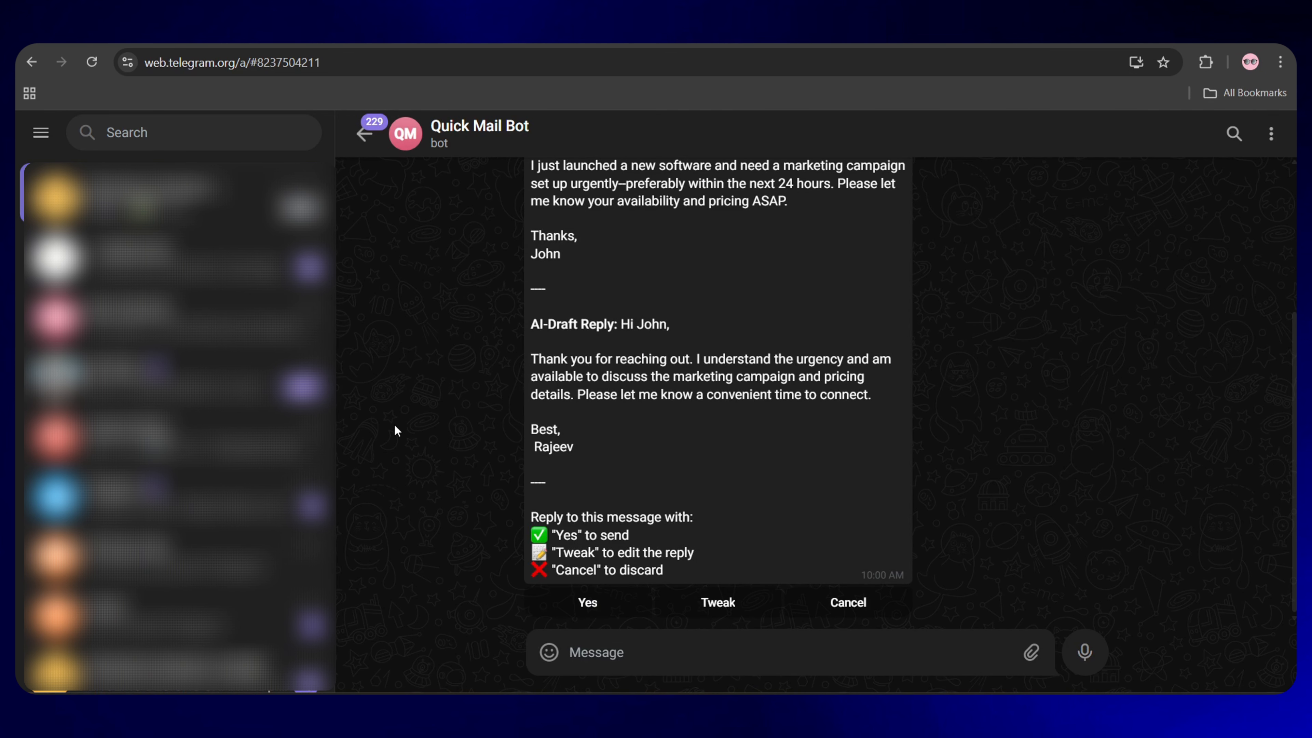
click(331, 34)
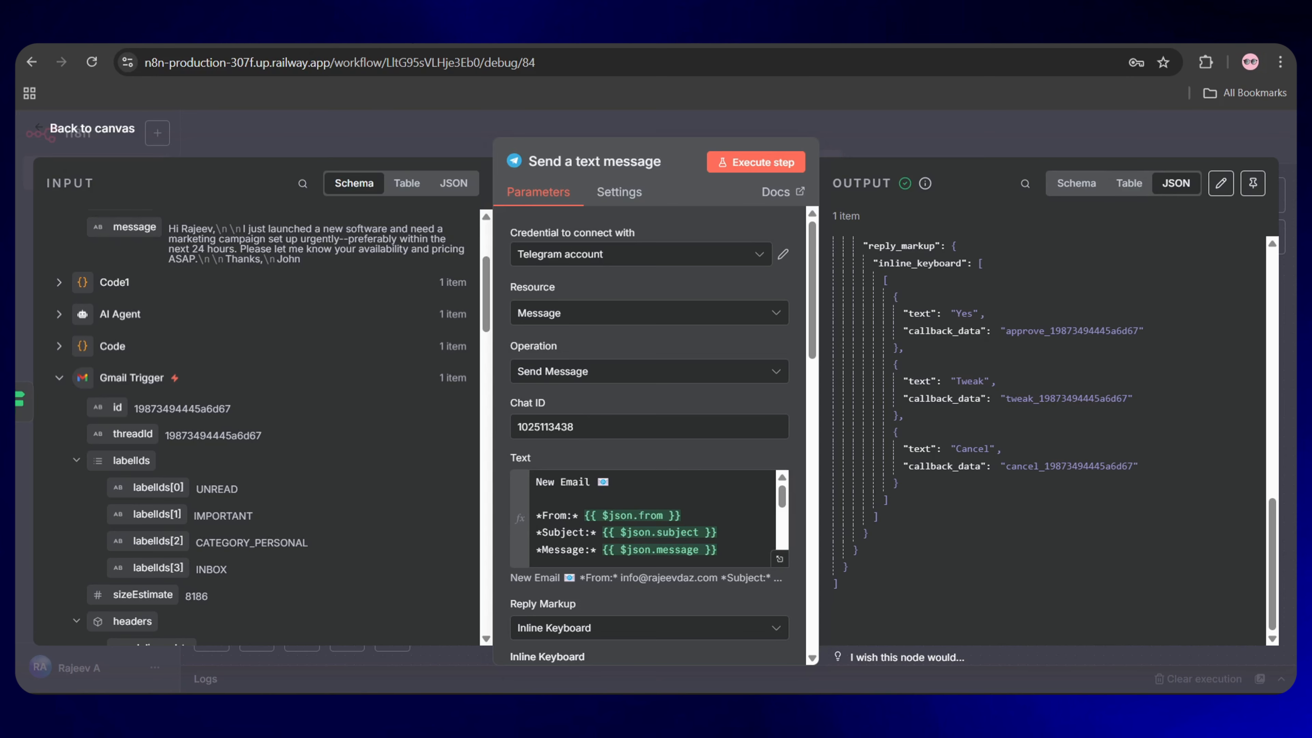
- Return to the canvas and move the Telegram node farther from the If node to make room on the true branch
click(89, 134)
scroll(993, 430, right, 3)
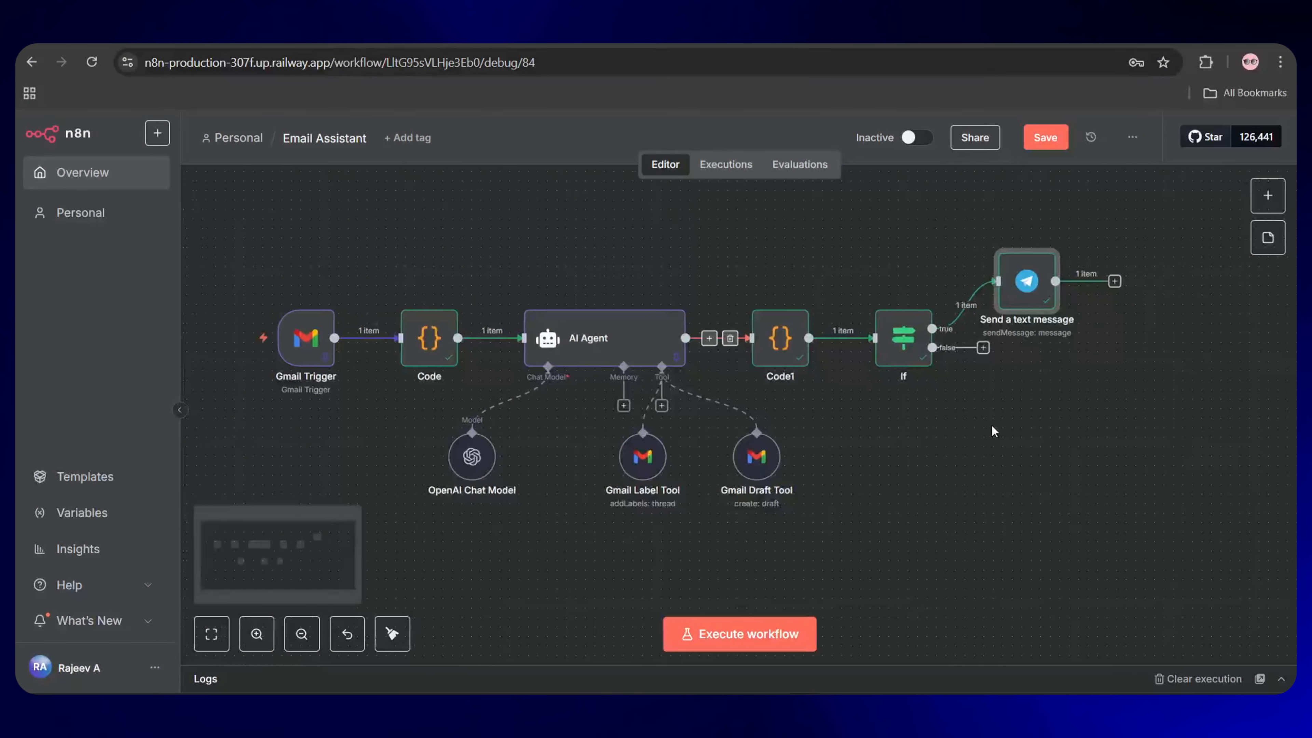
drag(958, 268, 1026, 316)
- Insert a Redis node with the Set operation after the If node's true output
drag(960, 235, 974, 219)
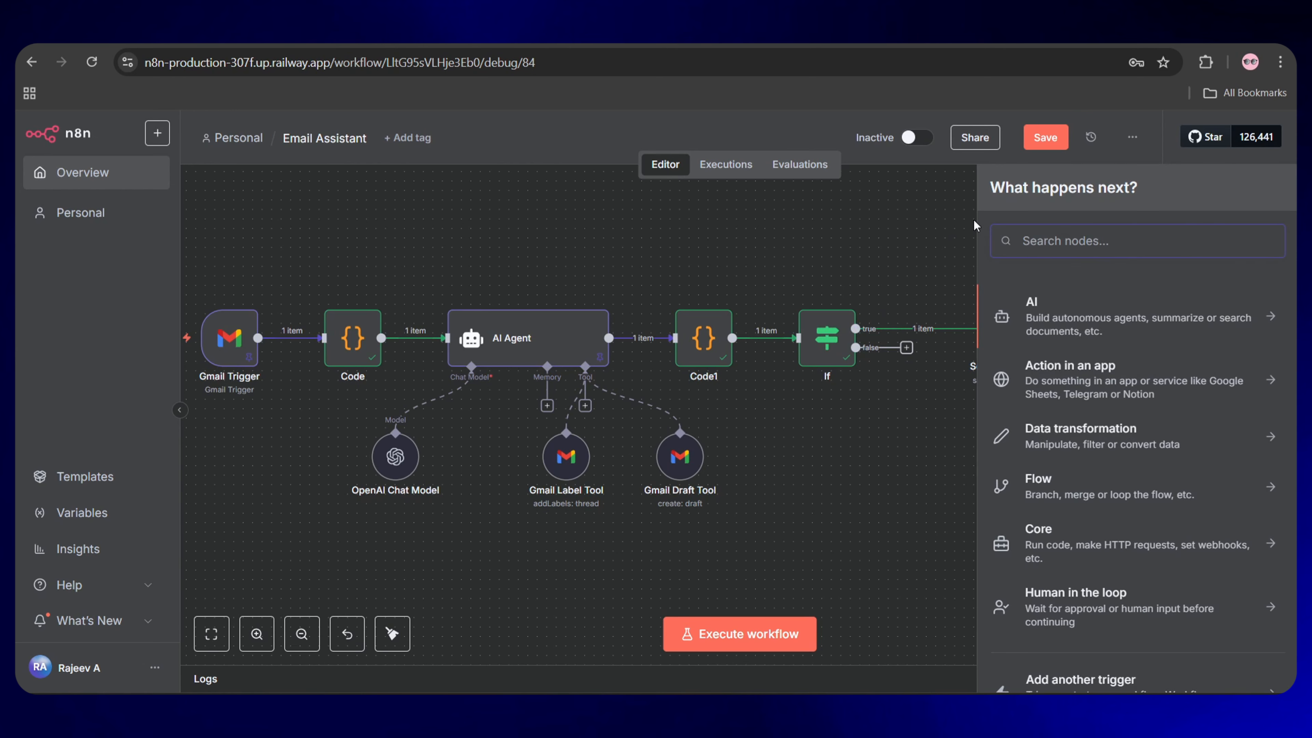
text(redis)
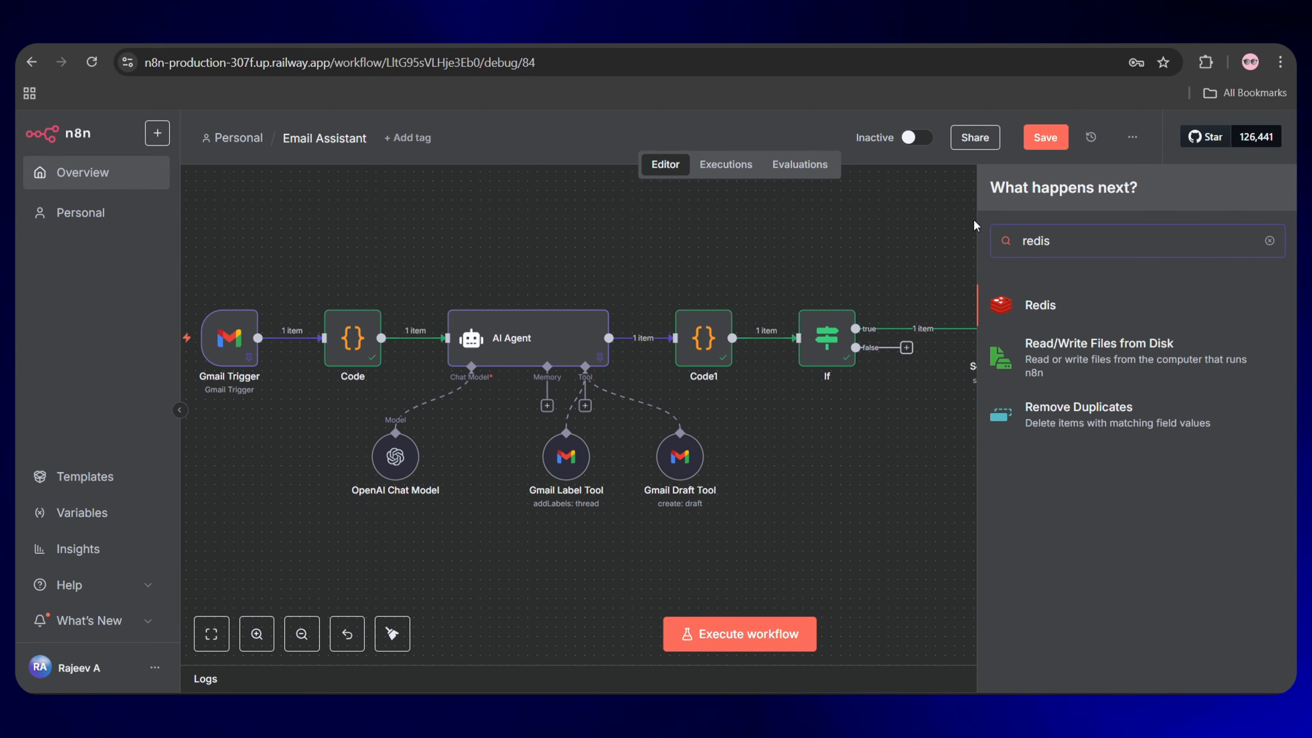
click(1066, 314)
click(1057, 595)
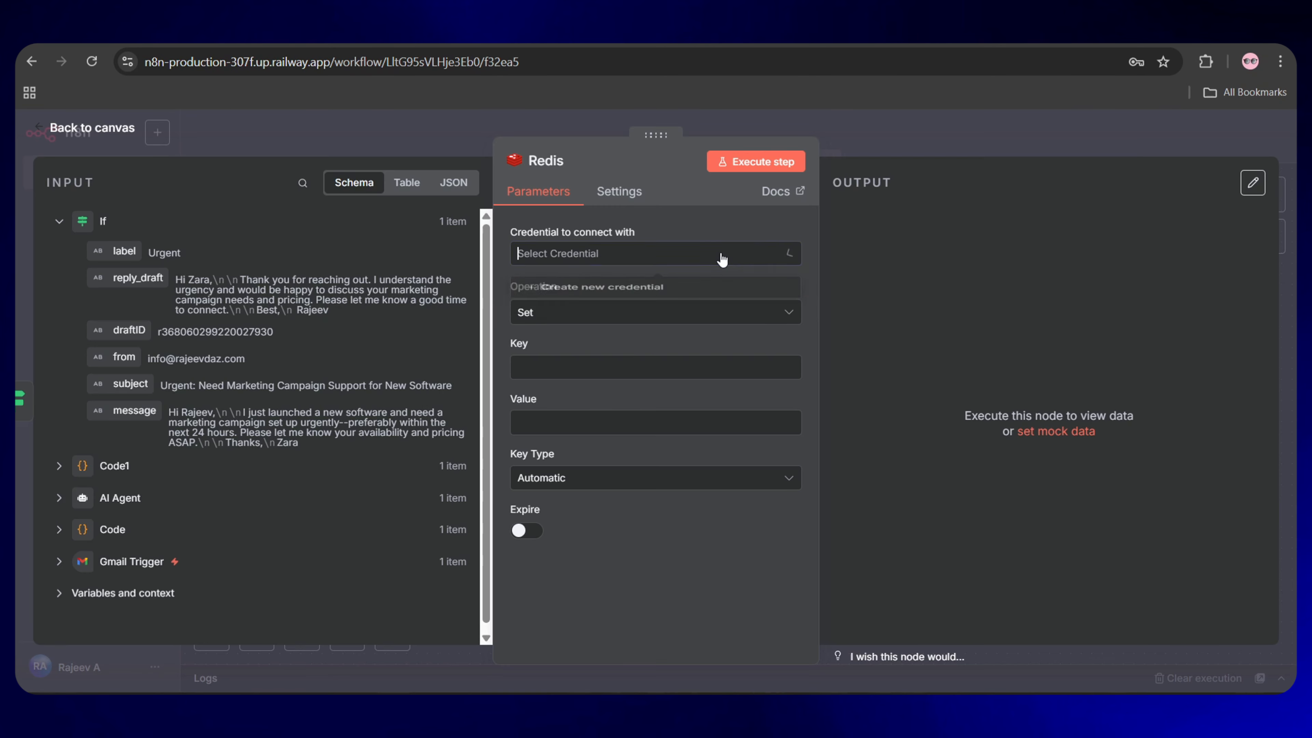
- Start a new credential for the Redis node, and switch to Railway to add a Redis database to the disciplined-creativity project
click(720, 255)
click(640, 298)
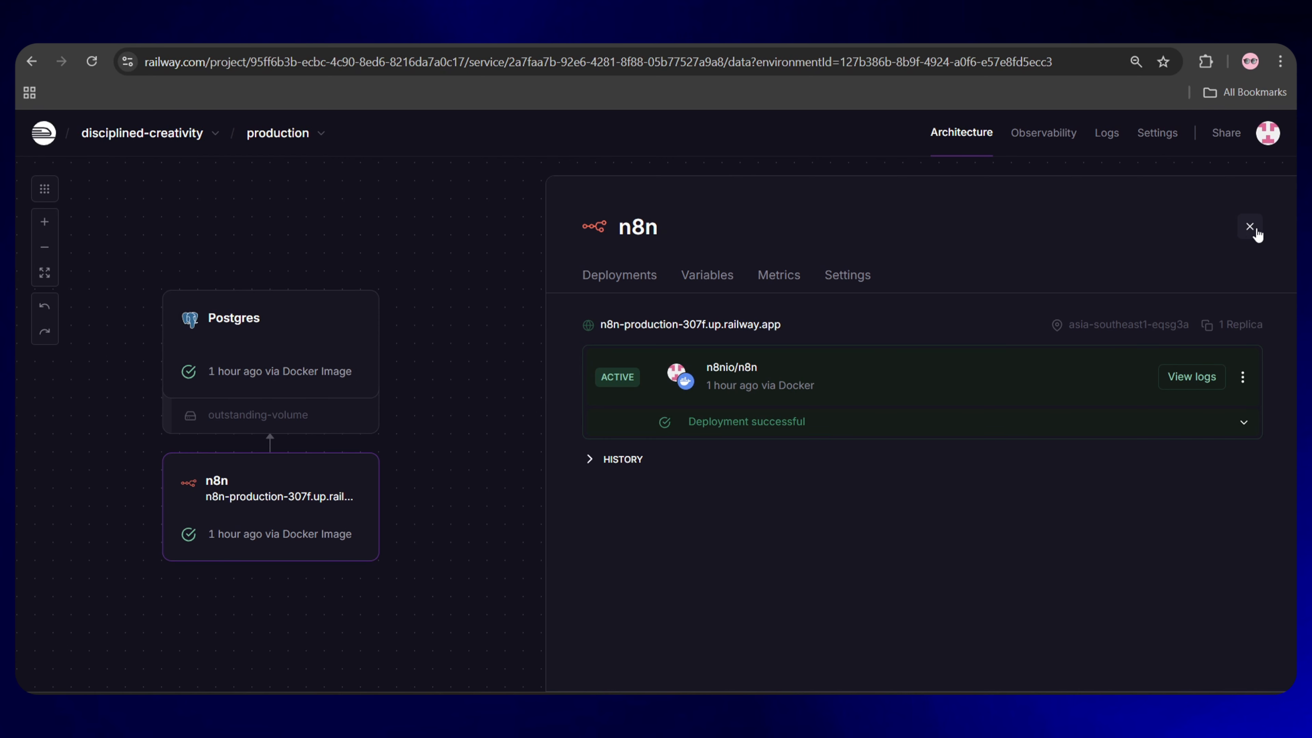
click(1250, 227)
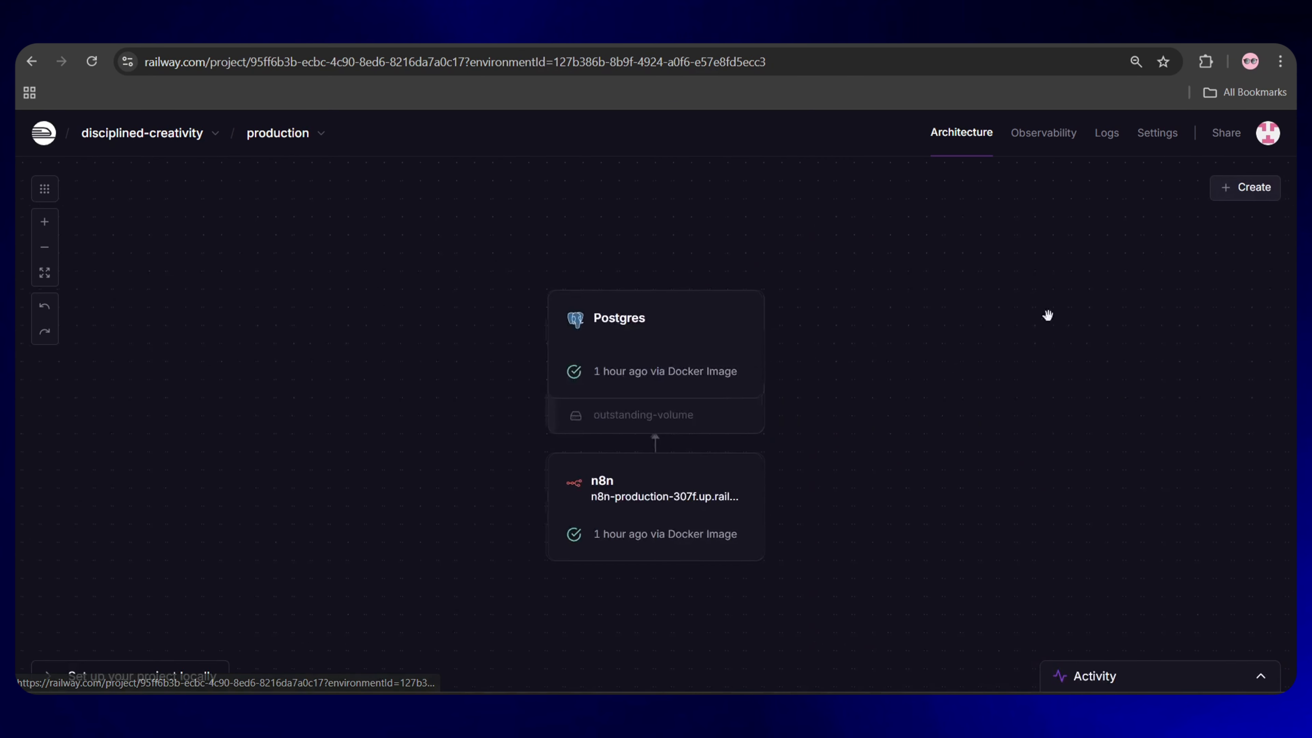
click(1242, 199)
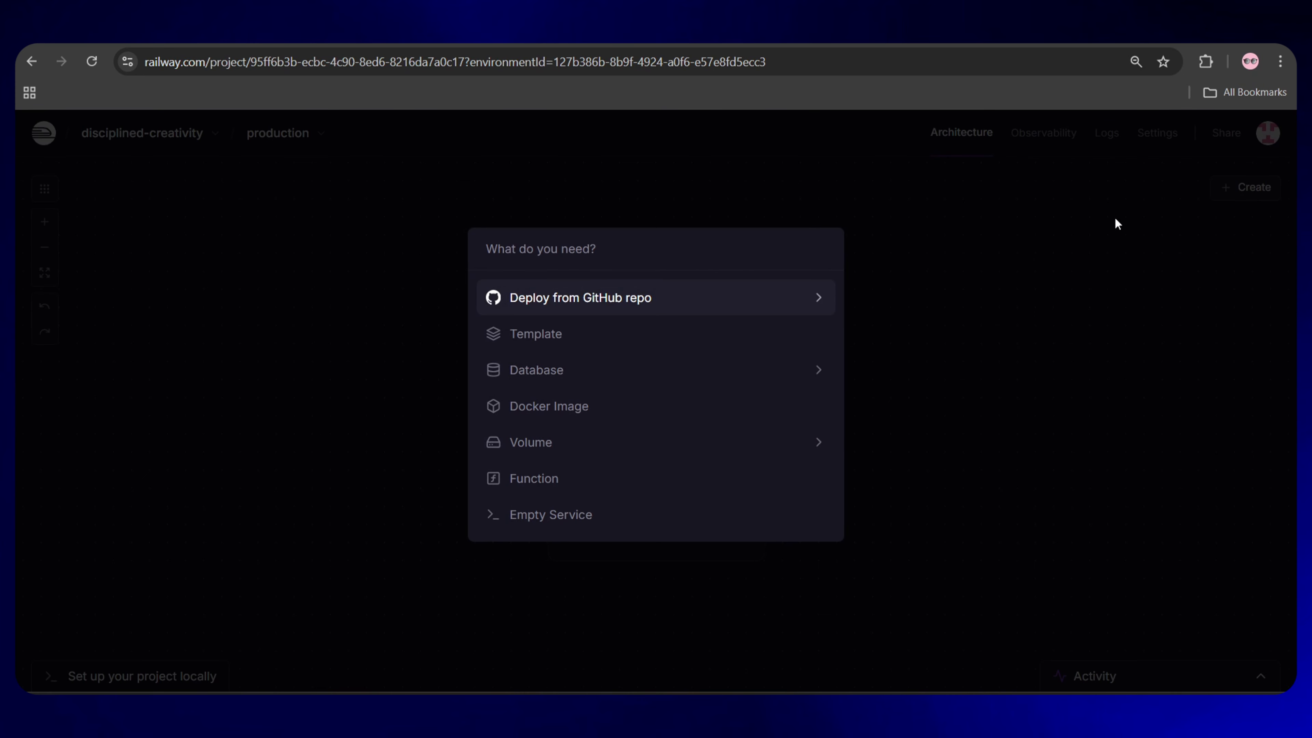
click(616, 372)
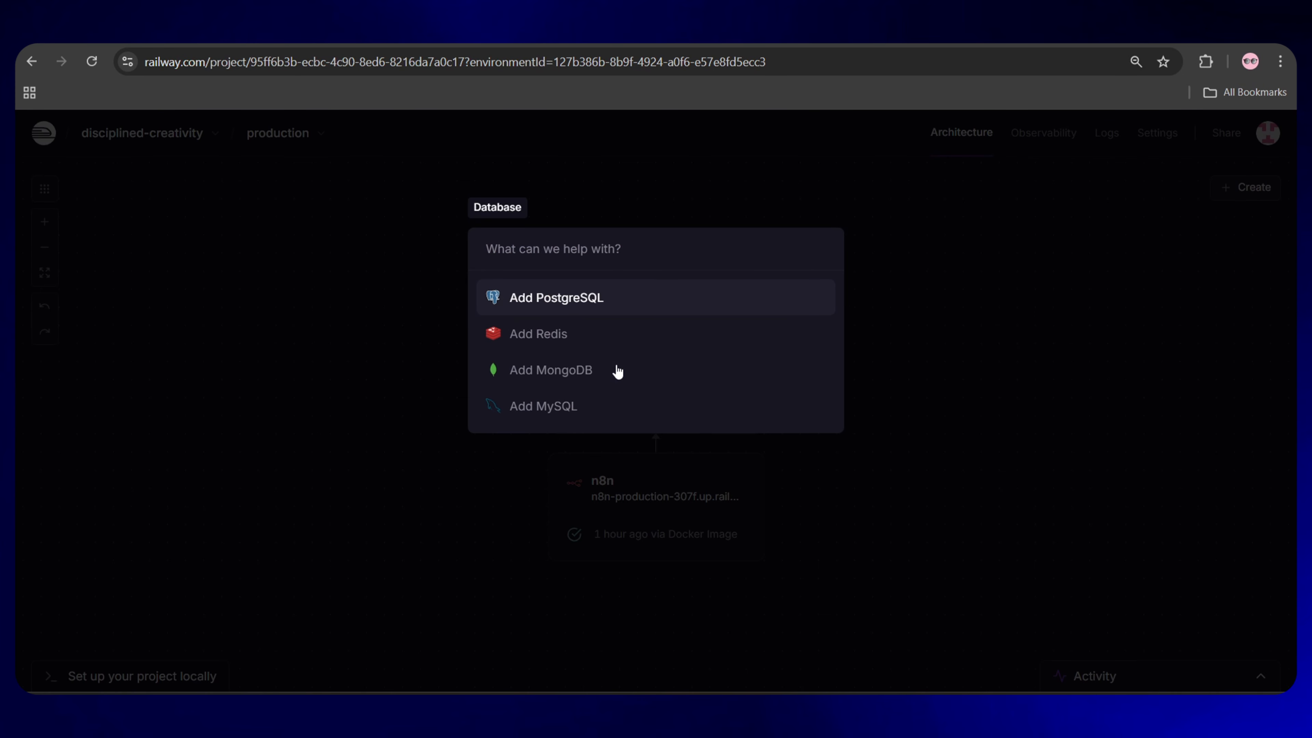
click(543, 335)
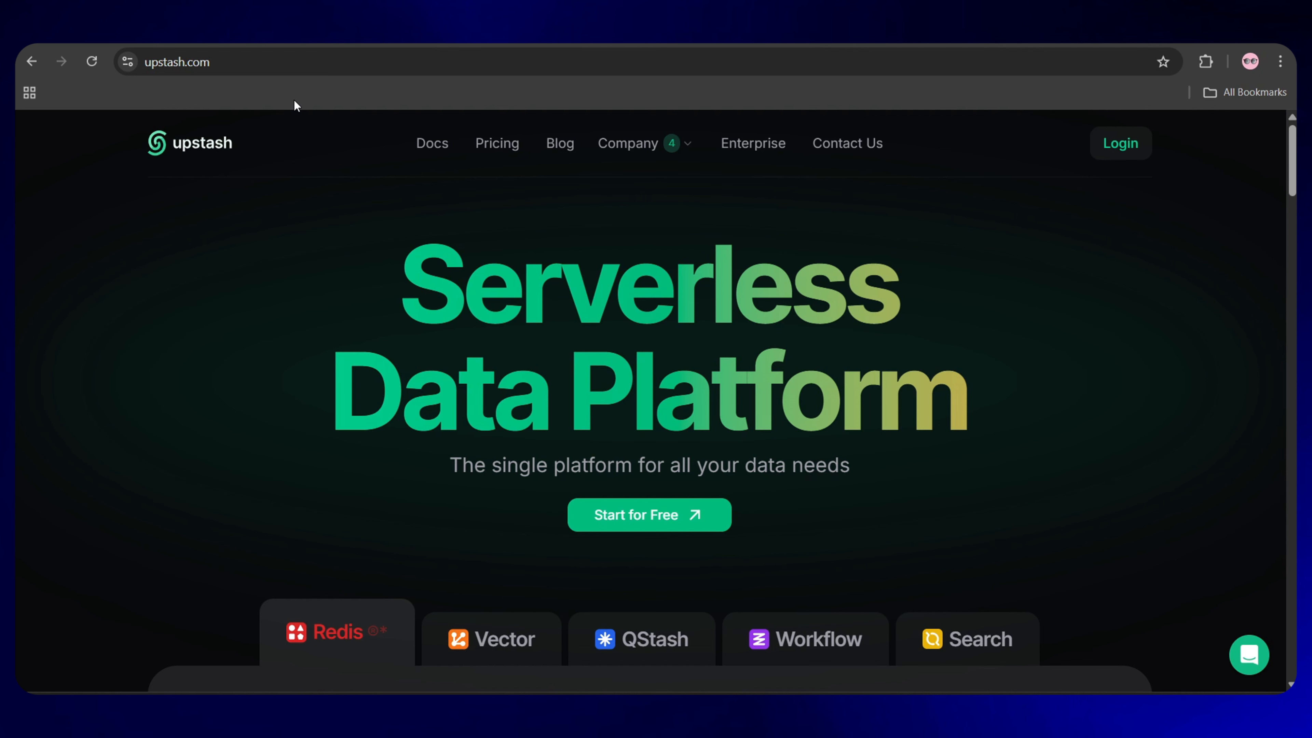
scroll(332, 331, down, 2)
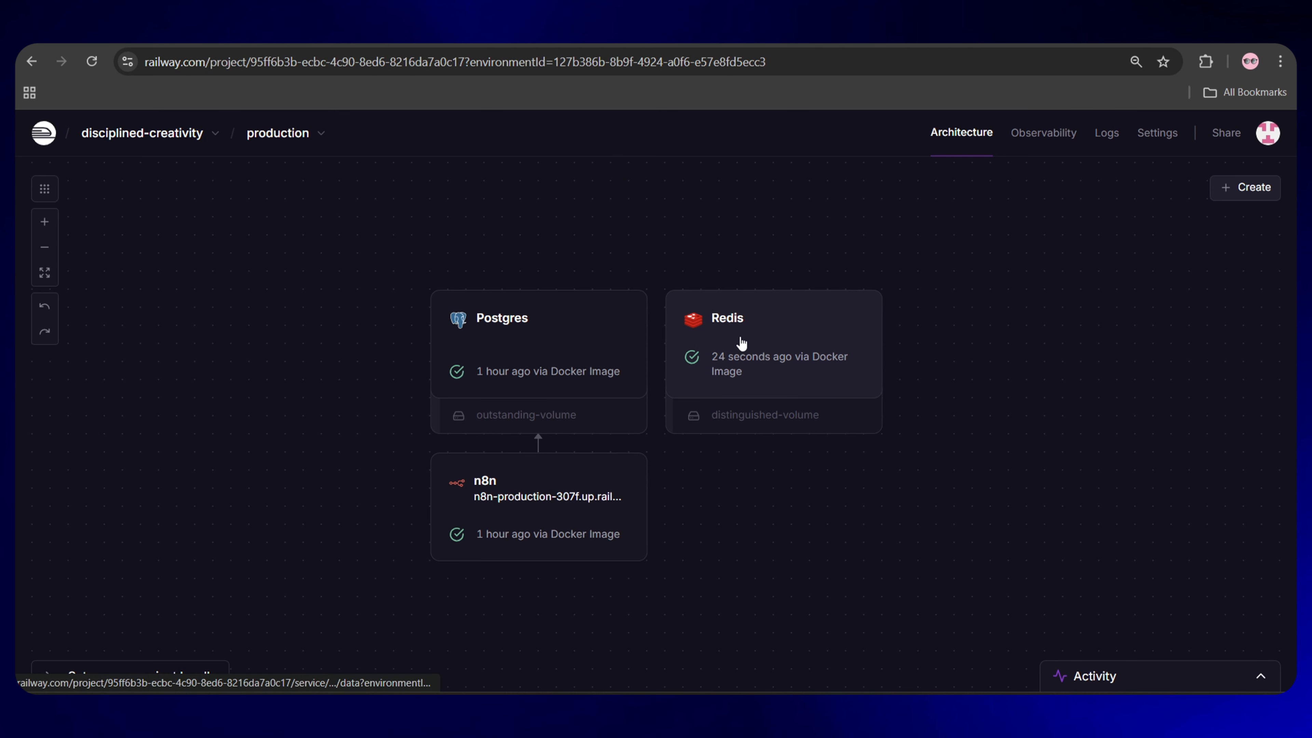
- Copy the REDISPASSWORD variable from Railway's Redis service into the Password field of the n8n Redis credential
click(742, 343)
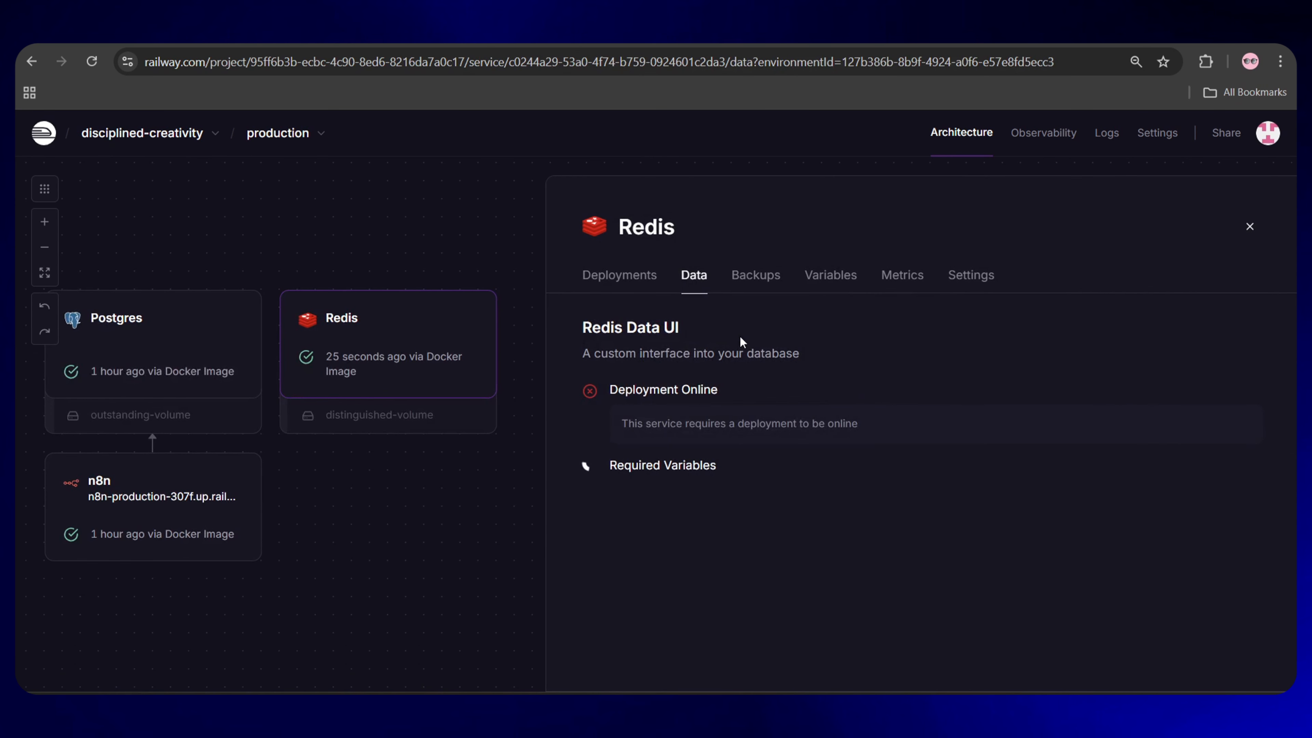
click(765, 274)
click(839, 274)
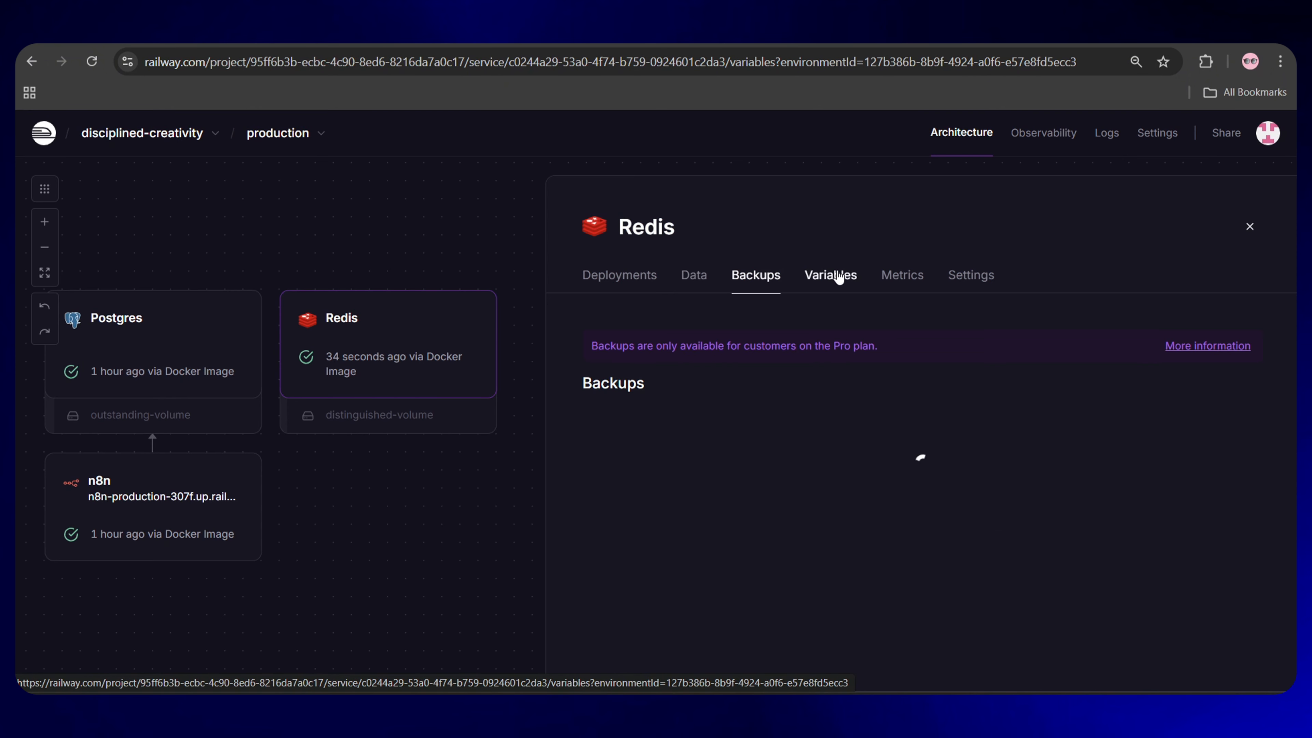
scroll(842, 543, down, 3)
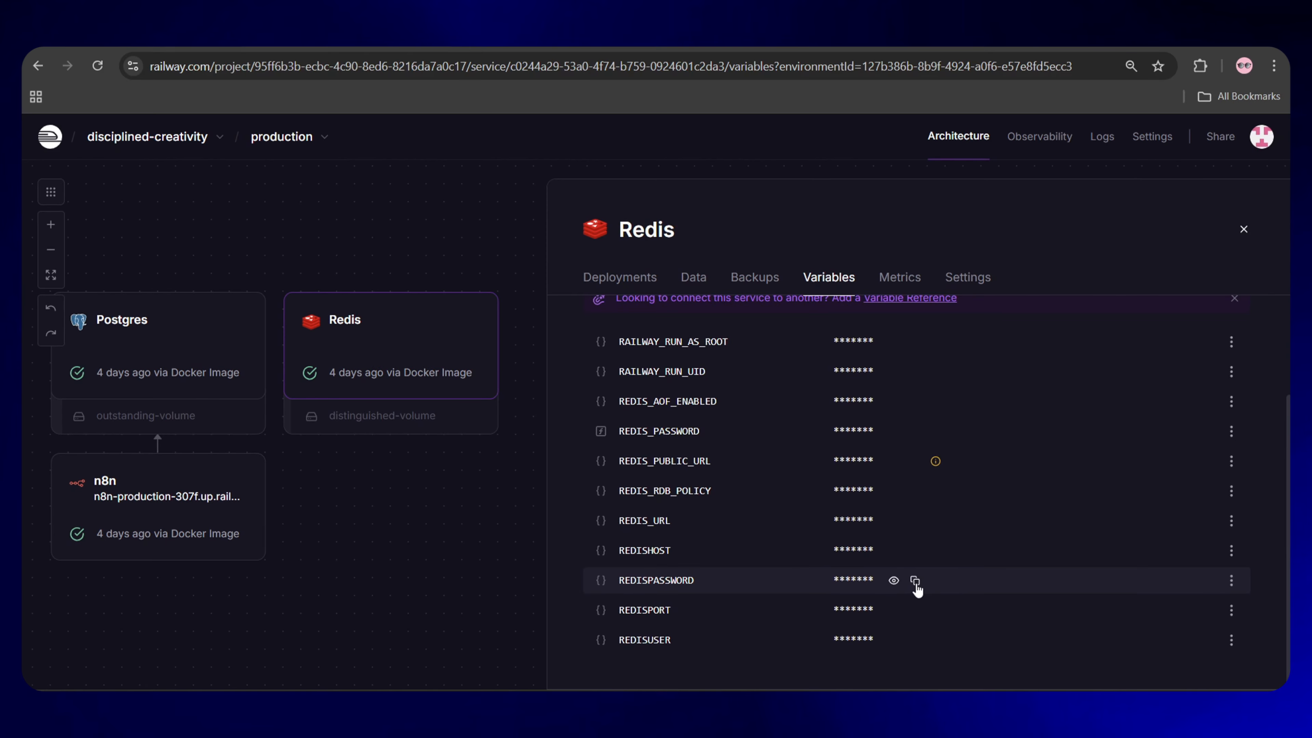
click(917, 581)
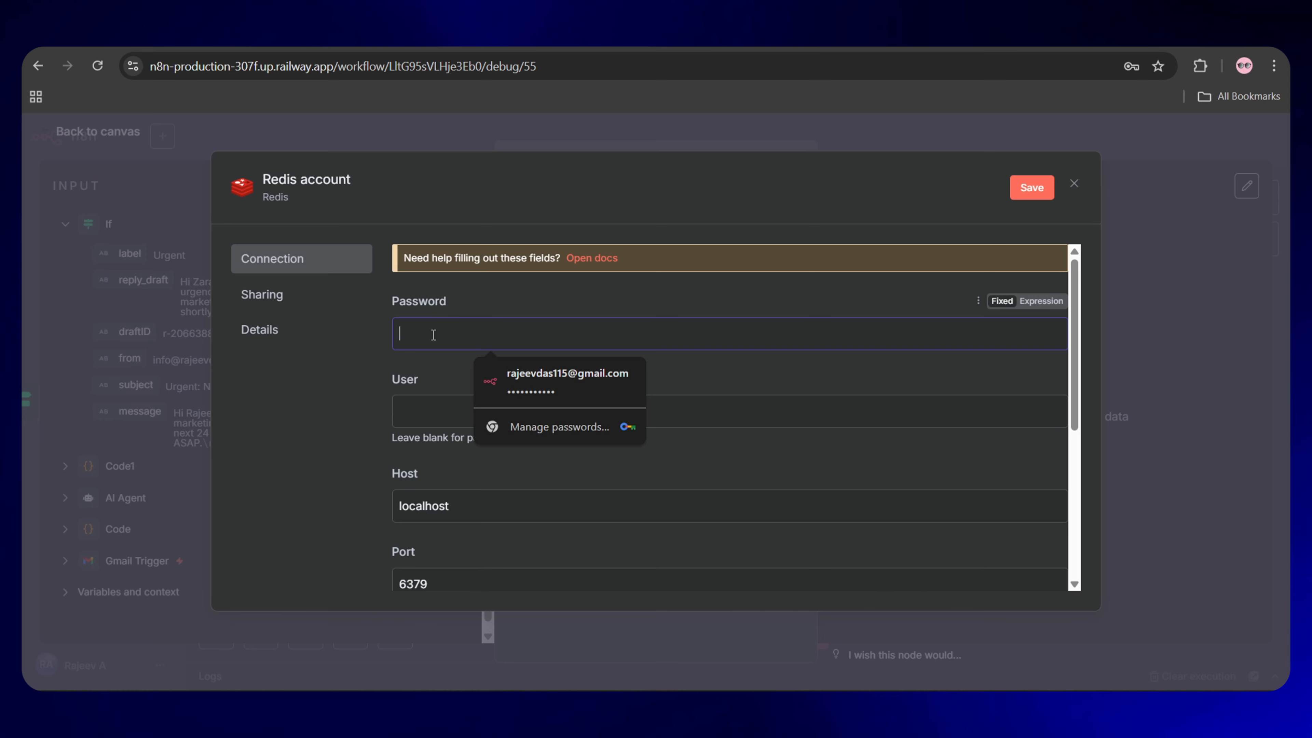
key(ctrl+v)
- Fill in the Redis credential with user default and host redis.railway.internal from the Railway variables, and save it
click(917, 647)
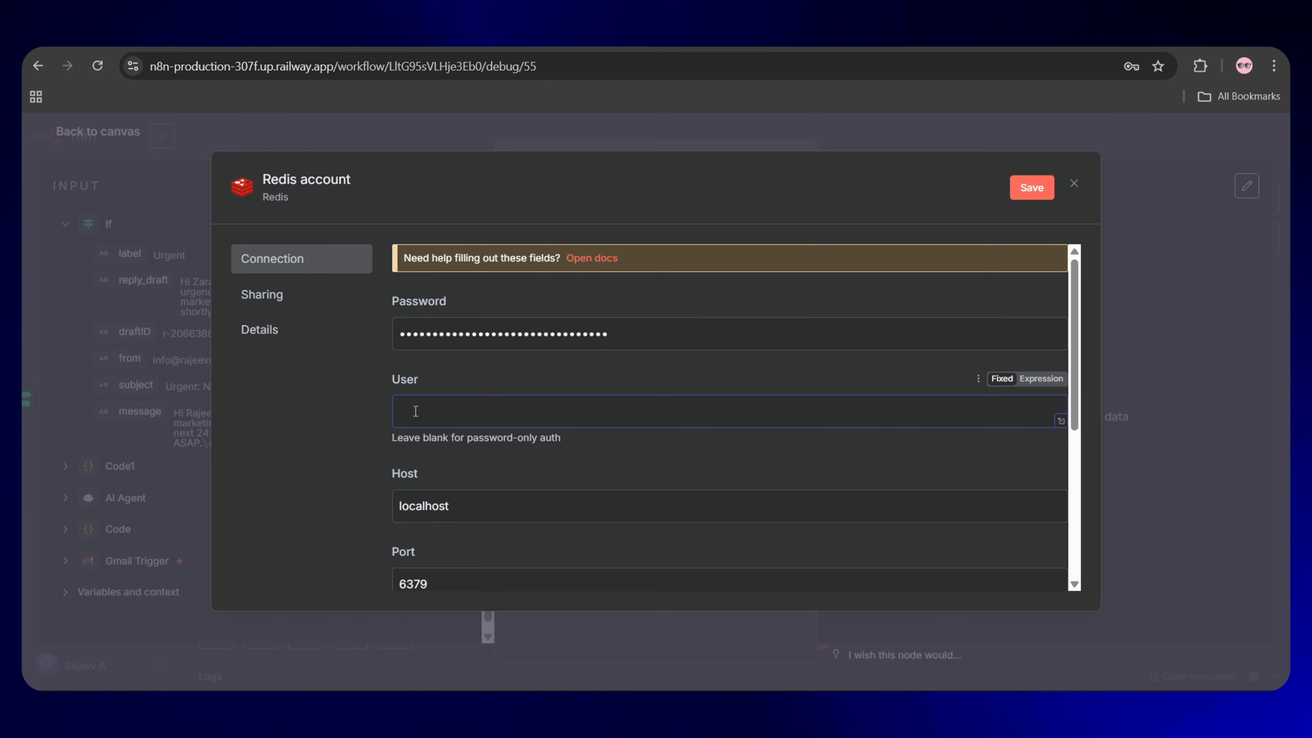
click(914, 551)
click(463, 507)
key(ctrl+v)
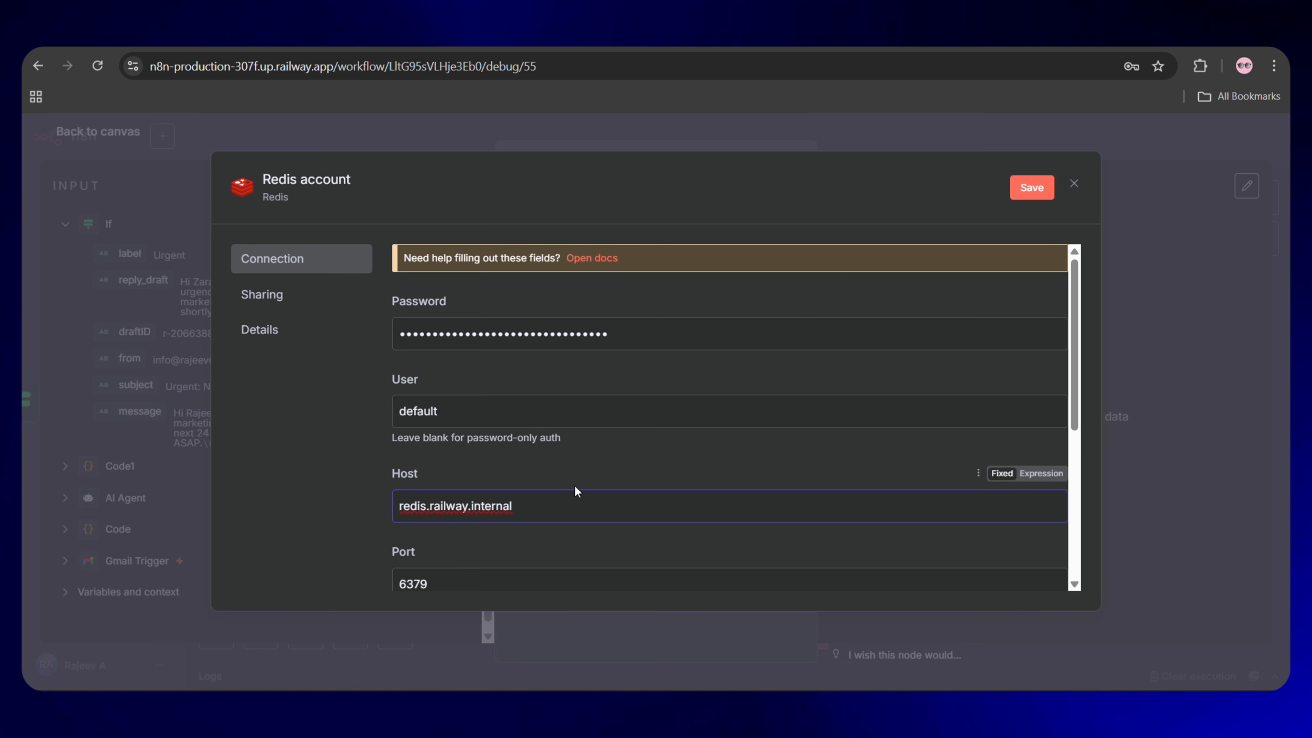
scroll(577, 491, down, 2)
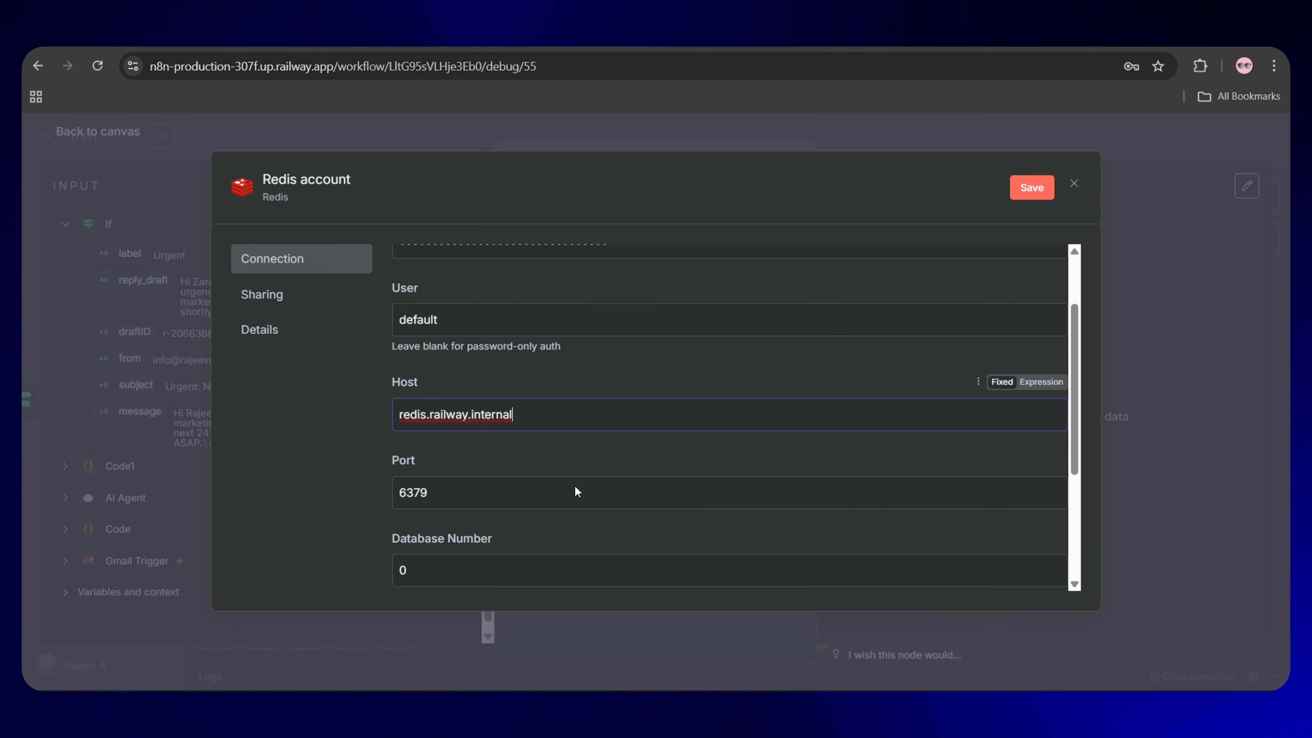
click(1034, 189)
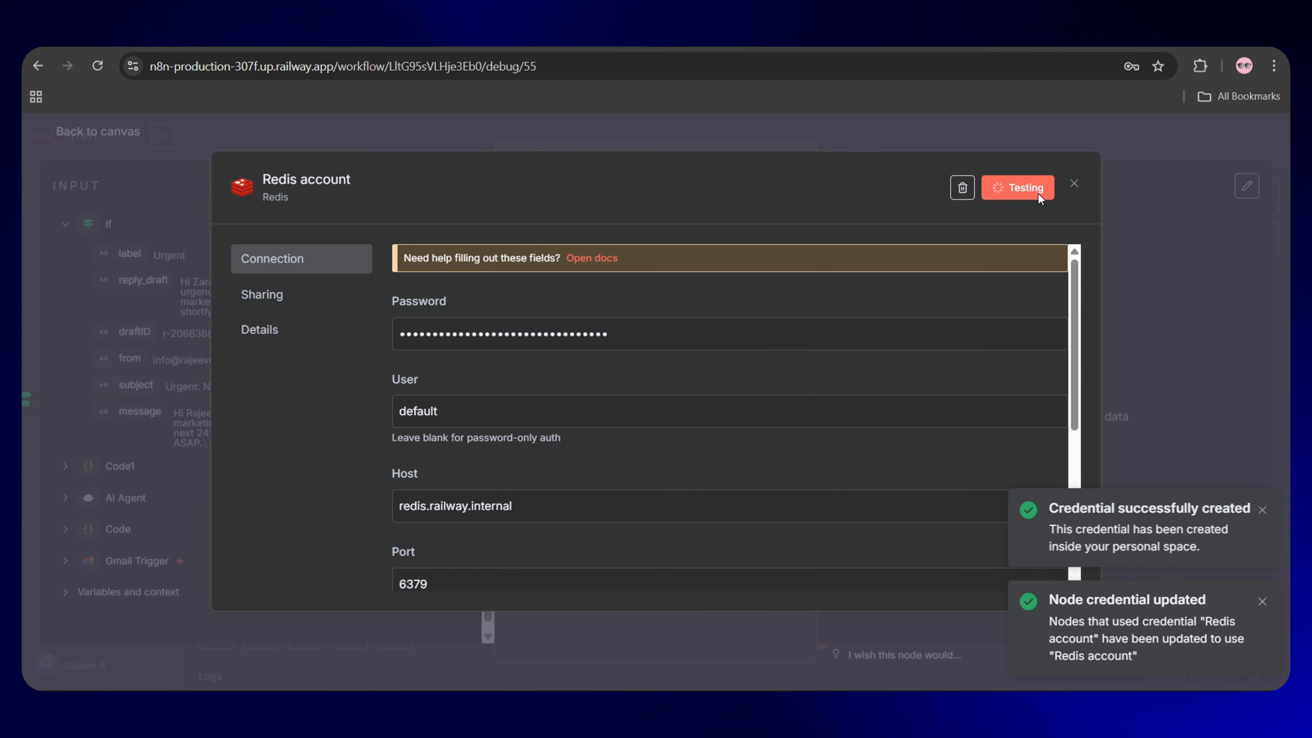
click(1074, 188)
- Set the Redis node's Key to the Gmail Trigger message ID, {{ $('Gmail Trigger').item.json.id }}
click(567, 367)
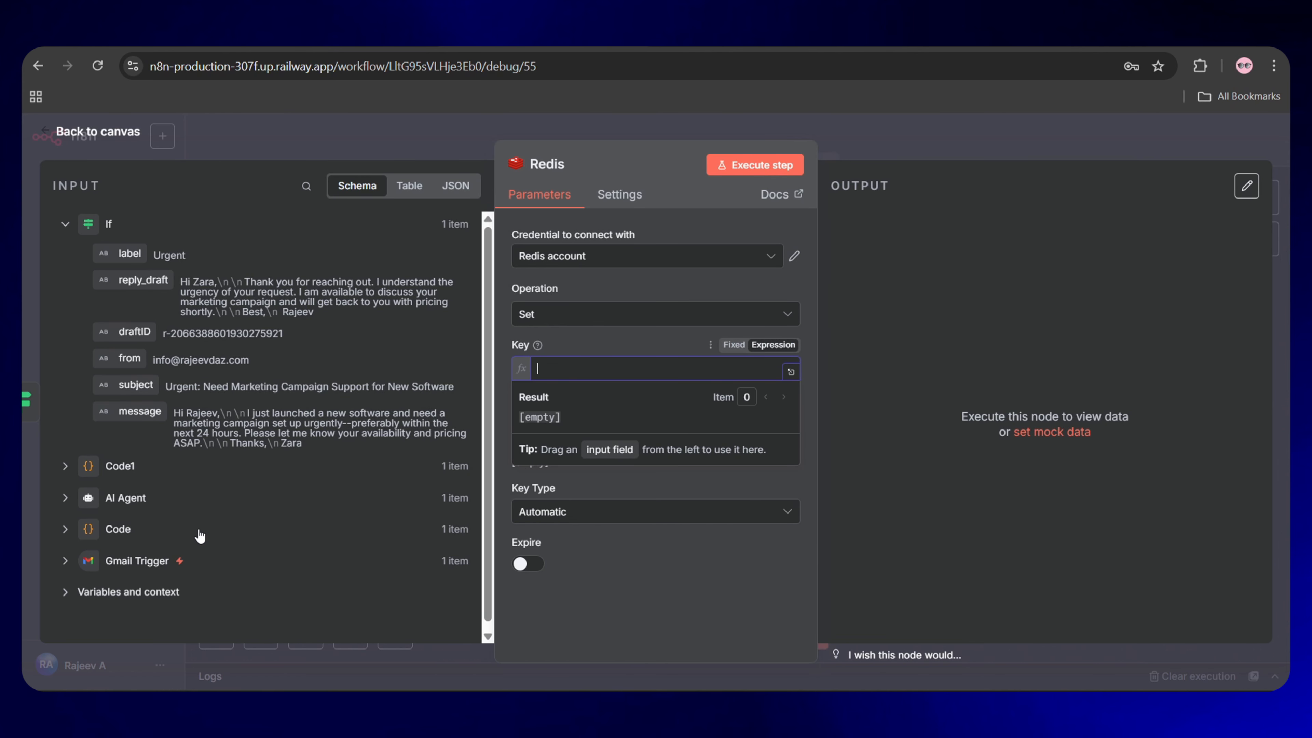
click(65, 560)
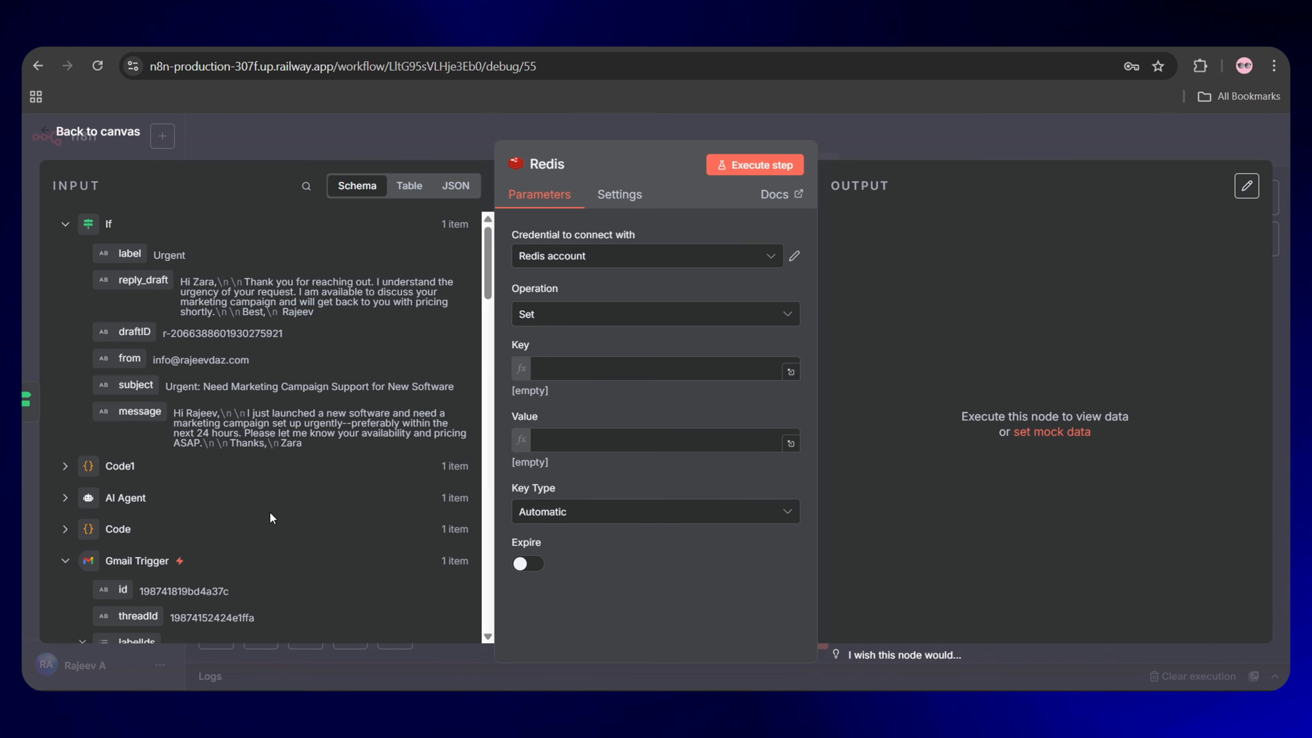
scroll(83, 543, down, 1)
drag(106, 521, 562, 380)
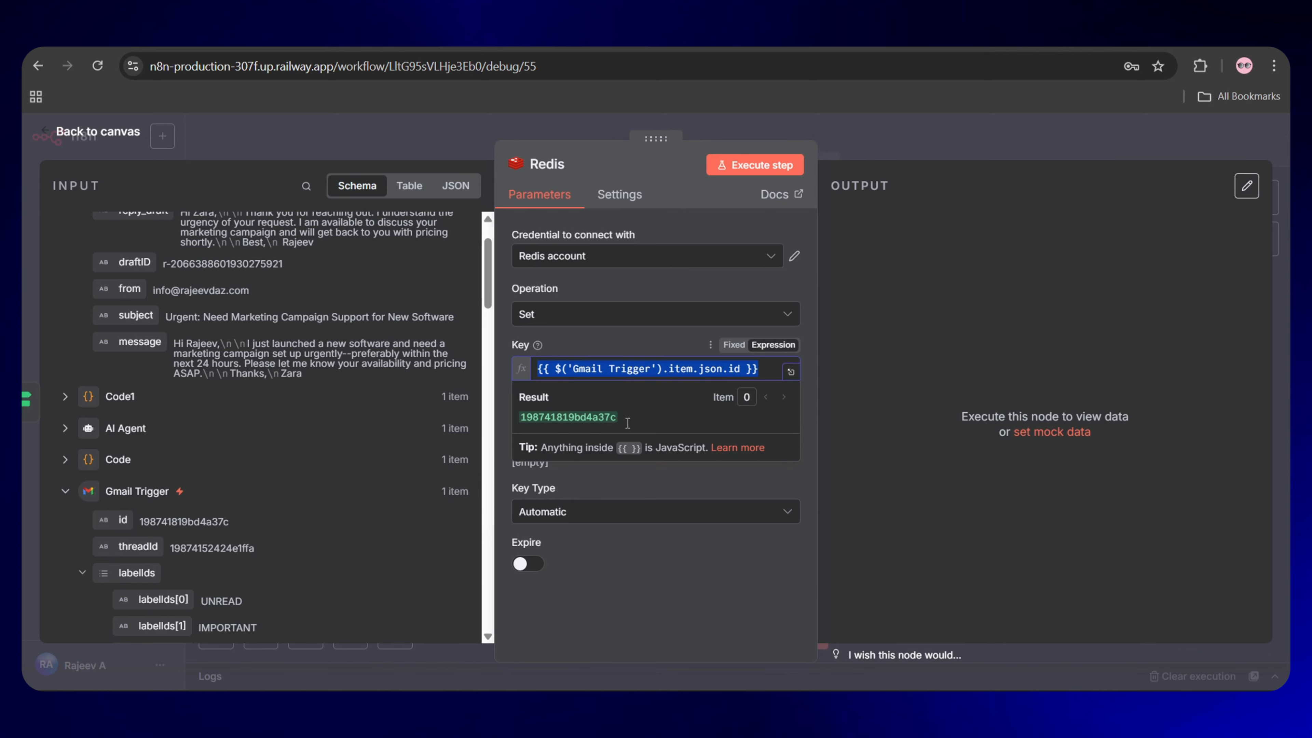
- Set the Redis Value to {{ JSON.stringify({ messageId: $node["Gmail Trigger"].json["id"], draft_reply: $json.reply_draft, draftID: $json.draftID }) }}
click(588, 444)
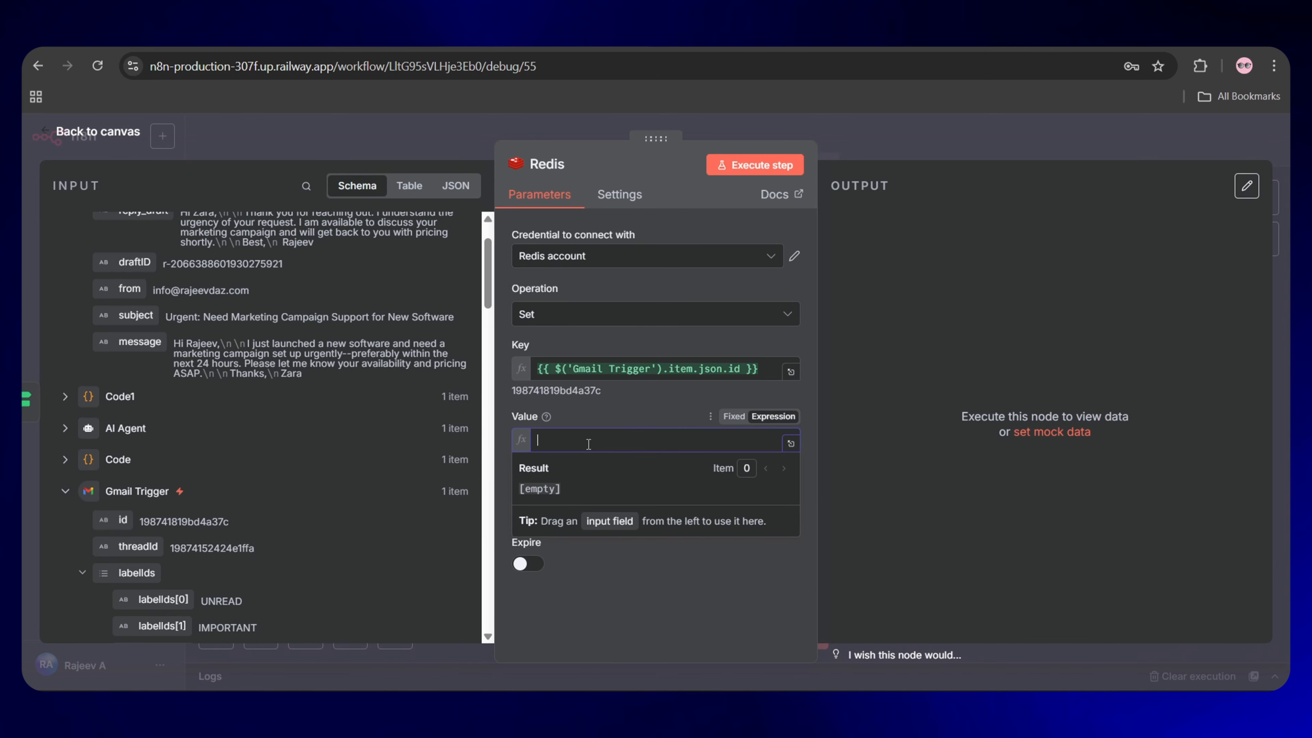
click(765, 426)
click(791, 444)
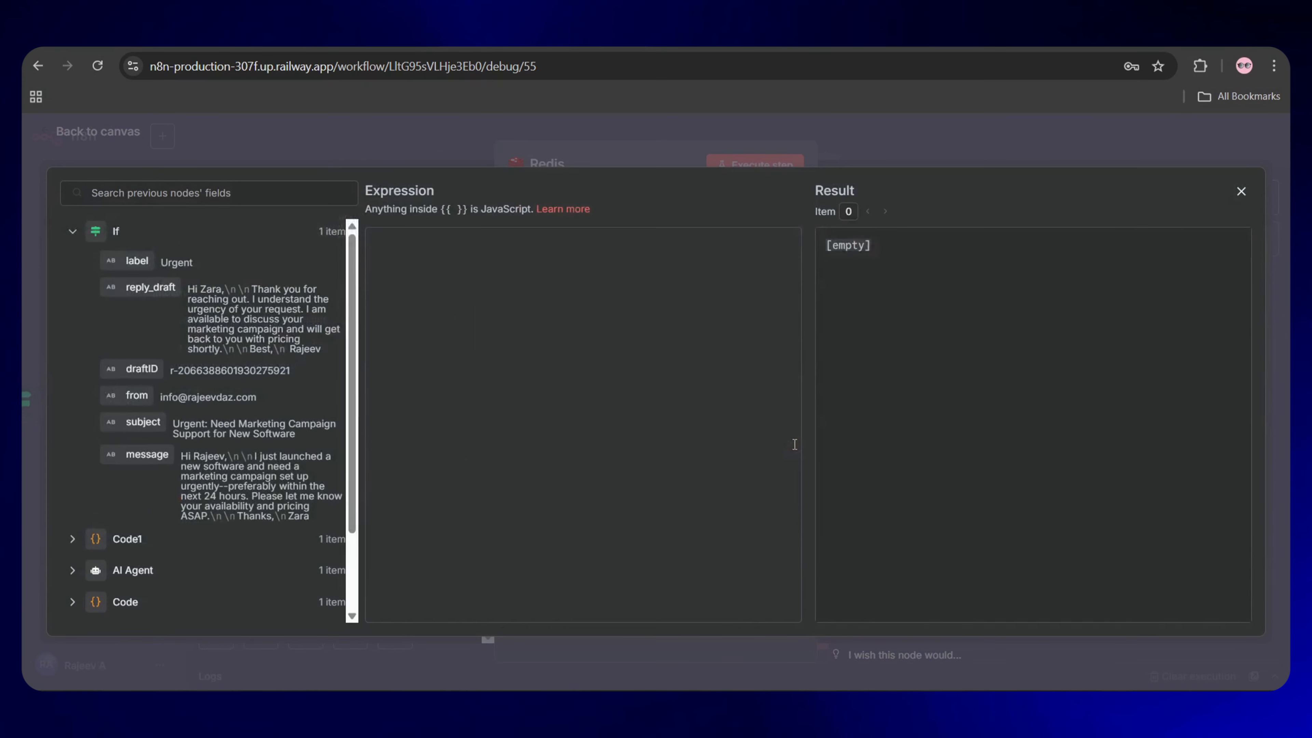
key(ctrl+v)
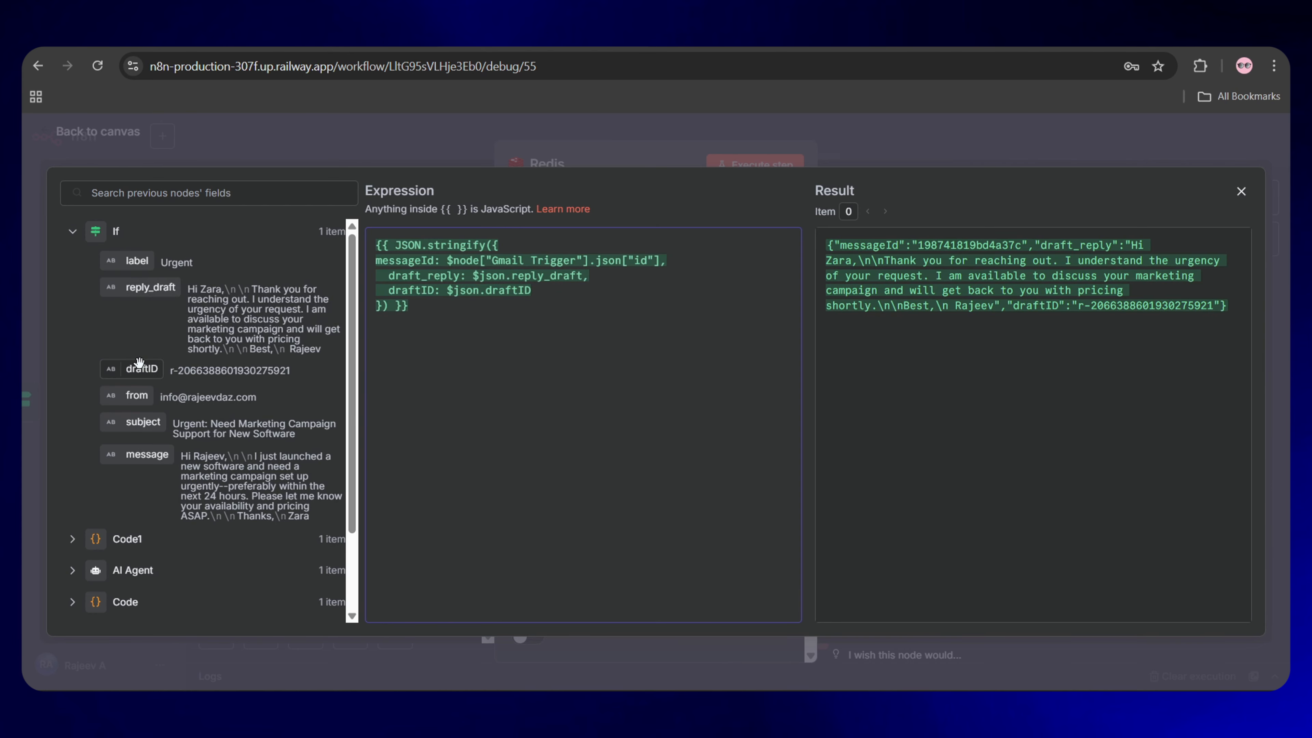
click(1241, 192)
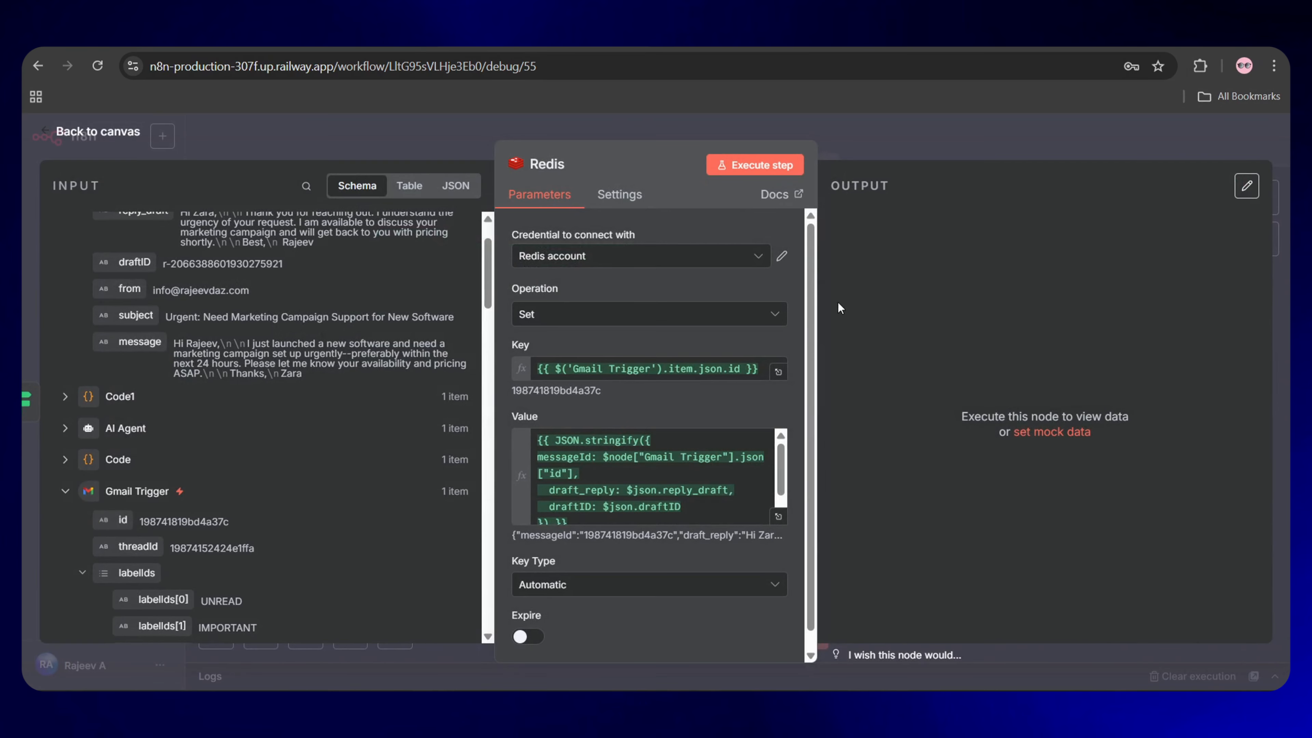
- Execute the Redis node to store the draft data, and return to the workflow canvas
click(748, 168)
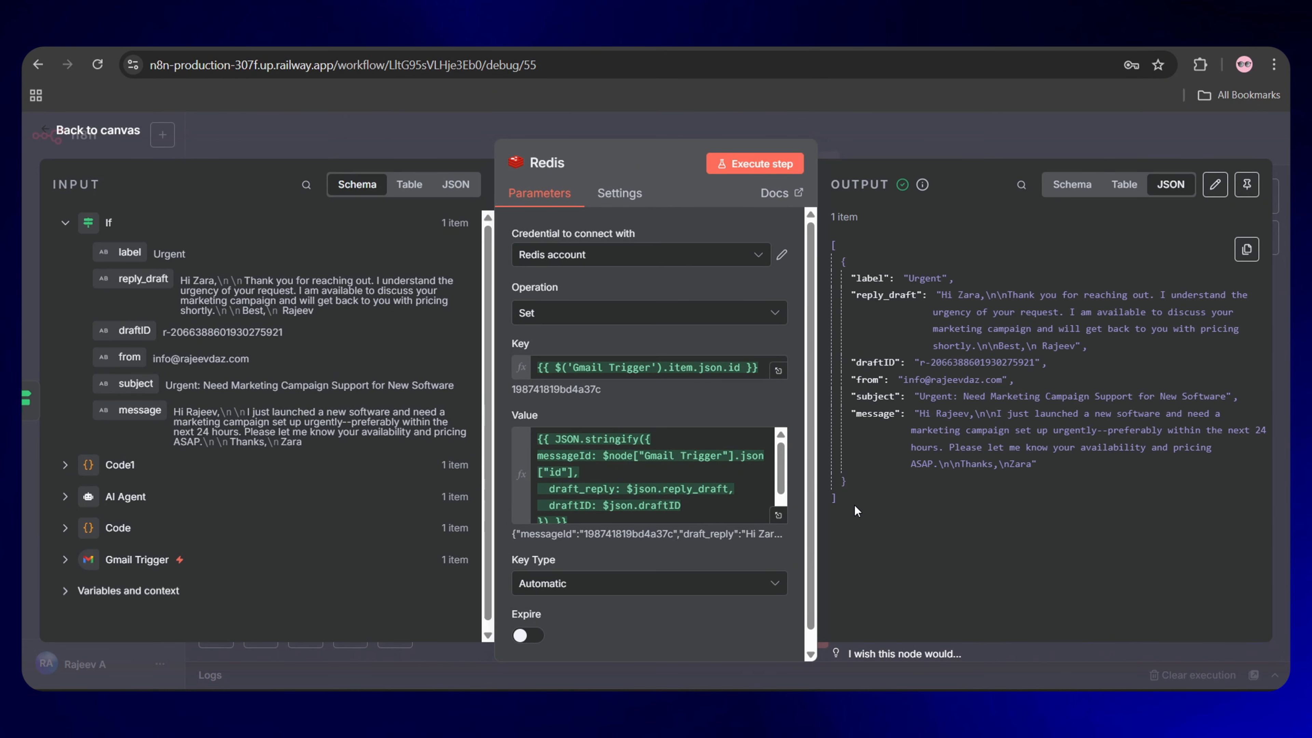
drag(861, 217, 828, 217)
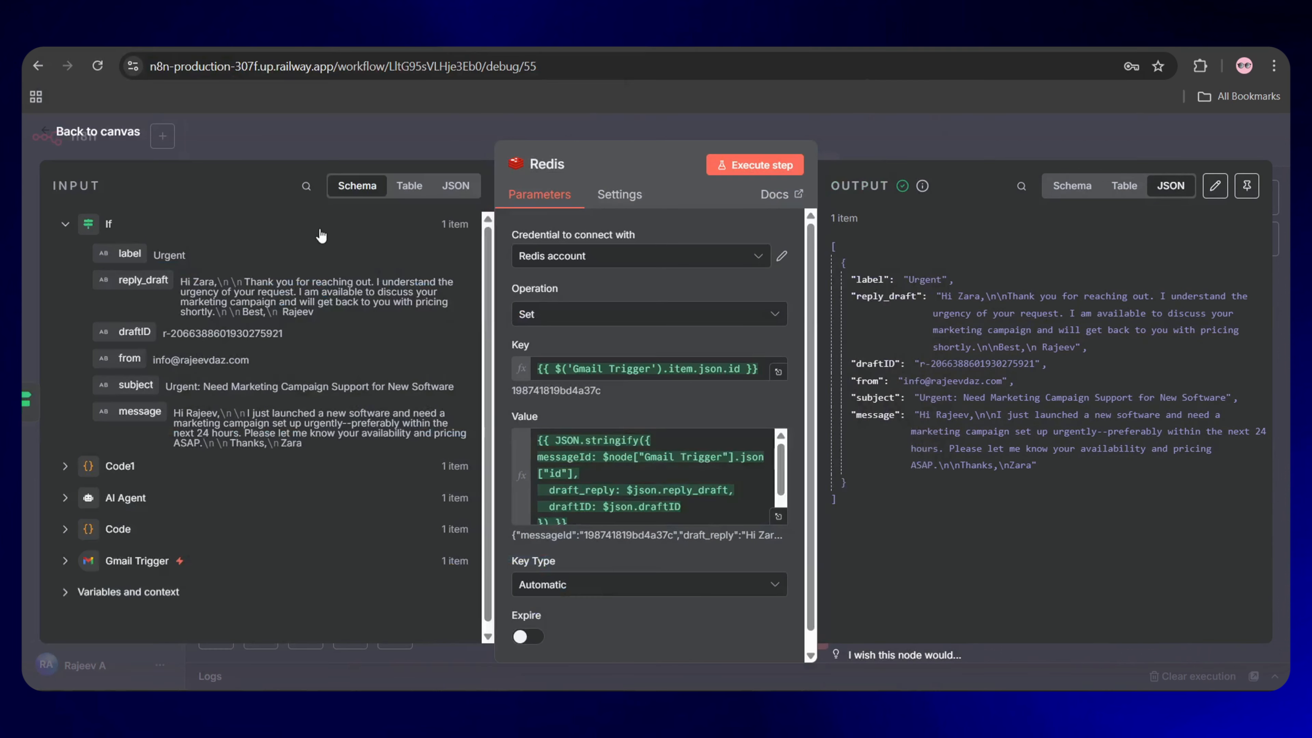
click(110, 134)
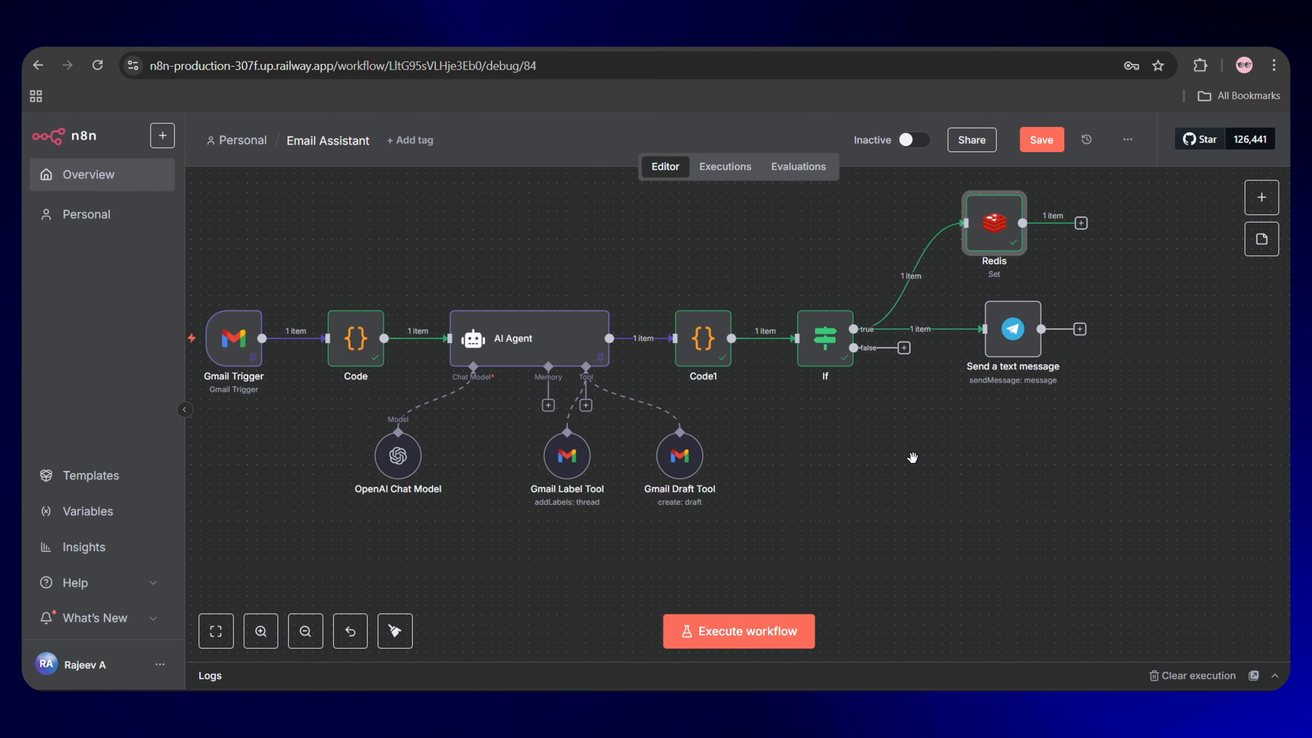
scroll(912, 457, down, 2)
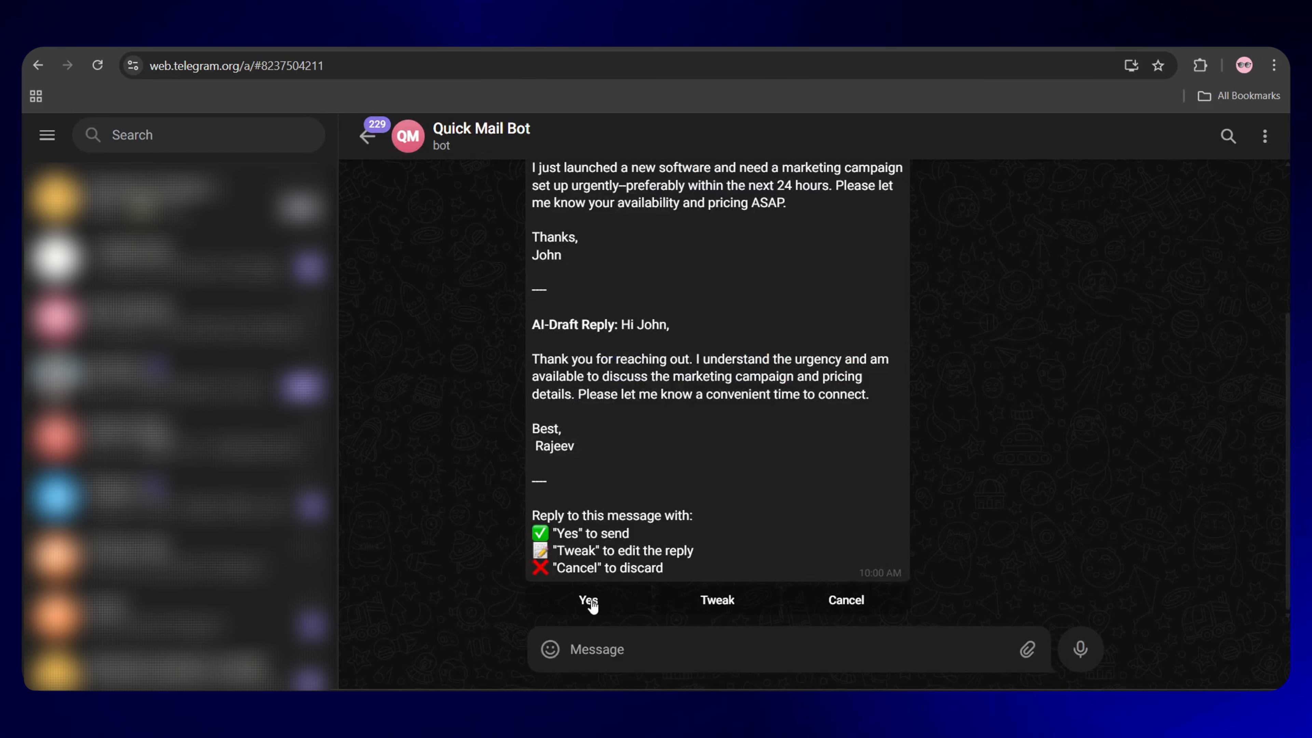
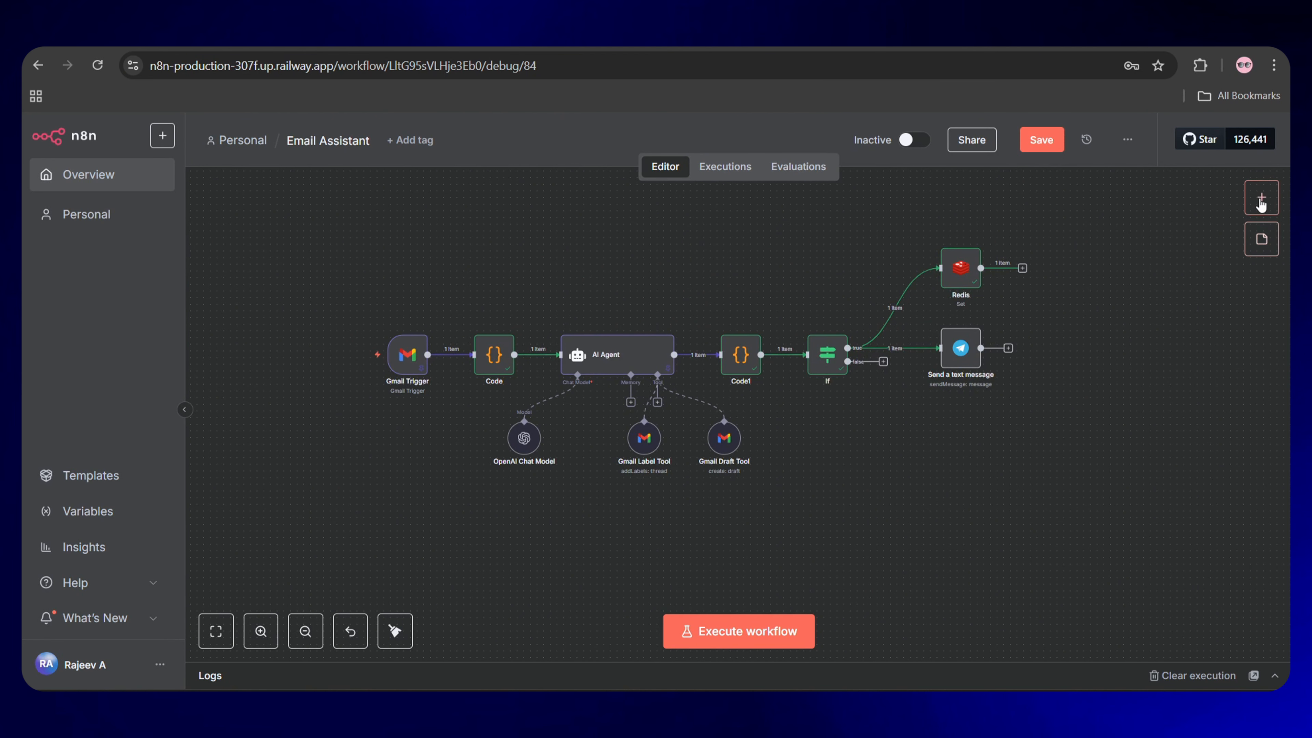
- Add a separate Telegram Trigger node to the workflow that fires on a callback query
click(1260, 198)
text(te)
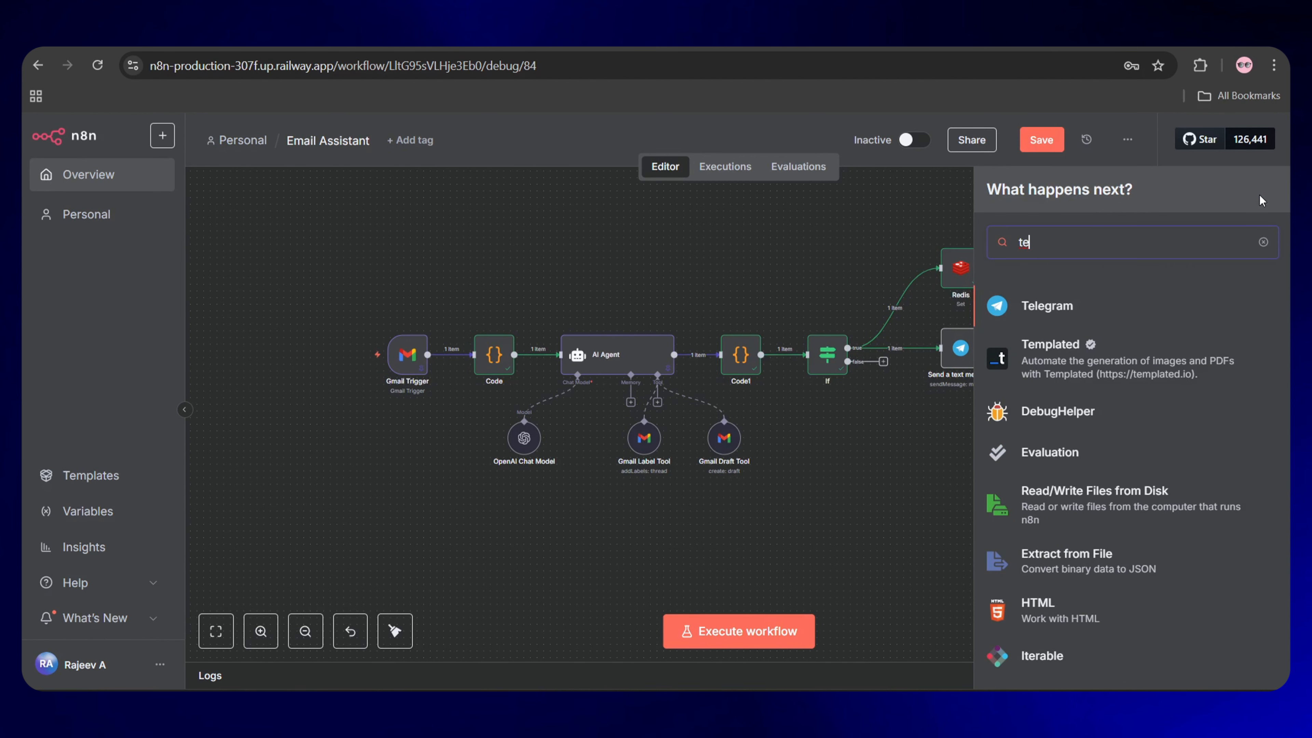
click(1023, 304)
scroll(997, 481, down, 10)
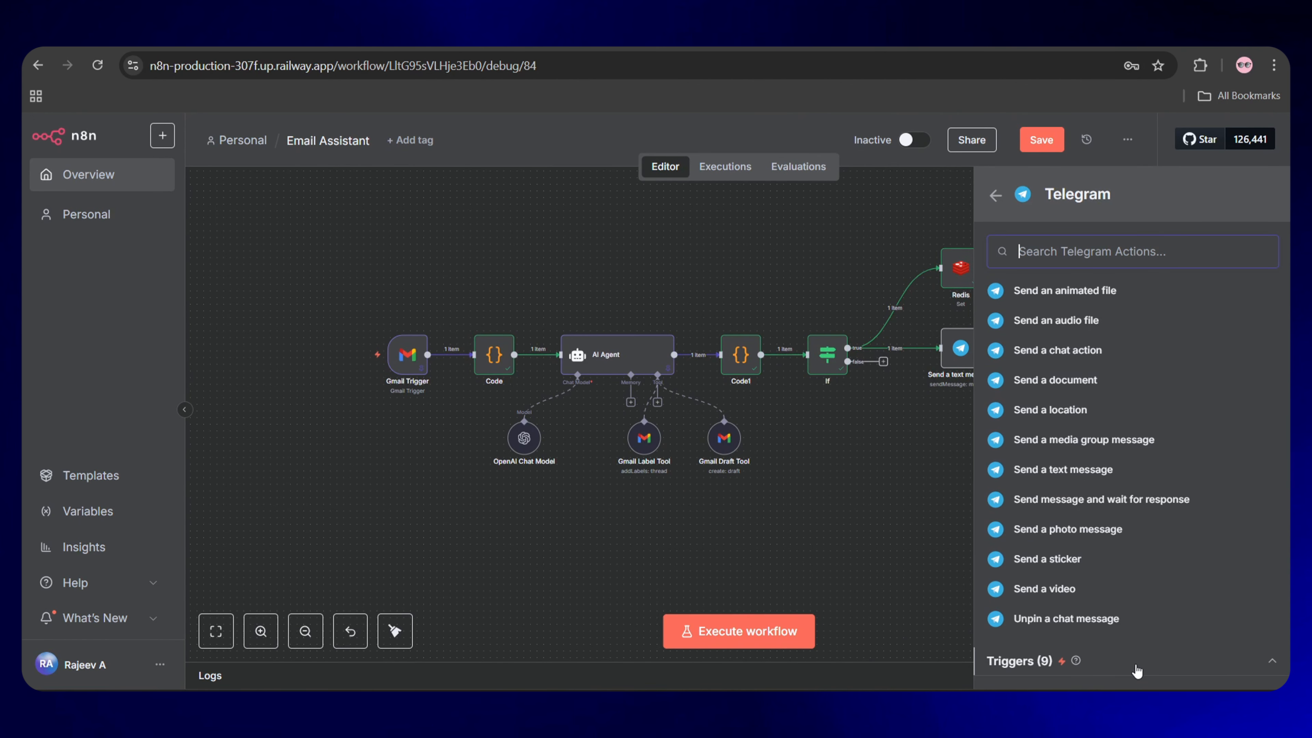
scroll(1141, 674, down, 5)
click(1048, 434)
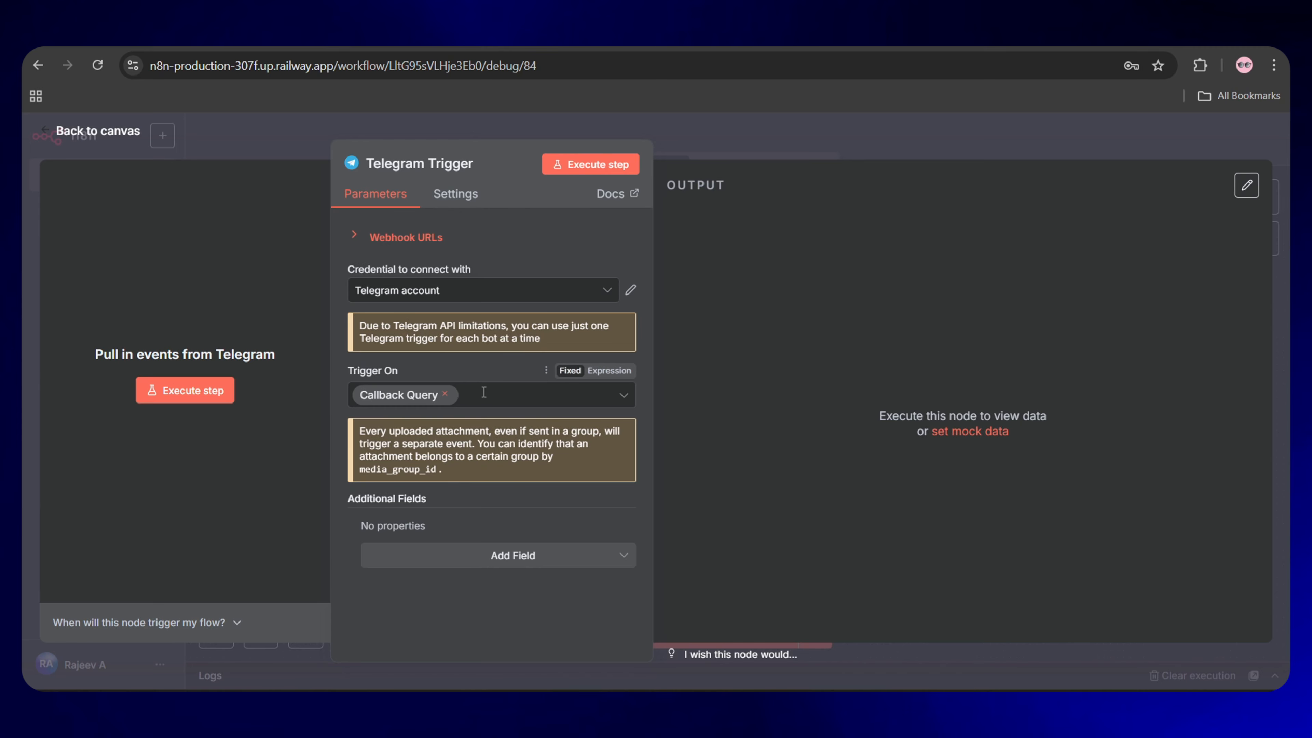
- Add Message to the Telegram Trigger's Trigger On events alongside Callback Query
click(610, 399)
scroll(607, 505, down, 4)
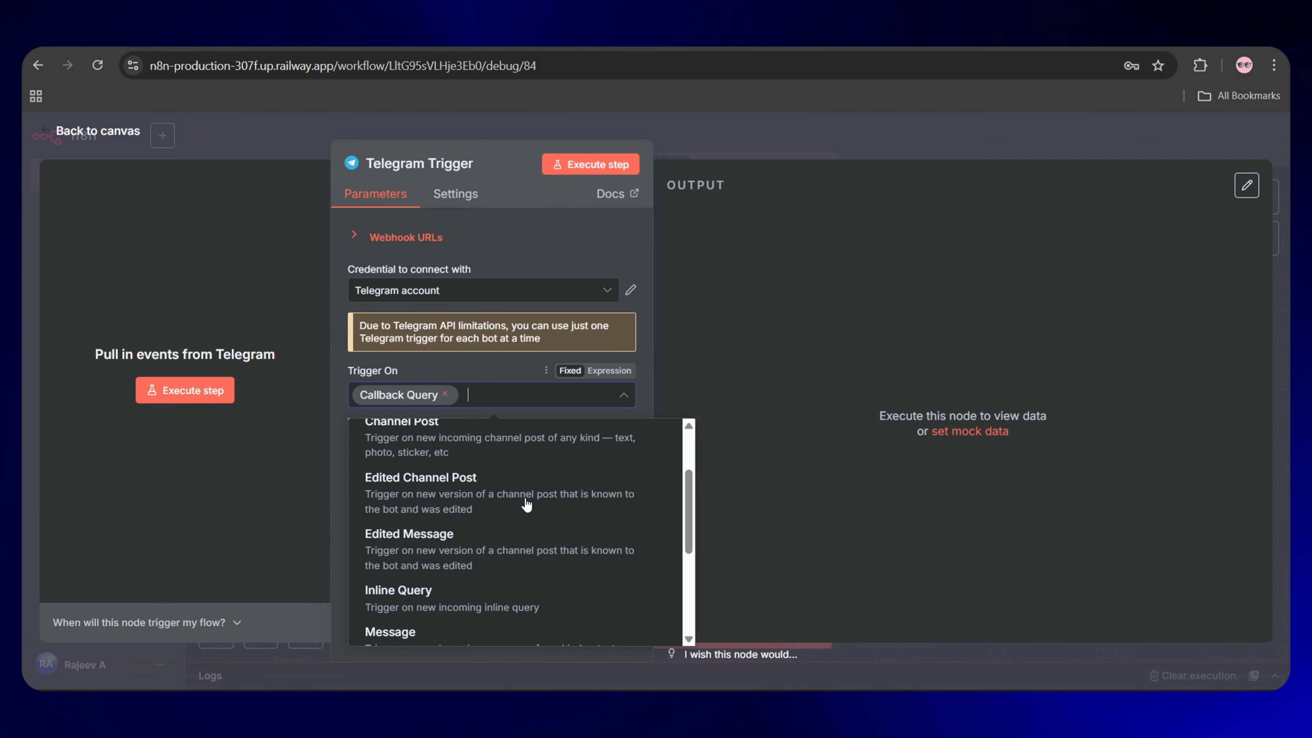
click(441, 539)
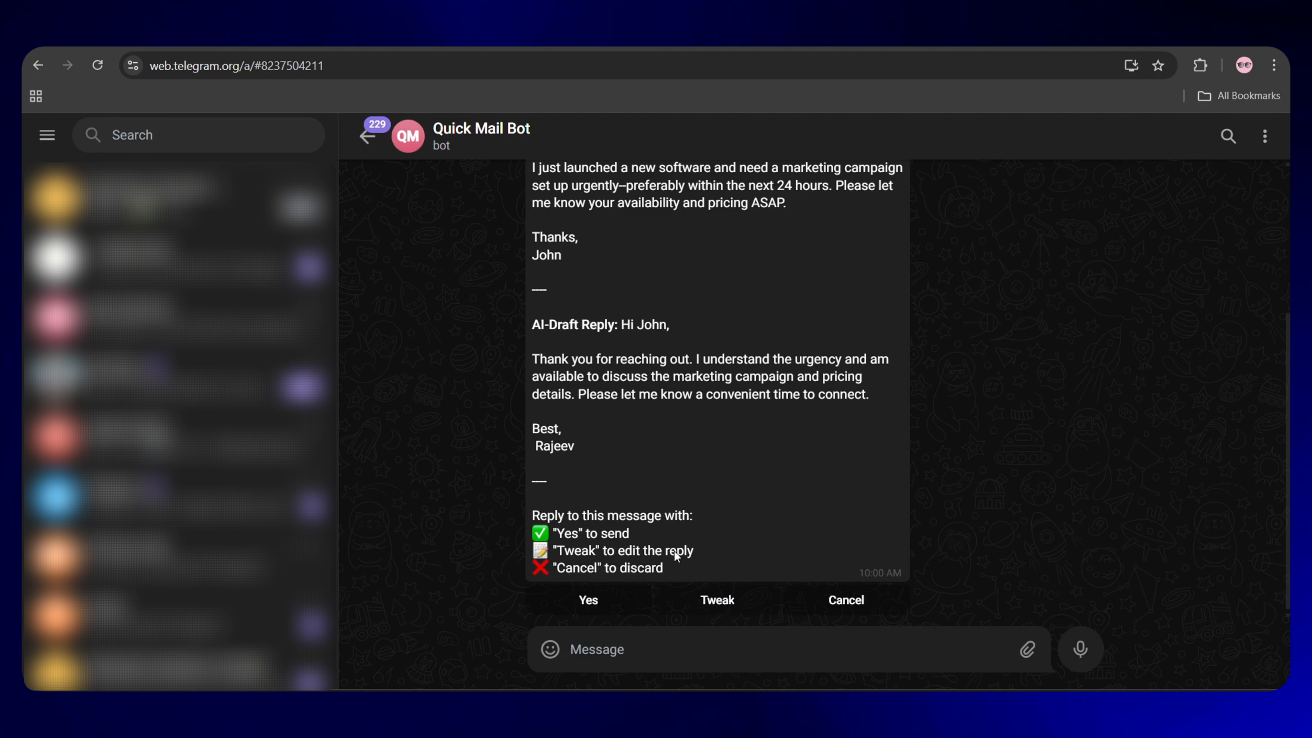
- Test the Telegram Trigger by executing it and answering Yes to the AI draft reply in the Quick Mail Bot chat
drag(585, 452, 535, 357)
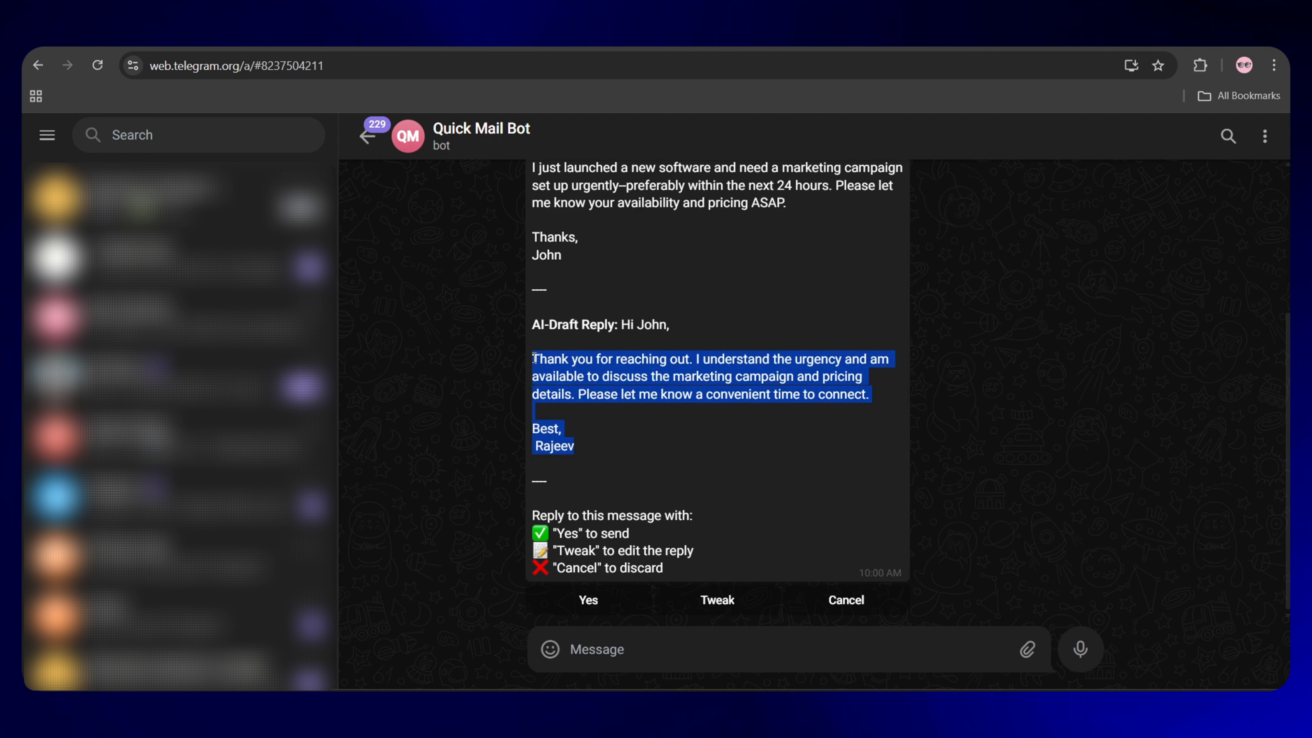
click(590, 452)
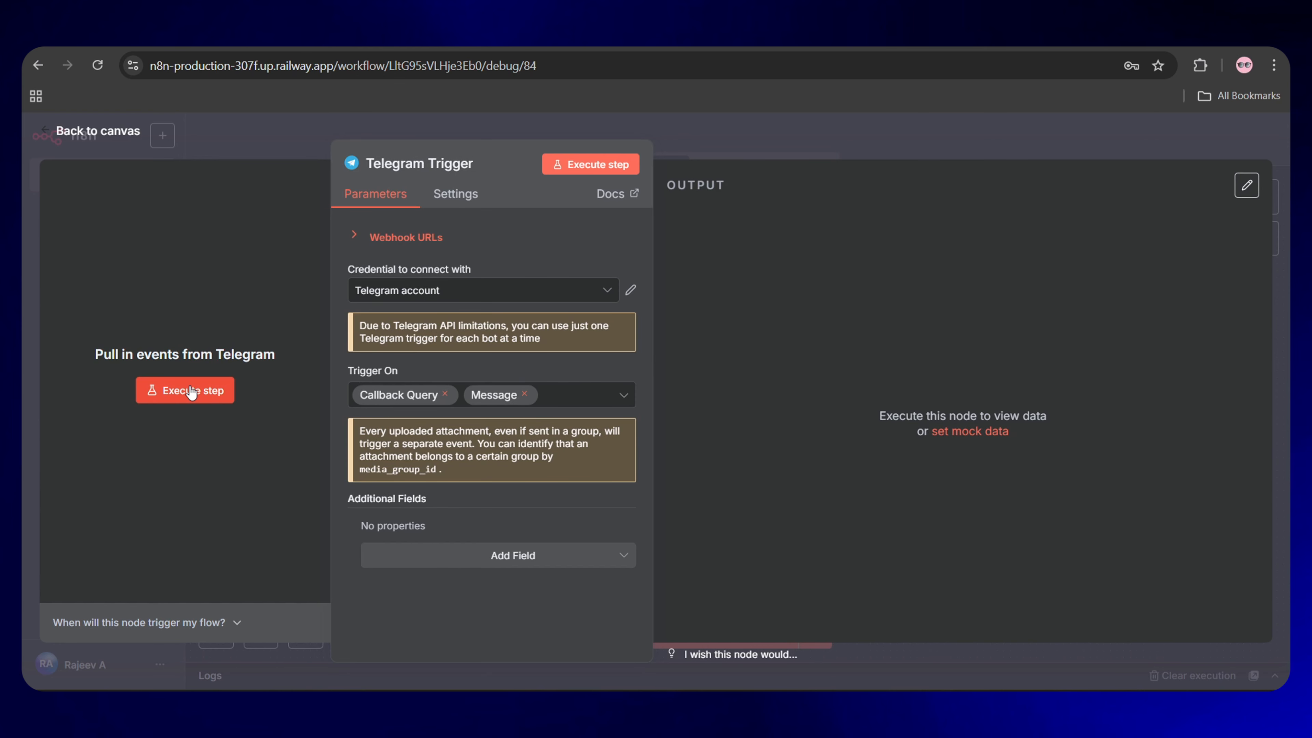
click(191, 391)
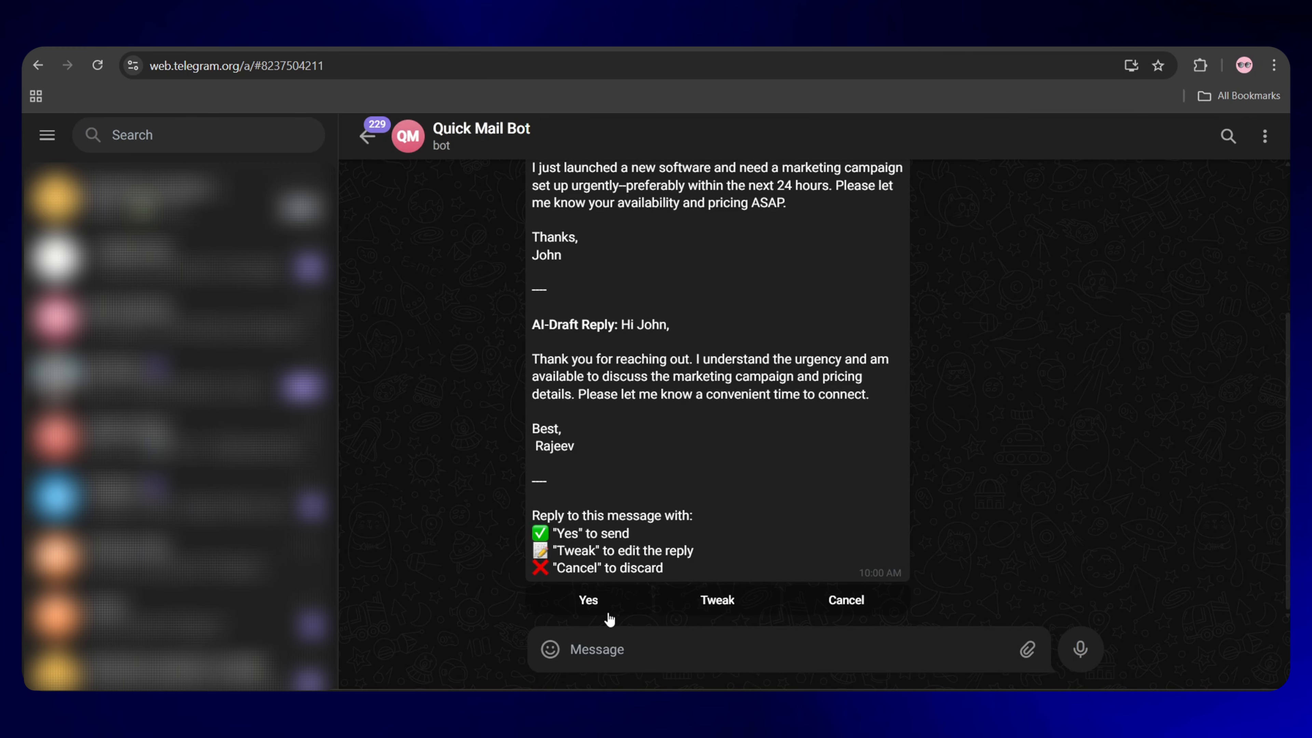
click(589, 602)
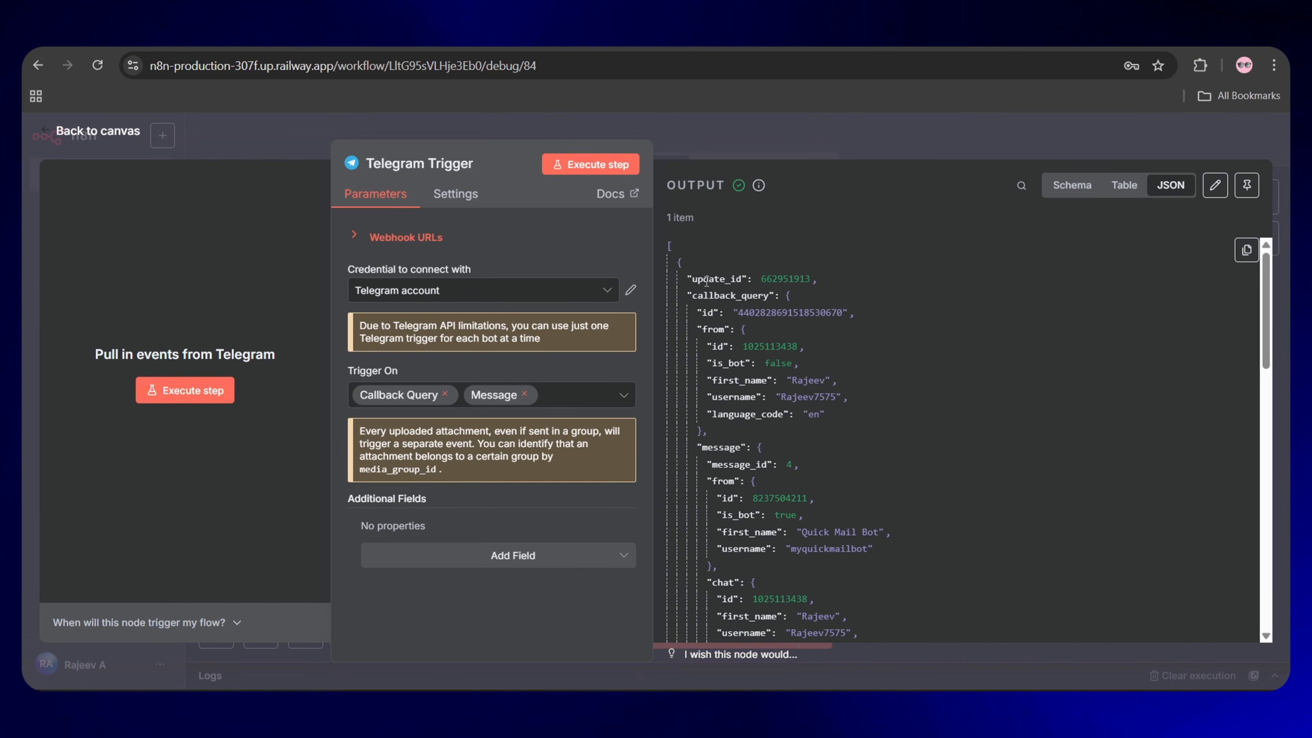
- Review the Telegram Trigger's JSON output, pin it for test executions and return to the workflow canvas
scroll(706, 280, down, 15)
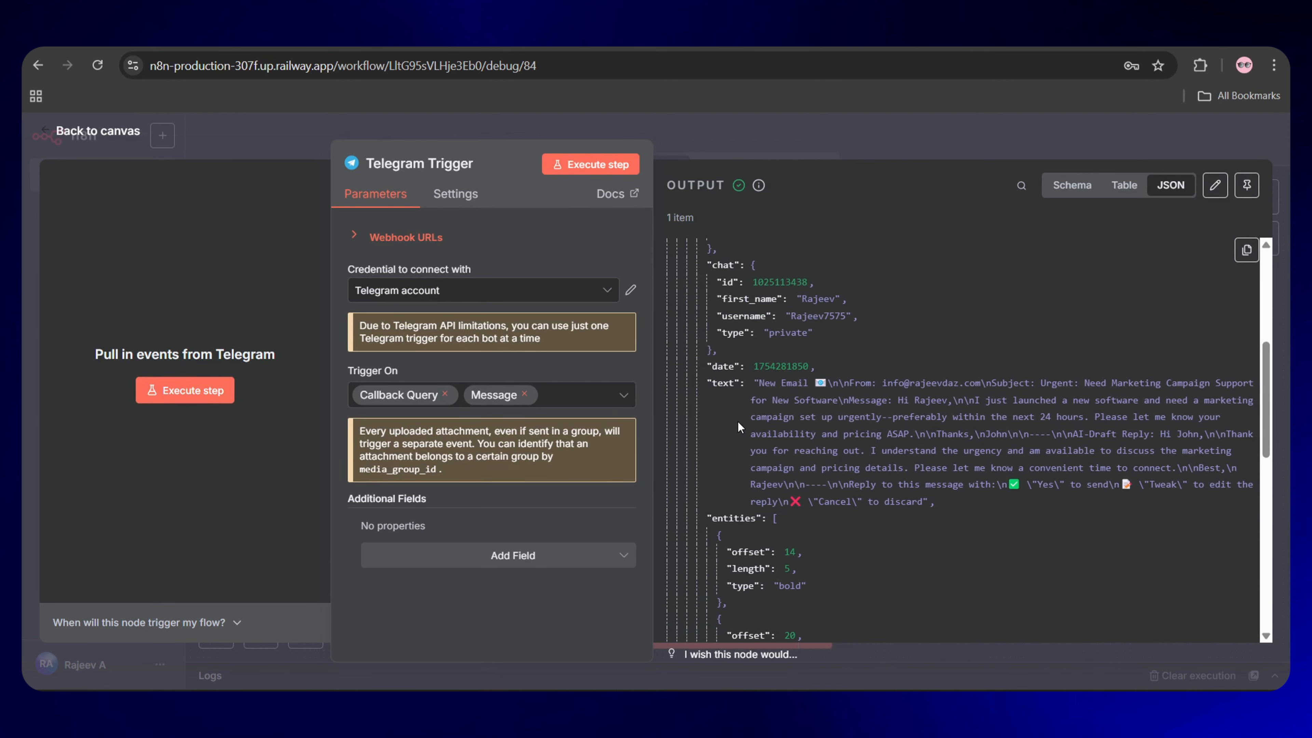
scroll(739, 428, down, 3)
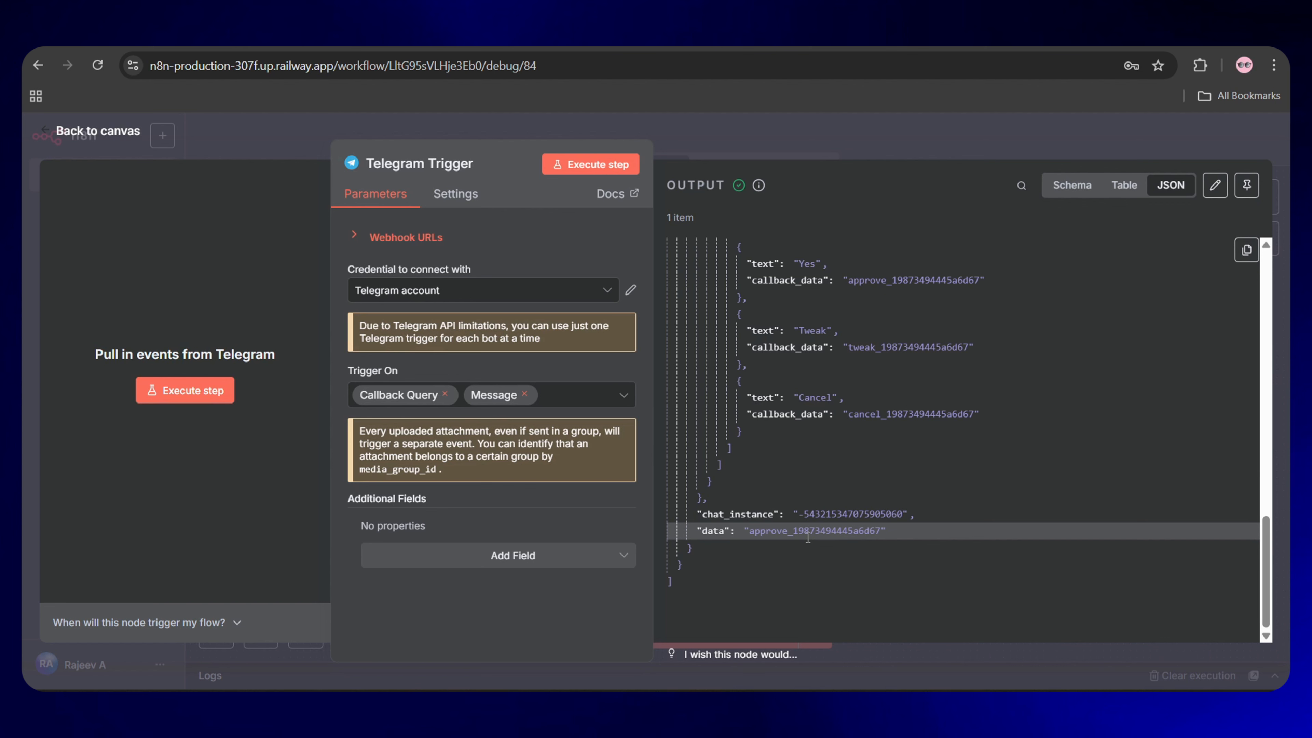
click(1247, 185)
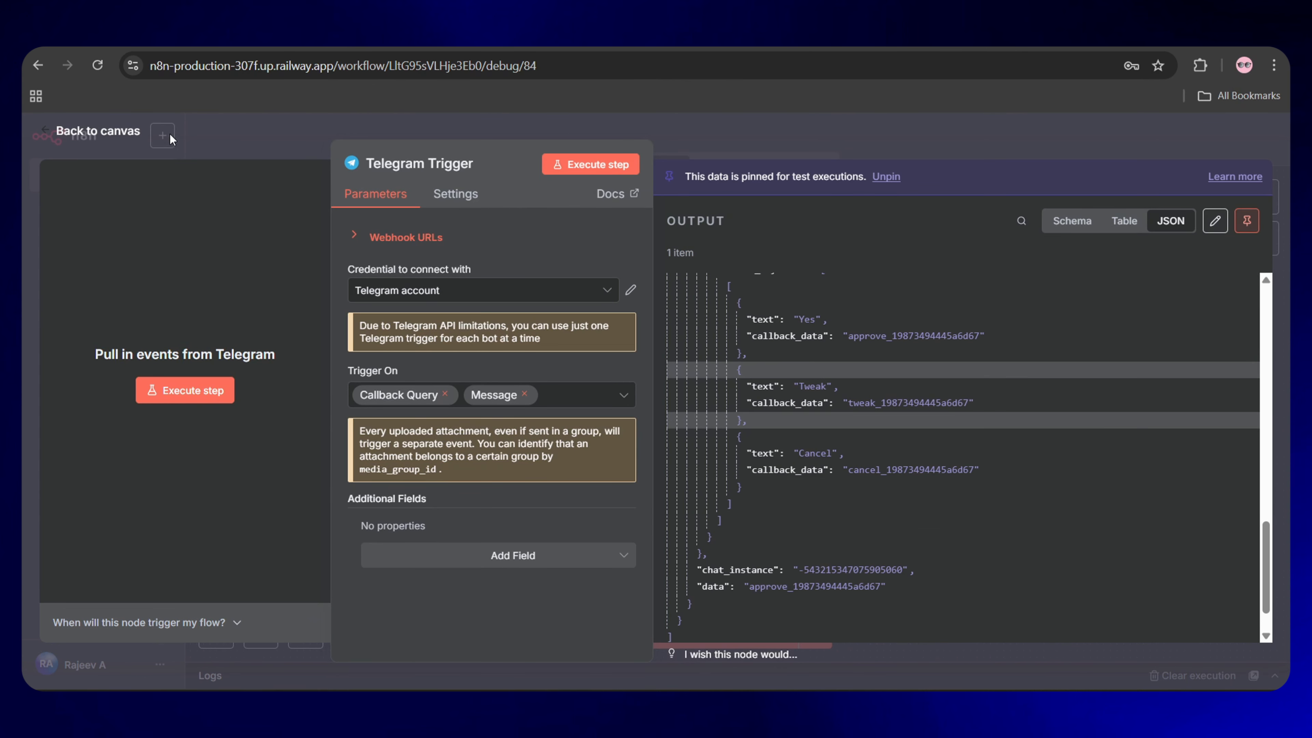
click(130, 132)
- Move the Telegram Trigger node well below the main flow, aligned under the Gmail Trigger
scroll(1012, 517, down, 2)
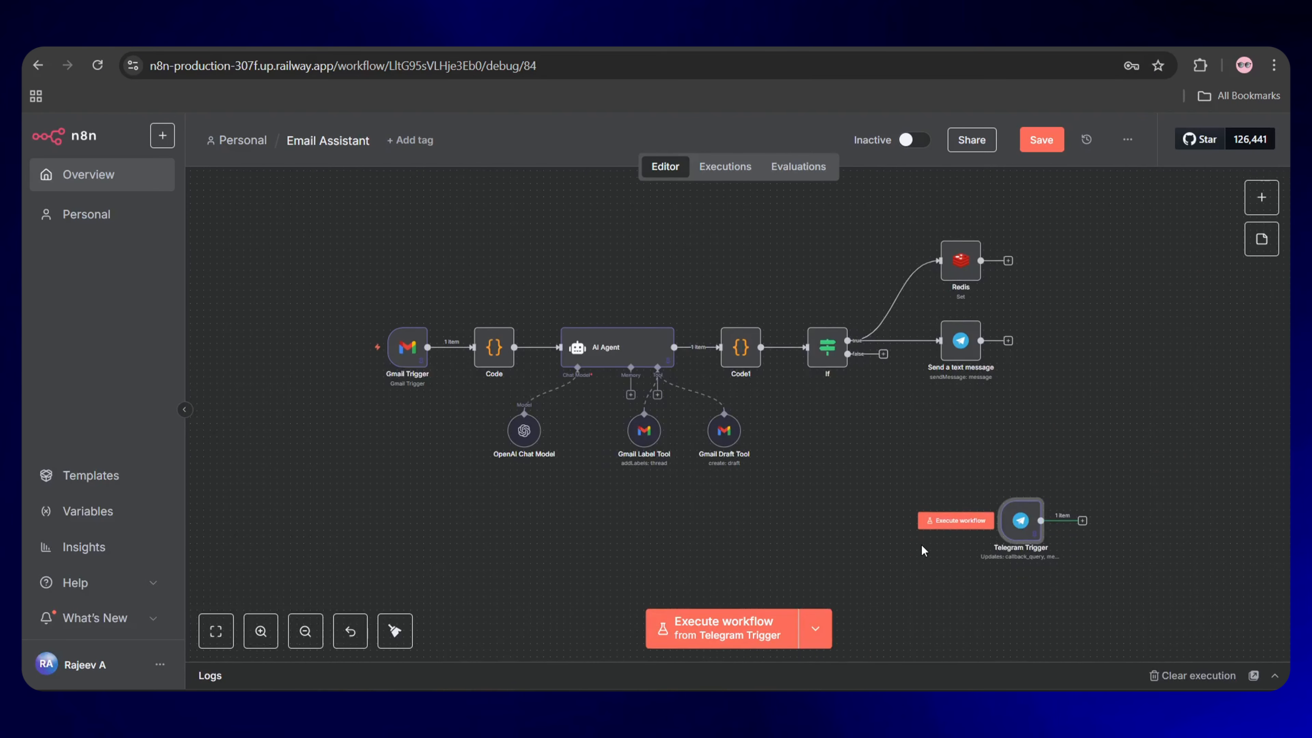
drag(1019, 470, 400, 538)
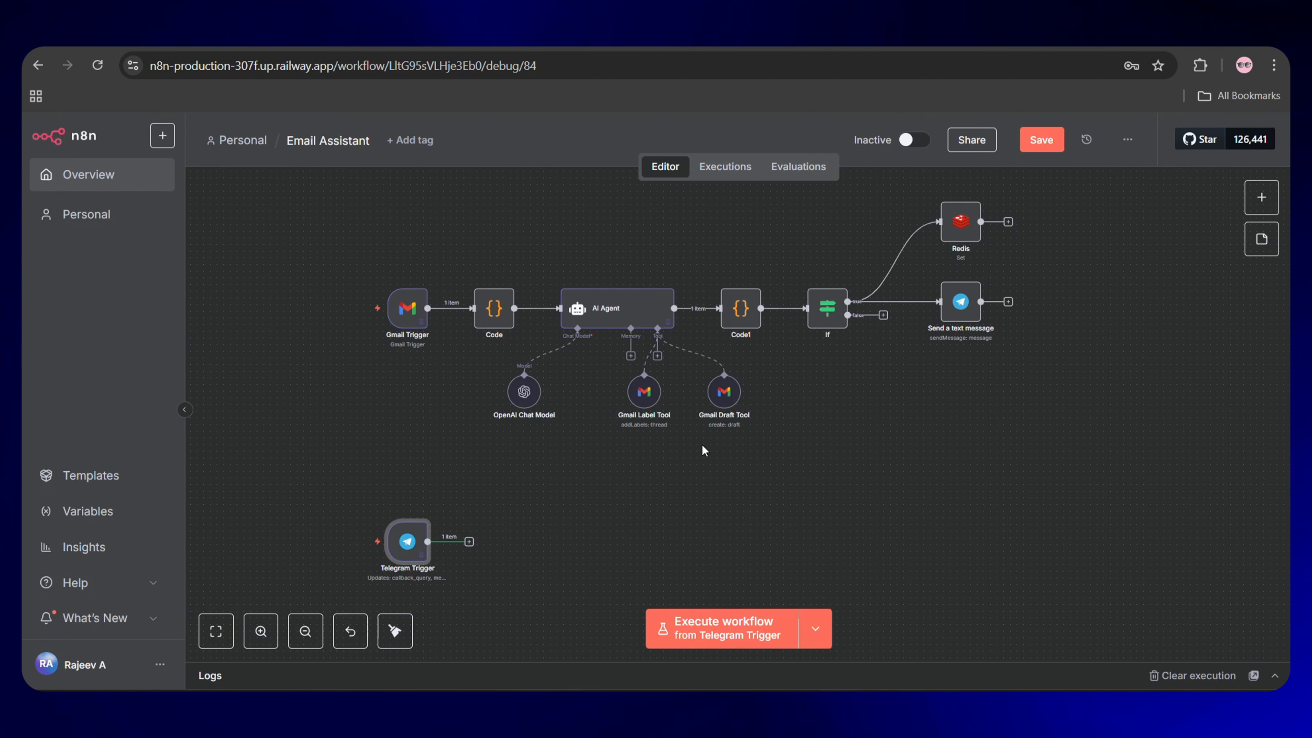
scroll(702, 443, down, 2)
click(221, 637)
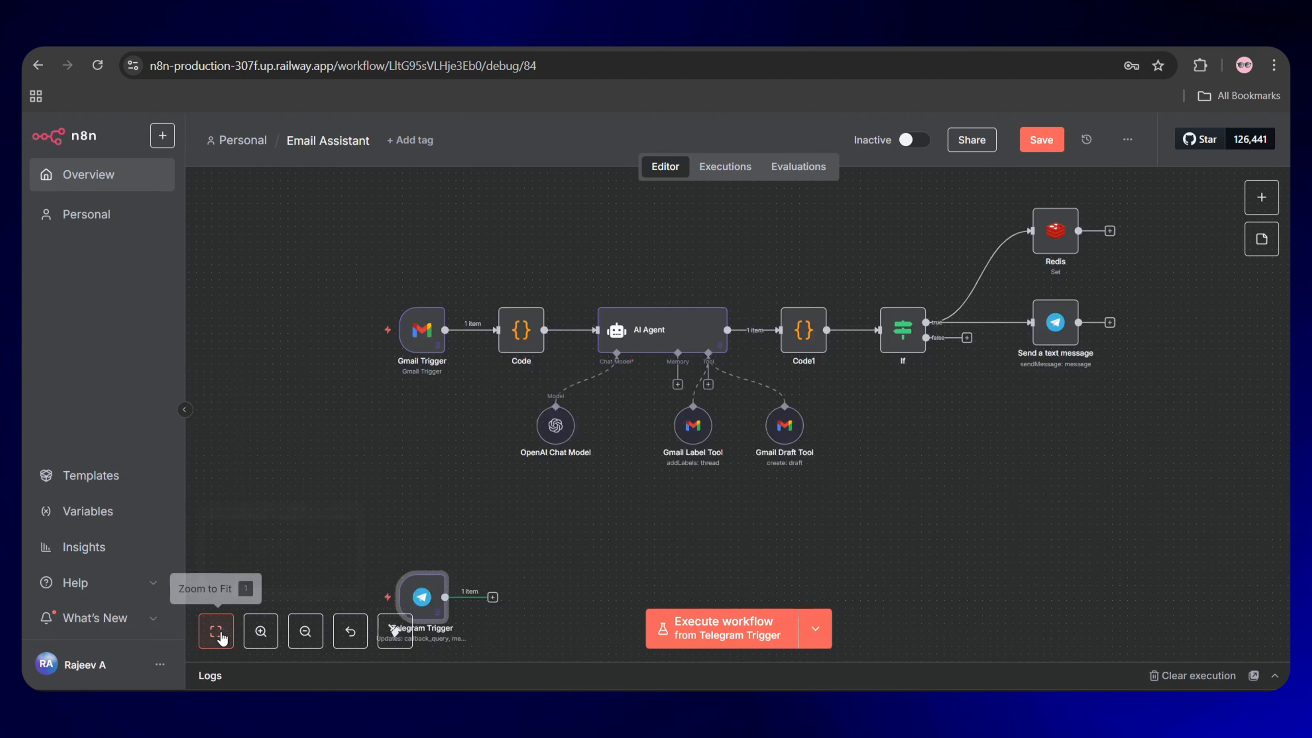
scroll(529, 500, down, 1)
scroll(636, 515, down, 4)
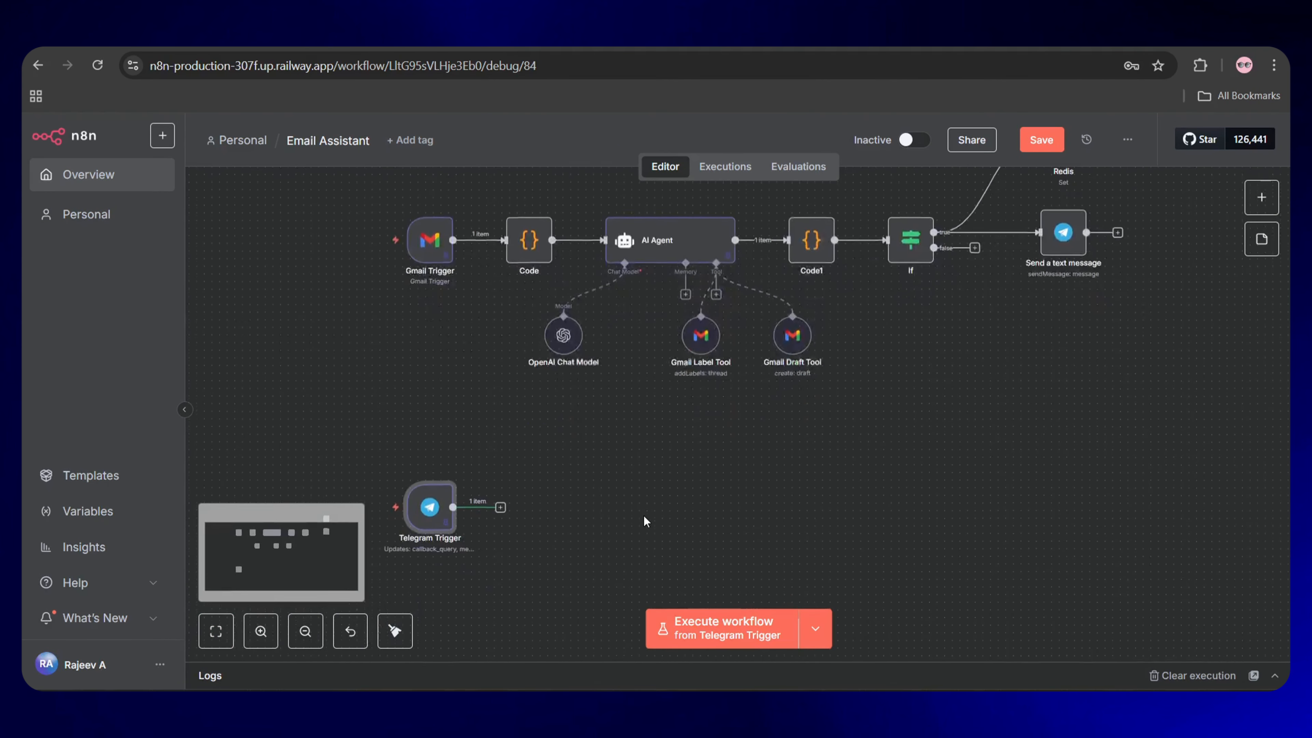
scroll(643, 515, down, 1)
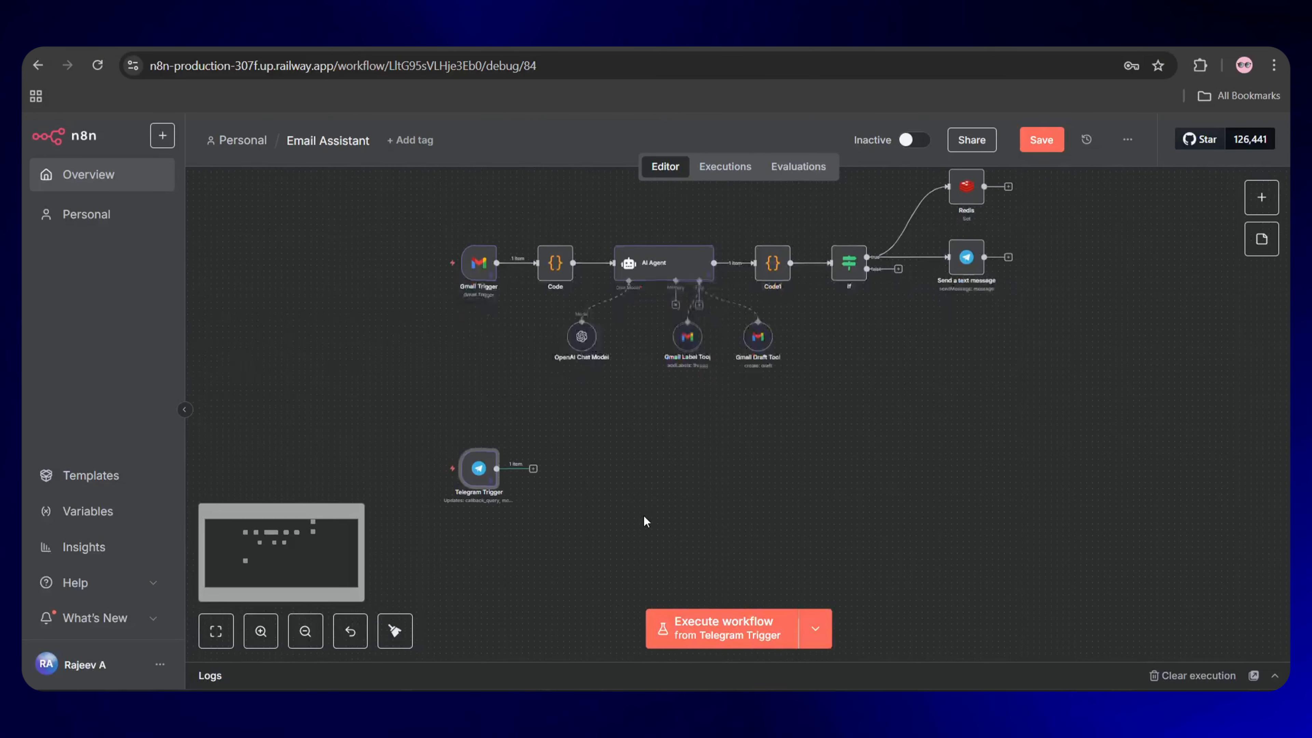
mouse_move(481, 471)
drag(485, 475, 485, 504)
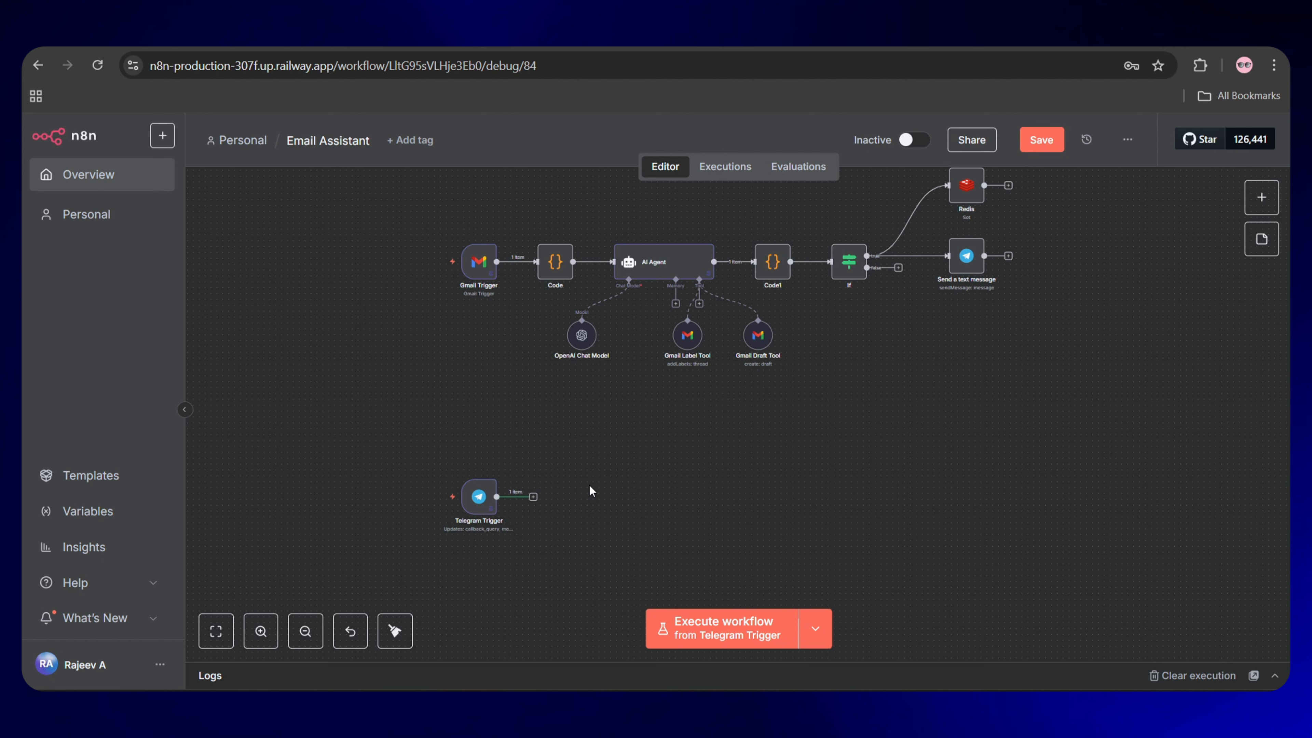
- Add an If node after the Telegram Trigger and set the condition's first value to {{ $json.callback_query.from.id.toString() }}
click(533, 496)
text(if)
click(1049, 314)
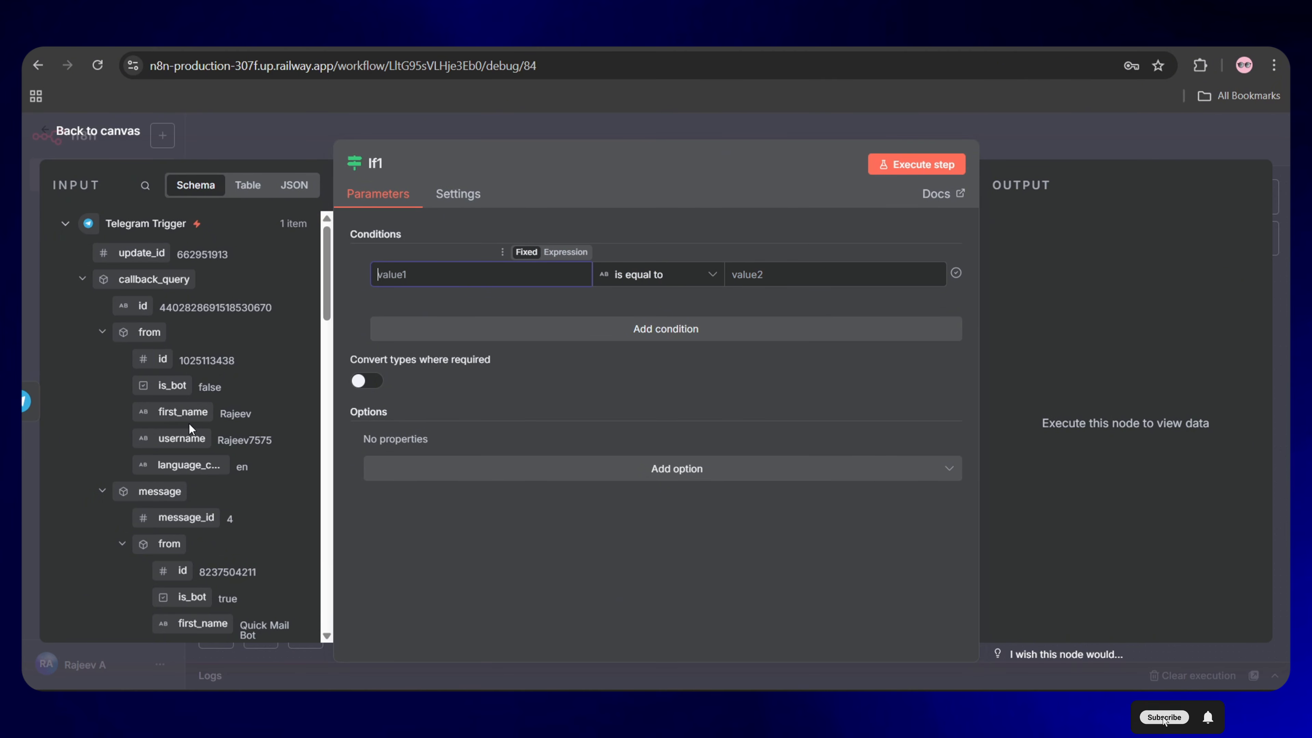
drag(155, 359, 408, 279)
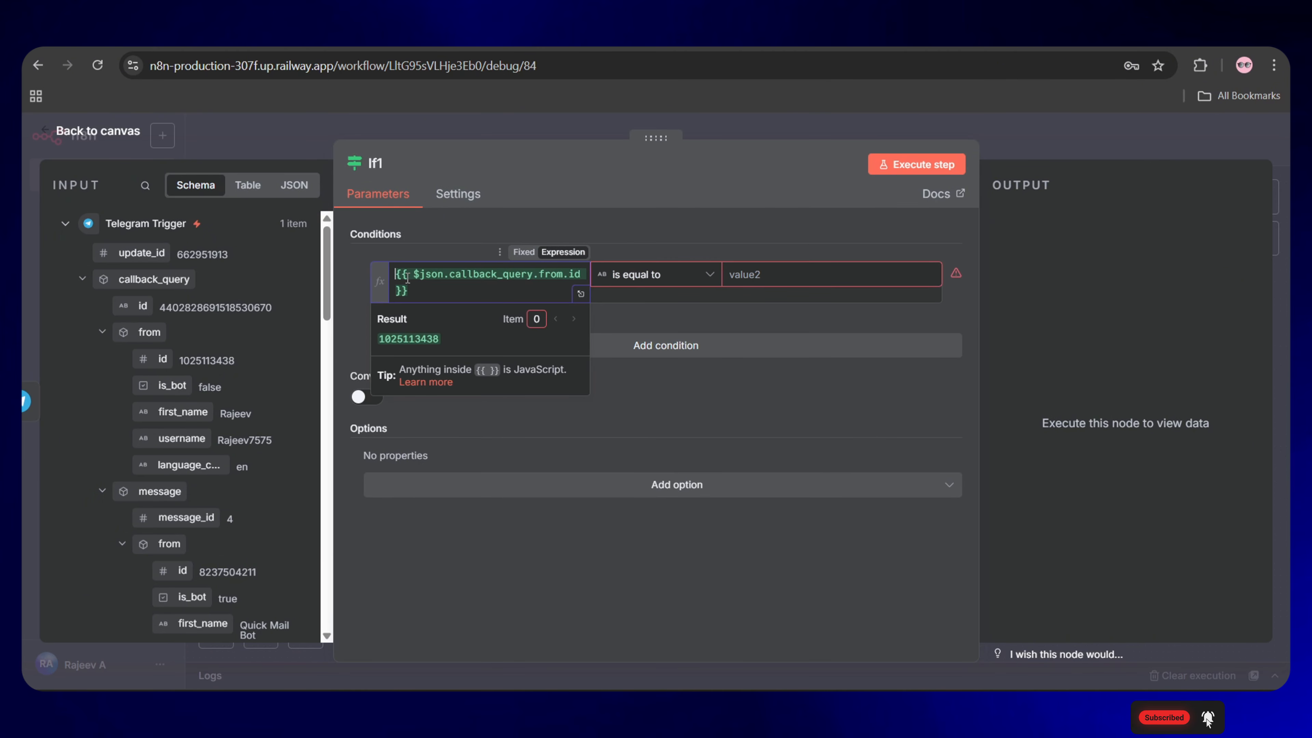
click(583, 275)
text(. to)
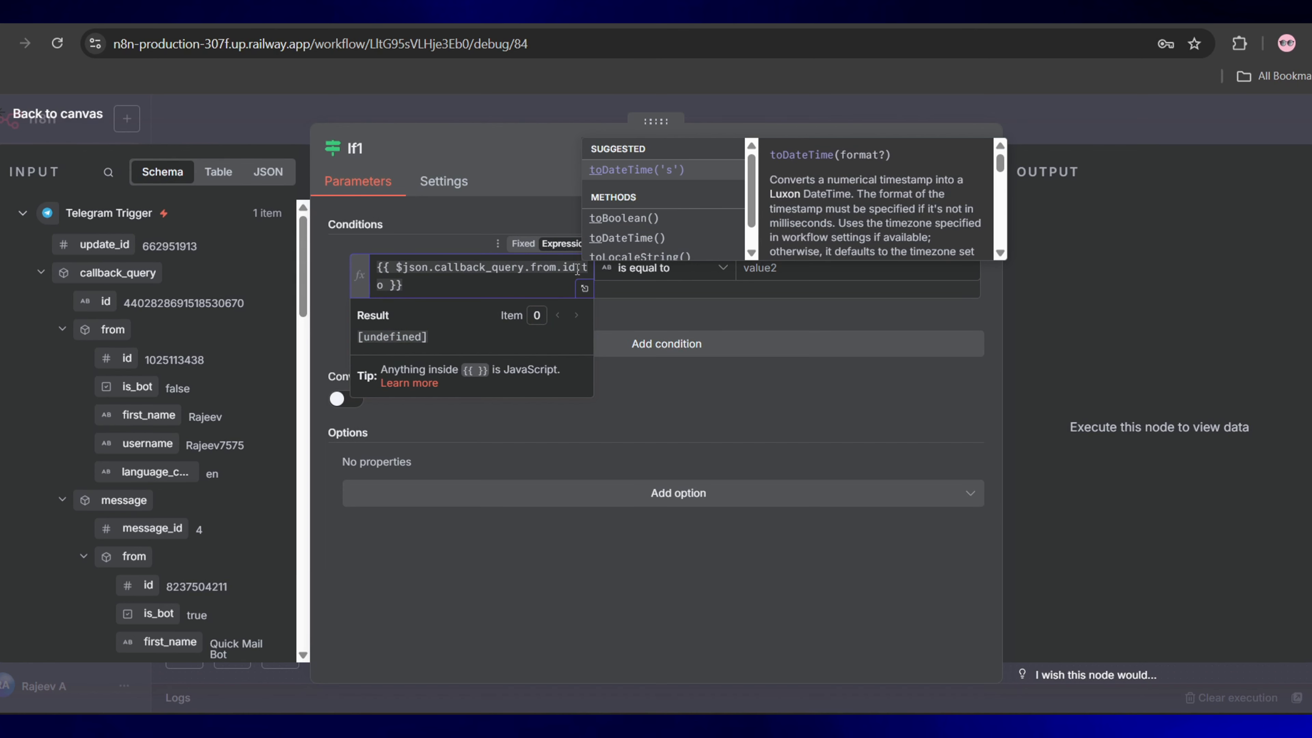
text(String())
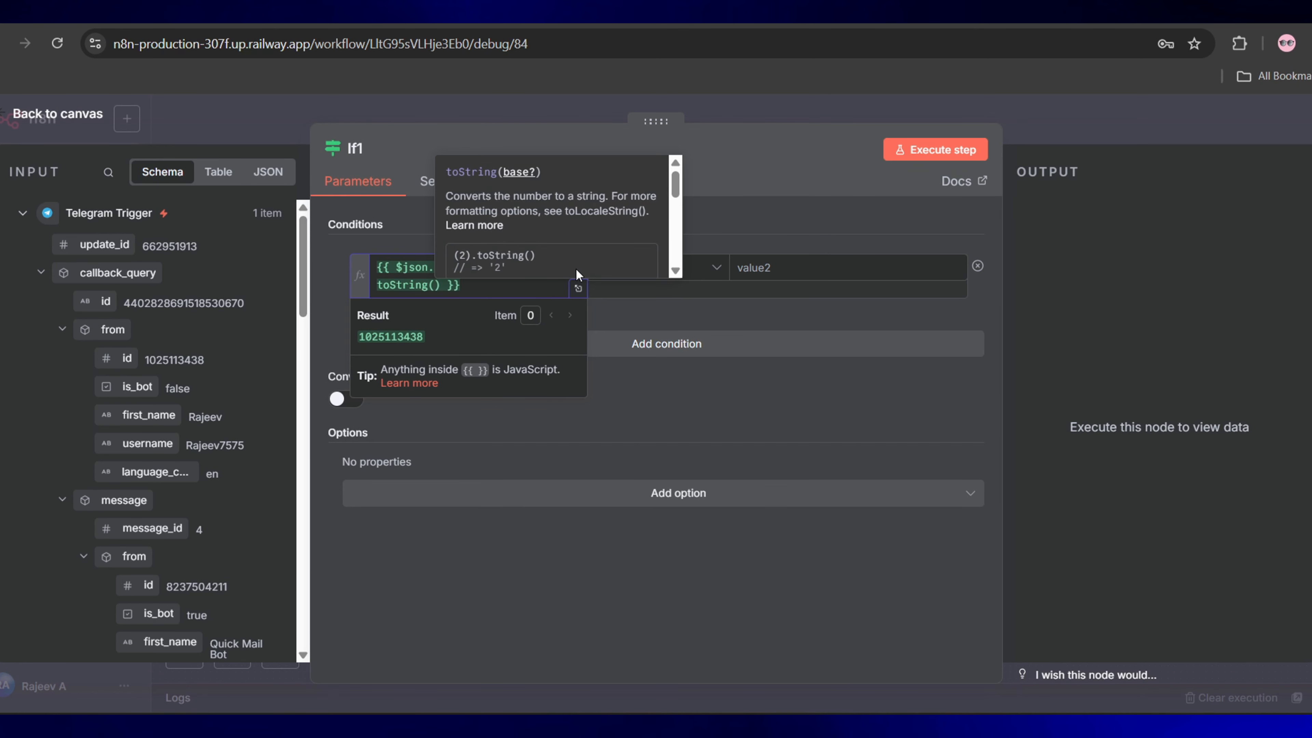
click(506, 292)
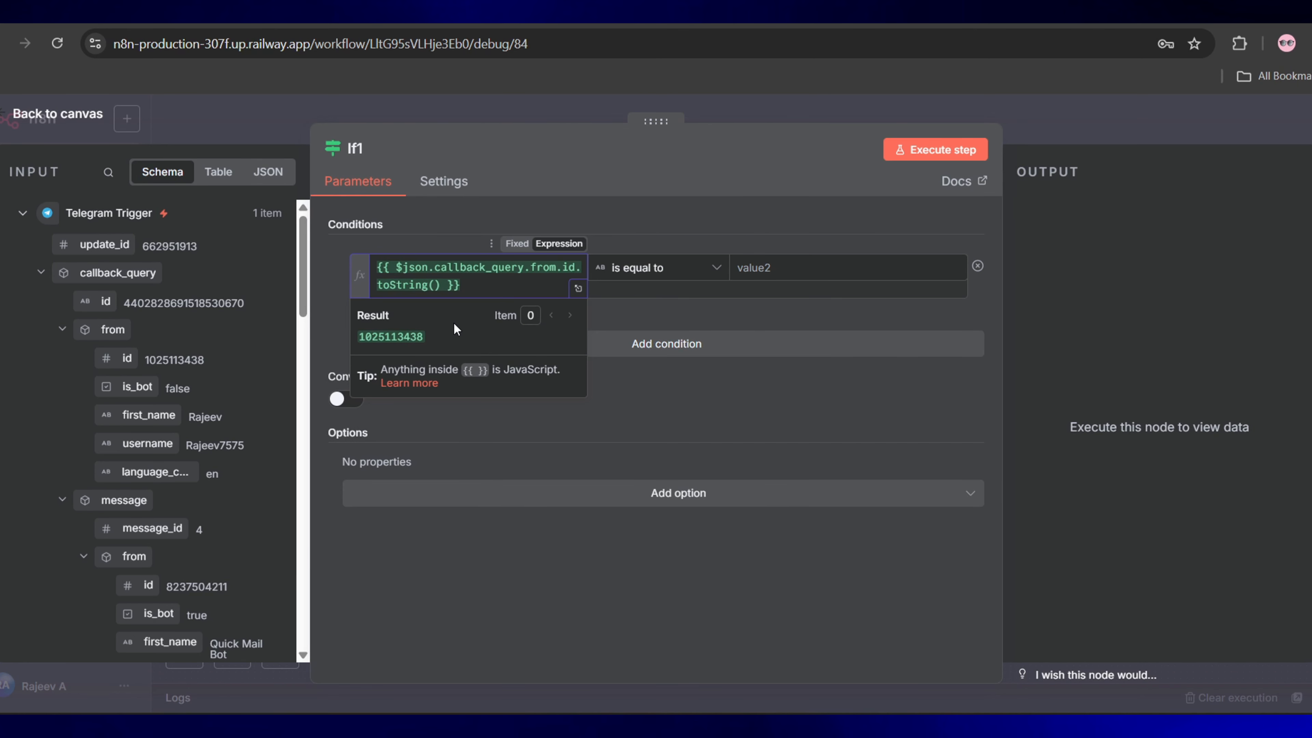
- Copy the expression's resulting Telegram user ID into the If condition's comparison value
drag(437, 335, 359, 337)
key(ctrl+c)
click(775, 267)
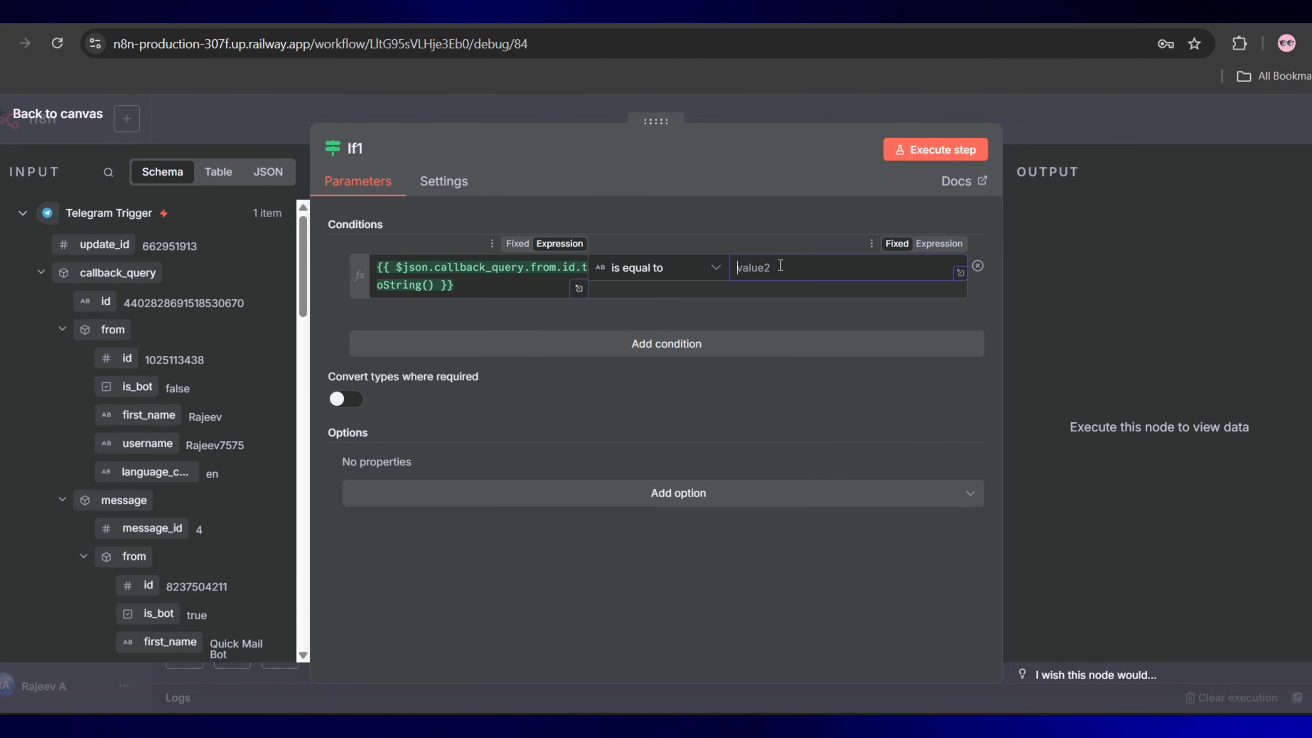
key(ctrl+v)
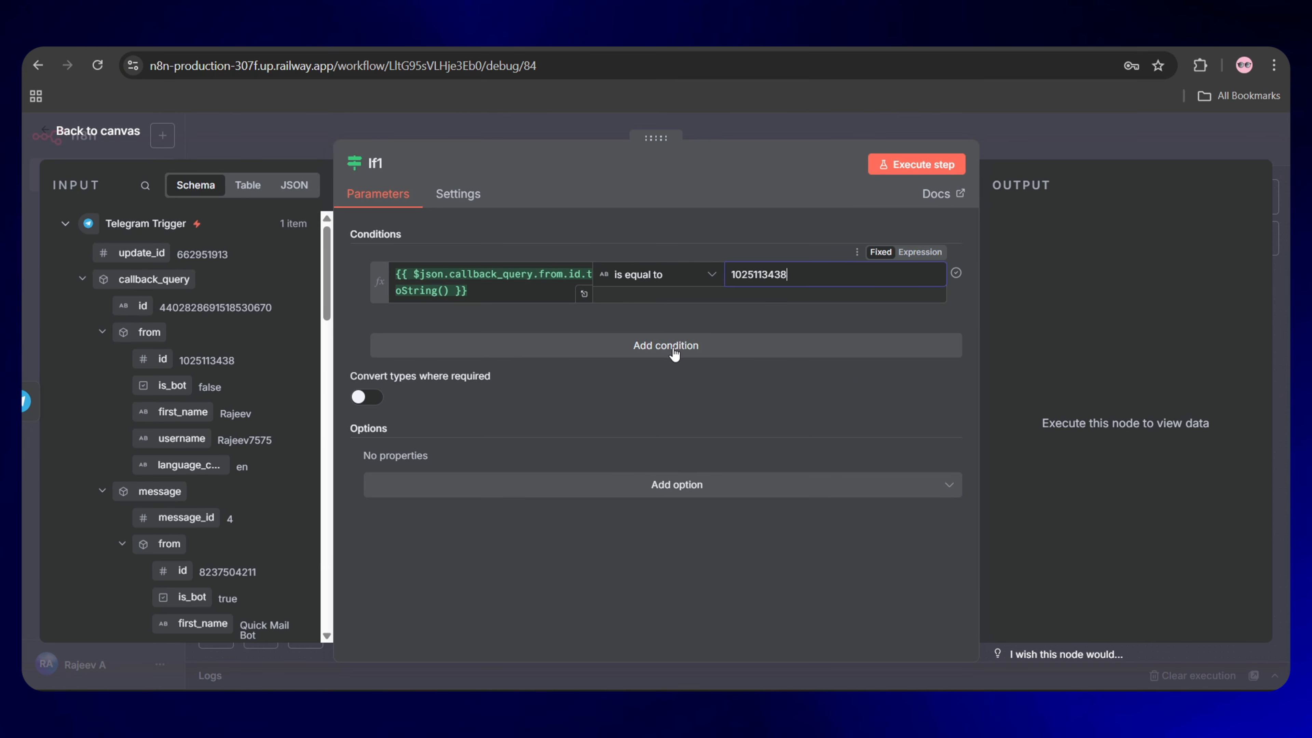
click(674, 348)
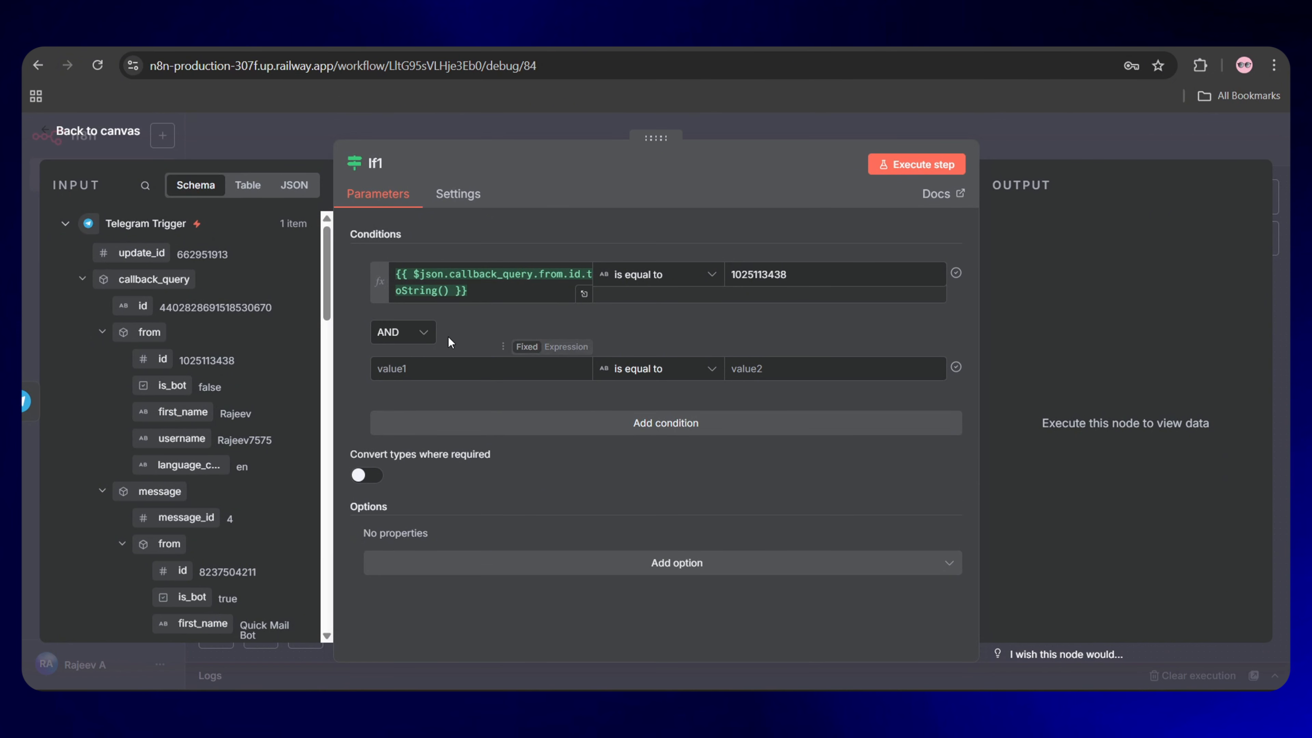
click(408, 334)
click(402, 402)
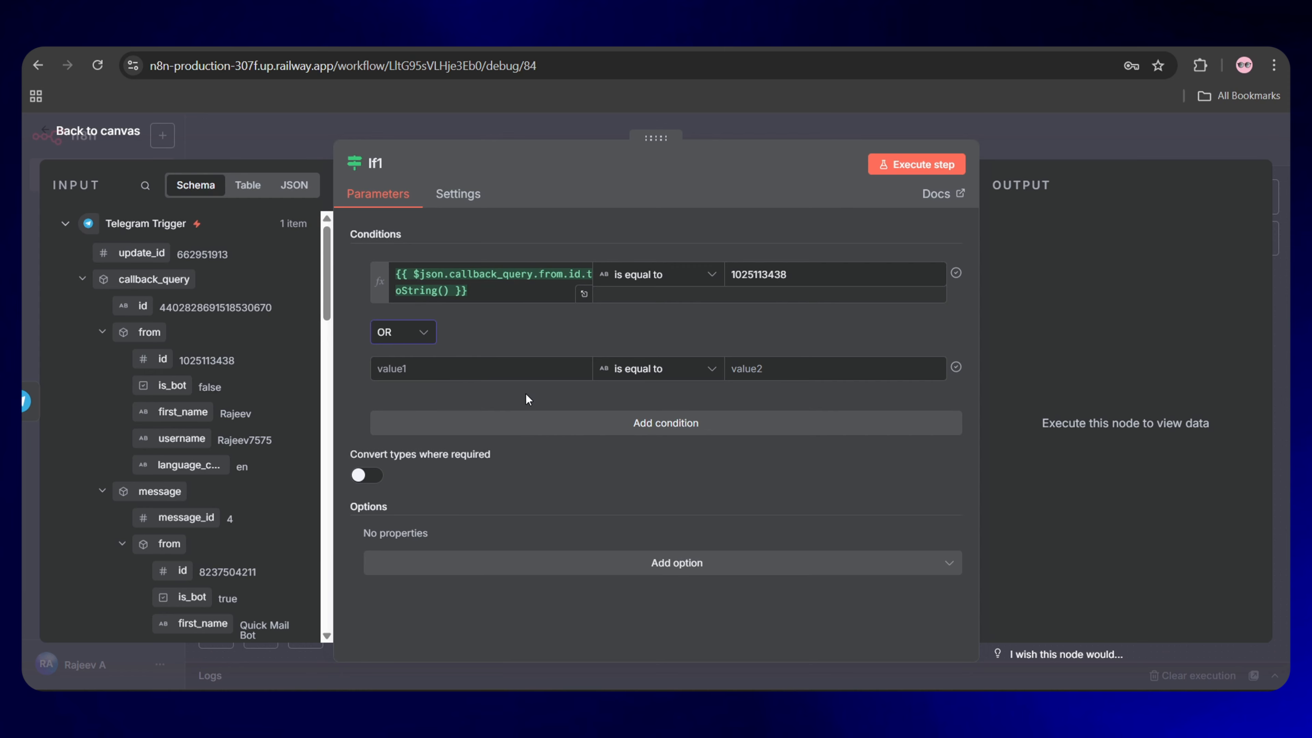
click(361, 378)
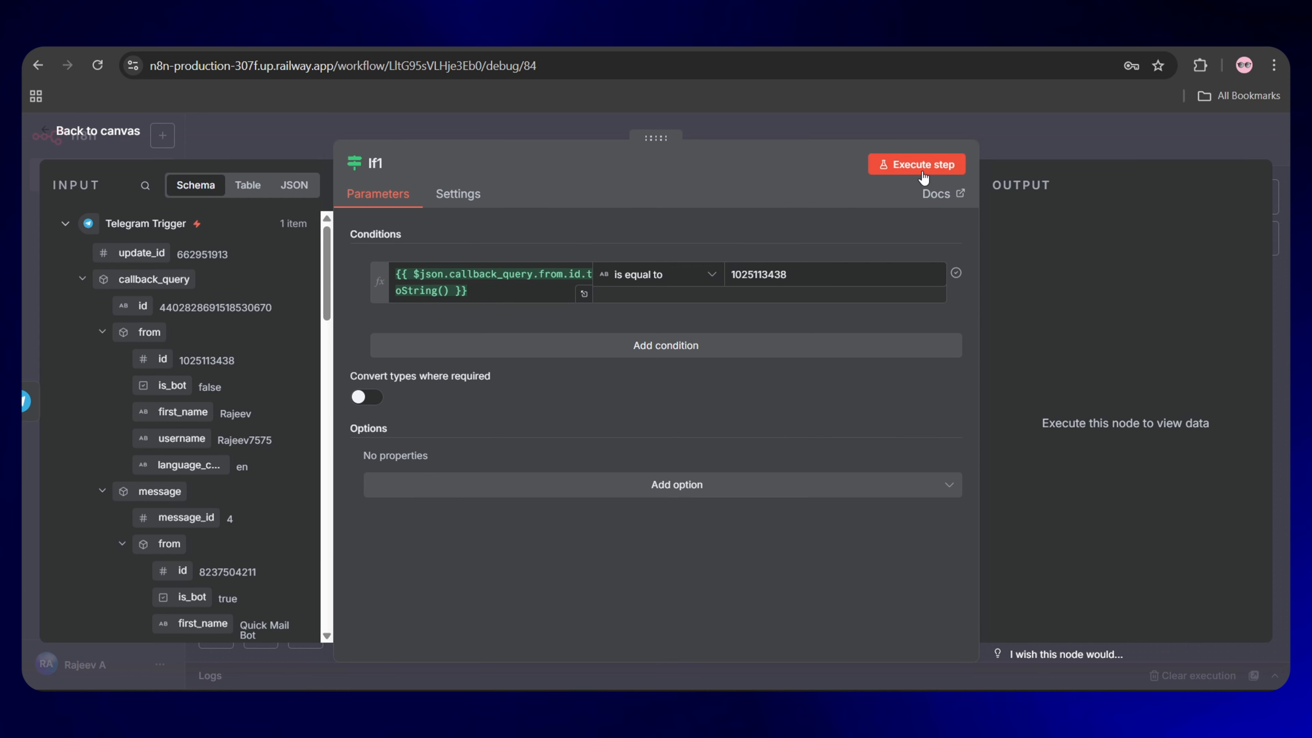
- Execute the new If node, then return to the canvas and align it with the Telegram Trigger
click(910, 166)
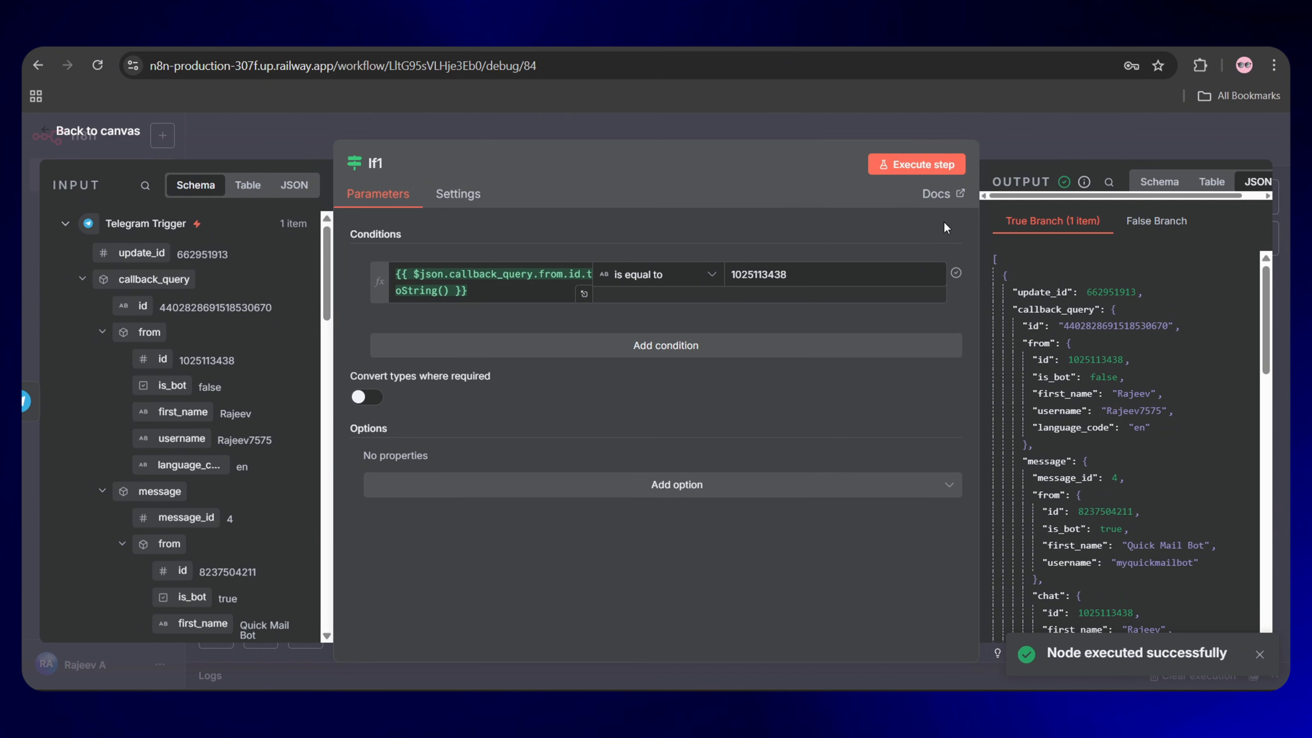
click(106, 132)
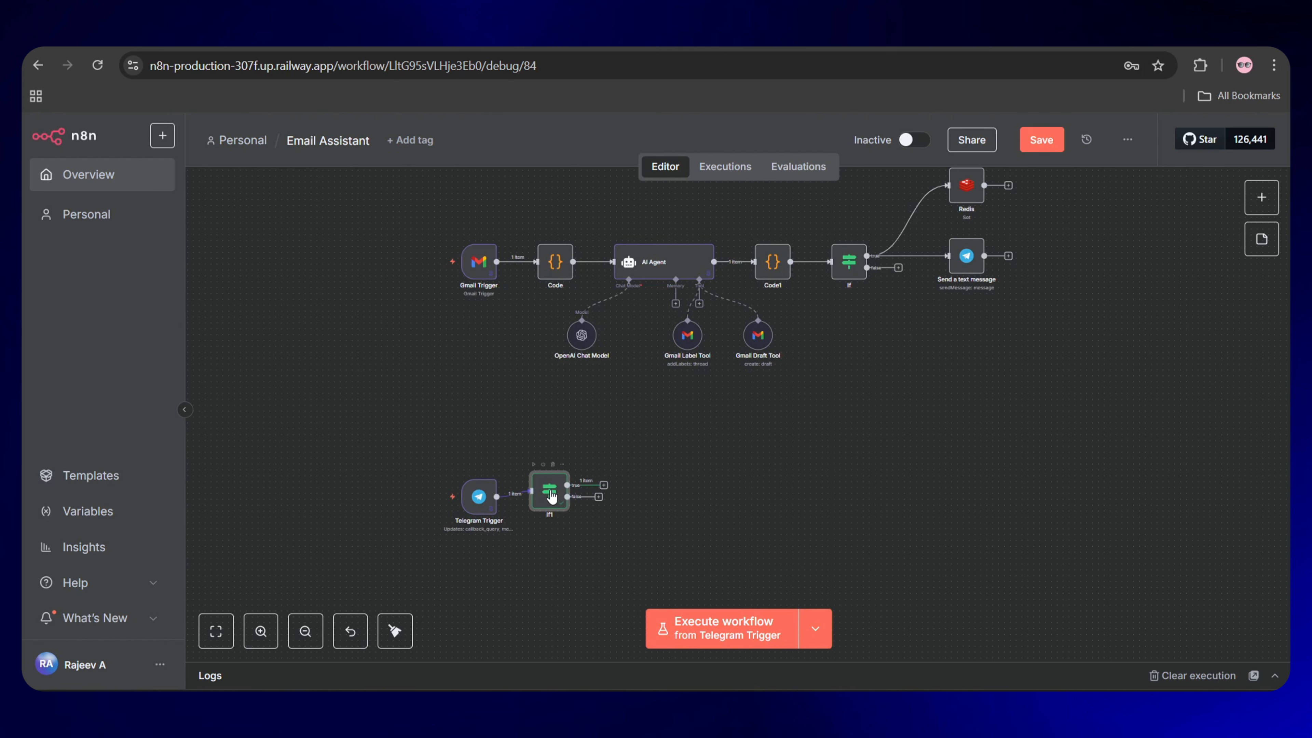
drag(552, 497, 552, 504)
- Add a Switch node to the new If node's true output with a rule checking that the object {{ $json.callback_query }} exists
click(603, 492)
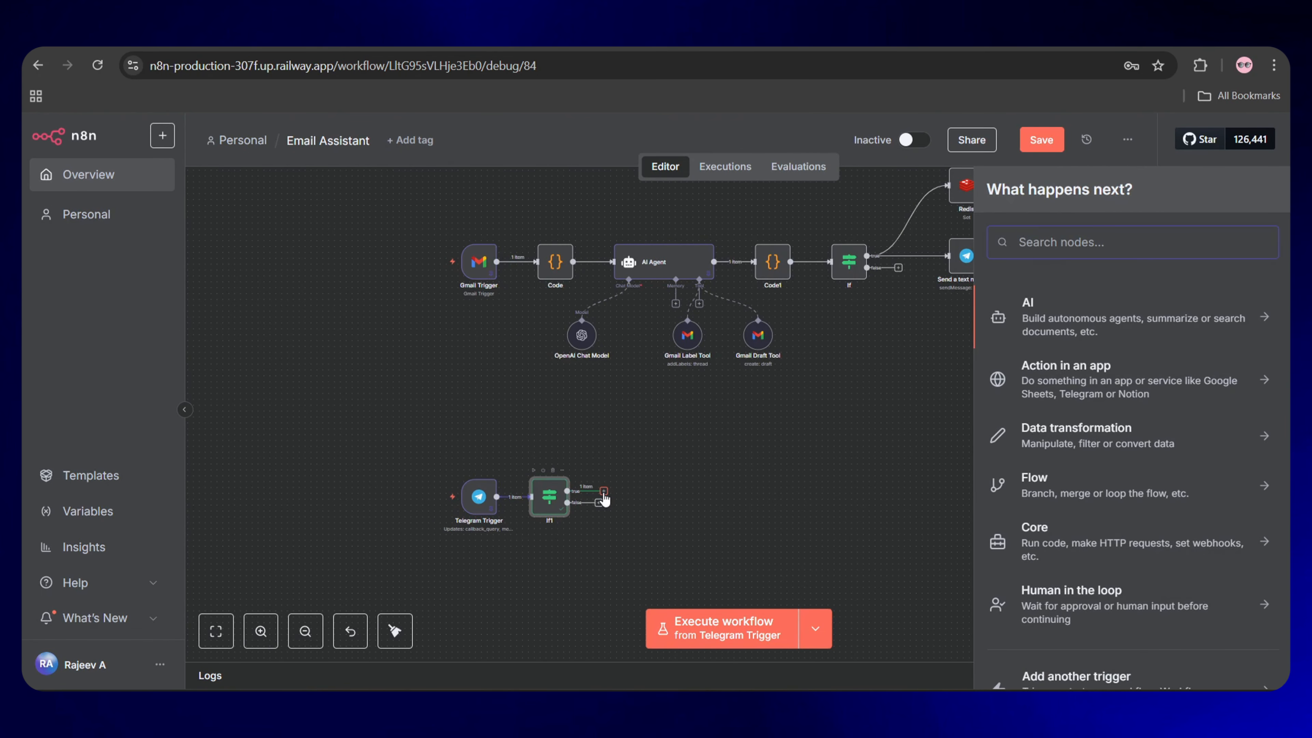
text(switch)
click(1046, 310)
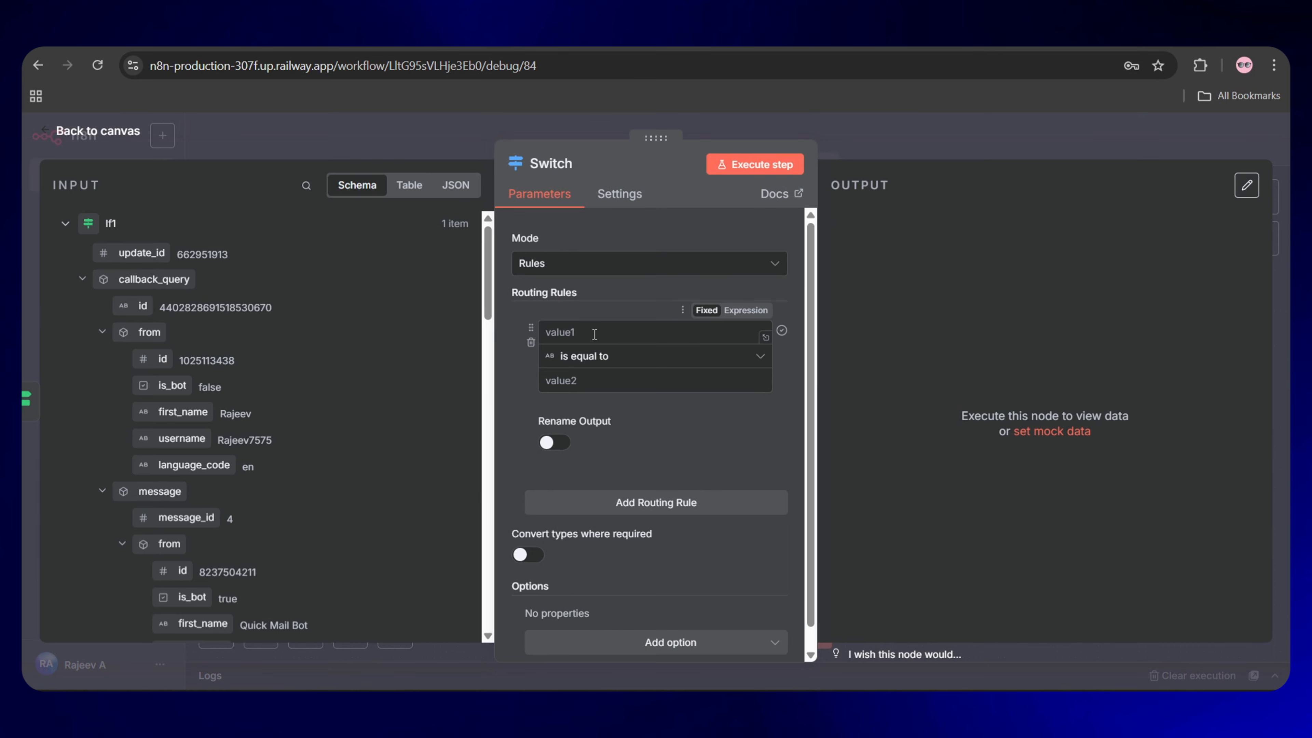
click(590, 333)
key(ctrl+v)
click(515, 396)
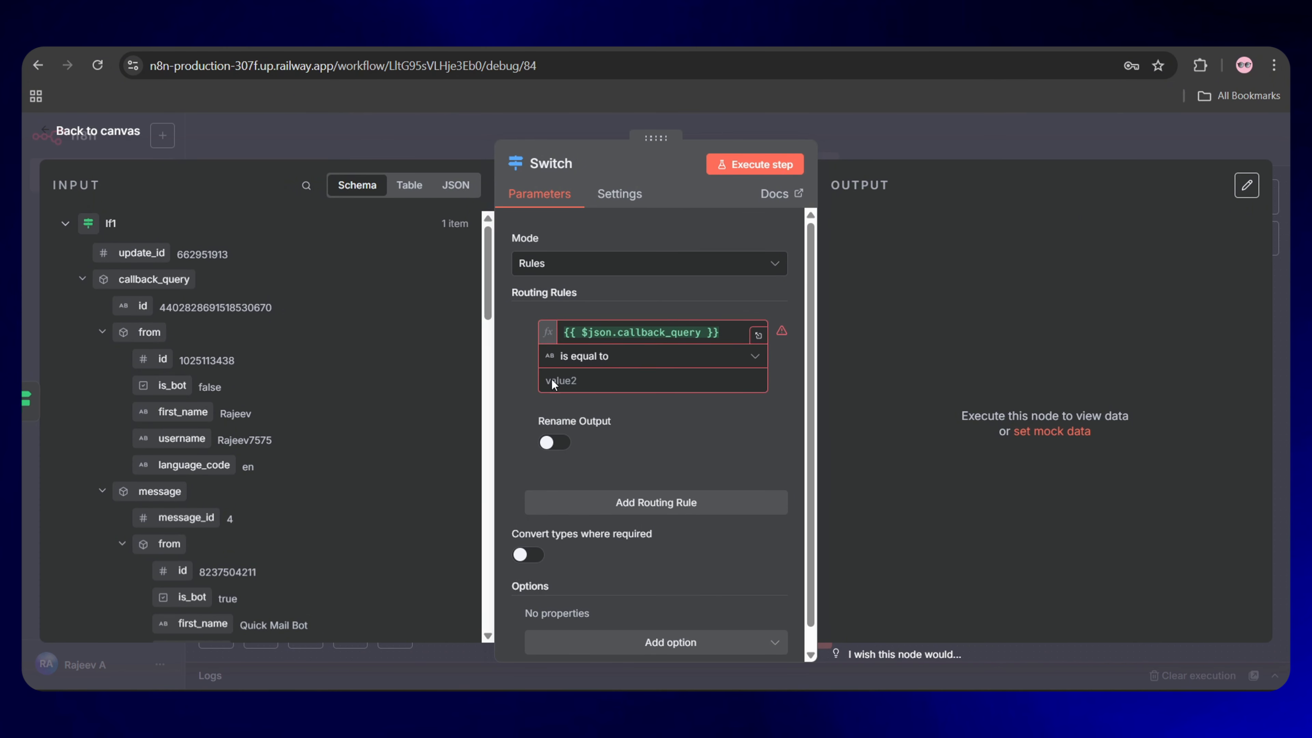
click(703, 357)
mouse_move(628, 521)
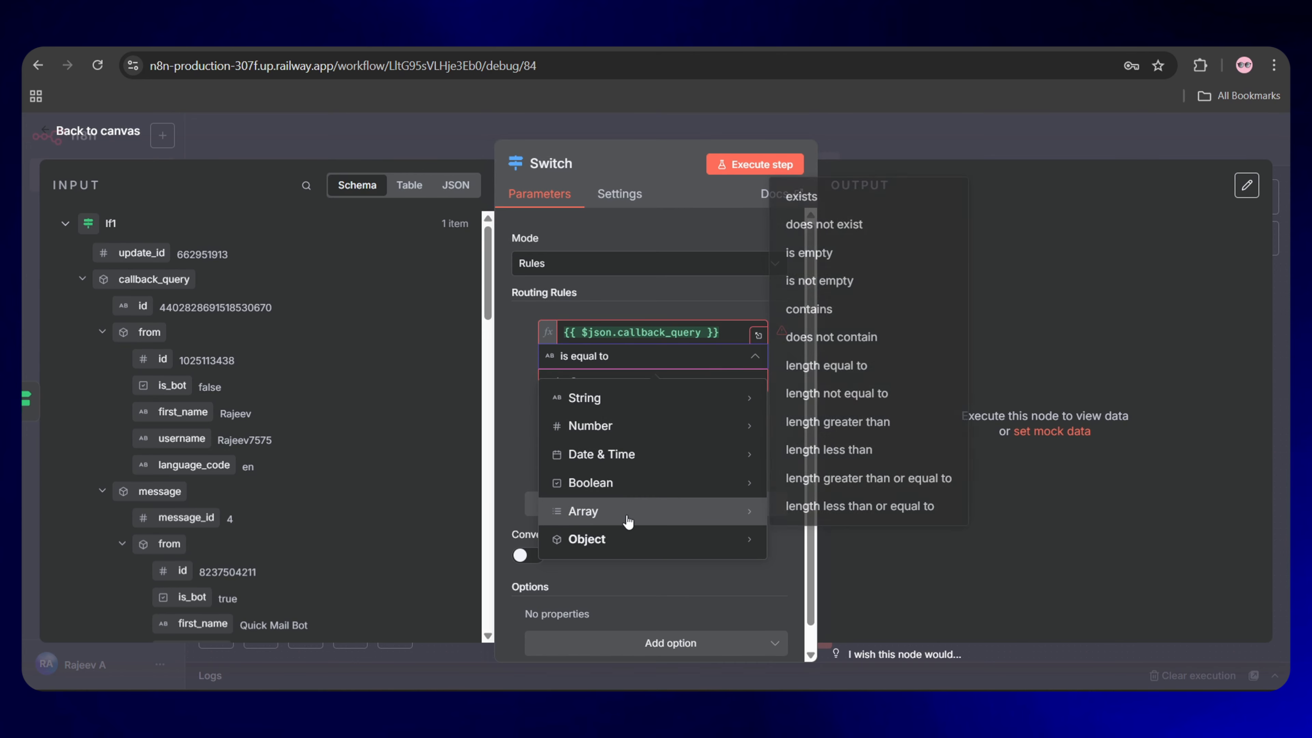
click(828, 547)
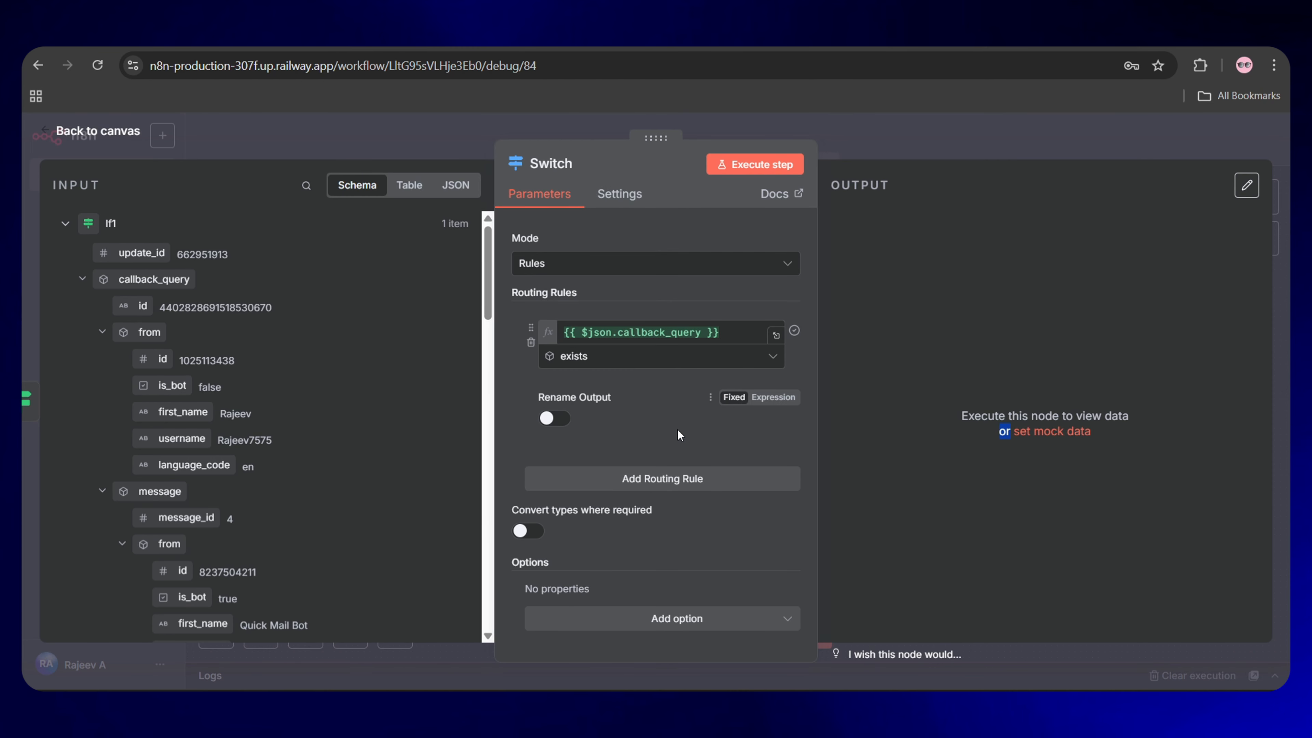
- Execute the Switch node, review the callback data in its output and return to the workflow canvas
click(754, 165)
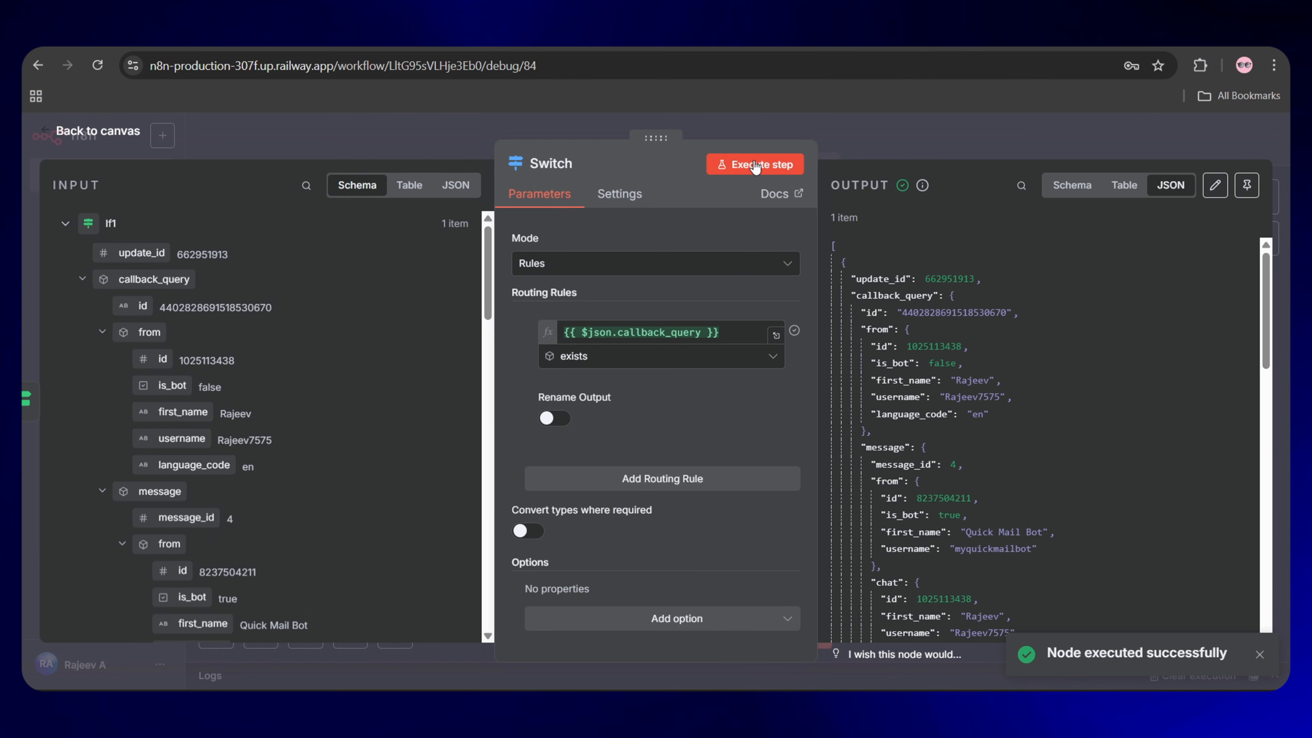
scroll(947, 462, down, 15)
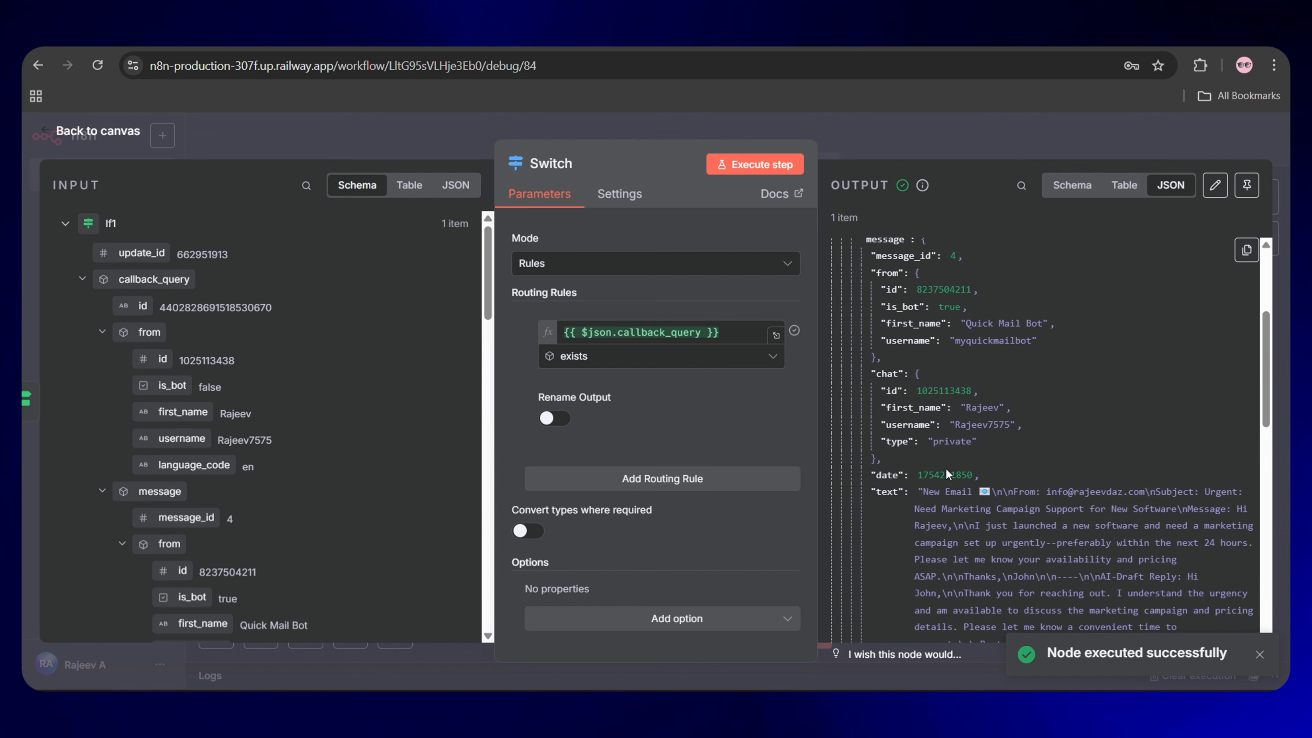
scroll(1033, 409, up, 1)
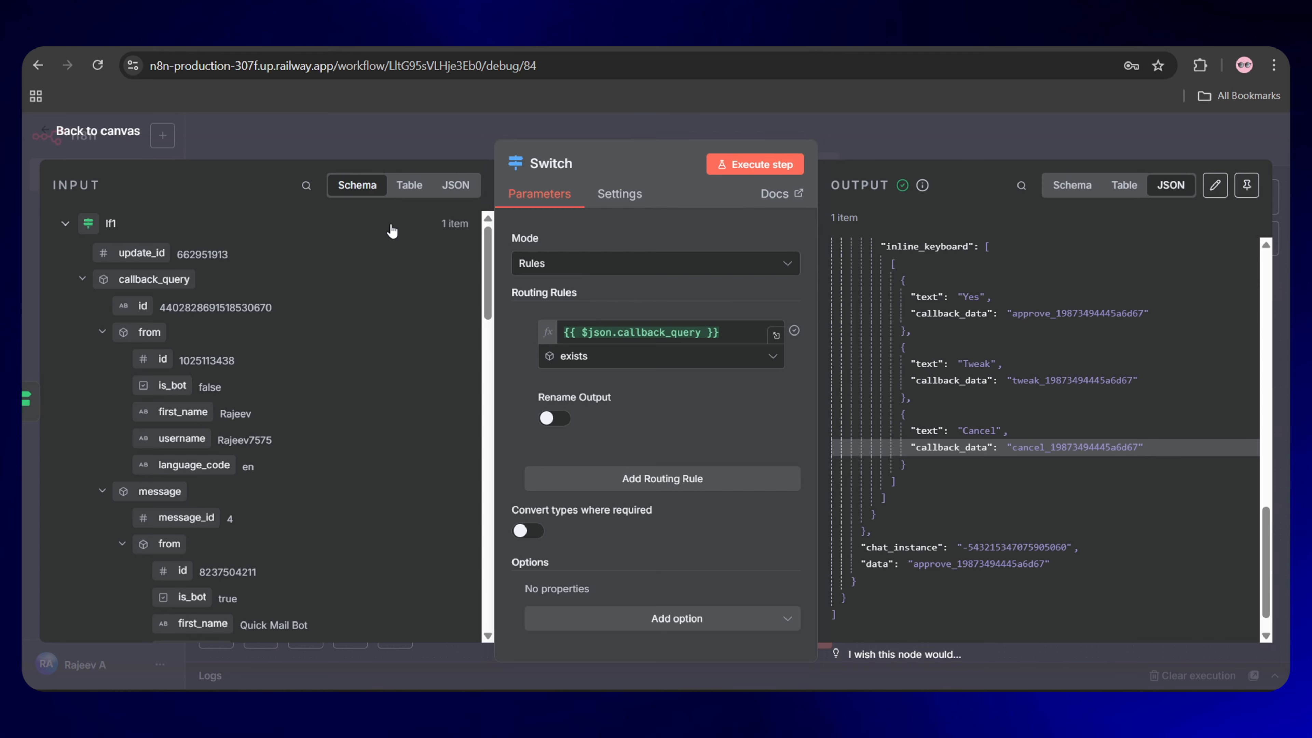
click(114, 133)
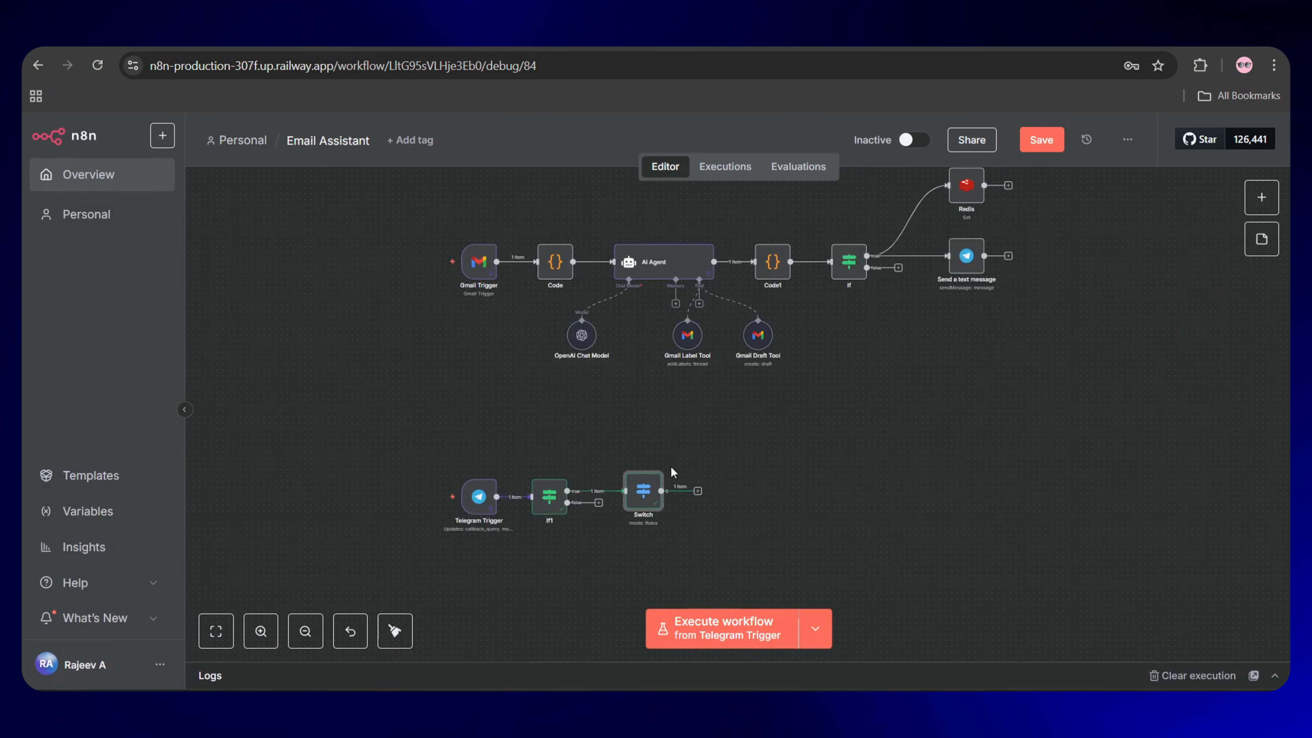
- Add a second Switch node after the first with a rule that {{ $json.callback_query.data }} contains "approve"
click(698, 492)
text(swit)
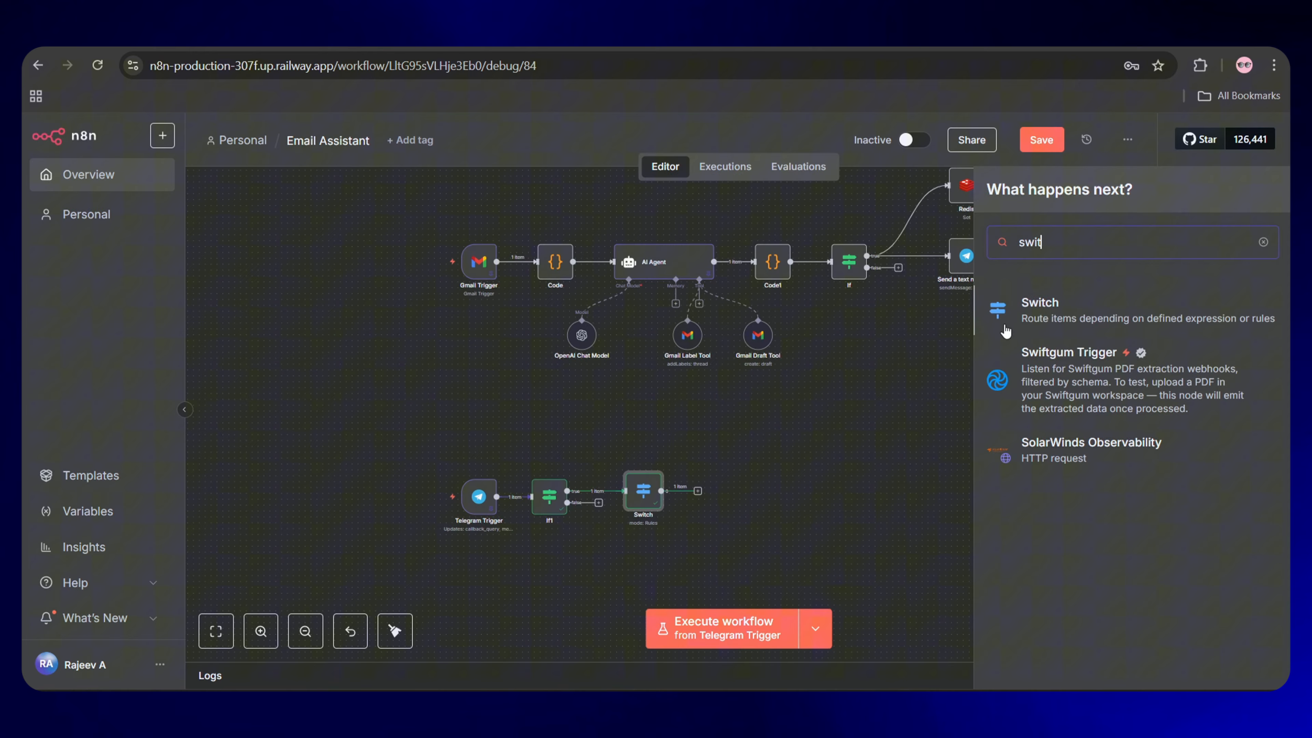
click(1054, 312)
scroll(354, 402, down, 15)
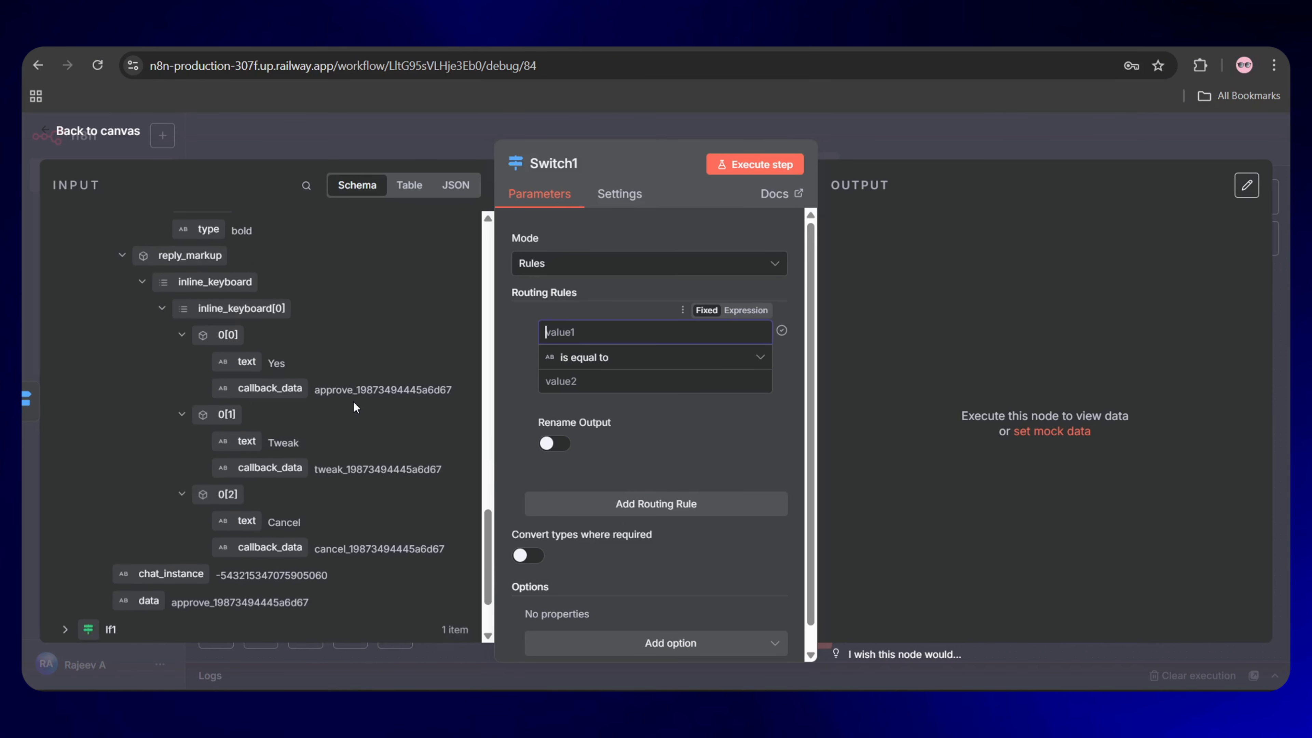
drag(137, 492, 599, 332)
click(641, 357)
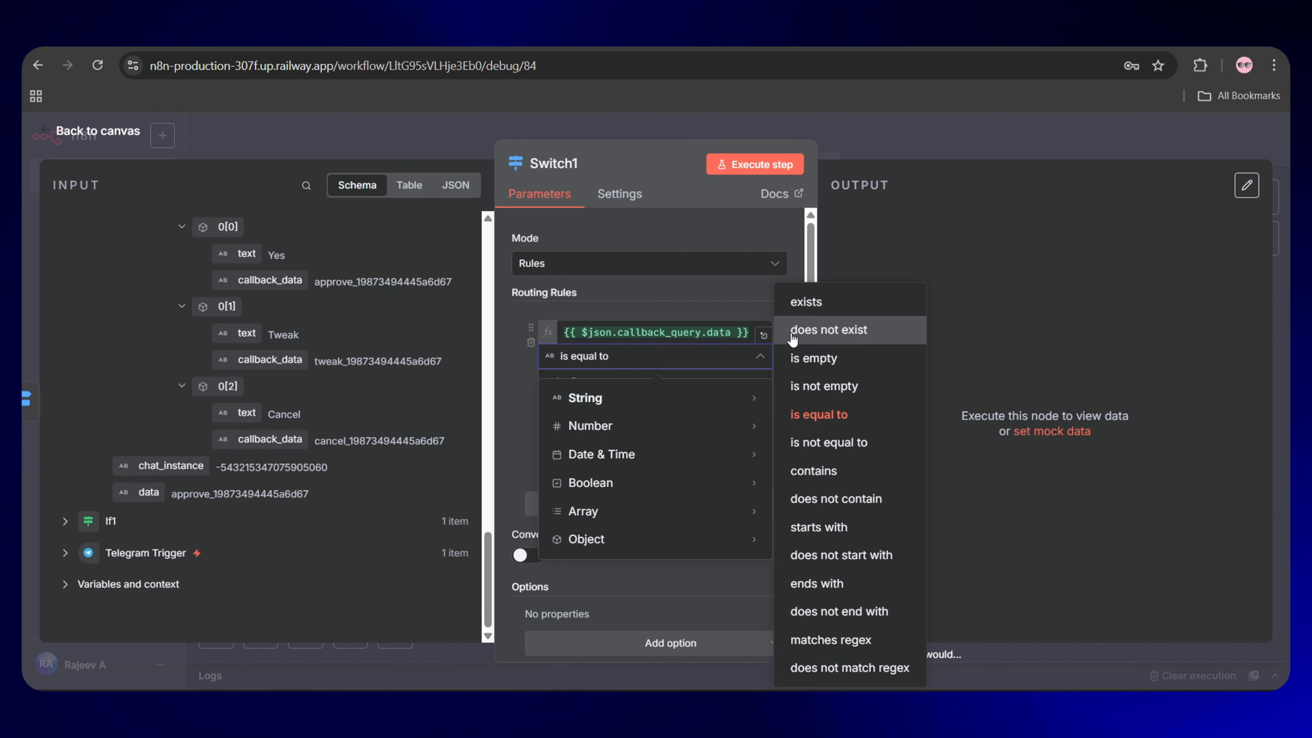
click(813, 470)
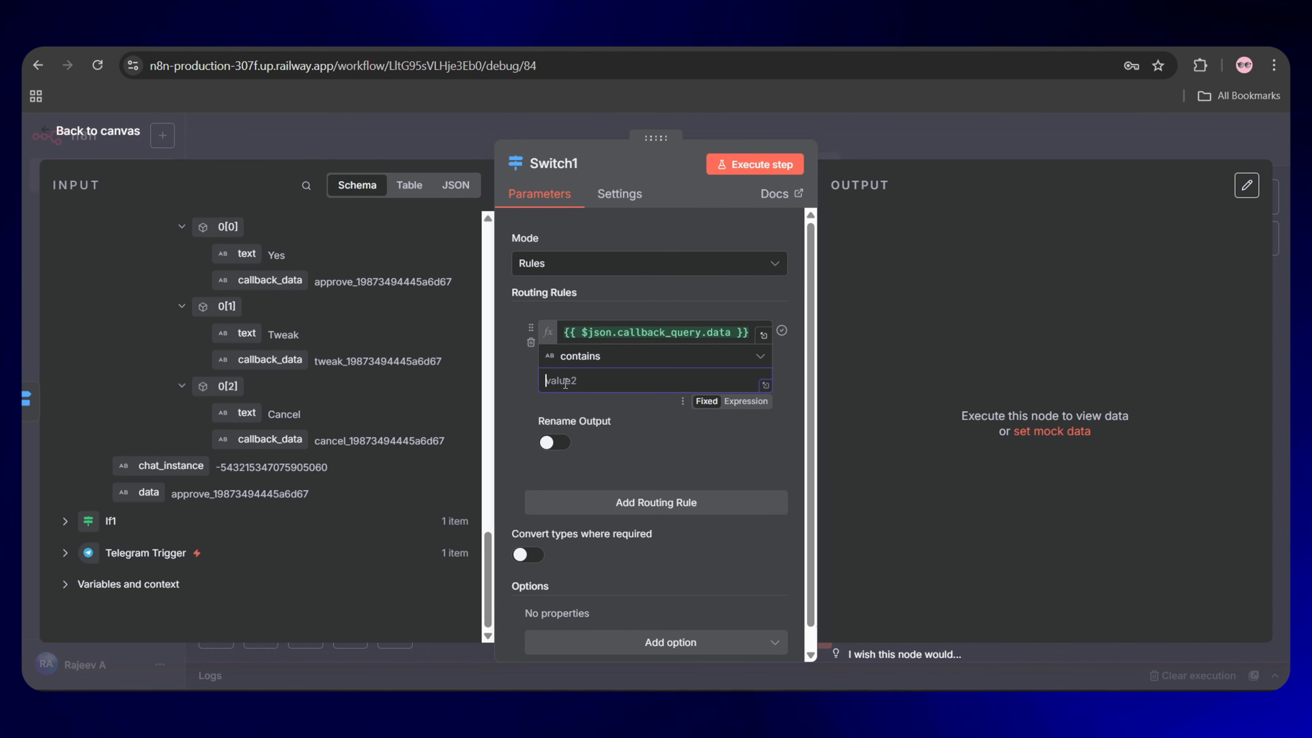
text(approve)
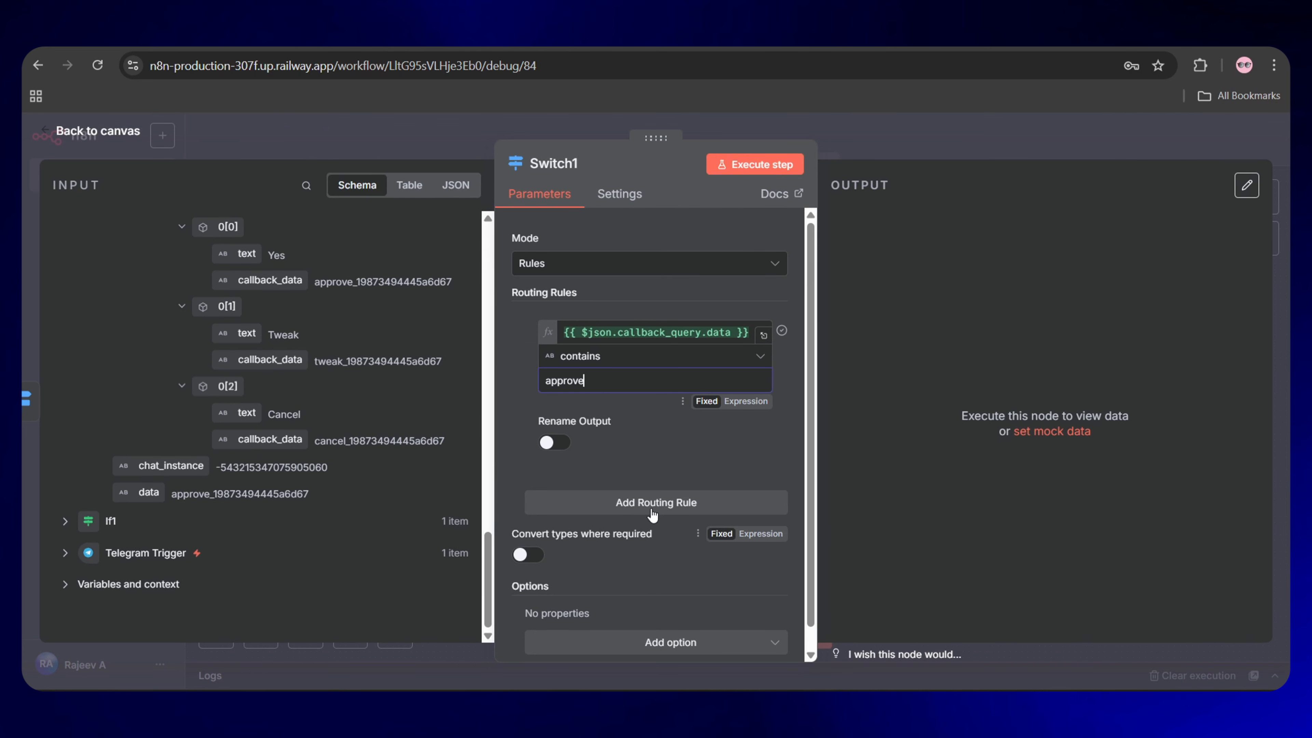
- Add a second routing rule to the Switch node checking that {{ $json.callback_query.data }} contains "cancel"
click(650, 509)
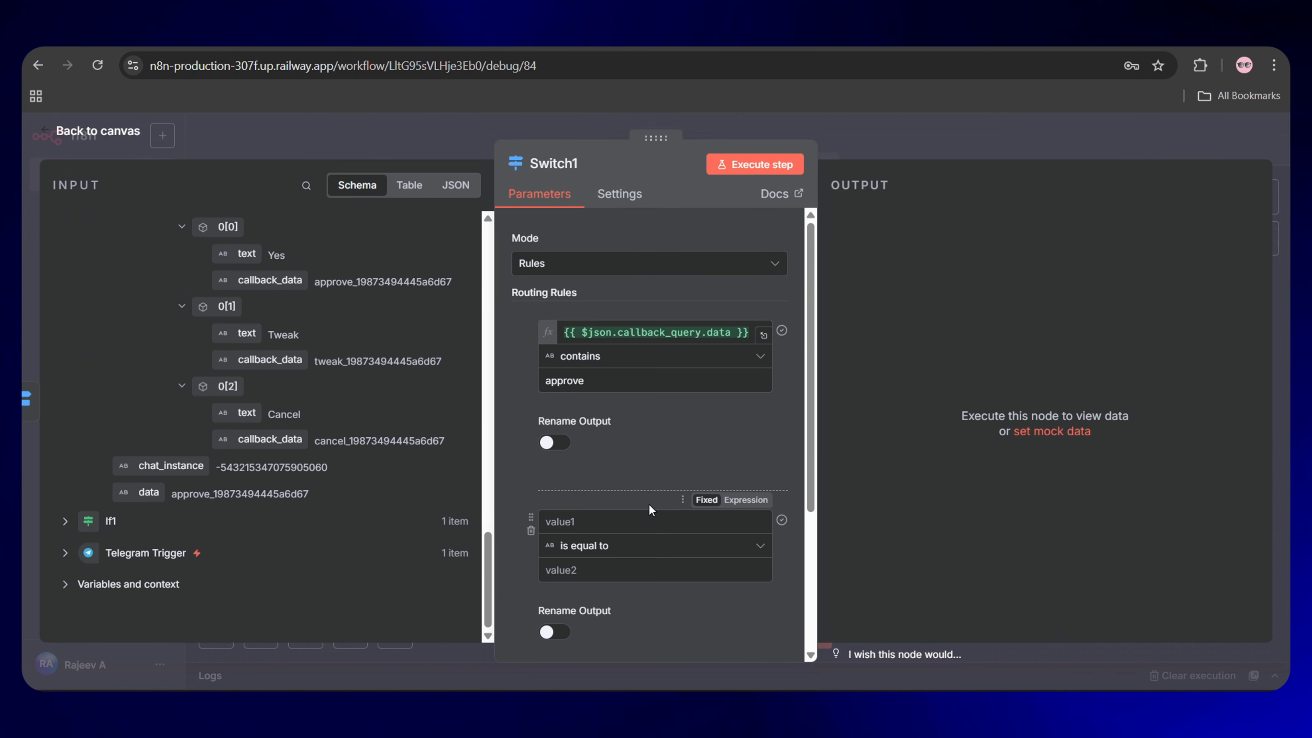
drag(149, 492, 569, 522)
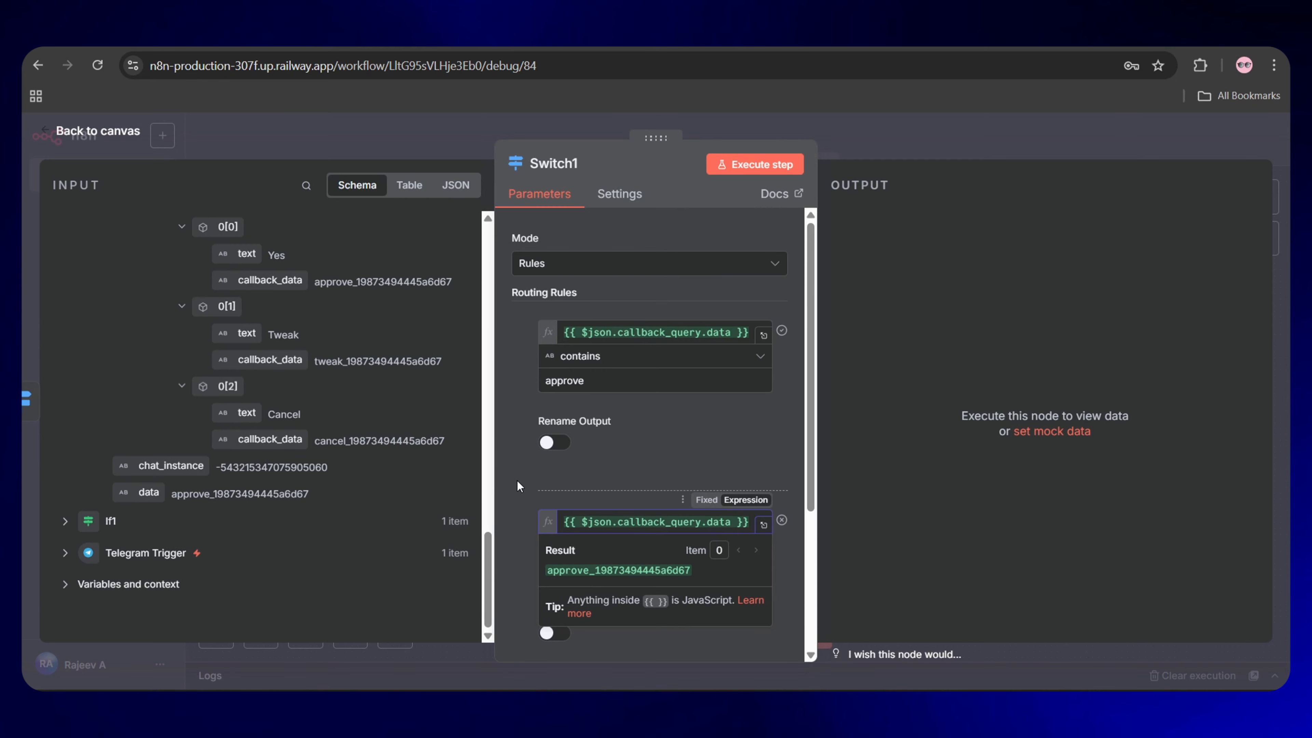
click(627, 557)
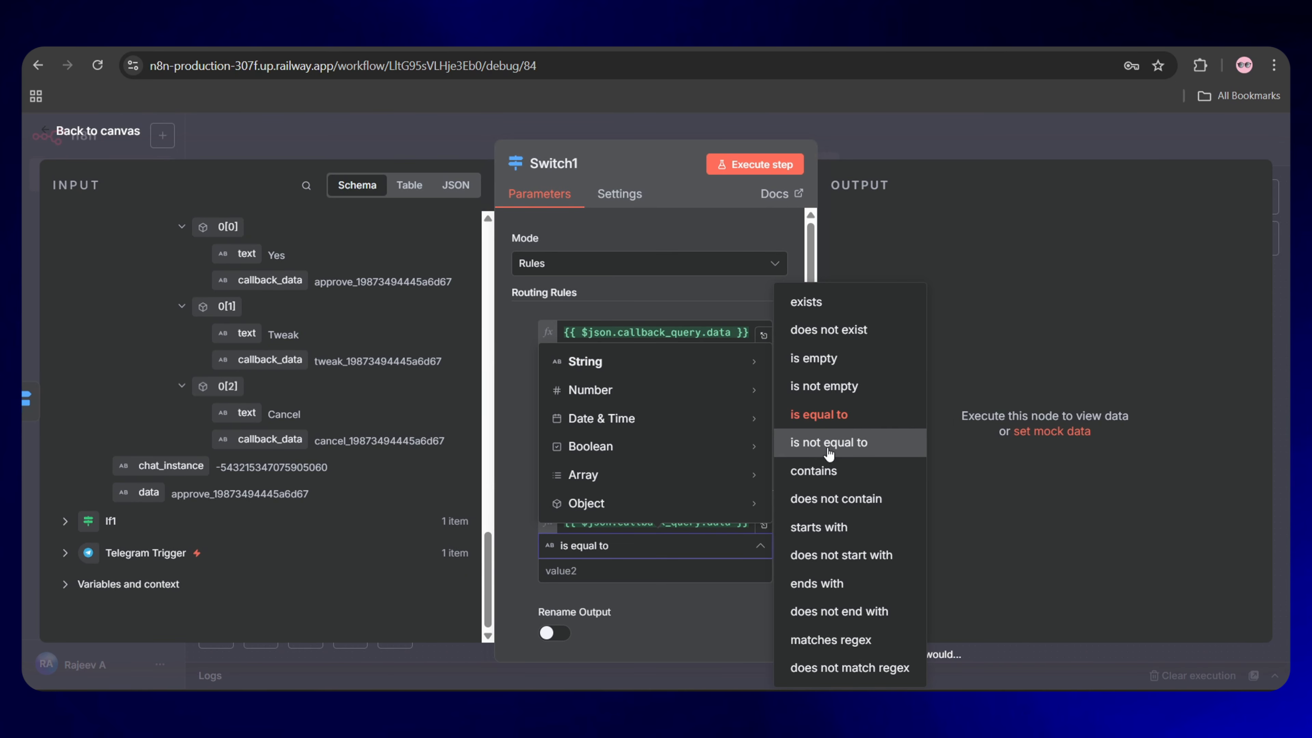
text(a)
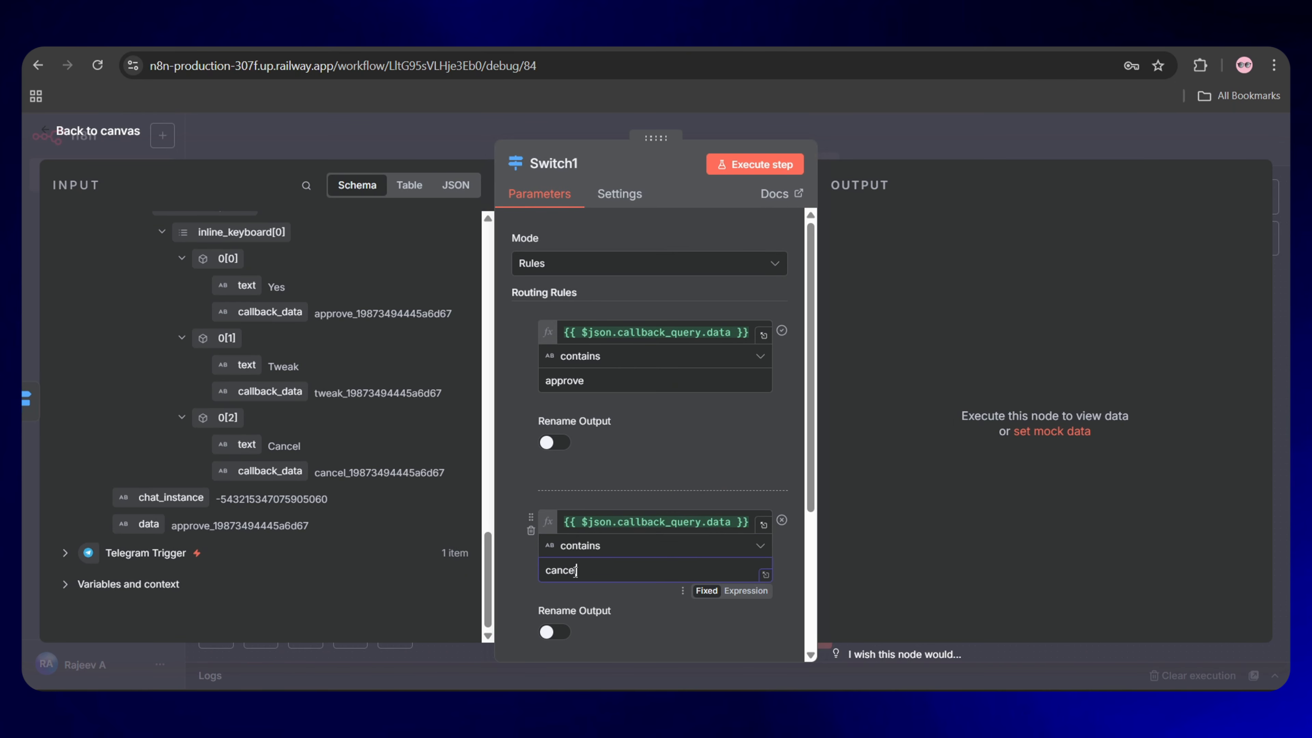
text(nce)
text(l)
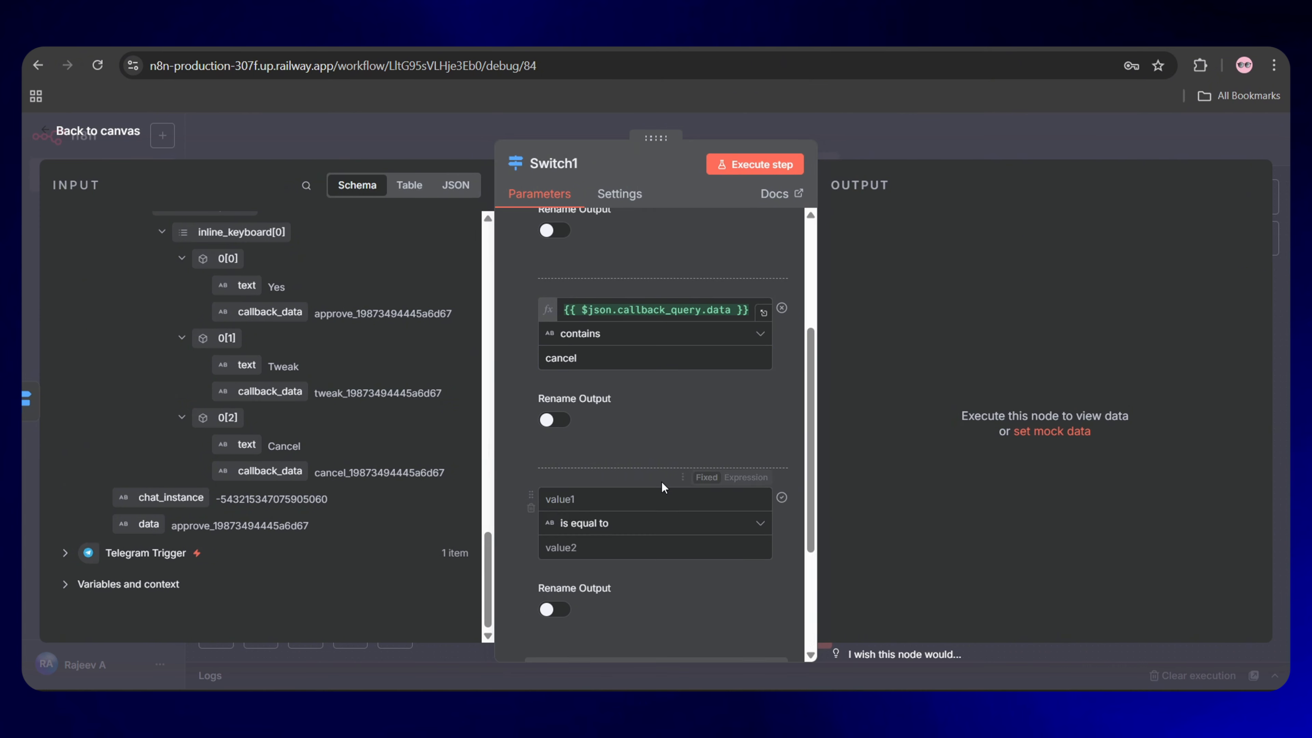
- Add a third routing rule checking that {{ $('If1').item.json.callback_query.data }} contains "tweak"
click(584, 507)
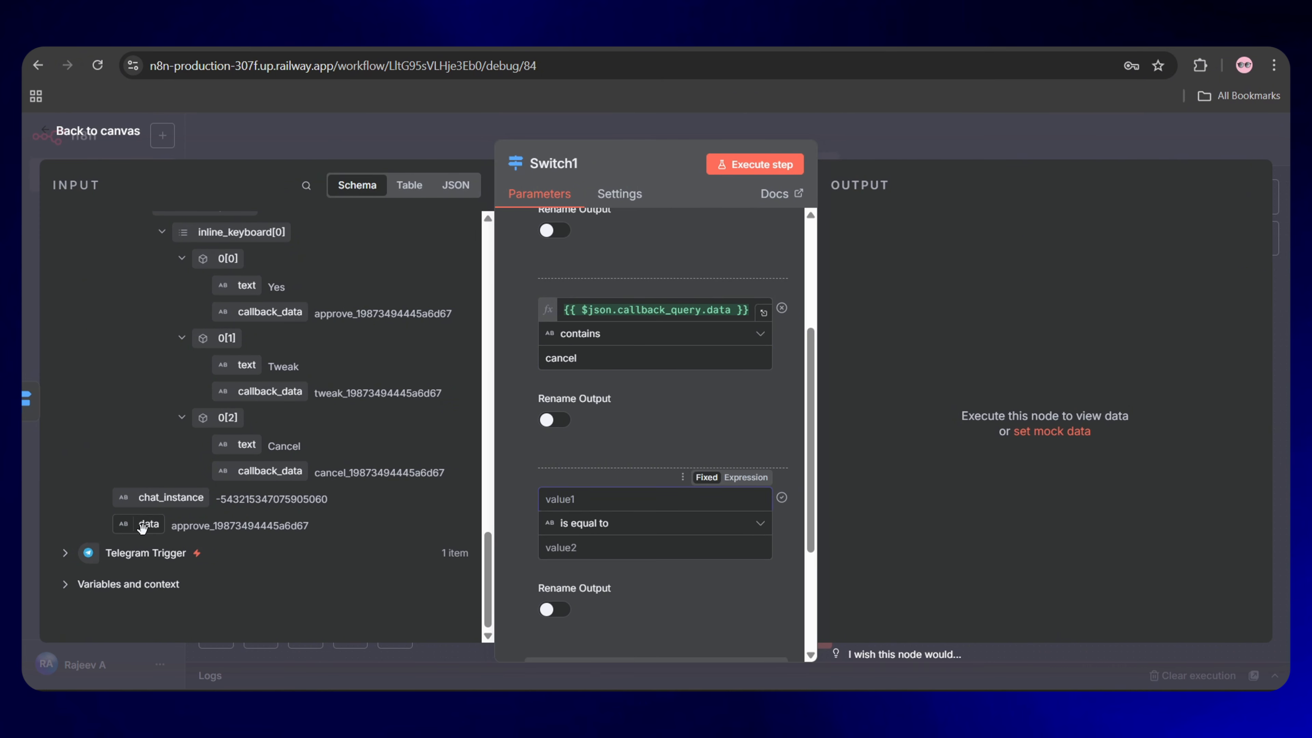
text({{ $('If1').item.json.callback_query.data }})
click(509, 535)
click(658, 548)
mouse_move(671, 357)
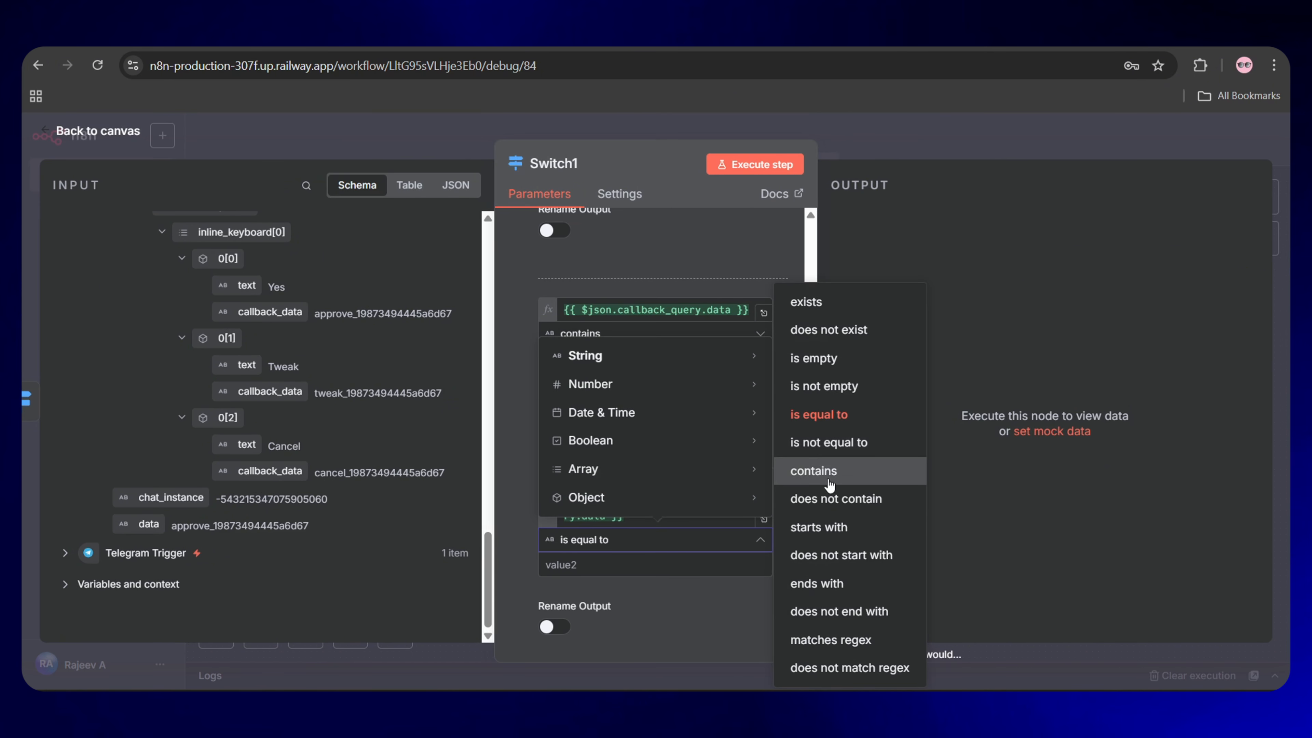
click(828, 481)
click(646, 563)
text(tweak)
scroll(656, 465, down, 4)
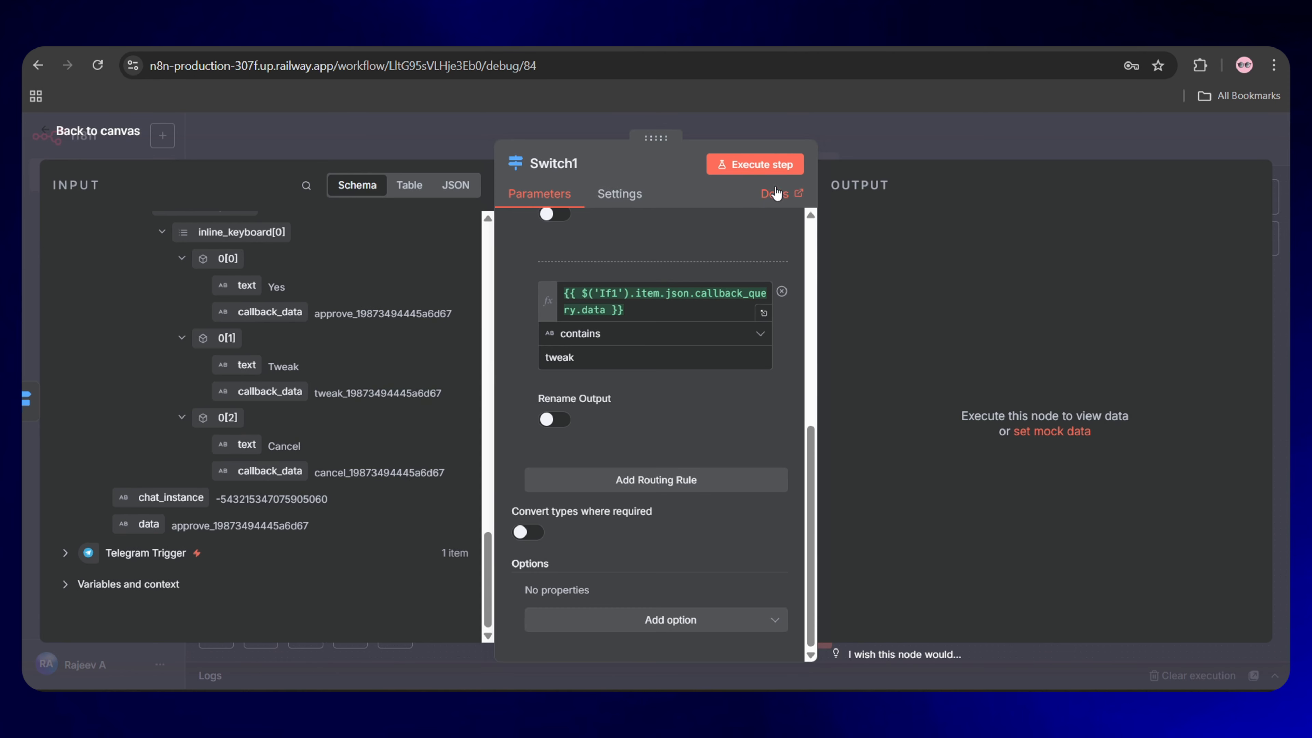
- Execute the second Switch node, review its output against the routing rules and return to the workflow canvas
click(758, 164)
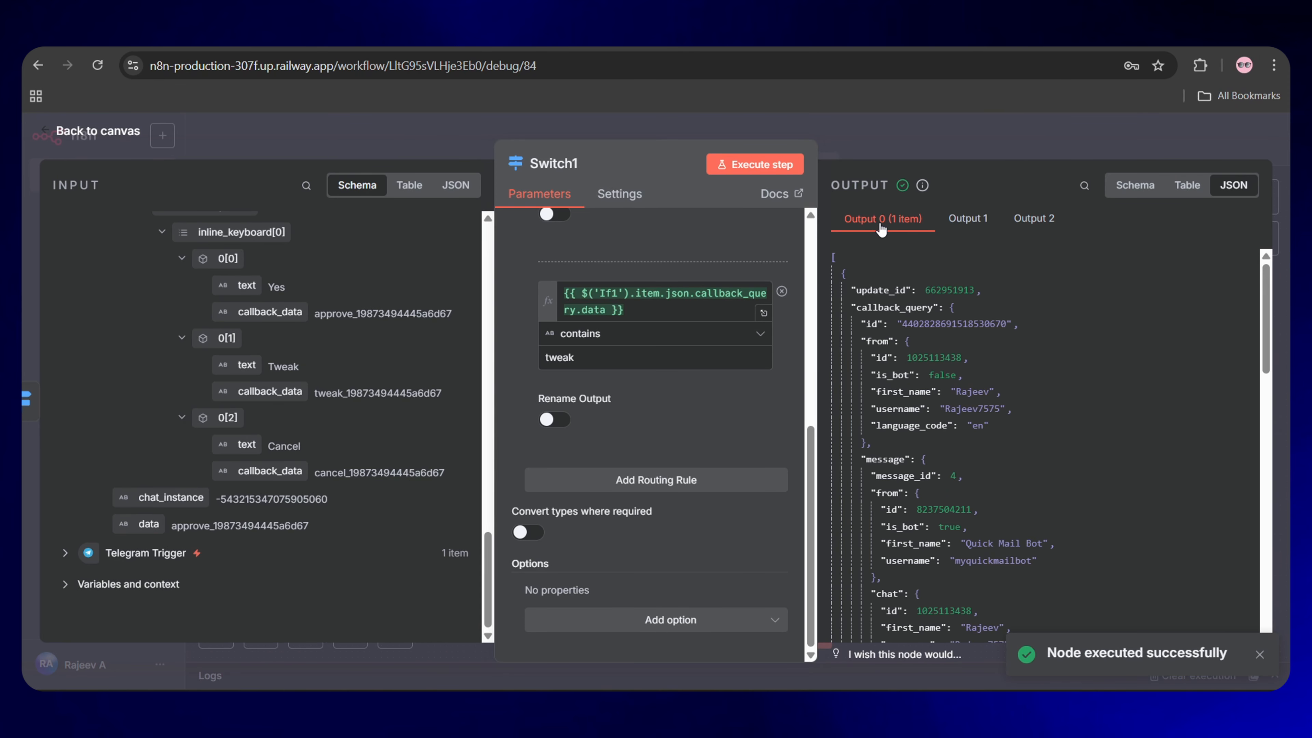
scroll(683, 352, up, 5)
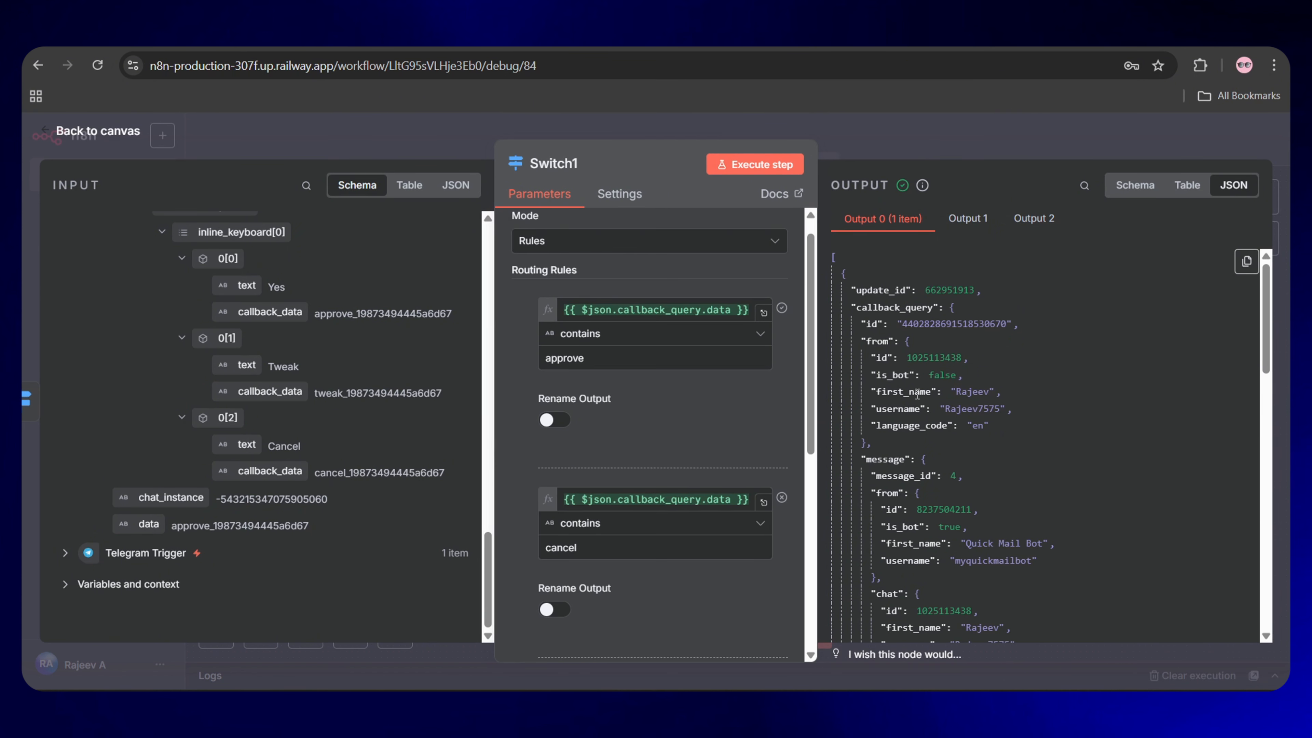
scroll(945, 405, down, 3)
scroll(944, 404, up, 3)
click(110, 133)
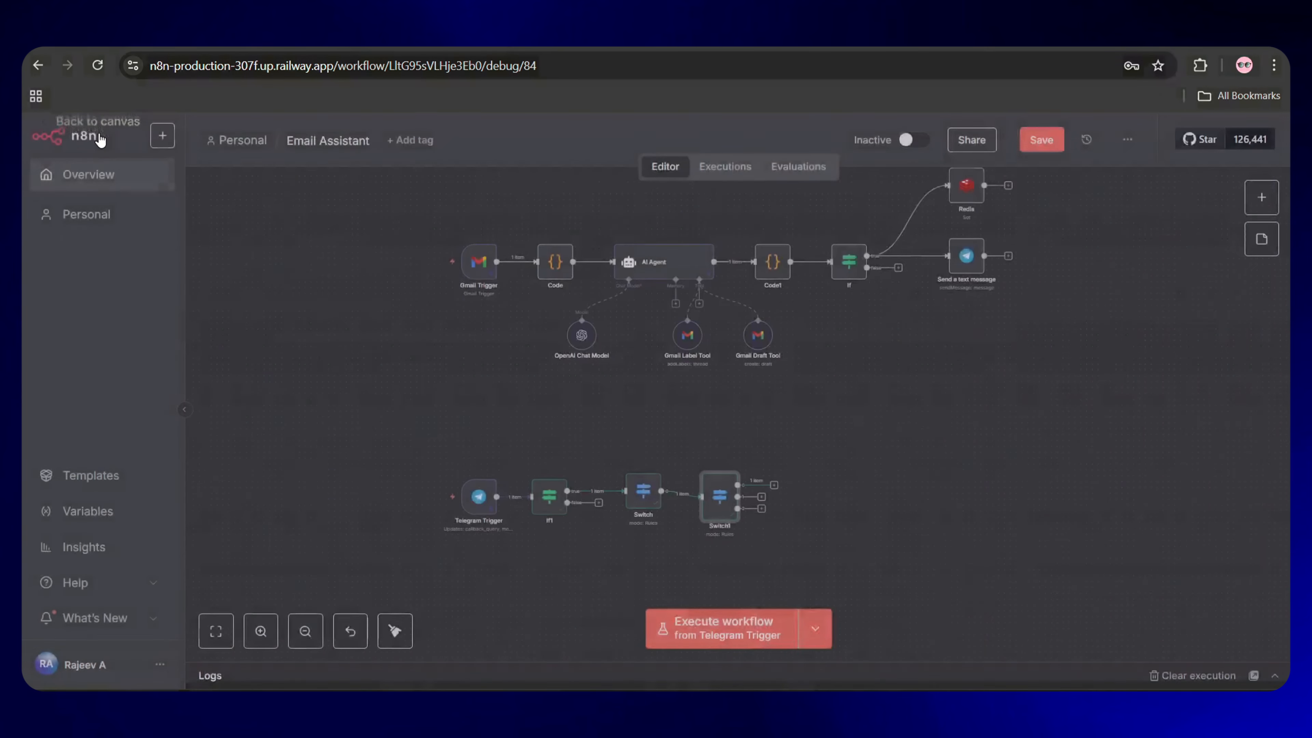
mouse_move(720, 495)
mouse_down()
mouse_move(729, 471)
mouse_move(731, 483)
mouse_up()
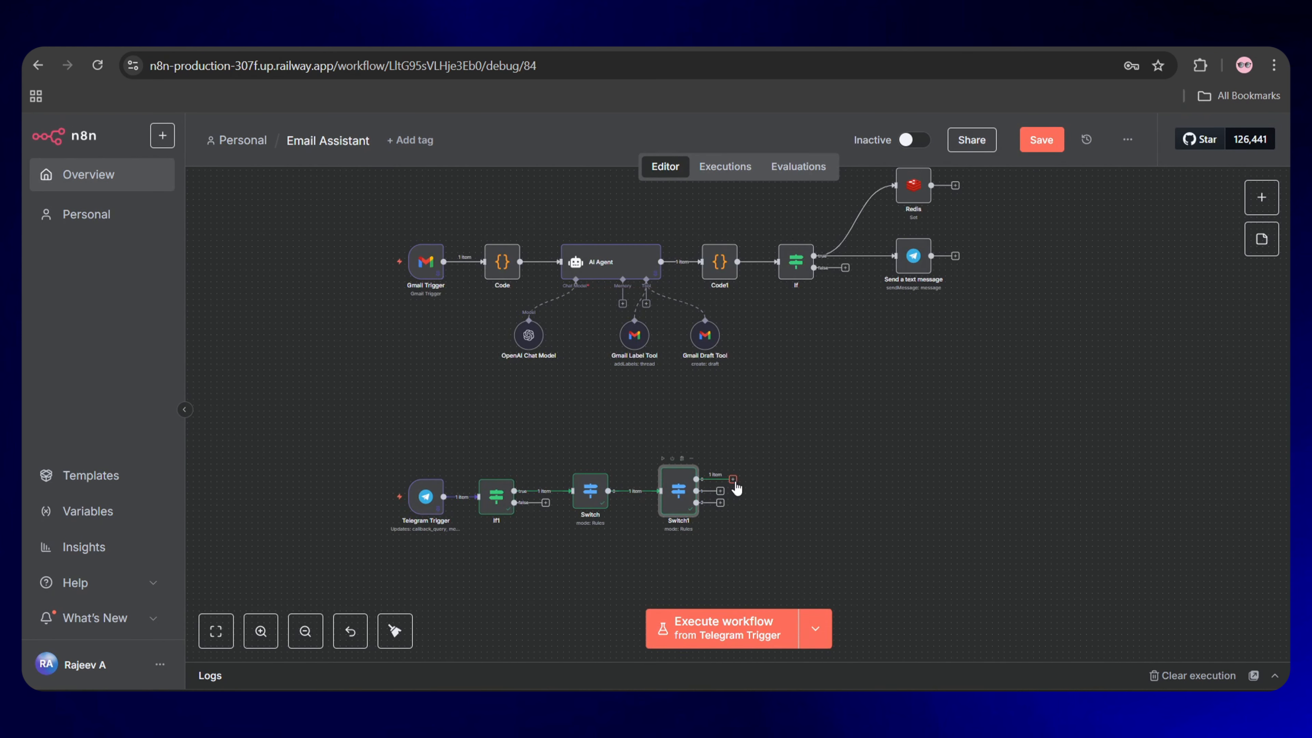
- Add a Redis node that gets a key's value to the second Switch's approve output, naming the property Draft_Details
click(733, 480)
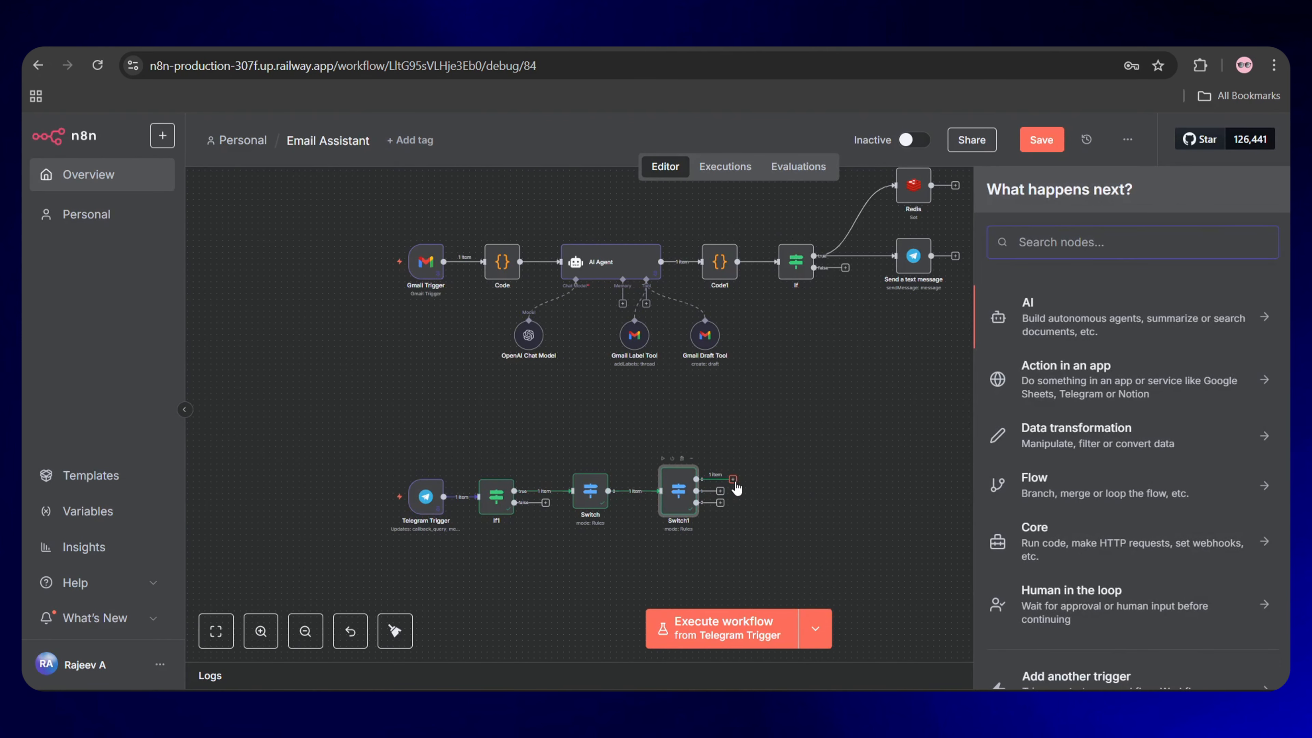
text(redis)
click(1054, 312)
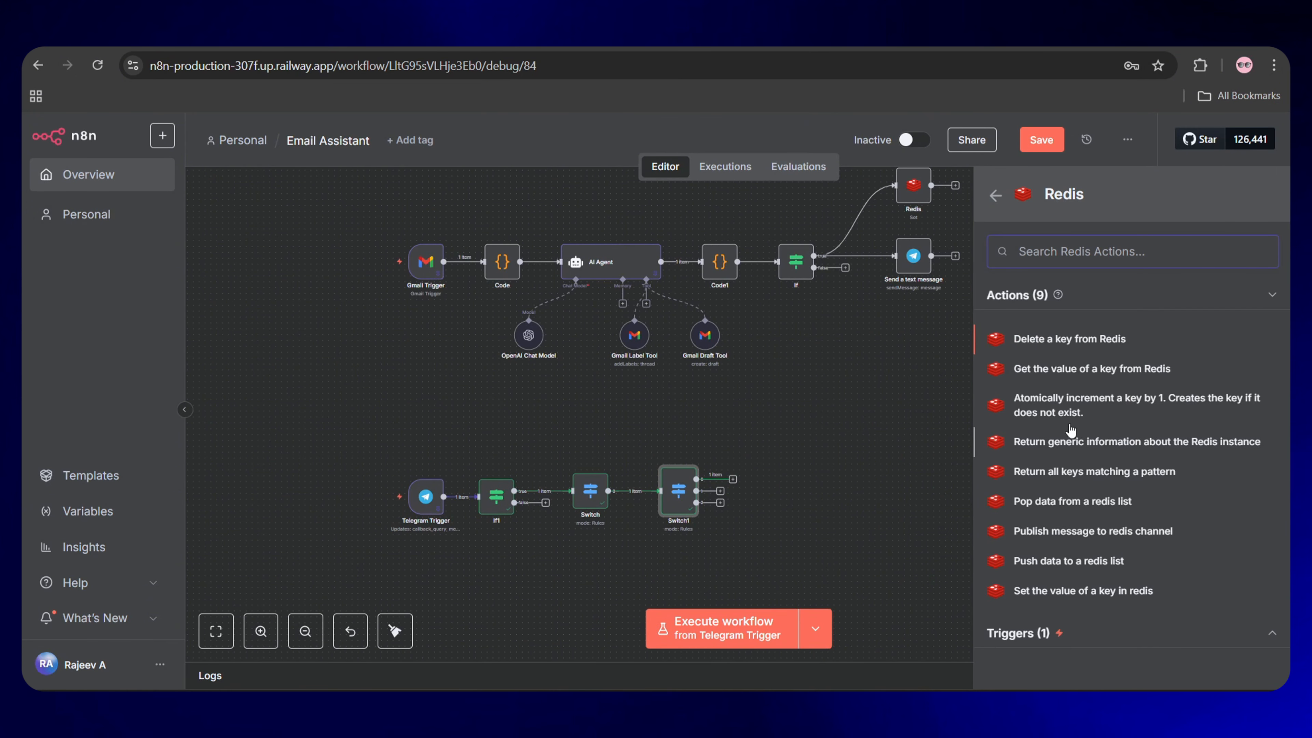
click(1049, 370)
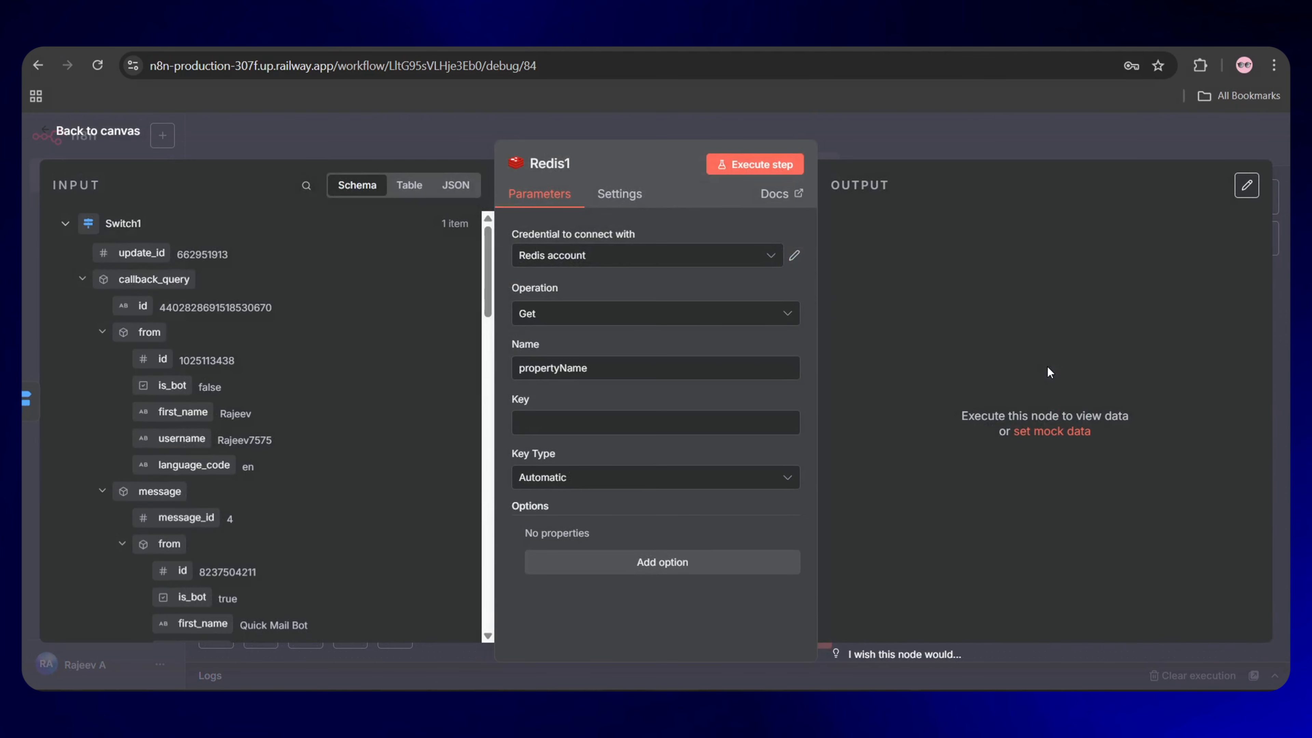
click(607, 368)
key(ctrl+a)
text(Draft_)
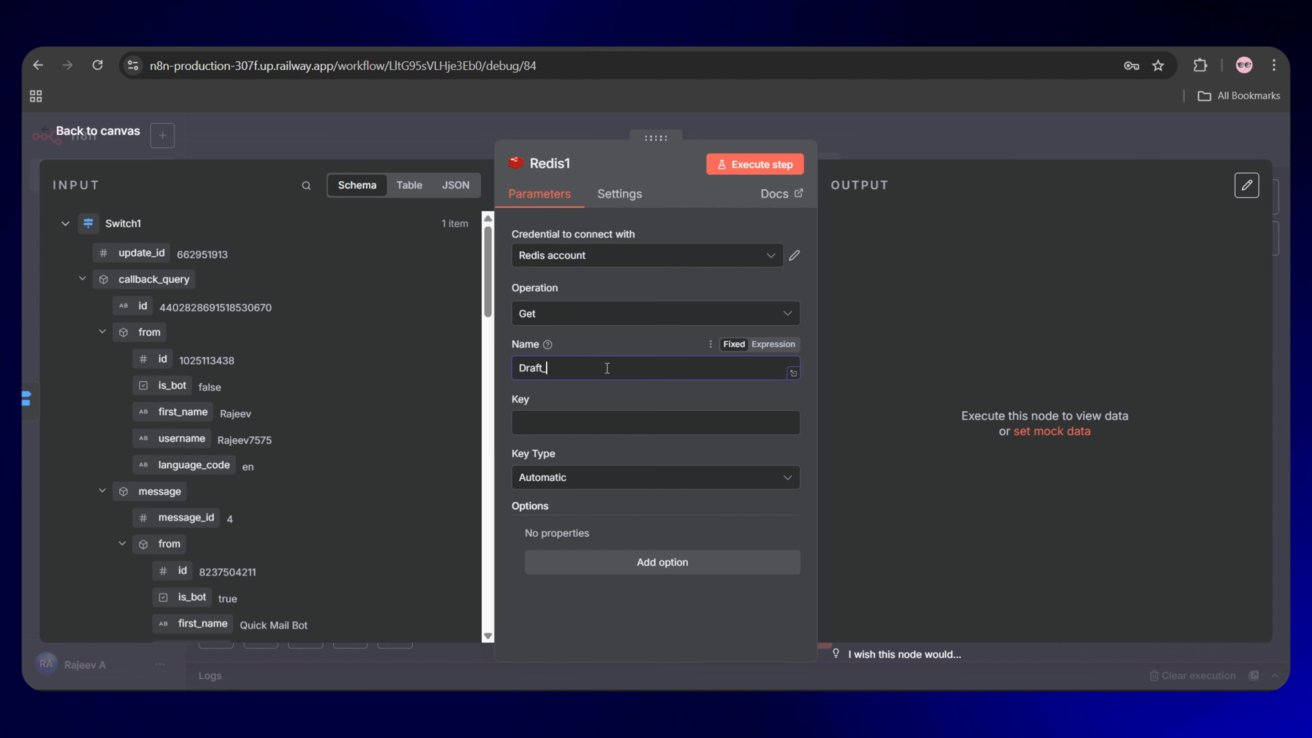
text(Details)
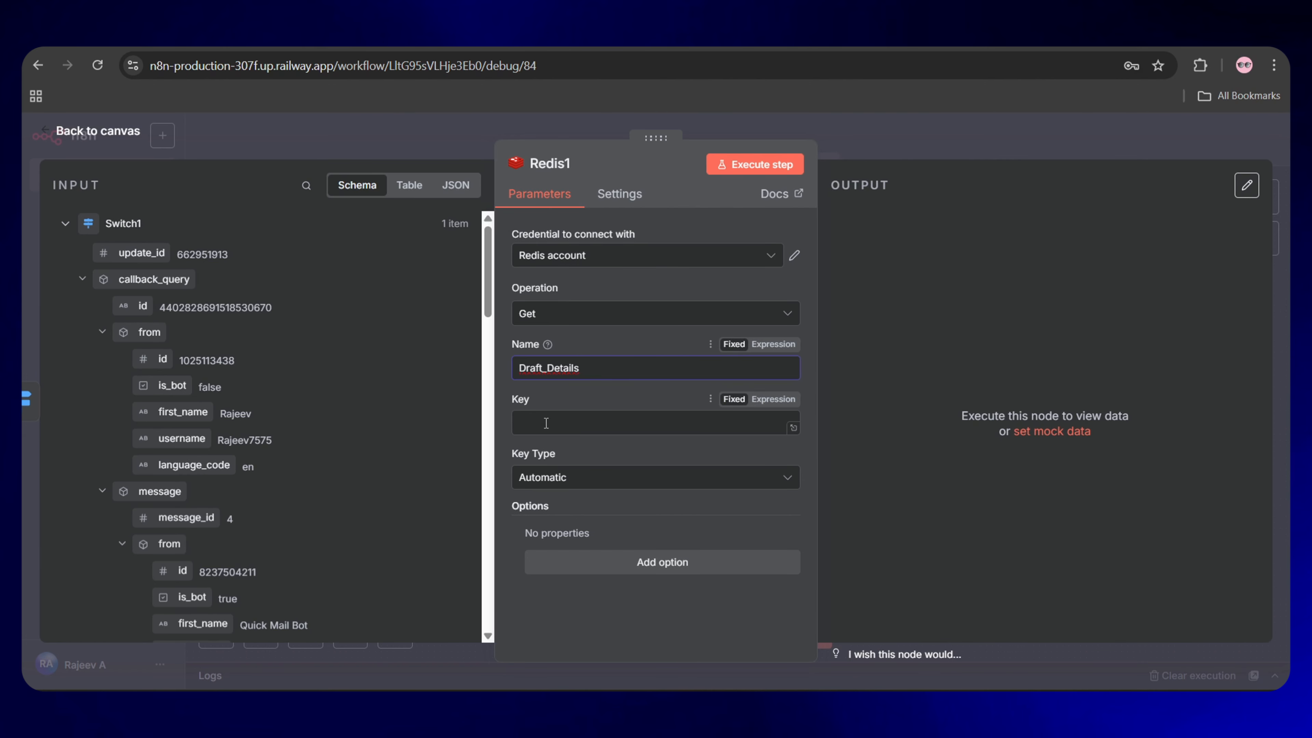
- Set the Redis key to the expression {{ $json.callback_query.data.split("_")[1] }} to extract the message ID
click(537, 425)
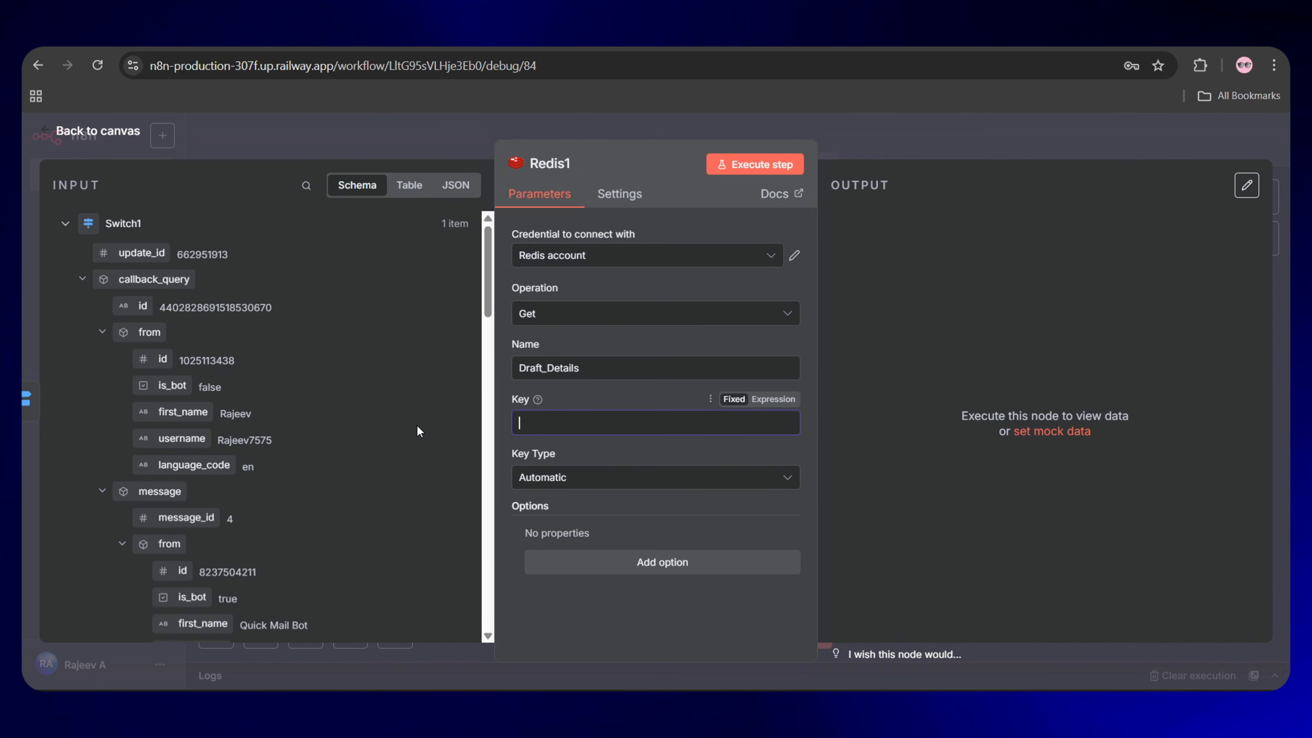
scroll(375, 435, down, 10)
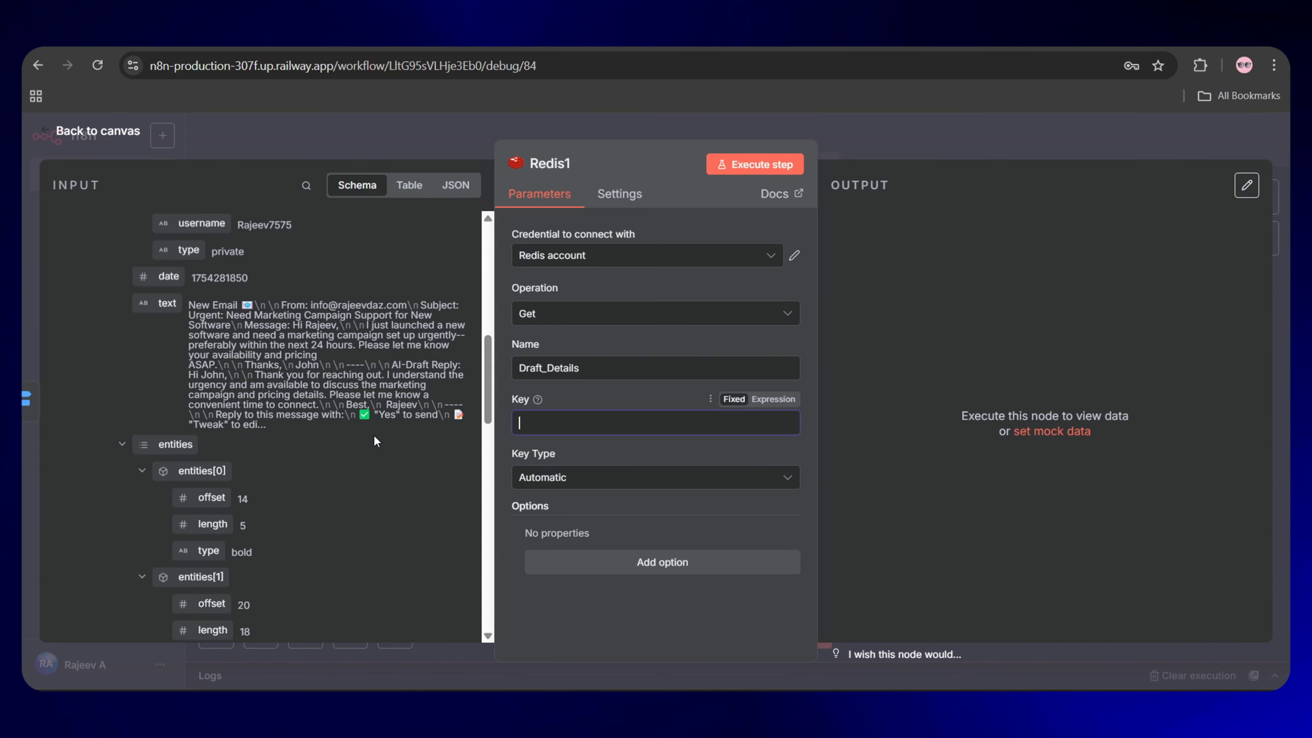
scroll(374, 437, down, 15)
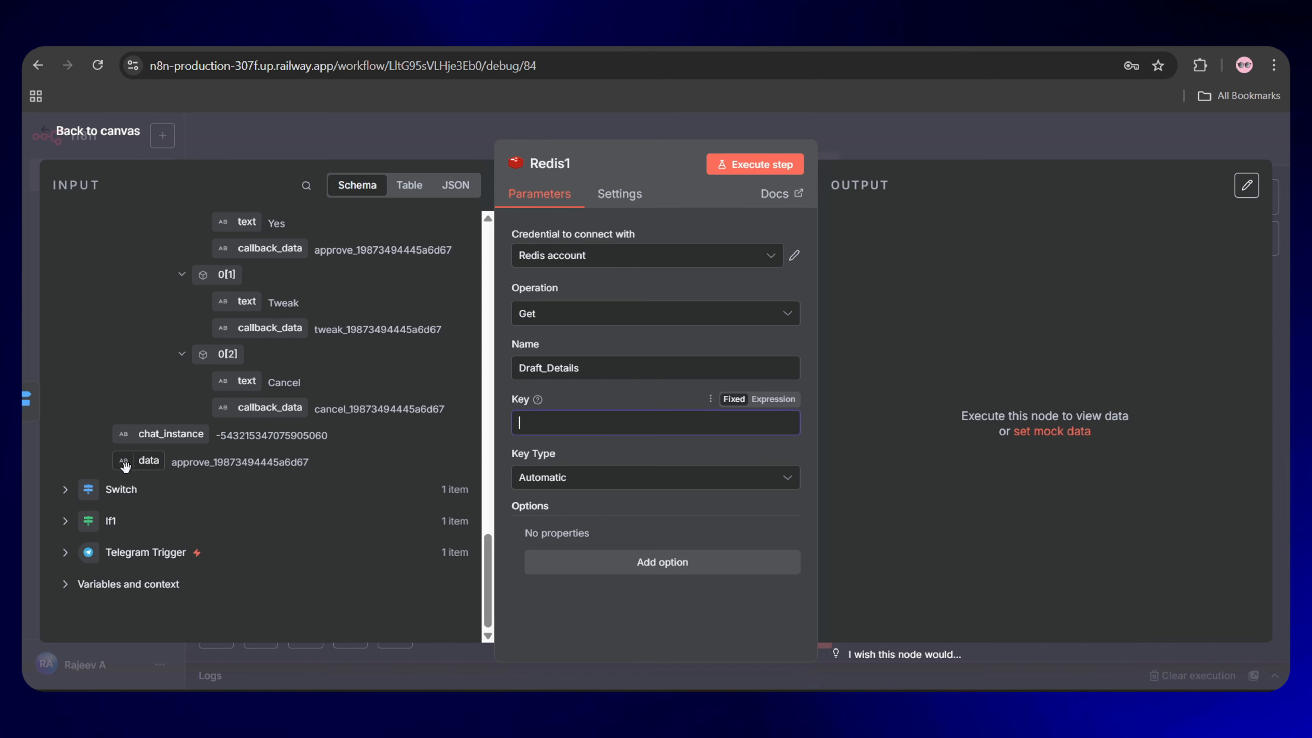
drag(124, 467, 550, 422)
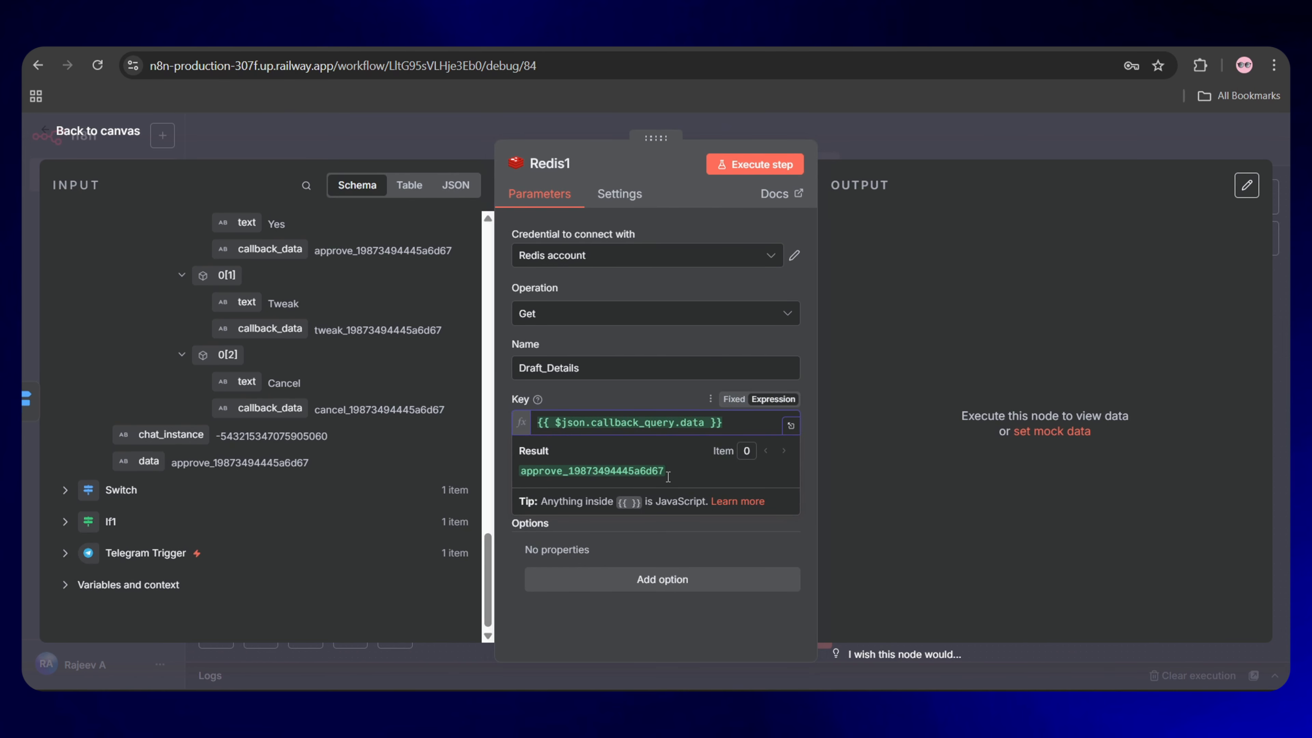
drag(569, 471, 671, 471)
click(671, 471)
text(.split)
key(Return)
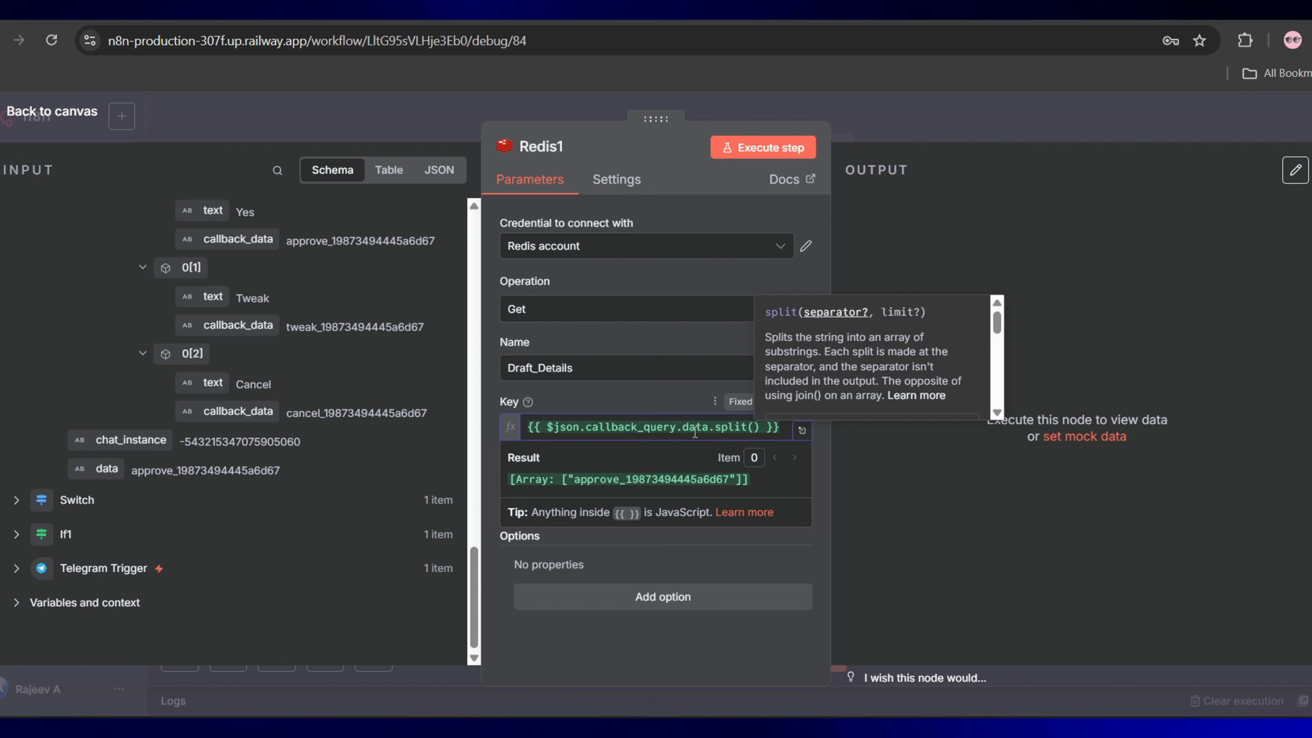
text("_")[1)
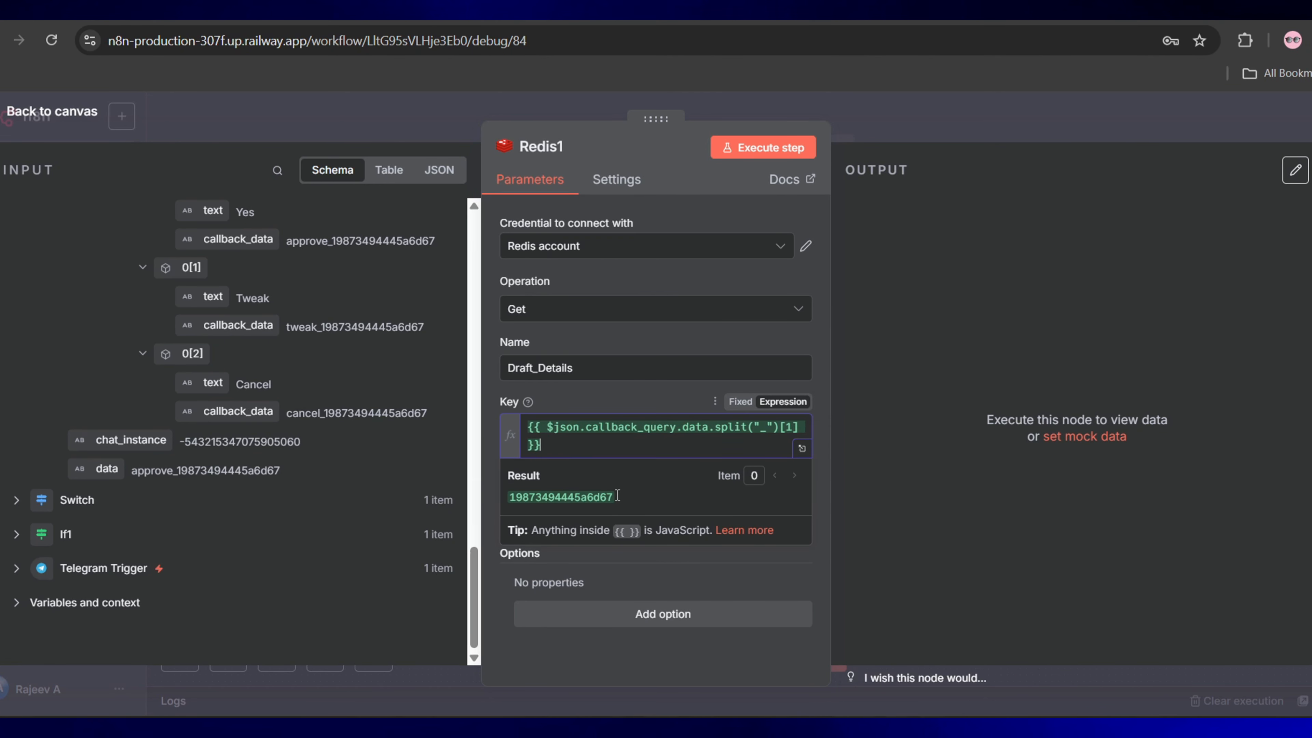
drag(613, 497, 516, 499)
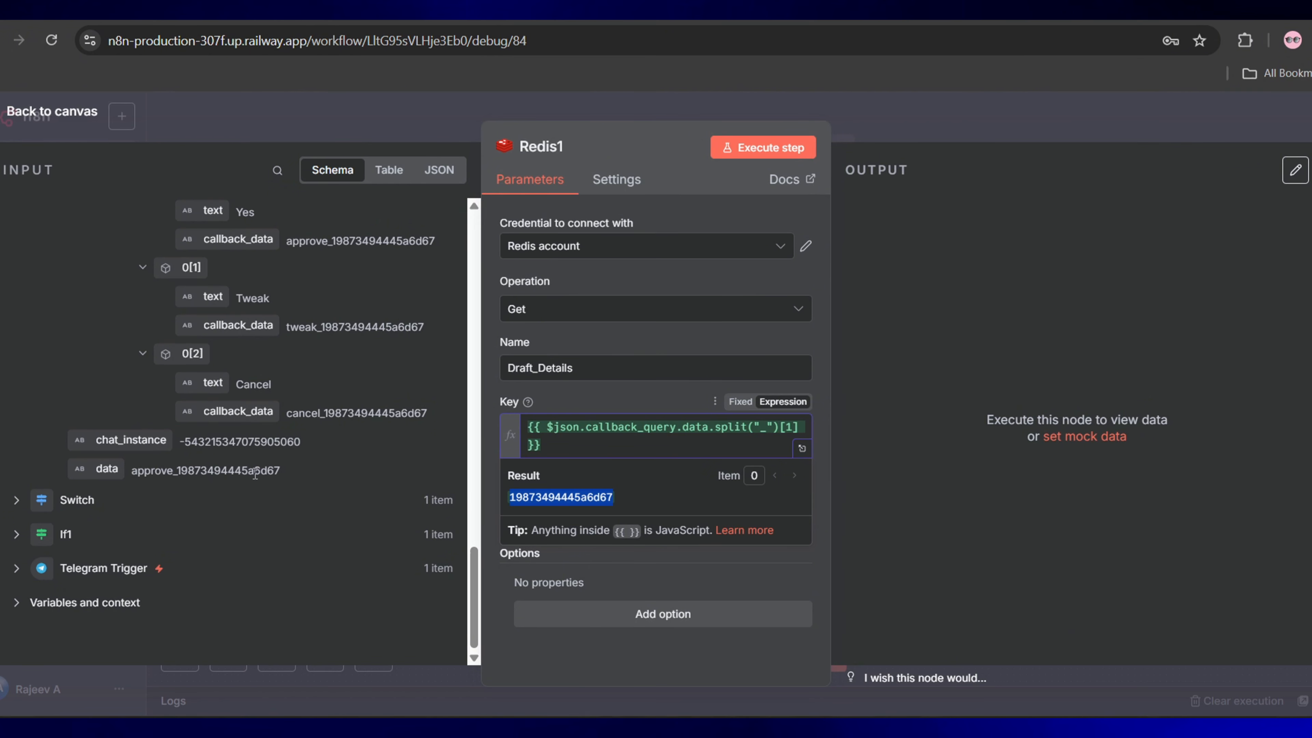
- Execute the Redis Get node, then reposition it on the canvas farther above and to the right of the second Switch
click(765, 150)
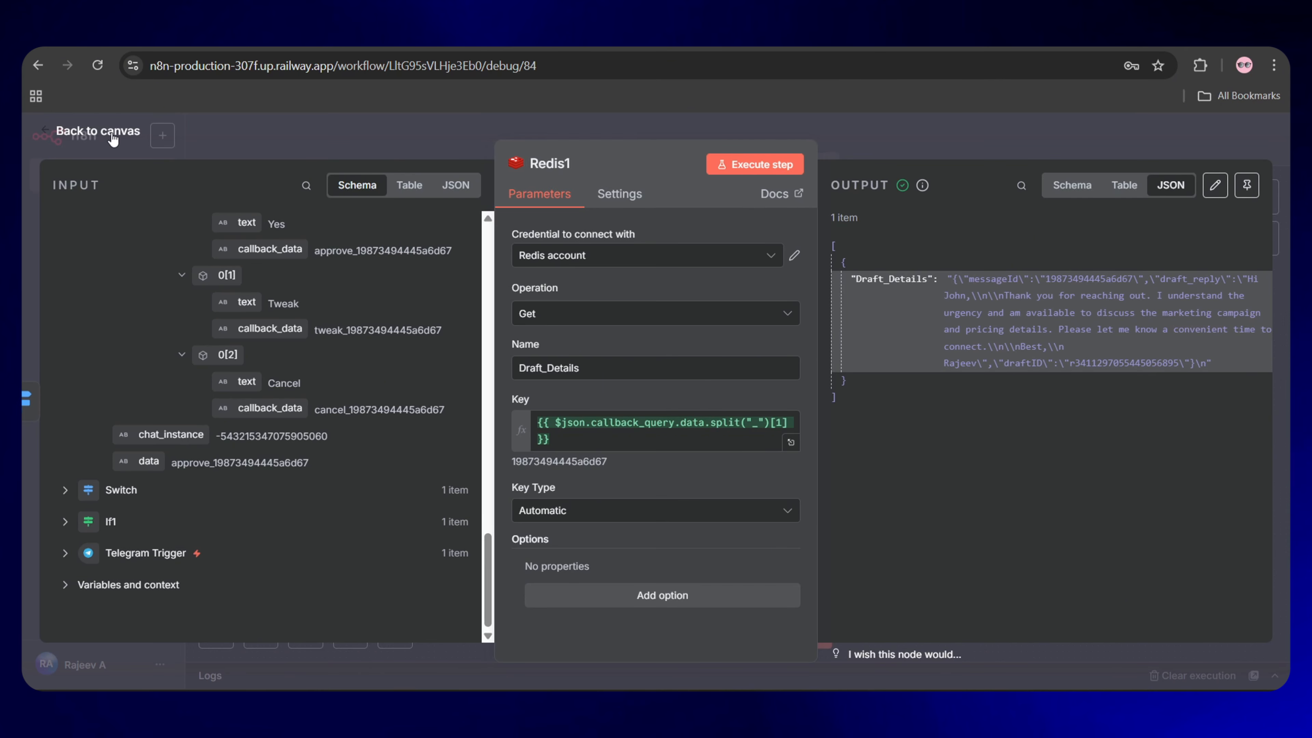
click(98, 131)
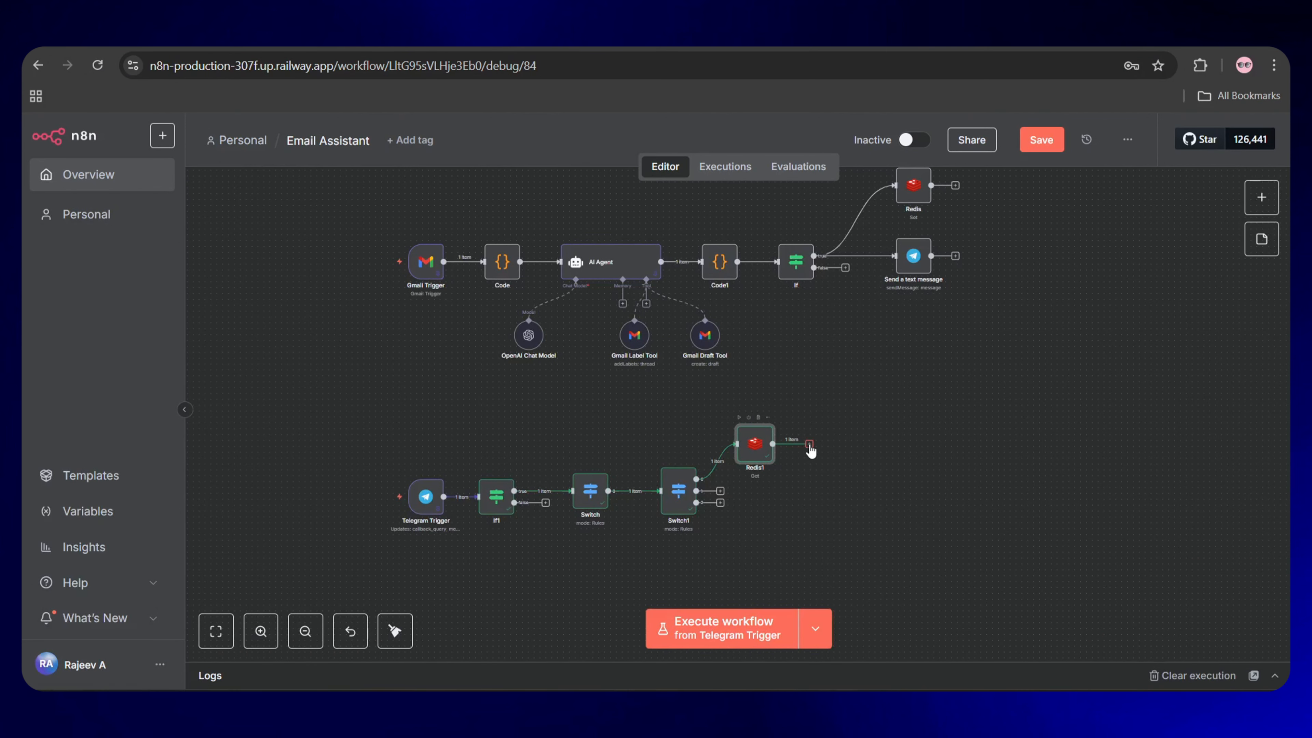
drag(764, 448, 823, 419)
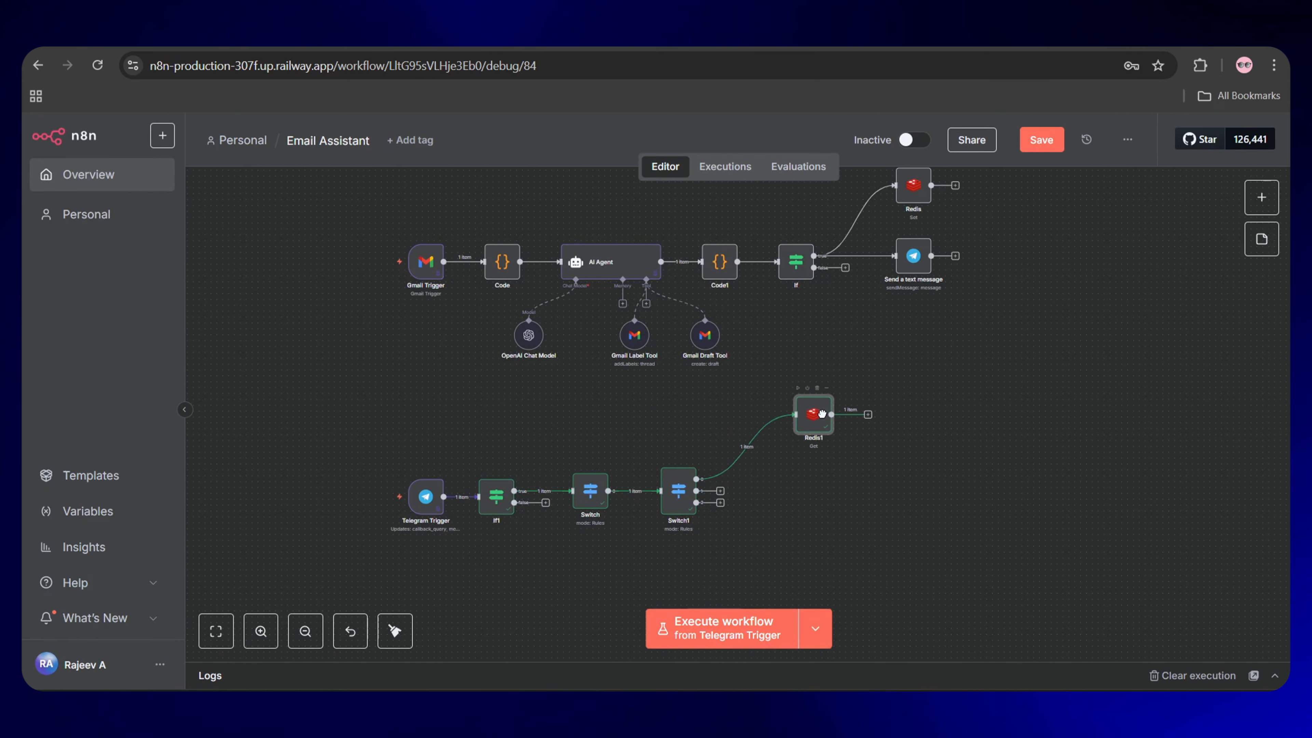
- Add a Switch node after the Redis Get node with a rule that {{ $json.Draft_Details }} is not empty
click(869, 415)
text(switch)
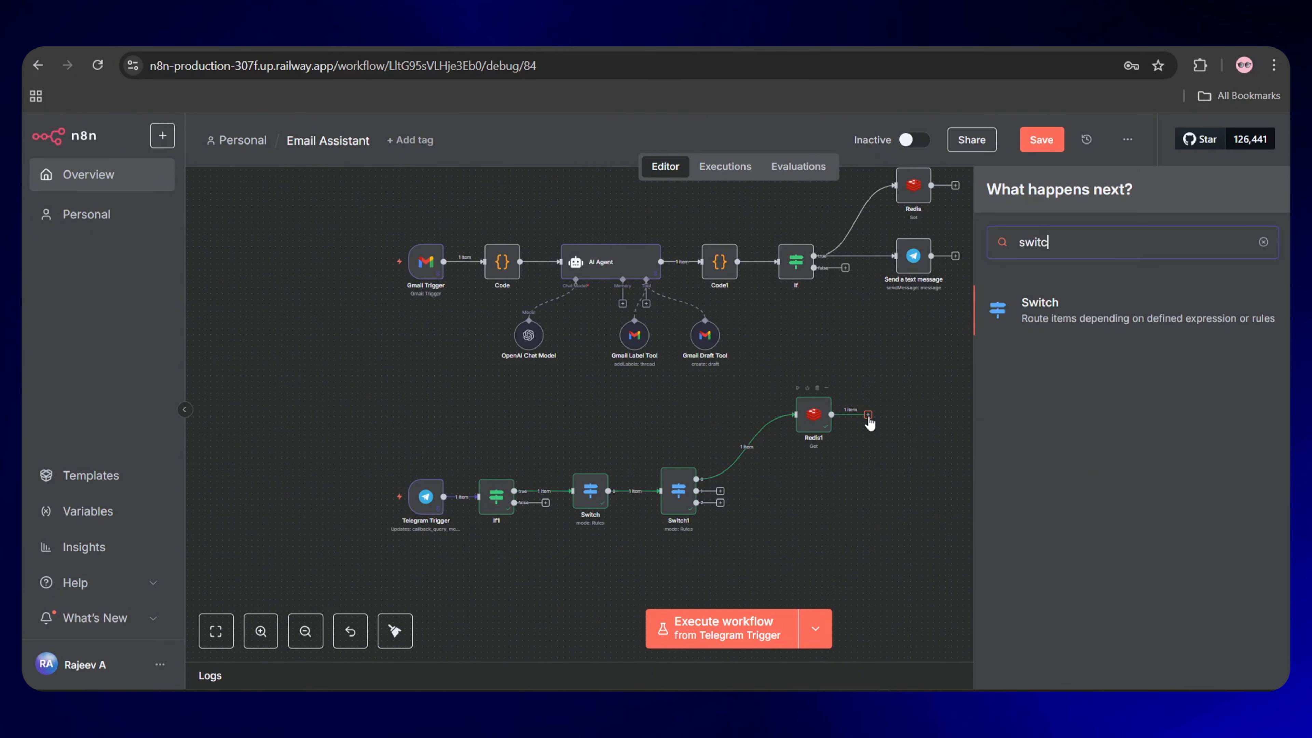
click(1031, 309)
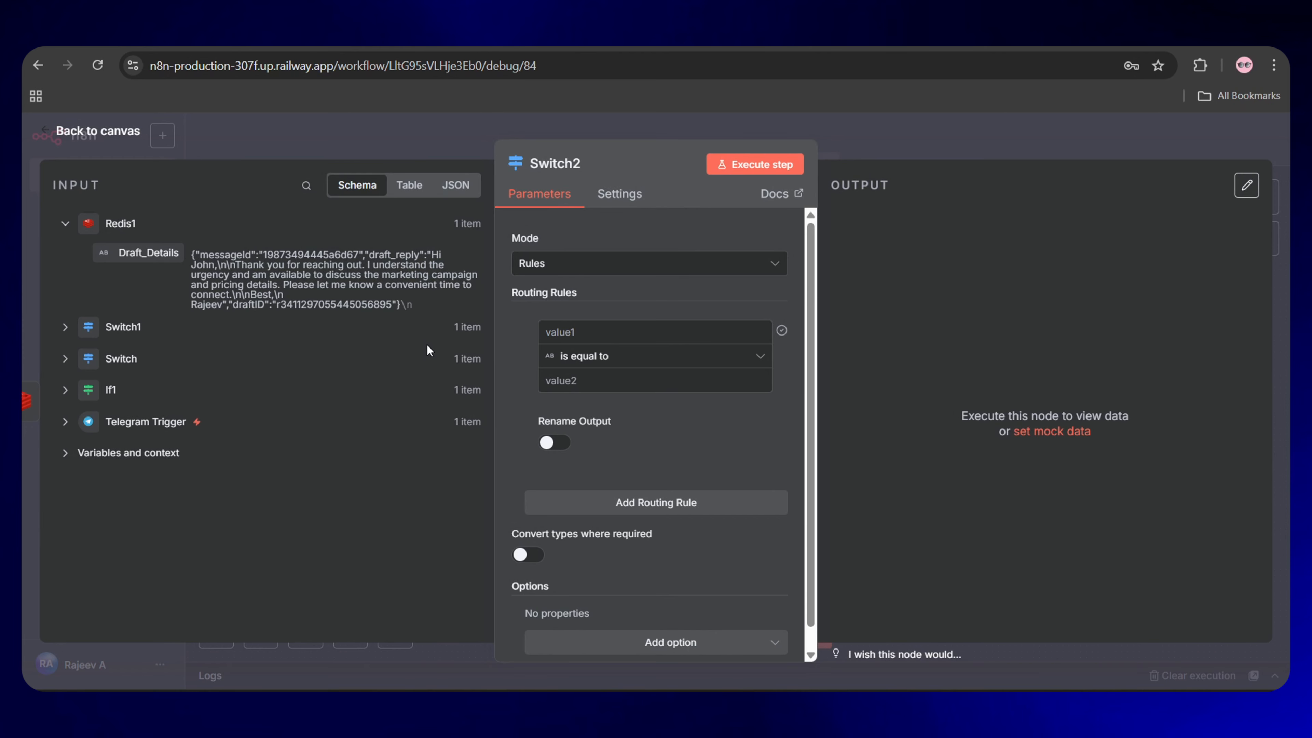
drag(150, 256, 577, 323)
click(521, 378)
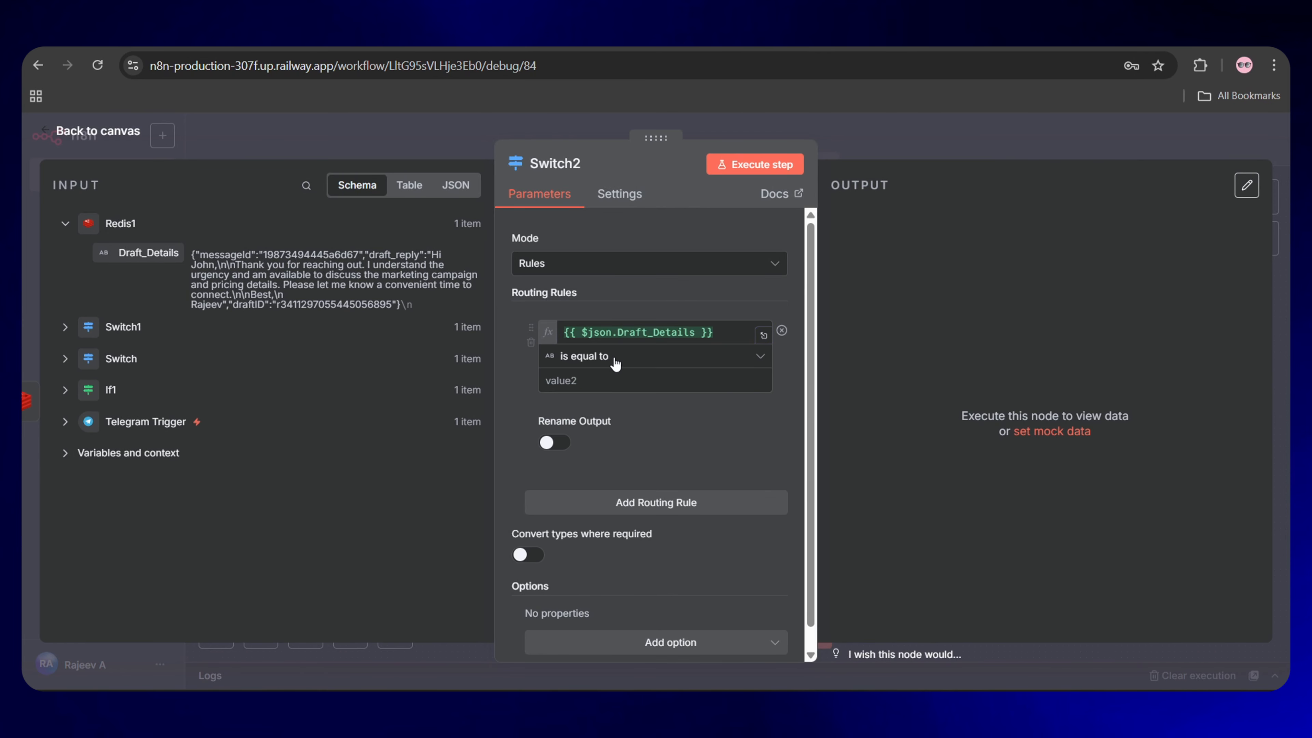
click(639, 362)
mouse_move(624, 398)
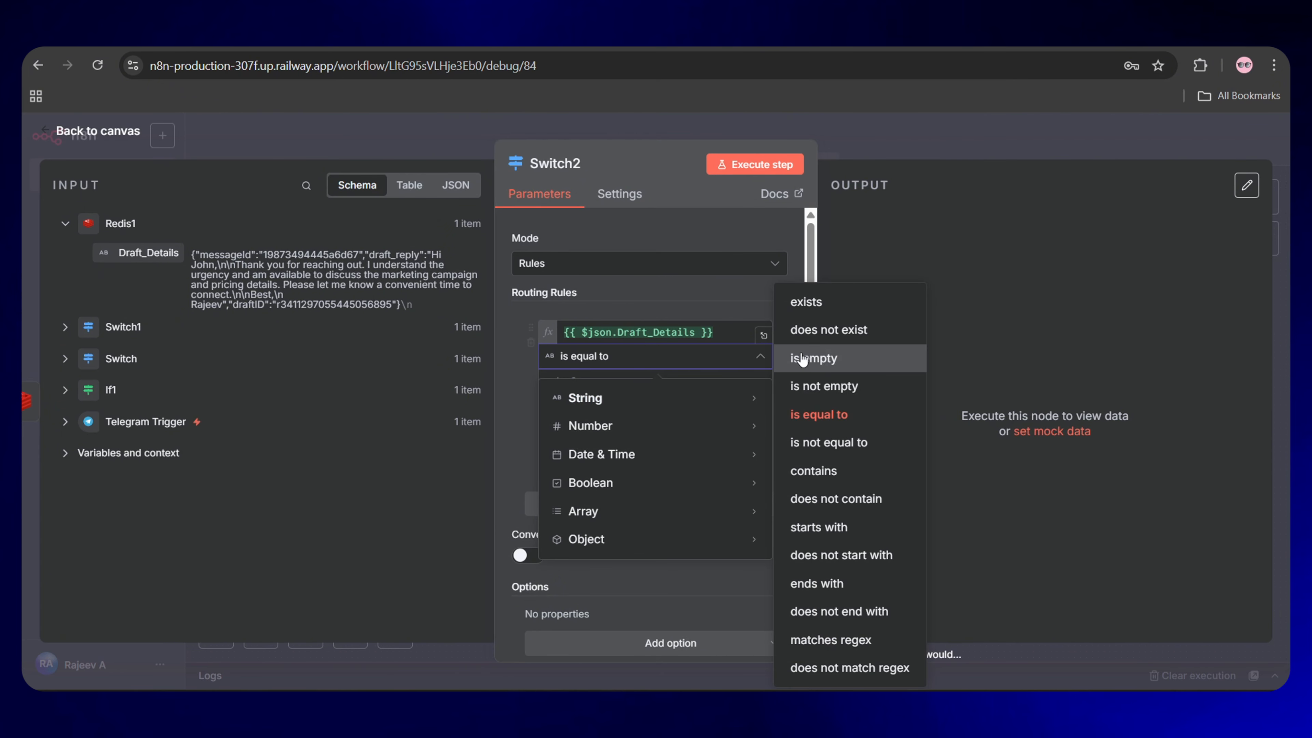
click(826, 388)
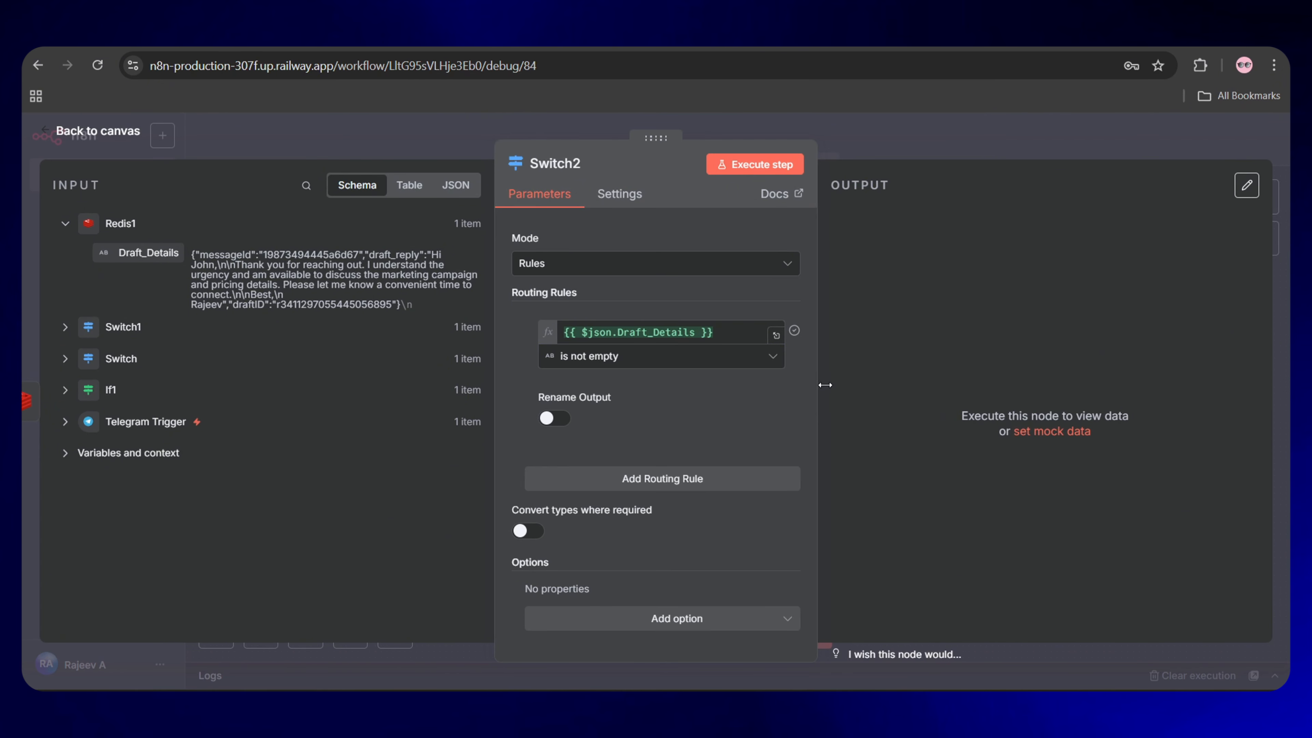
- Add a second rule to the new Switch checking that {{ $json.Draft_Details }} is empty, and execute the node
click(676, 485)
click(638, 497)
drag(133, 253, 574, 495)
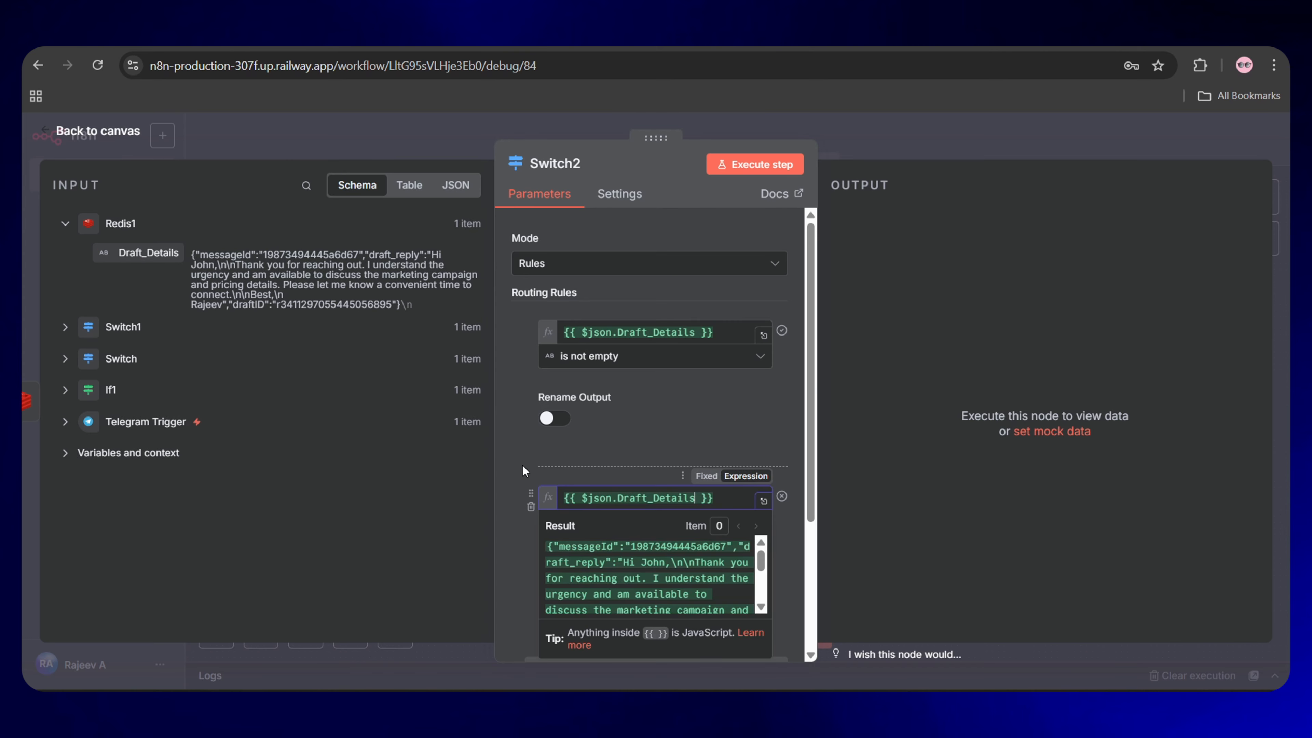
click(523, 466)
click(655, 528)
mouse_move(662, 336)
click(828, 365)
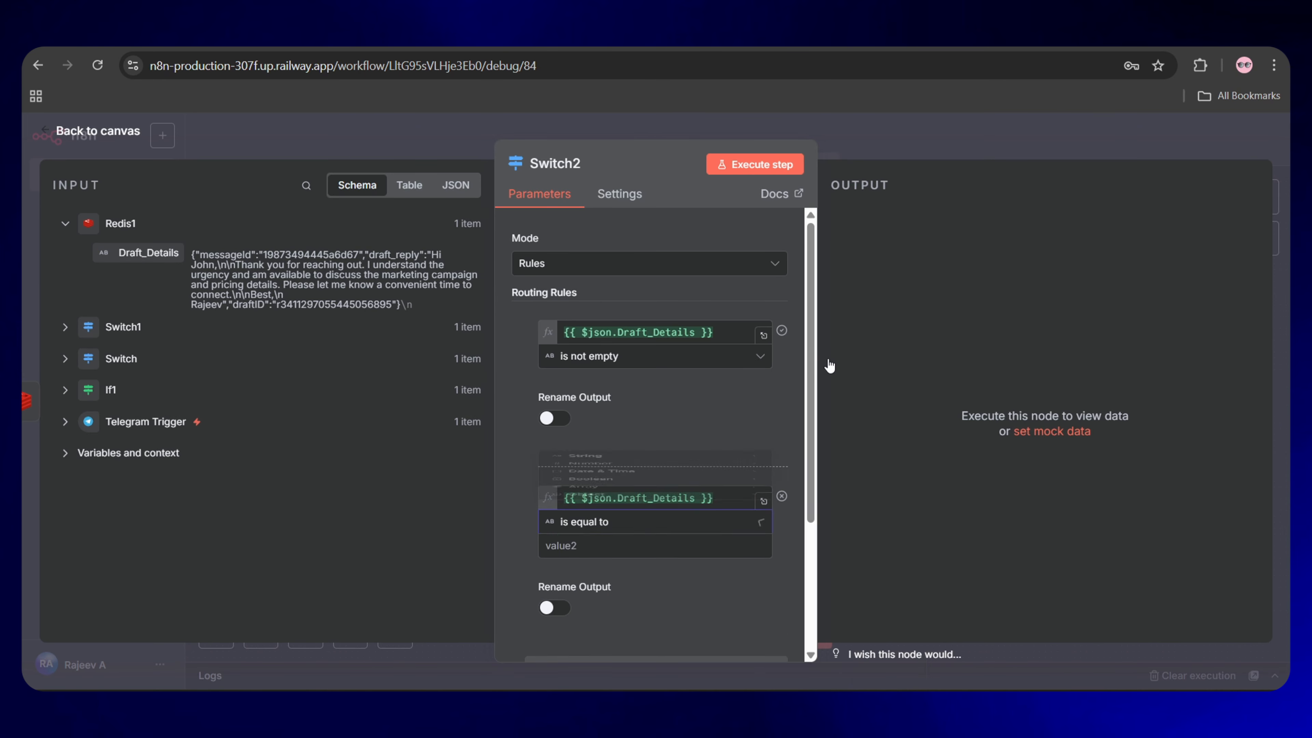
click(755, 166)
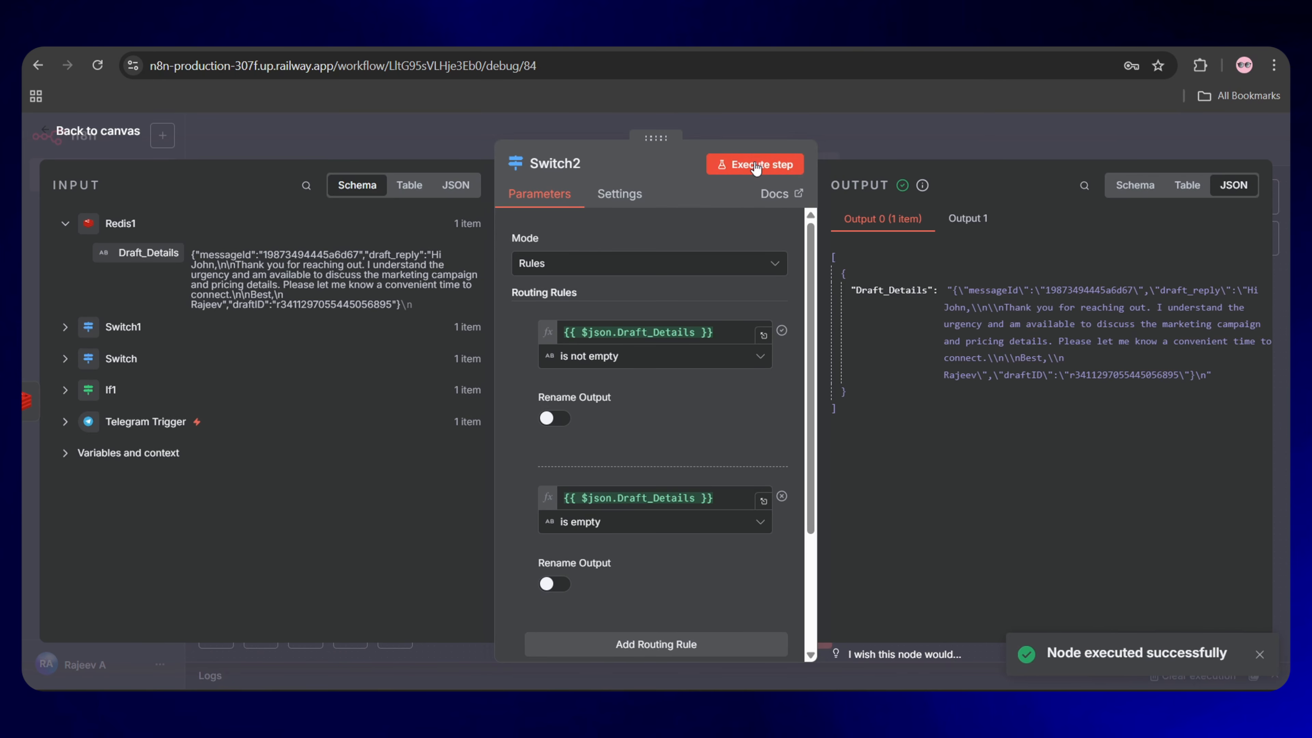
- Return to the canvas and add a Code node to the newest Switch's first output, for non-empty Draft_Details
click(635, 362)
click(634, 362)
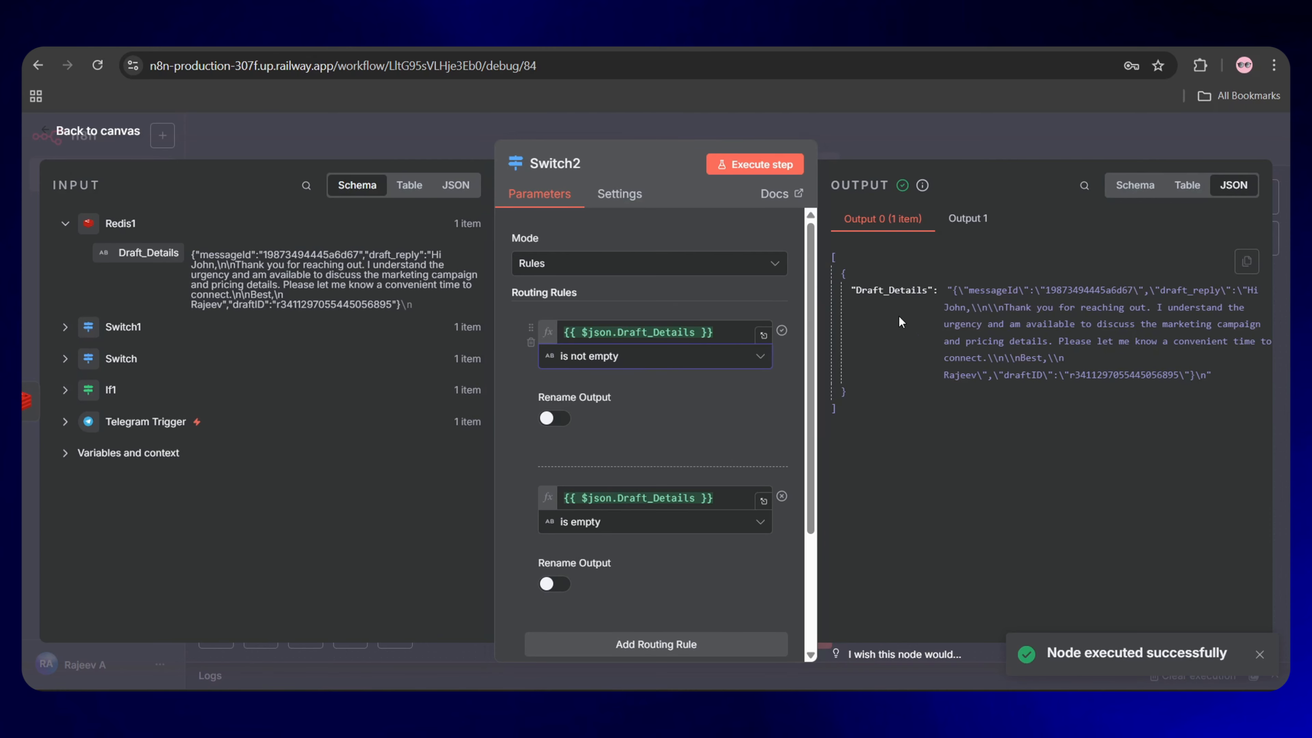
click(101, 131)
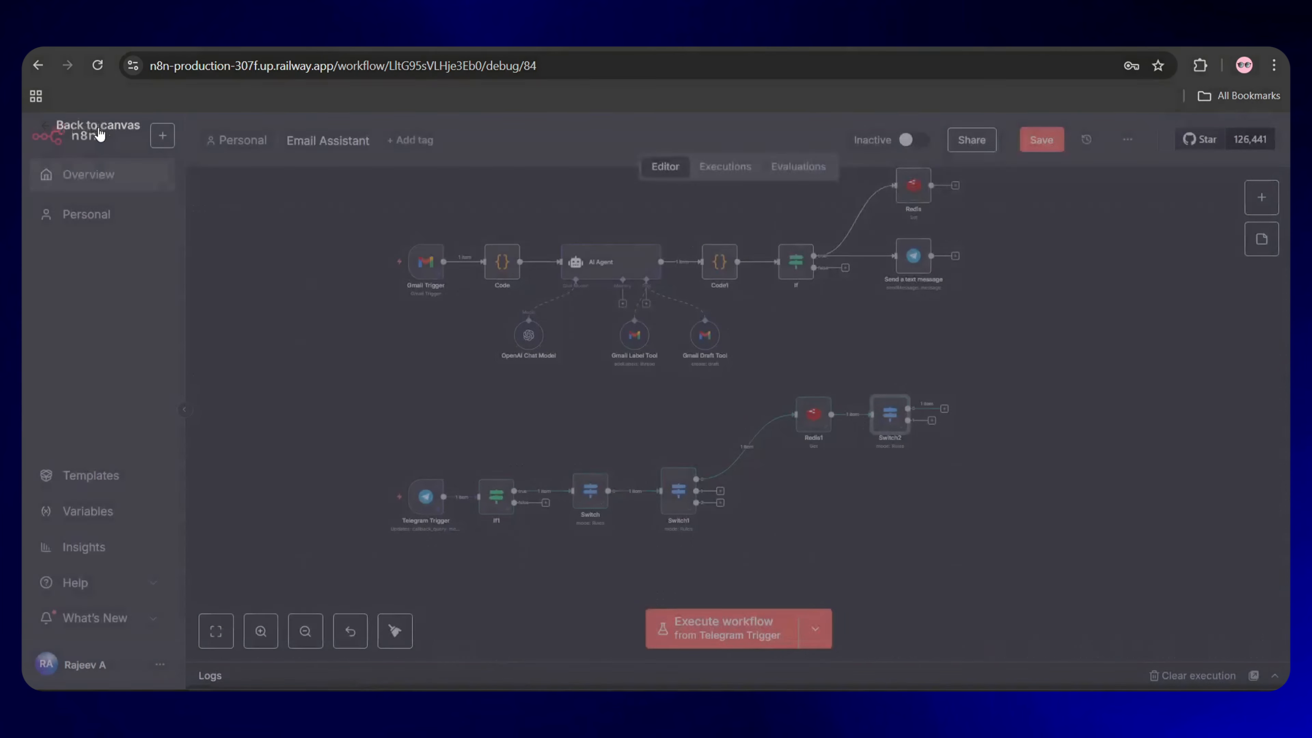
click(893, 408)
text(code)
click(1036, 305)
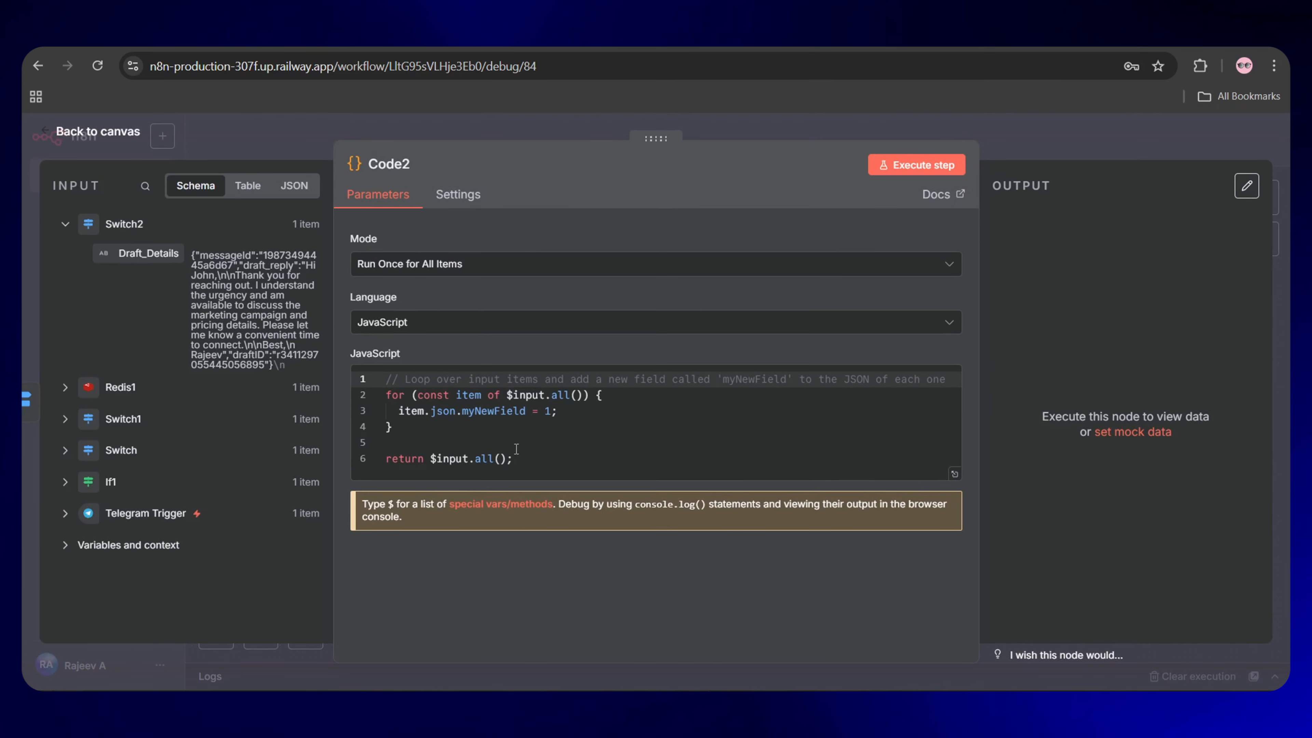
- Replace the Code node's JavaScript with a script that parses Draft_Details, converts line breaks to <br> and returns messageId, draft_reply and draftID, and execute it
click(499, 450)
key(ctrl+a)
key(ctrl+v)
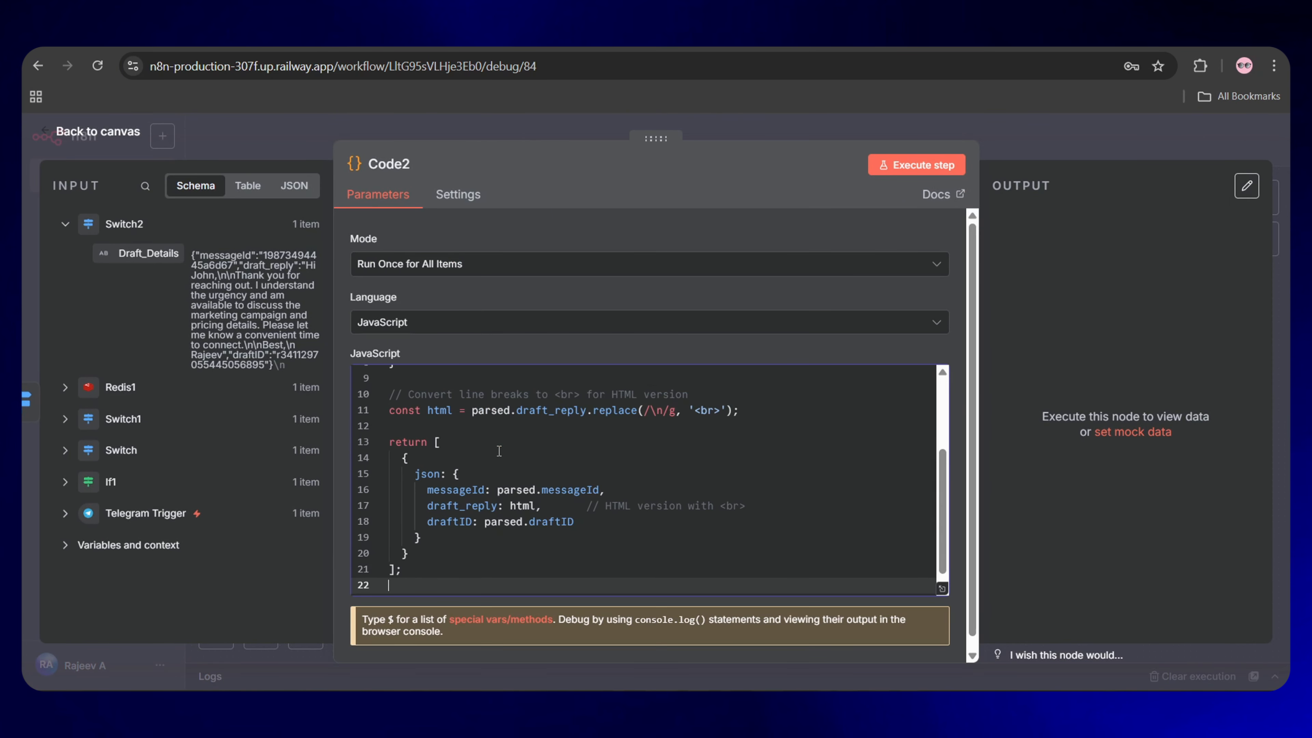
scroll(499, 451, up, 3)
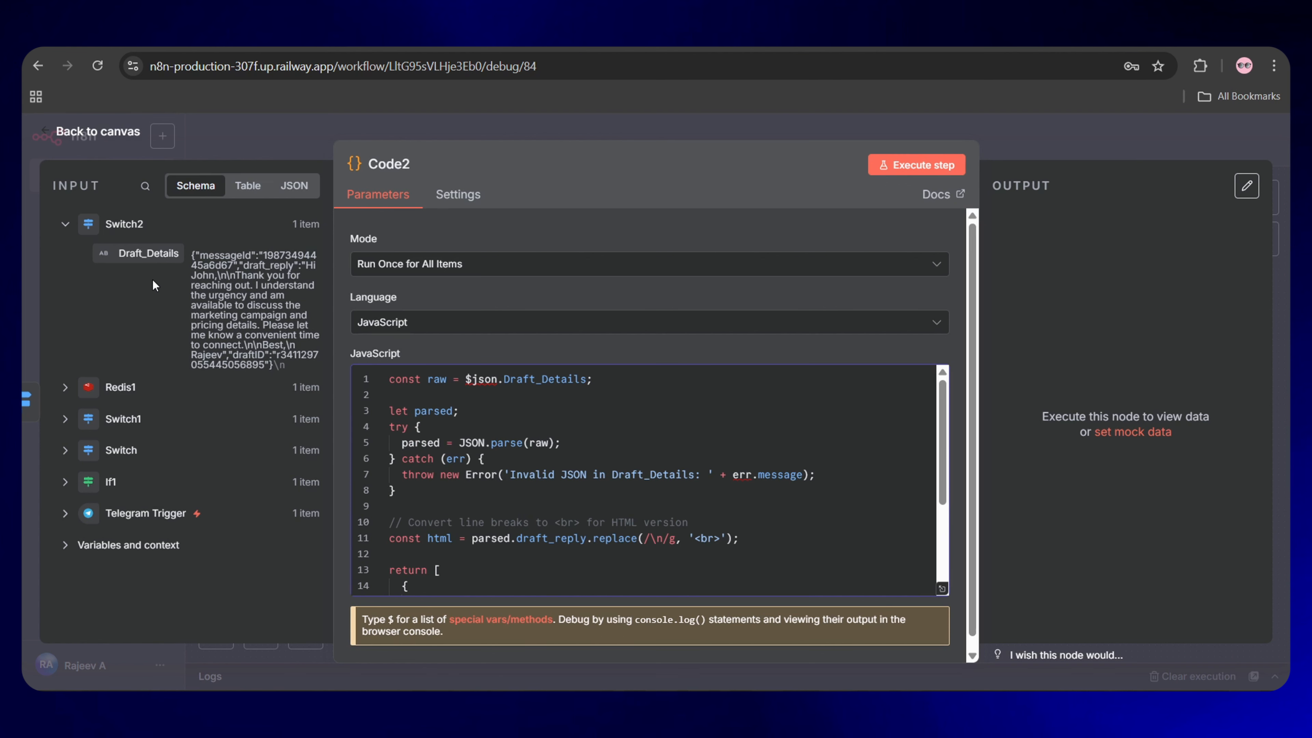
scroll(587, 468, down, 1)
scroll(587, 468, down, 3)
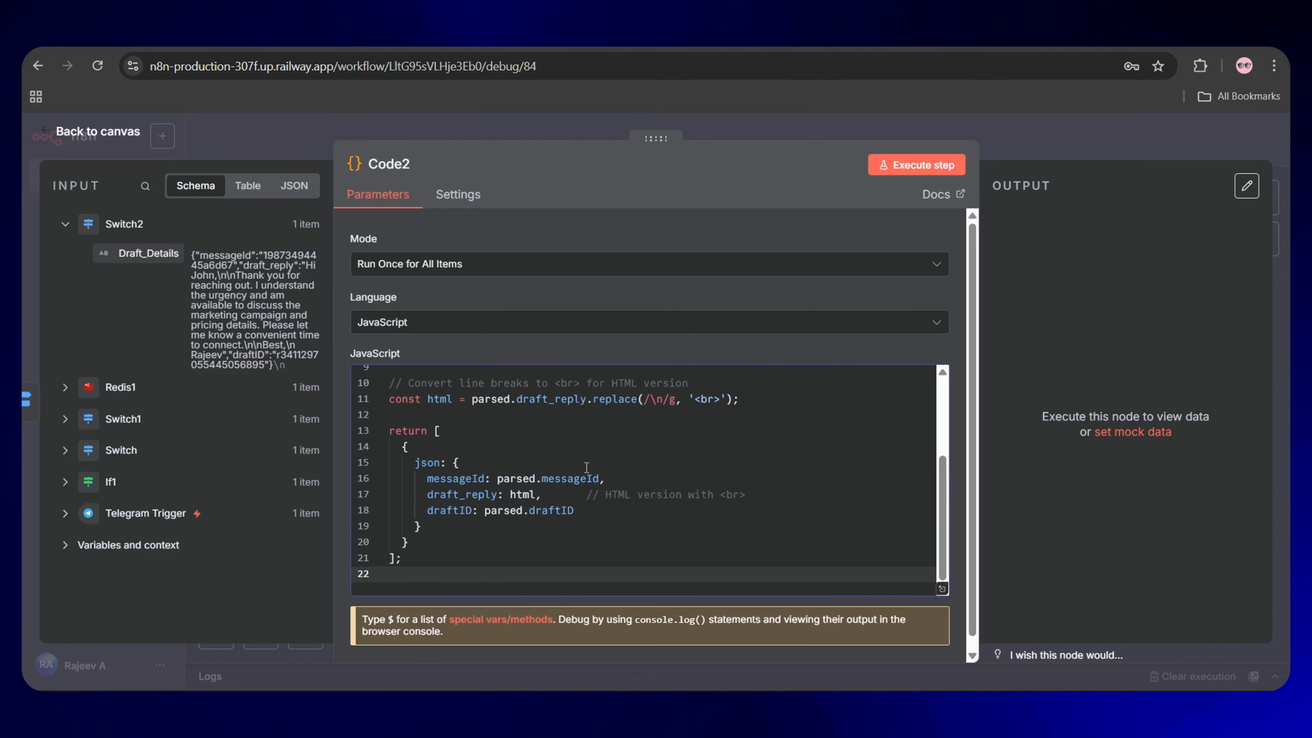
click(896, 165)
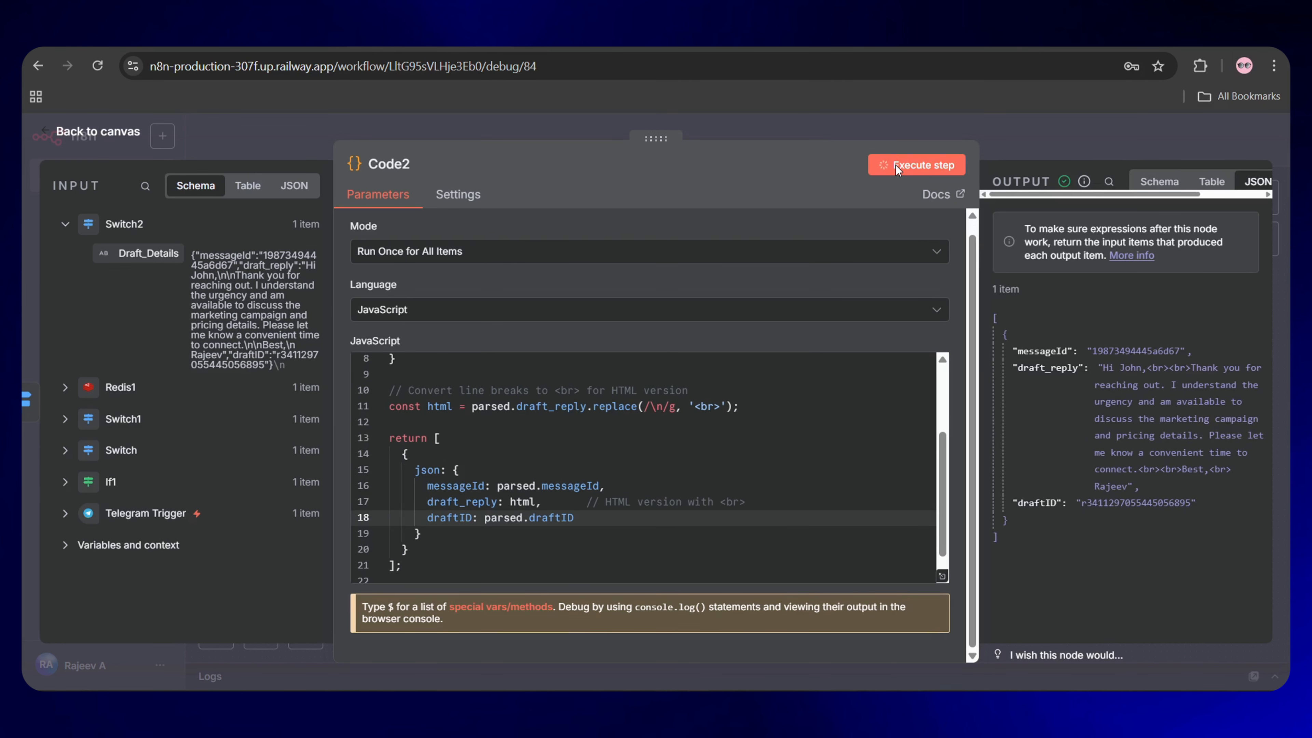
click(120, 135)
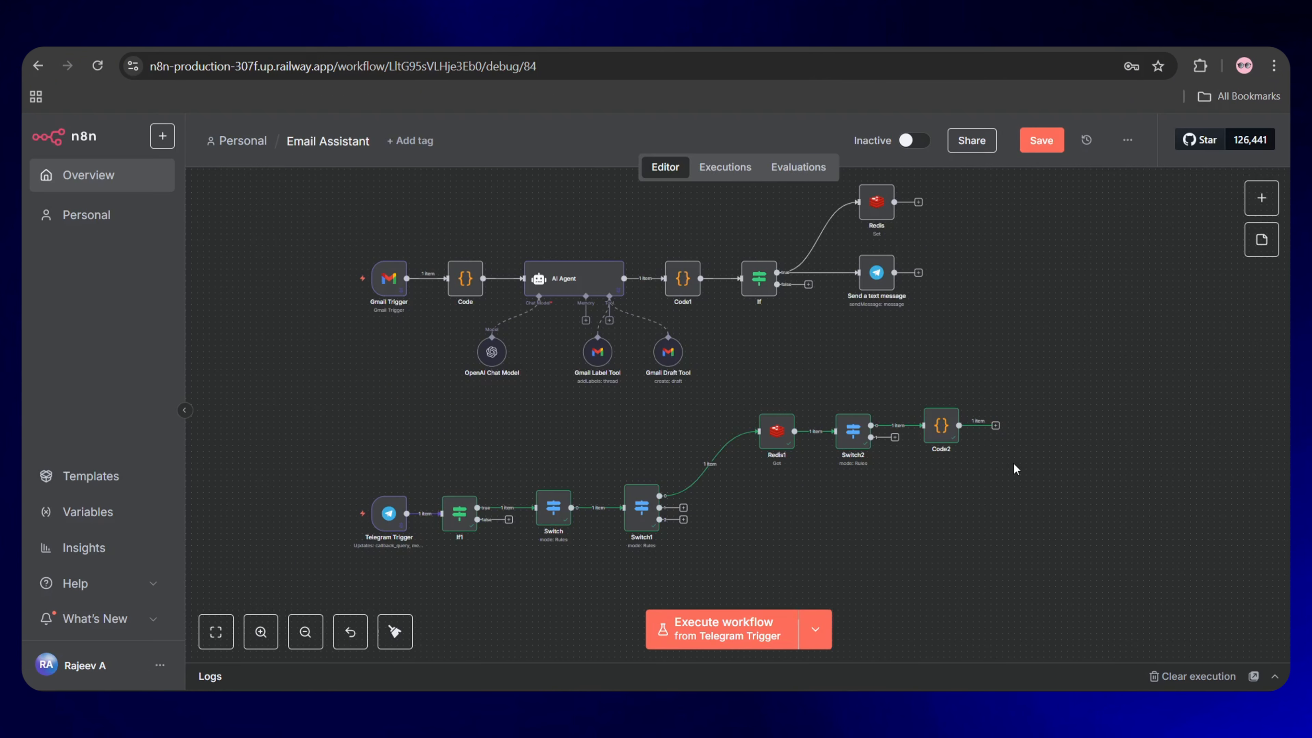
- Add a Gmail "Reply to a message" node after the Code2 node
click(996, 425)
text(gm)
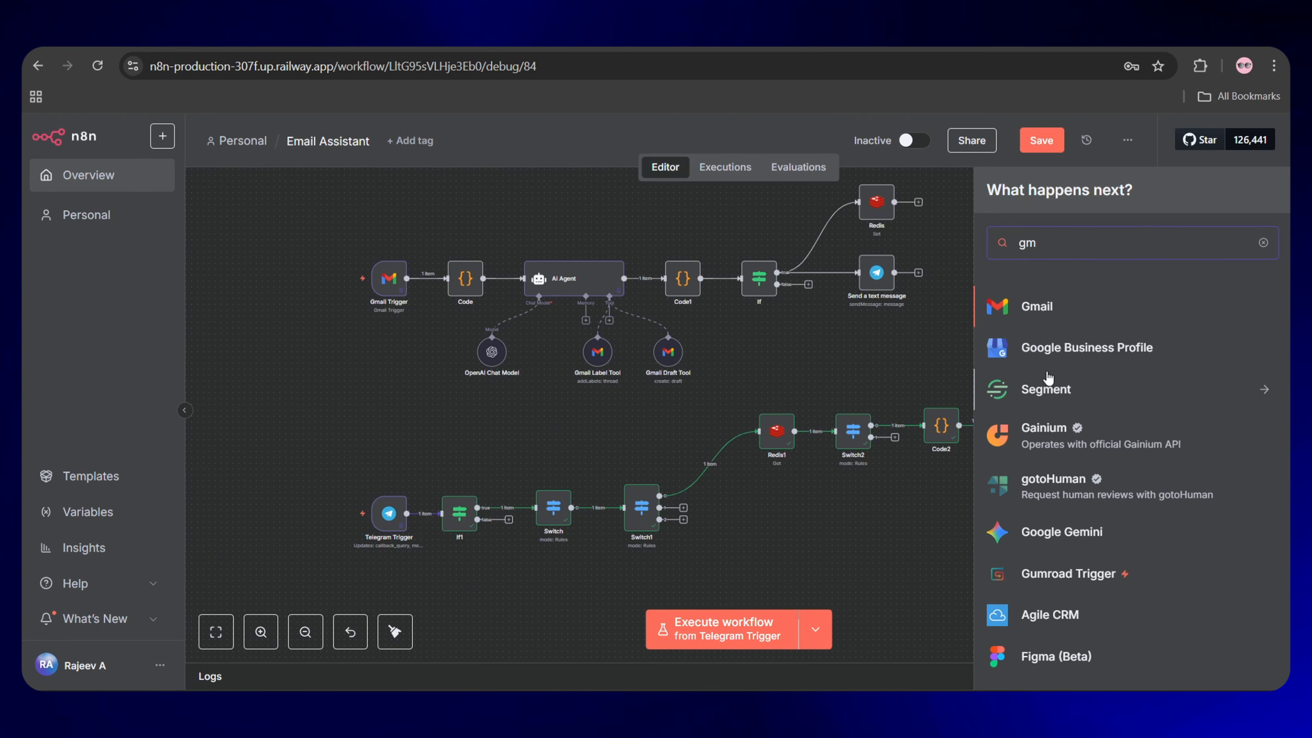
click(997, 306)
scroll(1098, 450, down, 3)
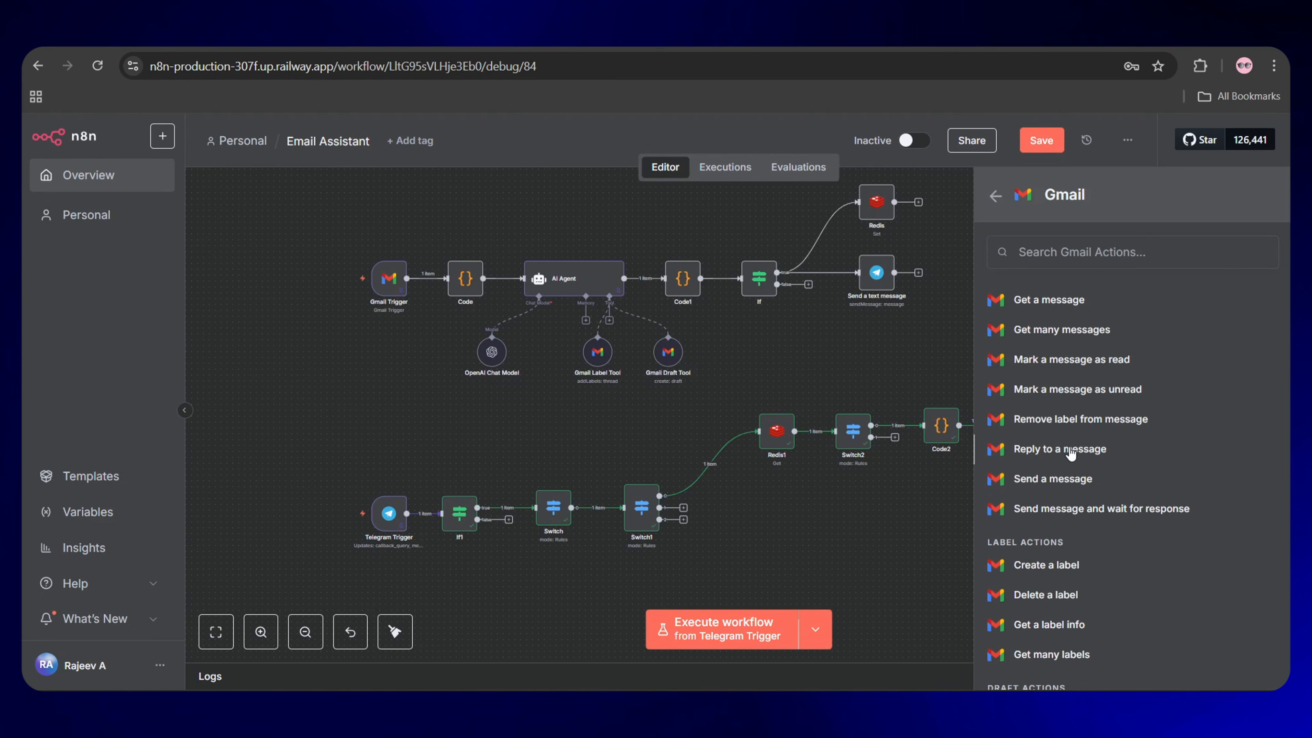
click(1098, 450)
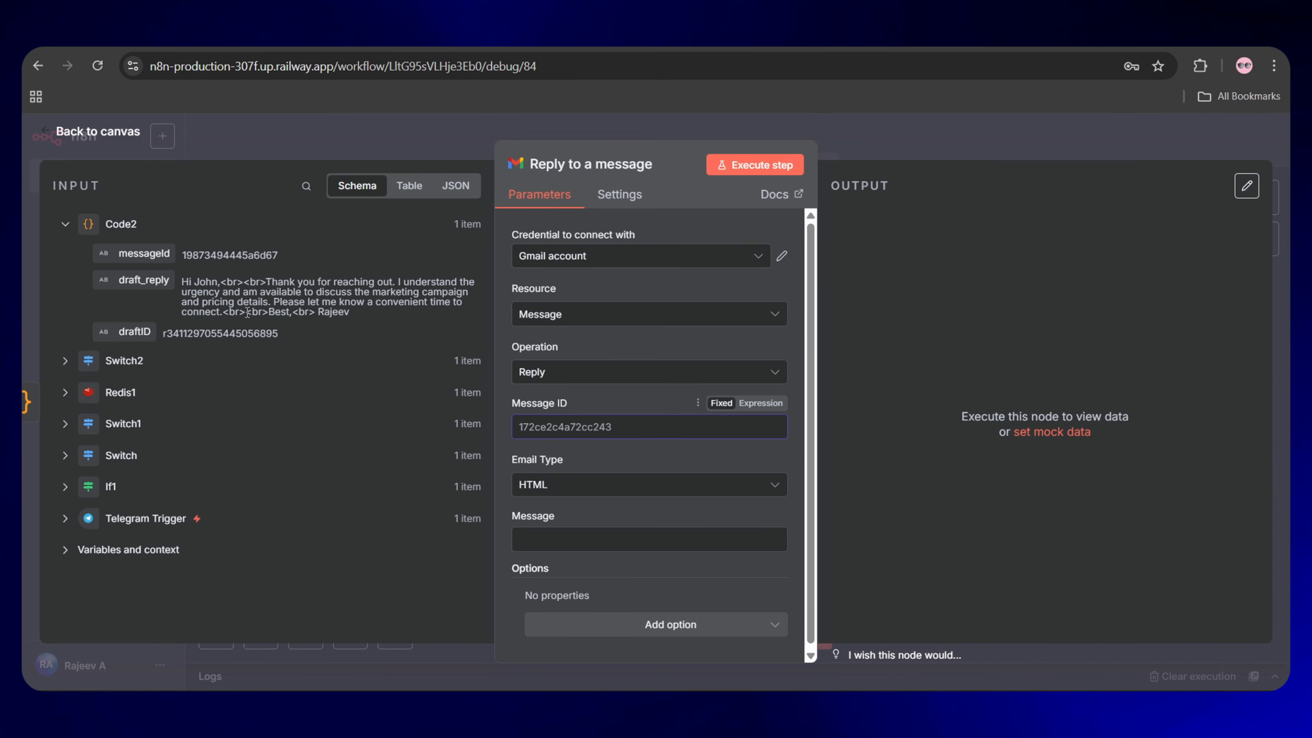
- Map Code2's messageId to the reply's Message ID and its draft_reply to the Message
drag(144, 253, 556, 417)
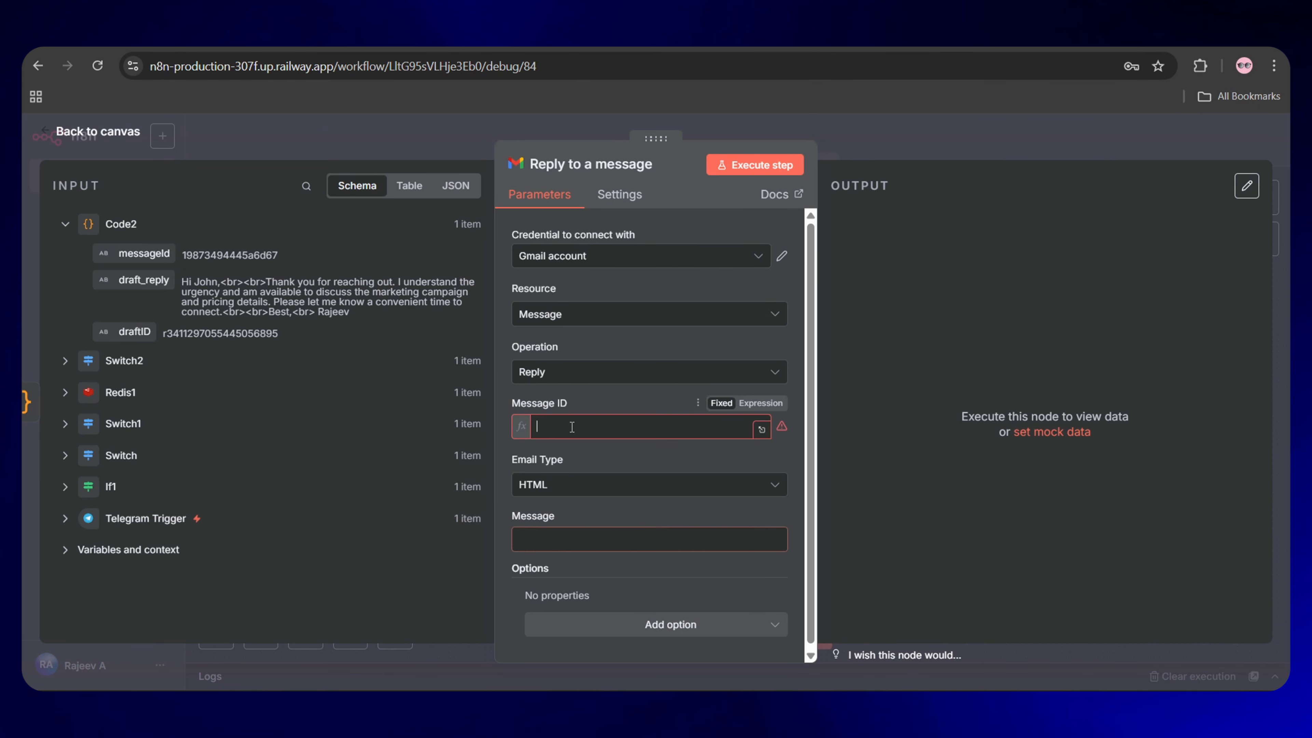
click(497, 391)
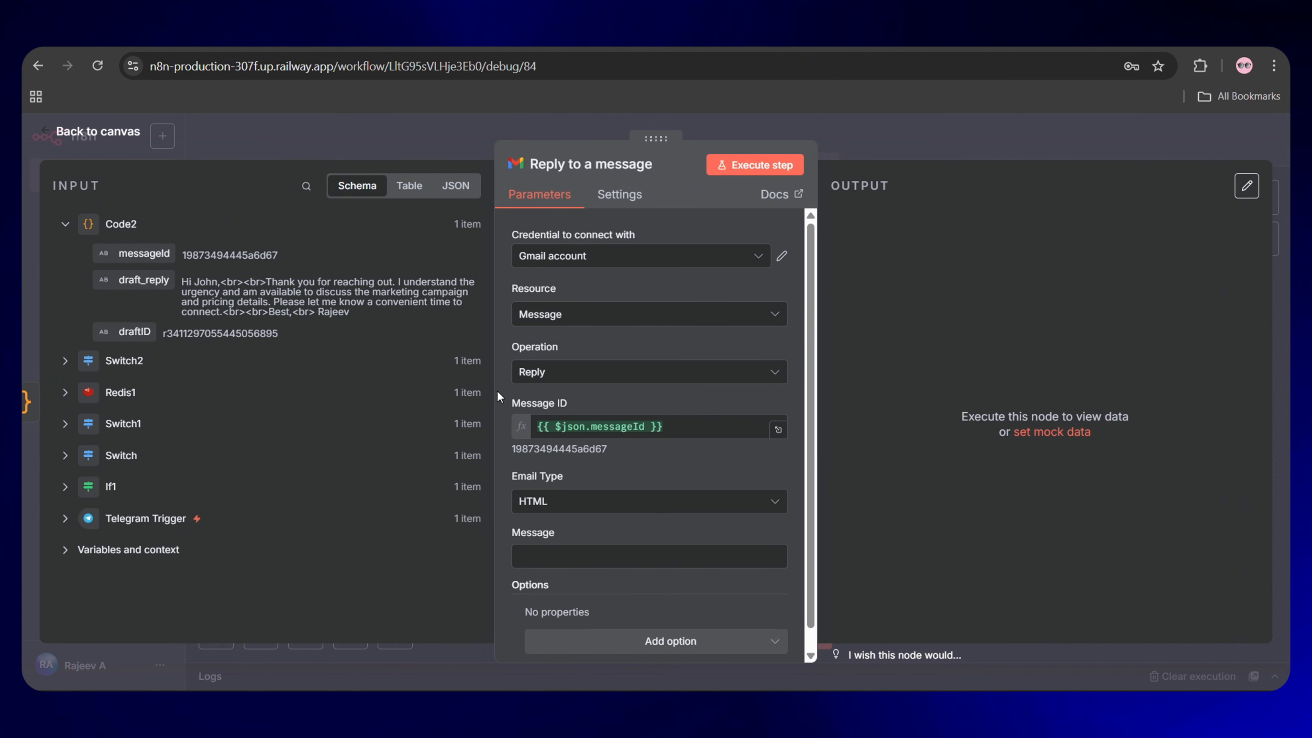
scroll(540, 528, down, 1)
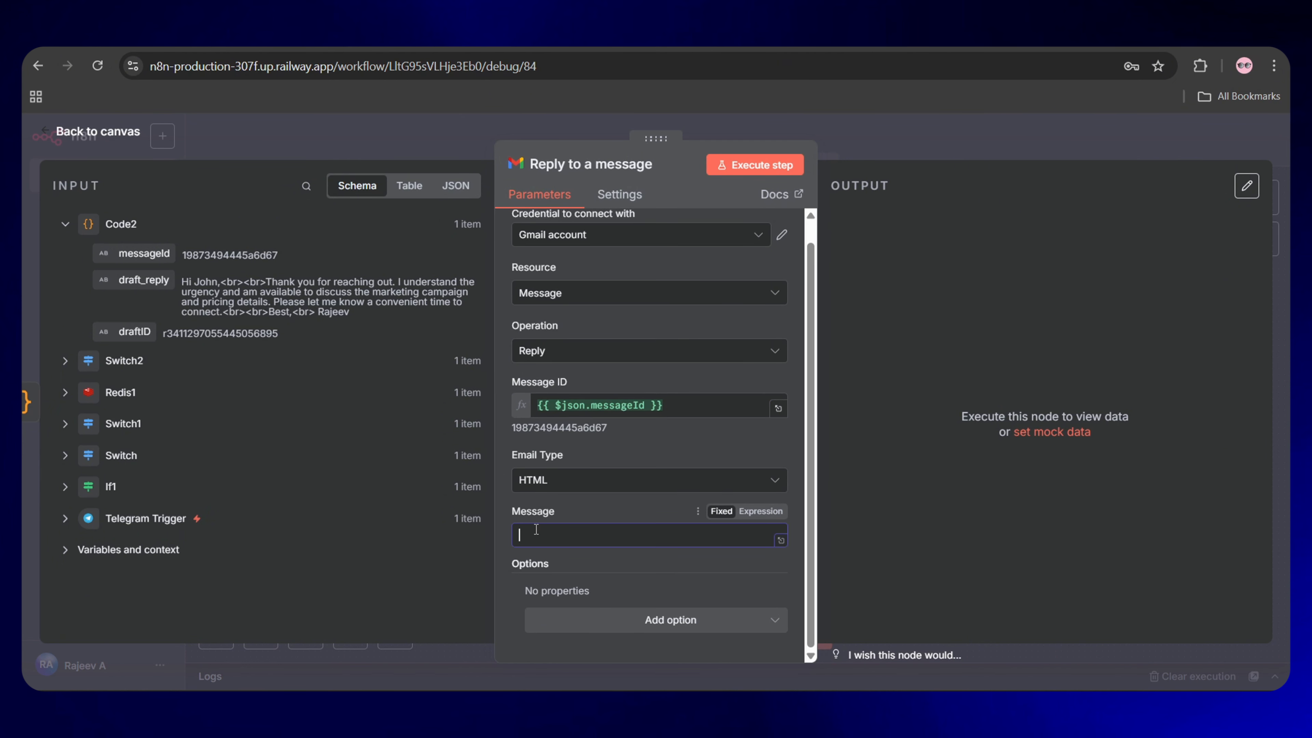
drag(143, 280, 594, 540)
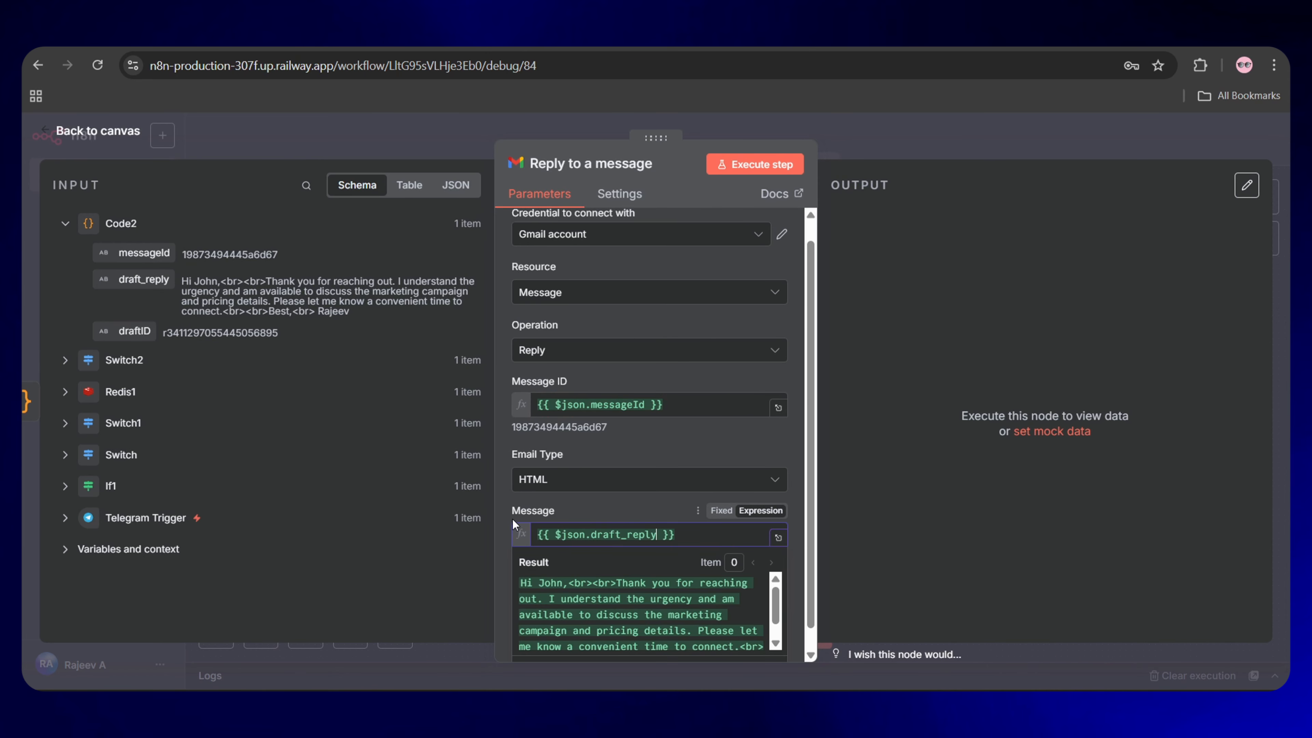
click(505, 512)
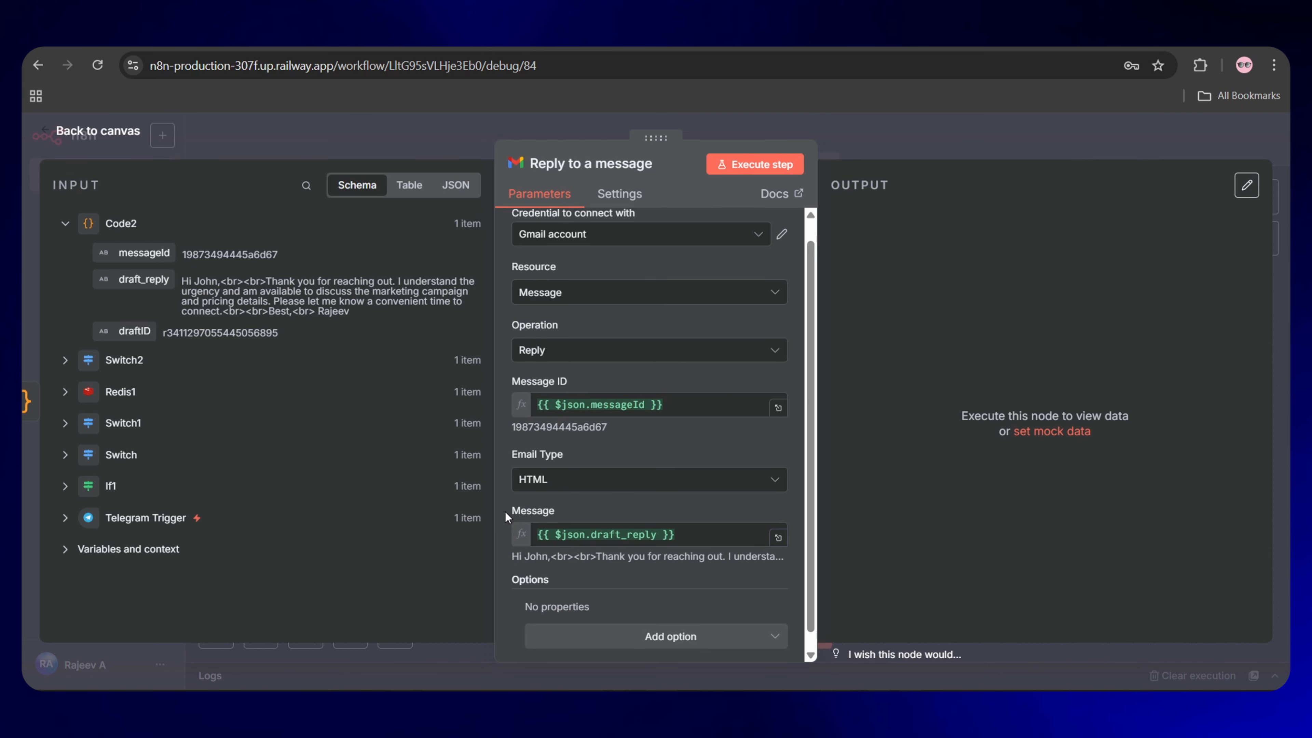
- Add the Append n8n Attribution option to the Gmail reply node and turn it off
click(670, 637)
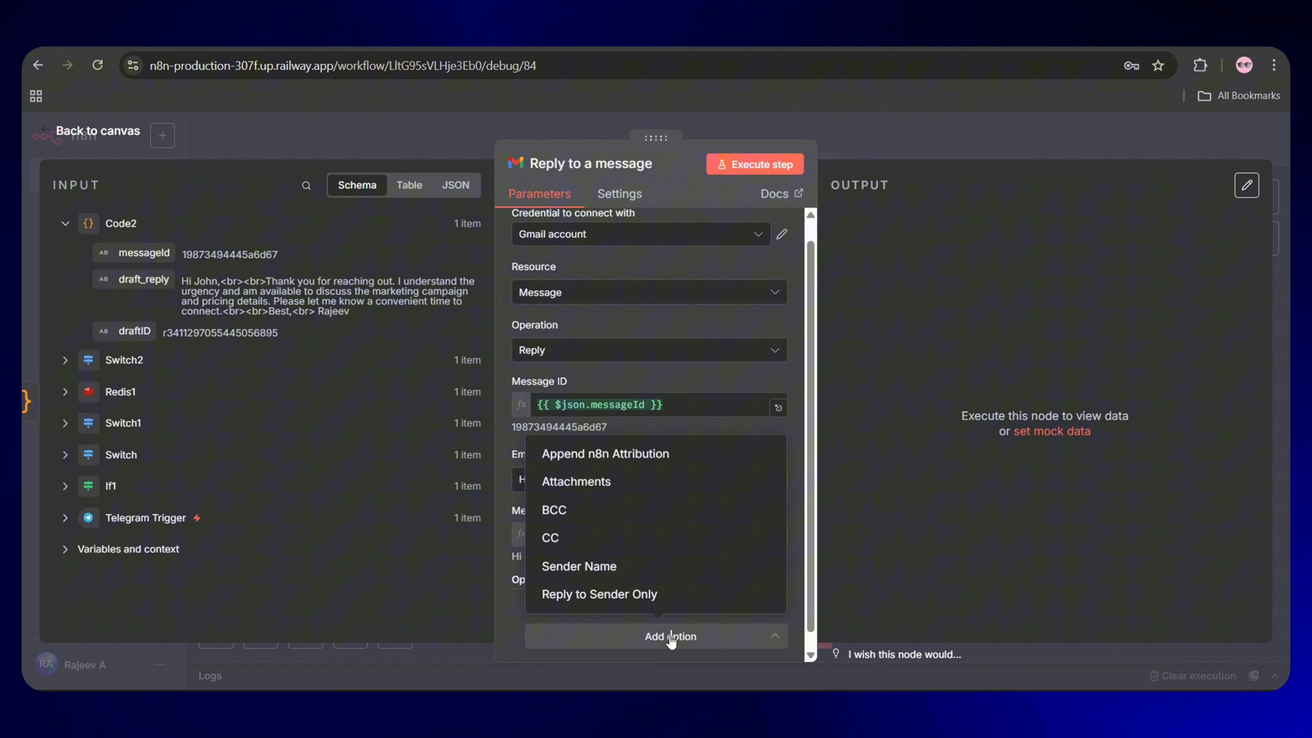
click(617, 454)
scroll(627, 509, down, 1)
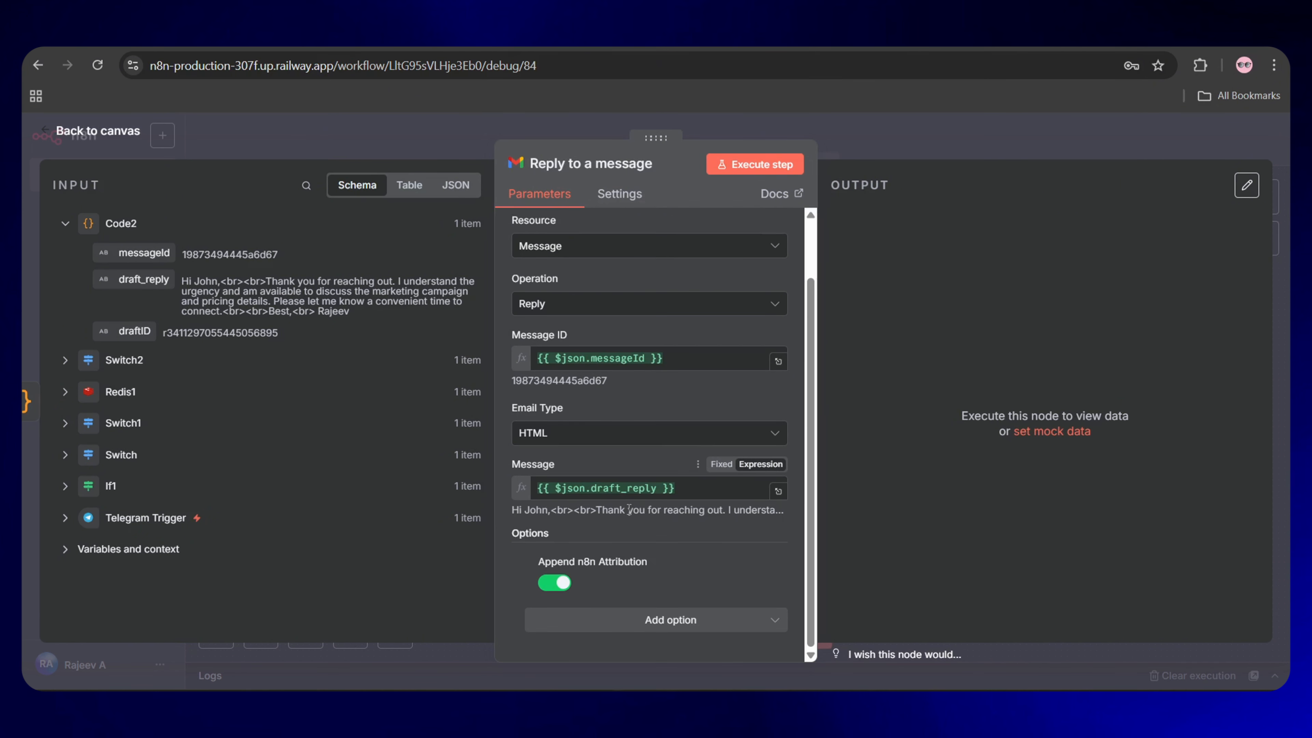
click(555, 585)
scroll(650, 551, up, 2)
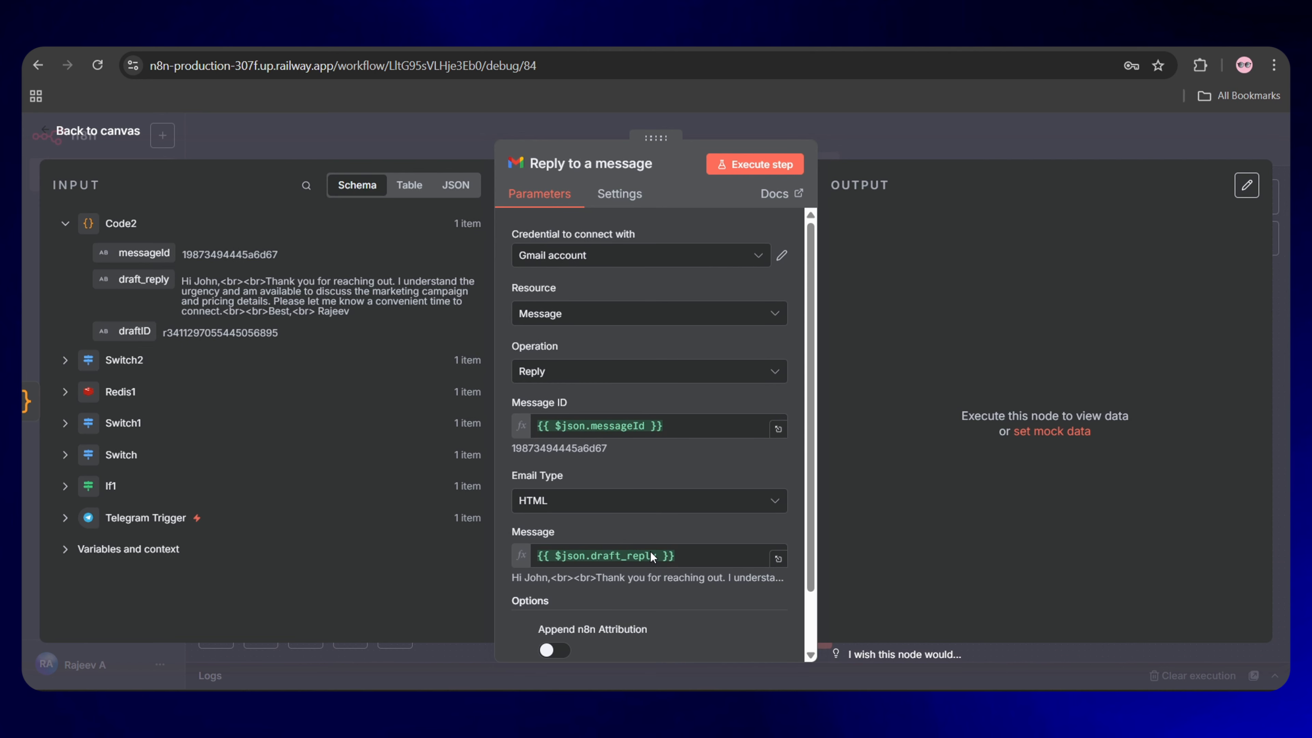
- Execute the Gmail reply node and check the sent reply in the Gmail thread
click(745, 165)
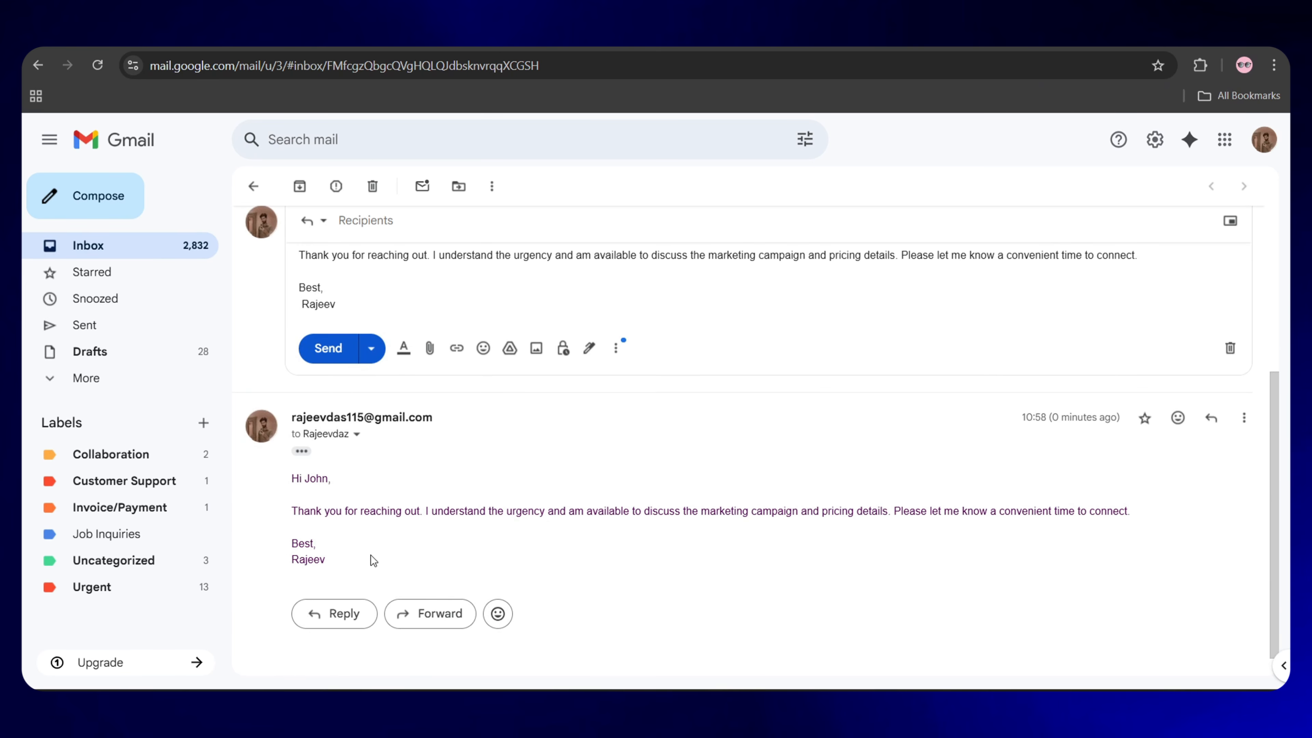
scroll(602, 519, up, 3)
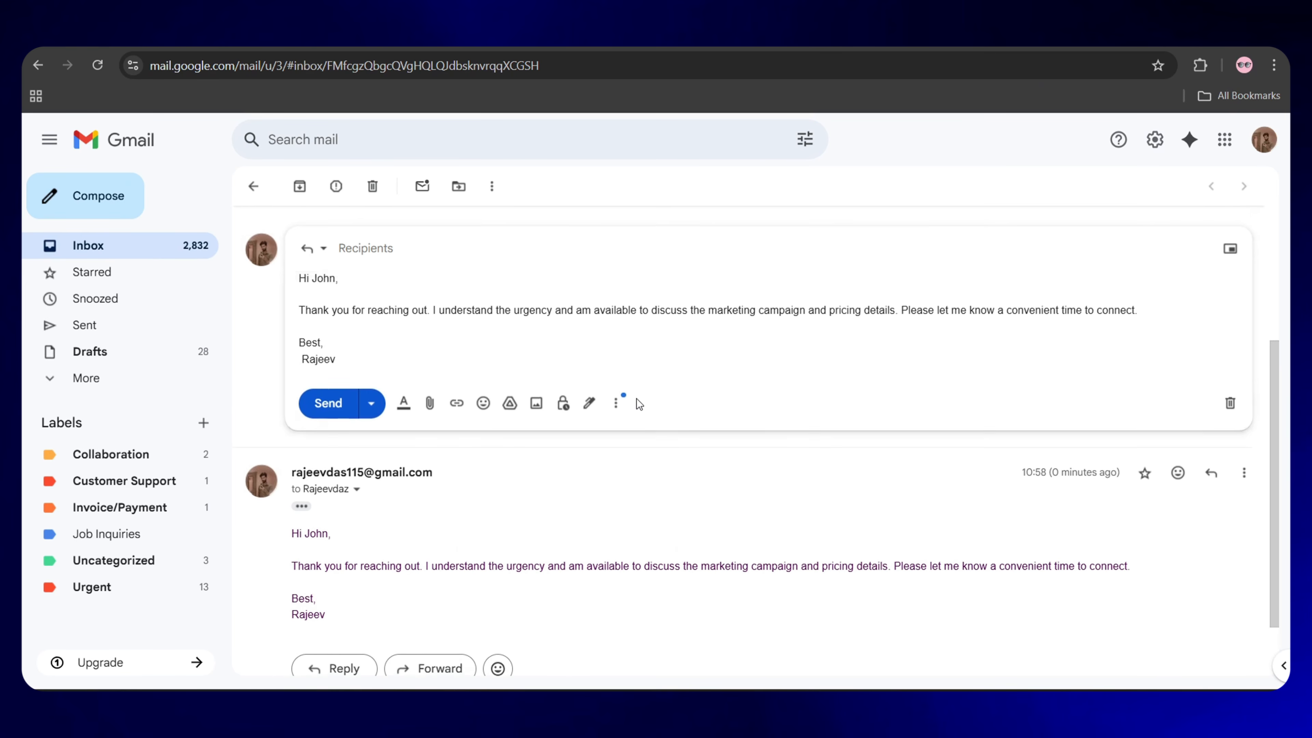
drag(352, 425, 301, 346)
click(358, 391)
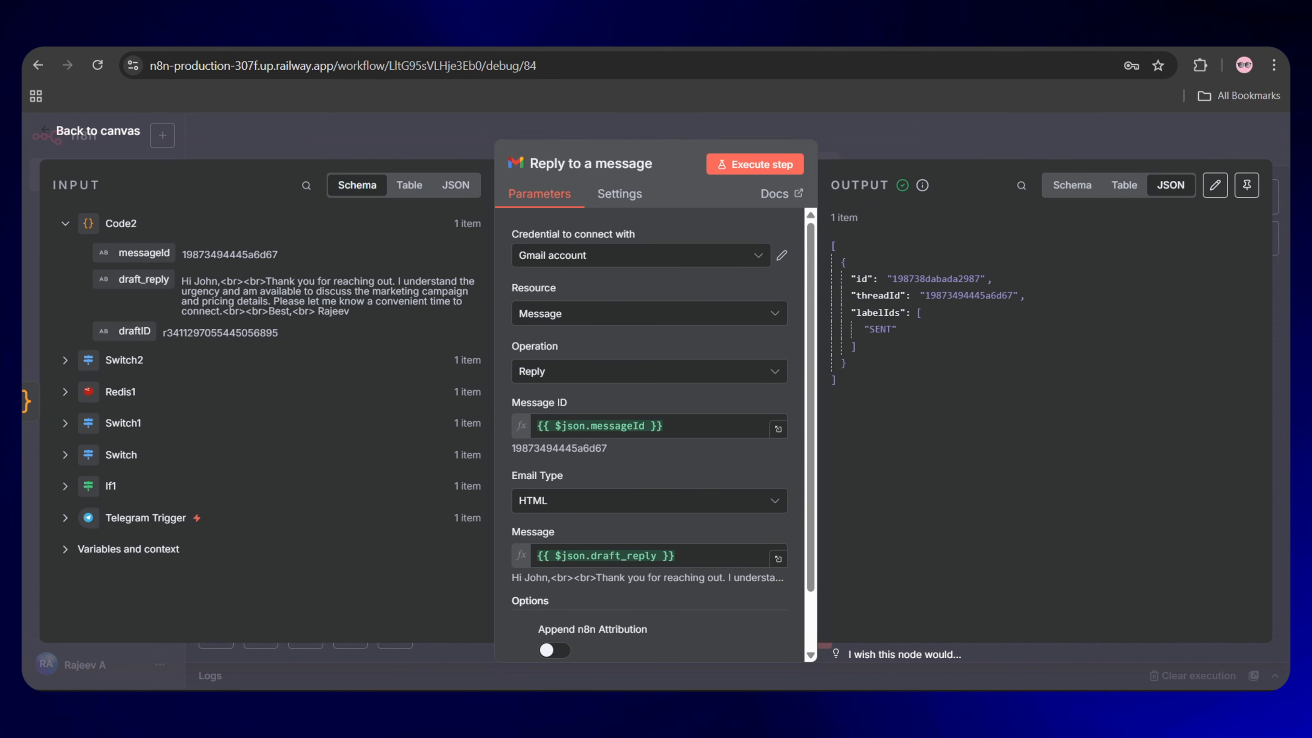
click(171, 37)
click(348, 416)
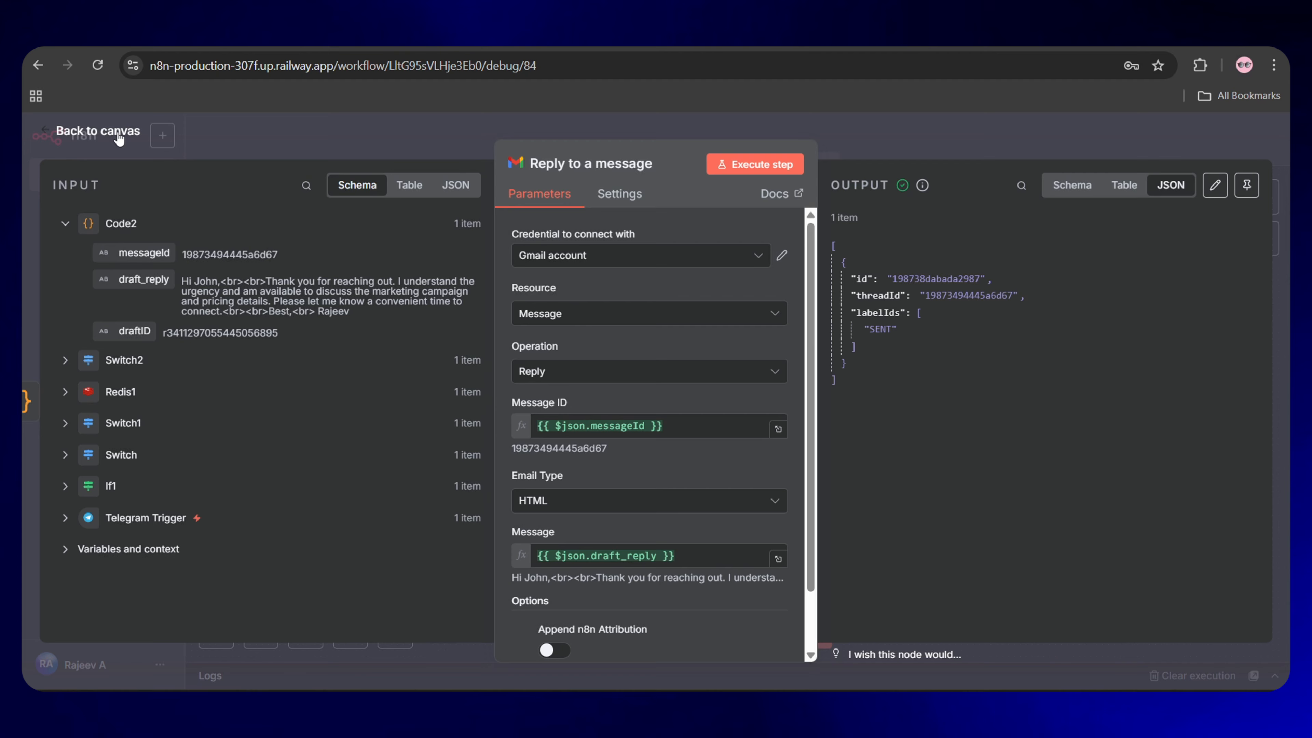
- Return to the workflow canvas and add a Telegram "Send a text message" node after the Gmail reply node
click(119, 135)
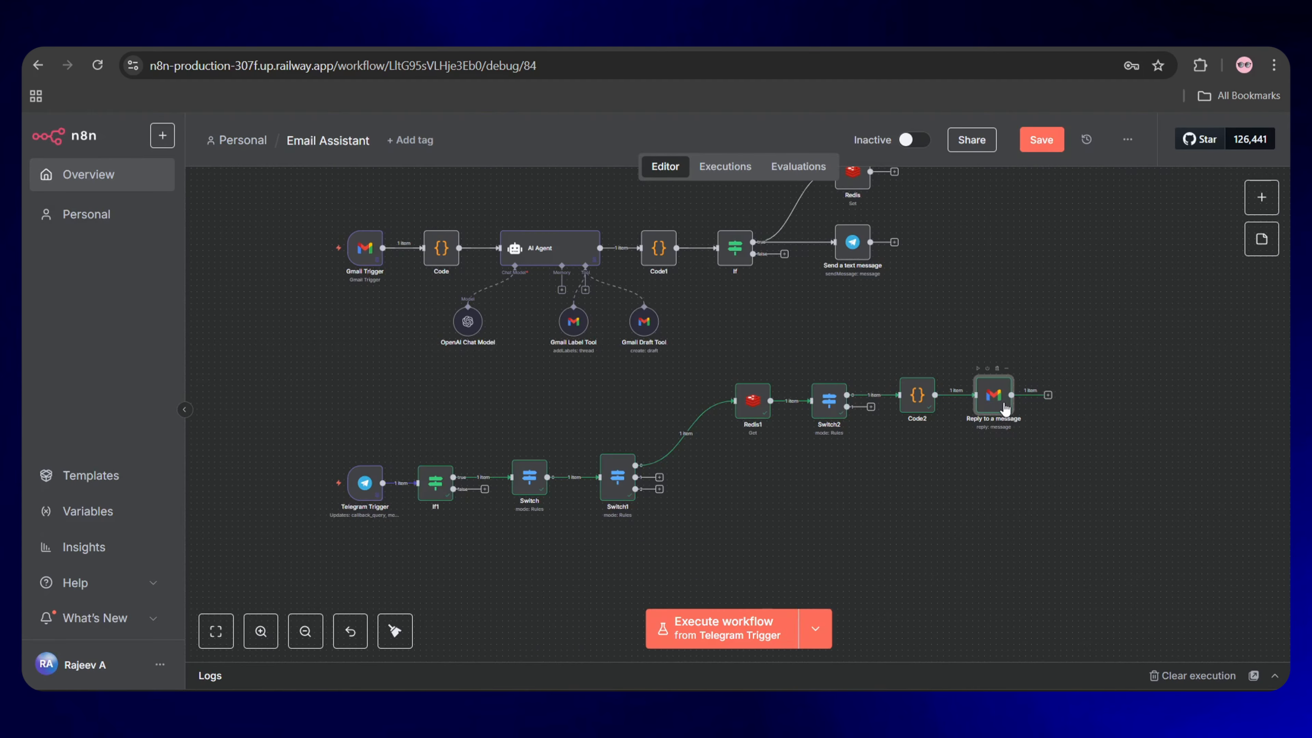
click(1048, 395)
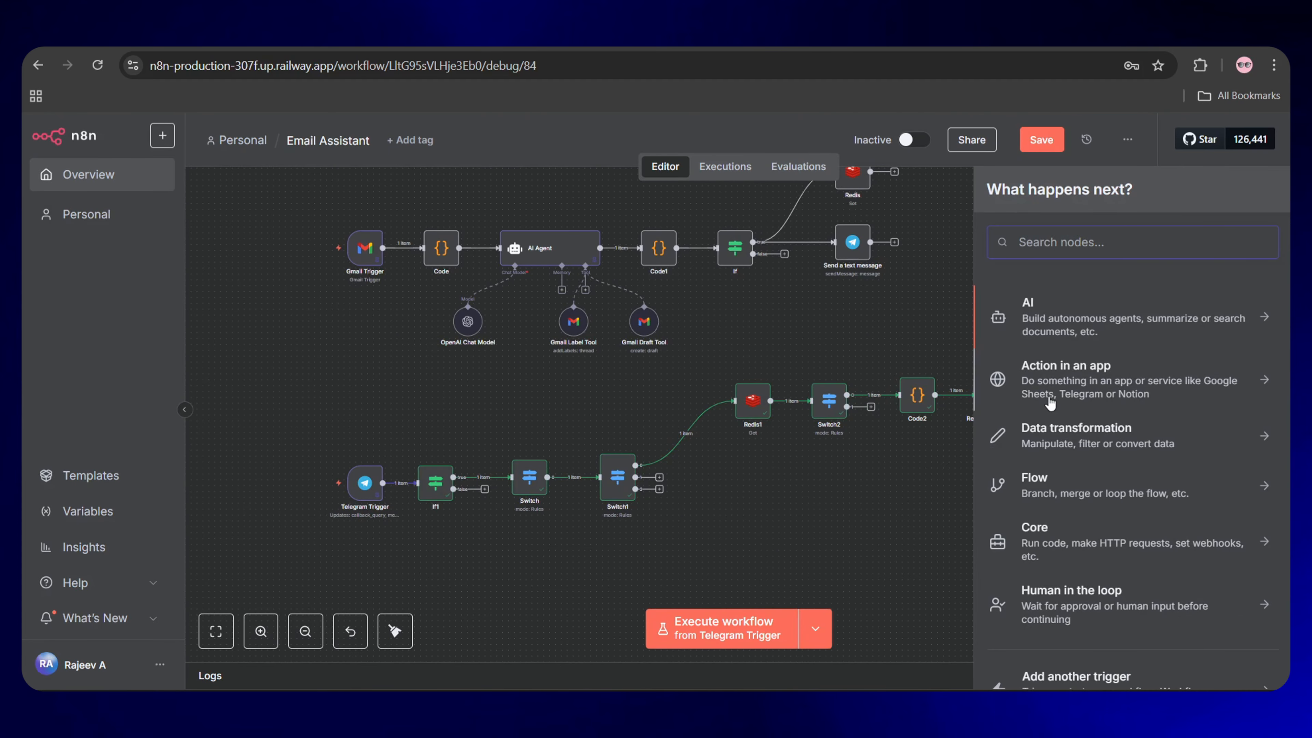
text(teleg)
click(1059, 304)
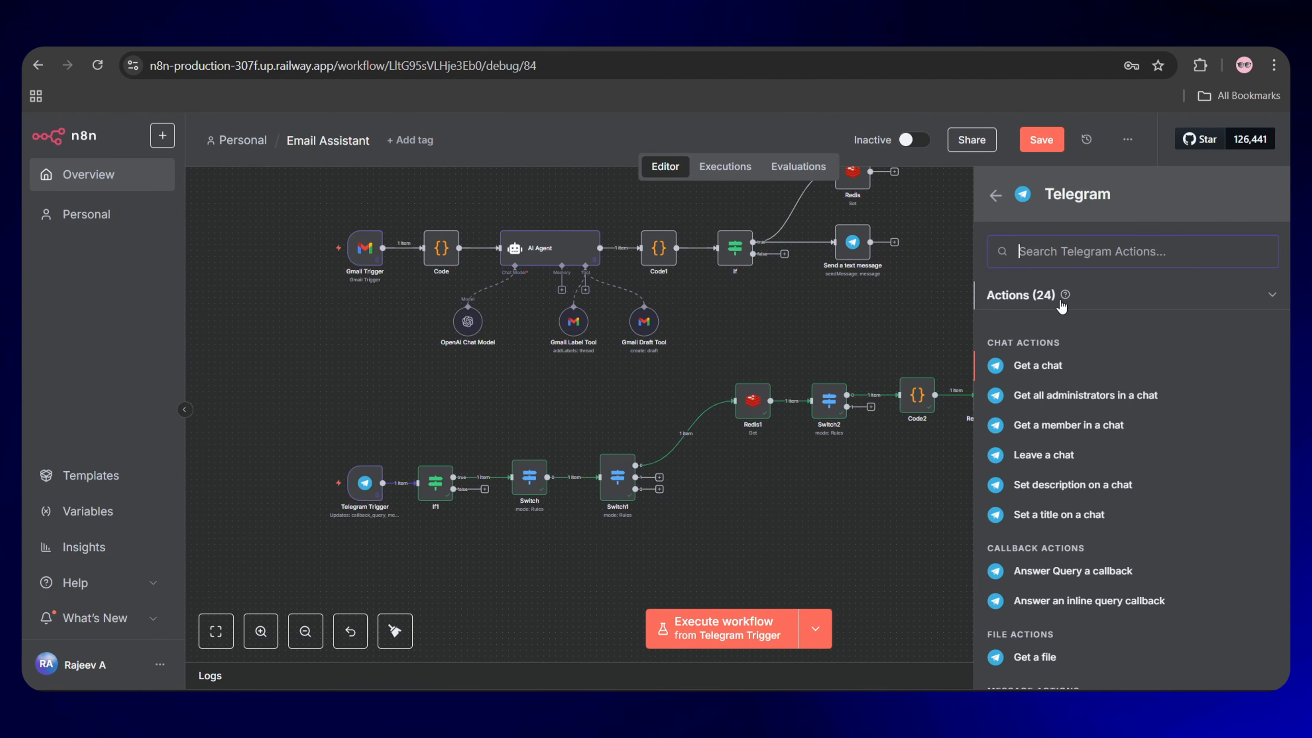
scroll(1085, 465, down, 8)
scroll(1075, 487, down, 3)
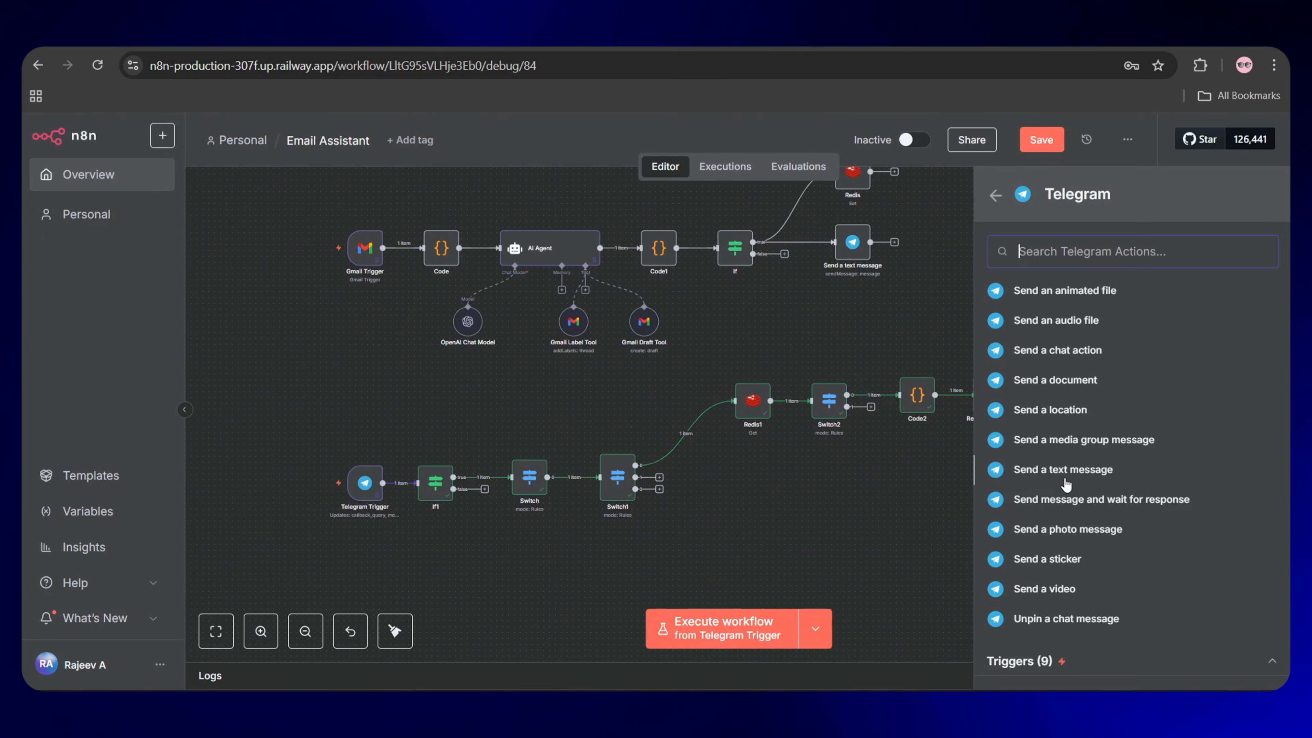
click(1034, 467)
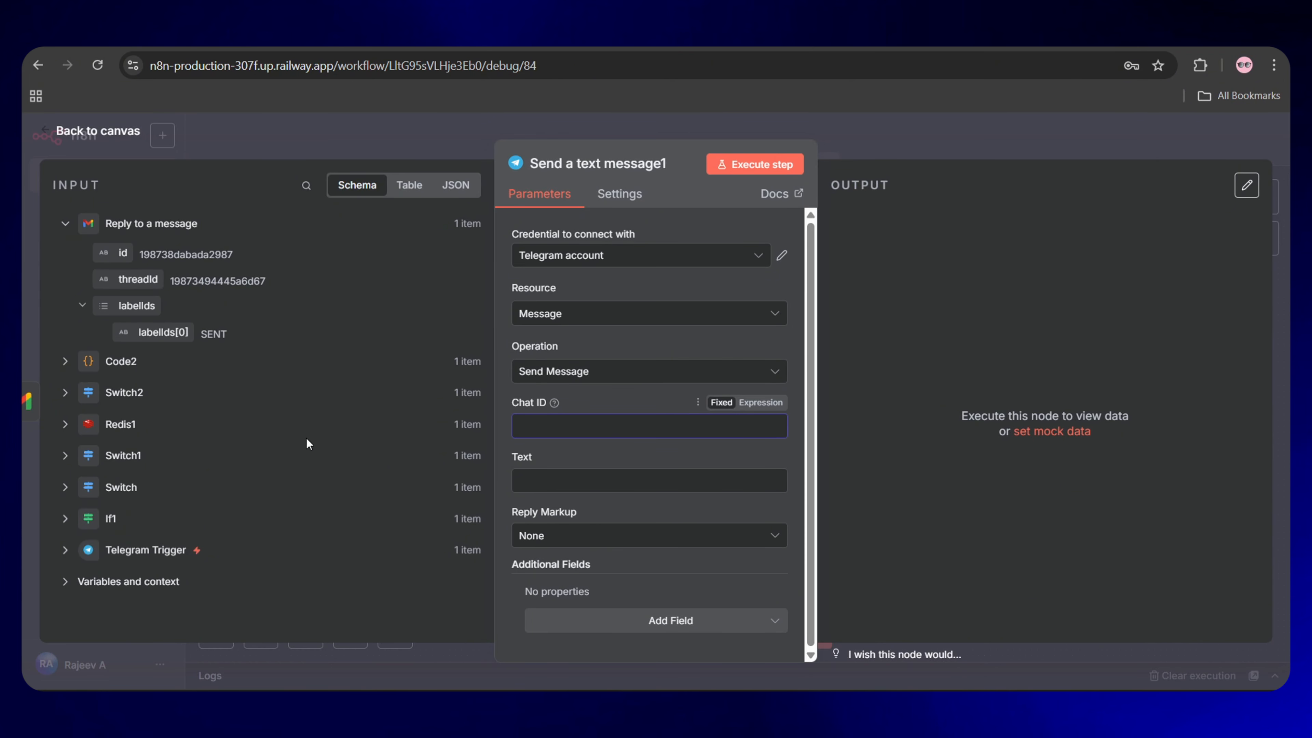
- Set the Telegram message's Chat ID to the sender's id from the Telegram Trigger's callback query
click(64, 550)
scroll(217, 494, down, 3)
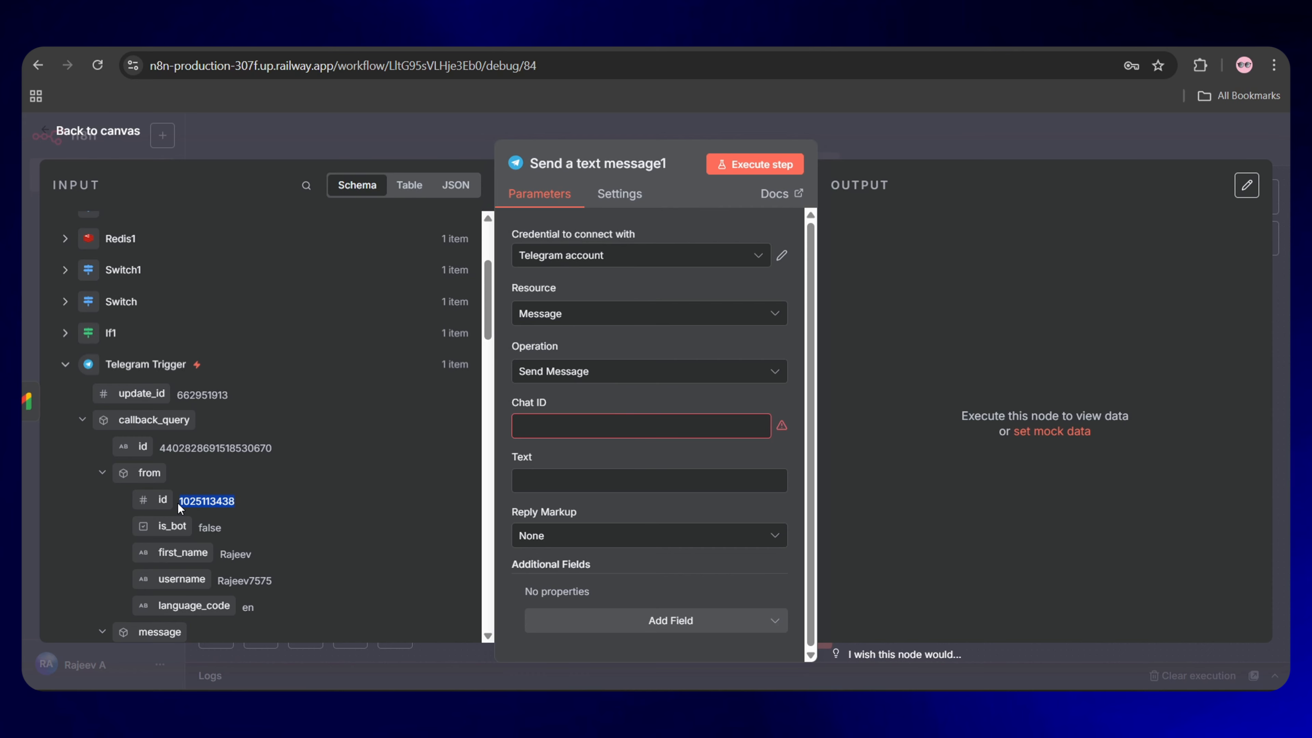
click(537, 430)
key(ctrl+v)
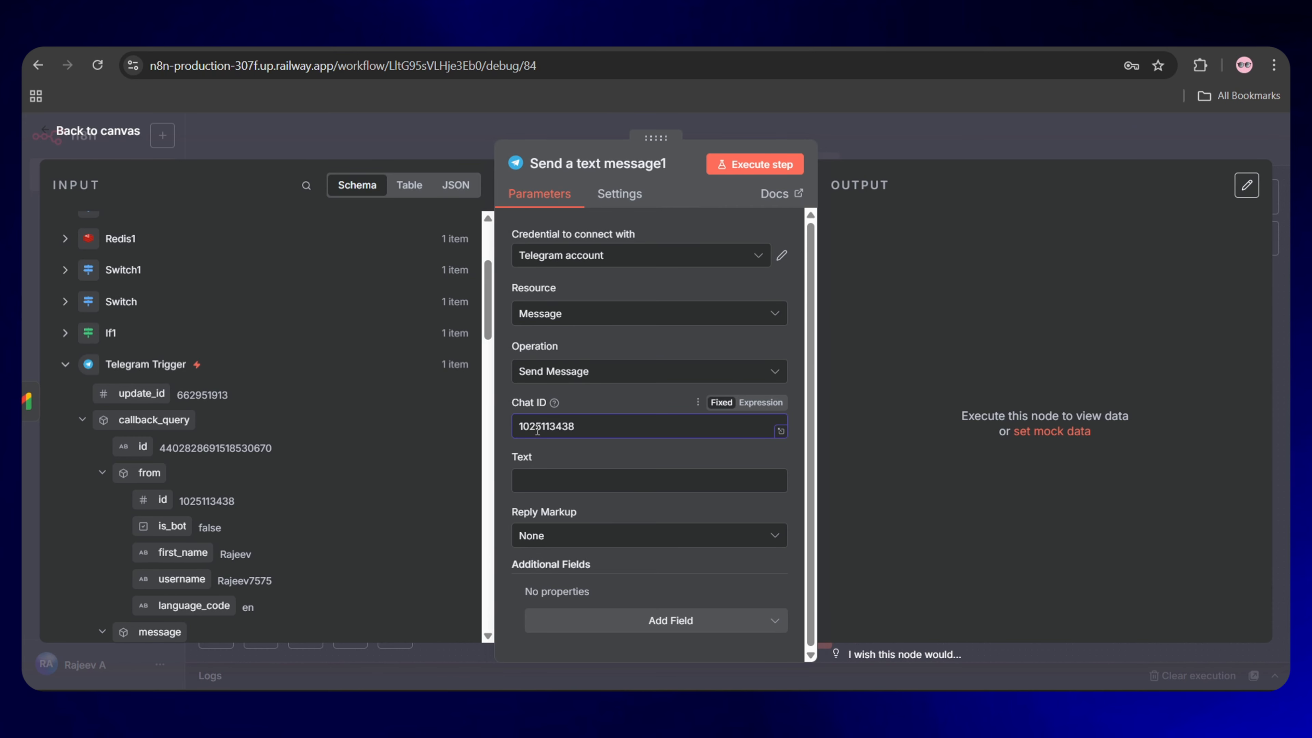
- Set the Telegram message text to "✅ Done! The email reply has been sent."
click(526, 485)
text(✅)
text(D)
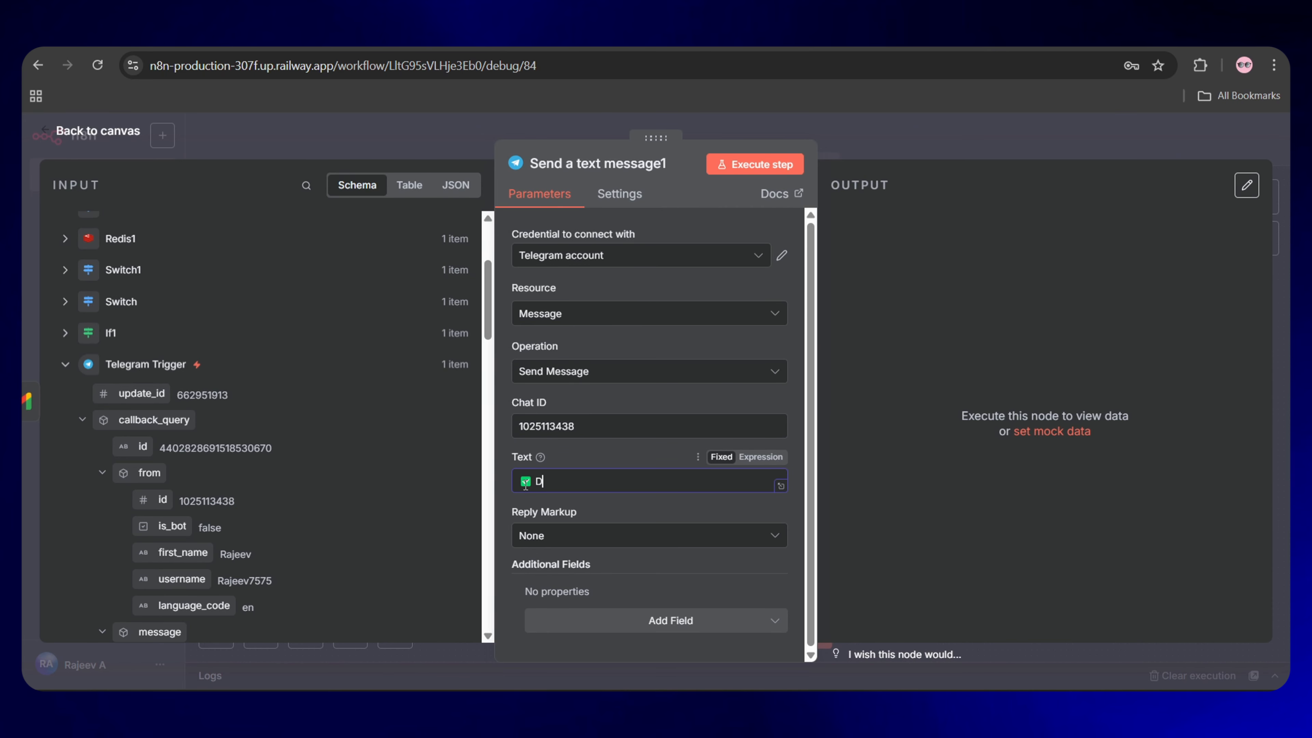
text(one! The email reply has been sent.)
- Add a Reply To Message ID field and map it to the message_id in the Telegram Trigger's callback query
click(701, 620)
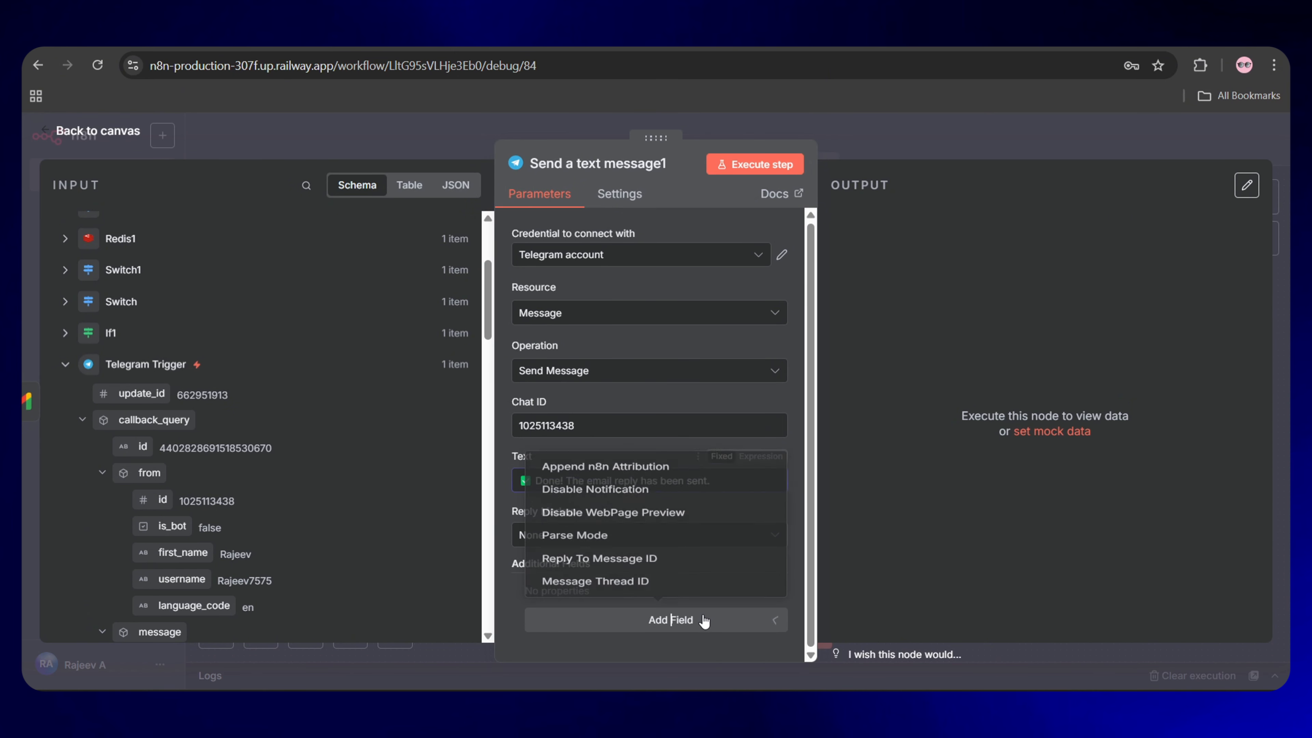
click(644, 550)
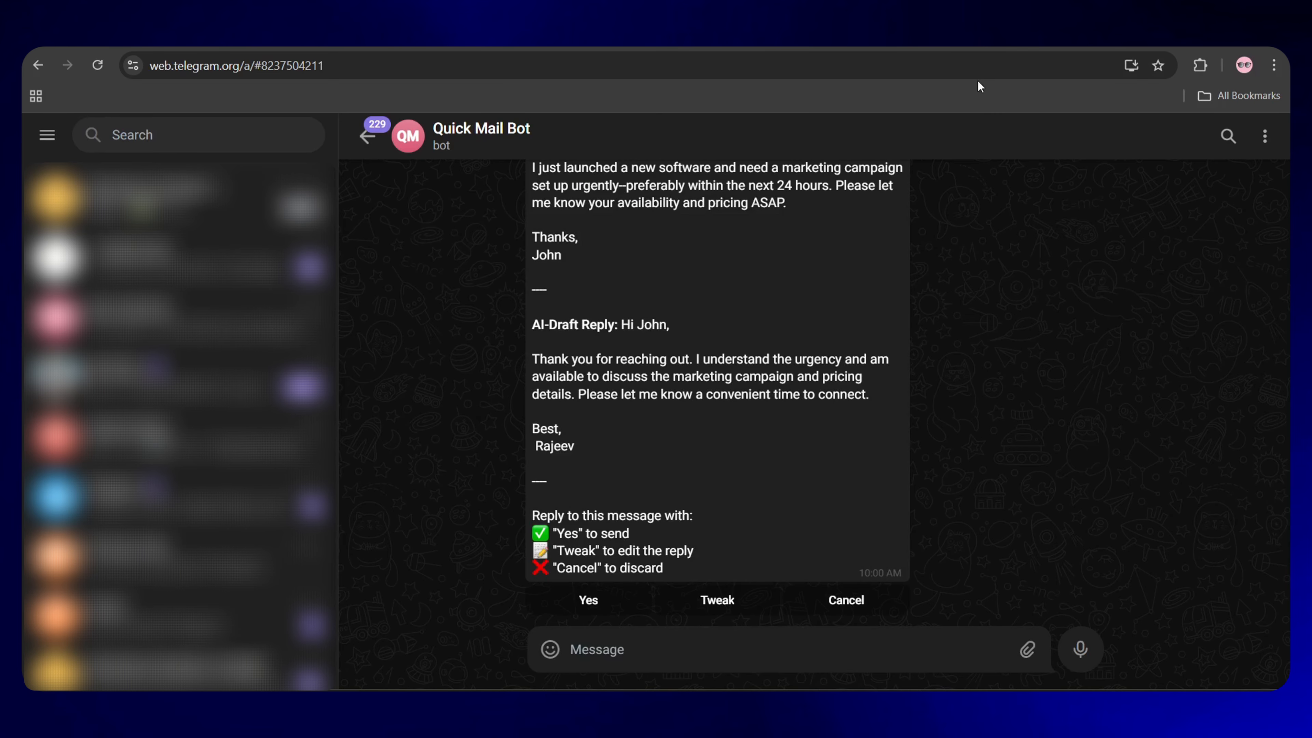
right_click(607, 446)
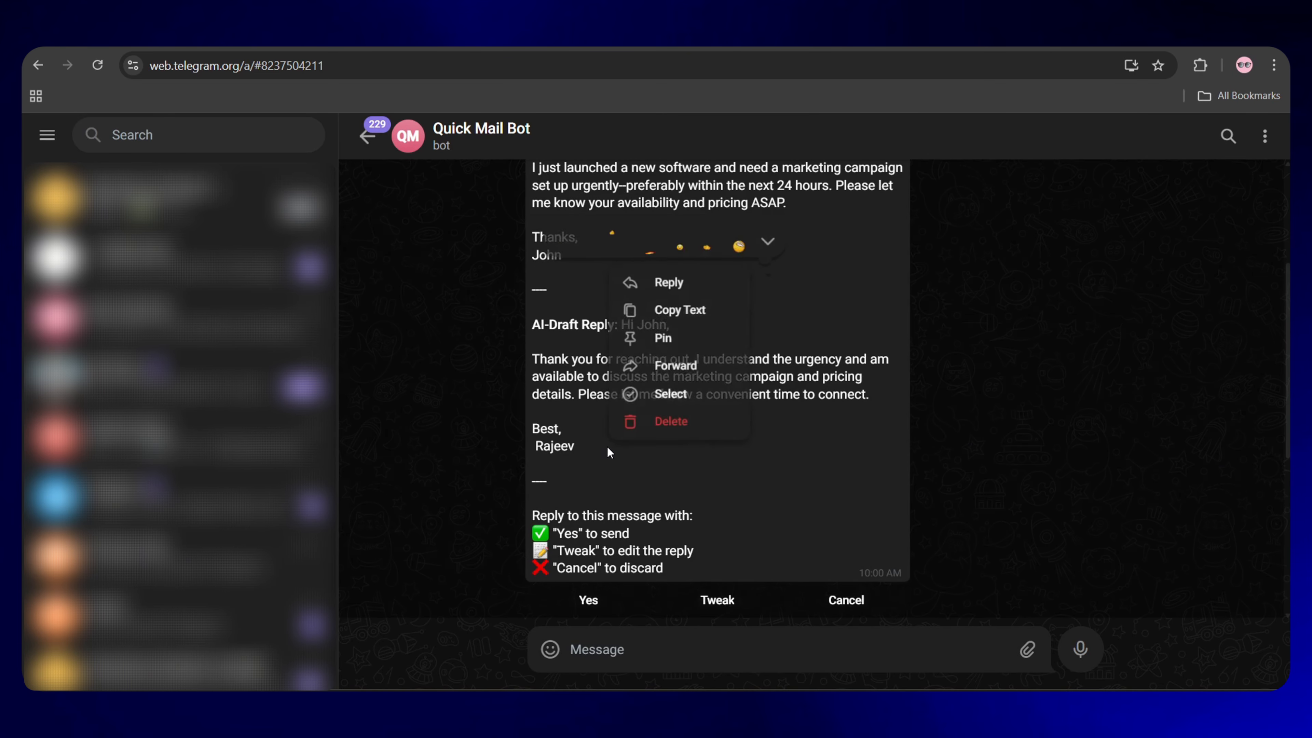
click(667, 282)
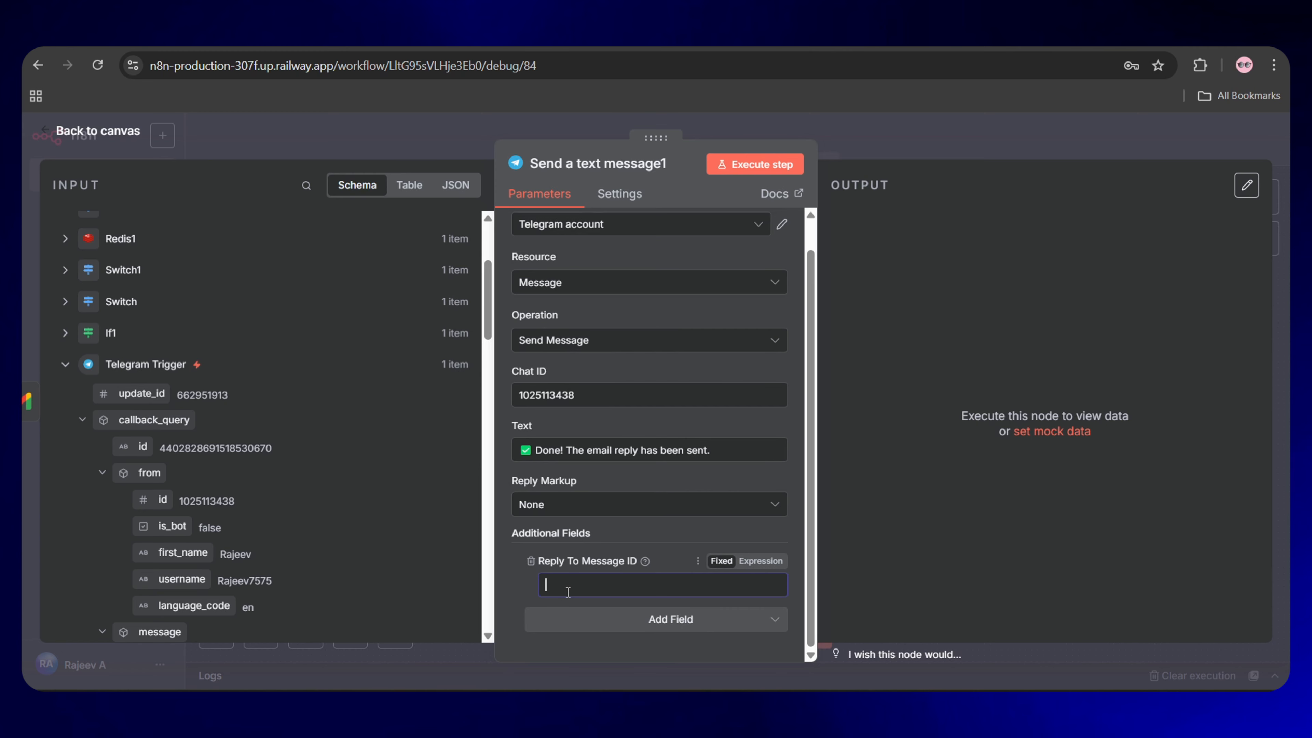
scroll(362, 496, down, 2)
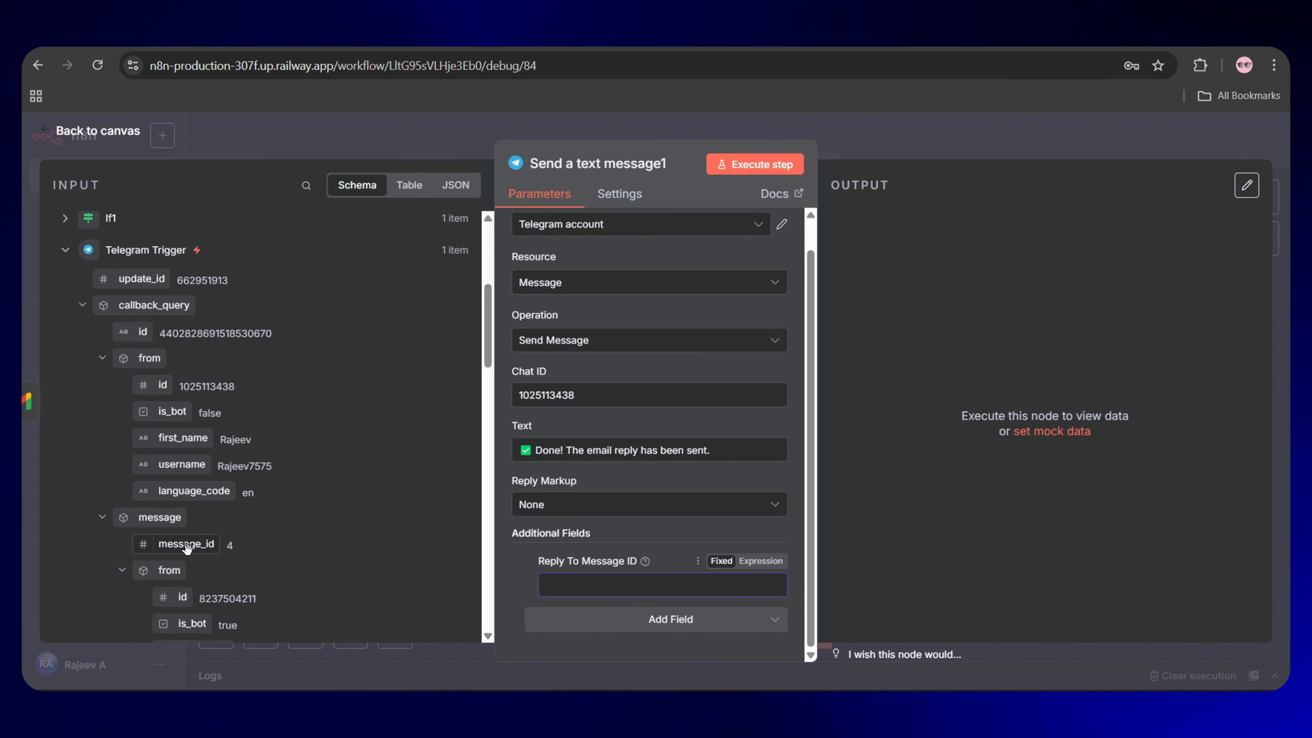
drag(187, 546, 580, 590)
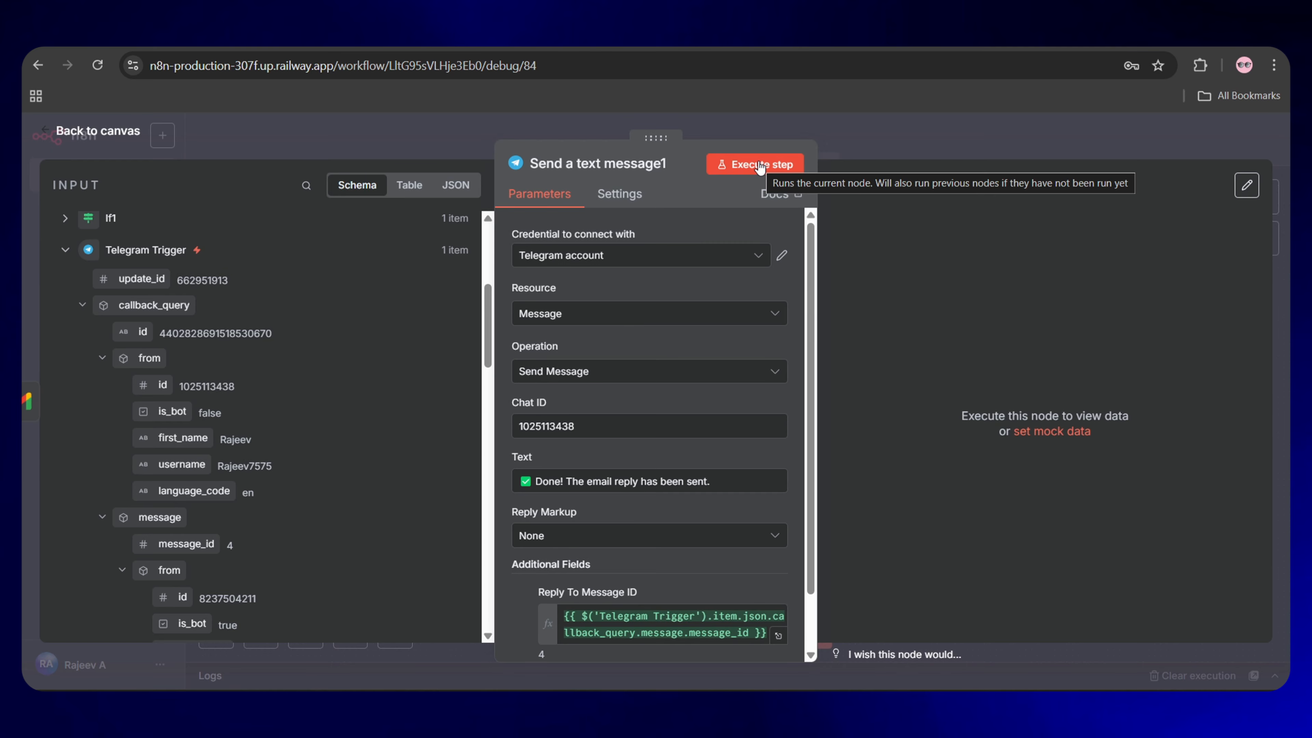
- Execute the Telegram message node and check the delivered confirmation in the Quick Mail Bot chat in Telegram
click(759, 165)
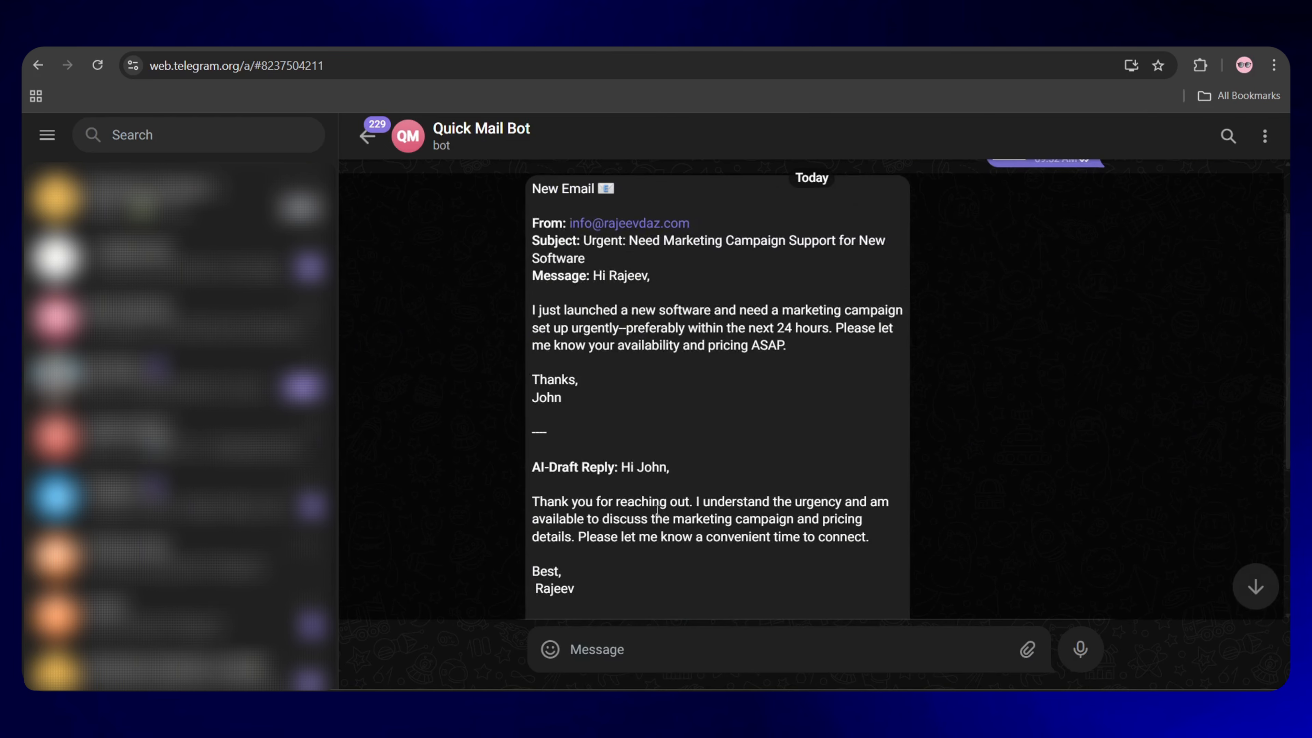
scroll(825, 600, down, 3)
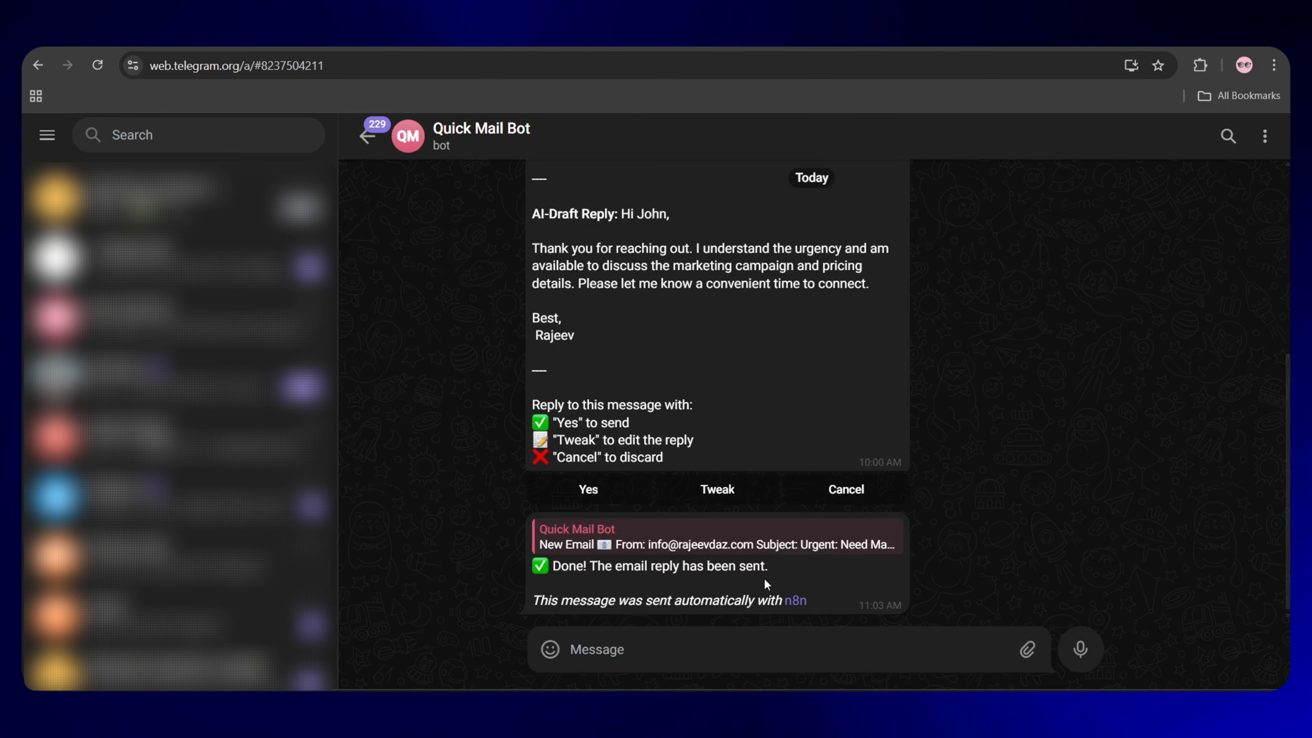
drag(773, 566, 526, 567)
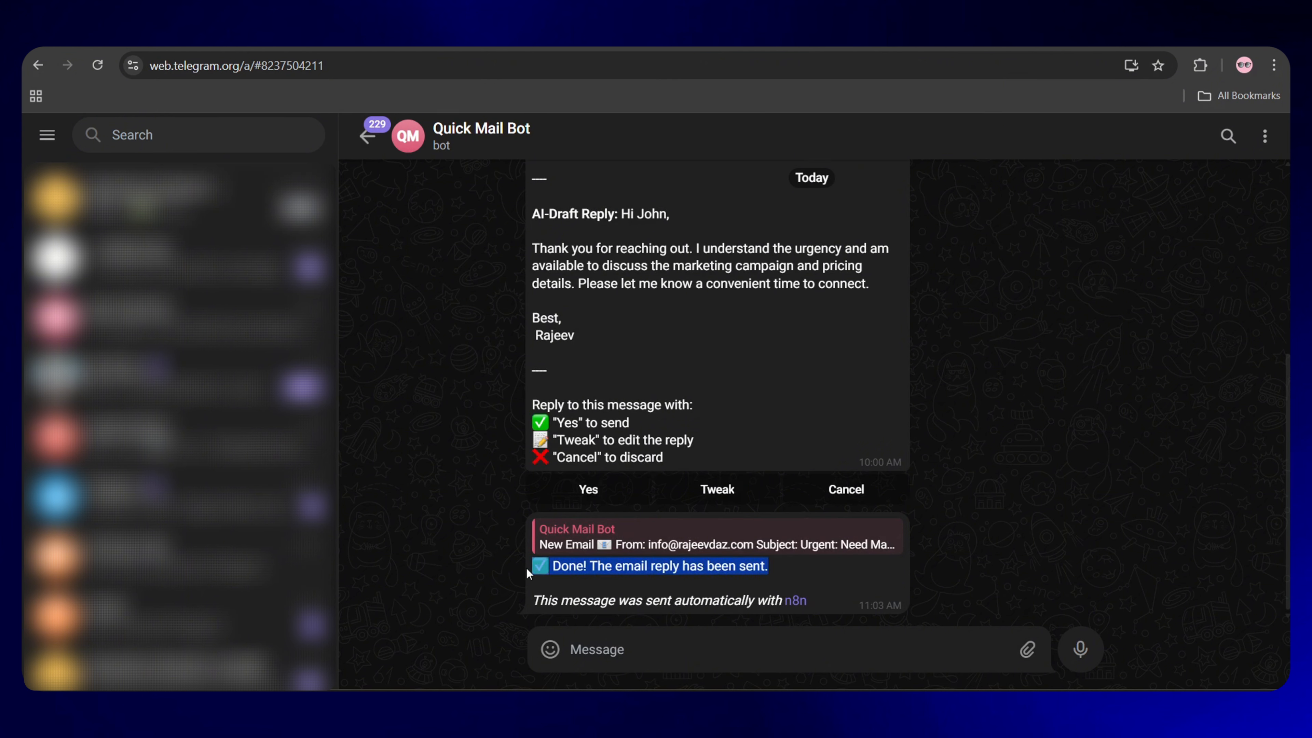
drag(828, 607, 534, 603)
click(538, 603)
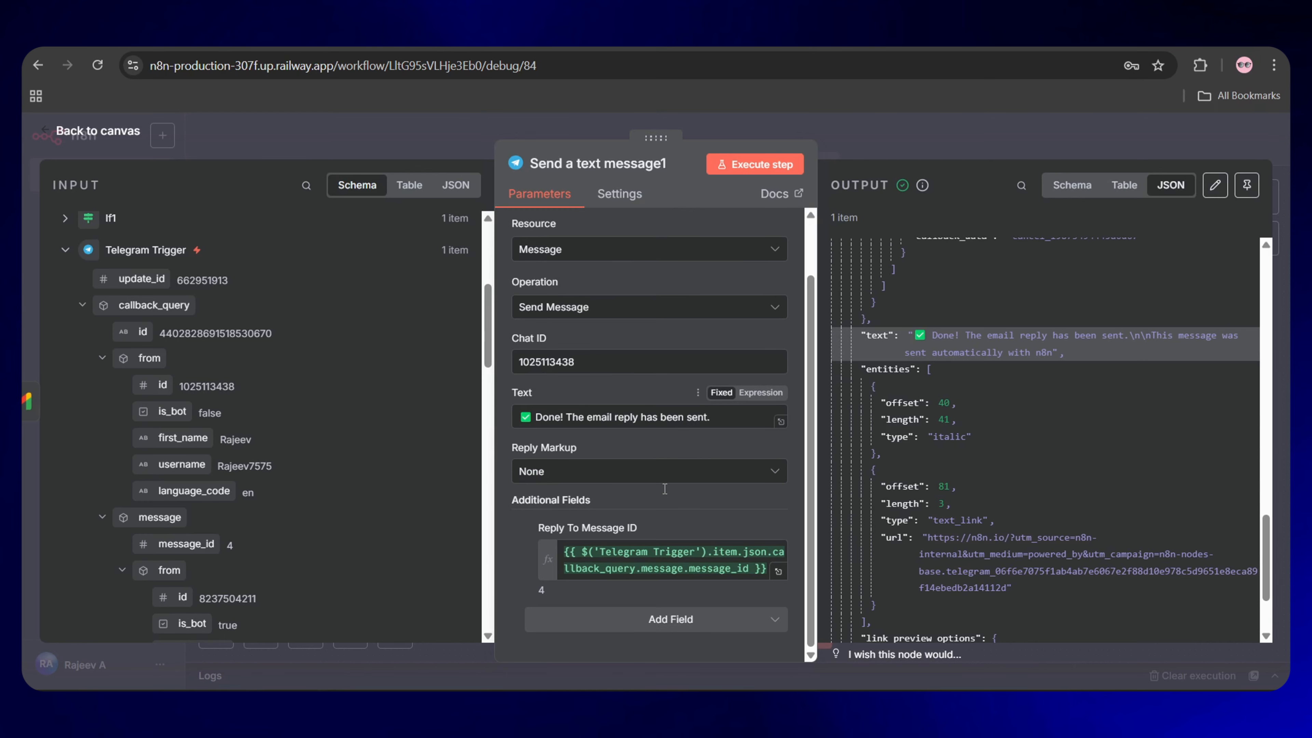
- Add the Append n8n Attribution field to the Telegram message node in n8n and turn it off
click(687, 619)
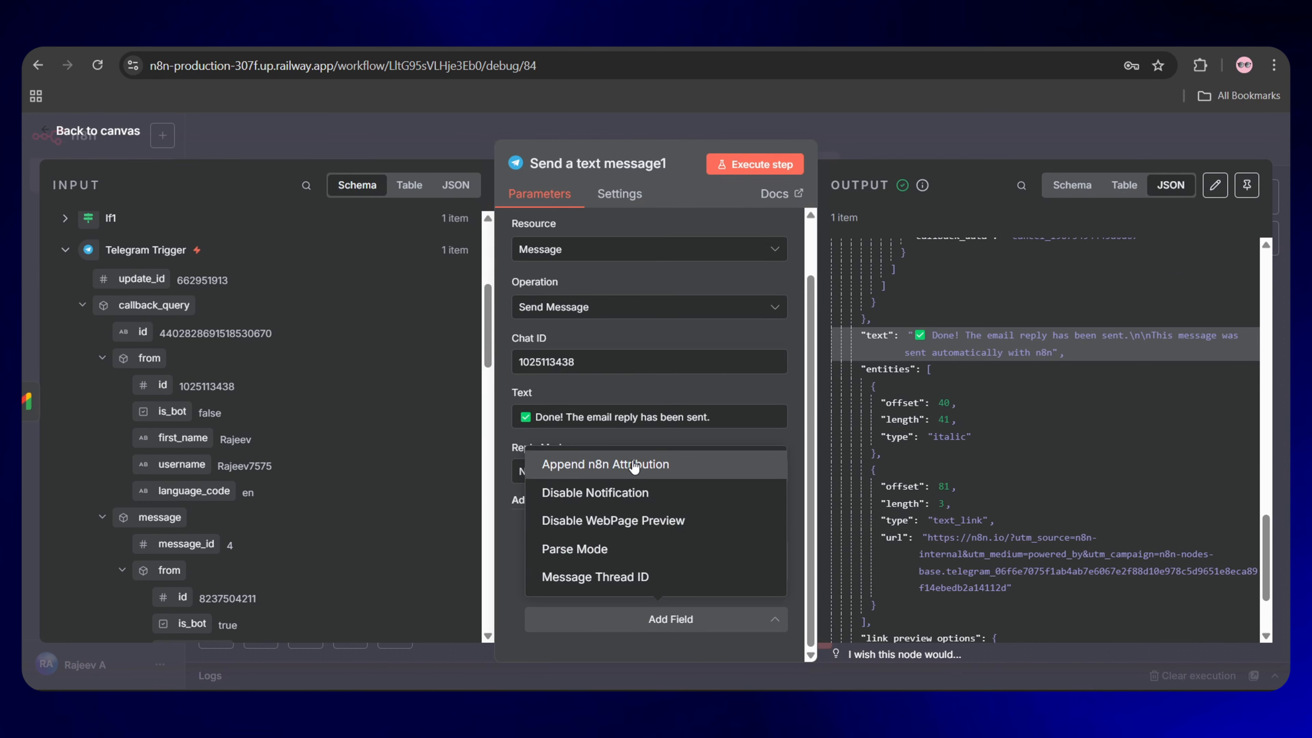
click(629, 464)
scroll(577, 562, down, 1)
click(554, 495)
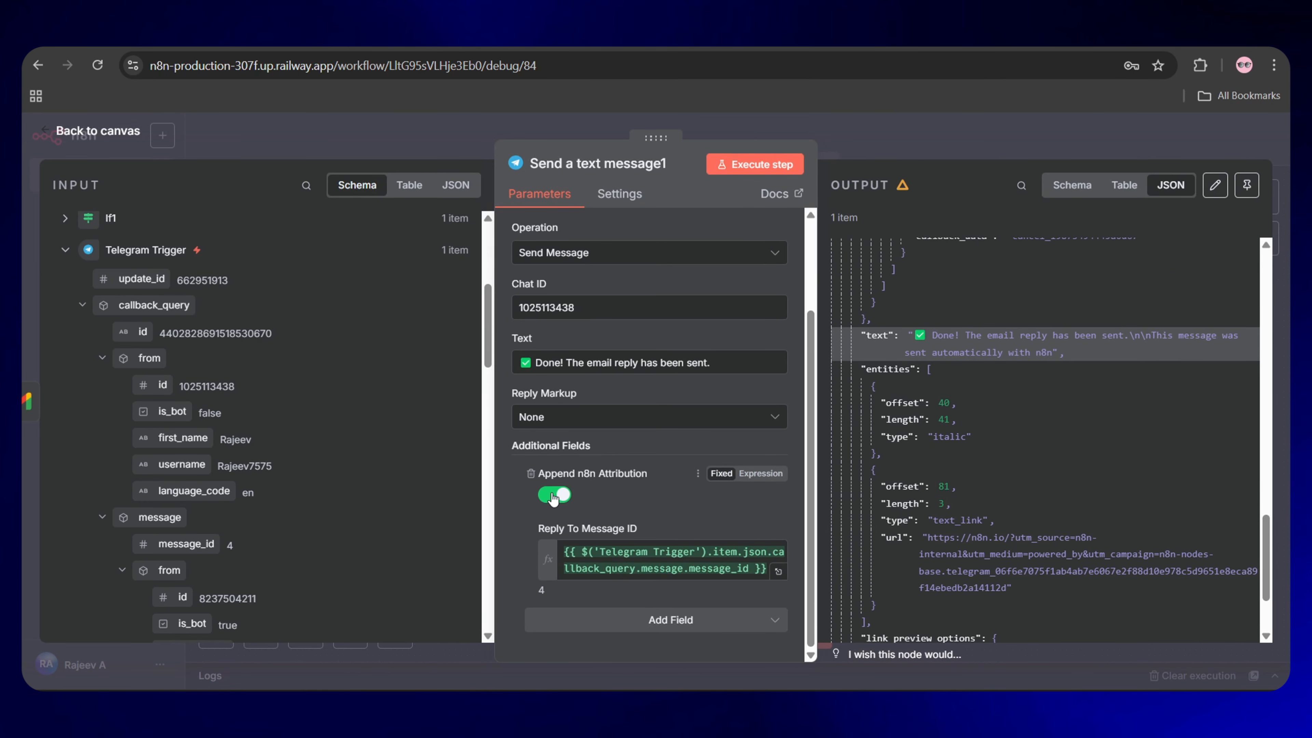
- Rename the Telegram message node to "Reply Sent" and return to the workflow canvas
click(636, 163)
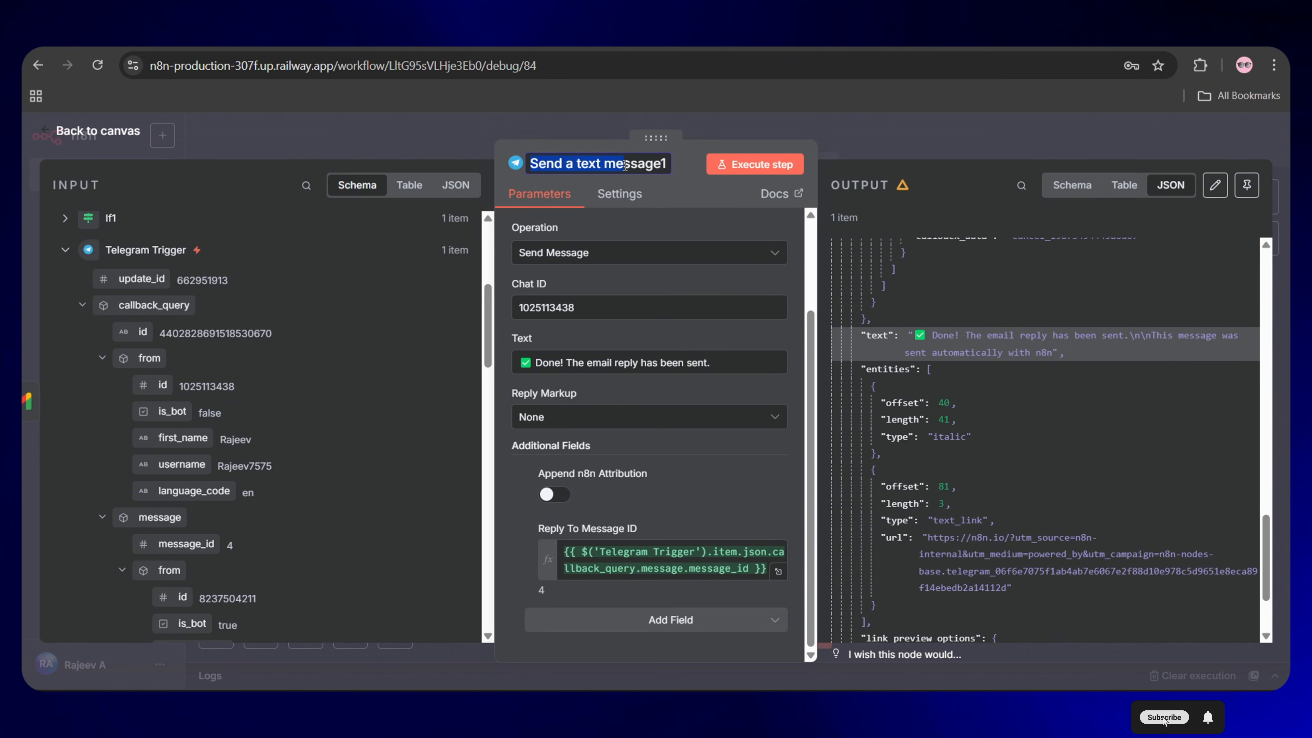
text(Reply Sent)
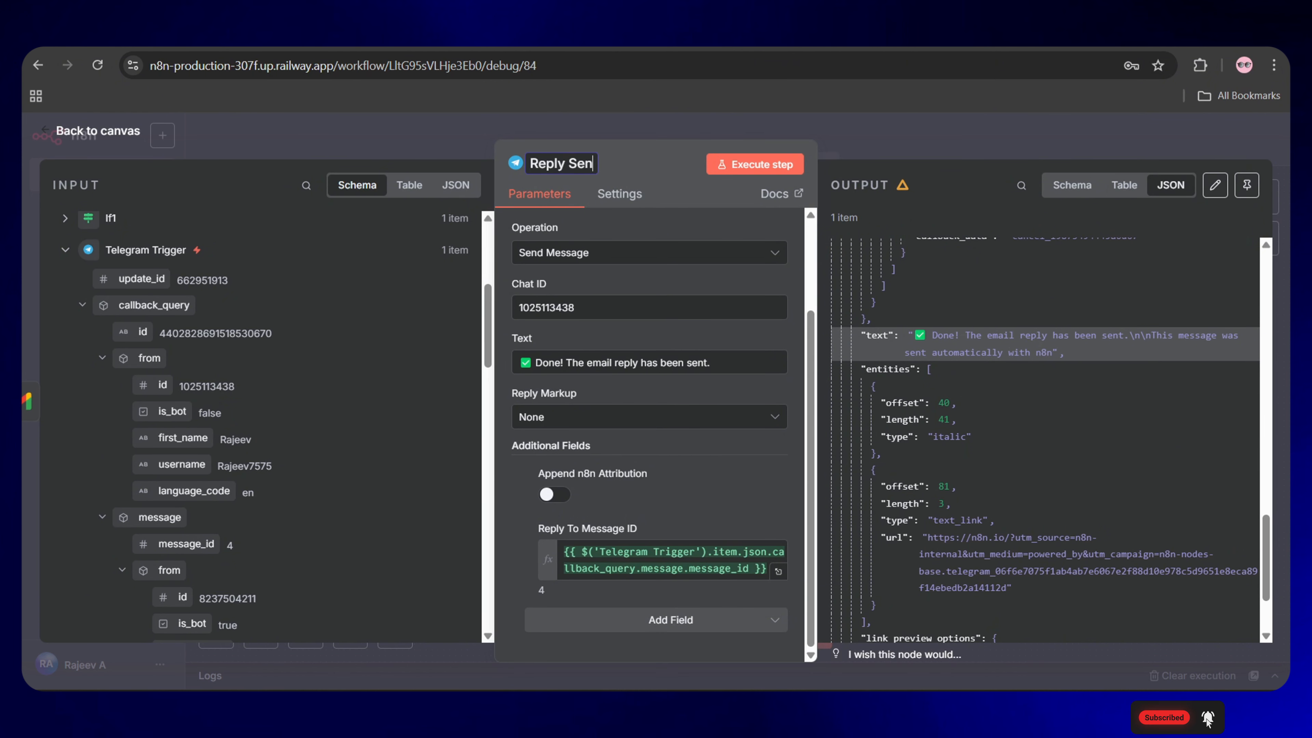
key(Return)
click(109, 132)
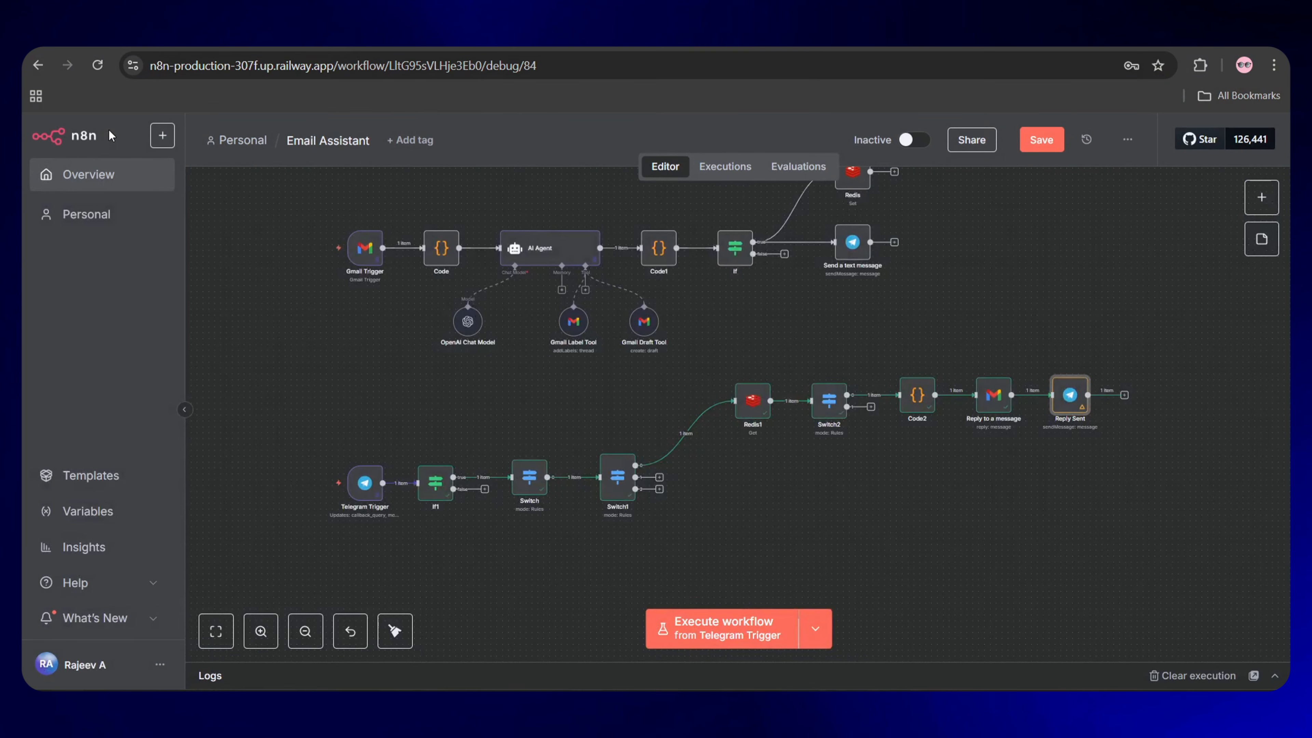
- Add a Redis node with the Delete operation after the Reply Sent node
scroll(1027, 515, right, 1)
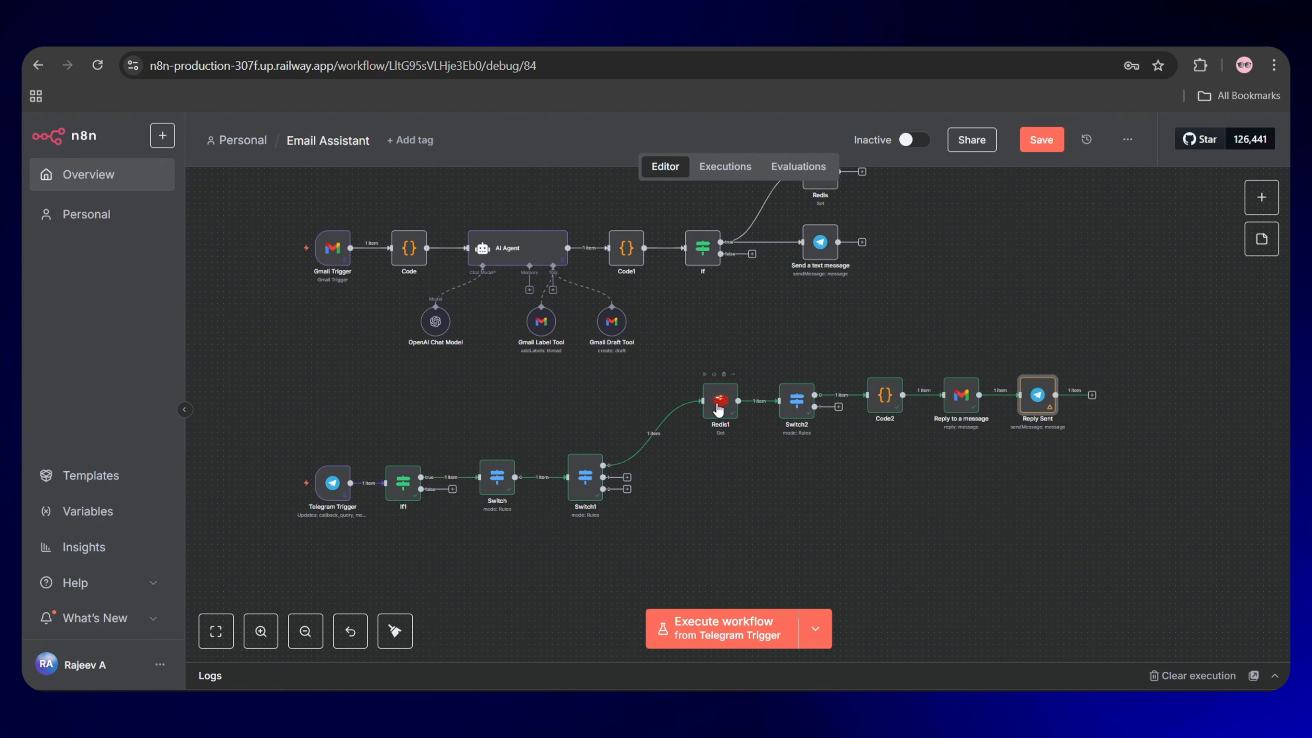
click(1091, 395)
text(r)
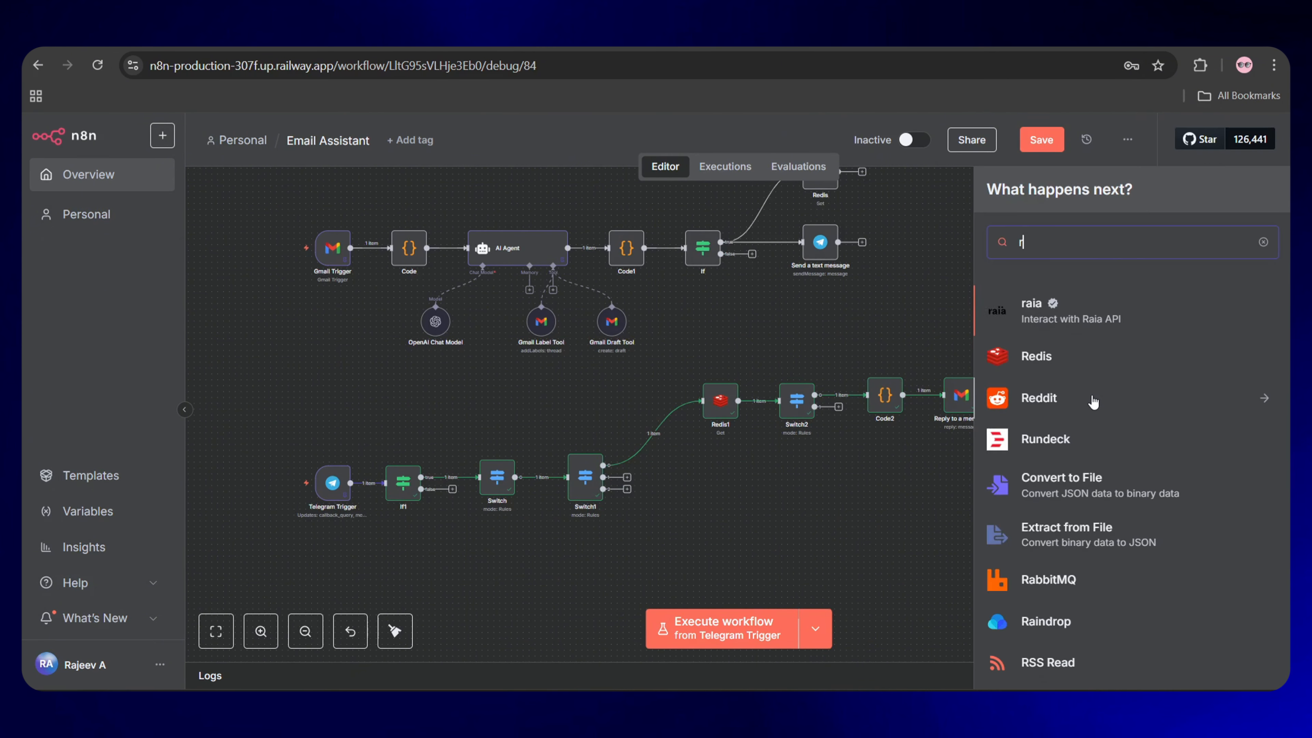
text(edis)
click(1074, 309)
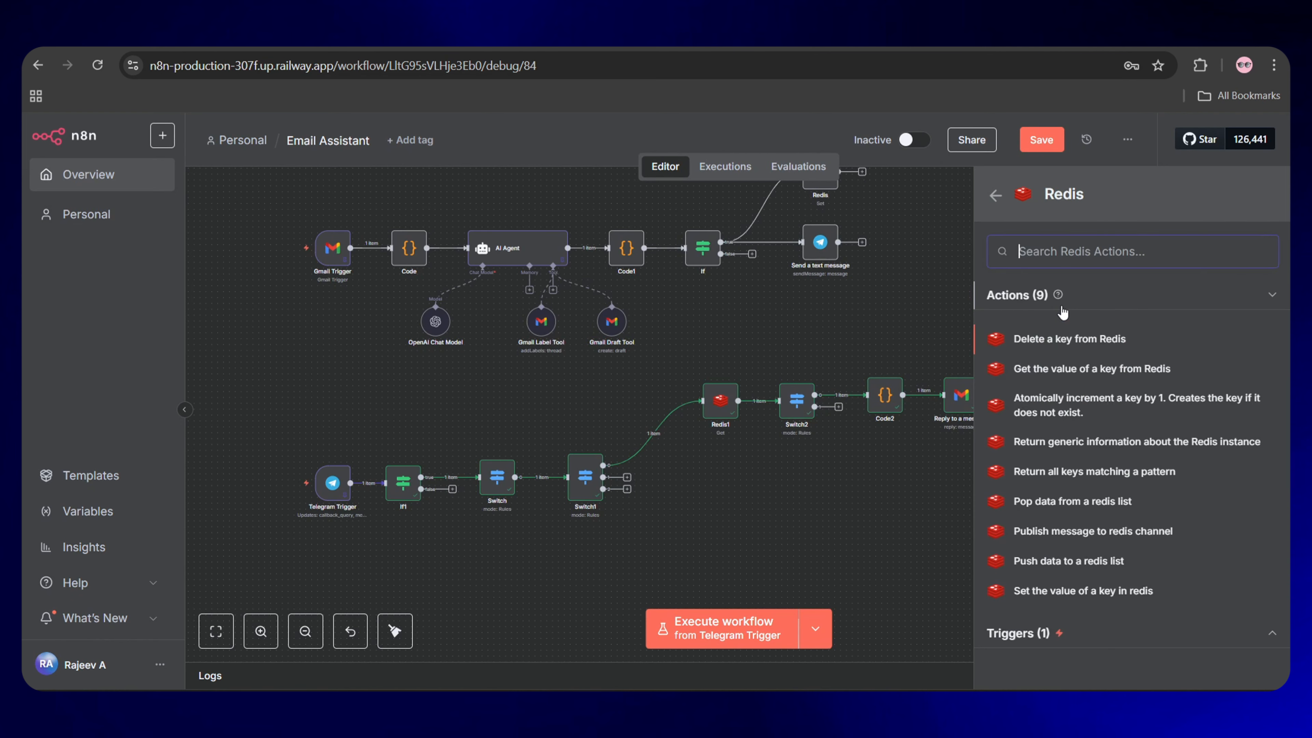
click(1067, 342)
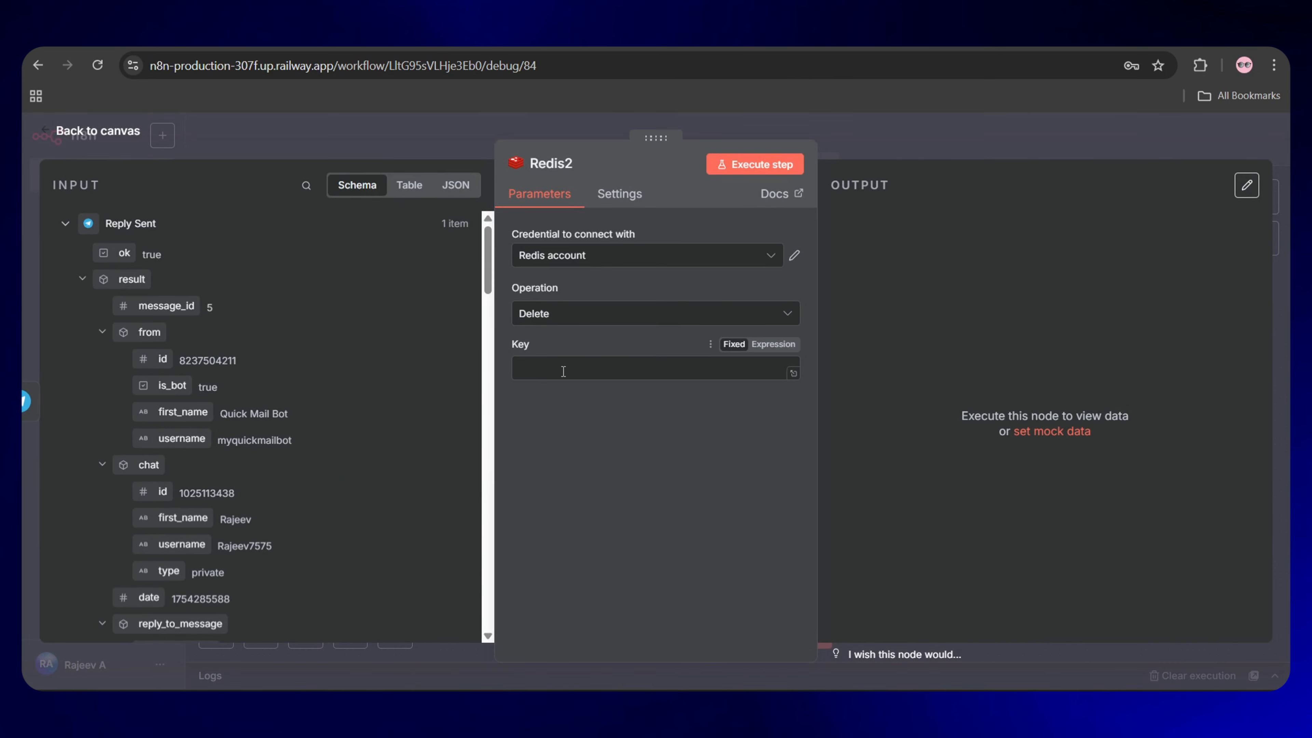
- Map the Redis delete key to the Telegram Trigger's callback_query.data with .split("_")[1] appended, and move the node below Reply Sent
scroll(308, 468, down, 10)
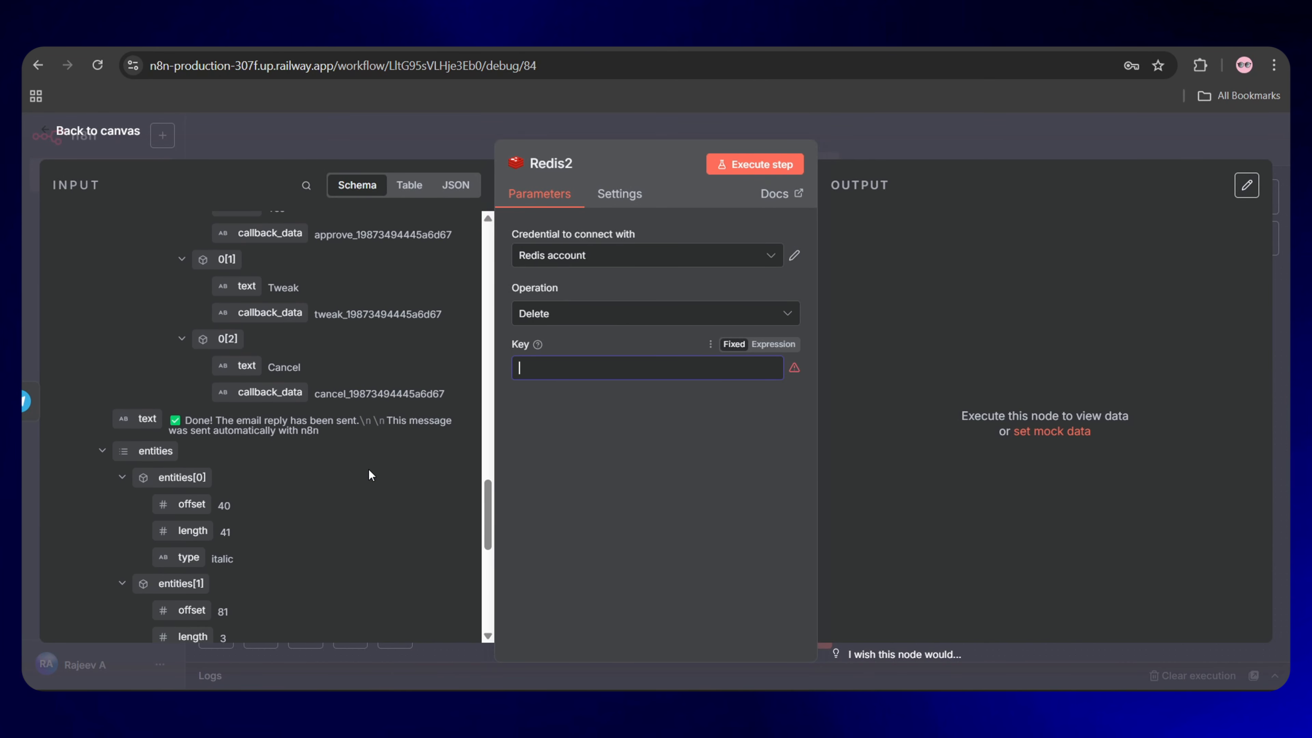
scroll(368, 473, down, 10)
scroll(274, 513, down, 15)
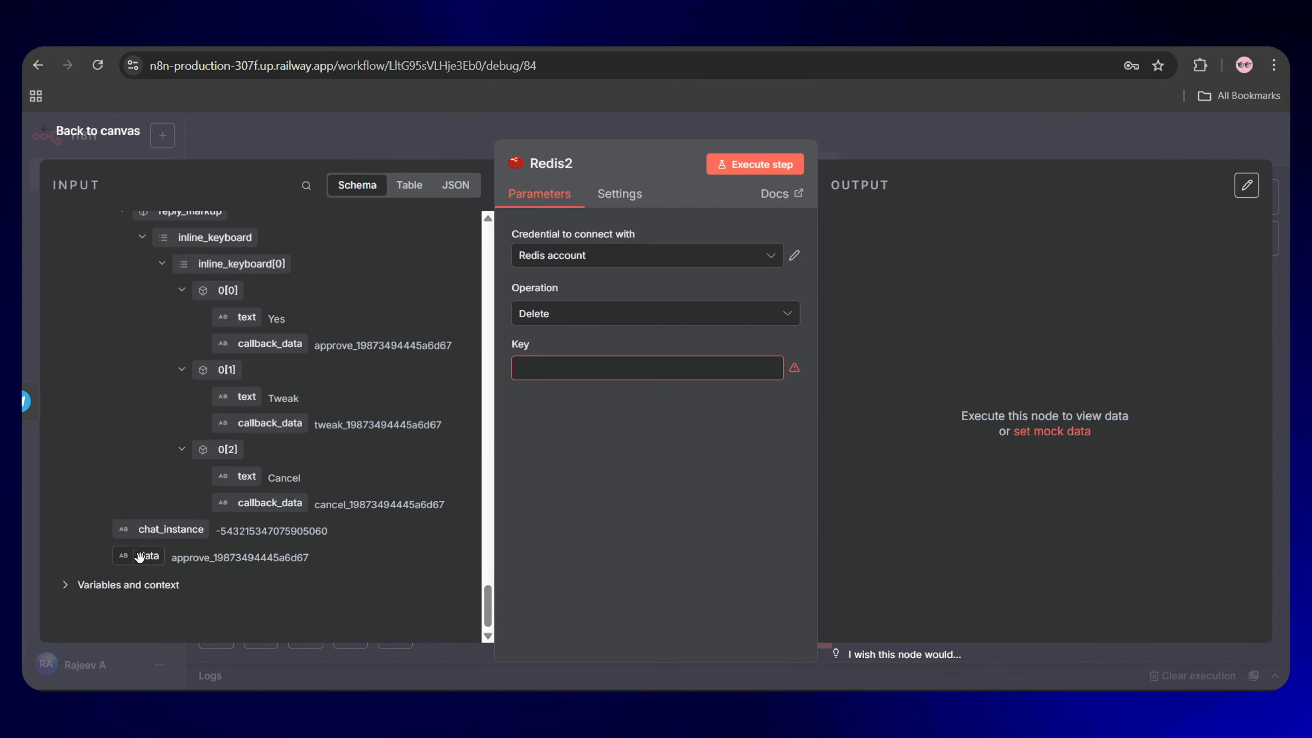
drag(145, 555, 551, 380)
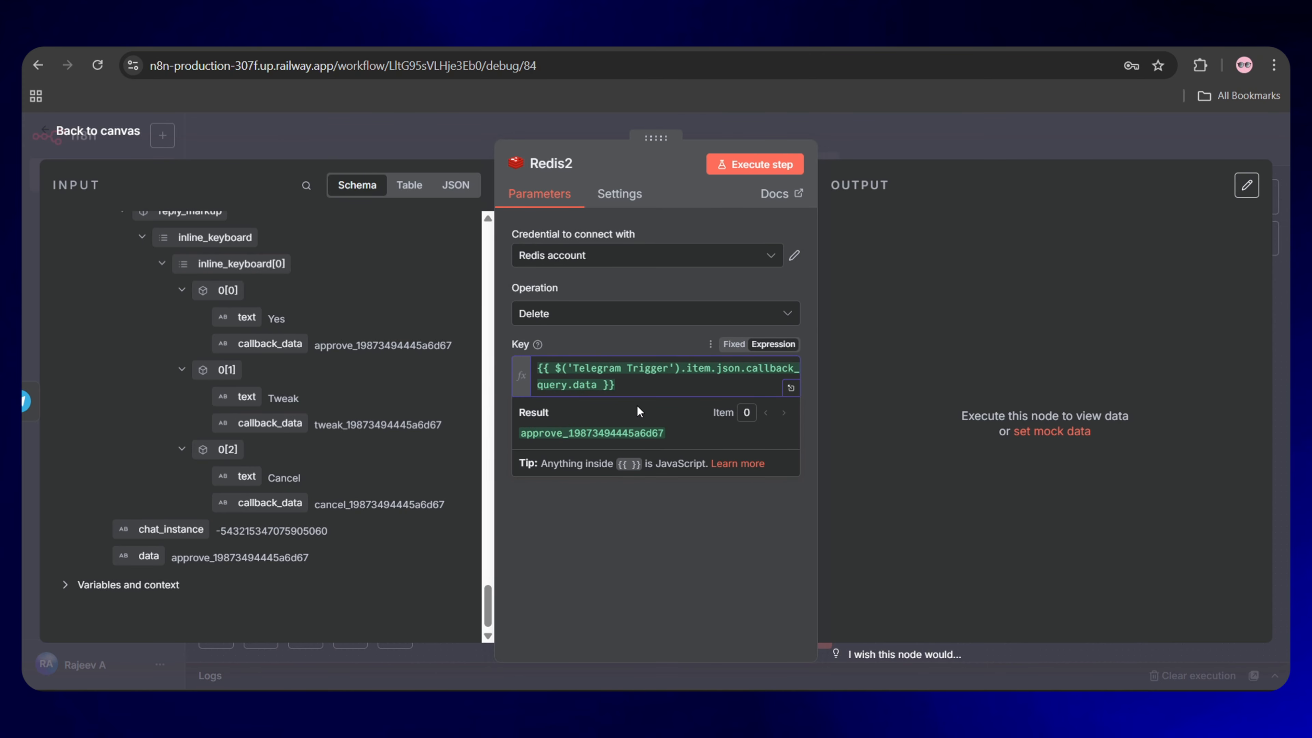
text(.split()
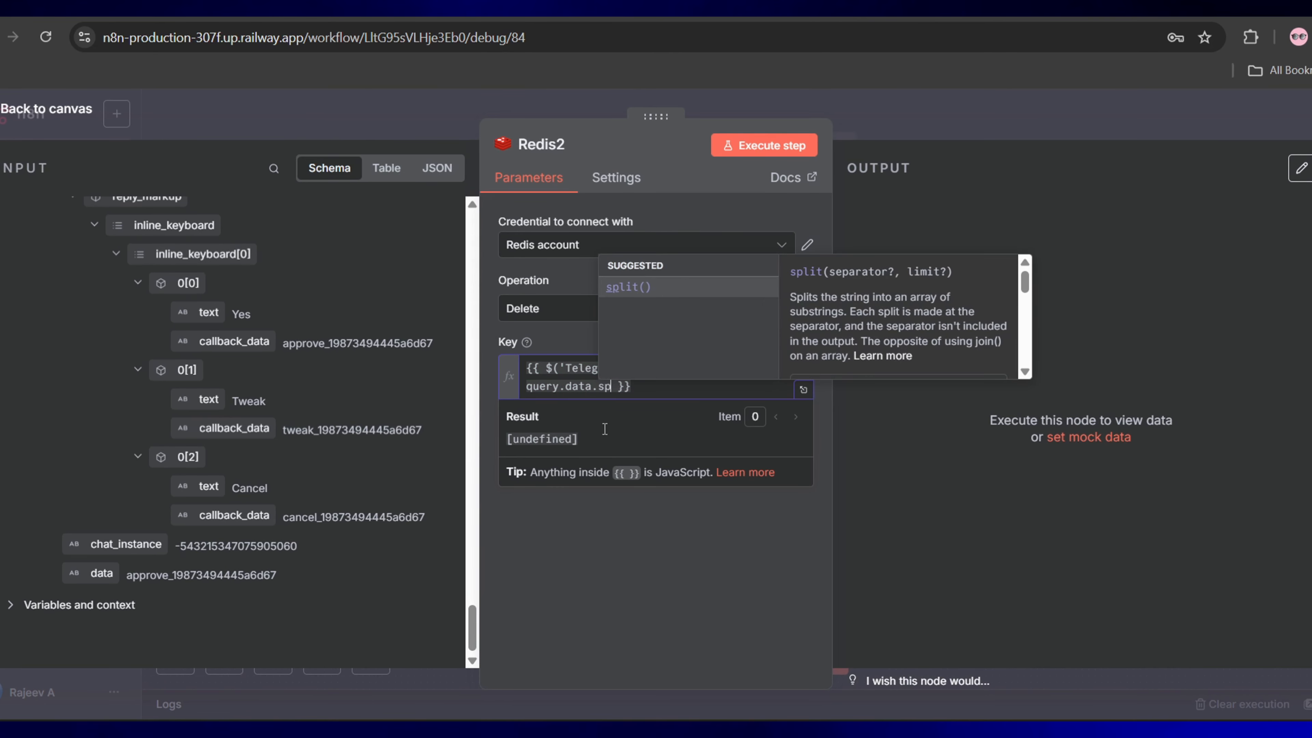
text("_"))
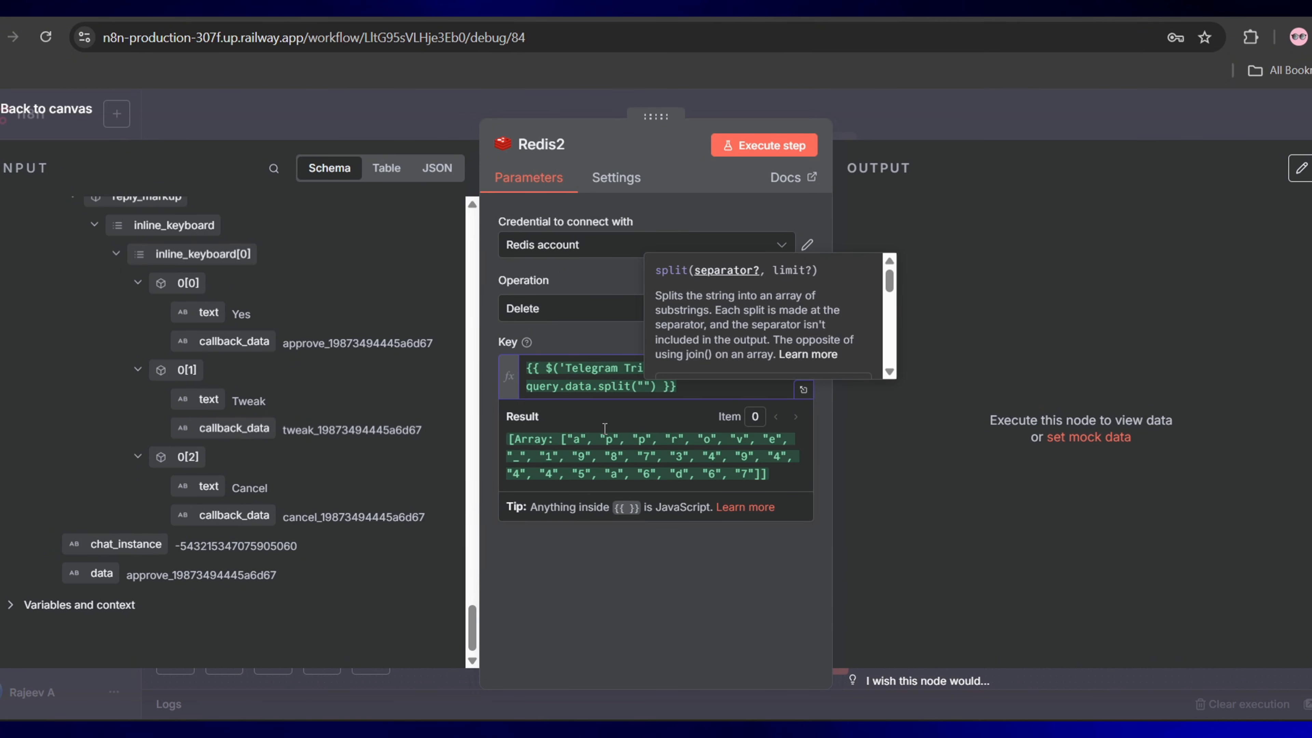
text([1])
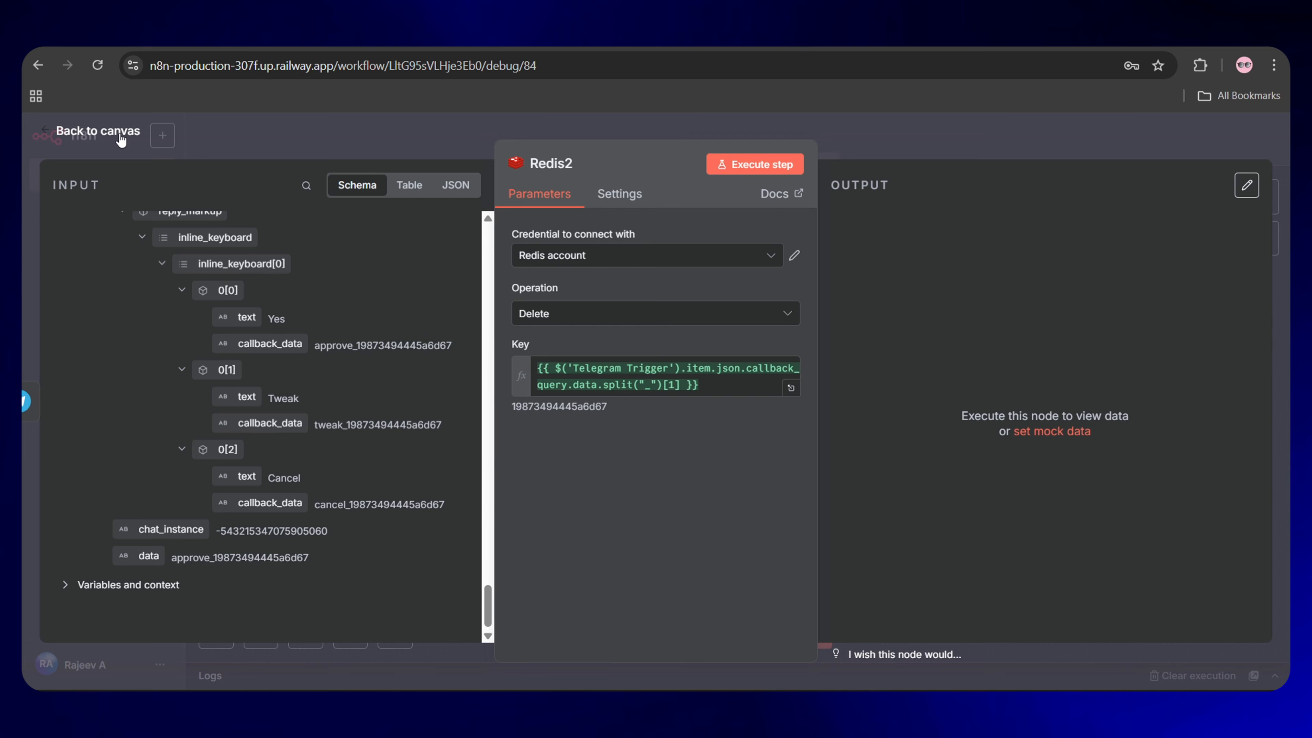
key(Escape)
drag(1118, 399, 1151, 484)
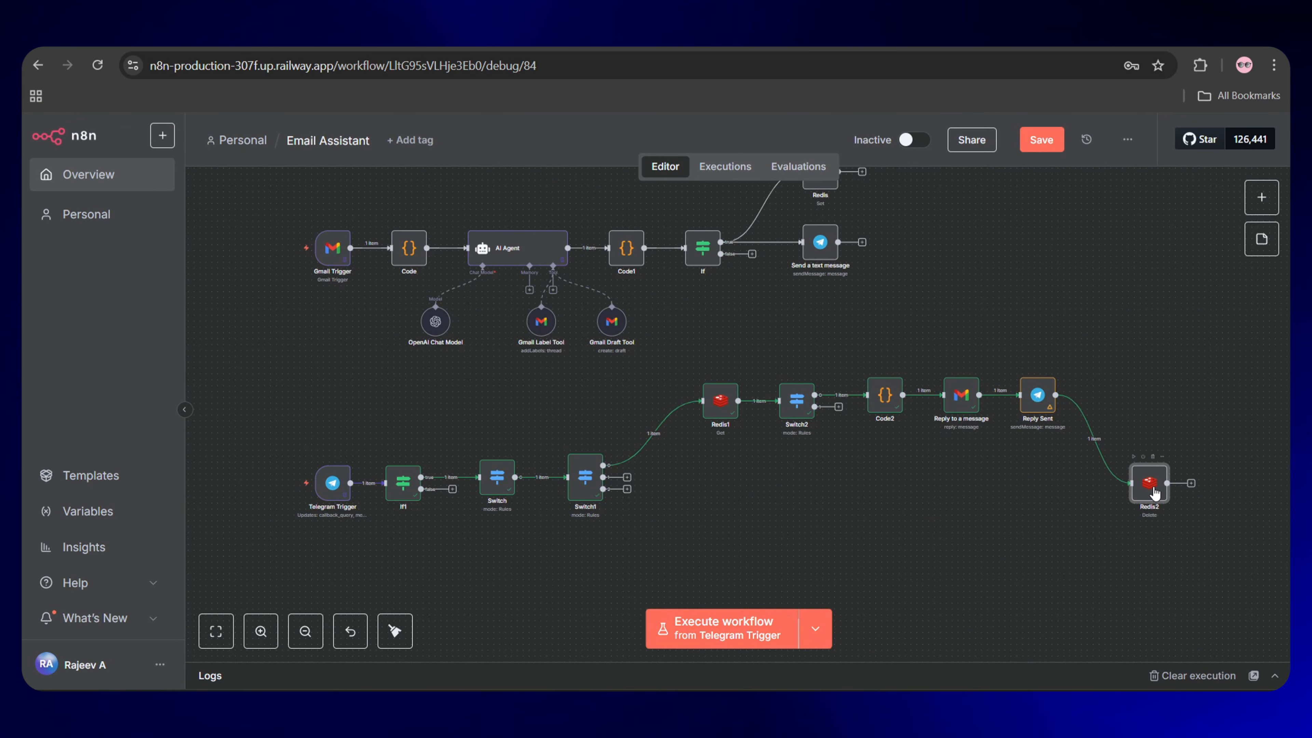
click(1042, 499)
- Add a Gmail Delete a draft node as a second branch from the Code2 node's output
scroll(974, 486, down, 1)
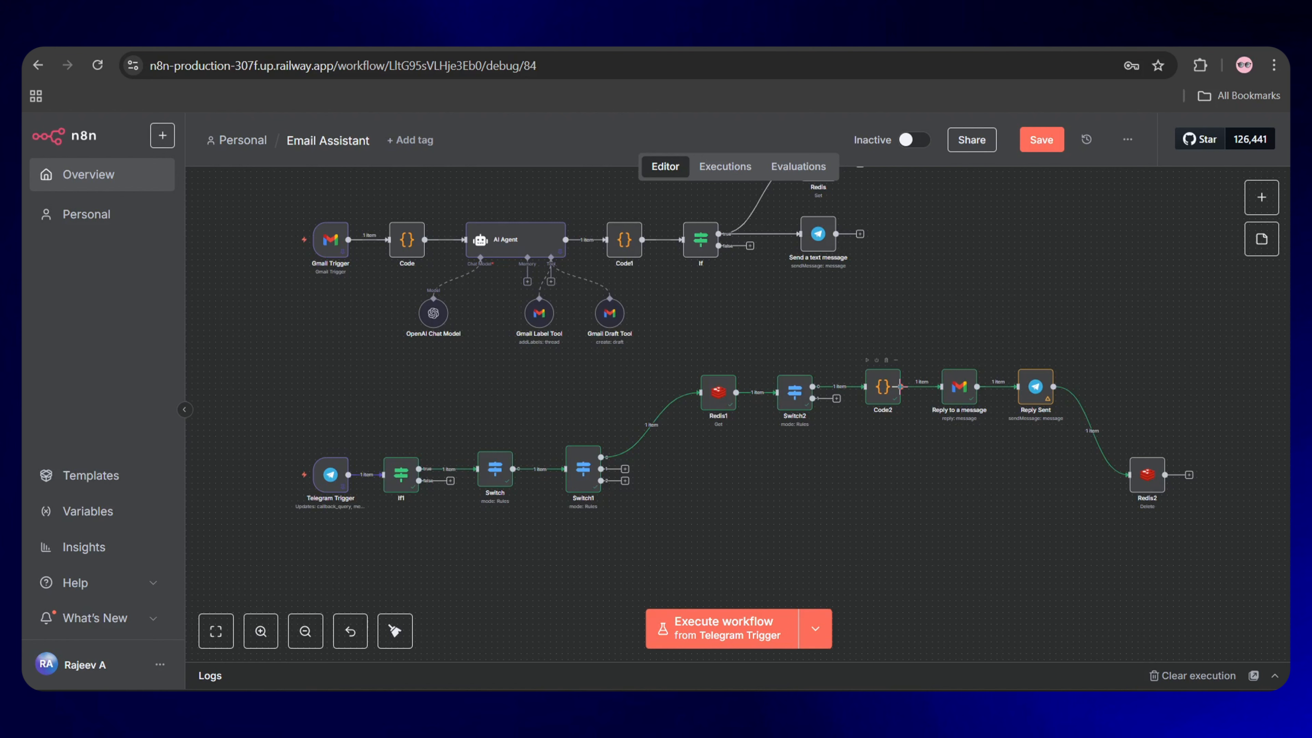
click(912, 386)
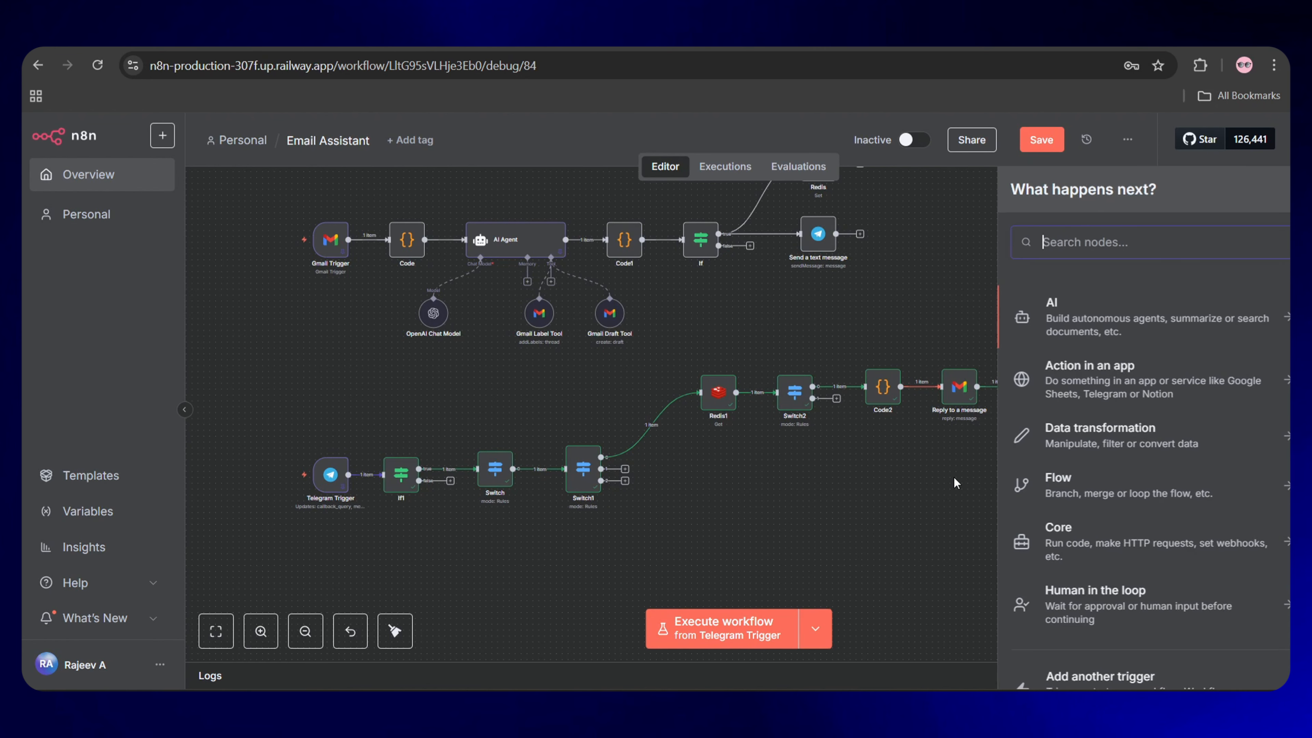
text(gmai)
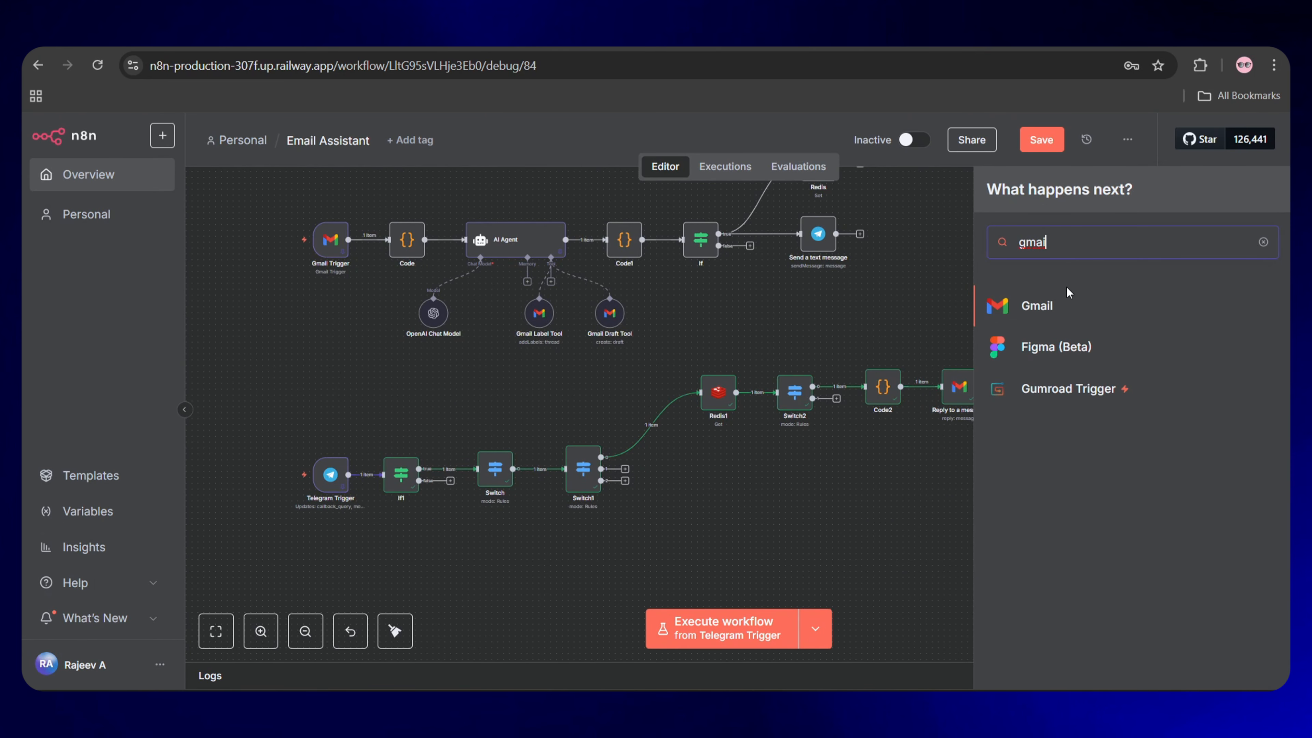
click(1067, 294)
scroll(1054, 481, down, 10)
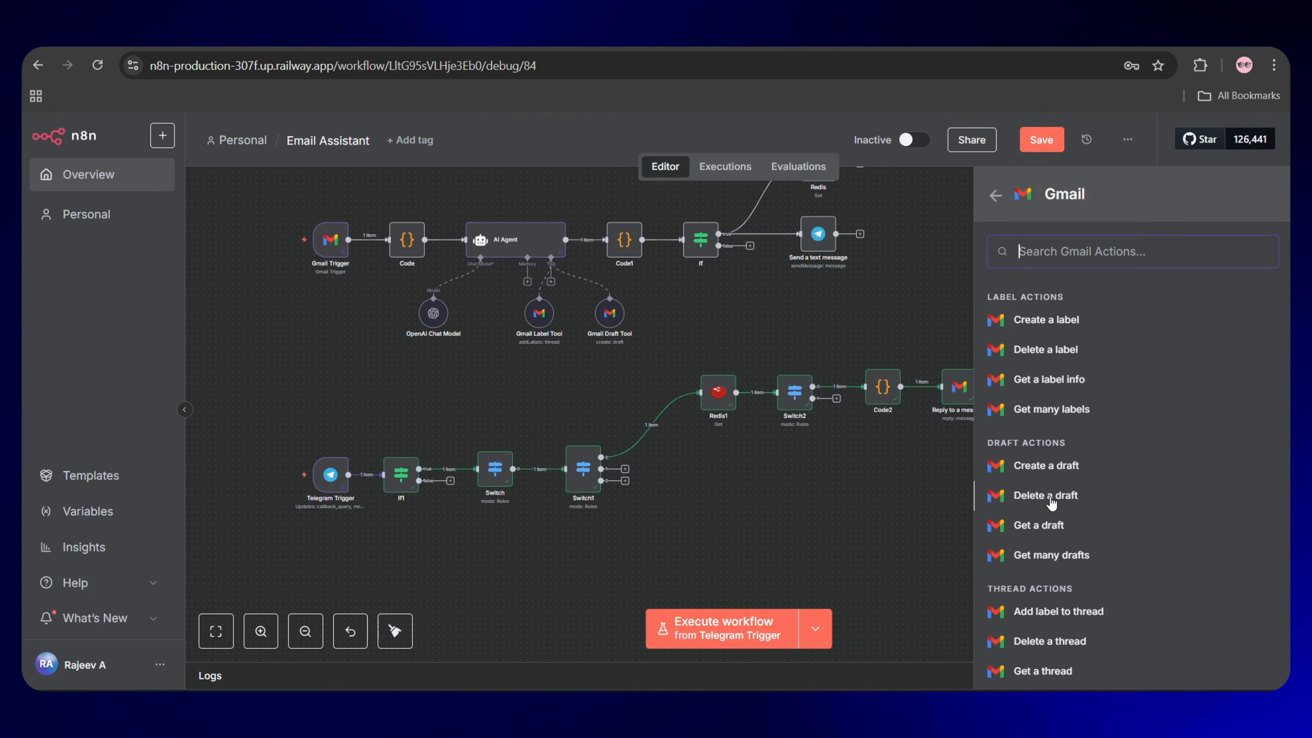
click(1045, 495)
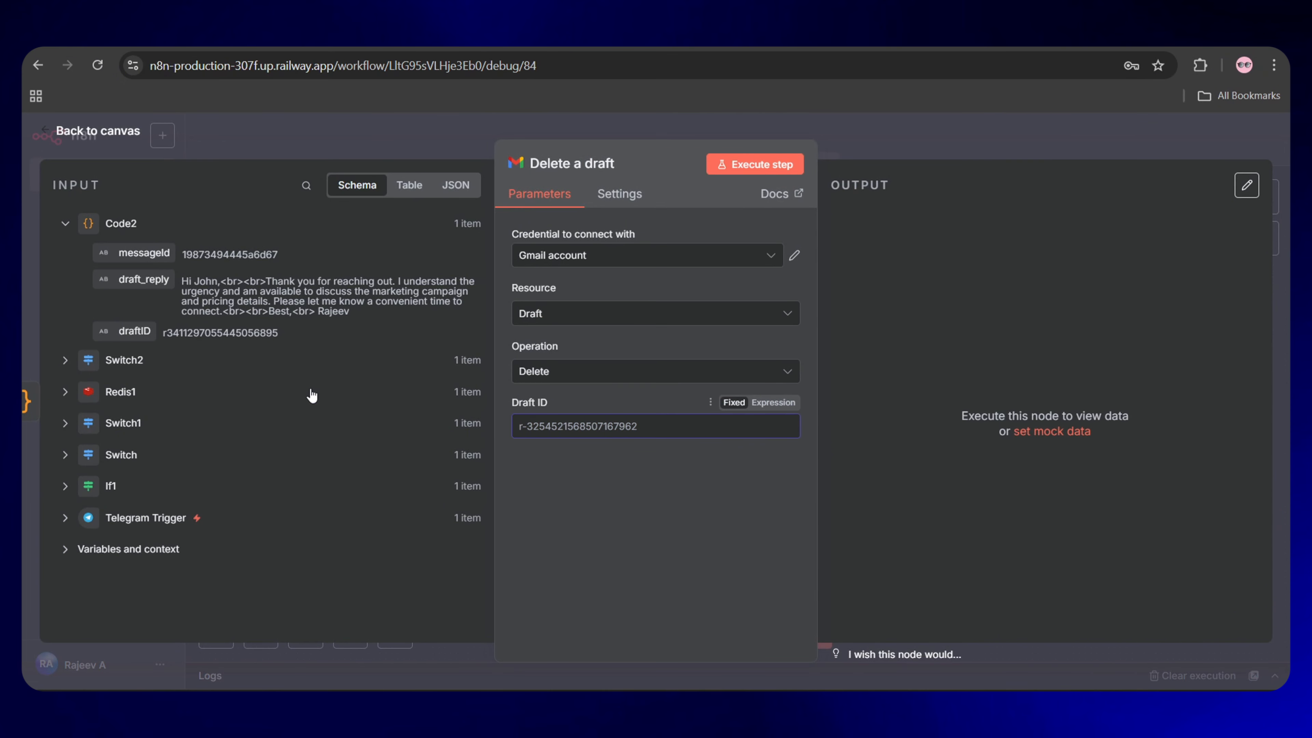
- Map the Draft ID to Code2's draftID, execute the draft deletion, and reload the email thread in Gmail to check it
drag(132, 331, 522, 426)
click(750, 159)
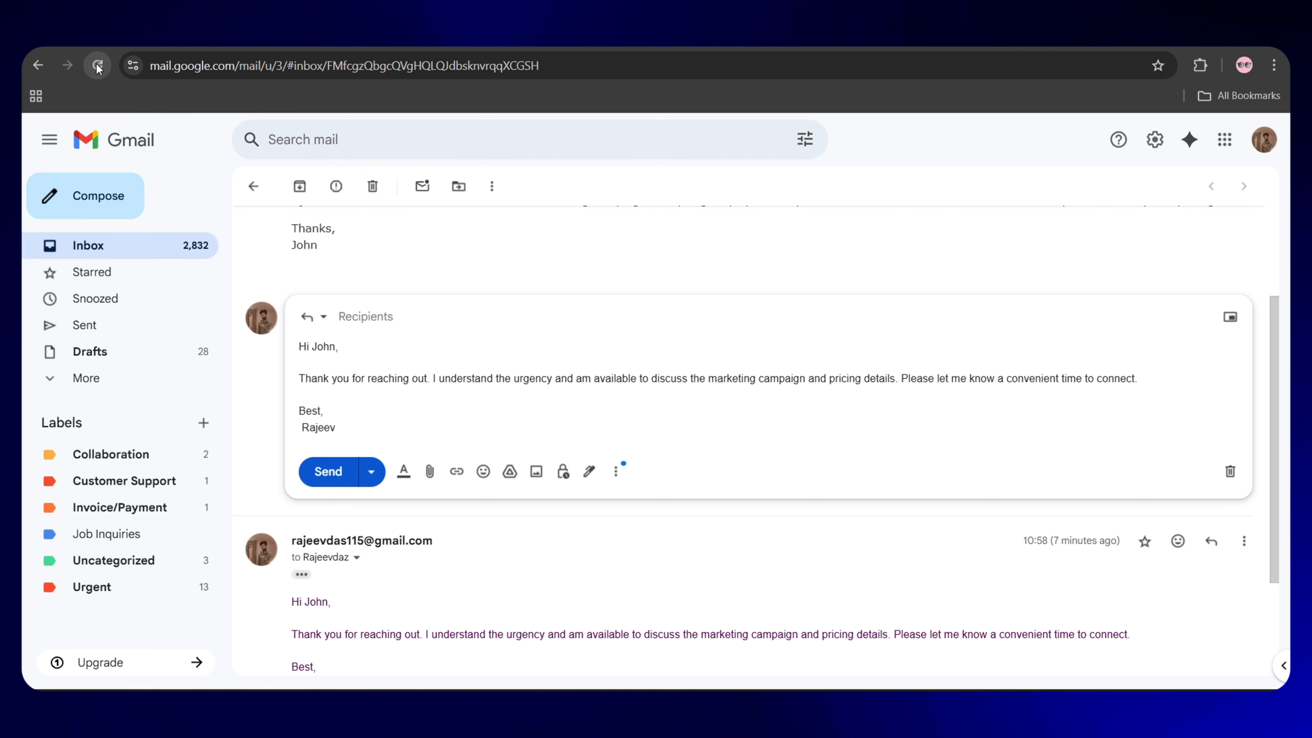
click(98, 65)
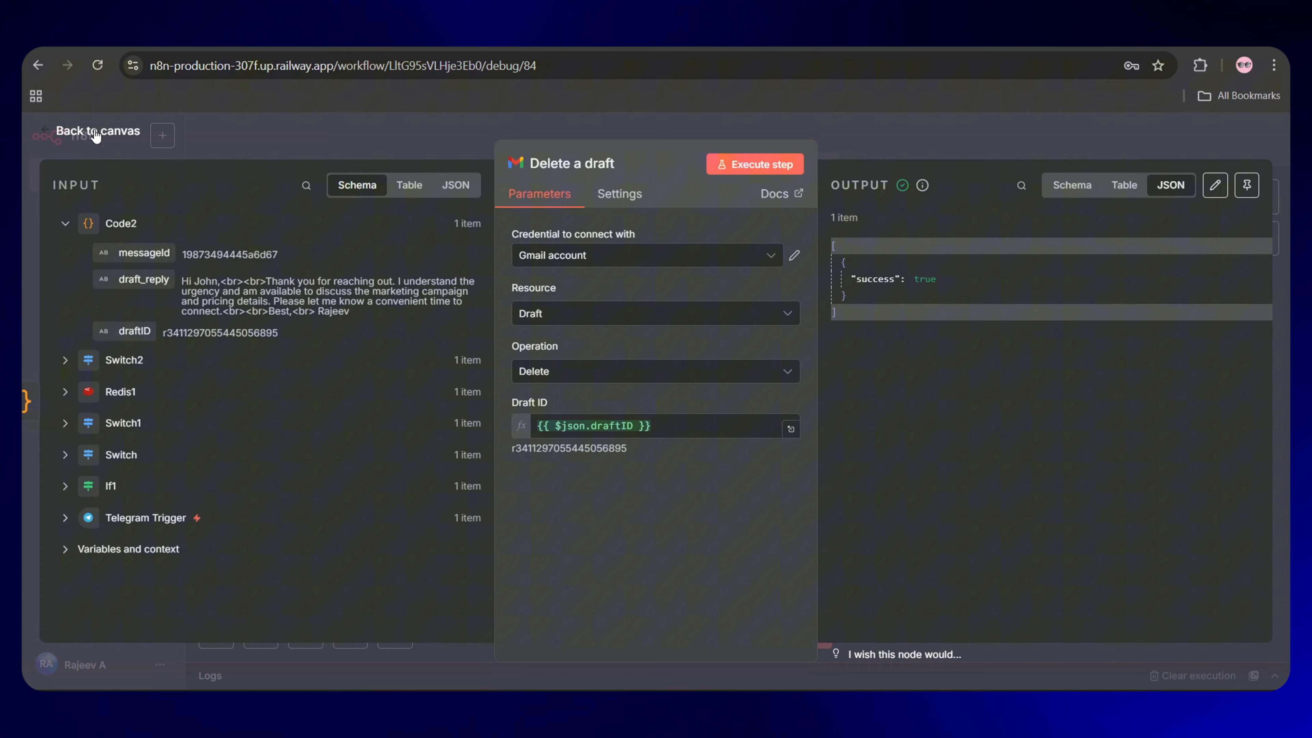
click(97, 129)
- Review the reply branch, the approval message in the Quick Mail Bot chat, and the Draft_Details routing rules in Switch2
scroll(1012, 323, down, 2)
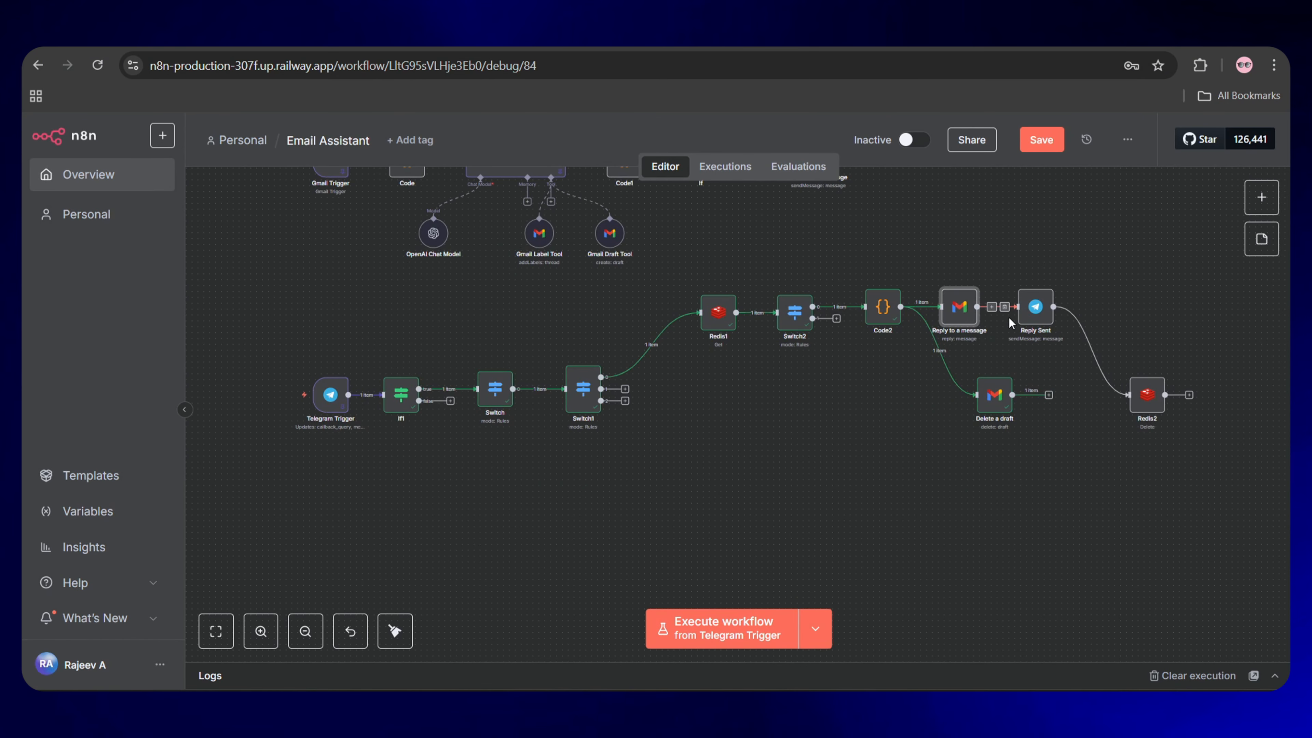
click(1035, 321)
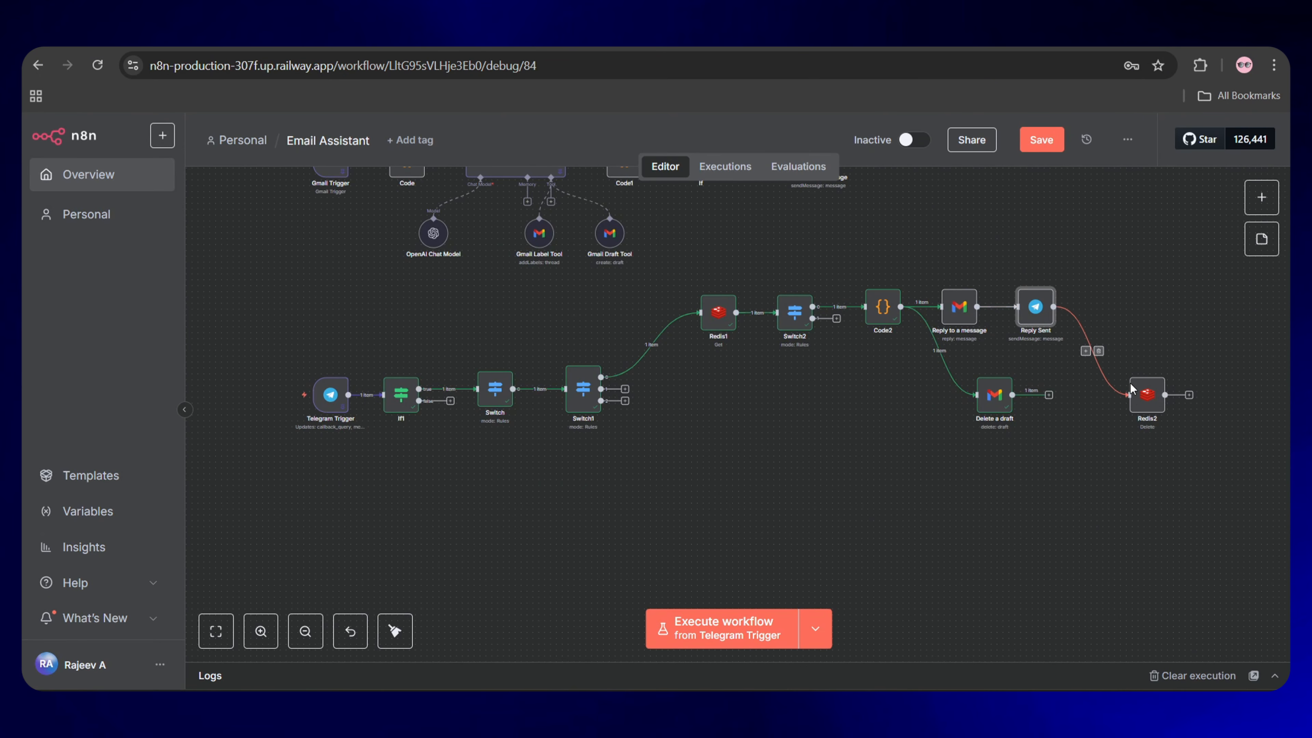
click(1145, 403)
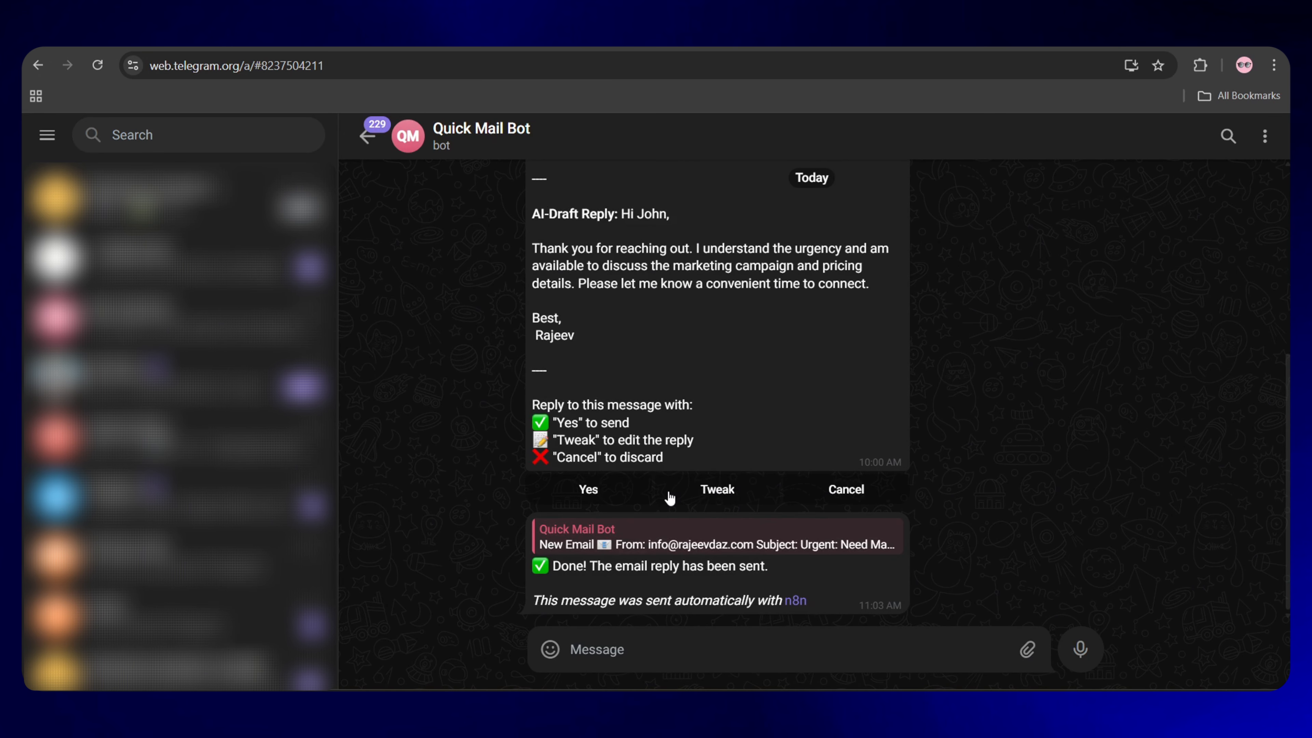
click(424, 36)
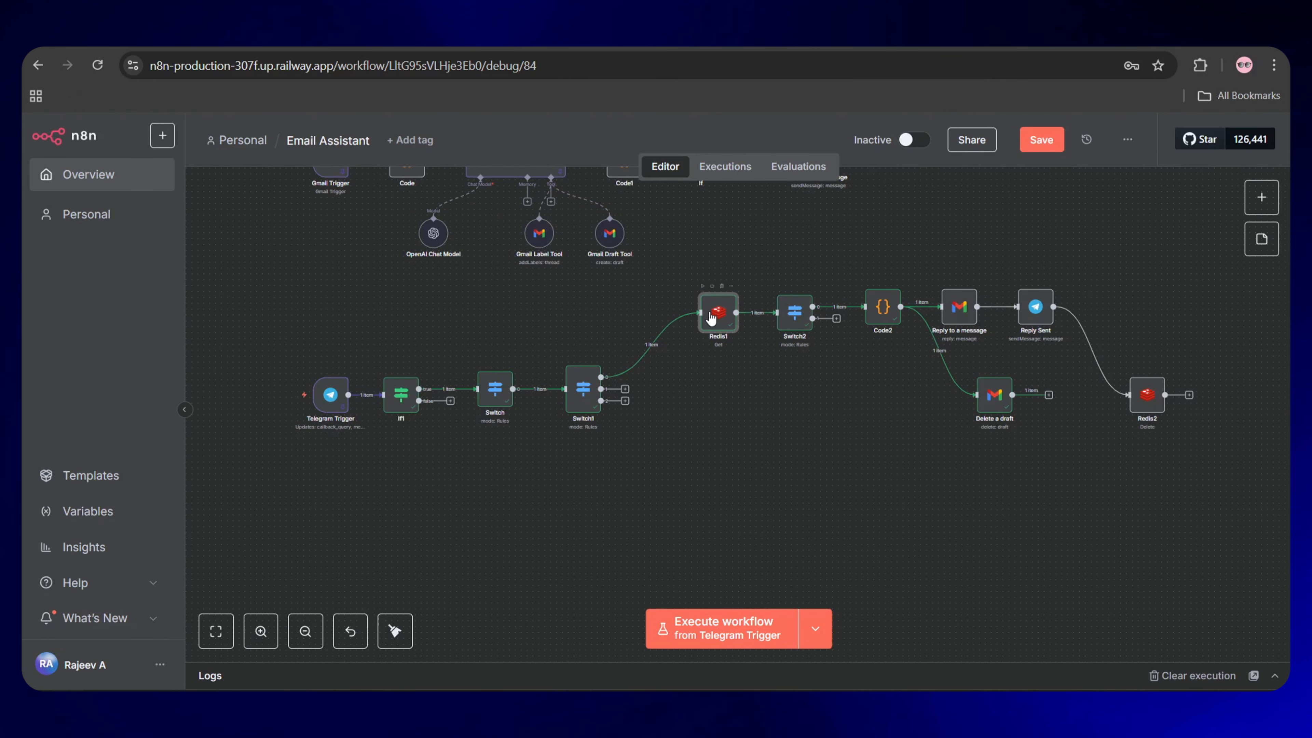
double_click(792, 316)
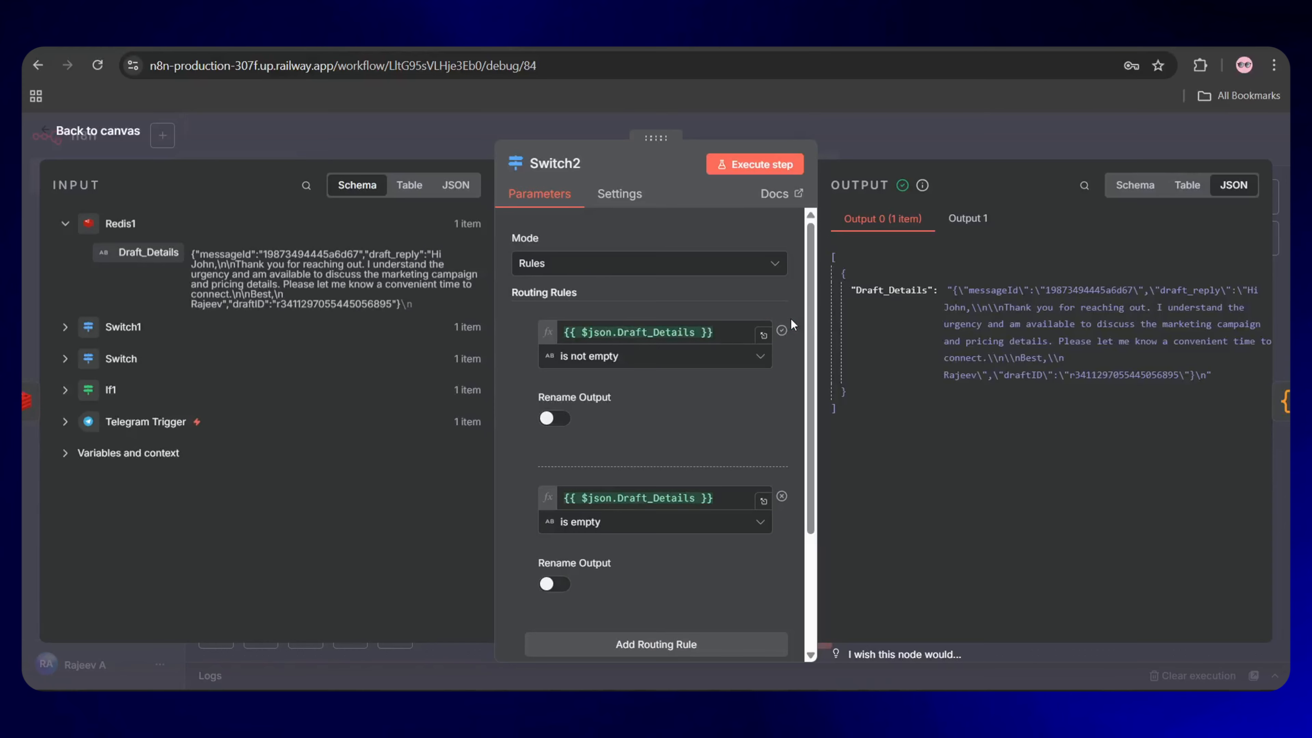
click(643, 524)
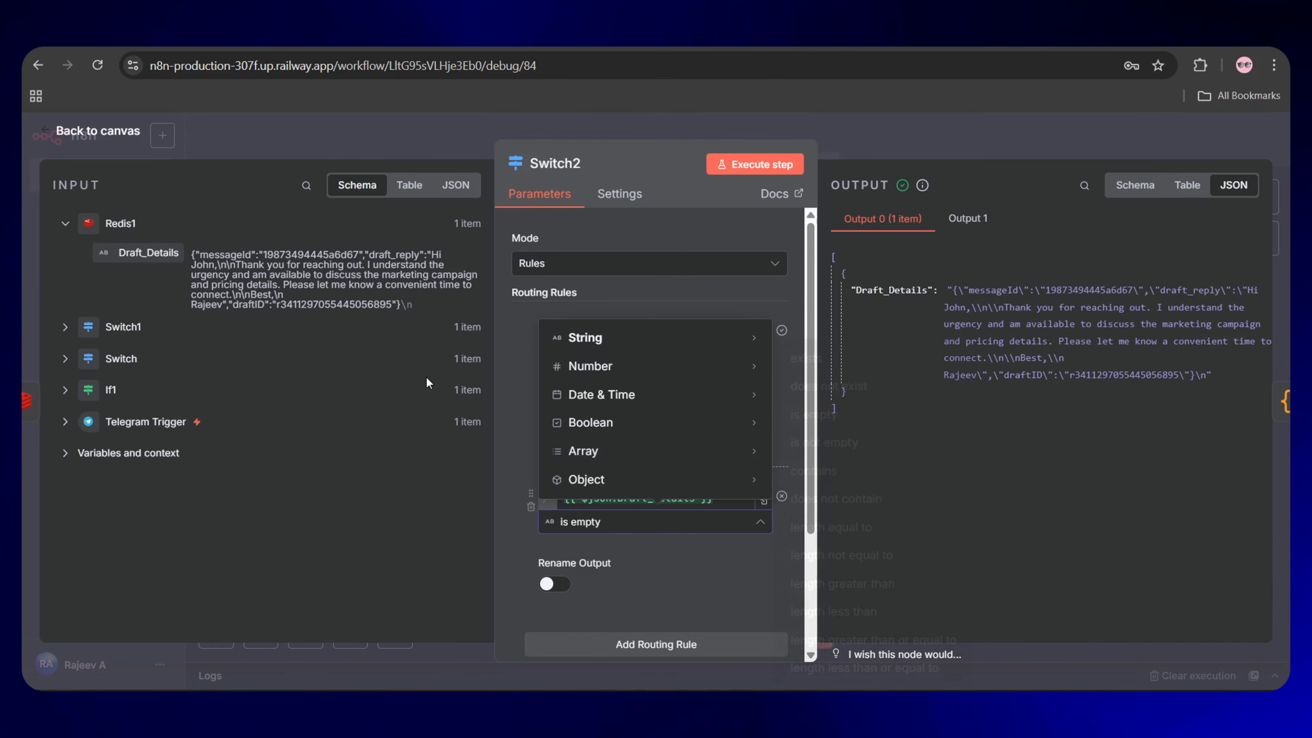
click(98, 131)
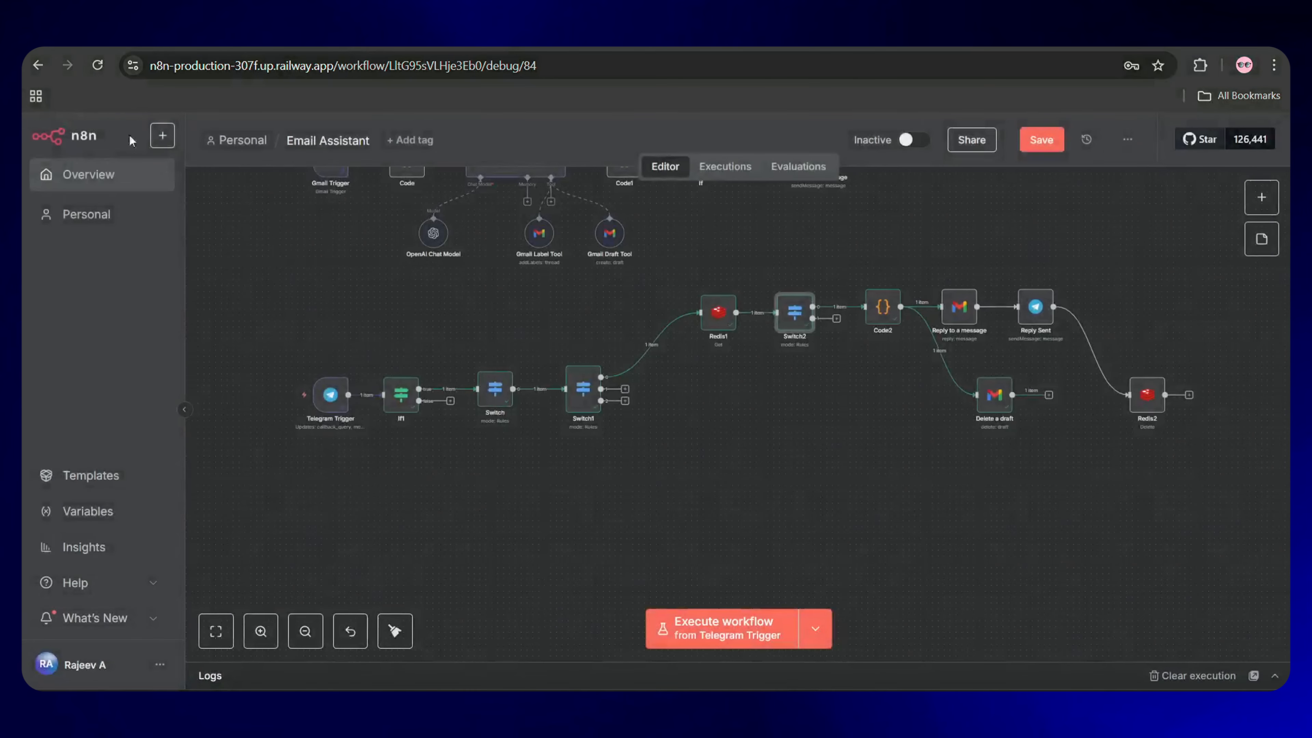
- Add a Telegram Send a text message node to Switch2's second output, the "is empty" branch
click(837, 319)
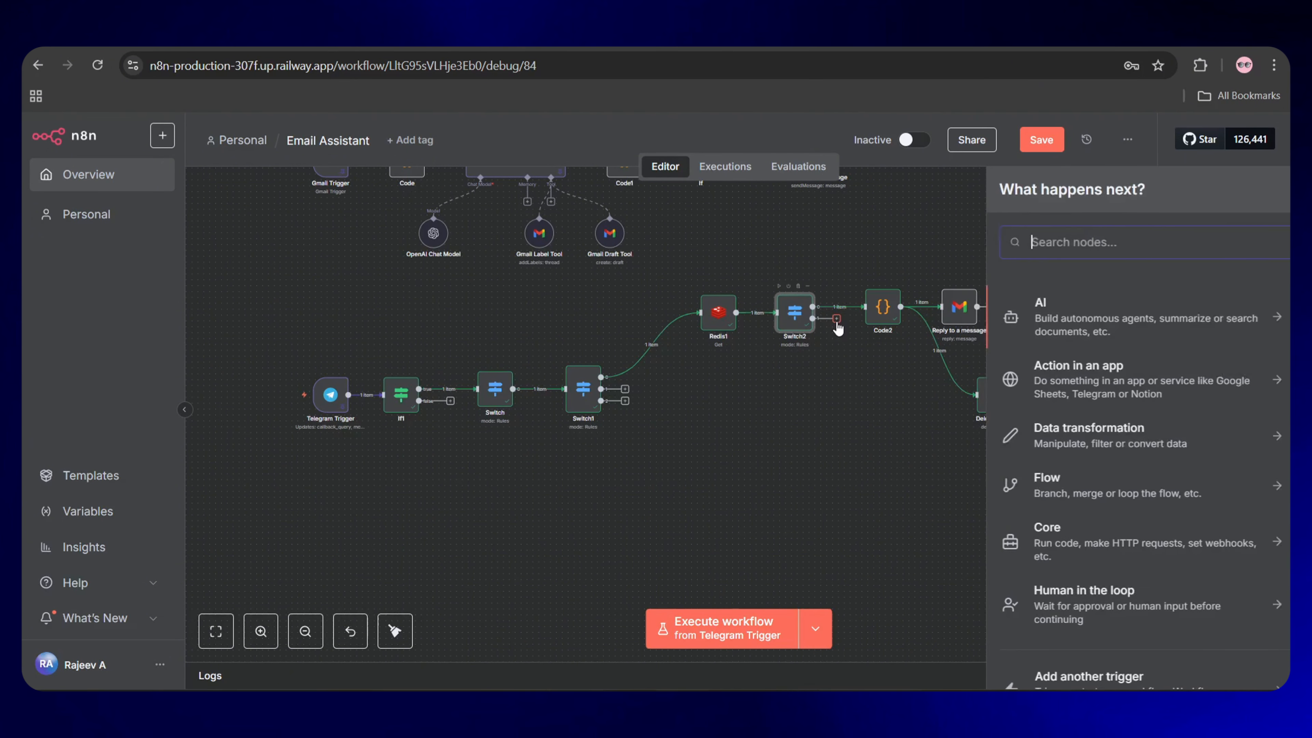
text(teleg)
click(1048, 310)
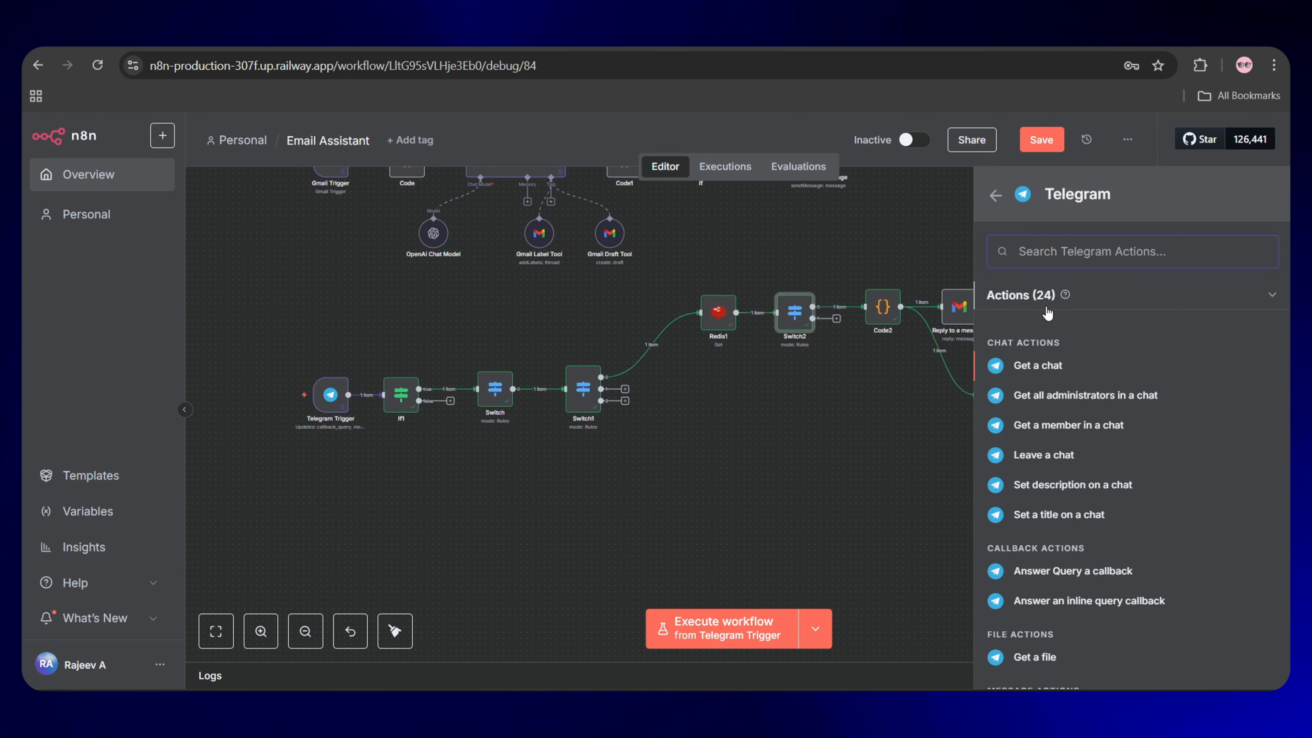
scroll(1066, 518, down, 10)
click(1062, 470)
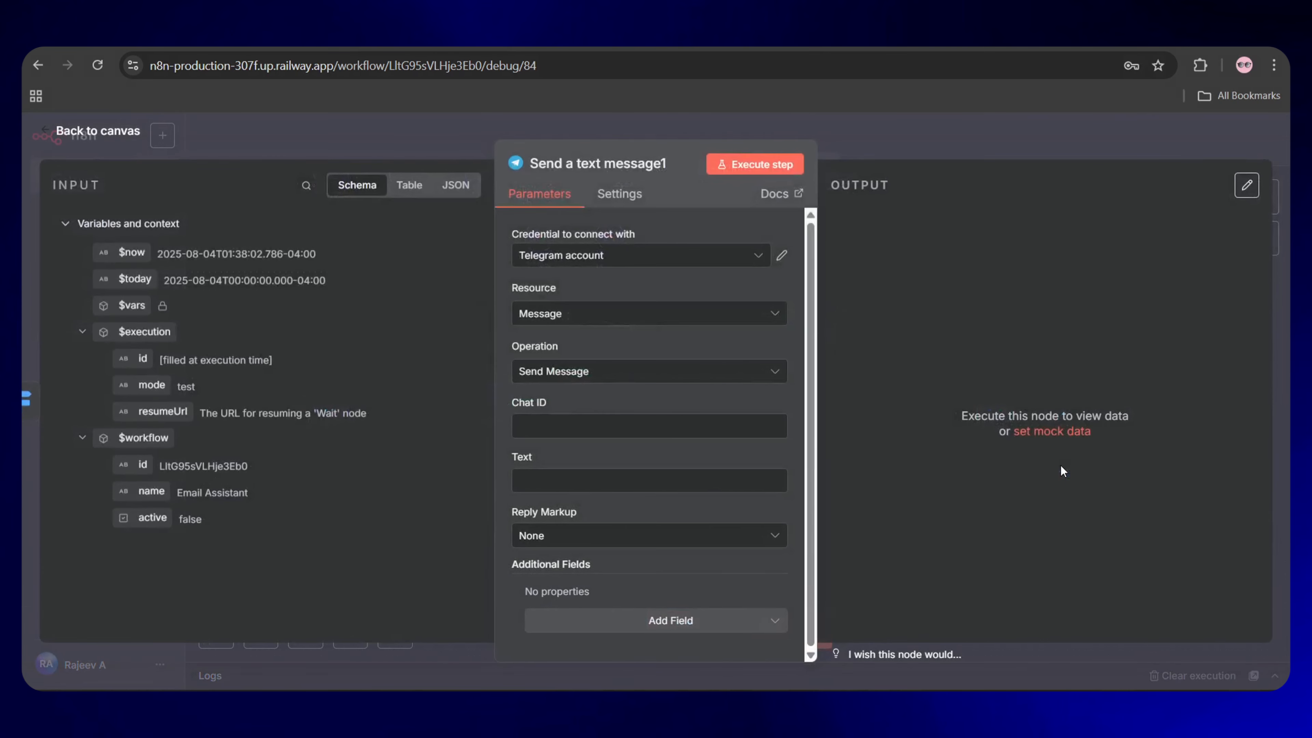
- Fill in the new Telegram node's Chat ID with the sender id from the Telegram Trigger's callback query
click(534, 427)
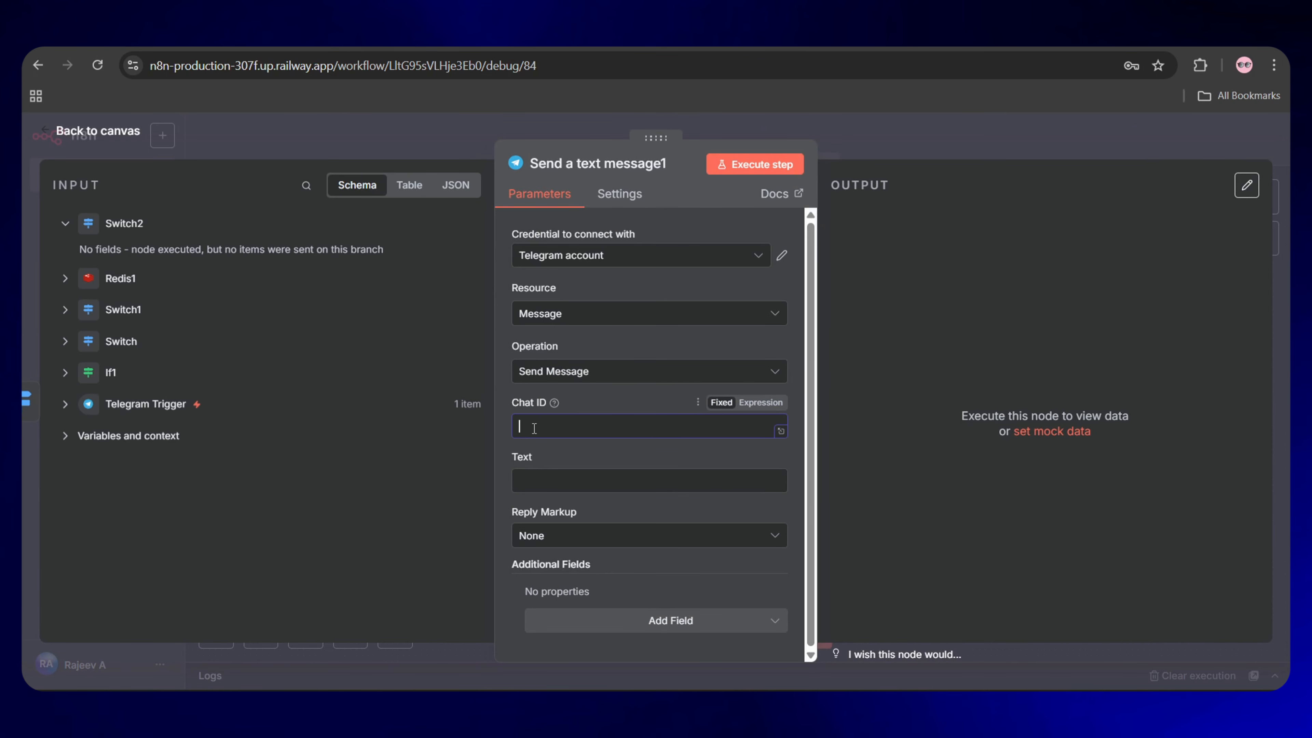
click(65, 404)
key(ctrl+c)
click(524, 427)
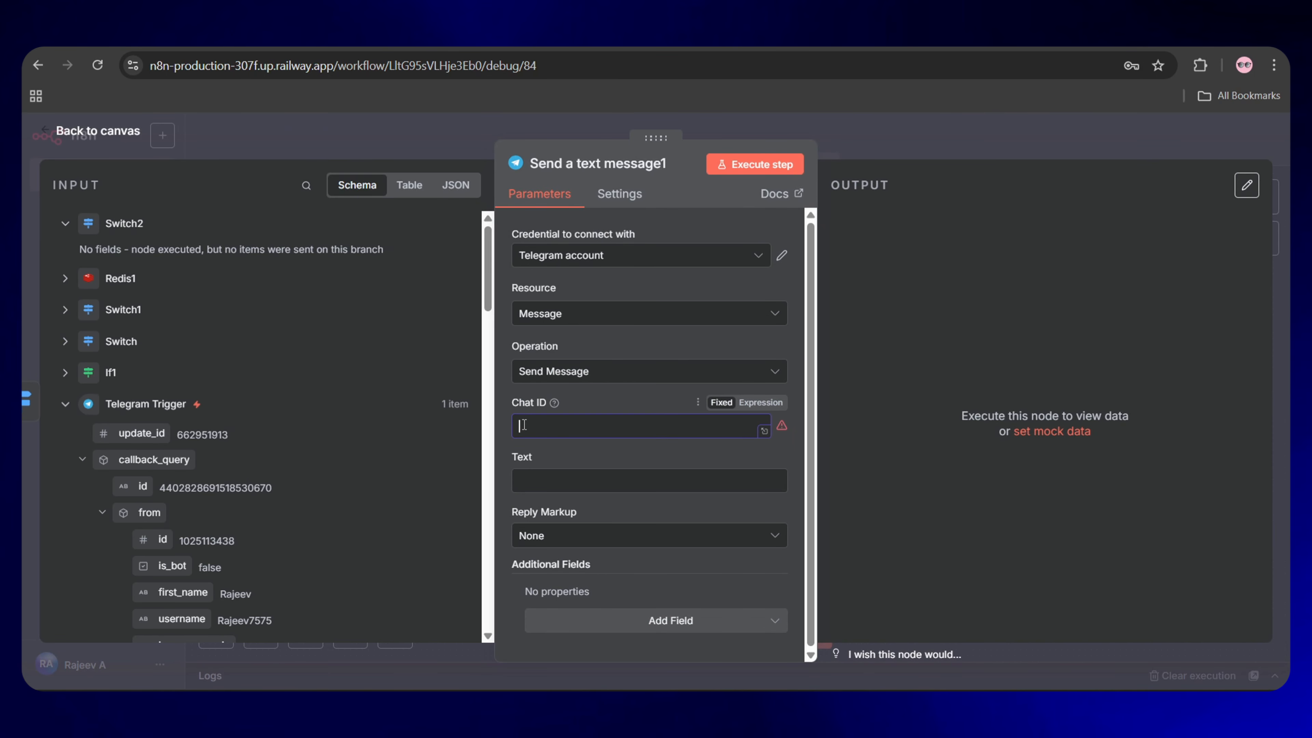
key(ctrl+v)
- Write a message text stating that the reply for this Email was already sent or cancelled earlier
click(529, 480)
text(The reply for this Email was )
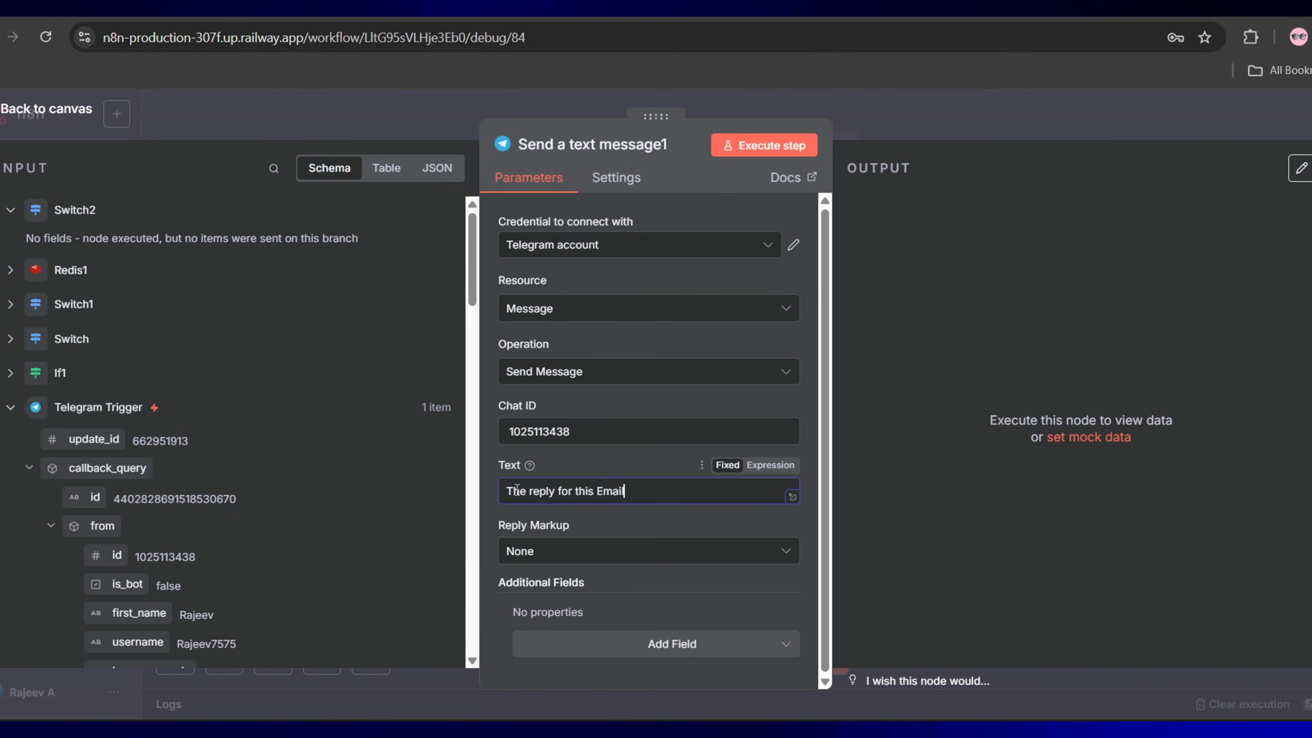
text(already sent or cancelled earl)
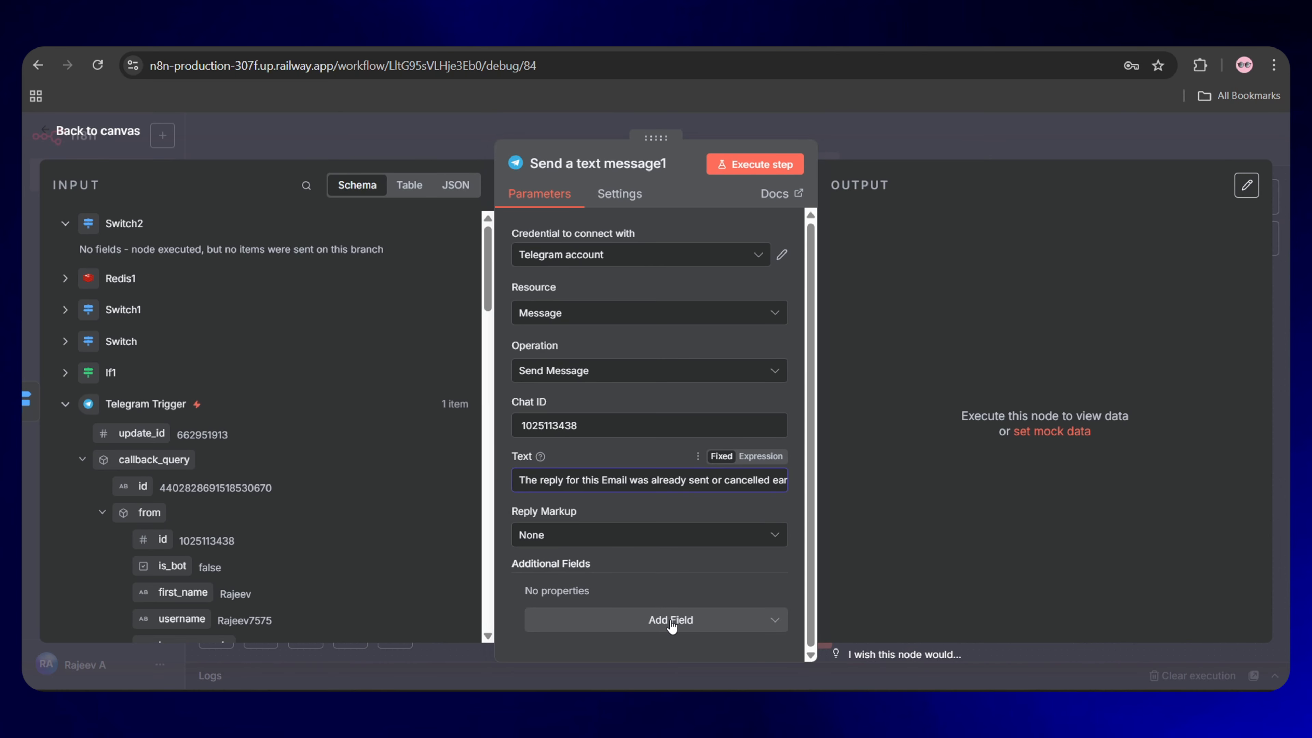
- Add a Reply To Message ID field mapped to the message_id of the Telegram Trigger's callback query message
click(671, 645)
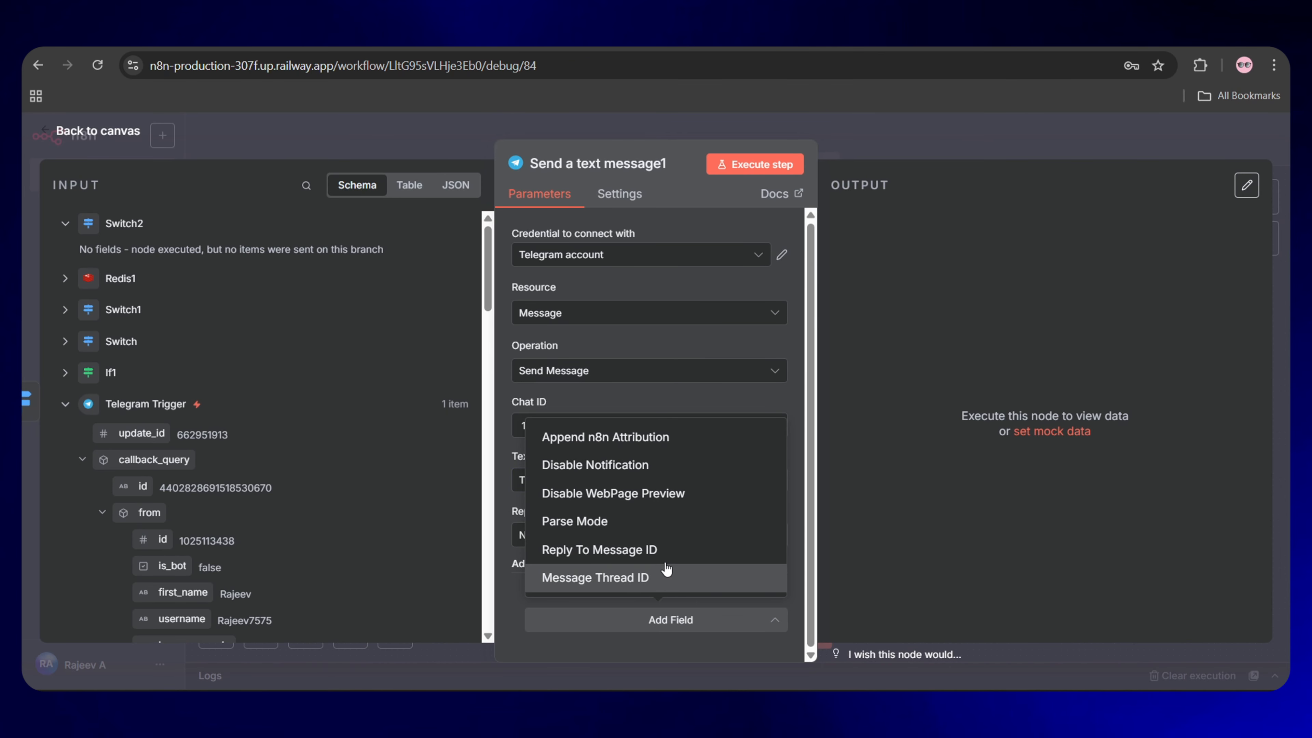
click(630, 553)
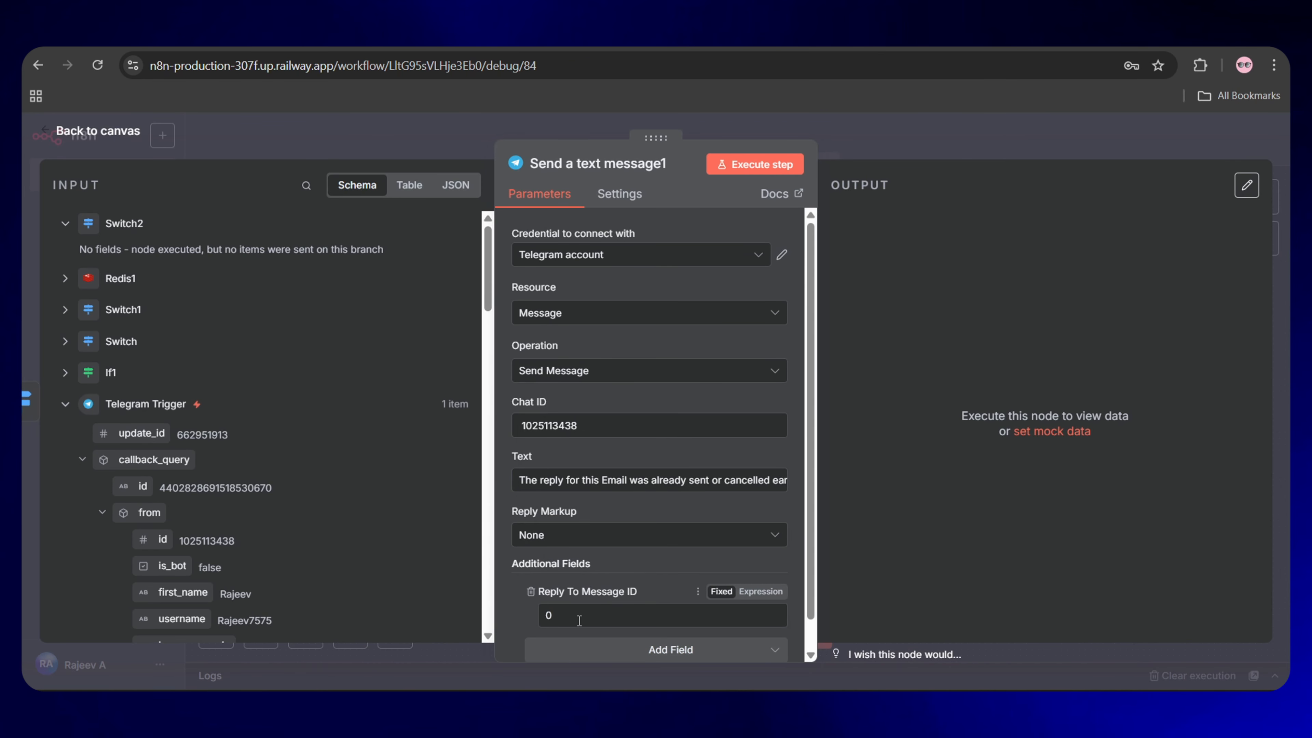
scroll(265, 537, down, 6)
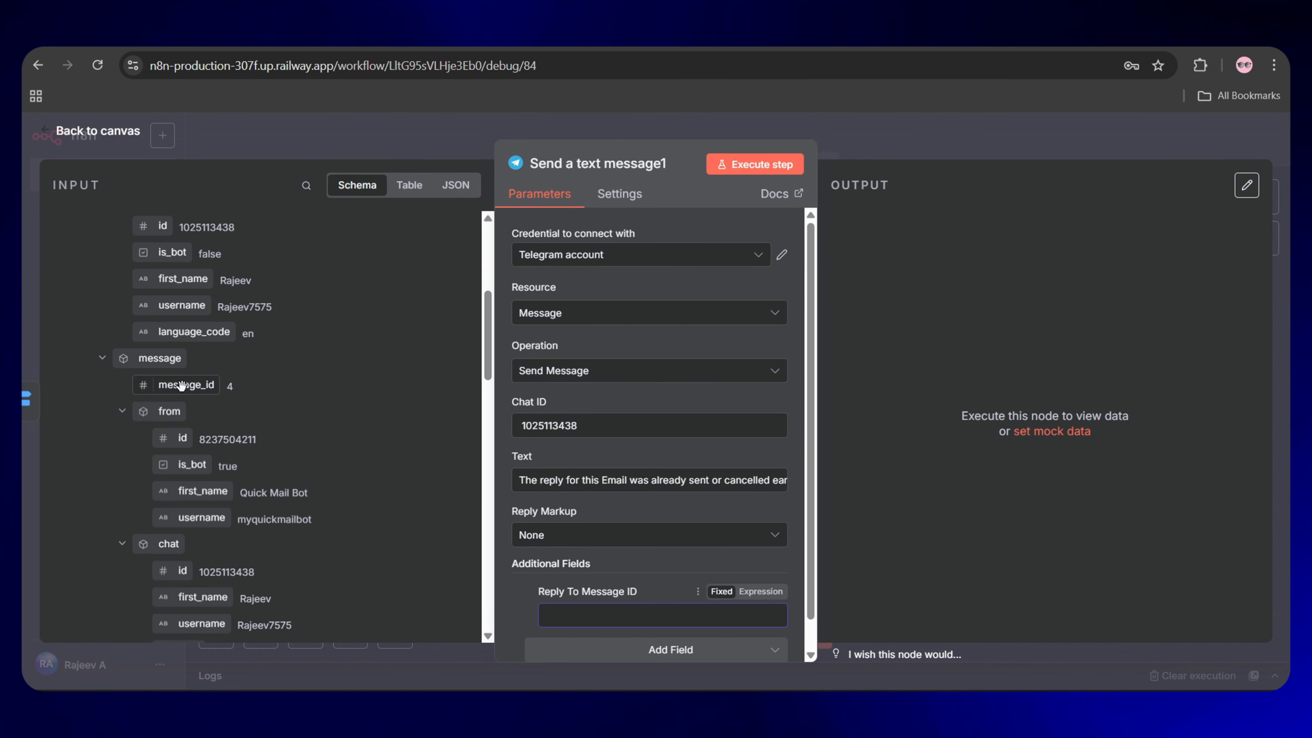
drag(183, 384, 595, 615)
- Add the Append n8n Attribution field to the Telegram message node and turn it off
click(671, 619)
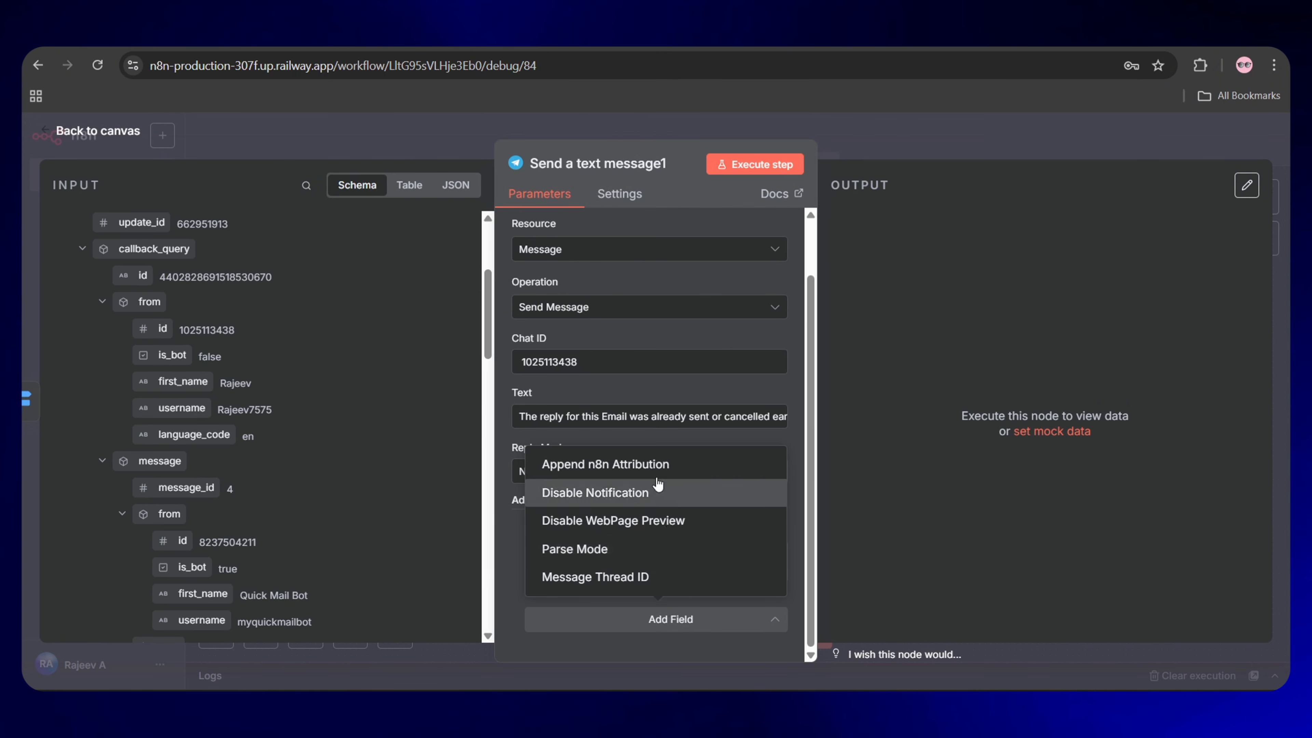
click(635, 470)
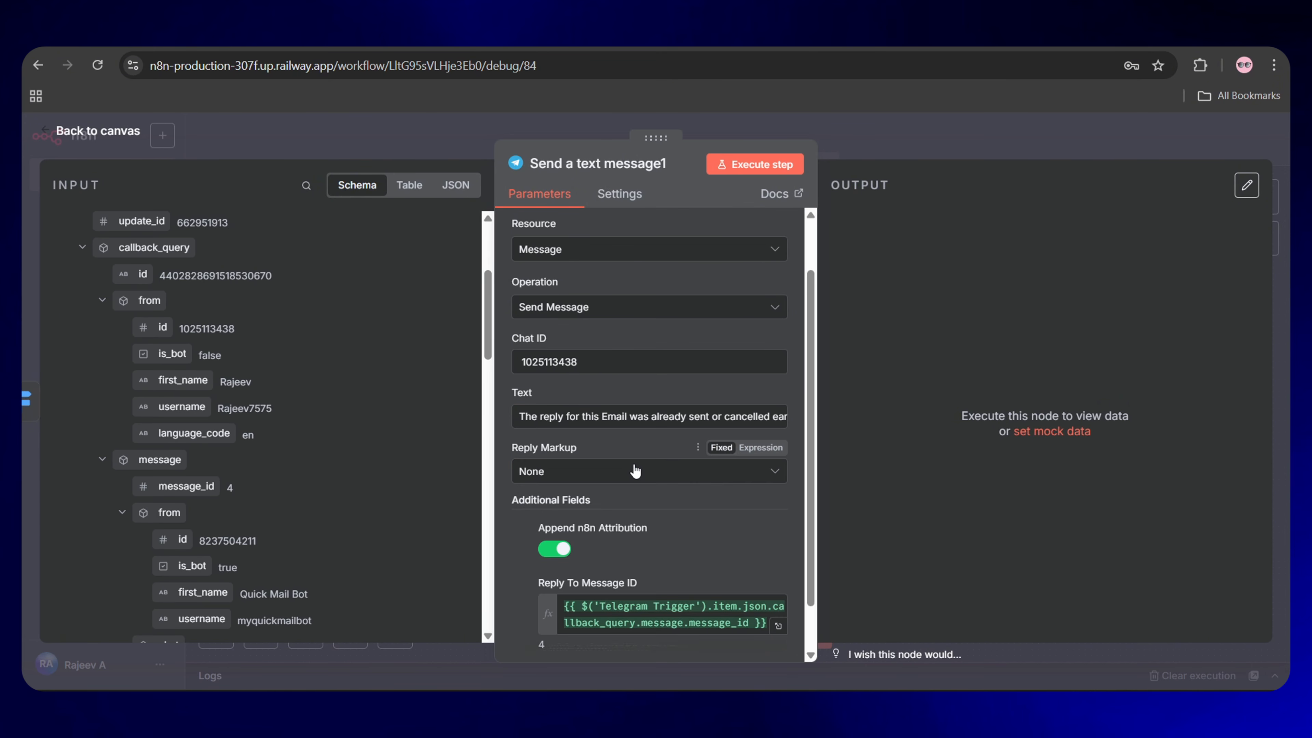
click(558, 551)
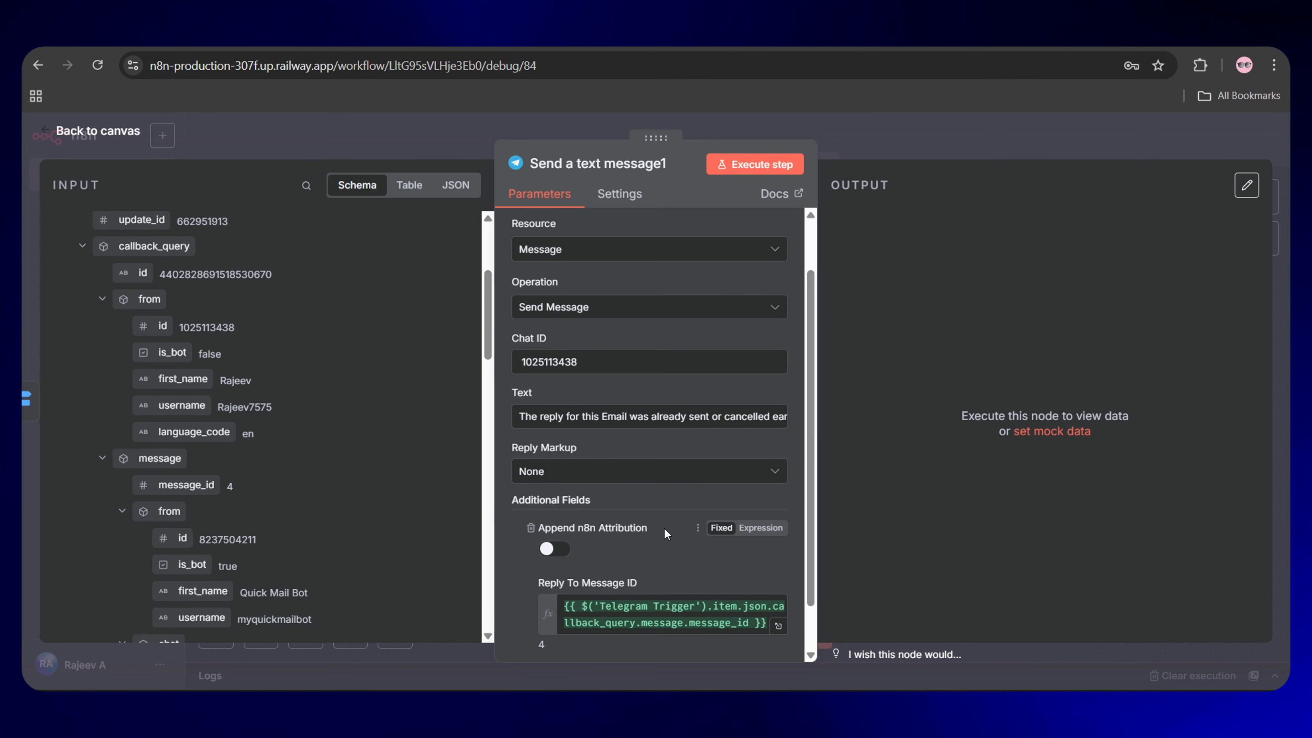
- Rename the Telegram message node as "Already took an Action" and return to the canvas
click(587, 162)
text(Already took an Action)
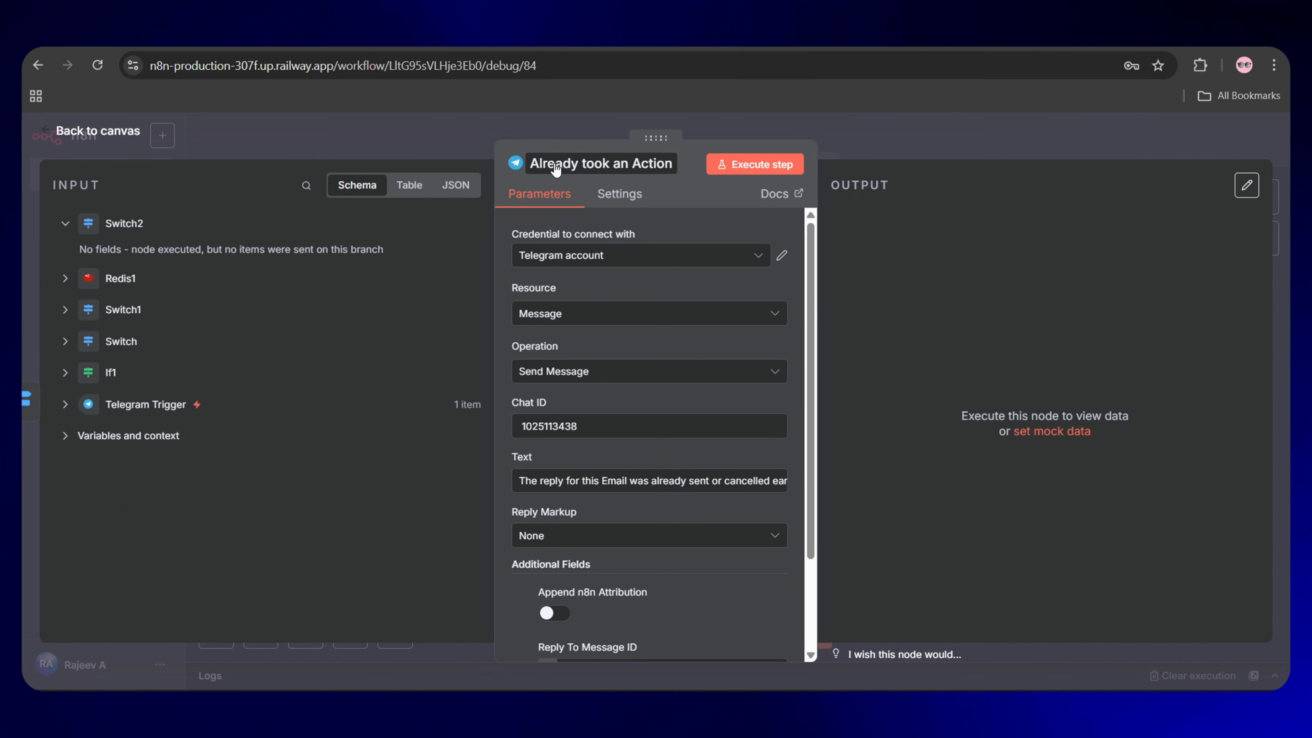
key(Return)
click(112, 138)
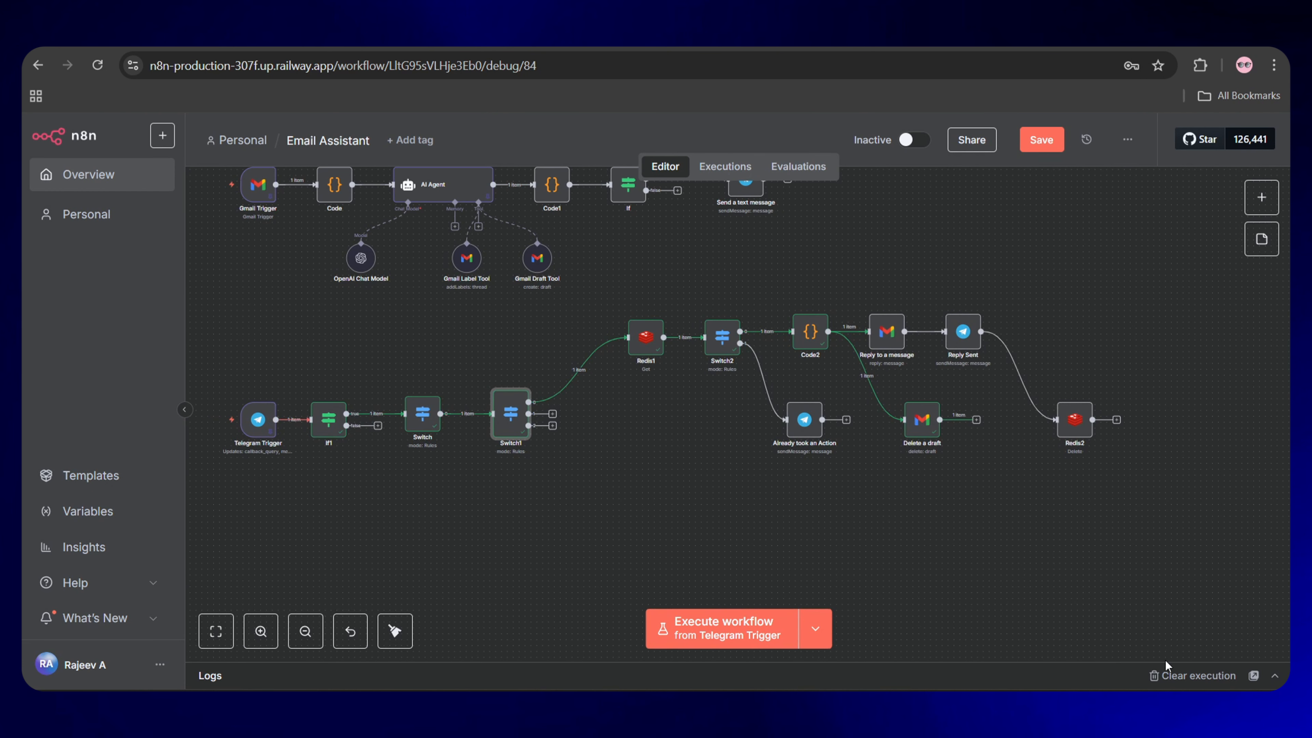
- Clear the previous execution data and unpin the Telegram Trigger's output
click(1157, 675)
scroll(264, 382, down, 1)
right_click(271, 375)
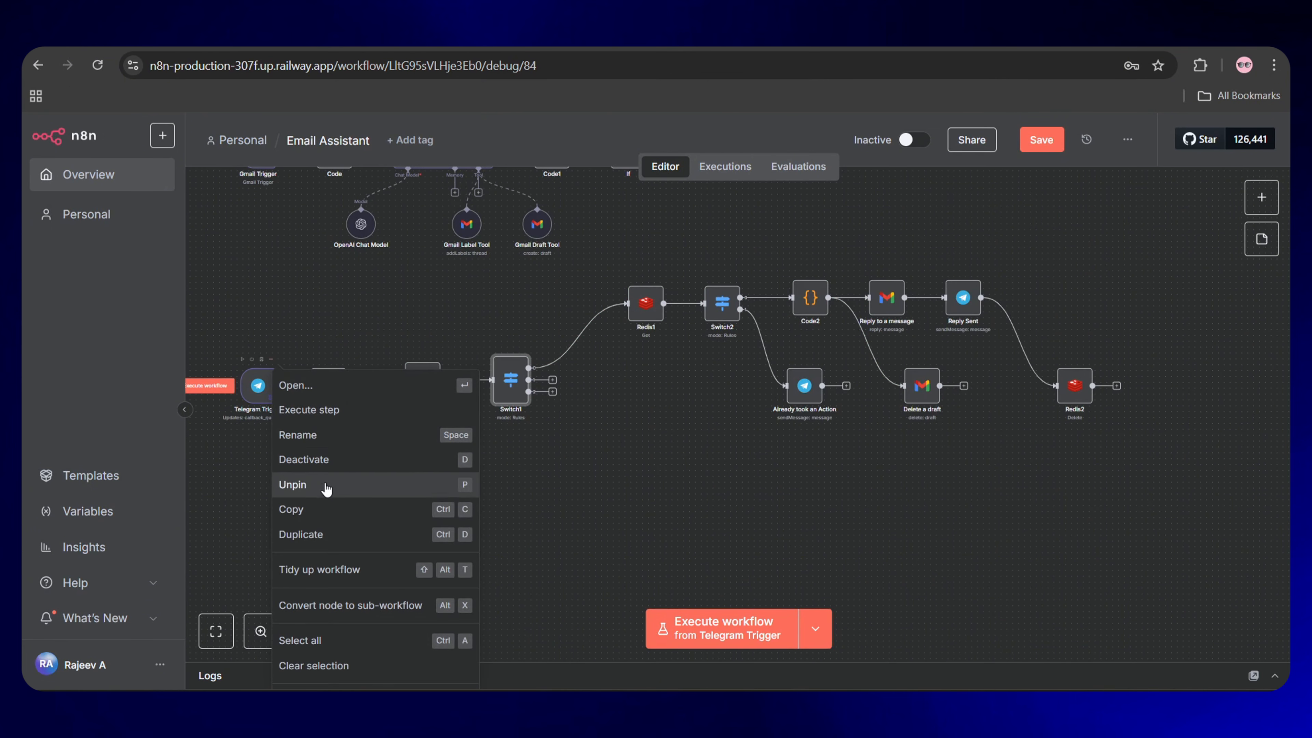
click(326, 489)
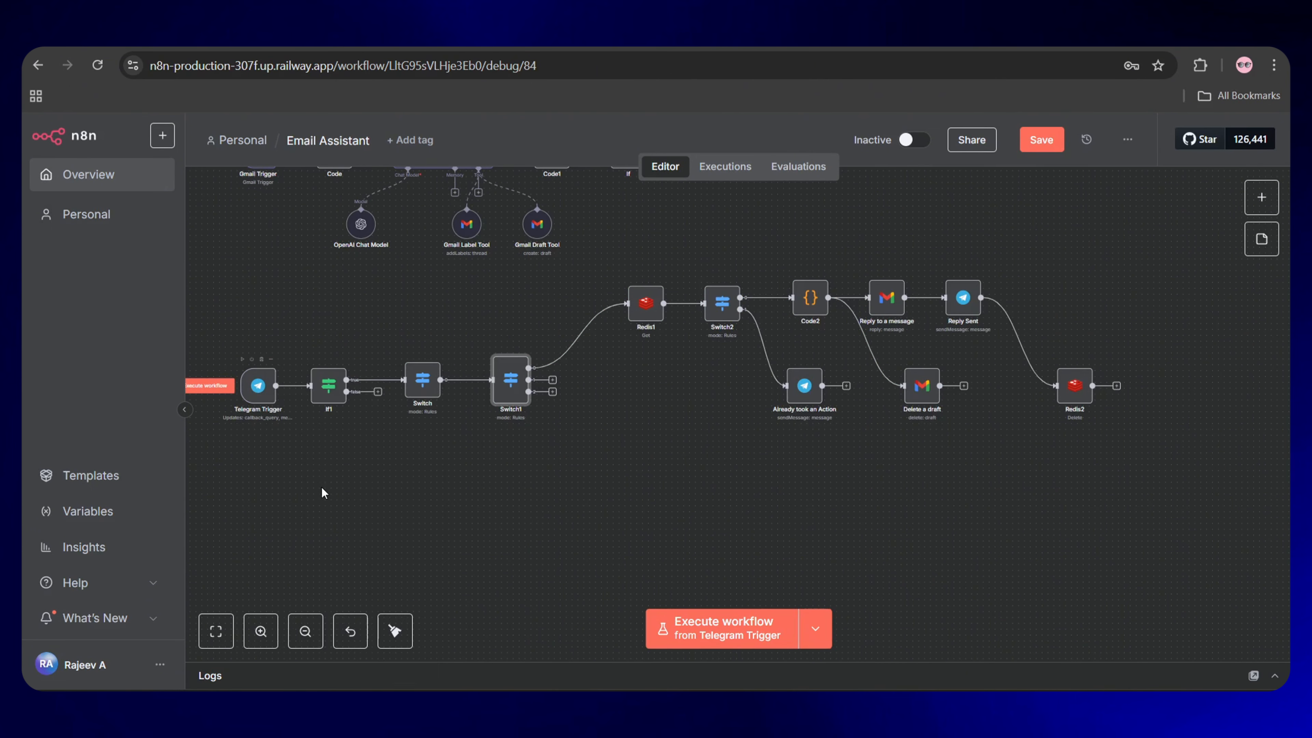
- Execute the Telegram Trigger, answer Cancel on the approval message in the Quick Mail Bot chat, and check the returned callback data
double_click(258, 389)
click(191, 392)
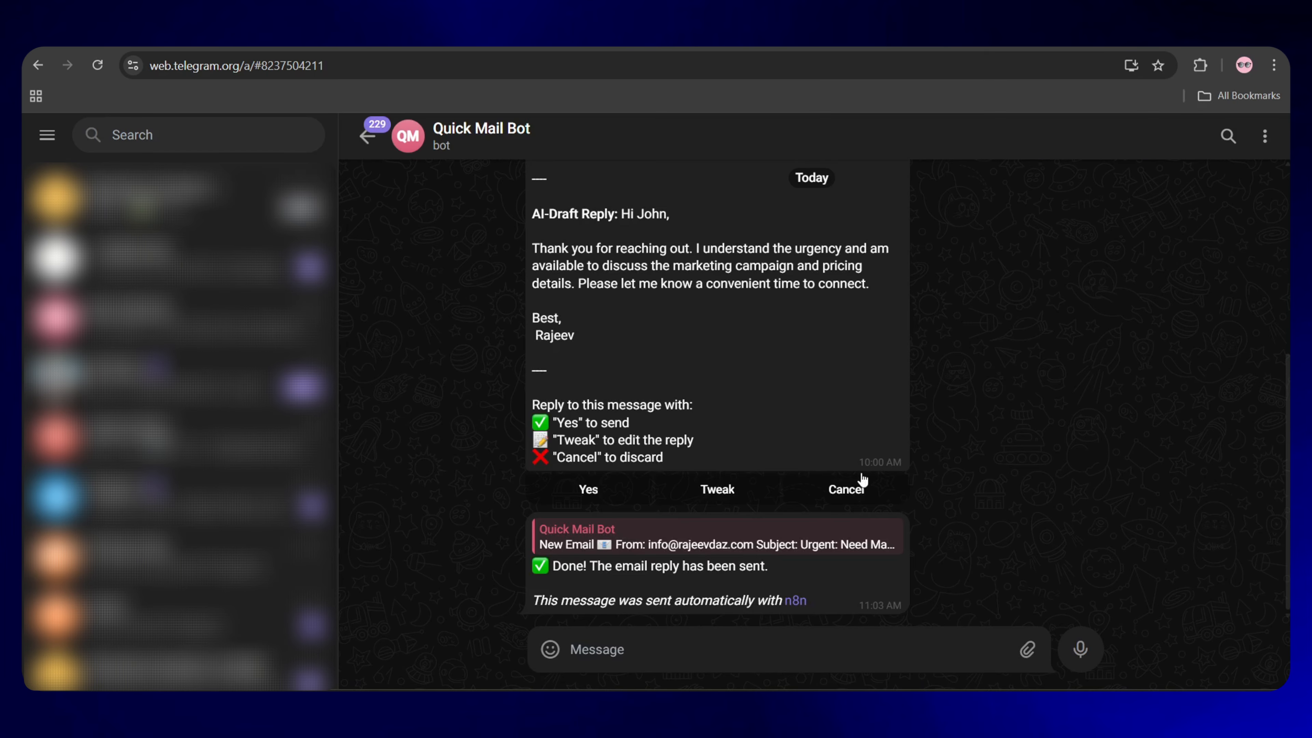
click(840, 491)
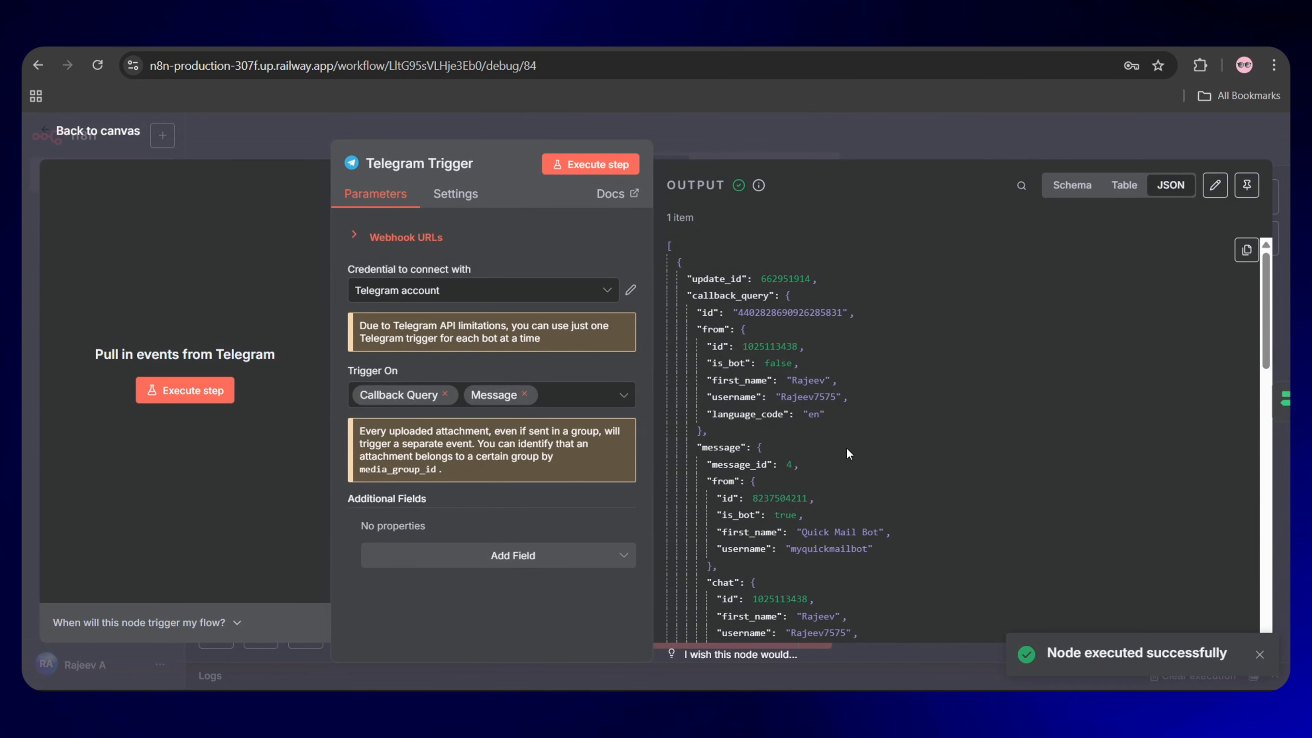
scroll(846, 449, down, 15)
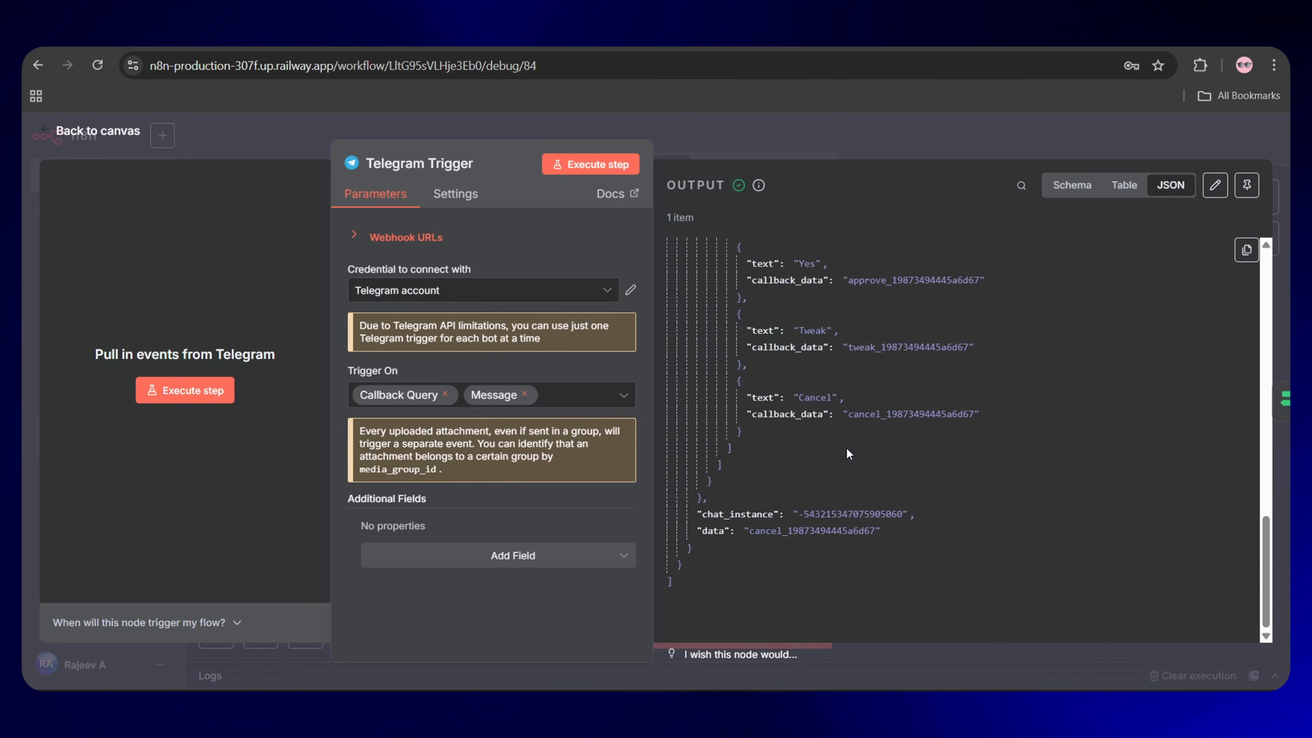
drag(751, 533, 877, 533)
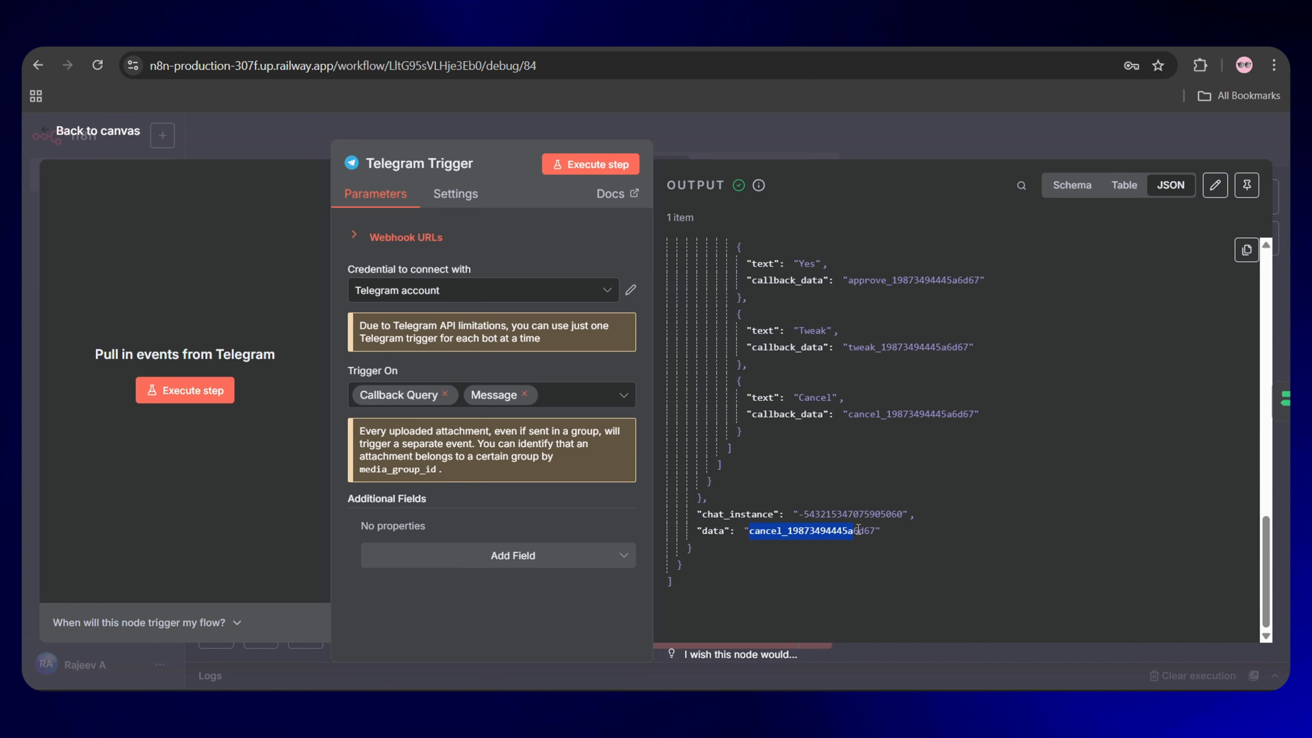
- Pin the Telegram Trigger's new output from the Cancel response
click(99, 131)
right_click(266, 378)
click(316, 485)
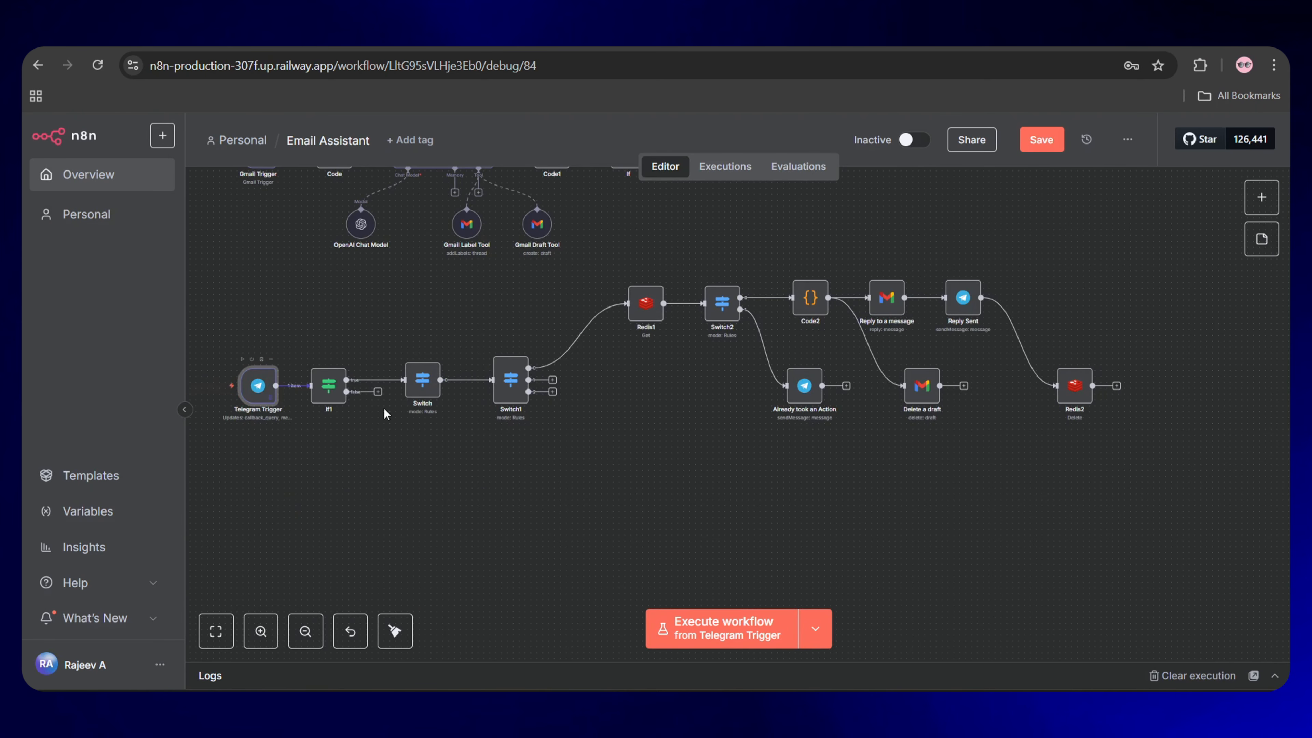
- Run the workflow up to Switch1 and check which output the cancel callback takes
click(495, 350)
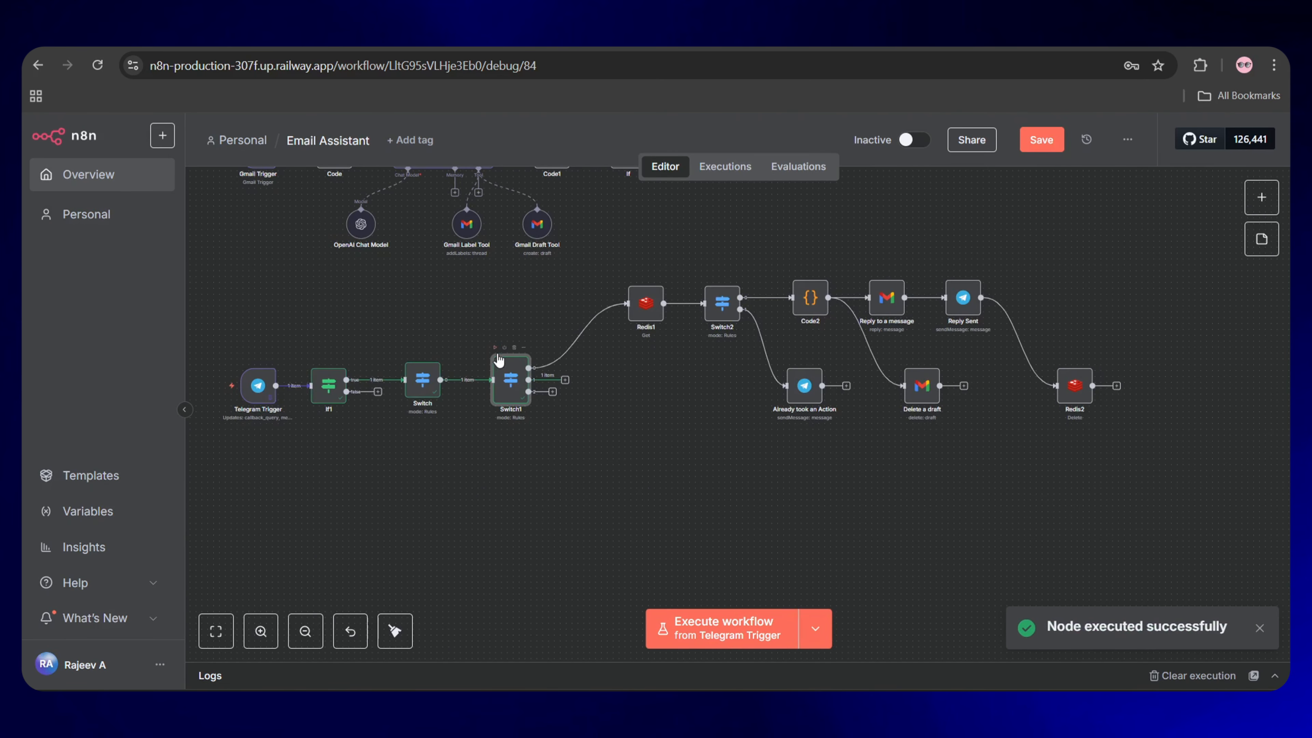
double_click(511, 385)
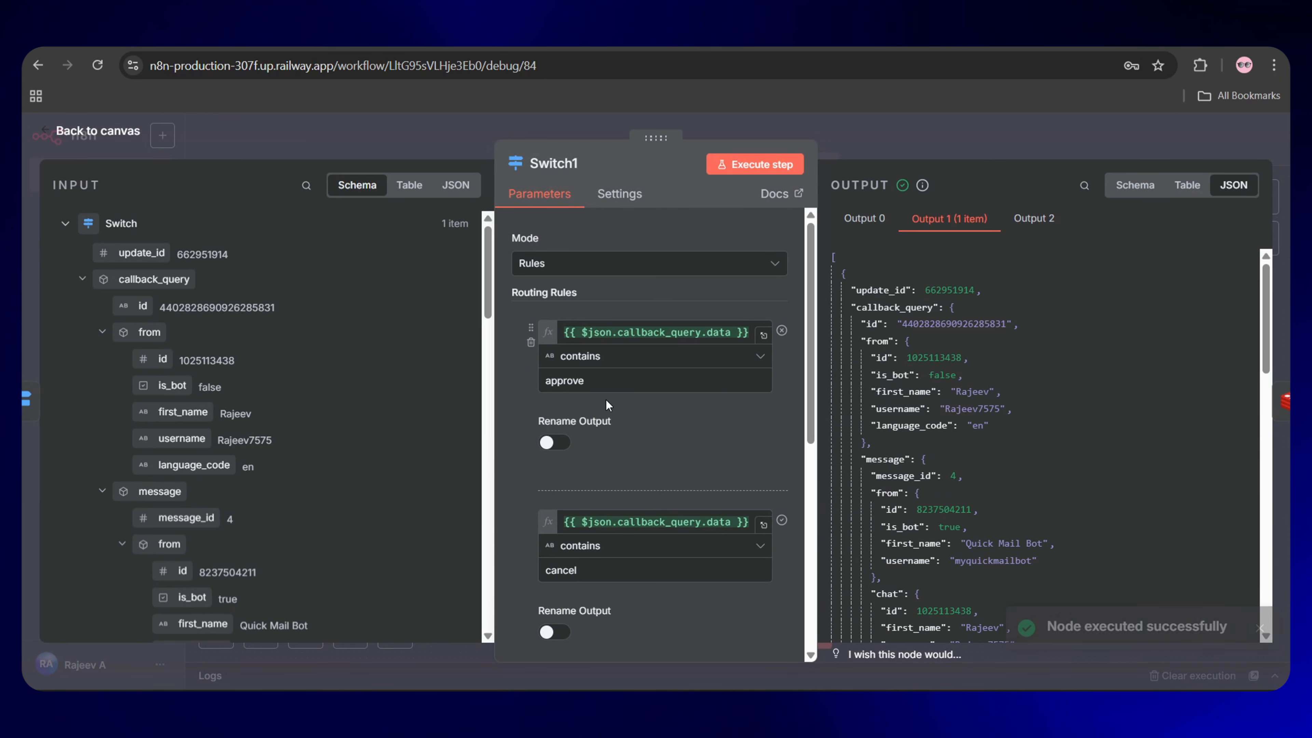
click(98, 131)
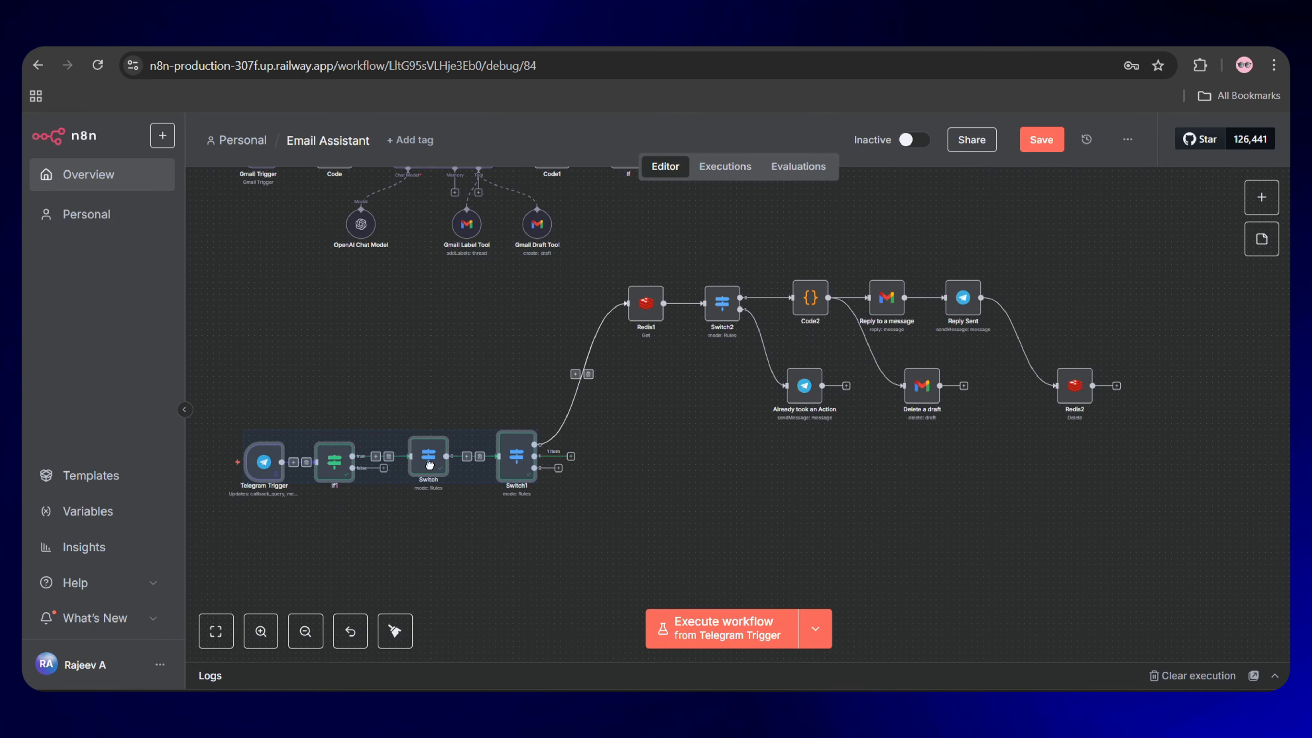
- Duplicate the connected Redis1 and Switch2 nodes, place the copies below, and link them to Switch1's second output, the cancel branch
scroll(630, 243, down, 2)
click(632, 245)
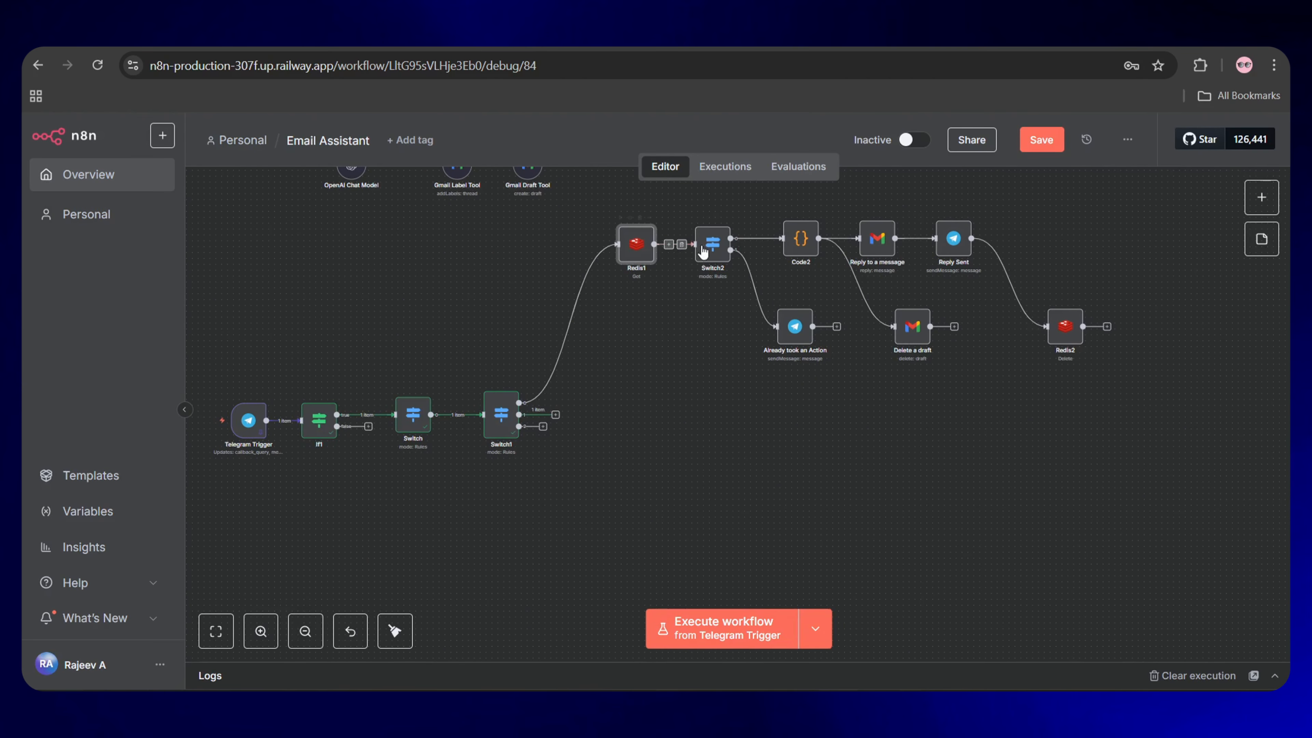
ctrl+click(717, 258)
key(ctrl+c)
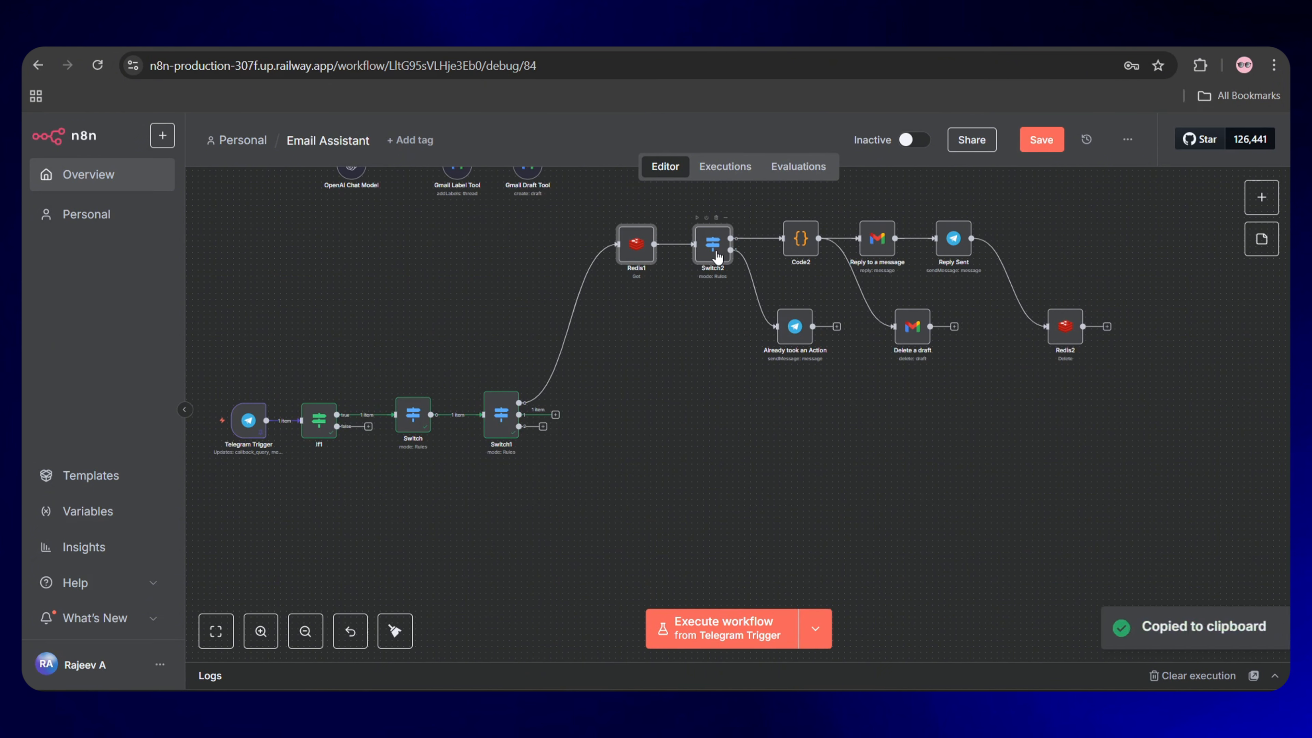
key(ctrl+v)
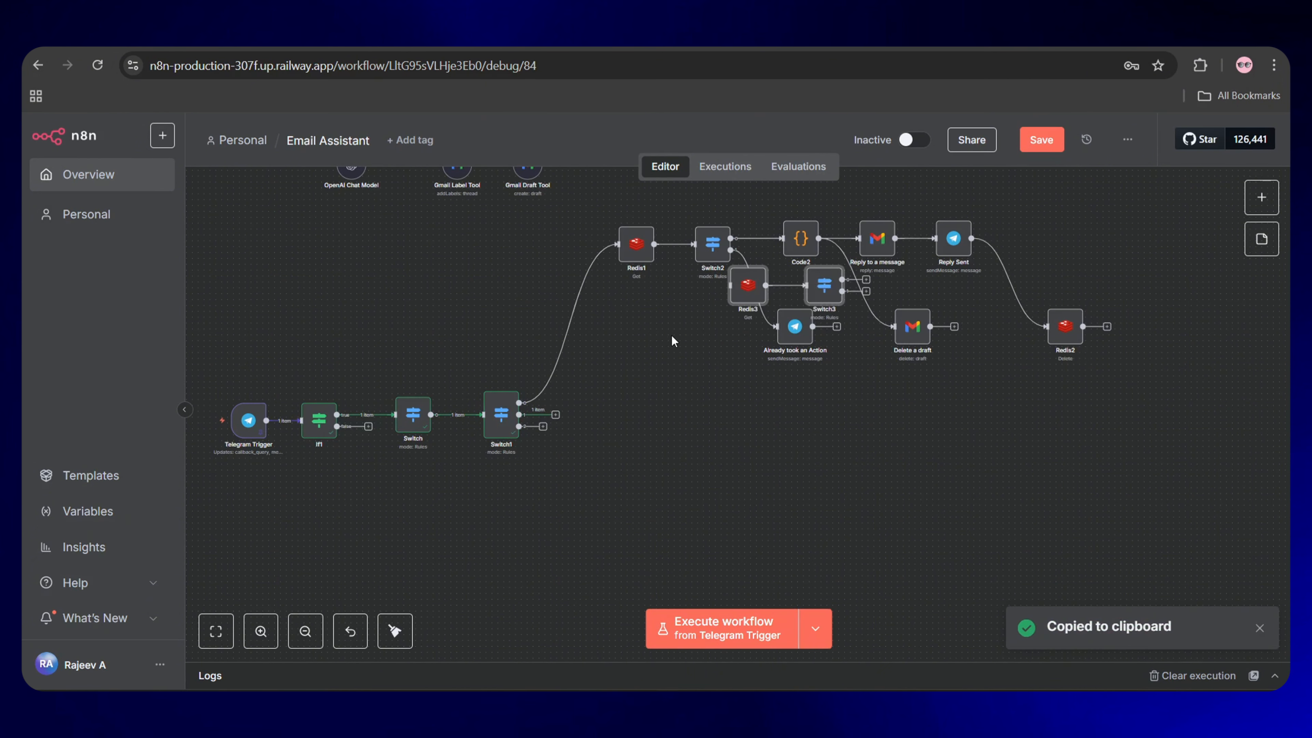
drag(749, 289, 636, 420)
drag(554, 415, 619, 413)
- Run the cancel branch up to Switch3 and compare its two outputs with the Draft_Details routing rules
double_click(712, 413)
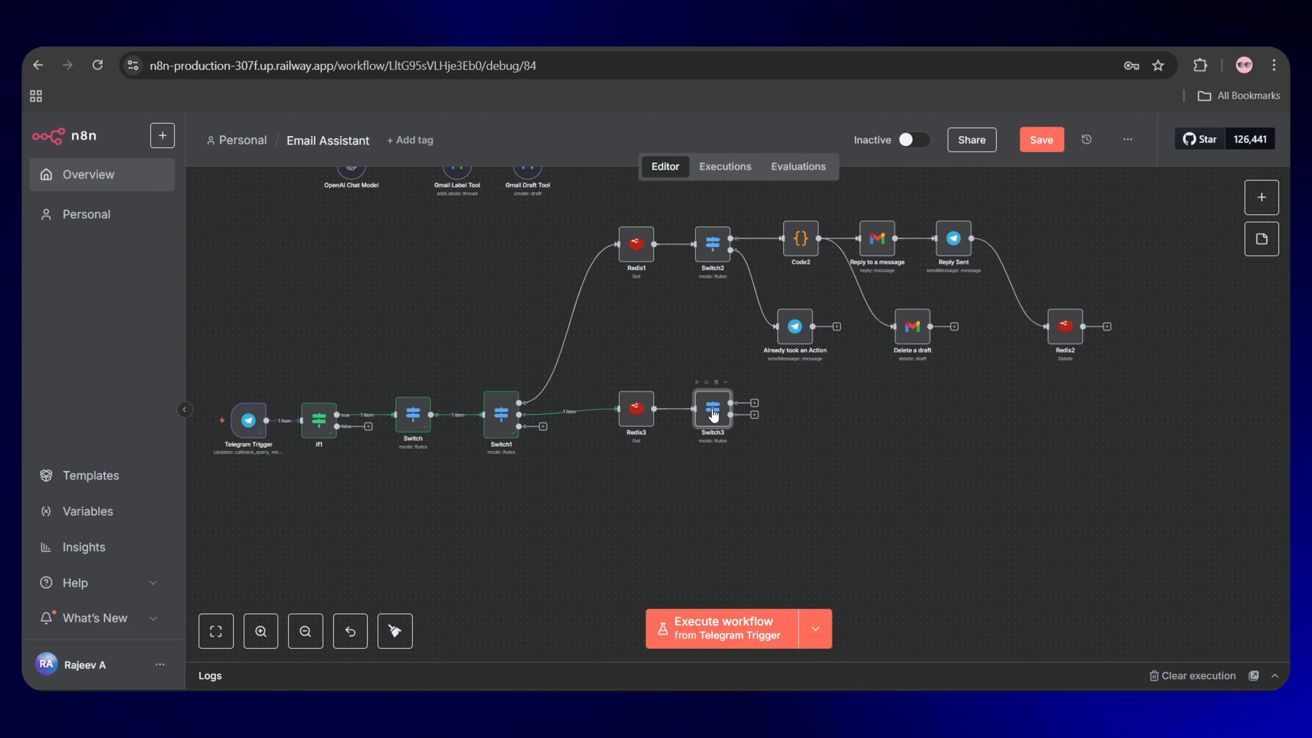
drag(531, 498, 518, 329)
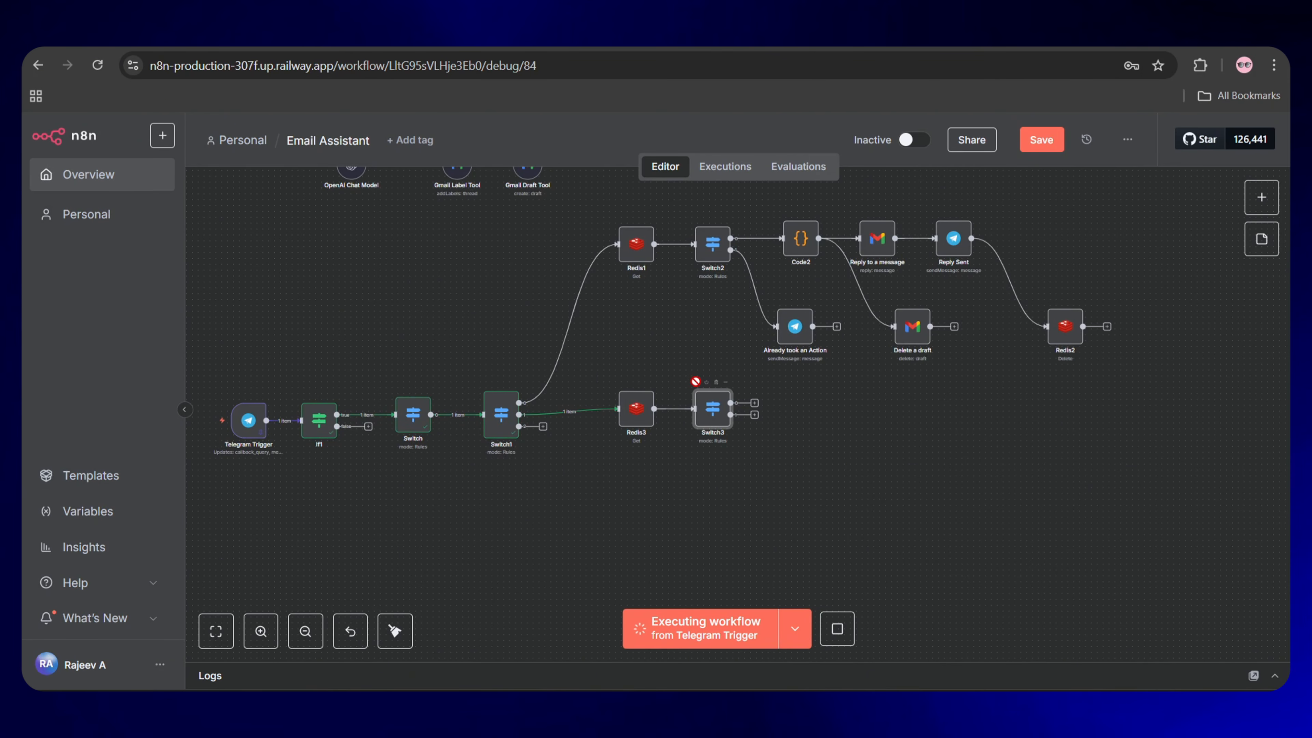
double_click(713, 409)
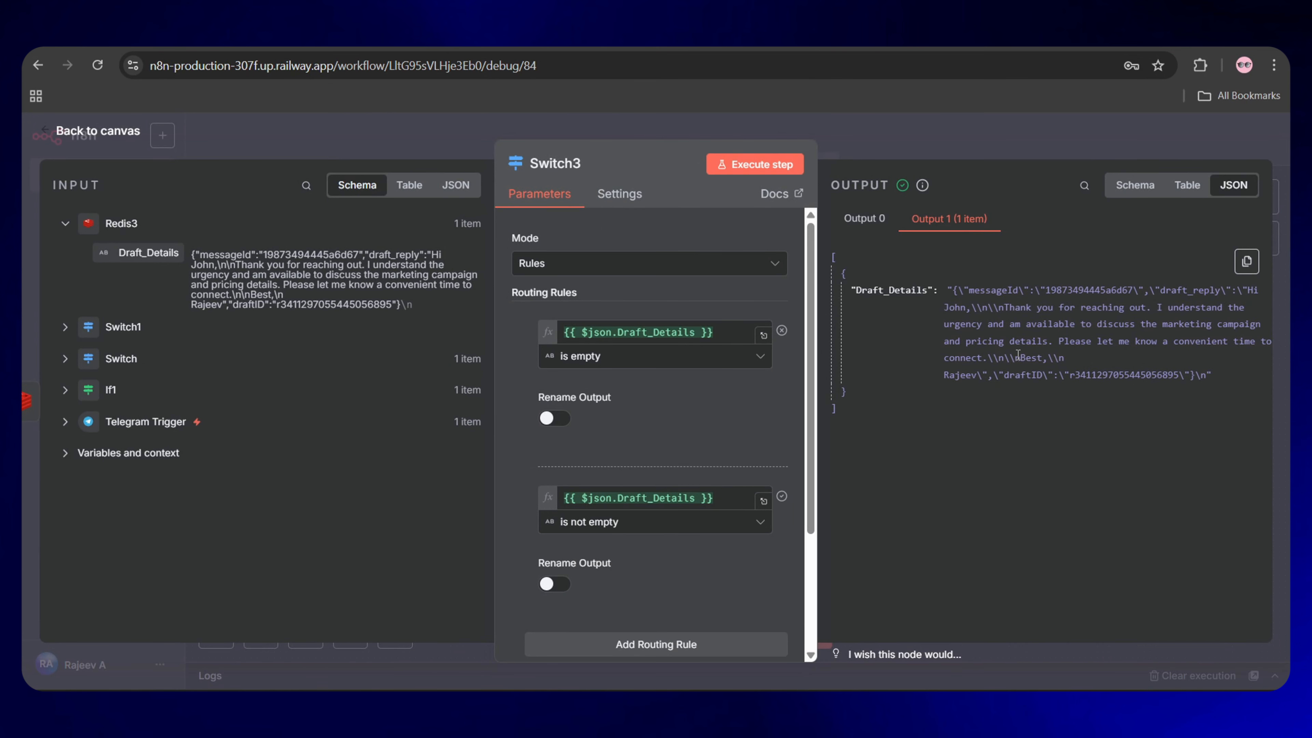
click(863, 219)
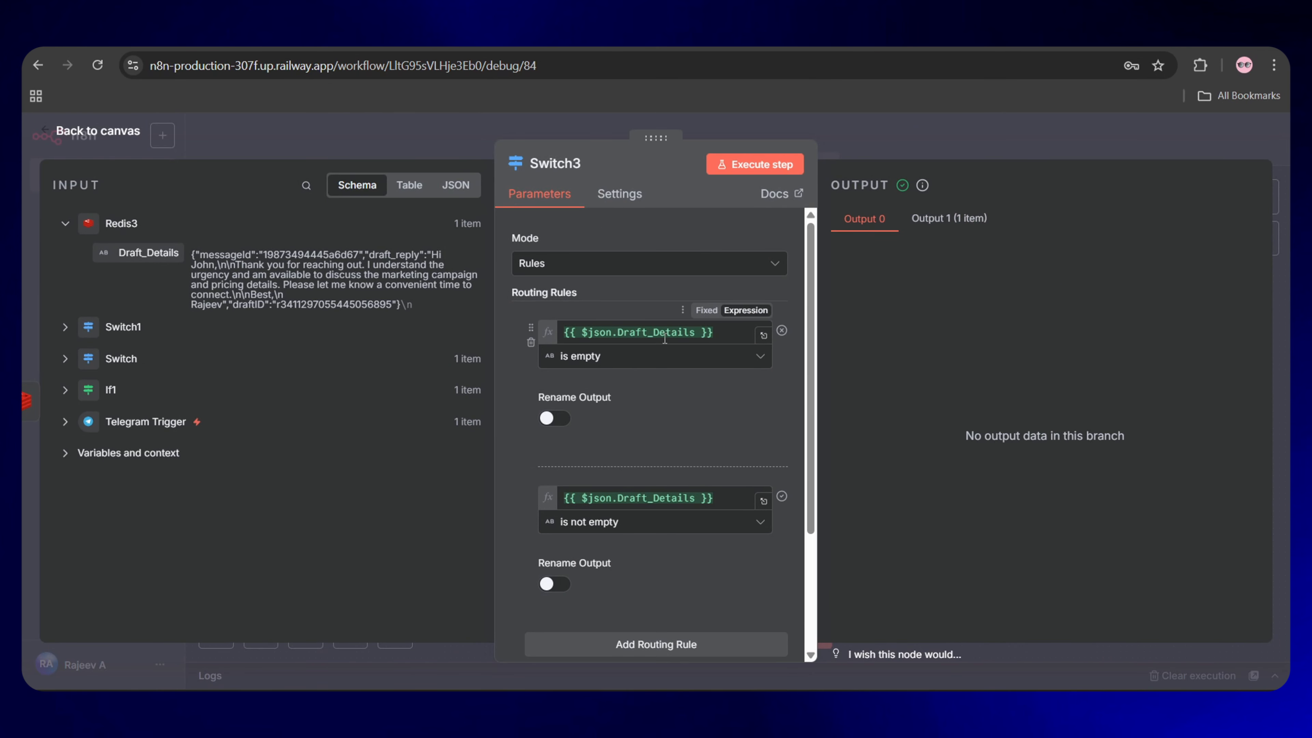
click(125, 134)
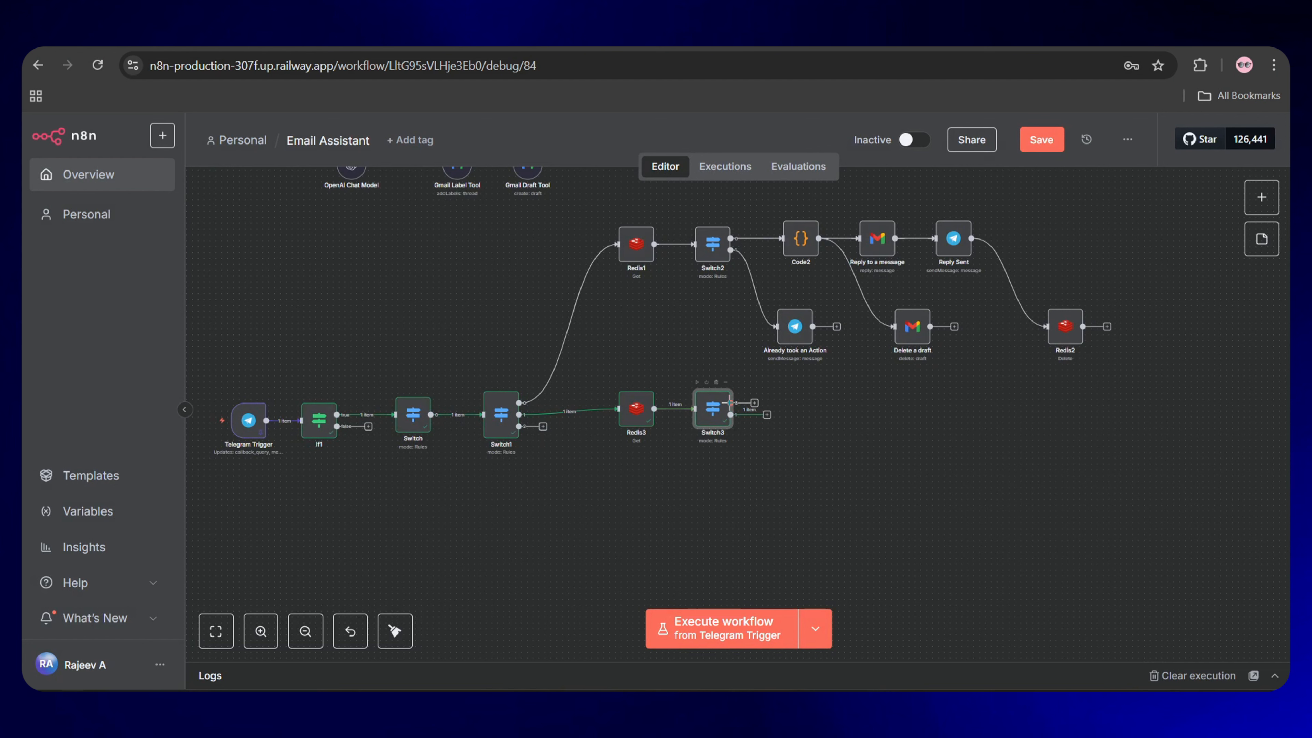
- Connect Switch3's "is empty" output to the "Already took an Action" node and check both nodes' settings
drag(731, 403, 776, 326)
double_click(713, 404)
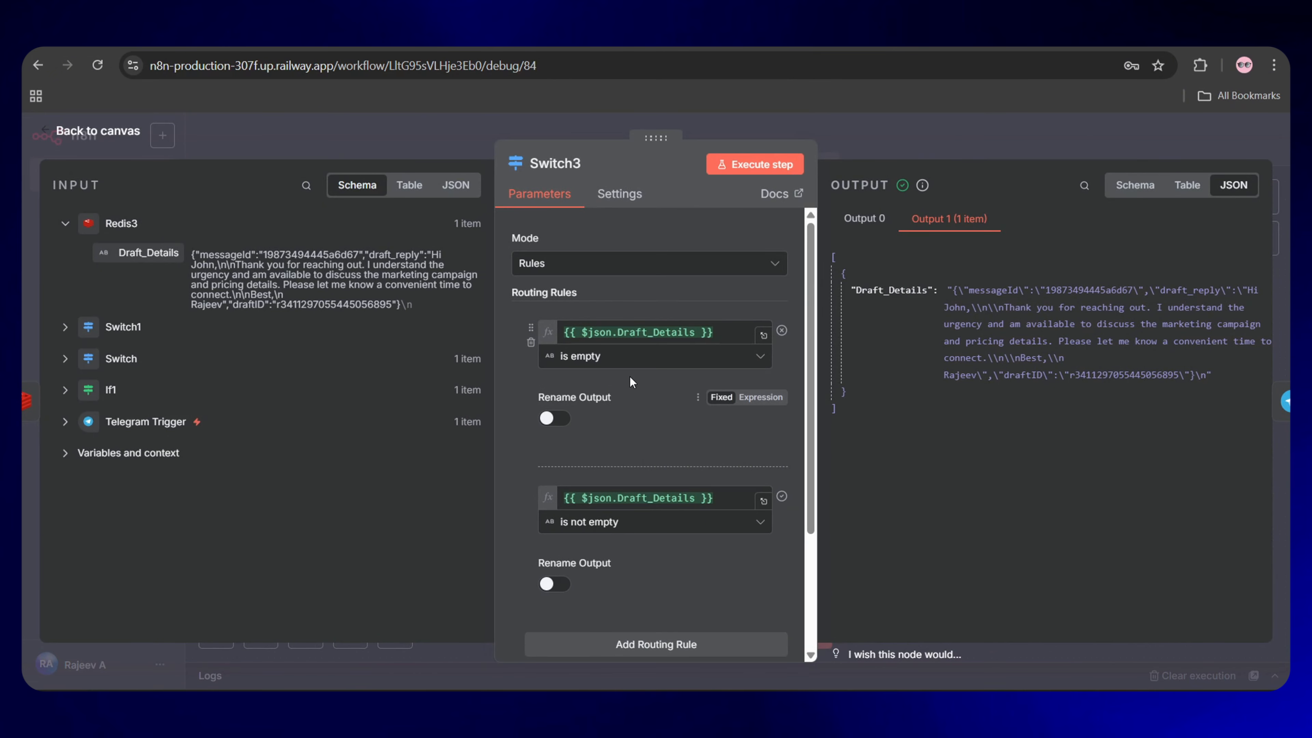
click(104, 134)
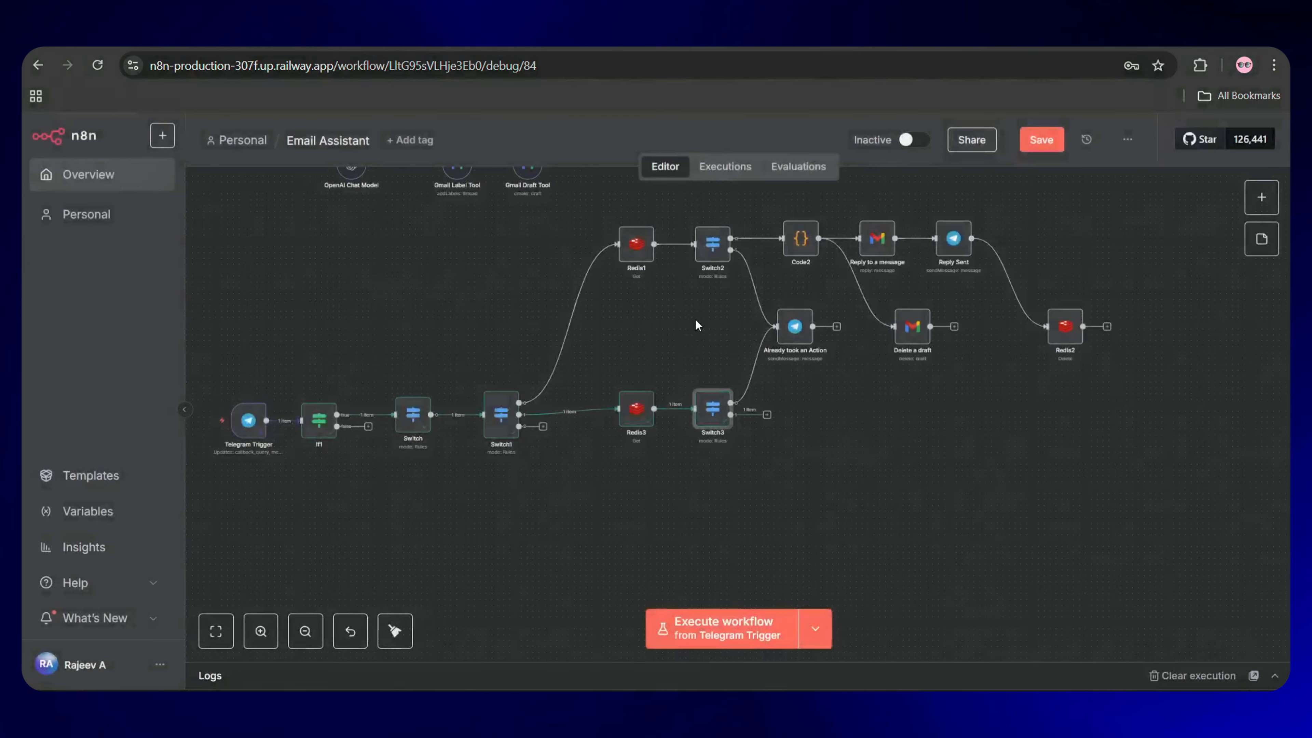
double_click(794, 326)
click(107, 139)
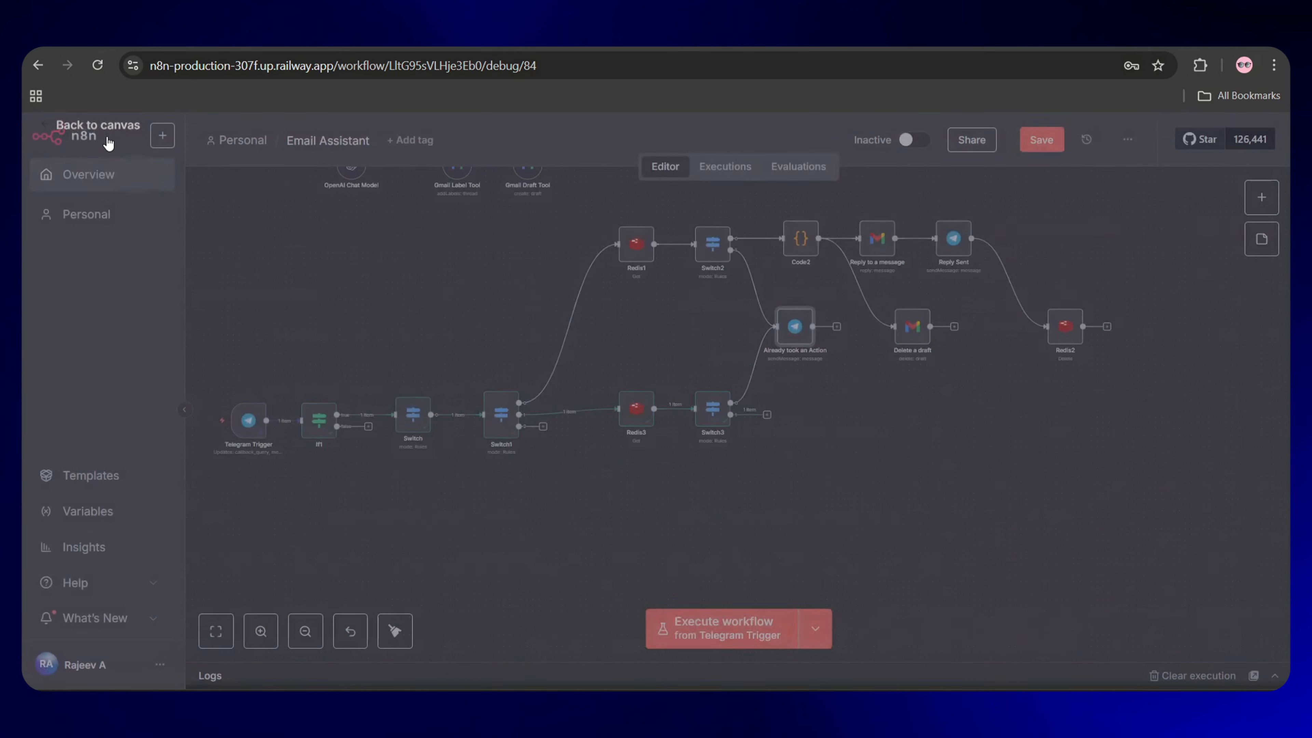
- Add a Code node to Switch3's "is not empty" output with JavaScript that parses Draft_Details and returns draftID, and execute it
click(767, 414)
text(code)
click(1016, 327)
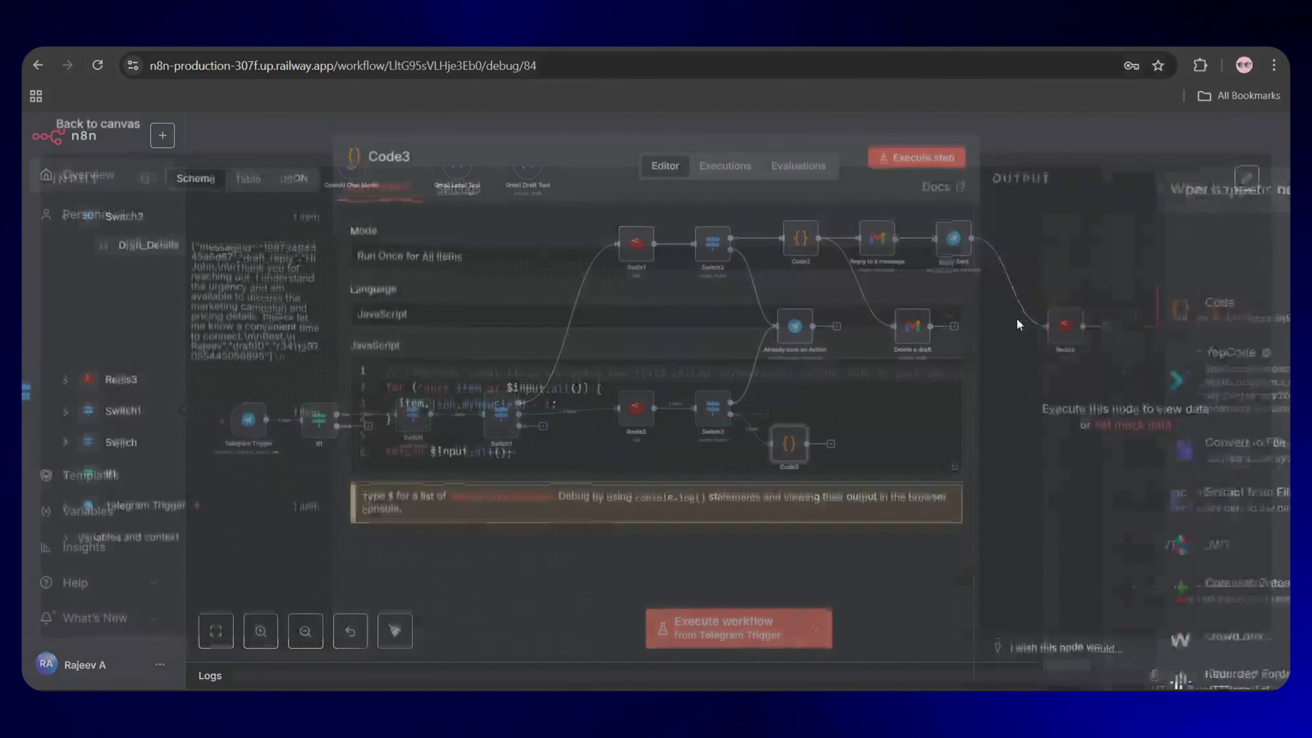
key(ctrl+a)
key(ctrl+v)
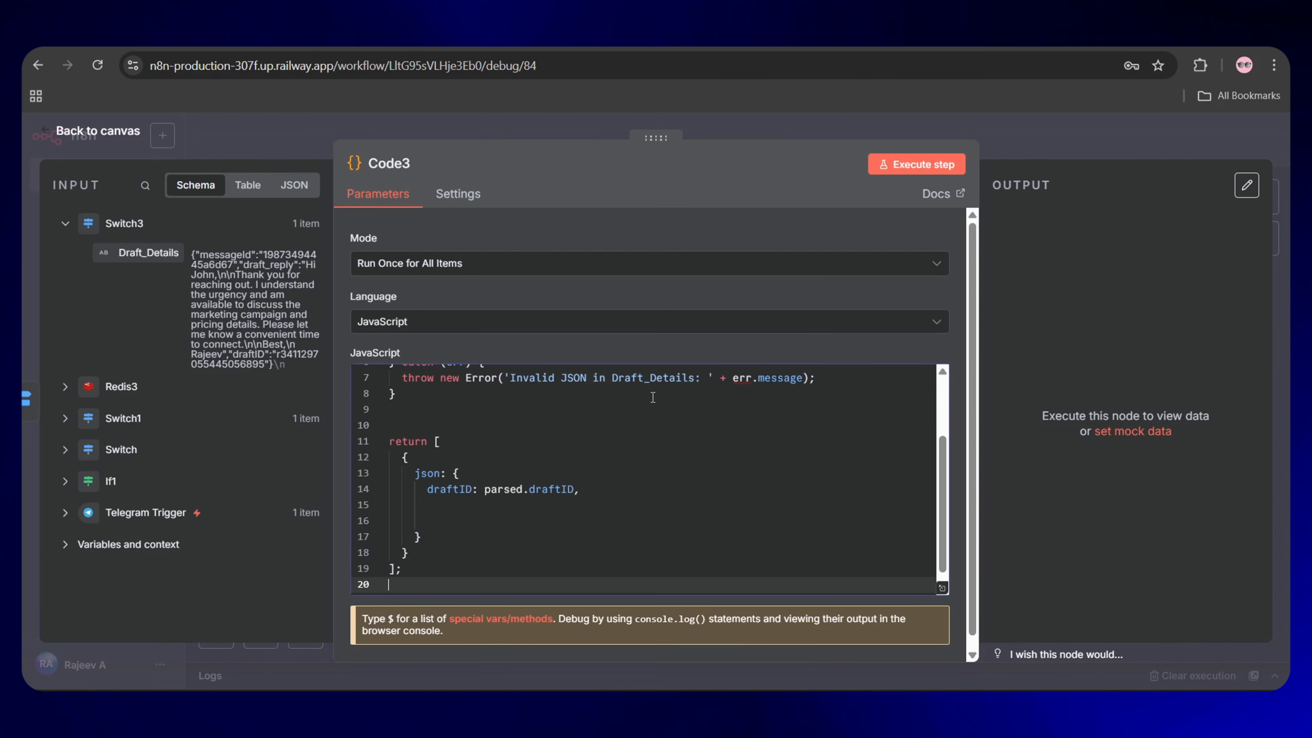
scroll(652, 397, up, 3)
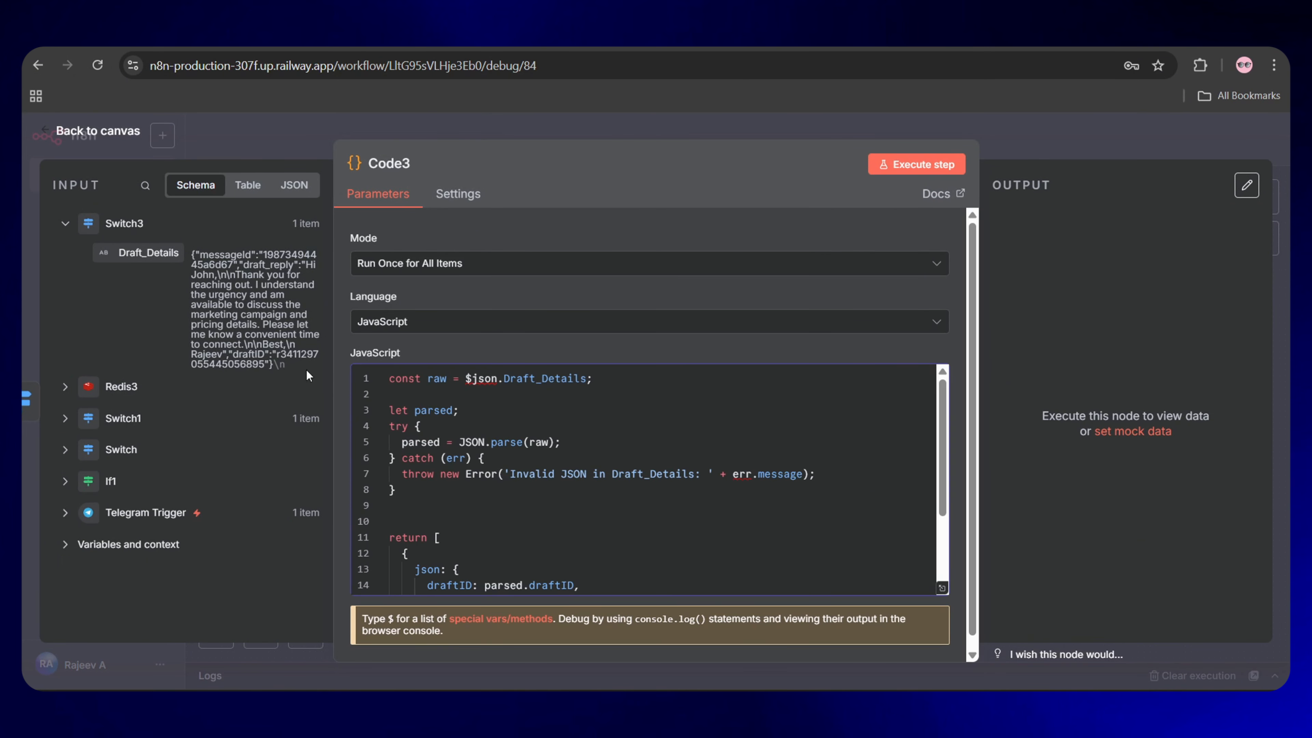
click(909, 160)
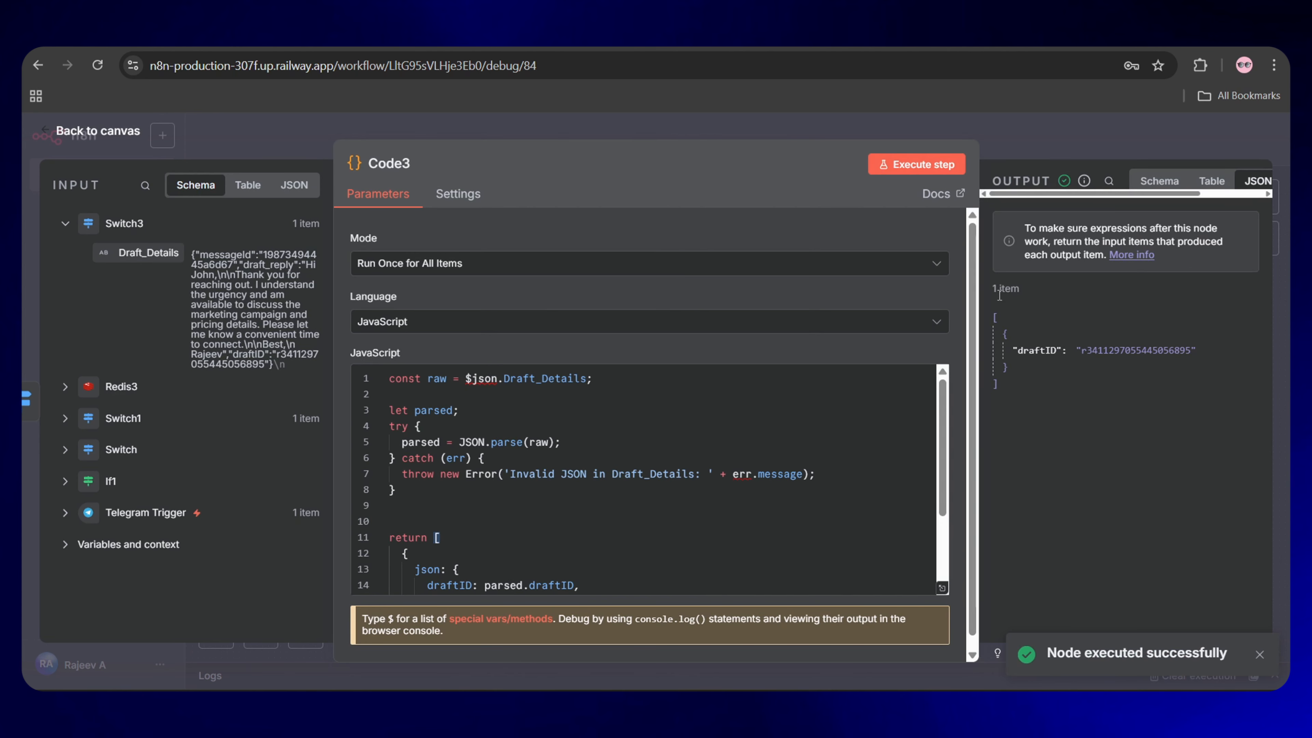
- Connect Code3's output to the "Delete a draft" node and check that node's Draft ID expression
click(123, 135)
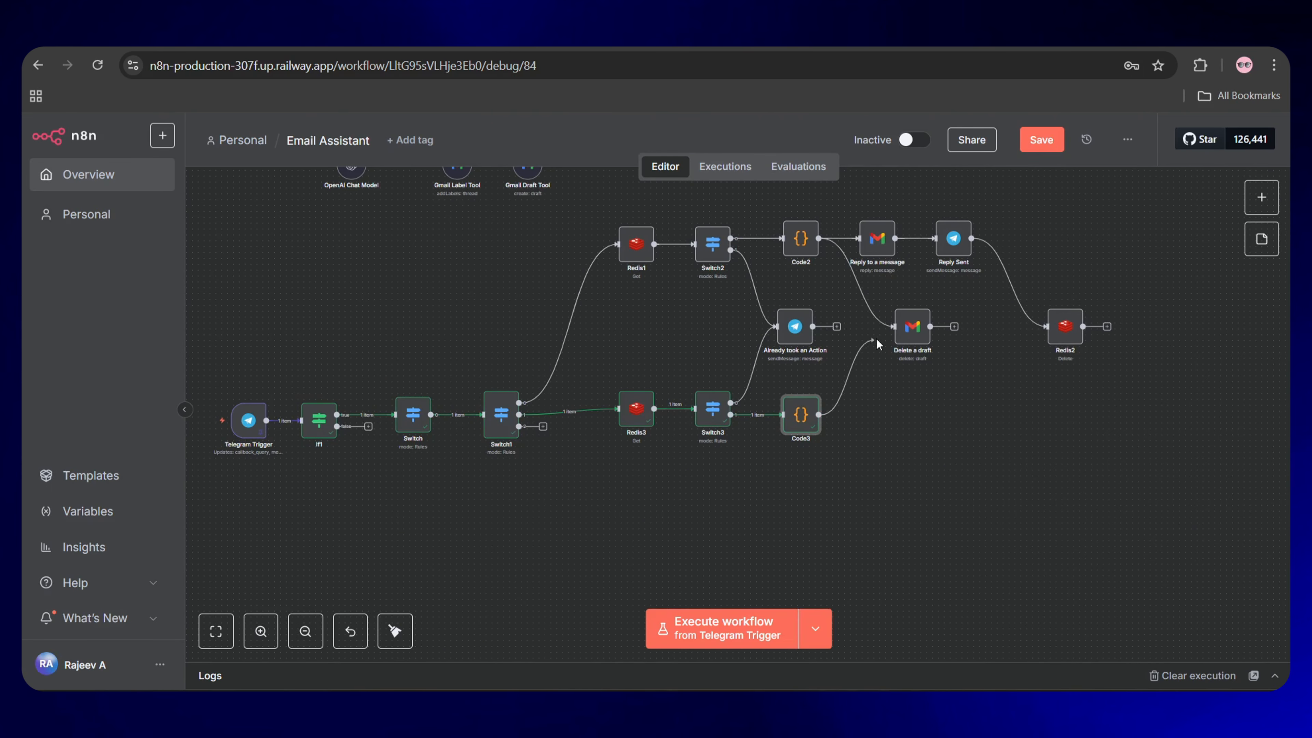
double_click(914, 337)
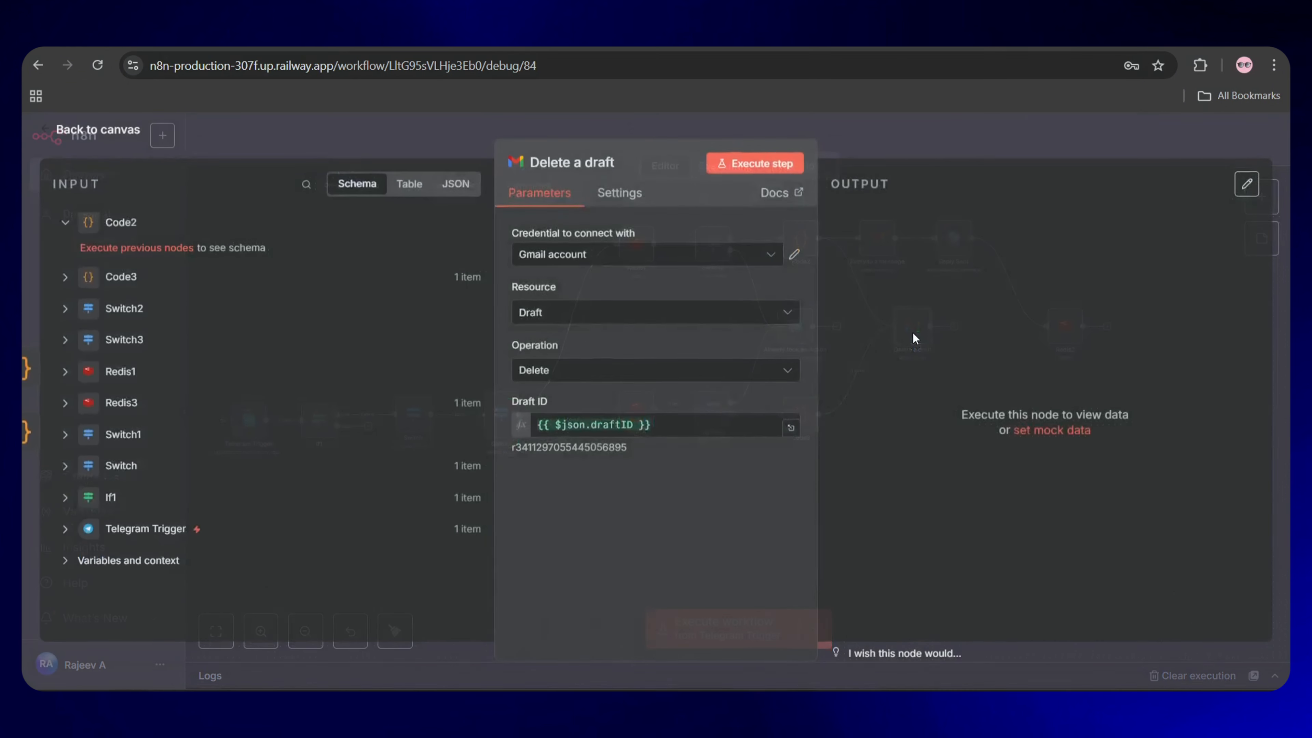
drag(627, 448, 502, 449)
click(607, 481)
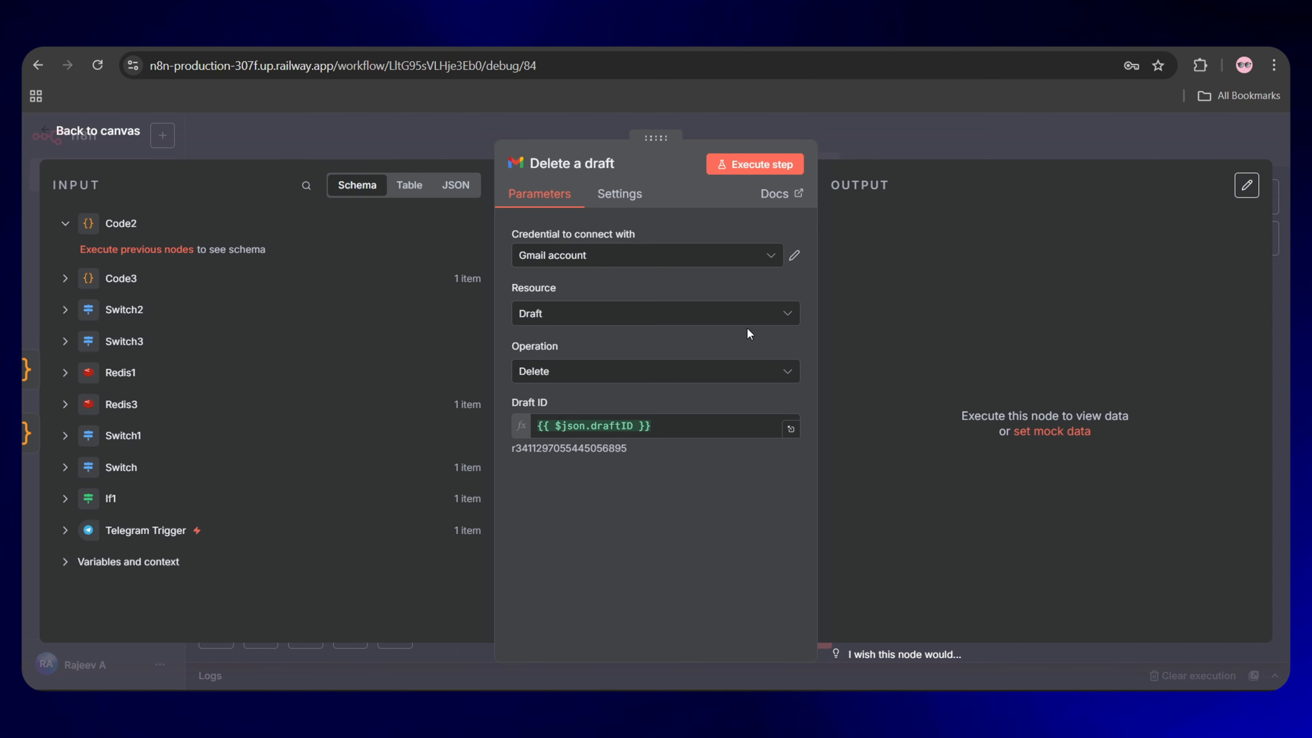
click(134, 135)
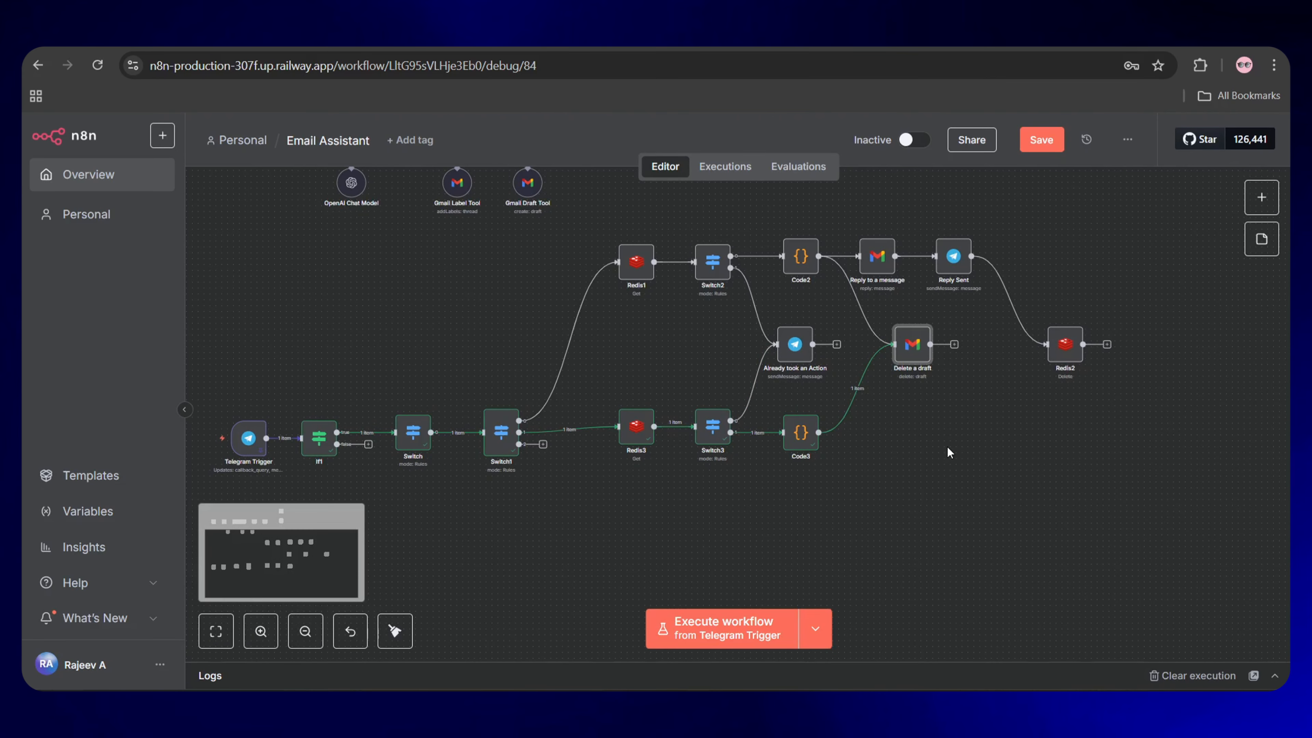
- Duplicate the "Reply Sent" Telegram node, place the copy in Code3's row, link Code3's output to it, and tidy up the workflow
click(953, 255)
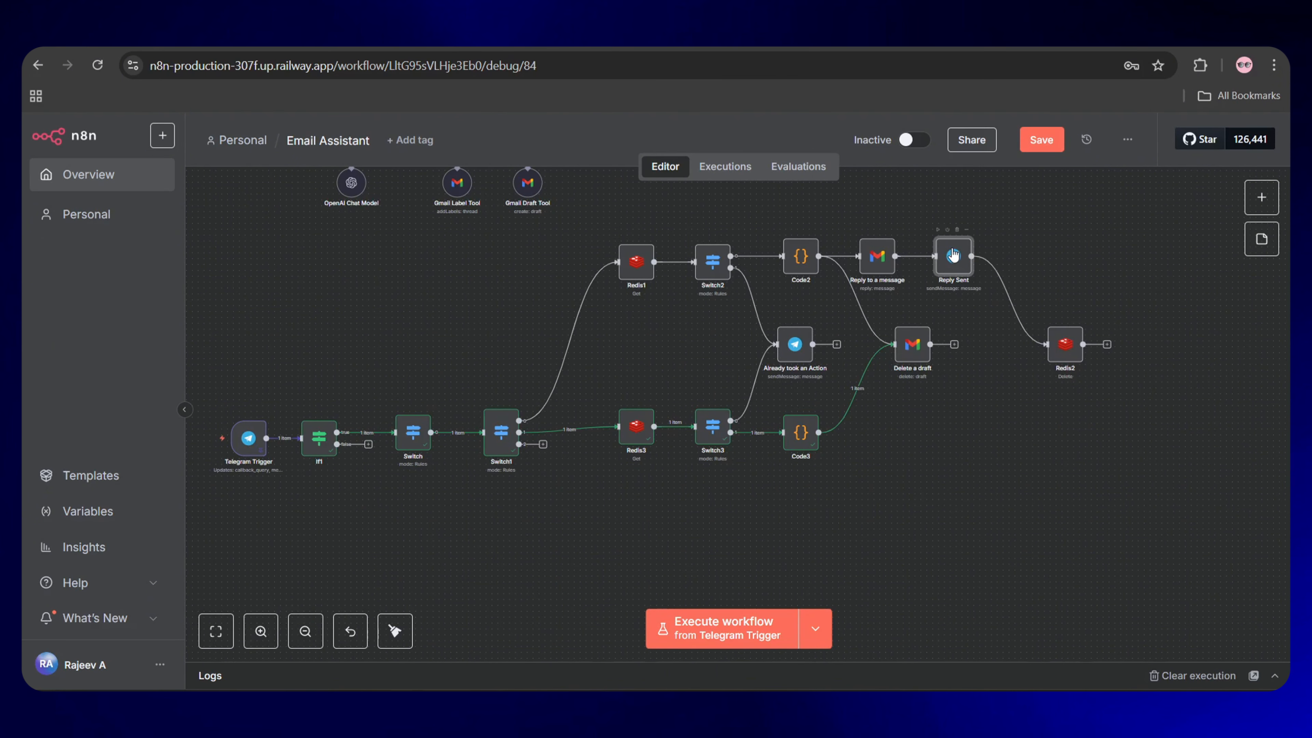
key(ctrl+c)
key(ctrl+v)
drag(1008, 293, 958, 434)
drag(819, 432, 945, 430)
key(shift+alt+t)
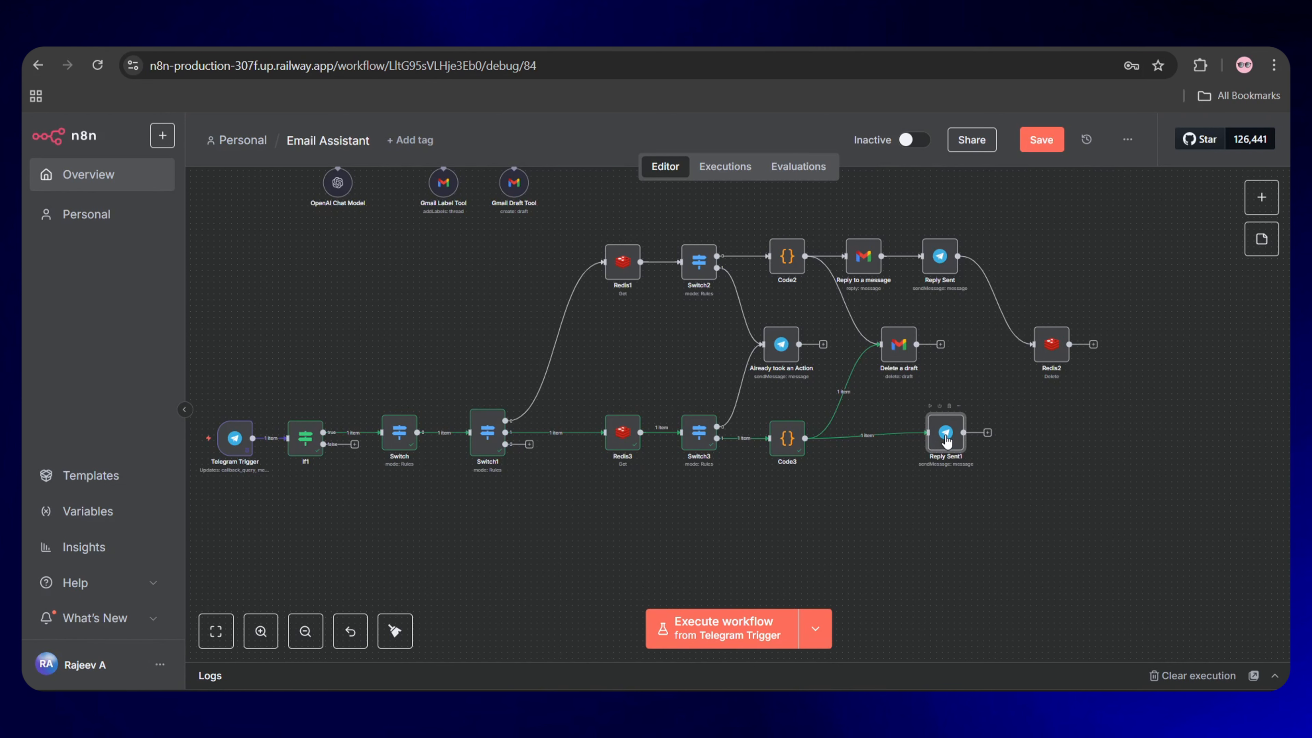
- Rename the copied Telegram node "Reply Cancelled" and set its text to "❌ The reply has been discarded and draft removed"
double_click(946, 440)
click(583, 165)
text(Reply Cancelled)
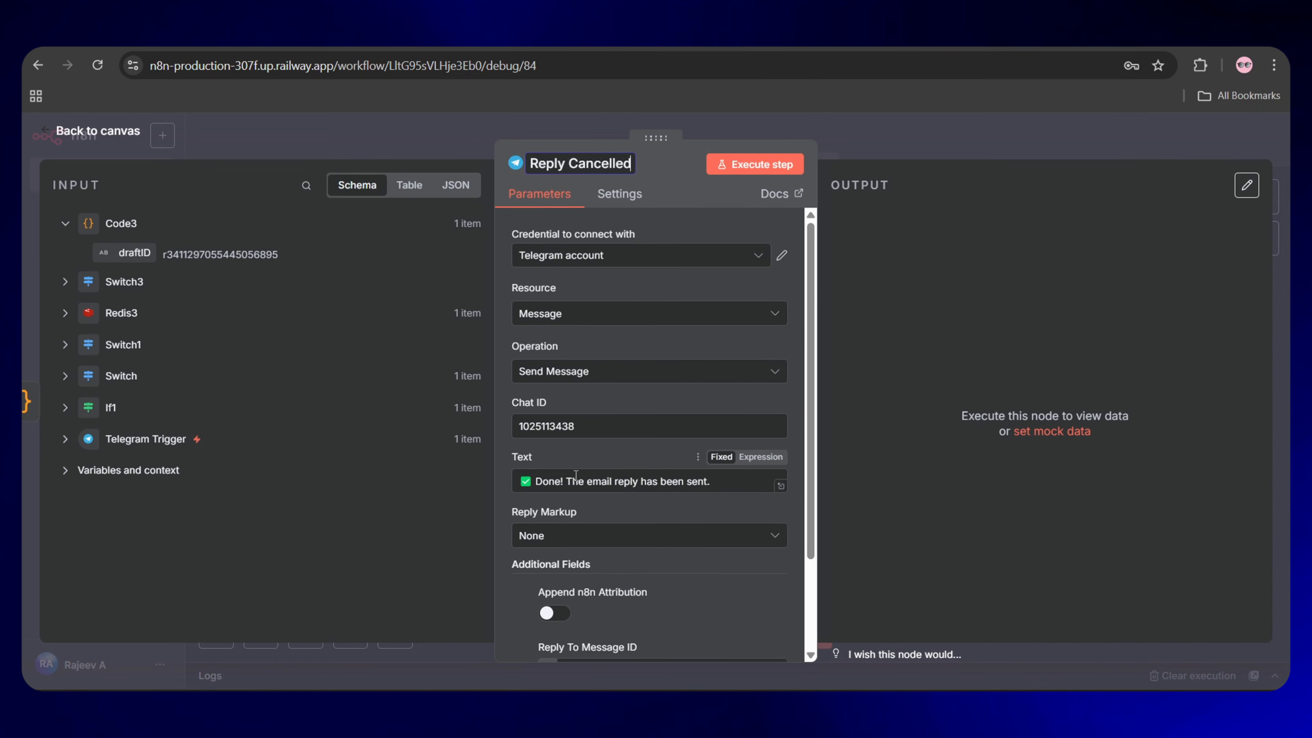
click(715, 481)
key(ctrl+a)
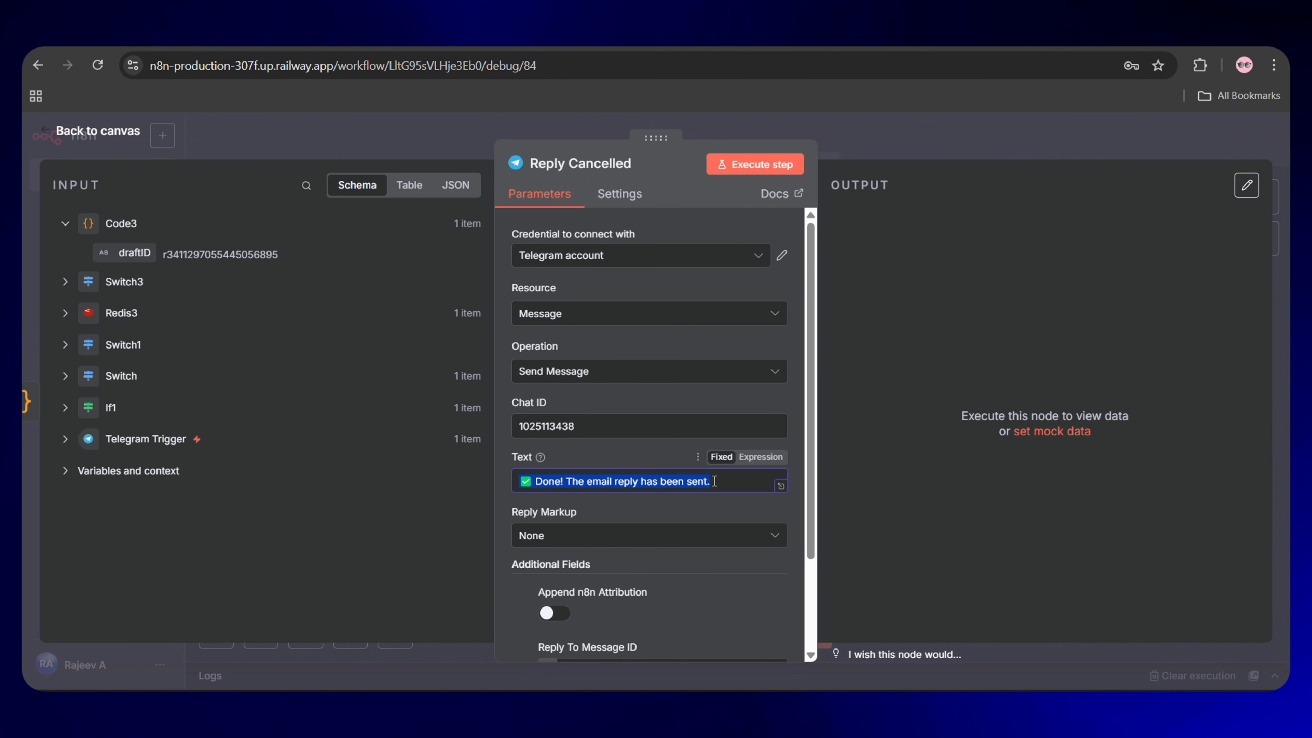
text(❌)
text( The reply )
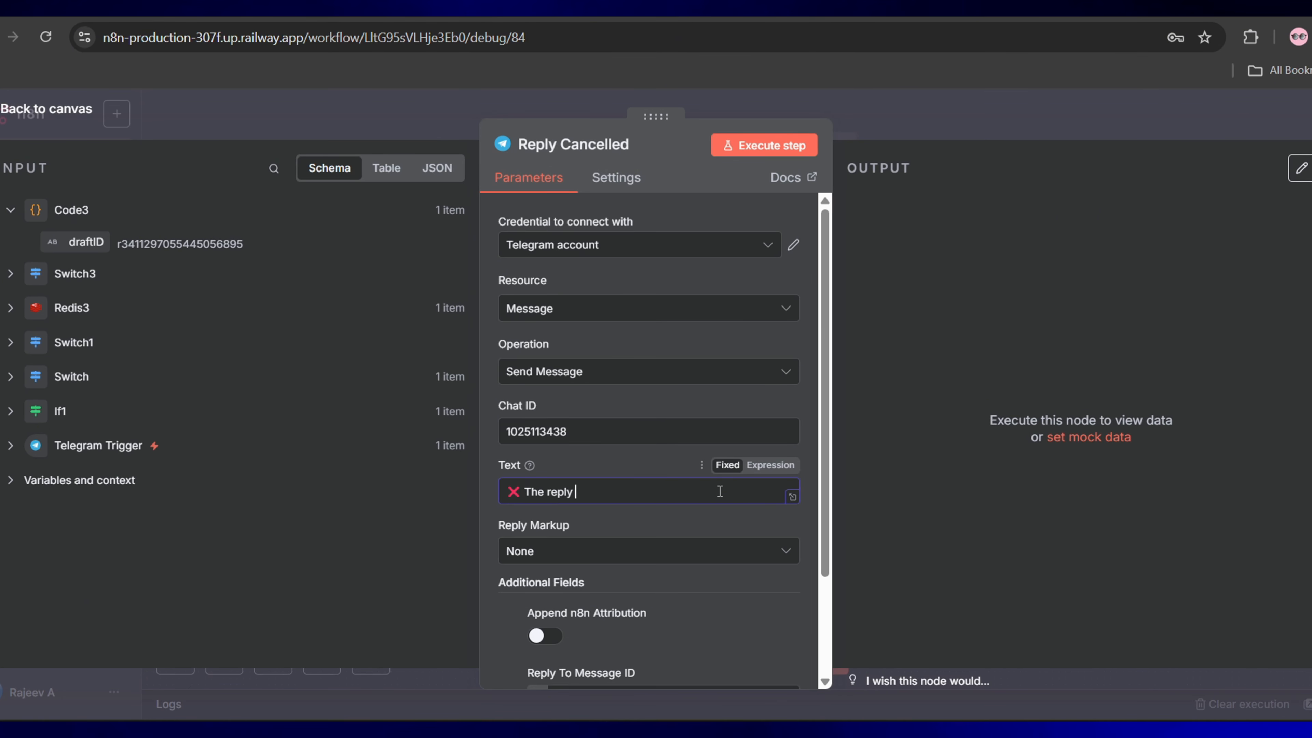
text(has been discarded and draft removed)
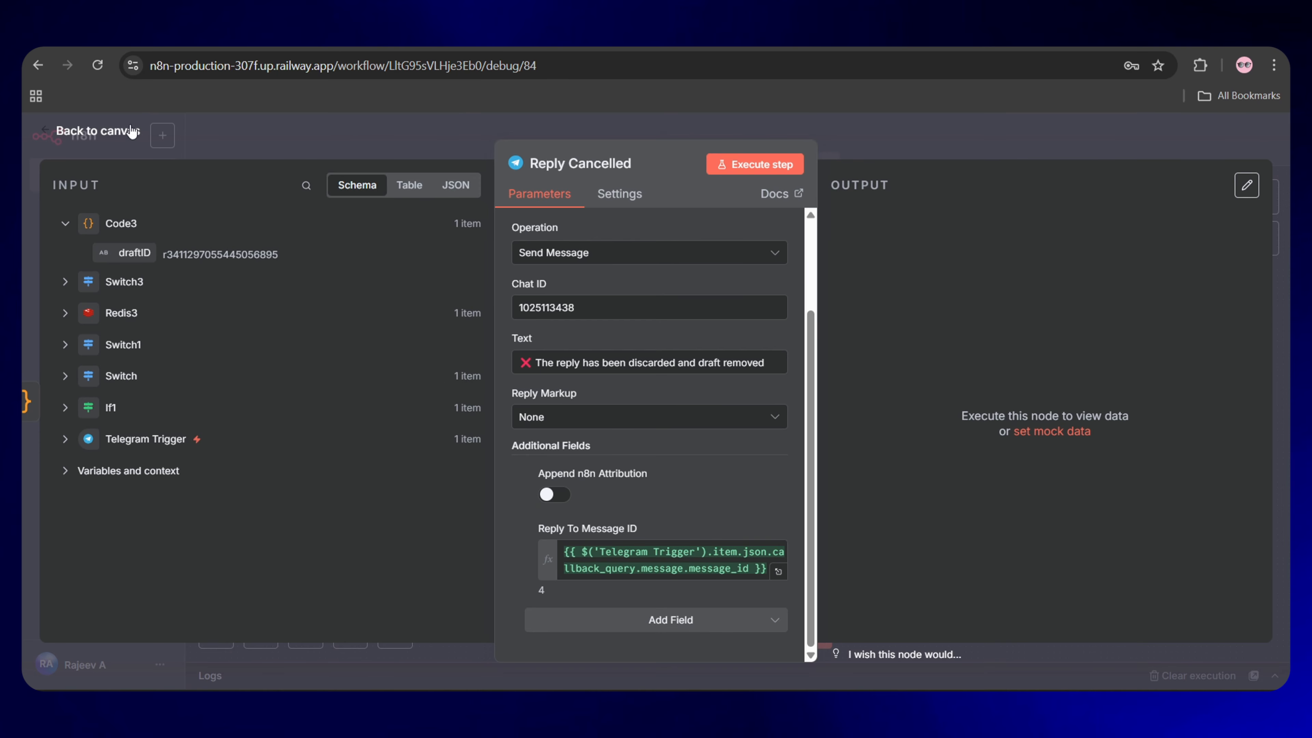
click(132, 131)
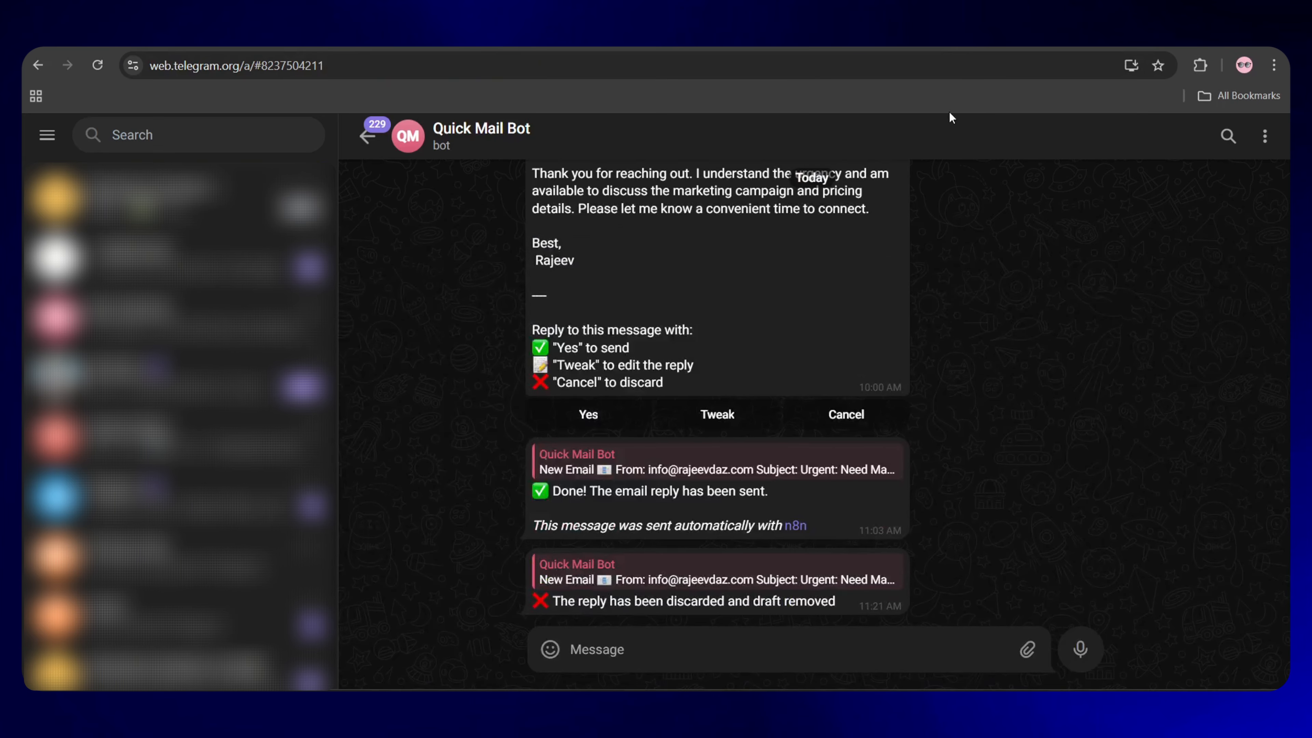
- Check the cancellation notice in the Telegram bot chat and connect Reply Cancelled's output to Redis2
drag(840, 609, 568, 606)
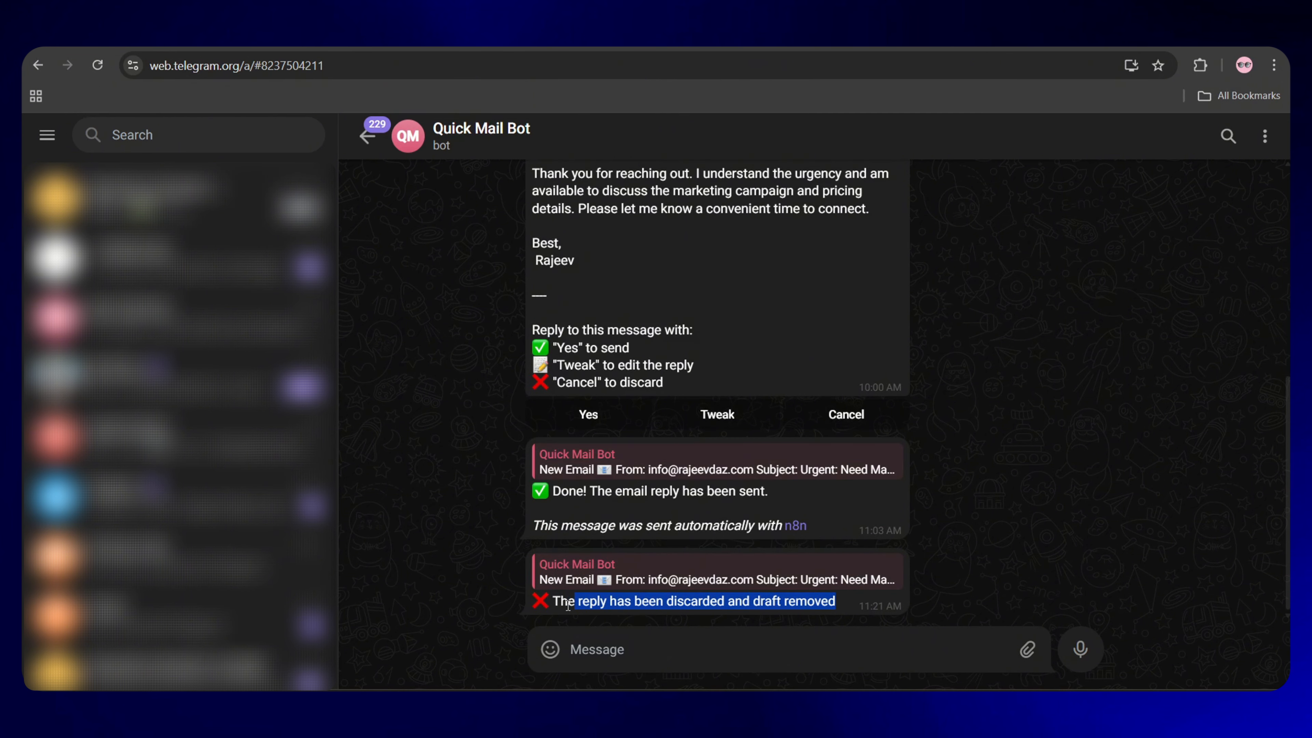
click(528, 603)
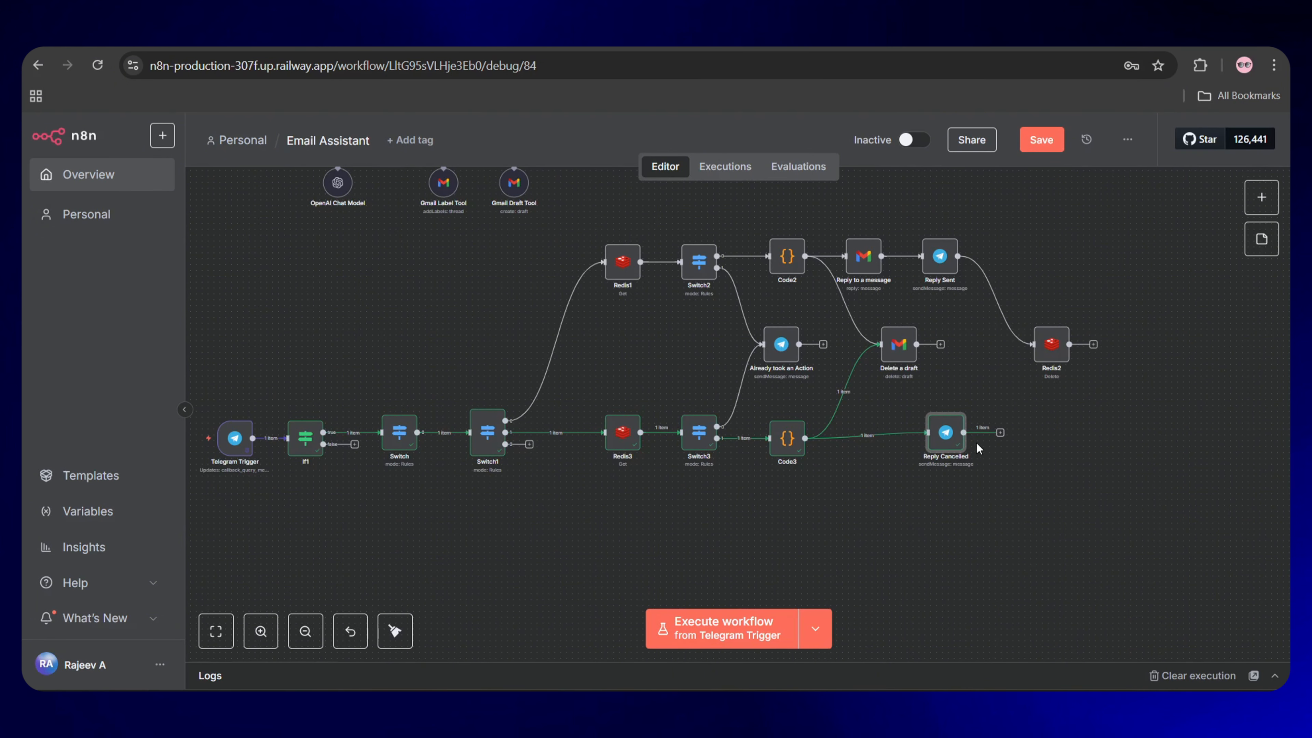
drag(964, 432, 1032, 344)
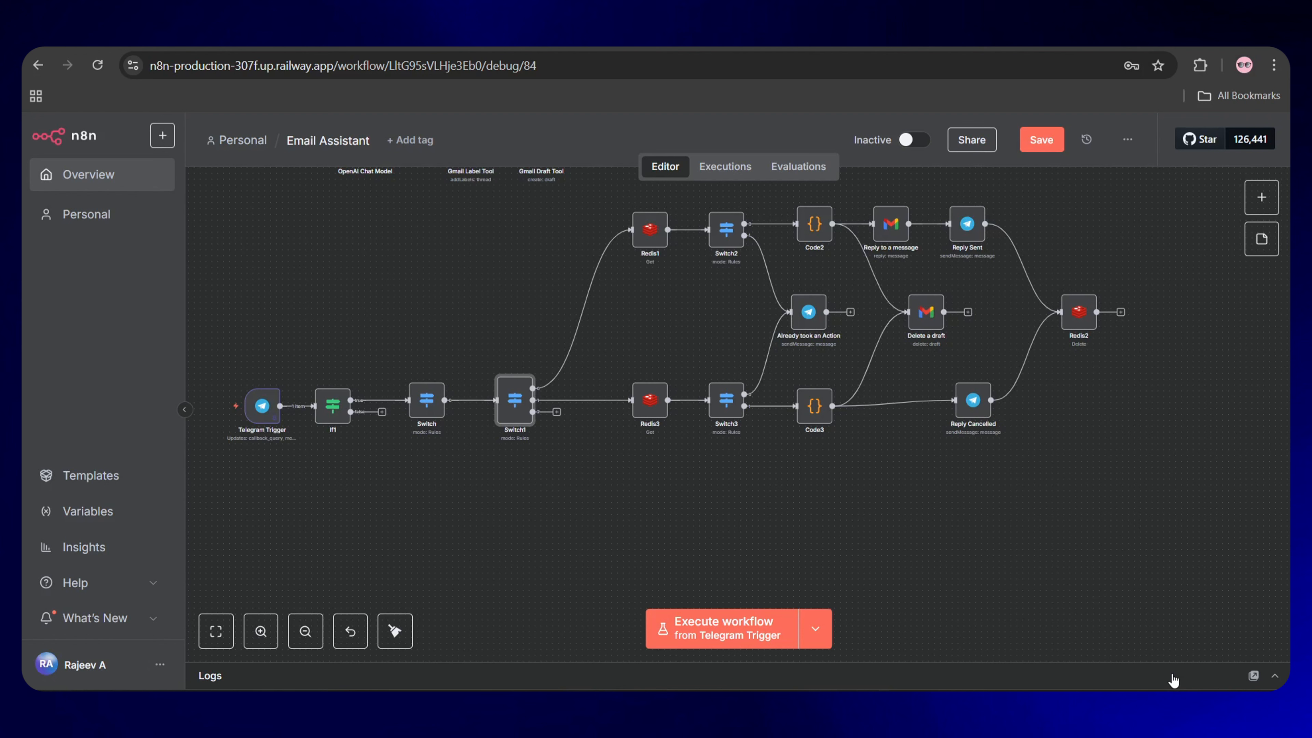
- Unpin the Telegram Trigger, capture a new event by choosing Tweak in the Quick Mail Bot chat, and inspect its callback data
right_click(263, 404)
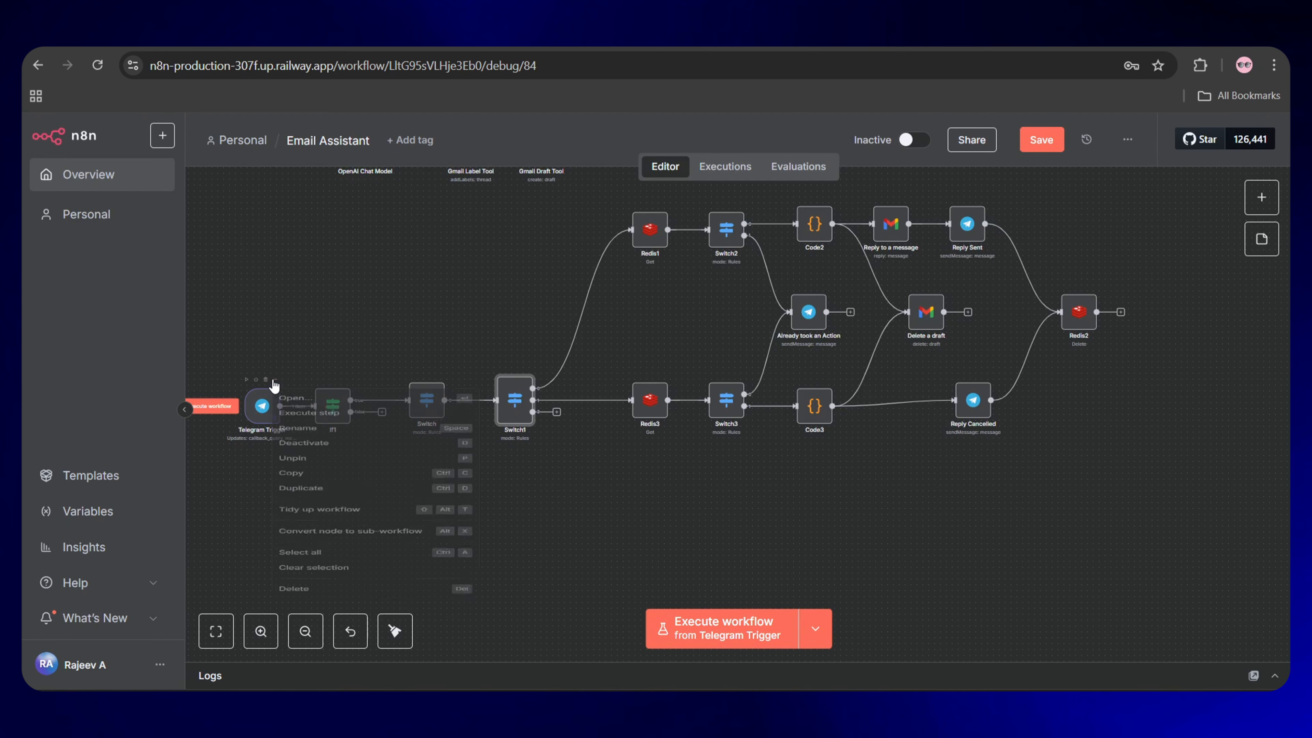
click(313, 502)
double_click(330, 421)
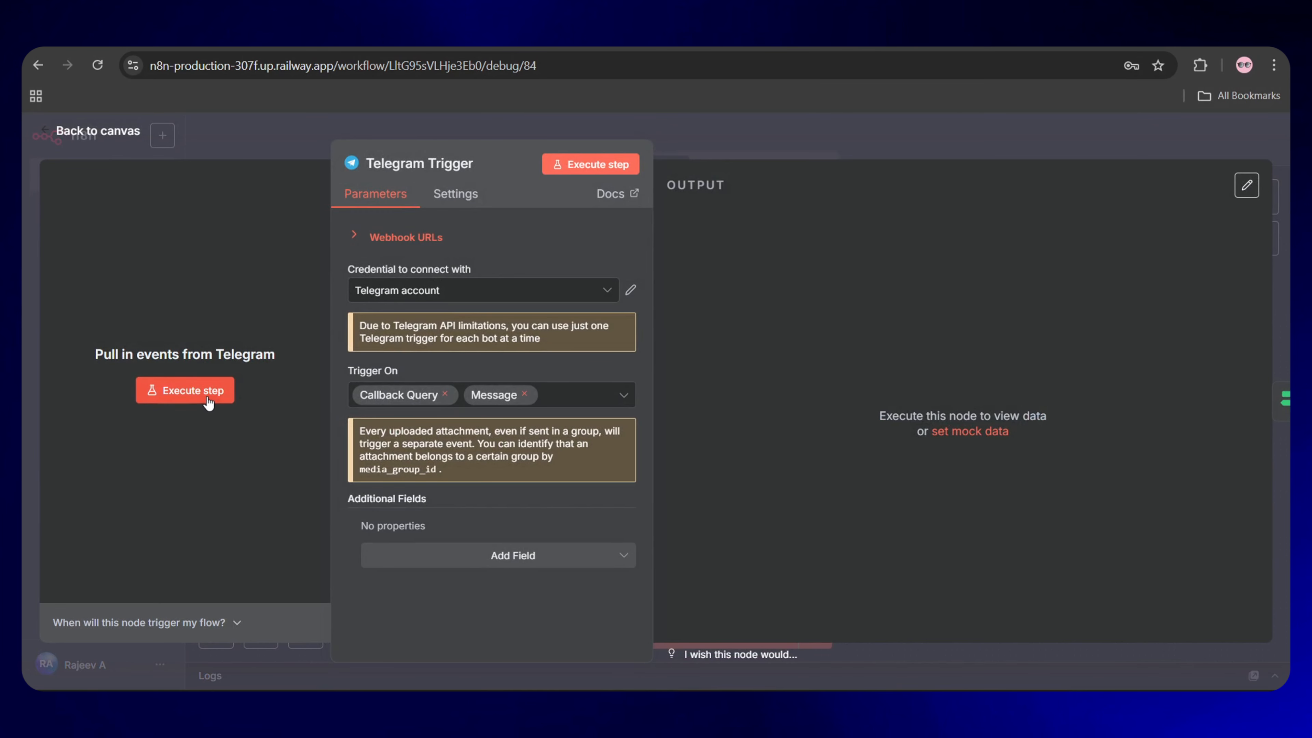
click(203, 392)
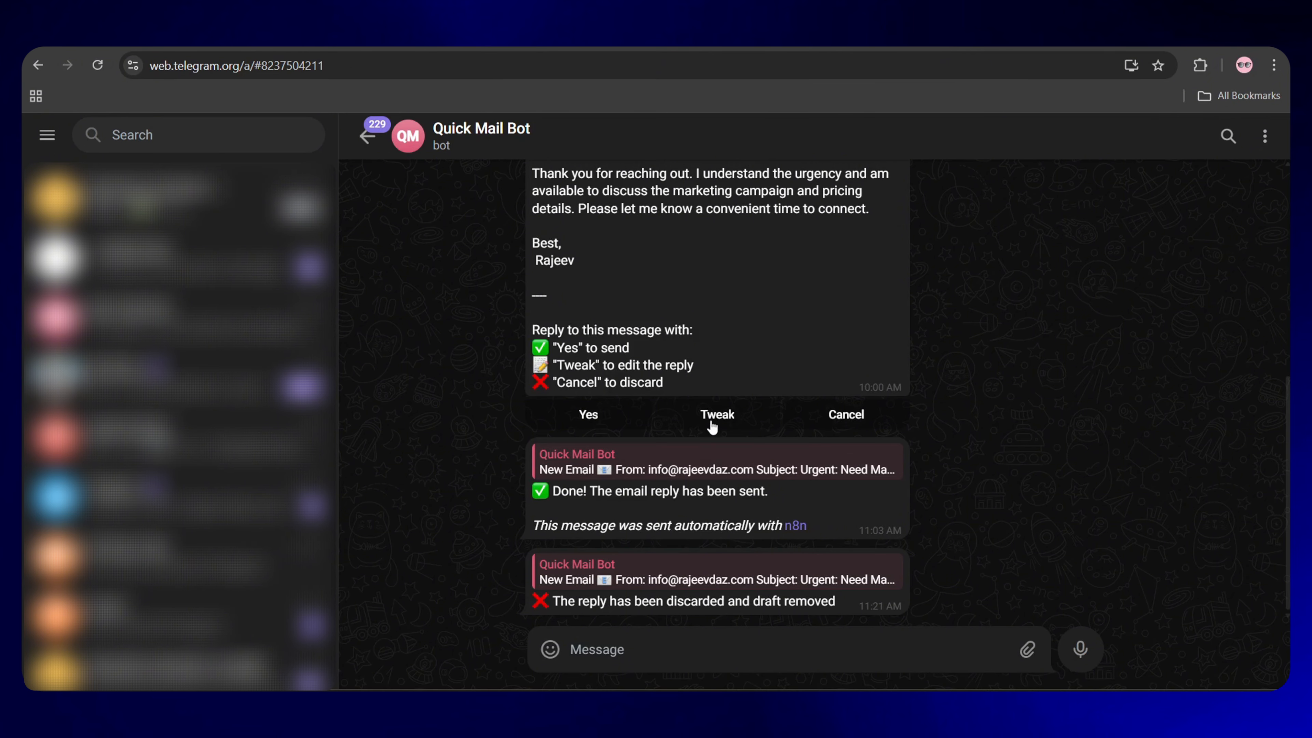
click(713, 417)
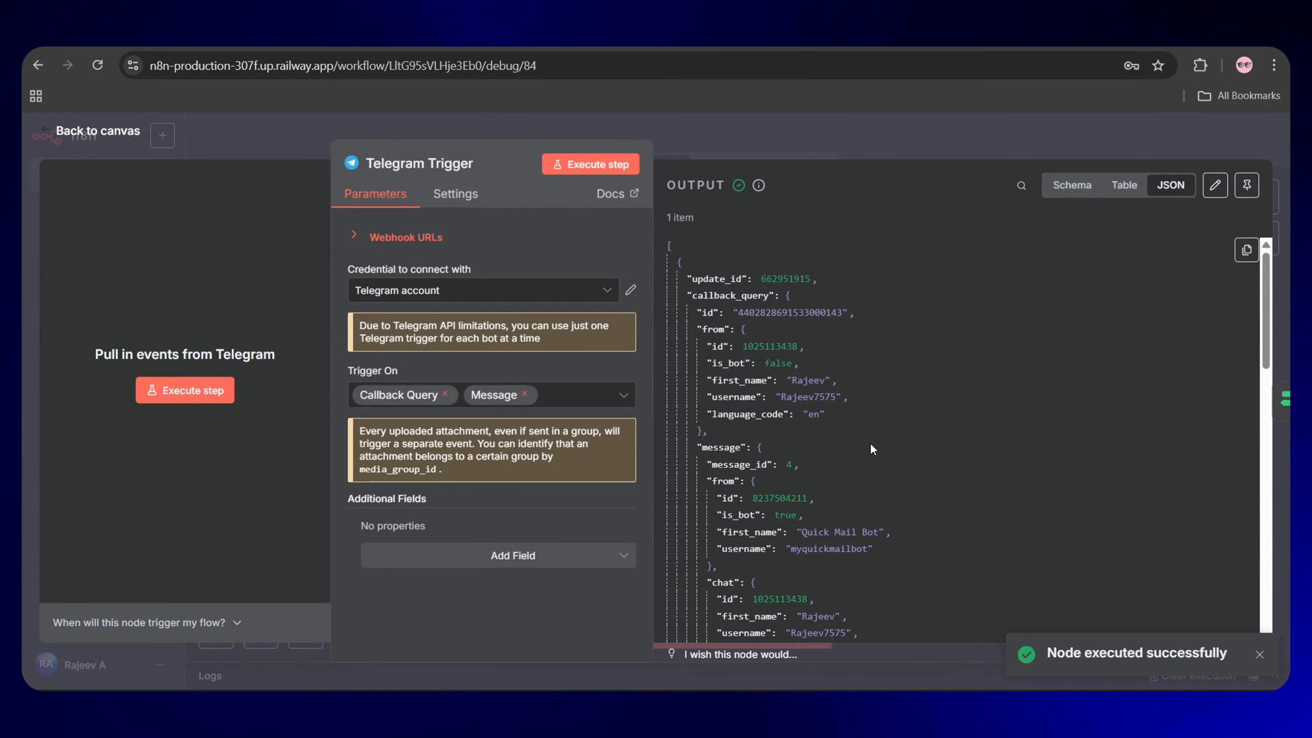
scroll(871, 442, down, 10)
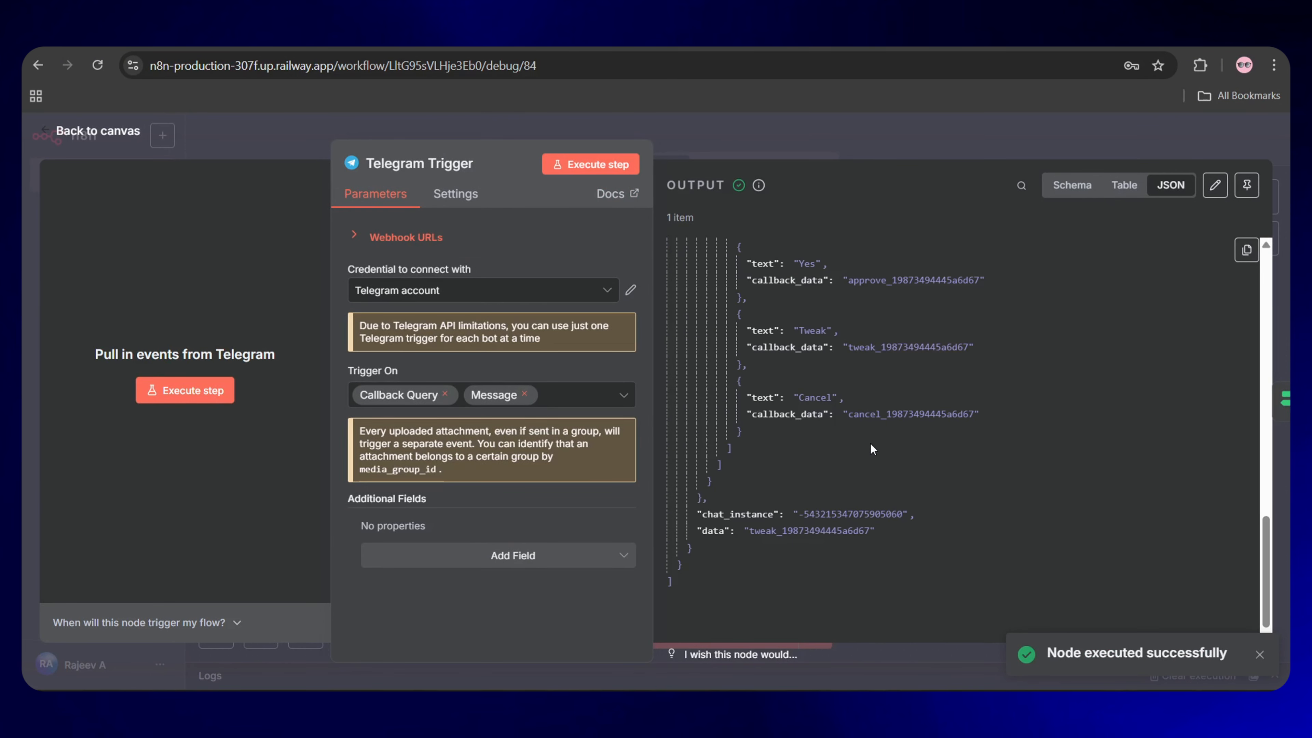
drag(751, 529, 864, 529)
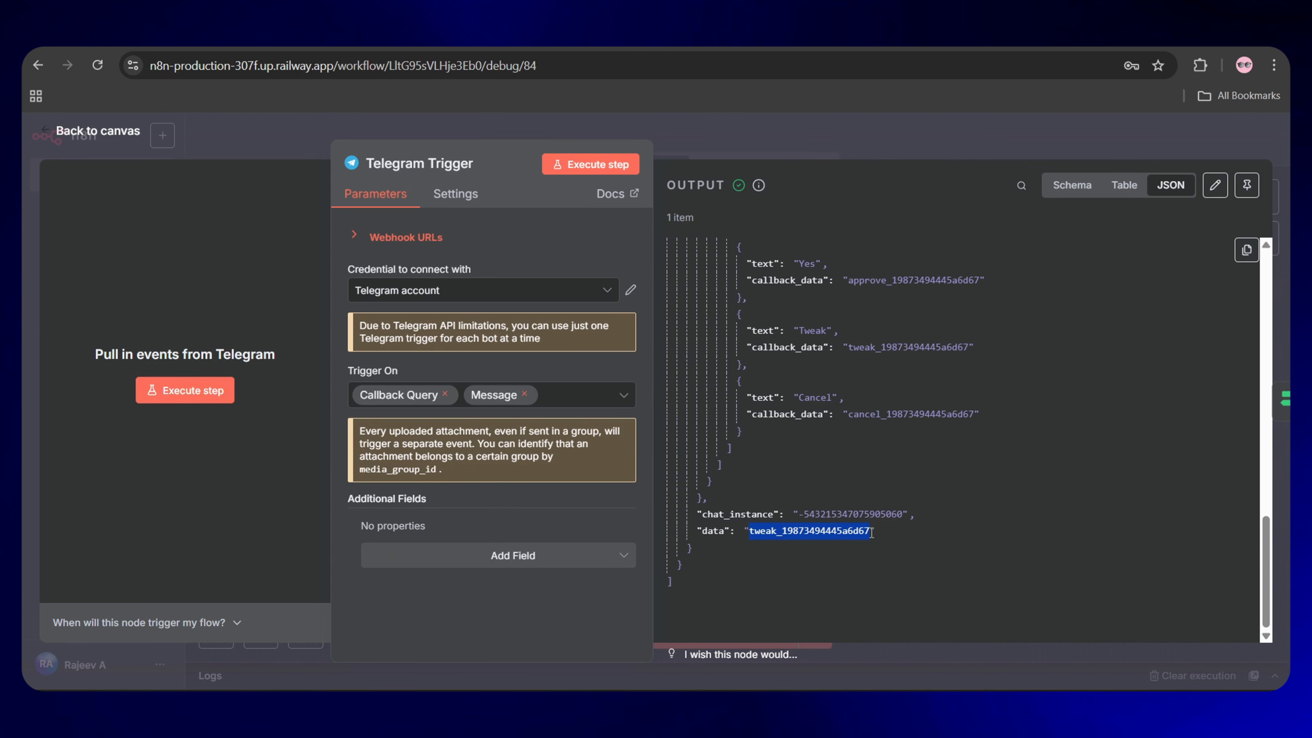
click(872, 533)
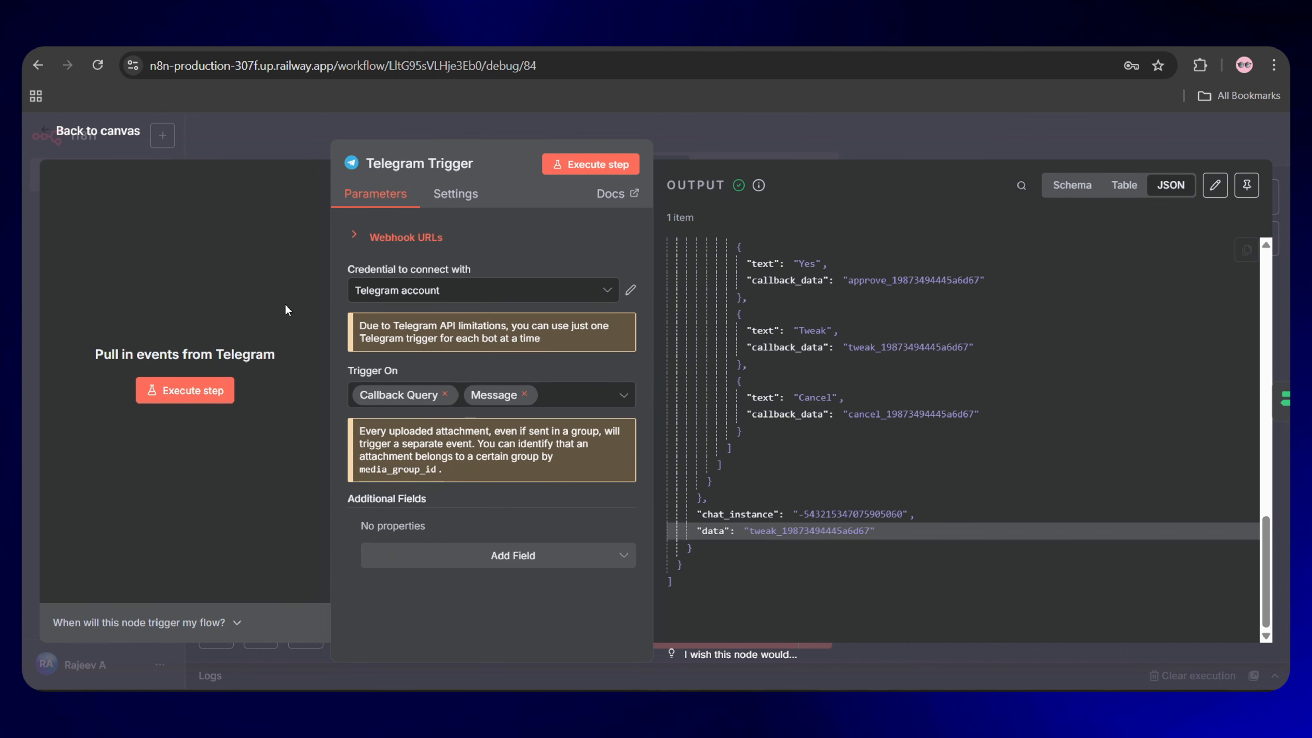
click(98, 131)
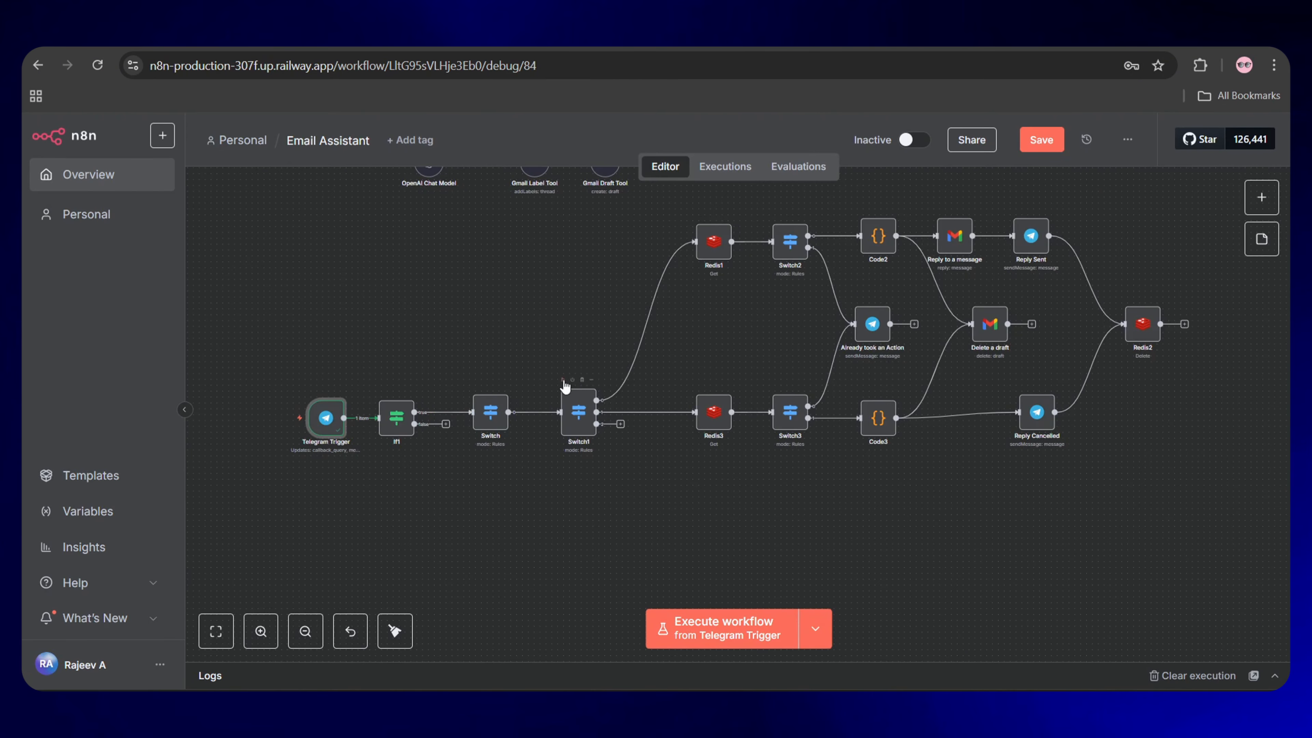
- Execute the workflow up to Switch1 and compare its third output with the "contains tweak" routing rule
click(563, 380)
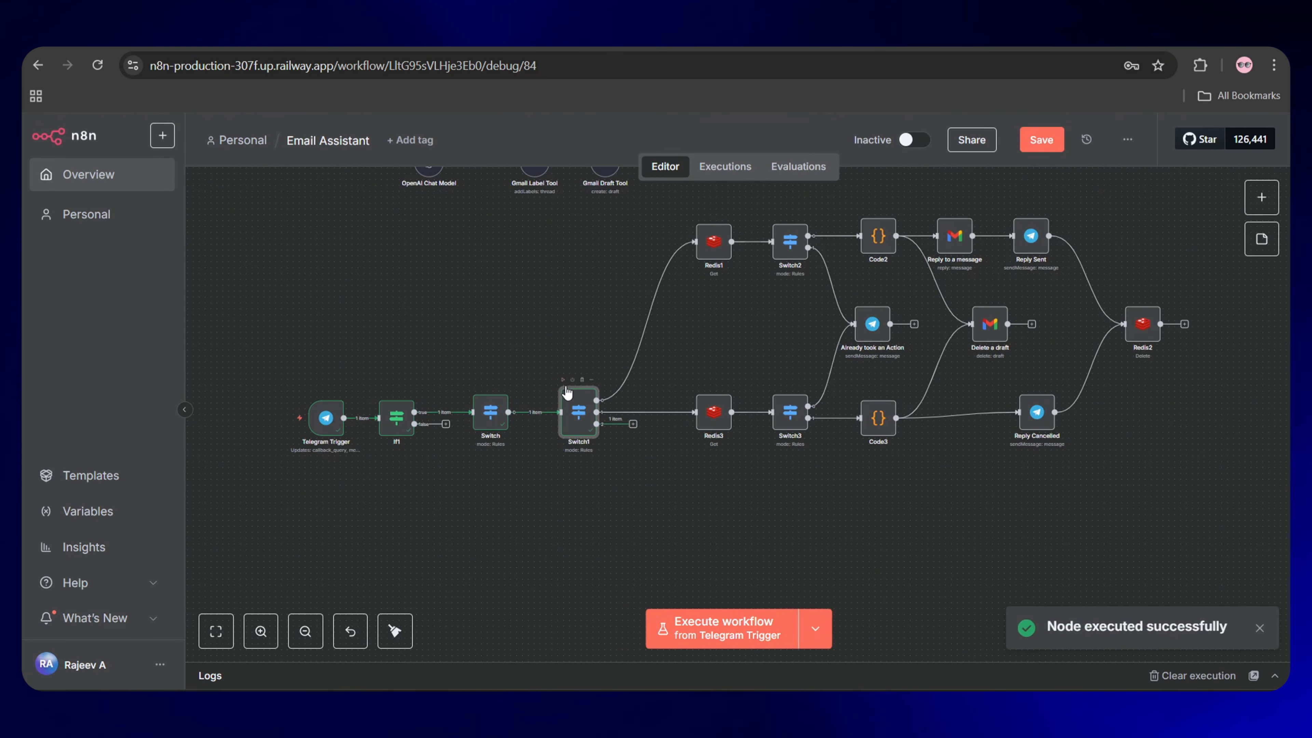
double_click(580, 420)
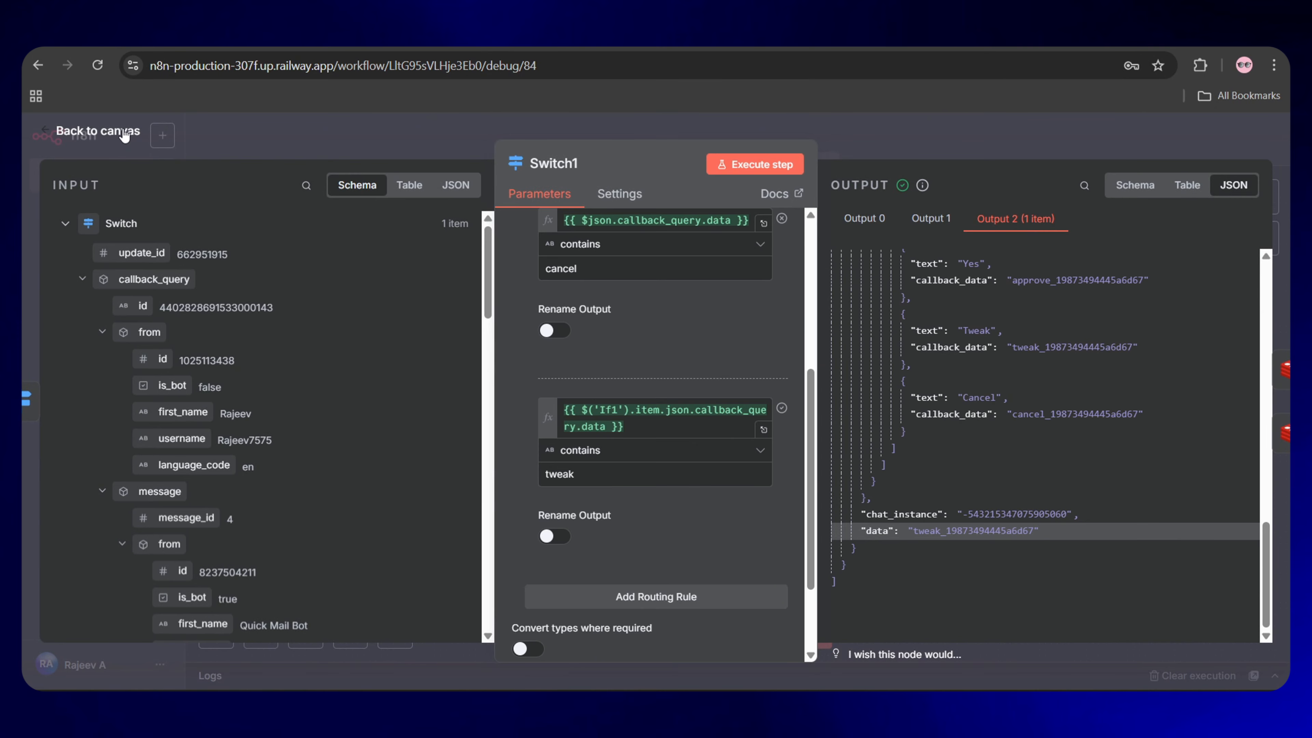
click(122, 132)
- Duplicate the connected Redis3 and Switch3 nodes, place the copies below, and link them to Switch1's third output, the tweak branch
click(713, 418)
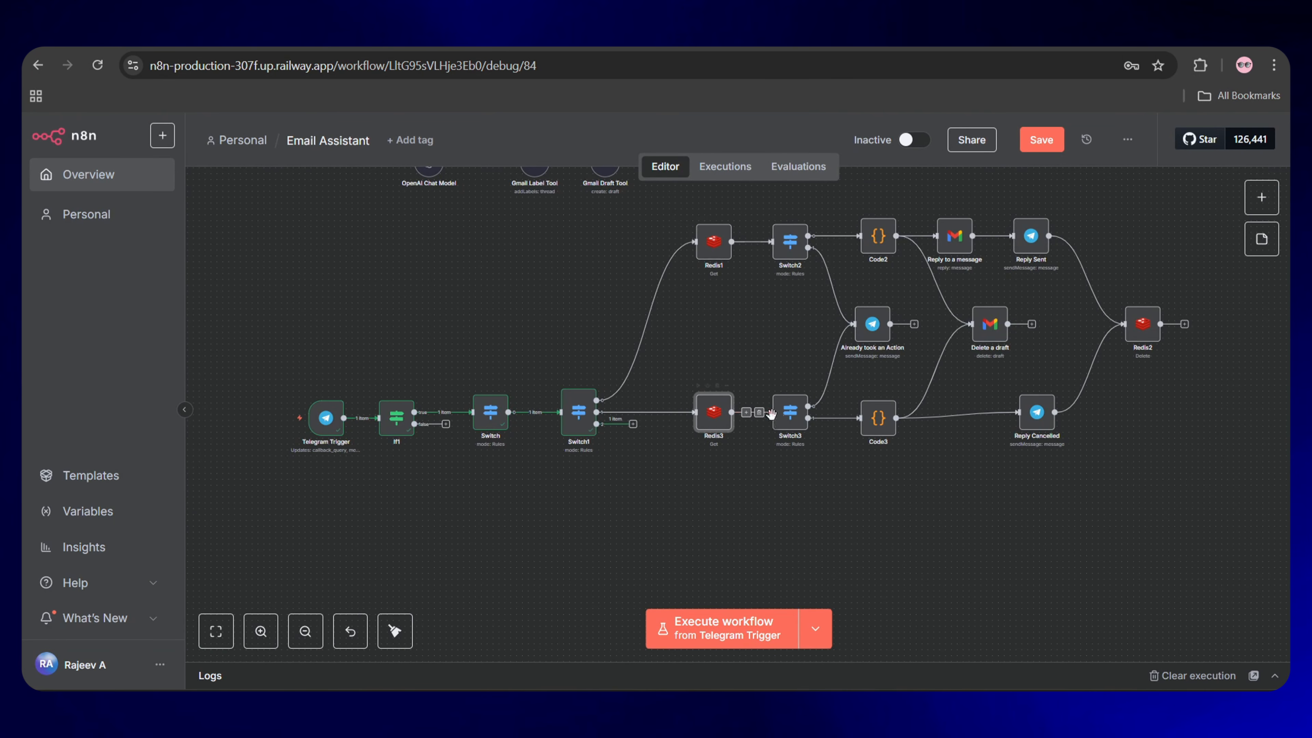
ctrl+click(789, 419)
key(ctrl+c)
key(ctrl+v)
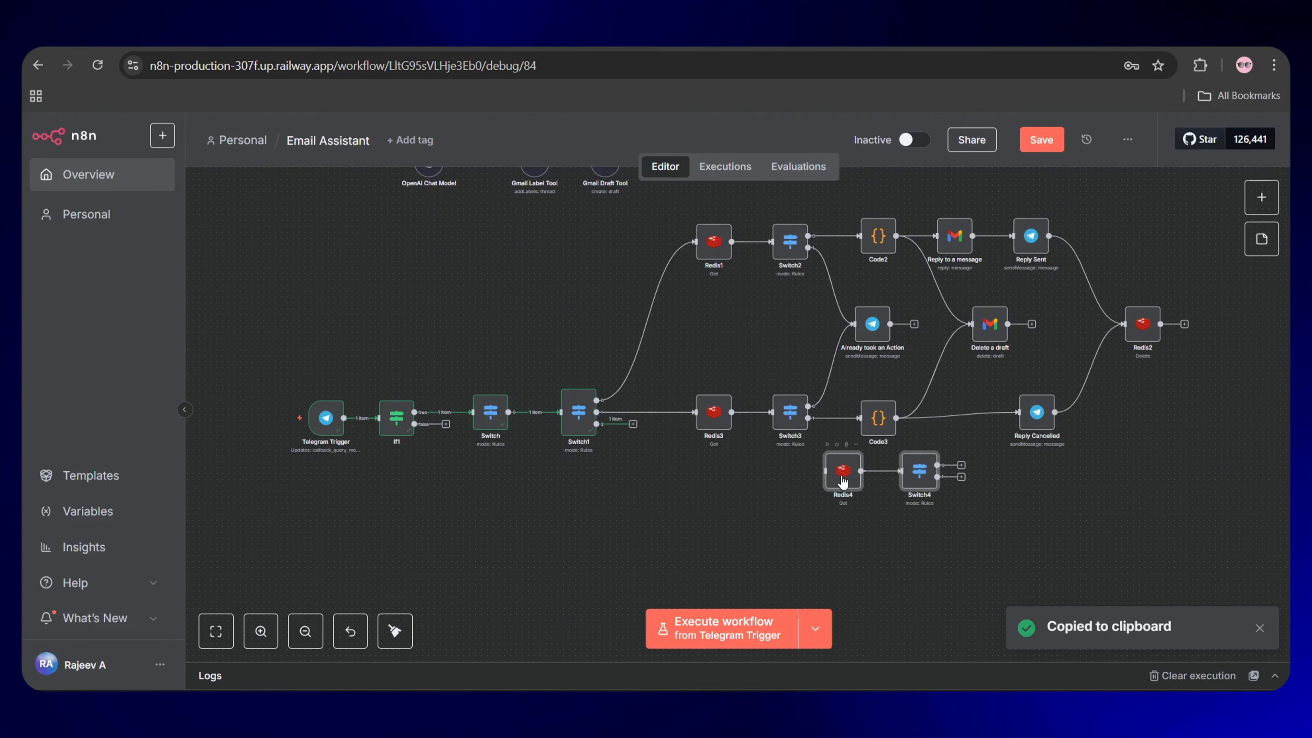
drag(835, 499, 711, 499)
scroll(710, 499, down, 2)
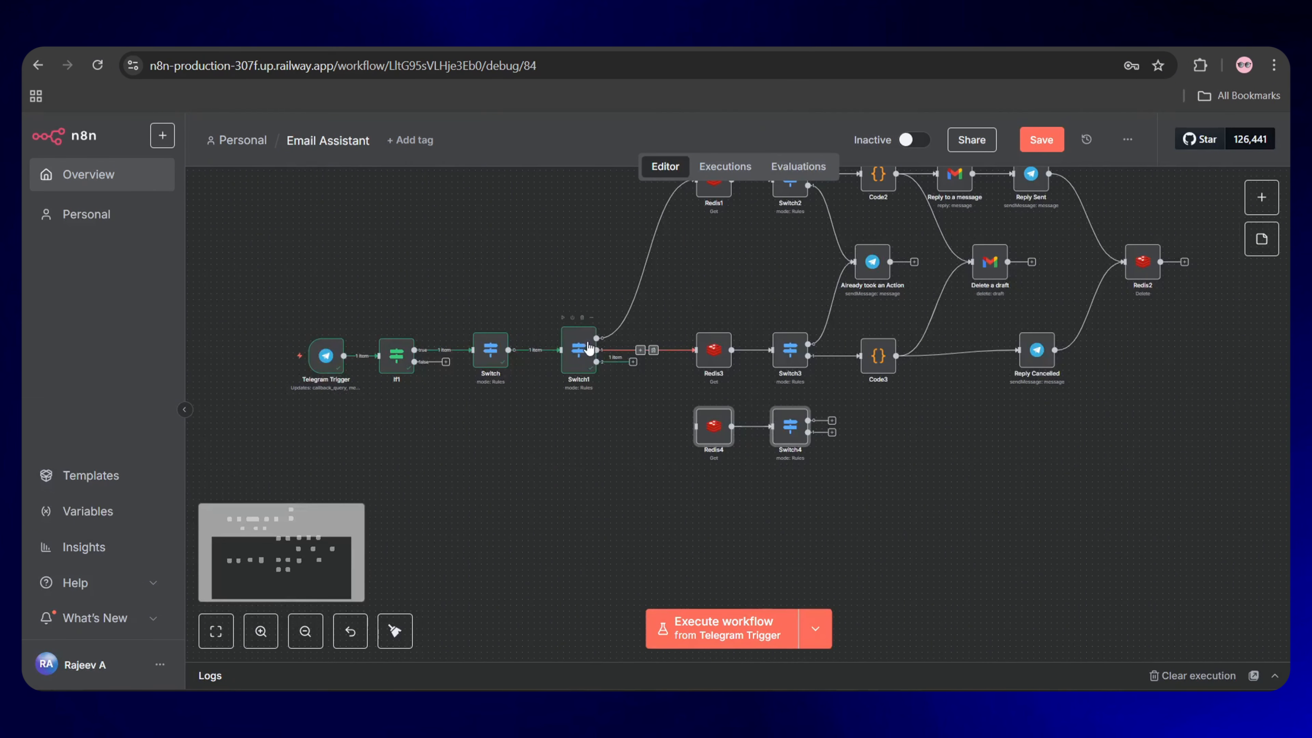
drag(596, 361, 696, 426)
- Run the tweak branch up to Switch4 and review its outputs against the Draft_Details routing rules
click(775, 401)
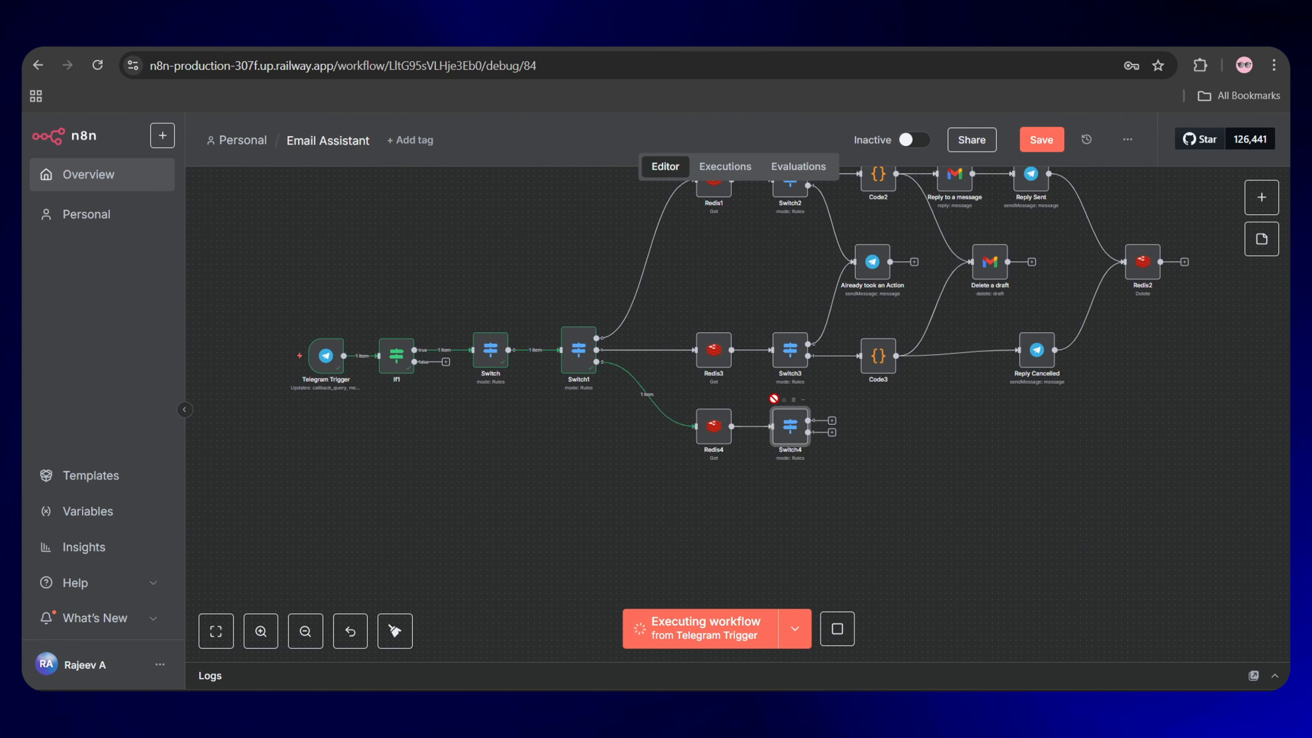
double_click(791, 434)
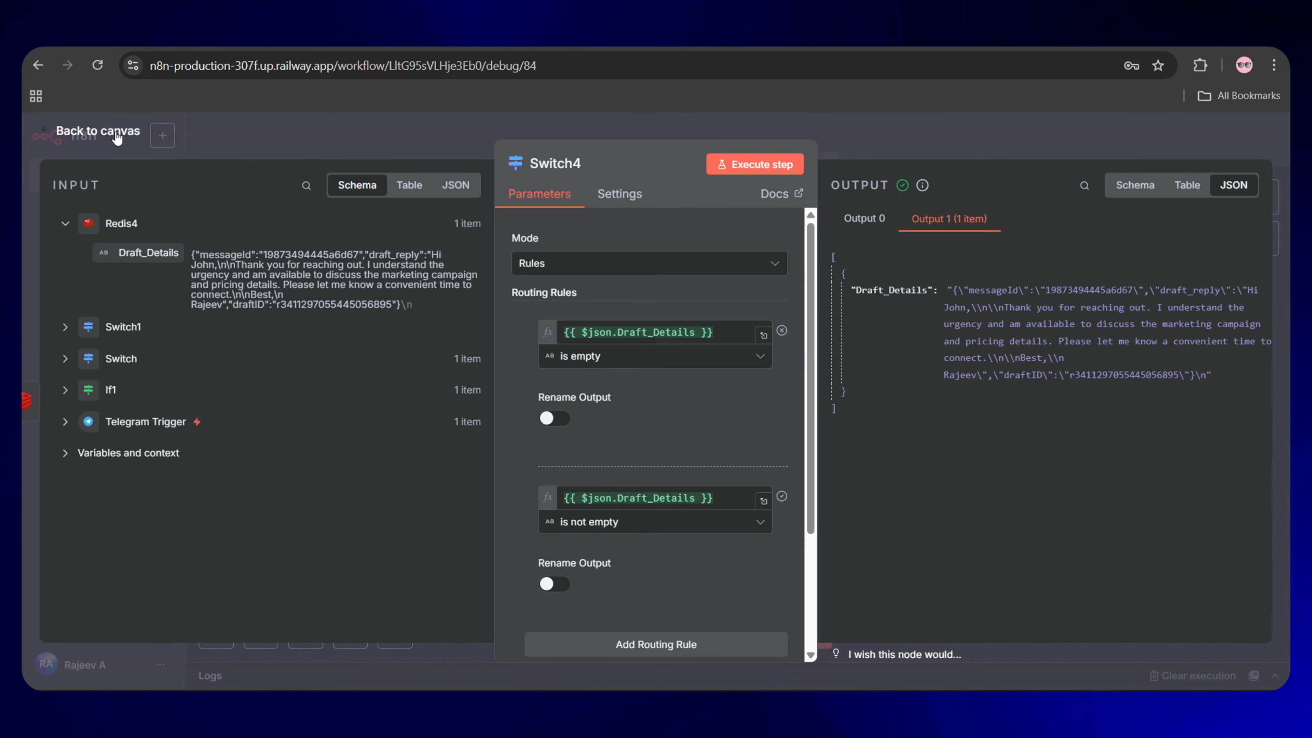
click(103, 132)
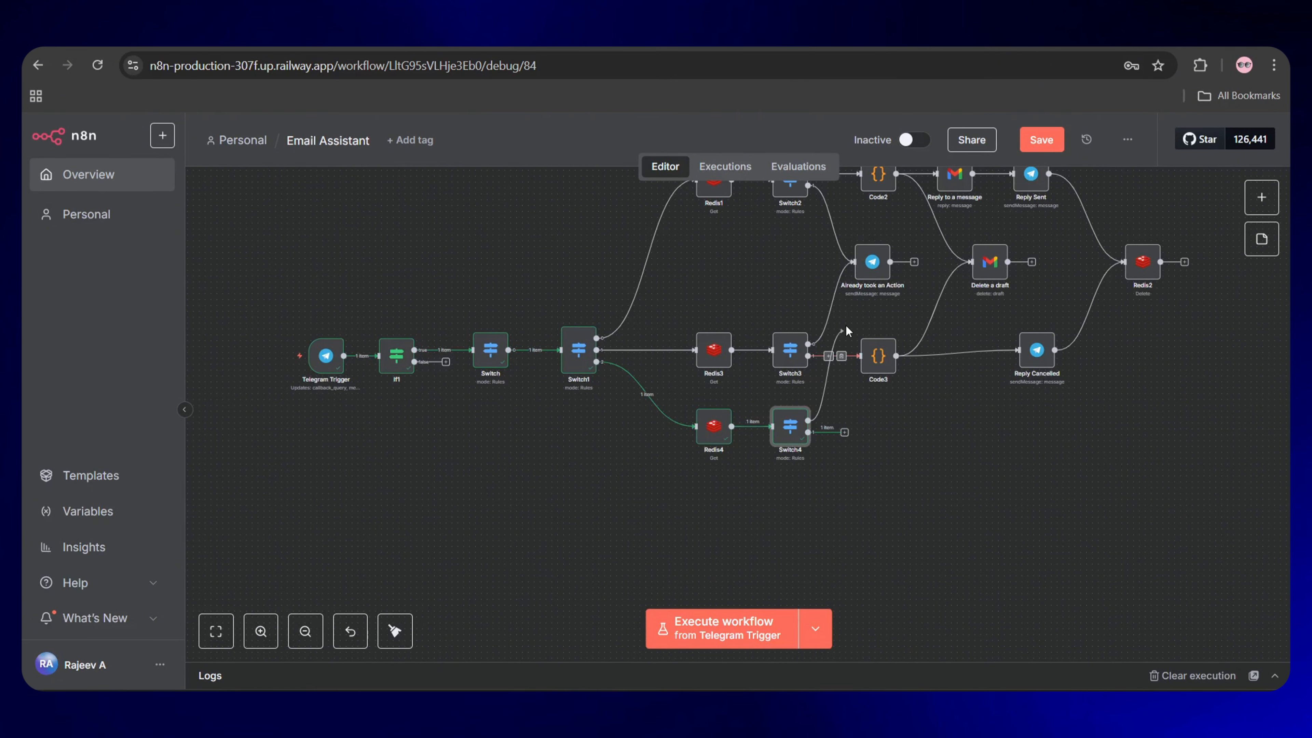
- Connect Switch4's "is empty" output to the "Already took an Action" node and check that node's message text
drag(848, 331, 871, 266)
double_click(872, 262)
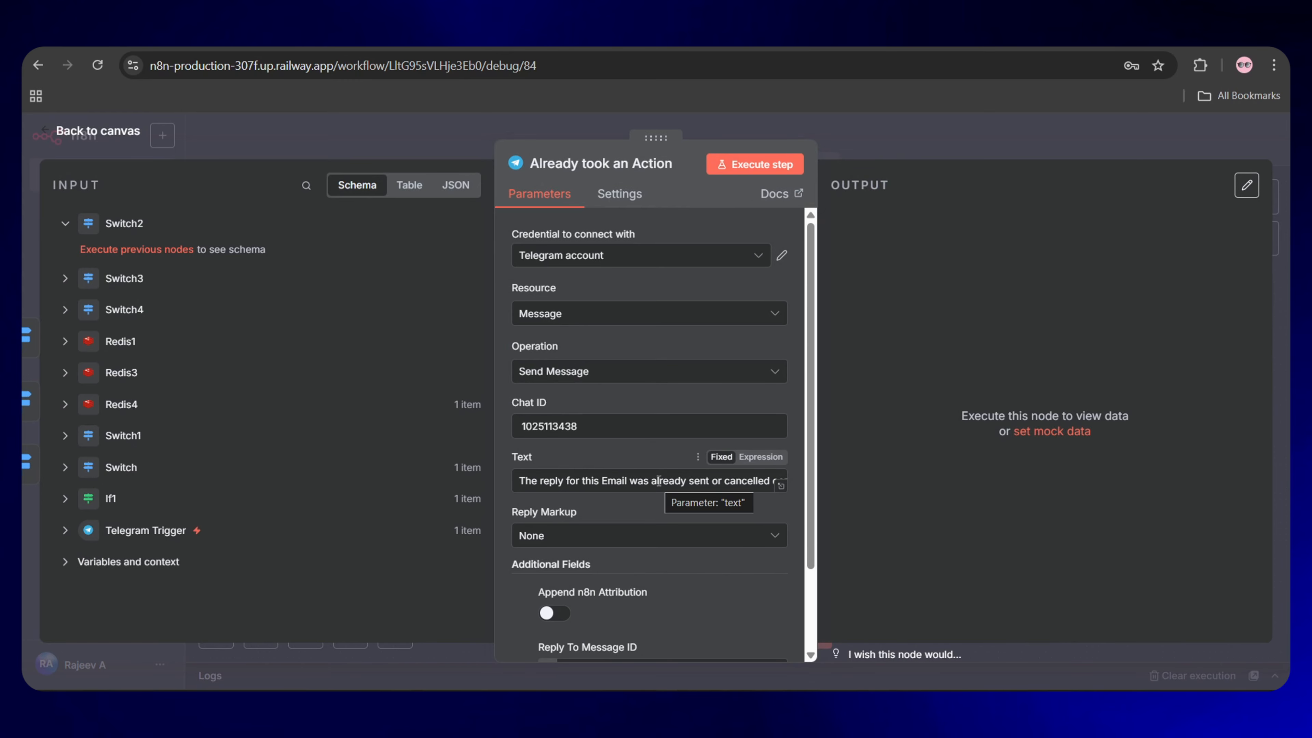
click(98, 131)
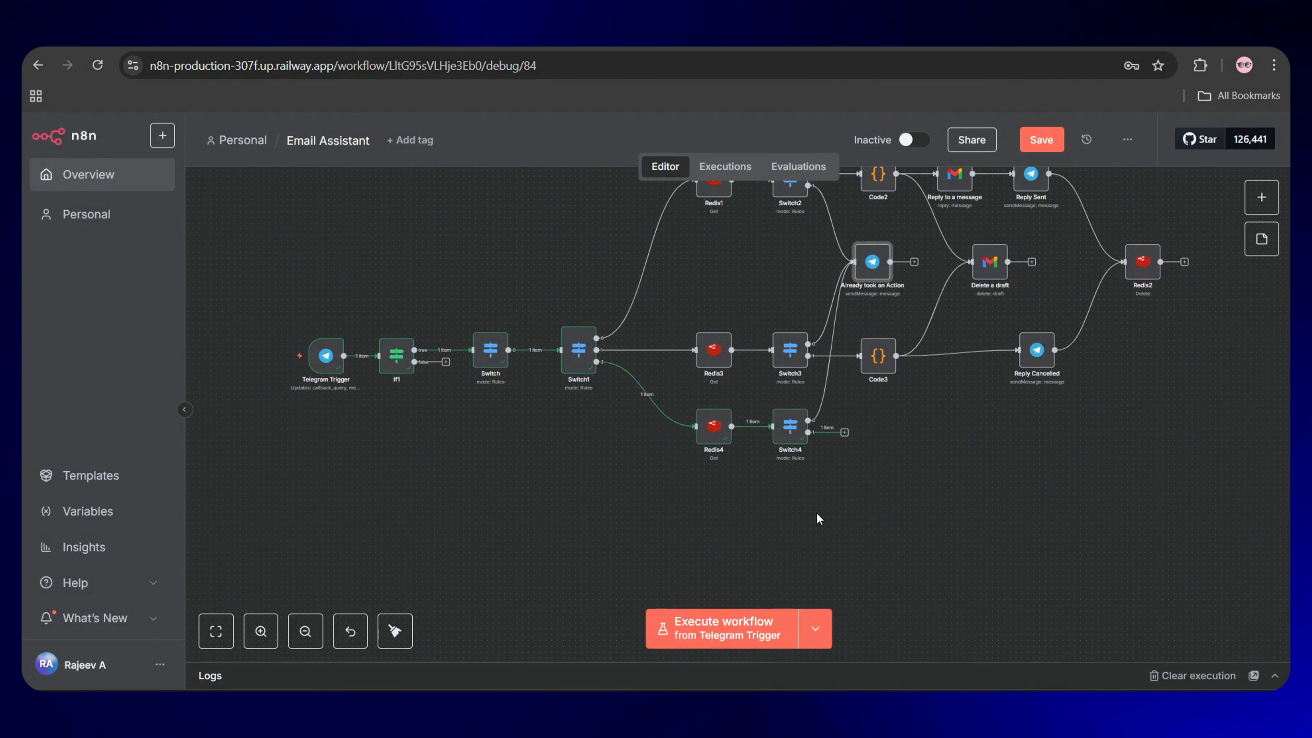
- Duplicate the Reply Cancelled Telegram node, place the copy beside Switch4, and connect it to Switch4's second output
click(1038, 356)
key(ctrl+c)
key(ctrl+v)
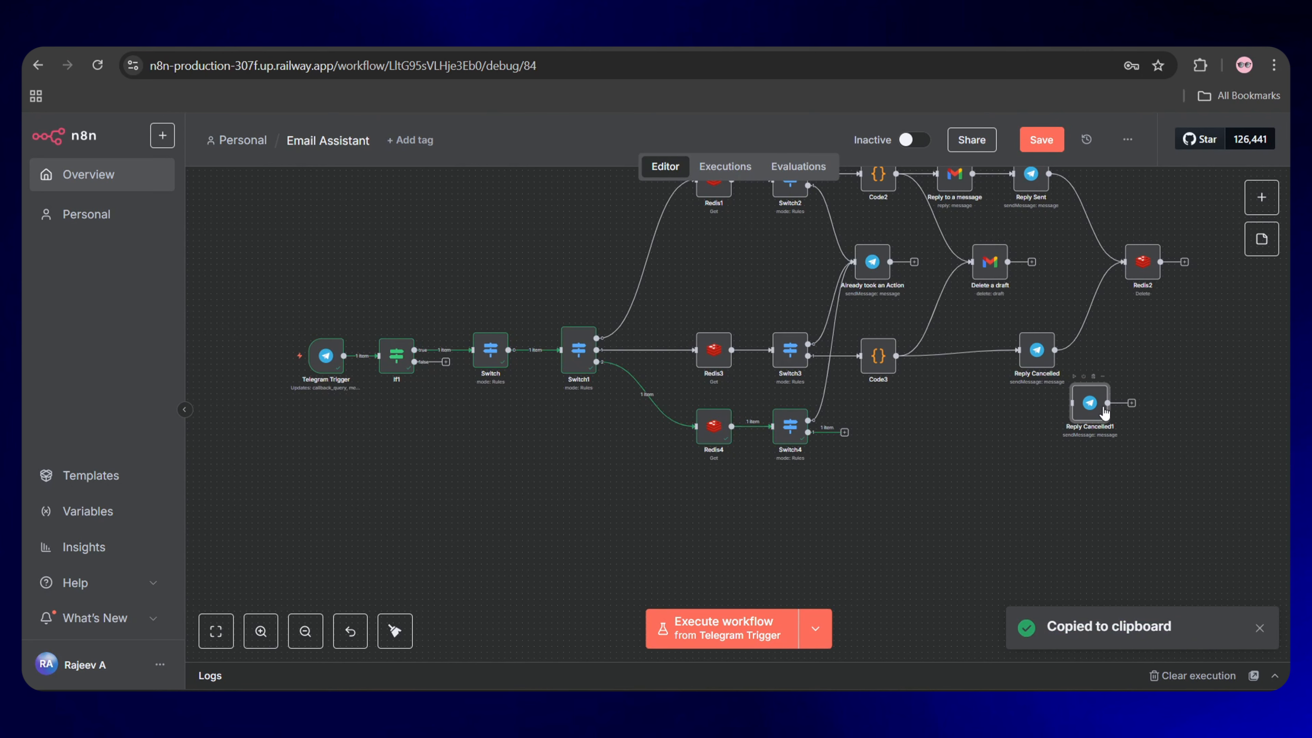
drag(1101, 413, 903, 443)
drag(808, 433, 880, 433)
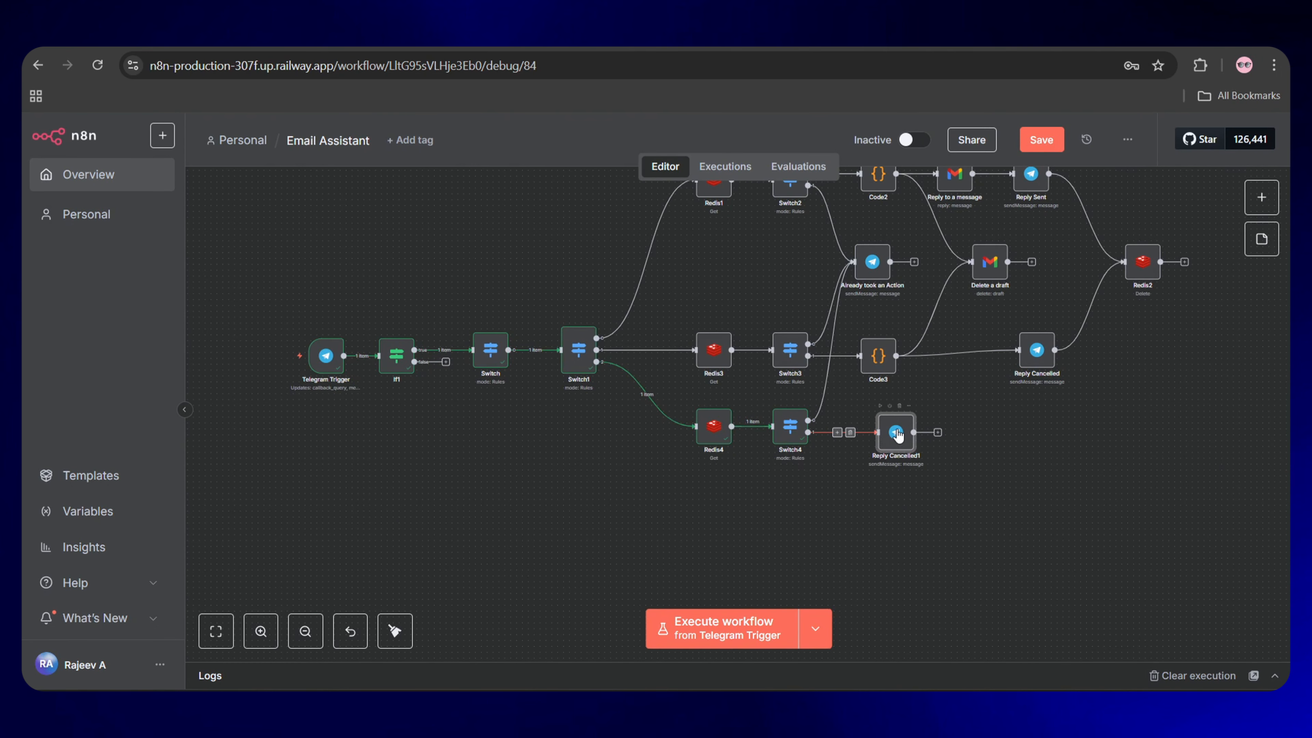
- Replace the copied node's text with the expression "Got it! please type the changes you'd like. I'll update the draft and share it back for review."
double_click(896, 430)
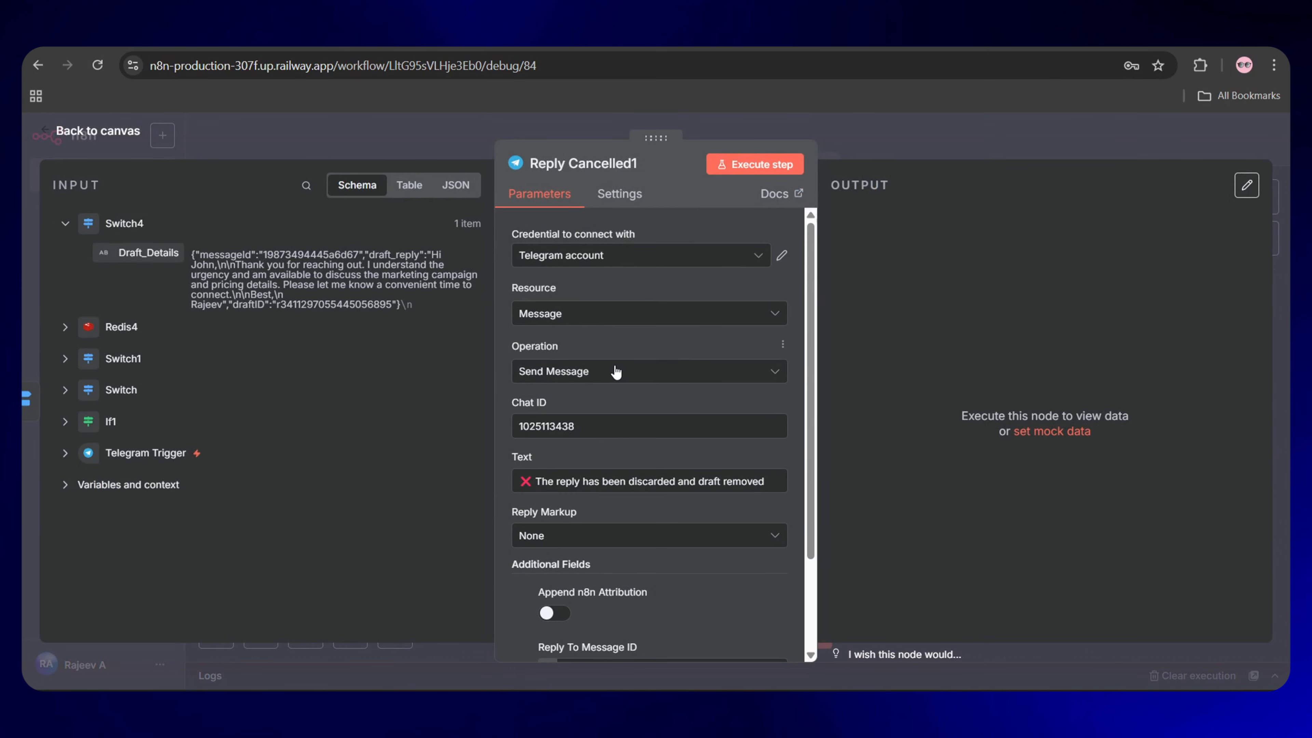
triple_click(552, 487)
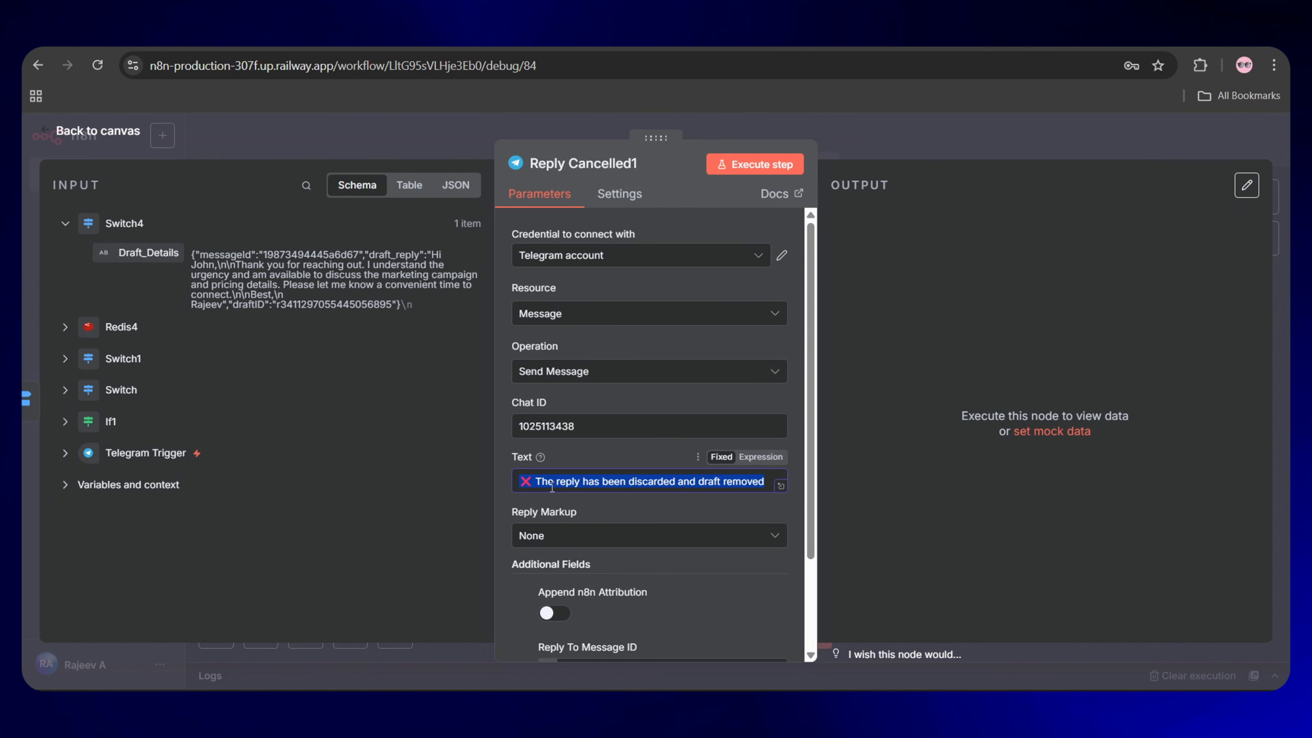
key(BackSpace)
click(761, 456)
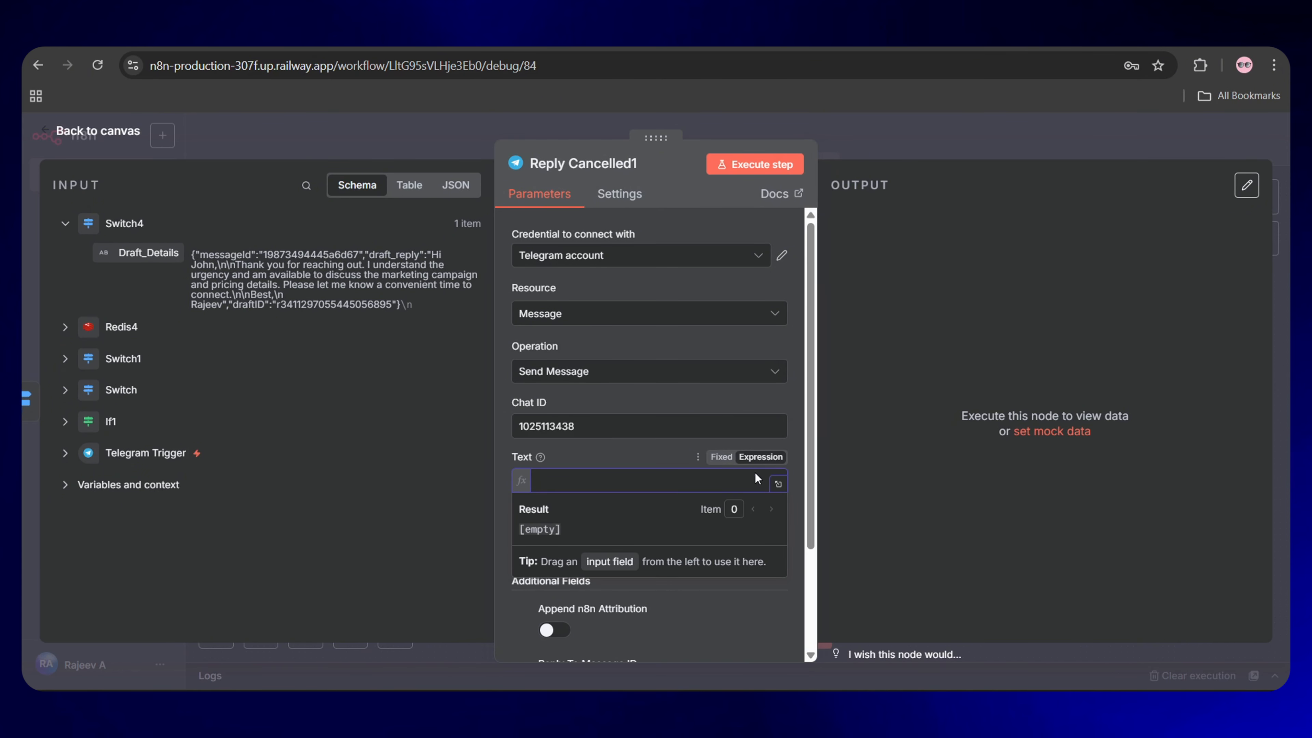
click(765, 486)
text(Got)
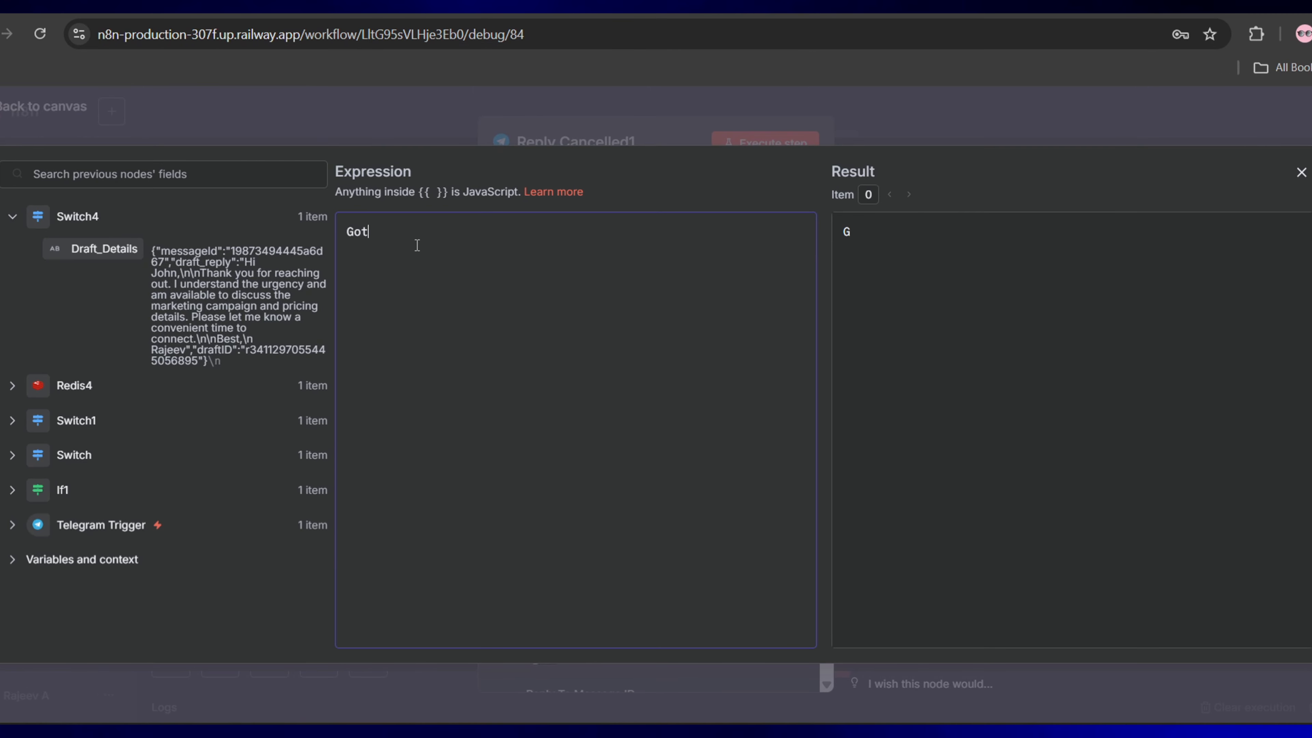
text( it! please type the changes you'd li)
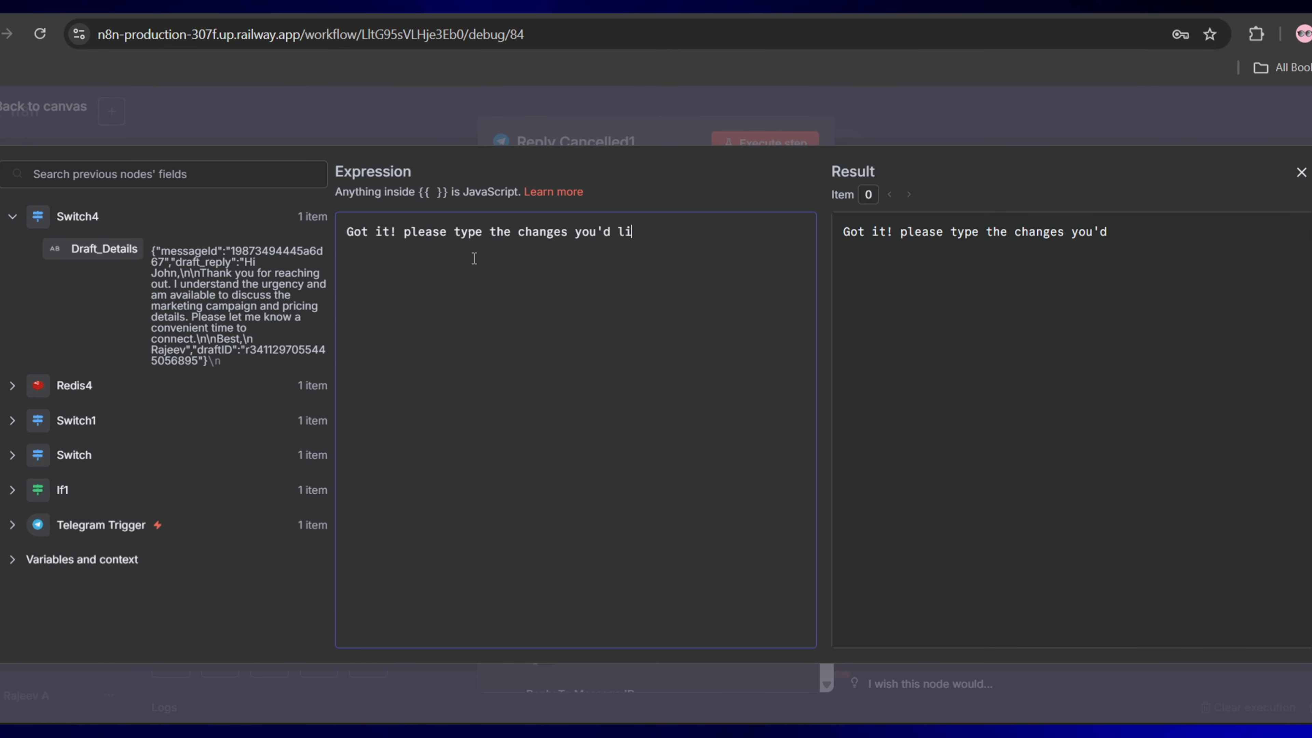
text(ke. I'll update the draft and share it back for review.)
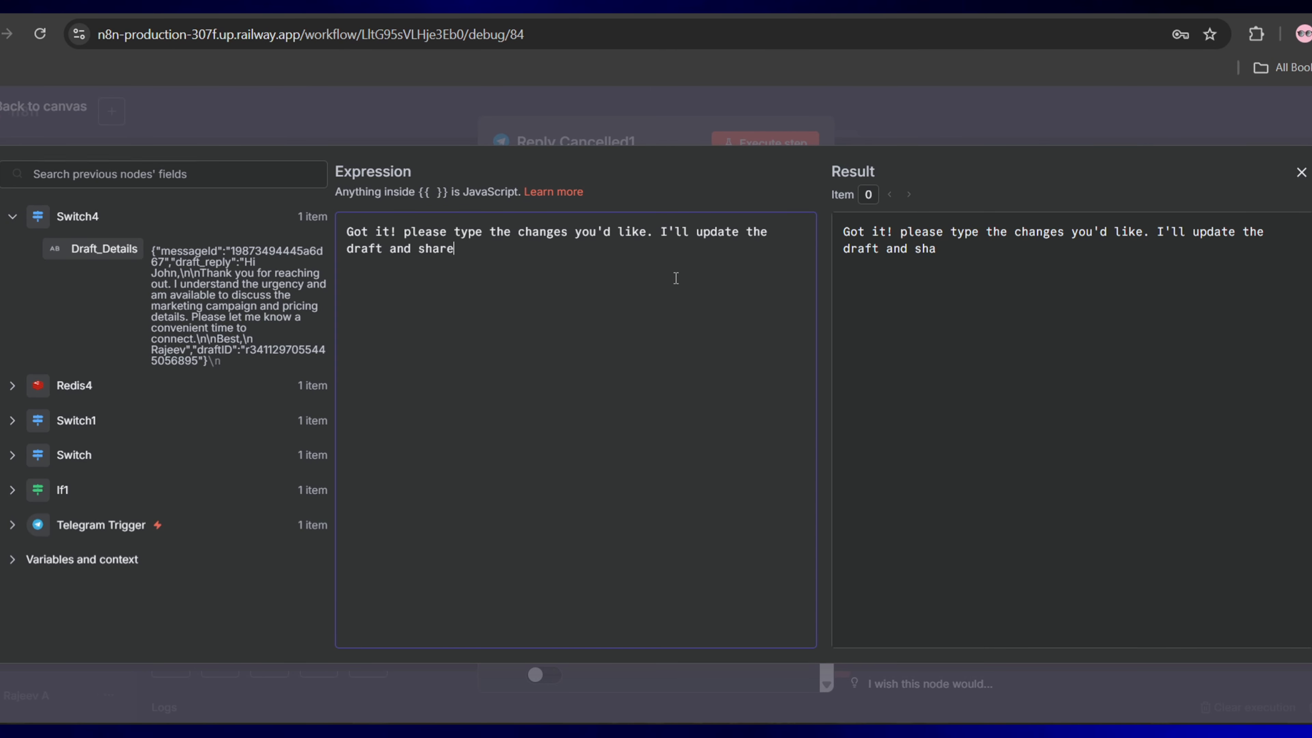
- Add a second paragraph to the message: "📝 Please reply to this specific message, so we can track your update properly."
key(Return)
key(Return)
text(📝 Please )
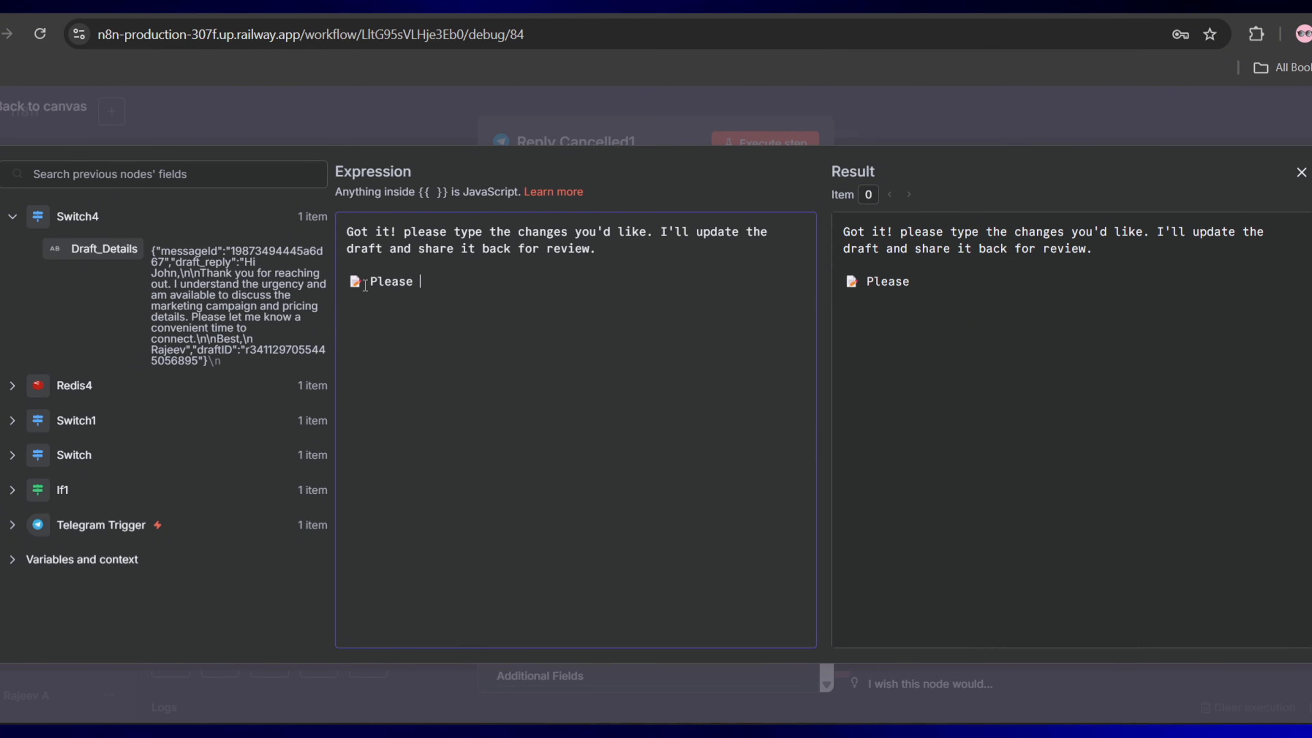
text(reply to this specific message, so we can track your update properly.)
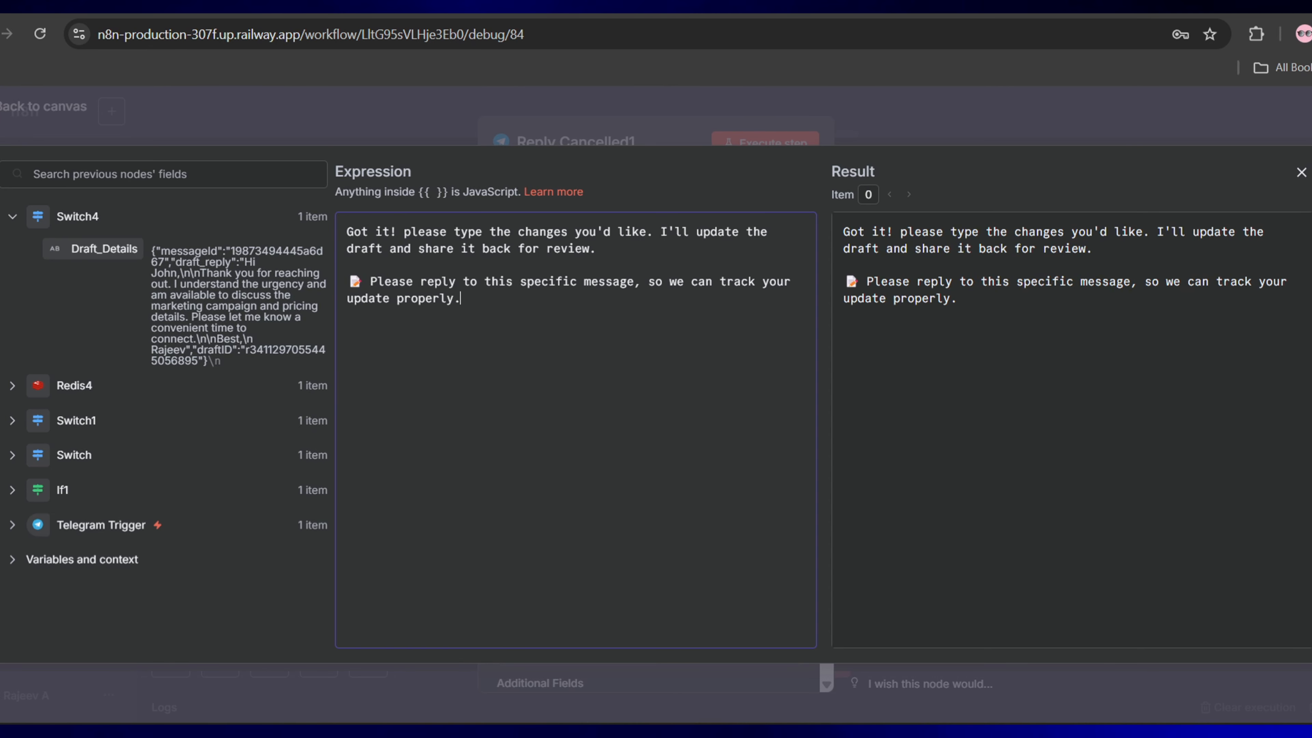
- Switch to Telegram and check the reply option on the bot's draft email message
click(799, 14)
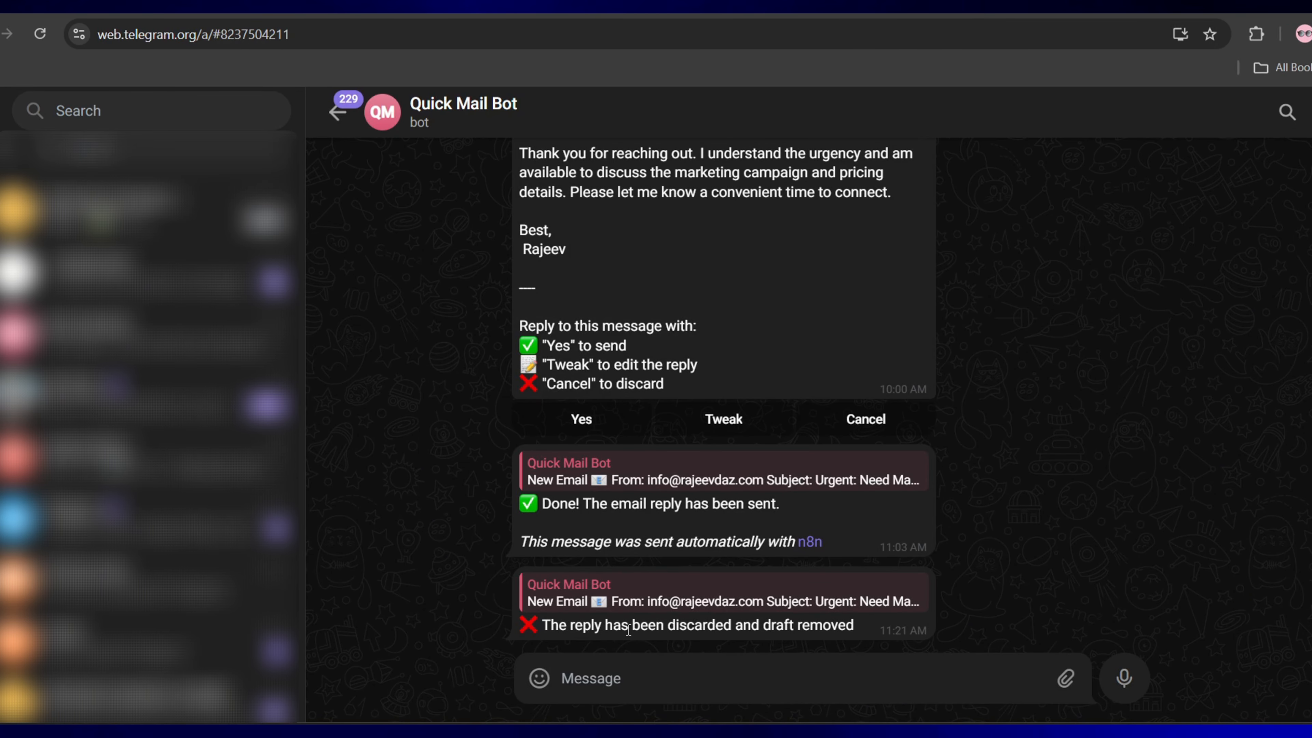
right_click(775, 295)
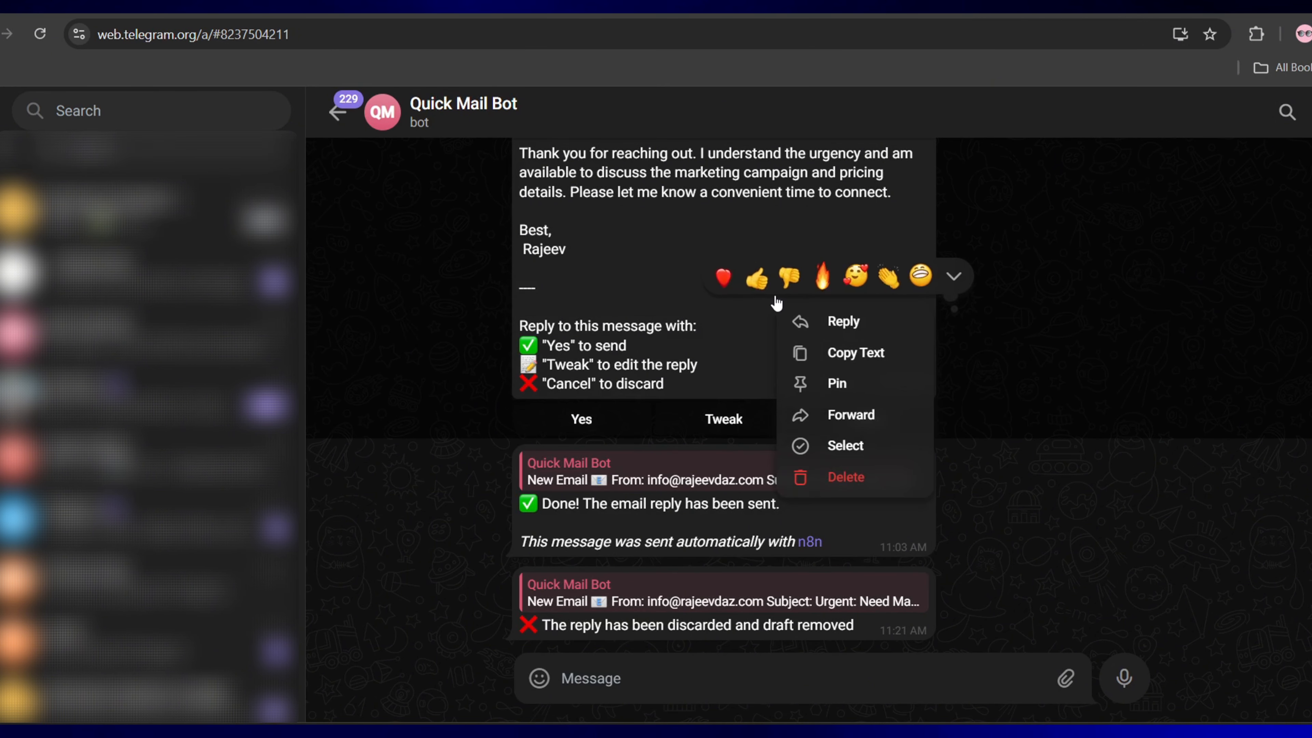
click(833, 325)
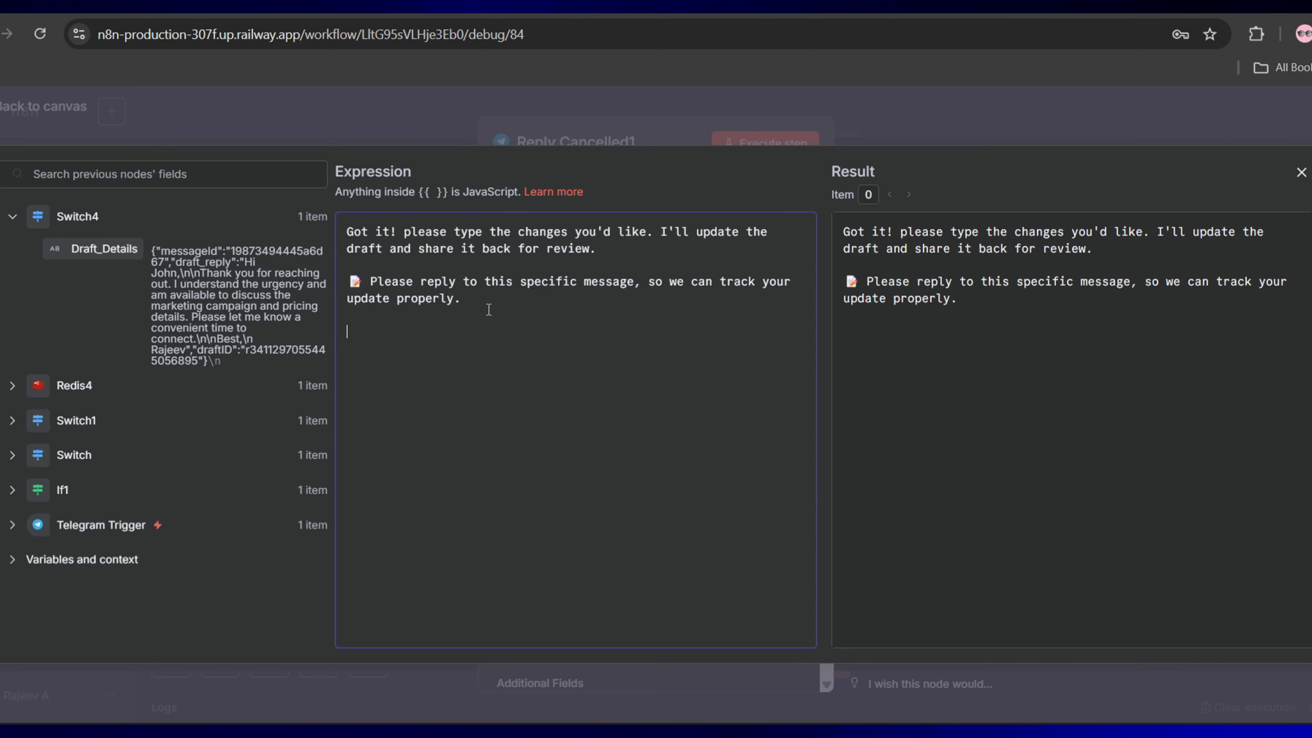
- Back in n8n, add a message line starting "<code>id:" followed by the Telegram Trigger's callback_query.data field
text(code>id:)
click(12, 525)
scroll(156, 482, down, 10)
scroll(226, 501, down, 10)
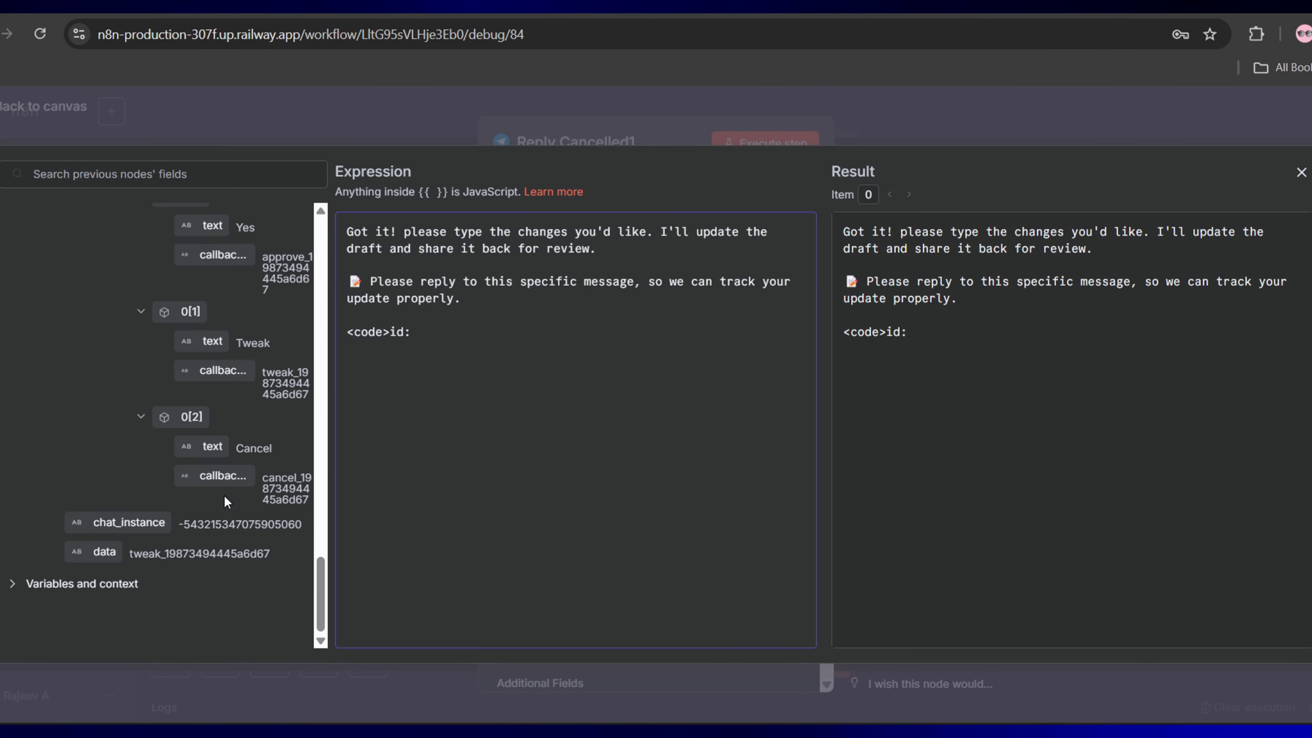
drag(103, 553, 421, 334)
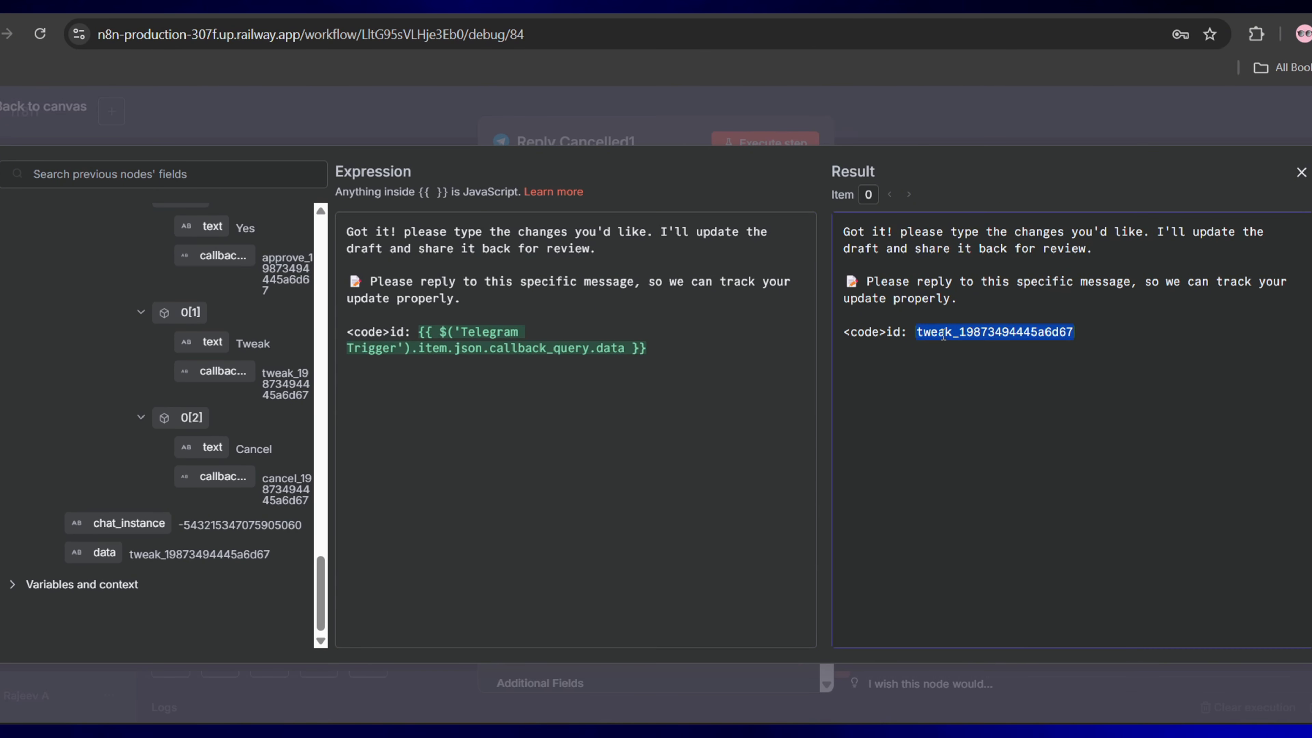
- Append .split("_")[1] to callback_query.data in the ID expression and end the line with </code>
drag(960, 333, 928, 334)
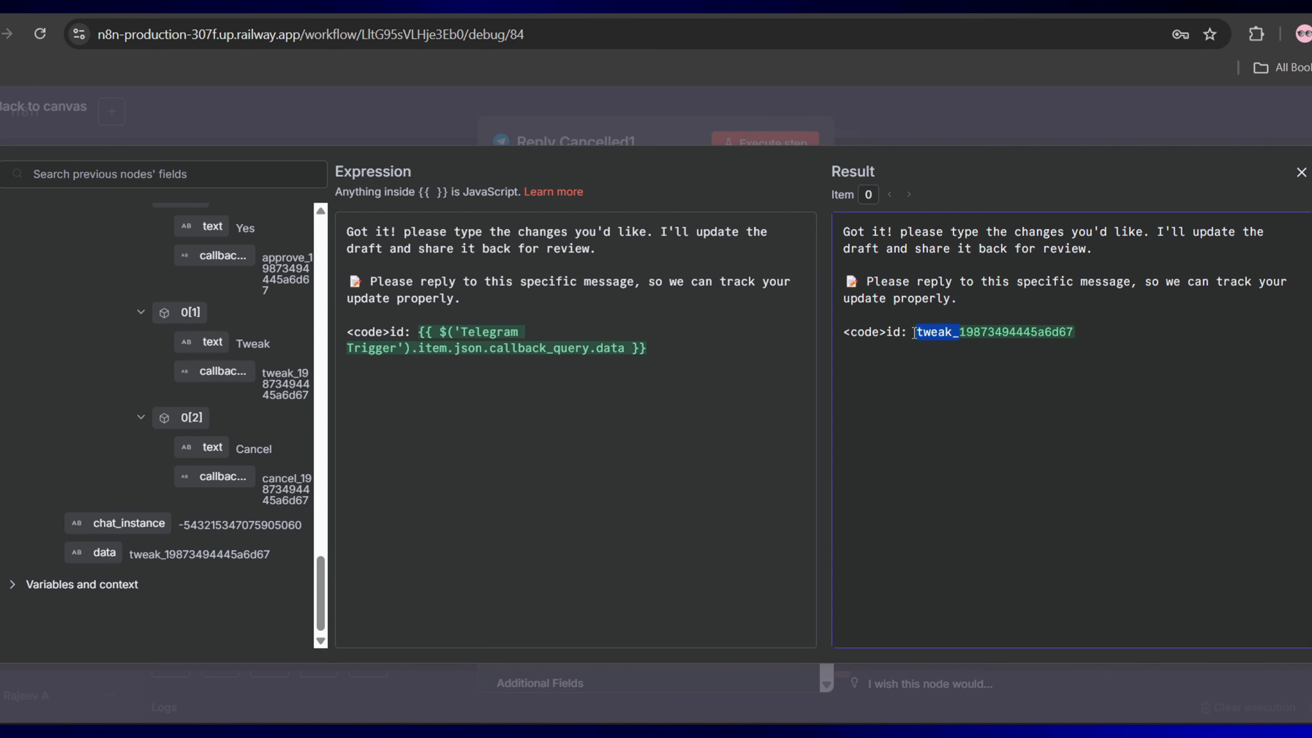
click(914, 334)
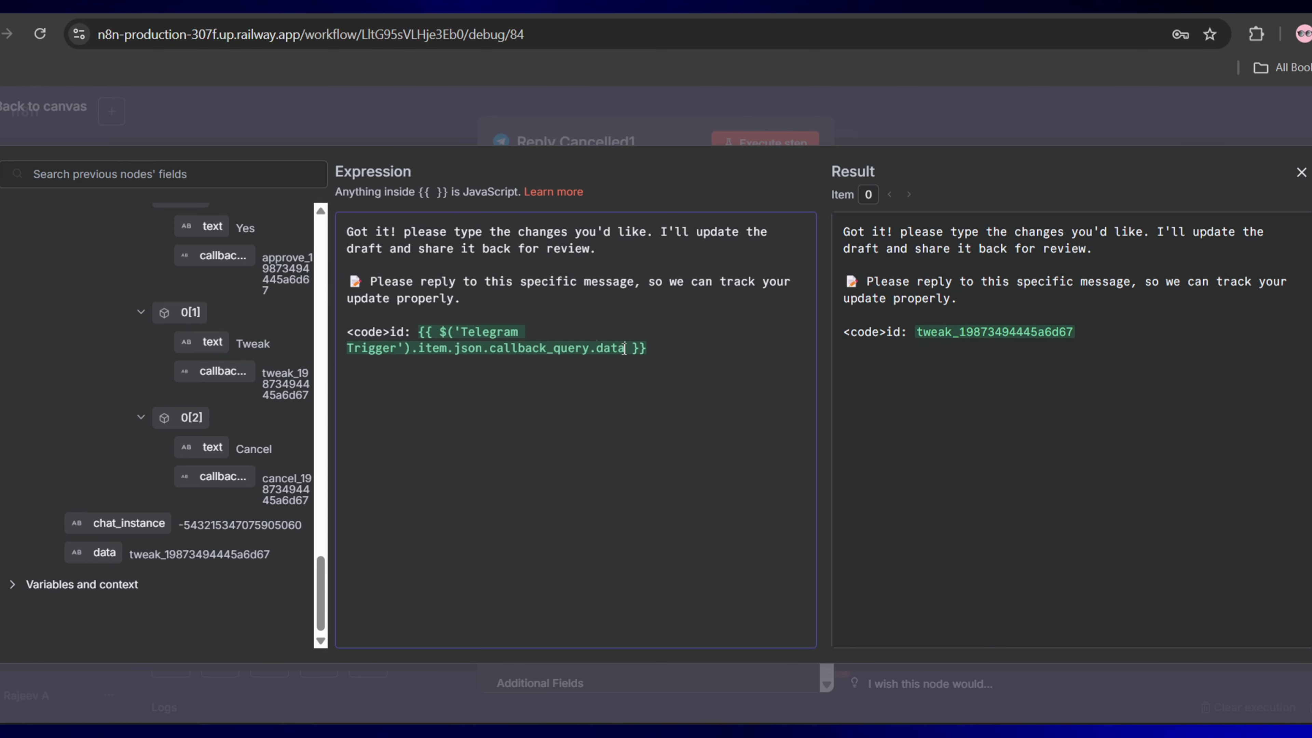
text(.split()
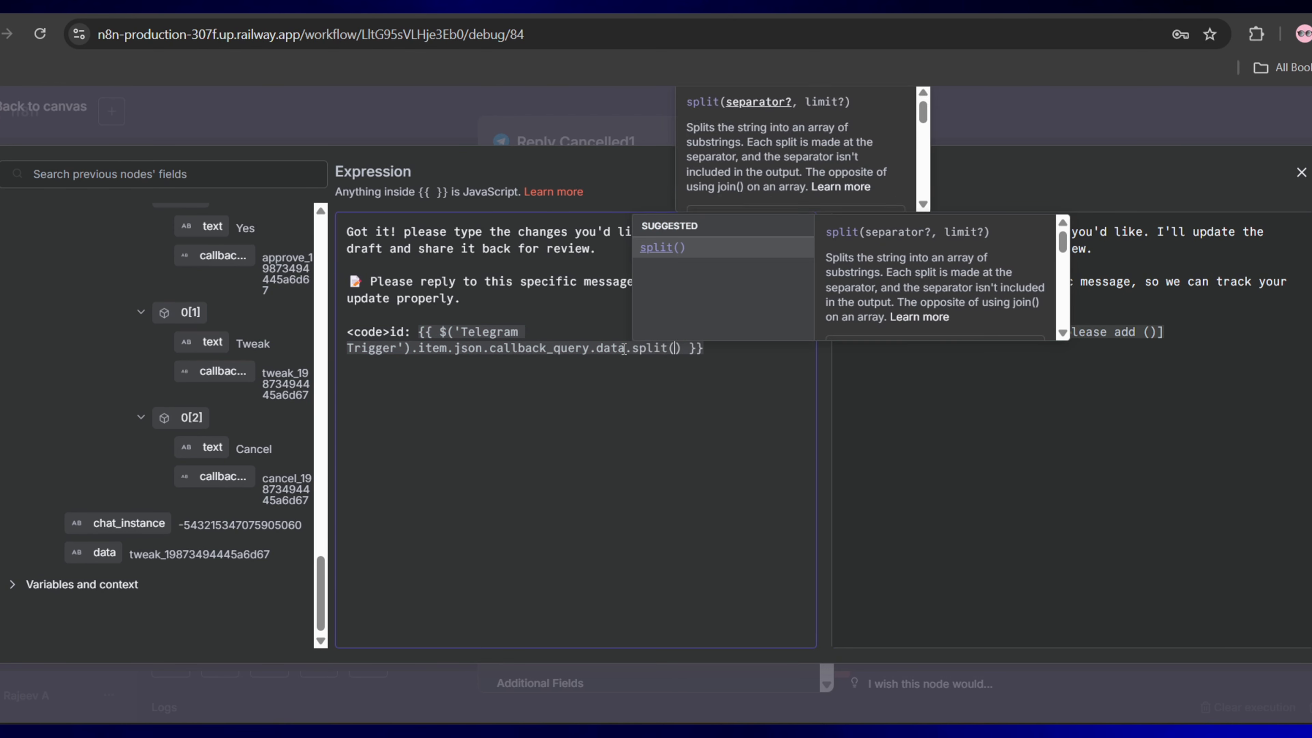
text("_"))
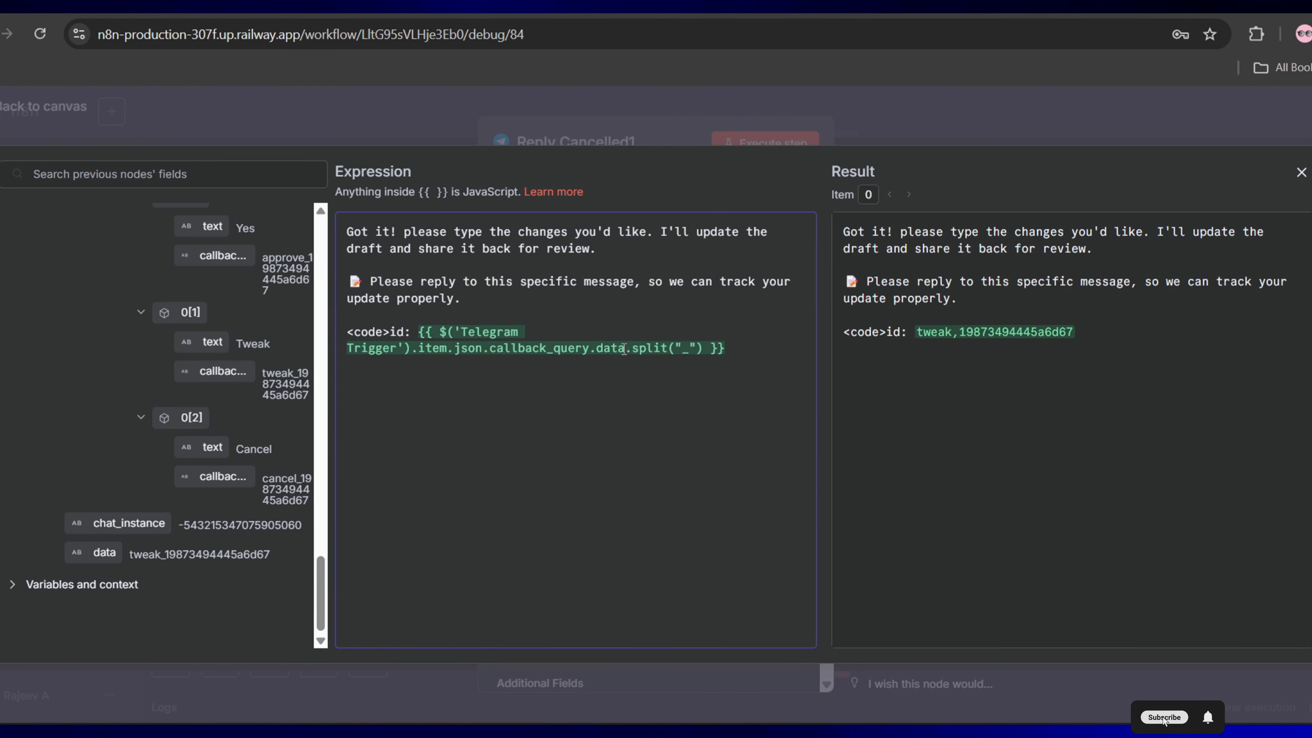
text([1)
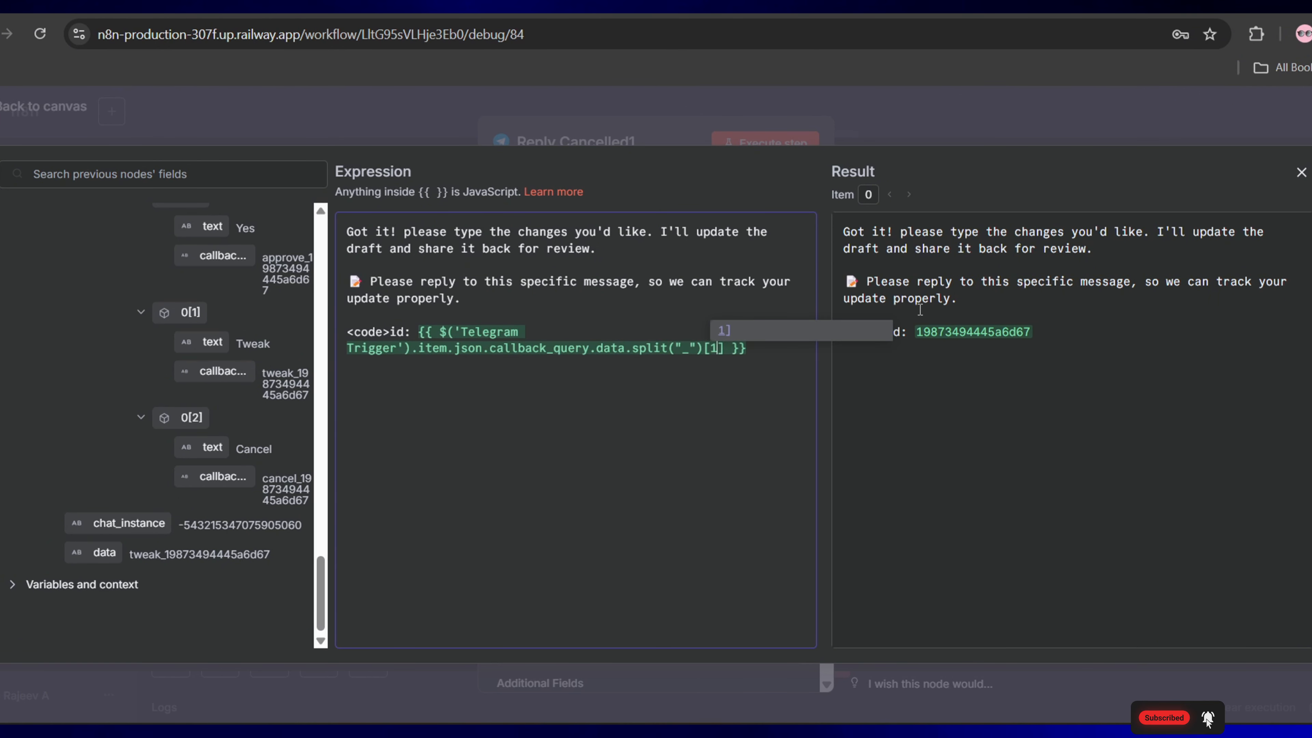
click(1067, 364)
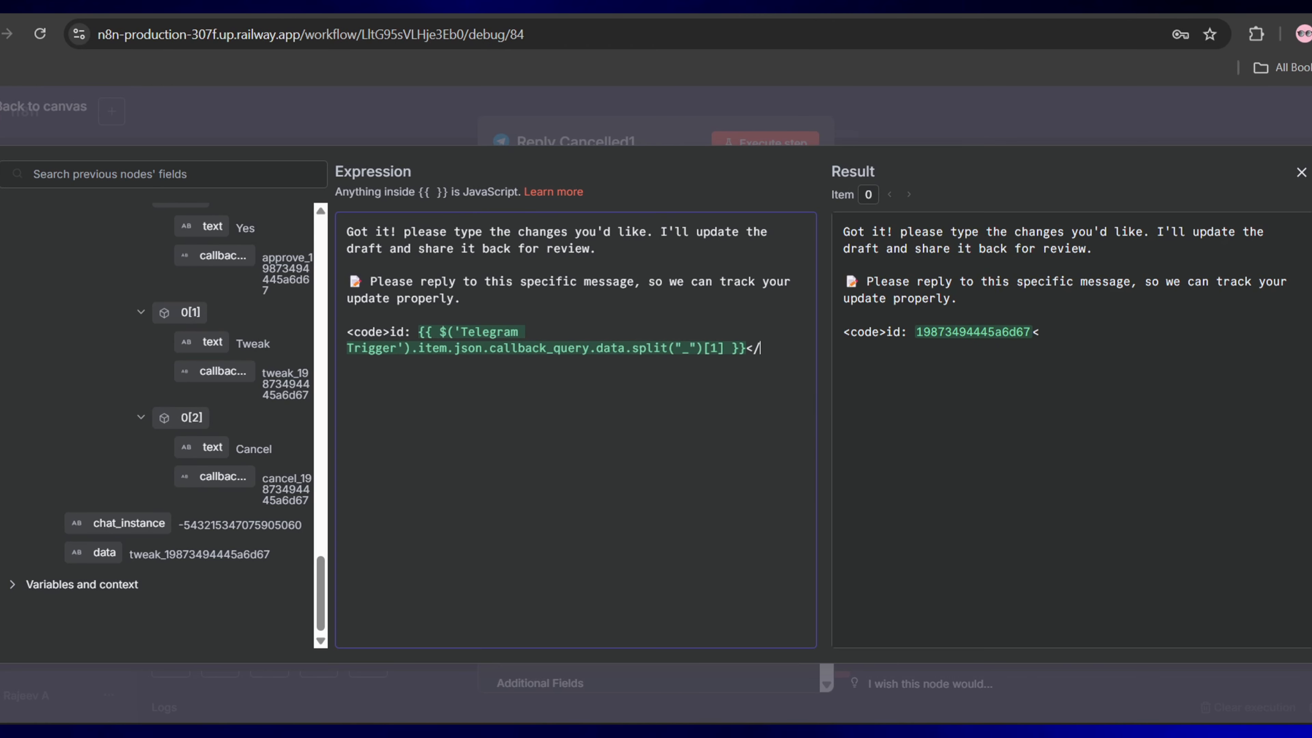
text(ode>)
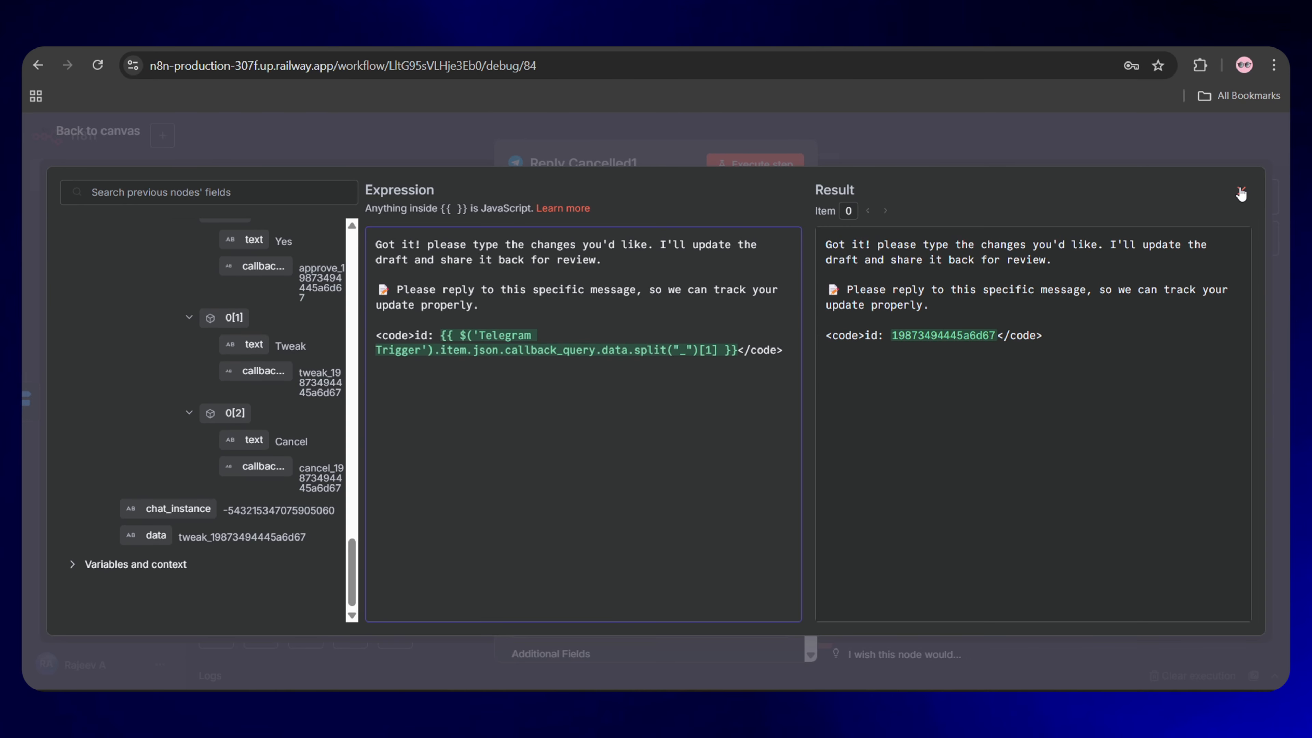
click(1241, 194)
- Set the tweak message's Reply Markup to Force Reply, then add the Force Reply property and enable it
scroll(650, 594, down, 4)
click(650, 422)
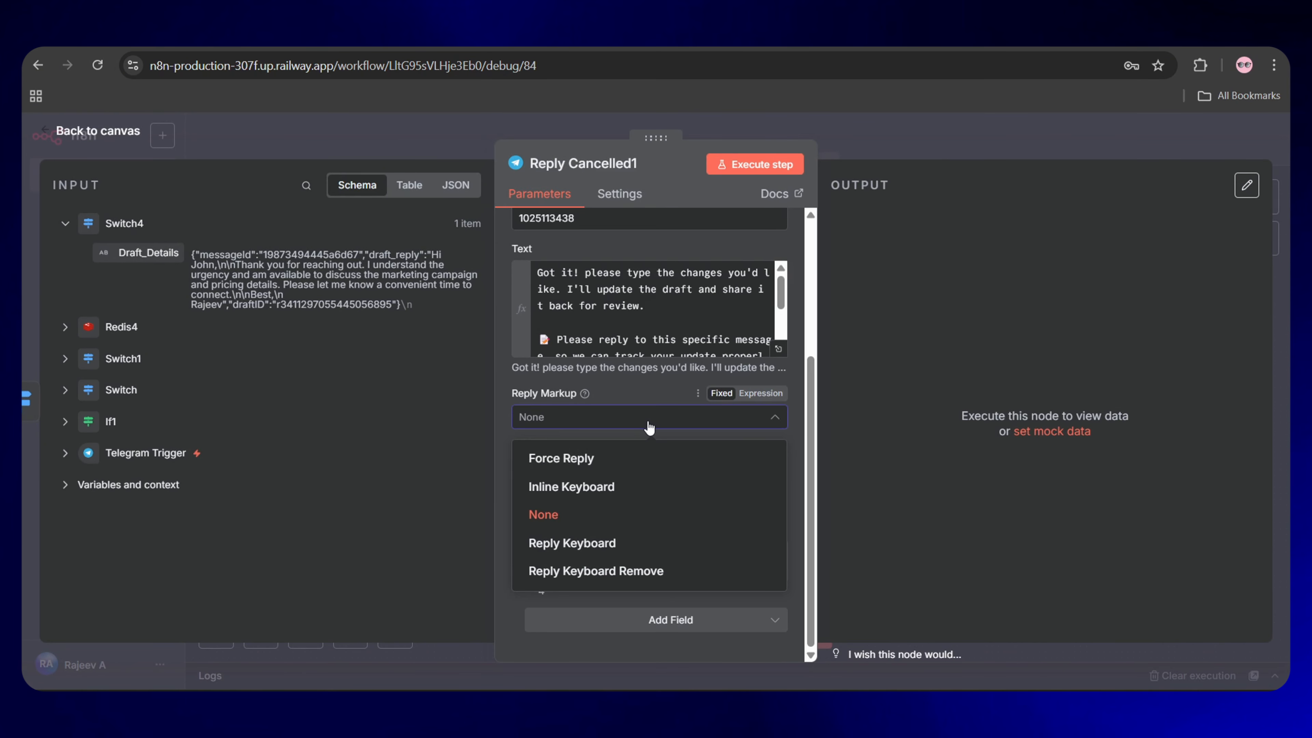
click(587, 460)
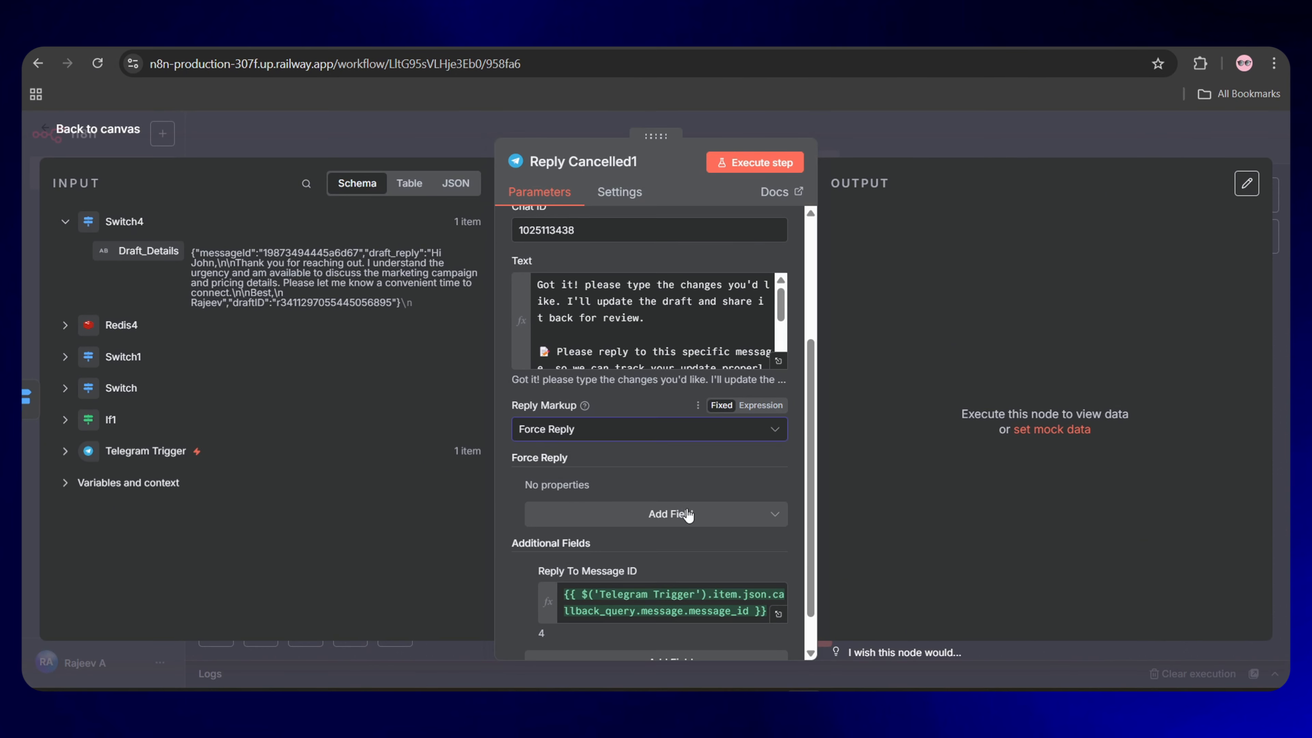
click(687, 515)
click(612, 554)
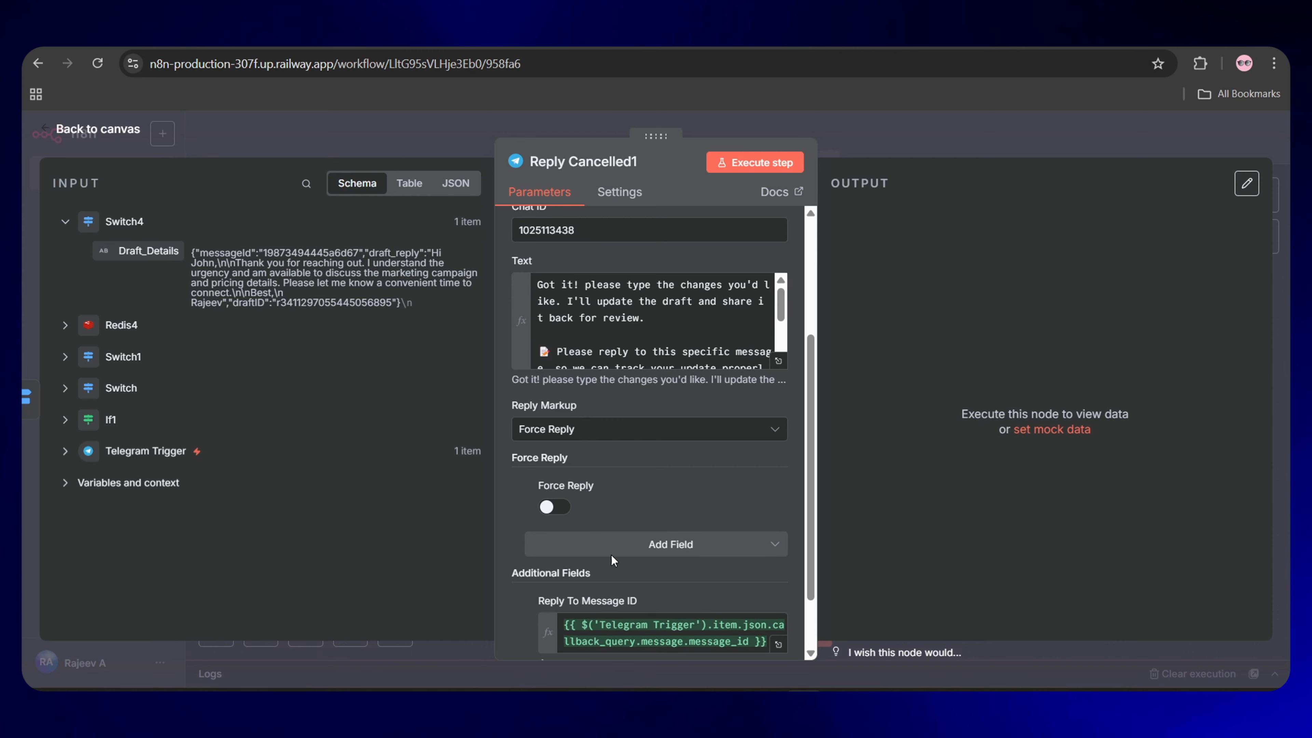
click(557, 507)
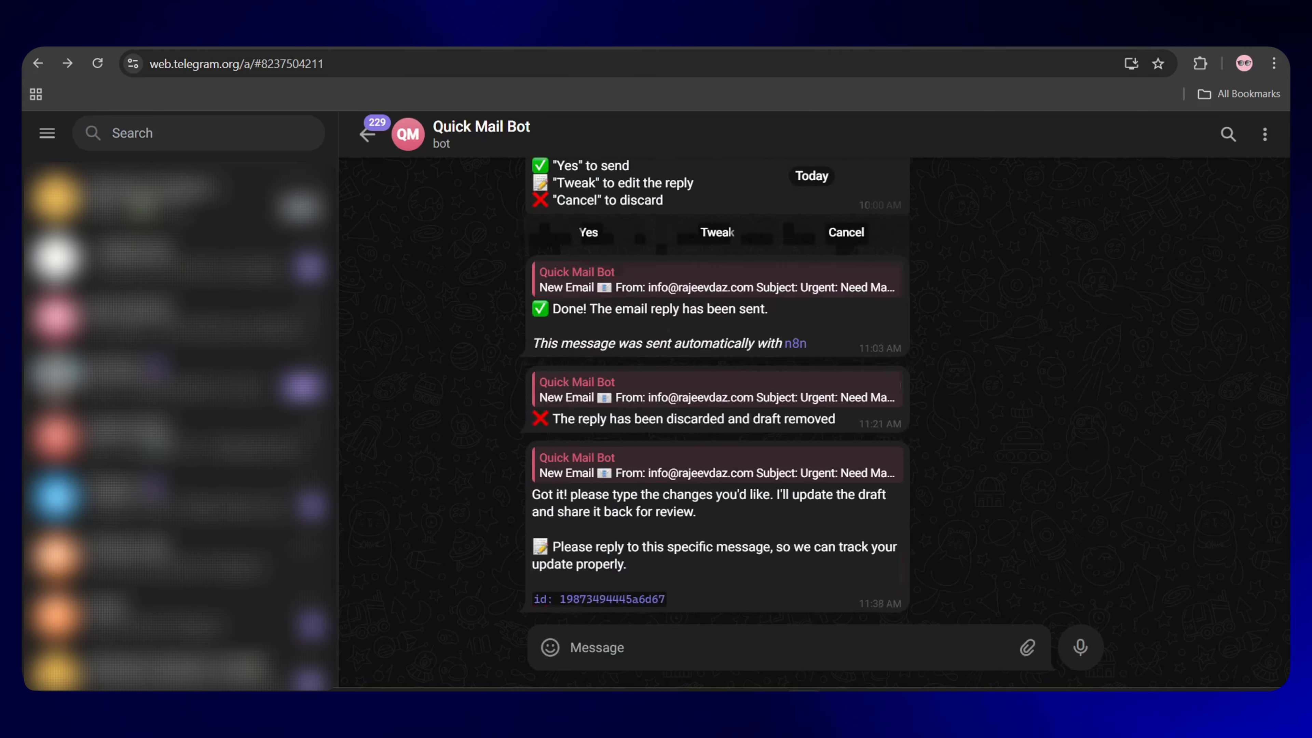
- Review the earlier draft message in the Telegram bot chat and try its reply action
scroll(791, 373, up, 4)
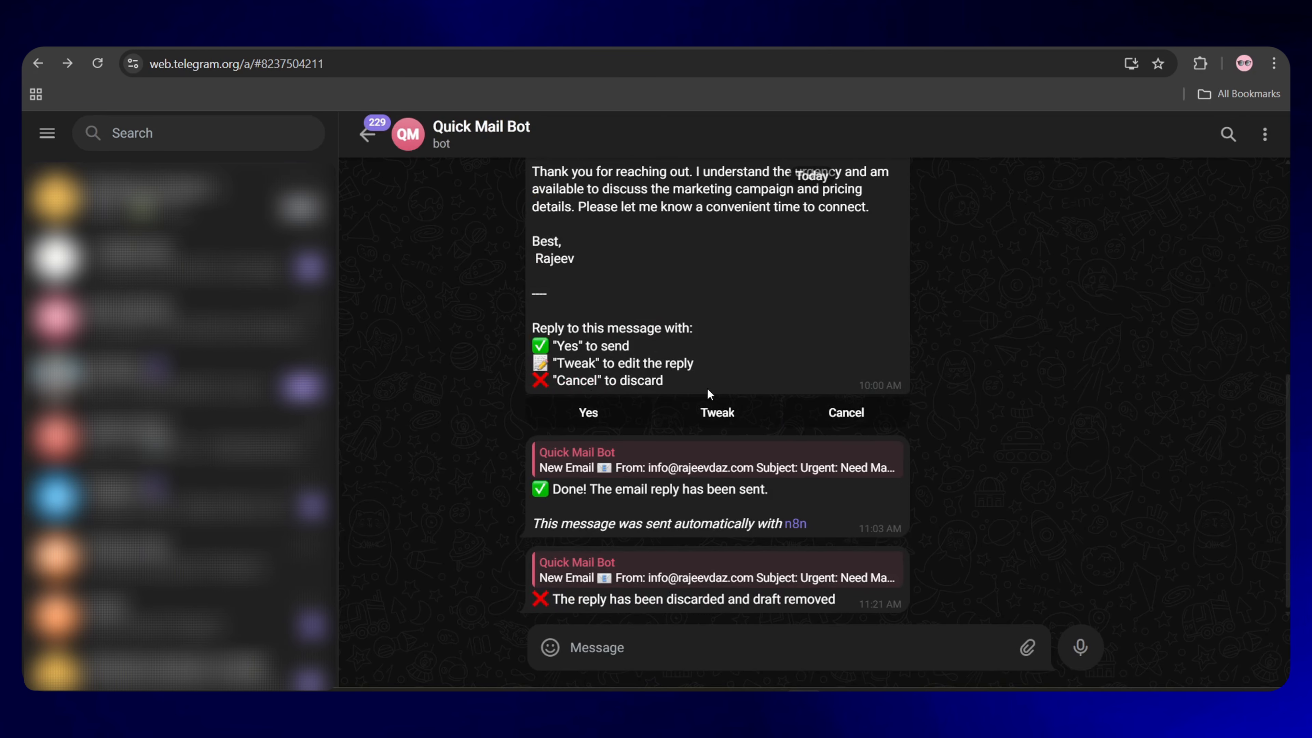
right_click(737, 309)
click(783, 331)
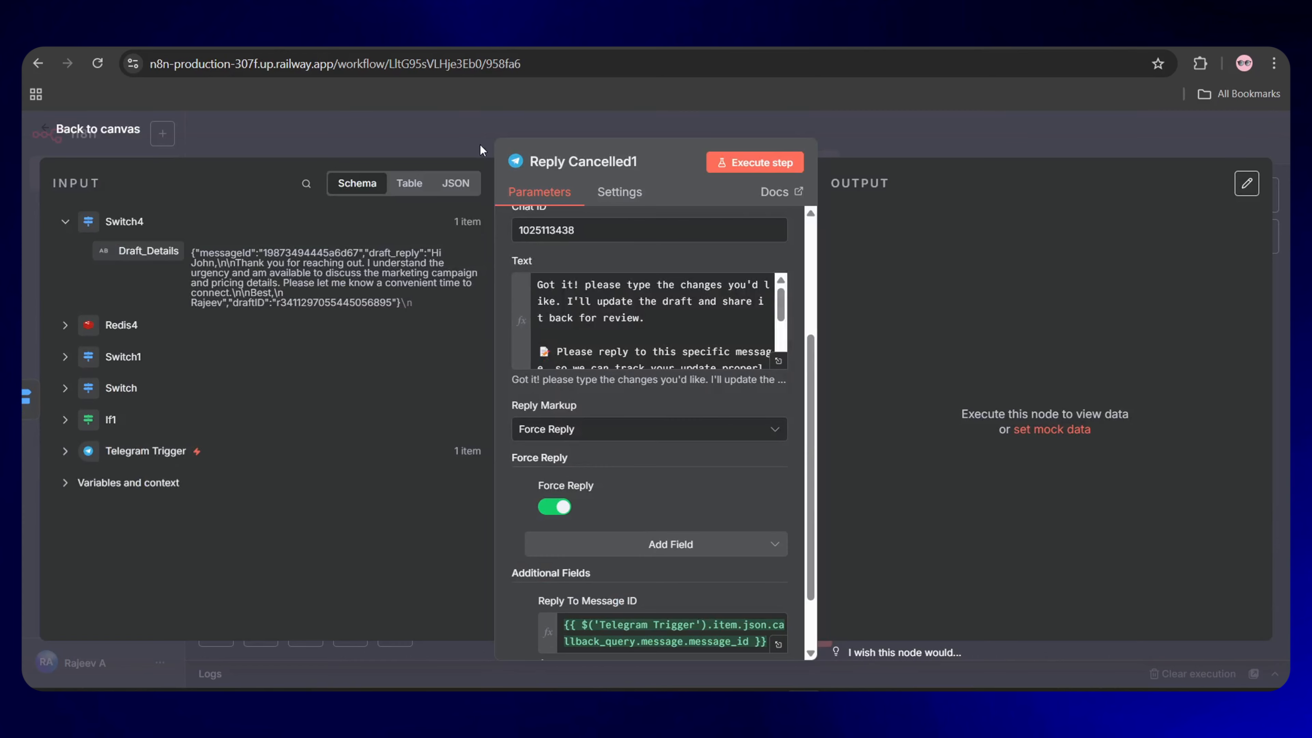
- In the n8n tweak message node, remove the Reply To Message ID field and add Parse Mode set to HTML
scroll(542, 522, down, 2)
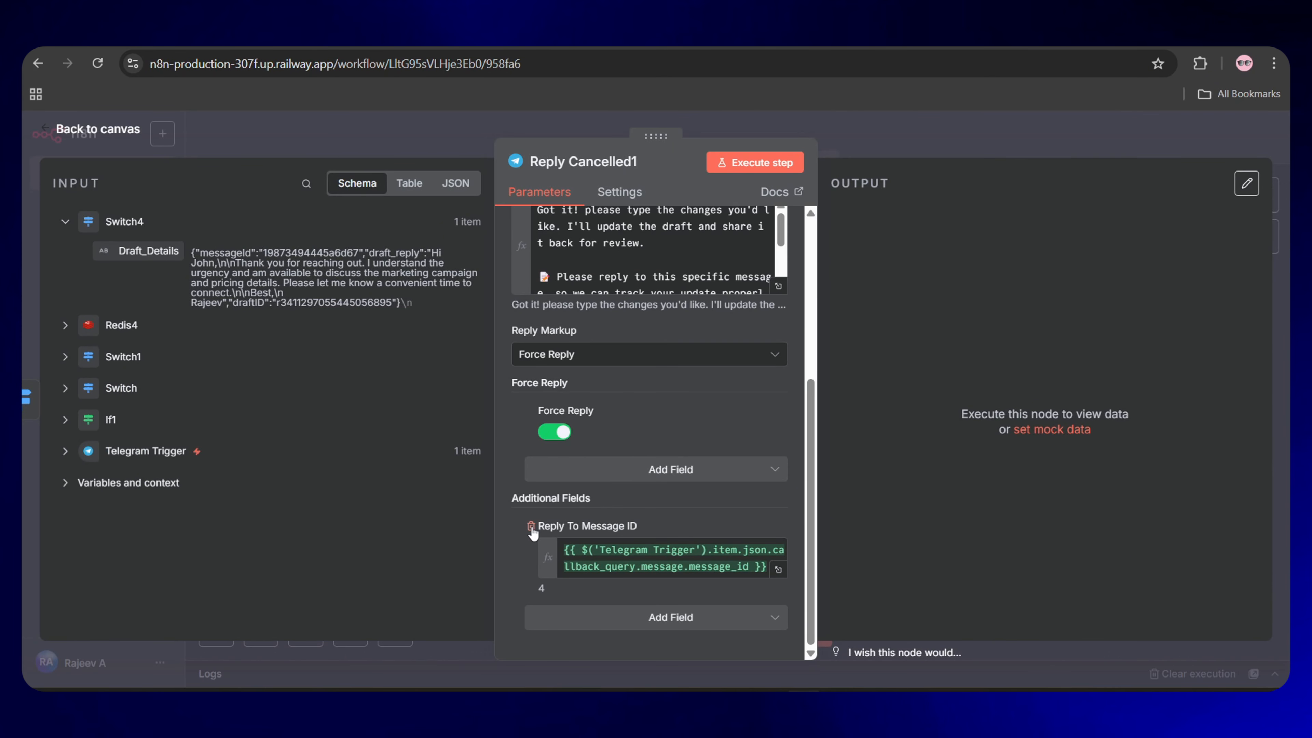
click(530, 526)
click(696, 623)
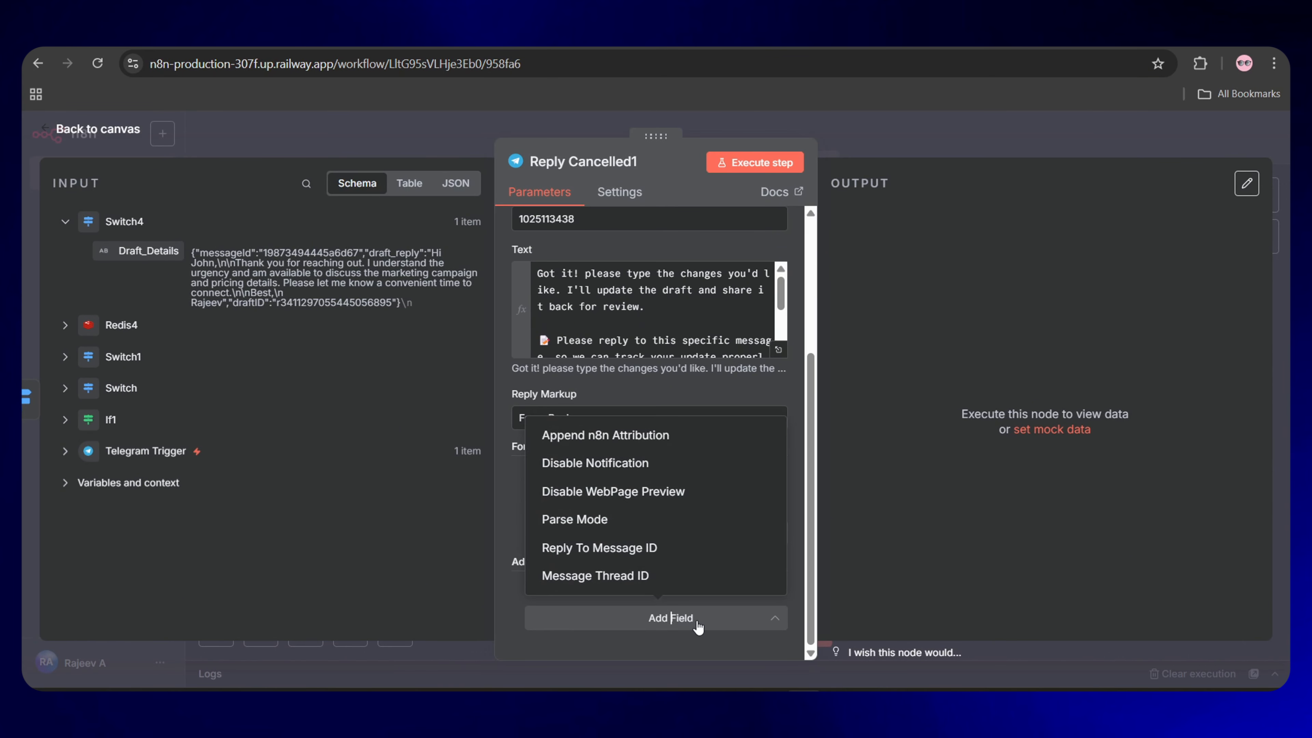
click(621, 519)
scroll(621, 523, down, 1)
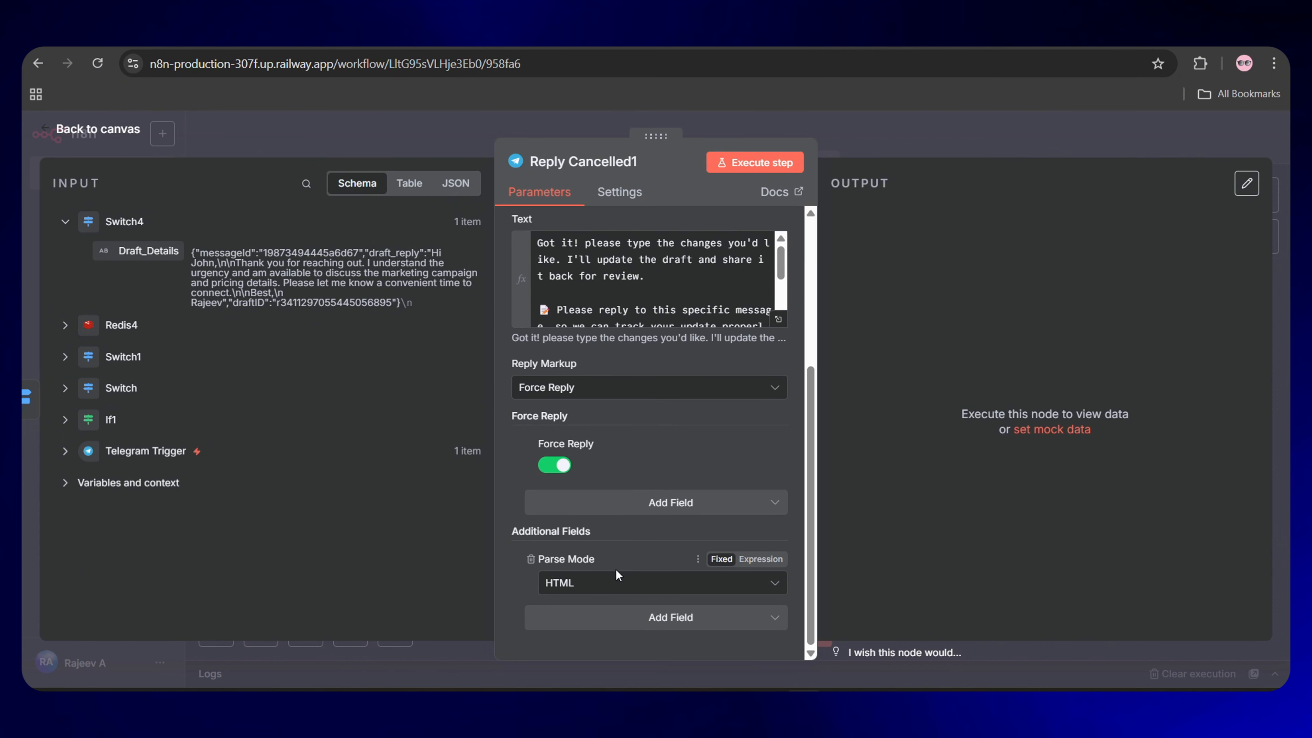
- Execute the tweak message node and inspect the delivered message's ID and n8n attribution line in Telegram
scroll(651, 519, up, 5)
click(755, 165)
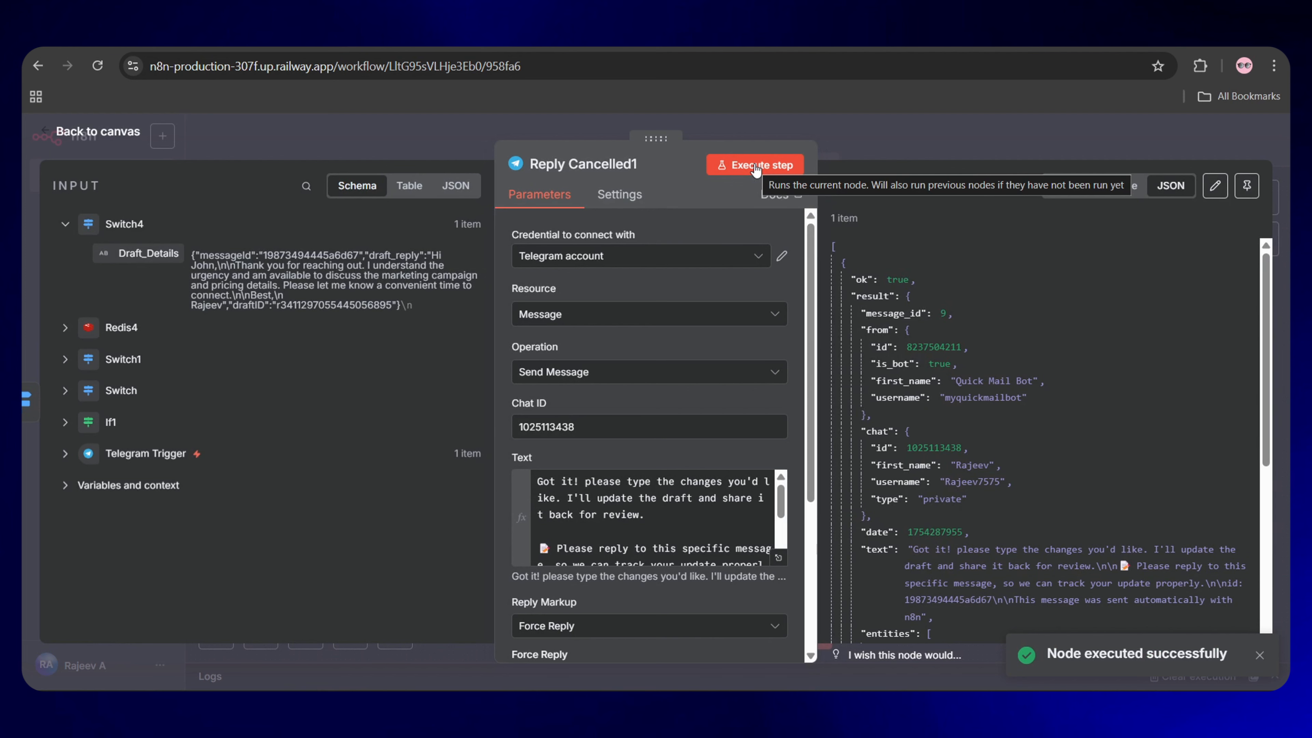
key(ctrl+Tab)
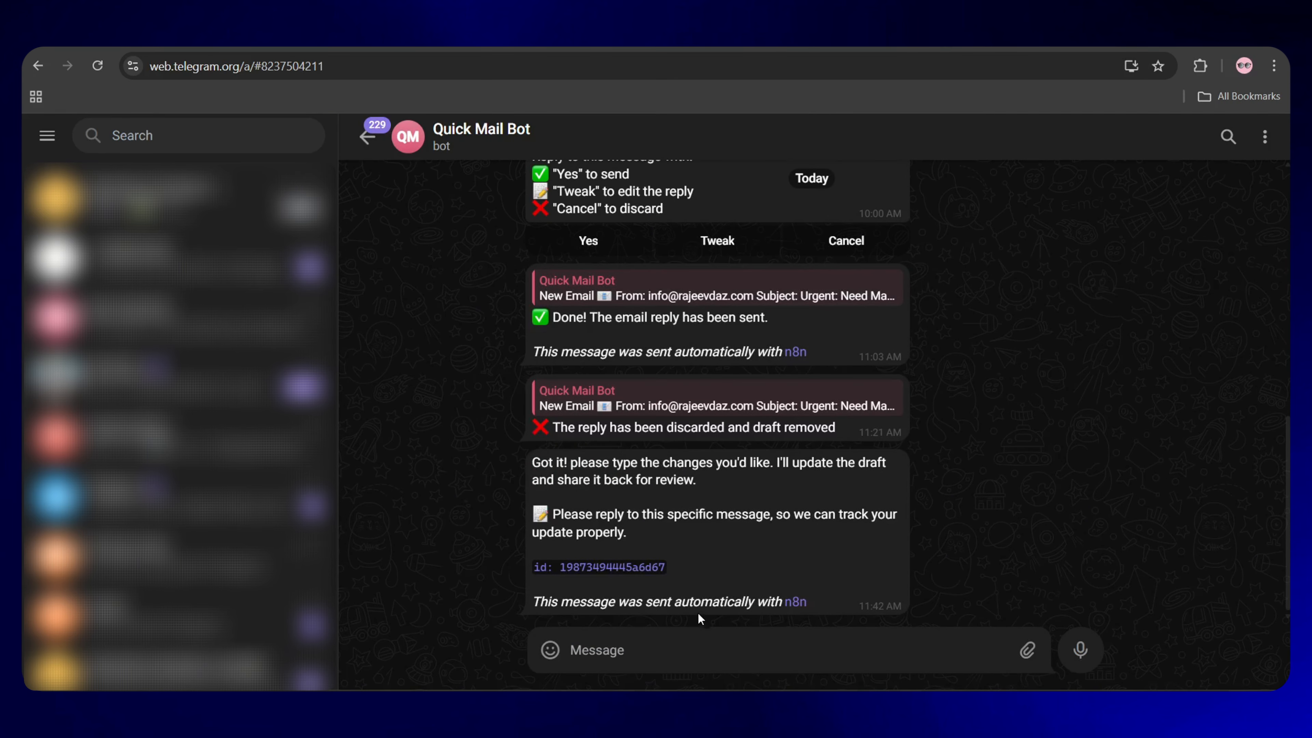
drag(823, 605, 530, 606)
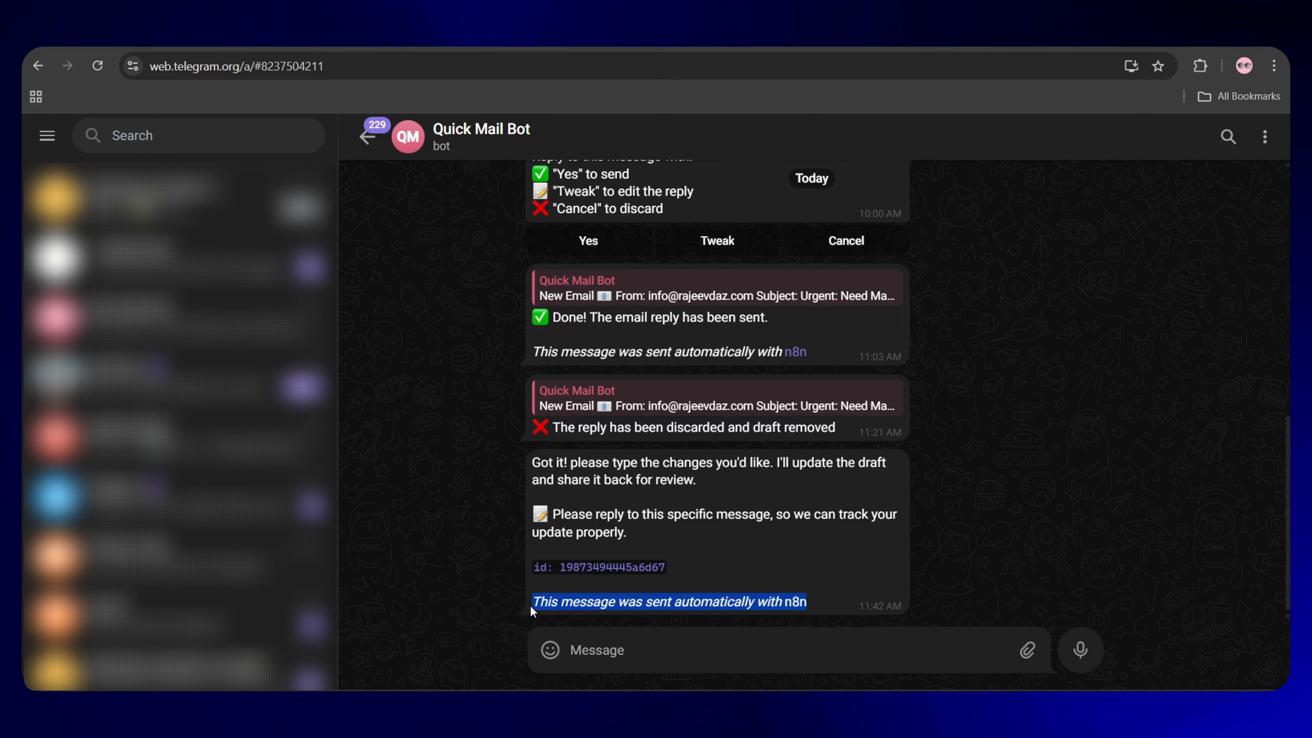
click(529, 605)
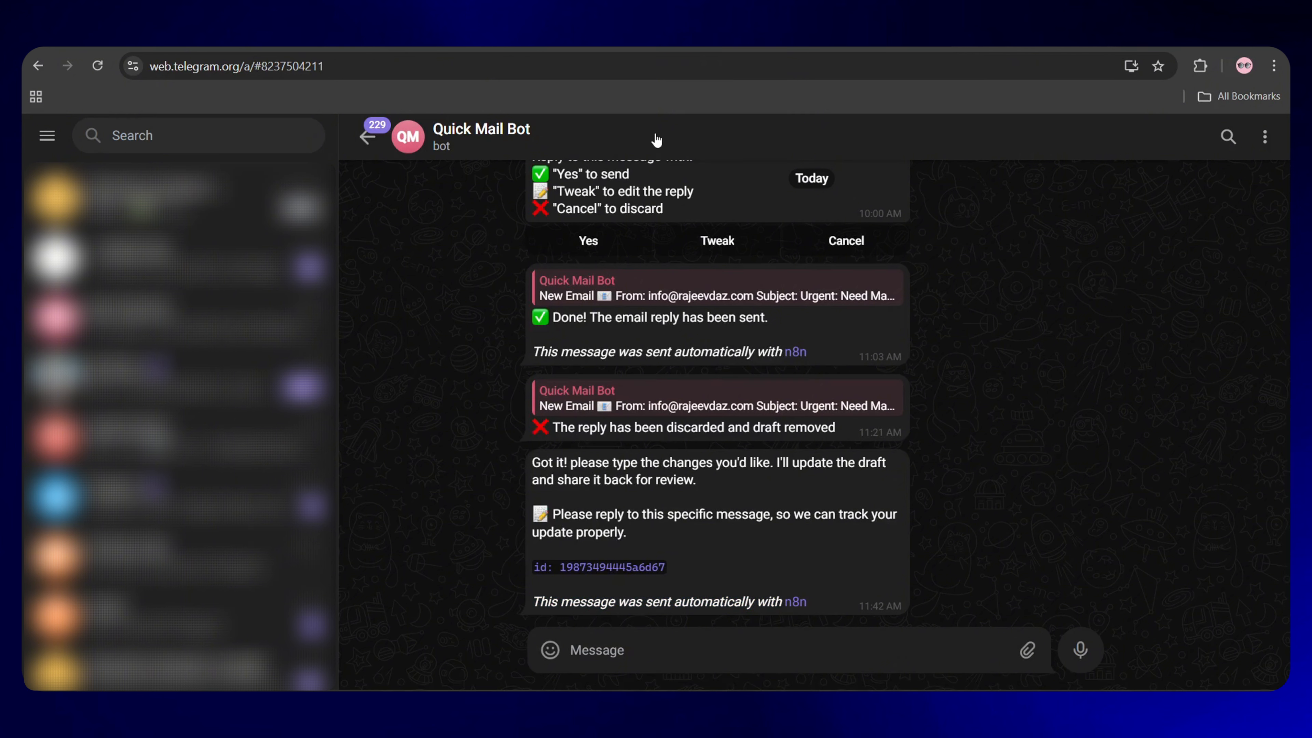
- Return to n8n, add the Append n8n Attribution field to the tweak message node, and turn it off
click(647, 48)
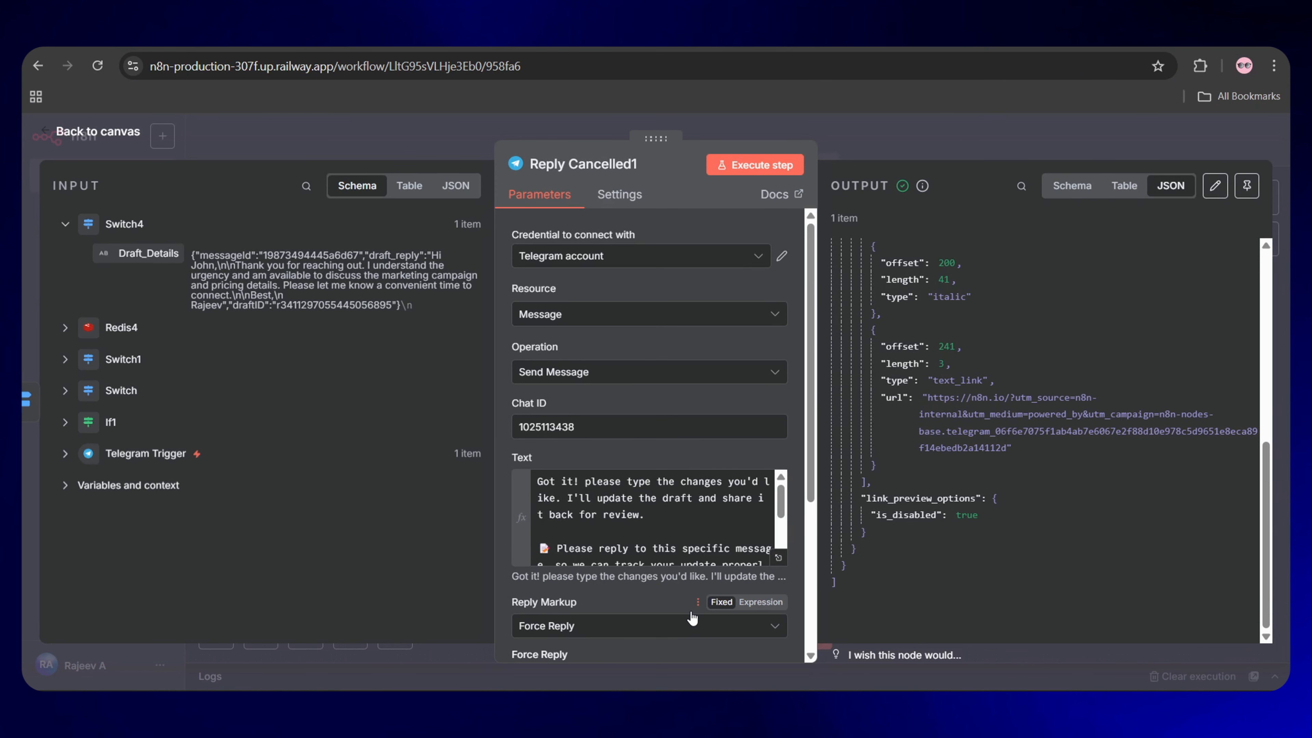
scroll(694, 618, down, 5)
click(670, 620)
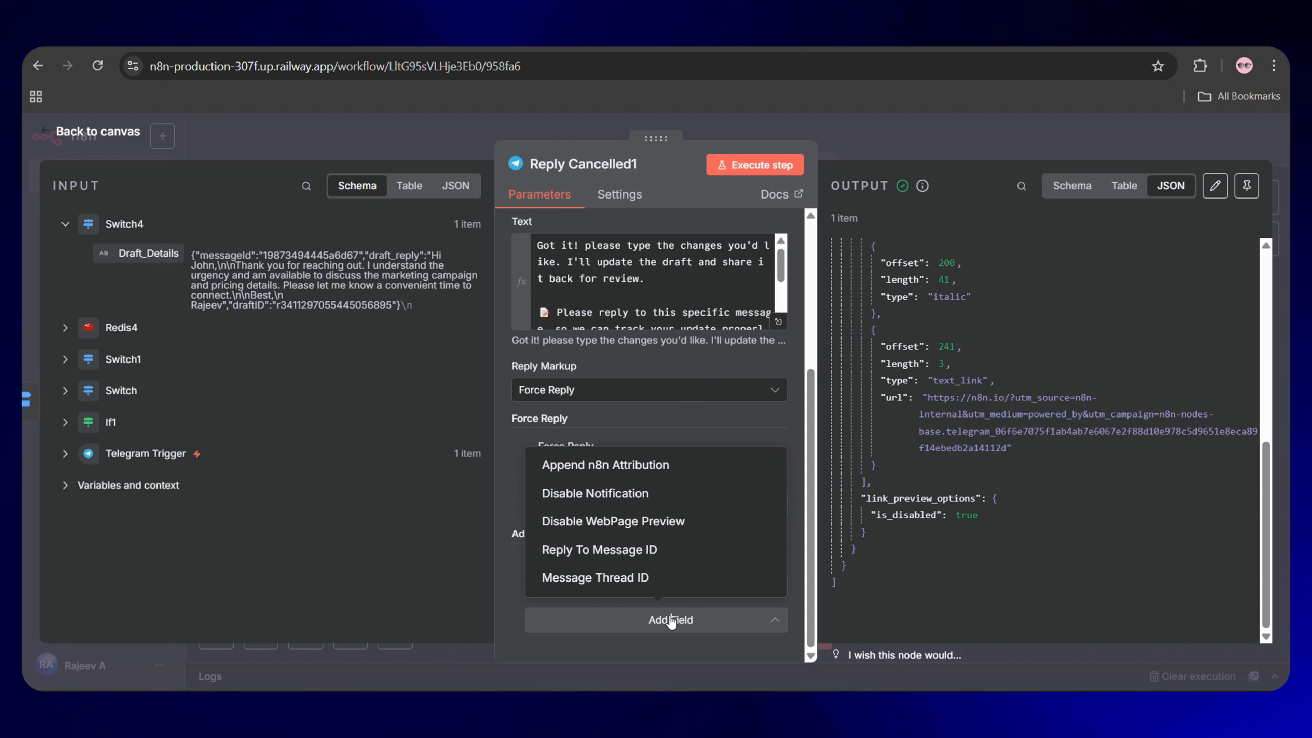
click(613, 468)
click(556, 583)
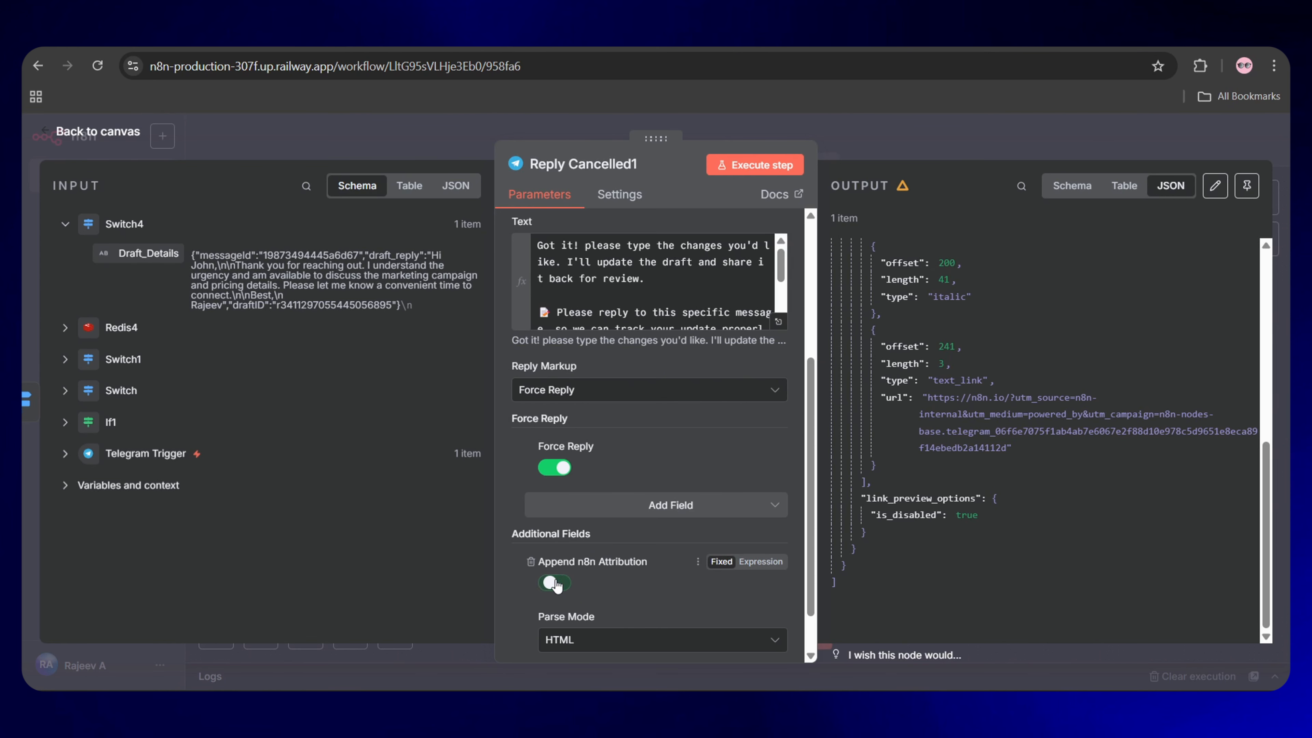
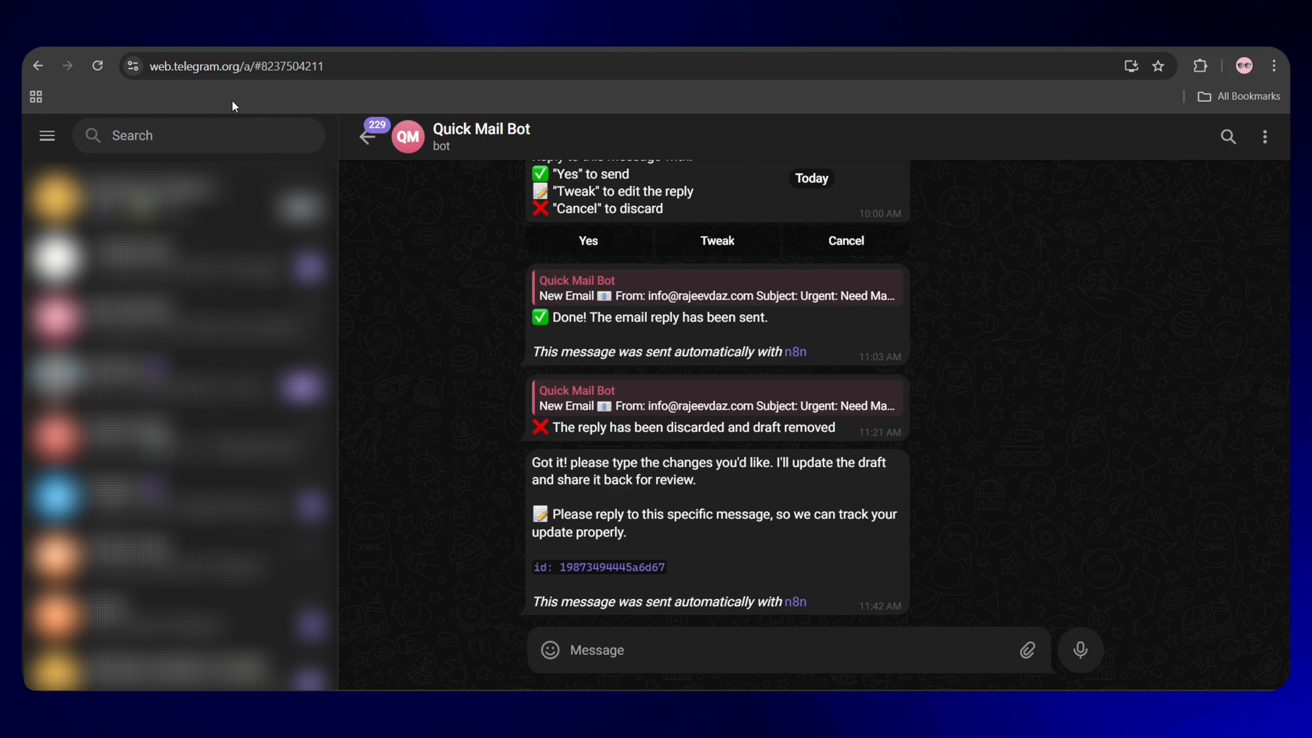
- Switch to the Telegram bot chat and try the reply action on the tweak message, discarding the reply unsent
right_click(778, 524)
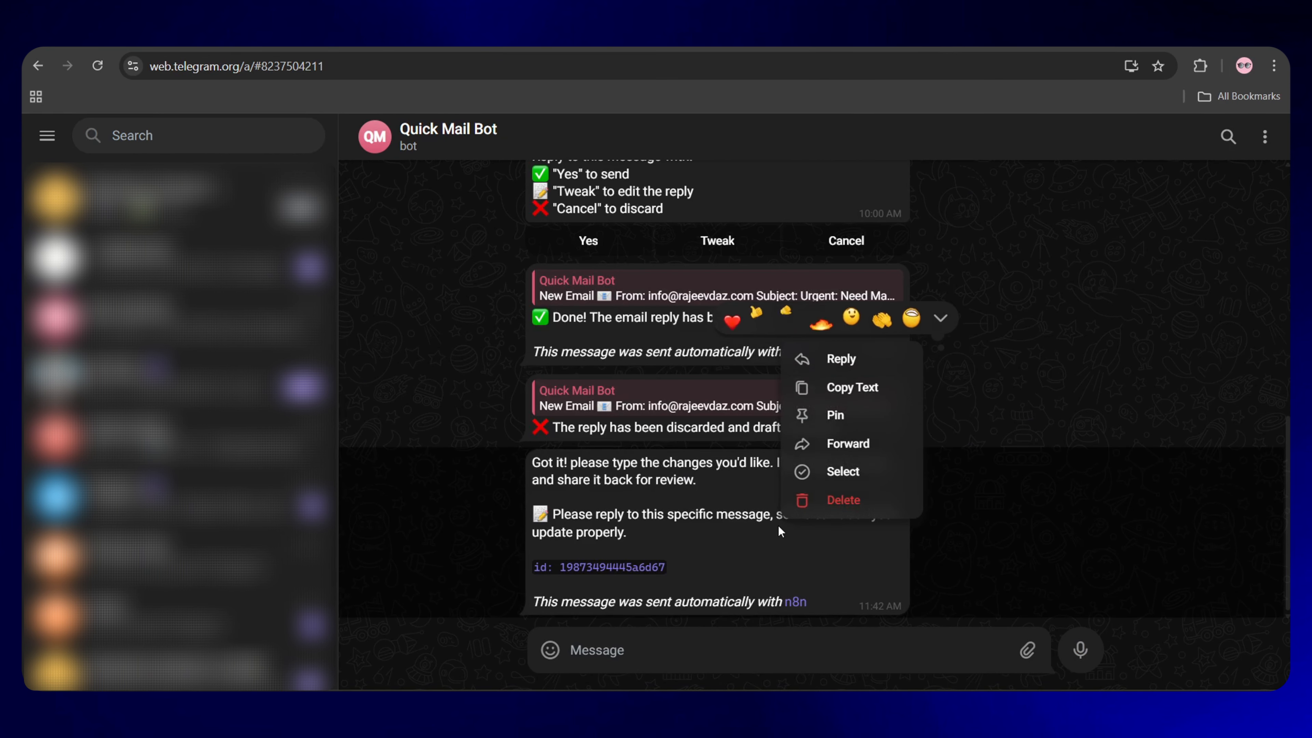
click(838, 359)
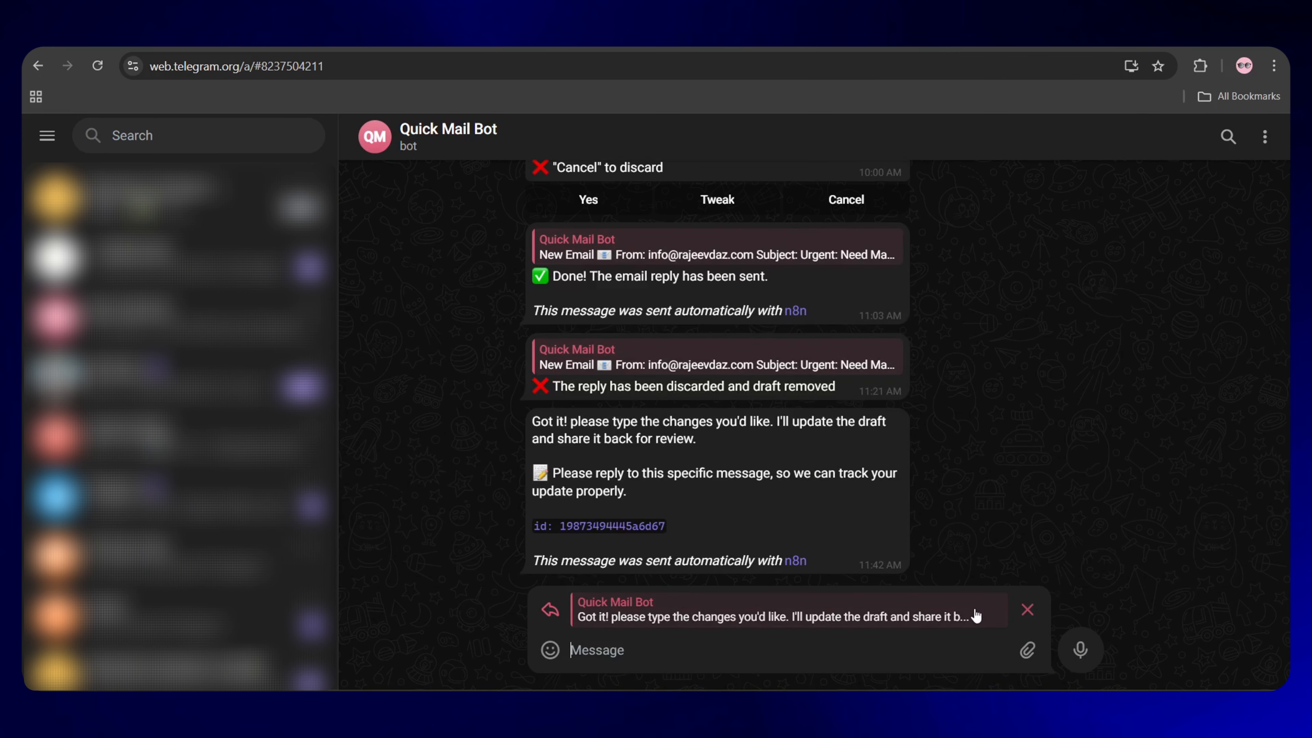
click(1027, 610)
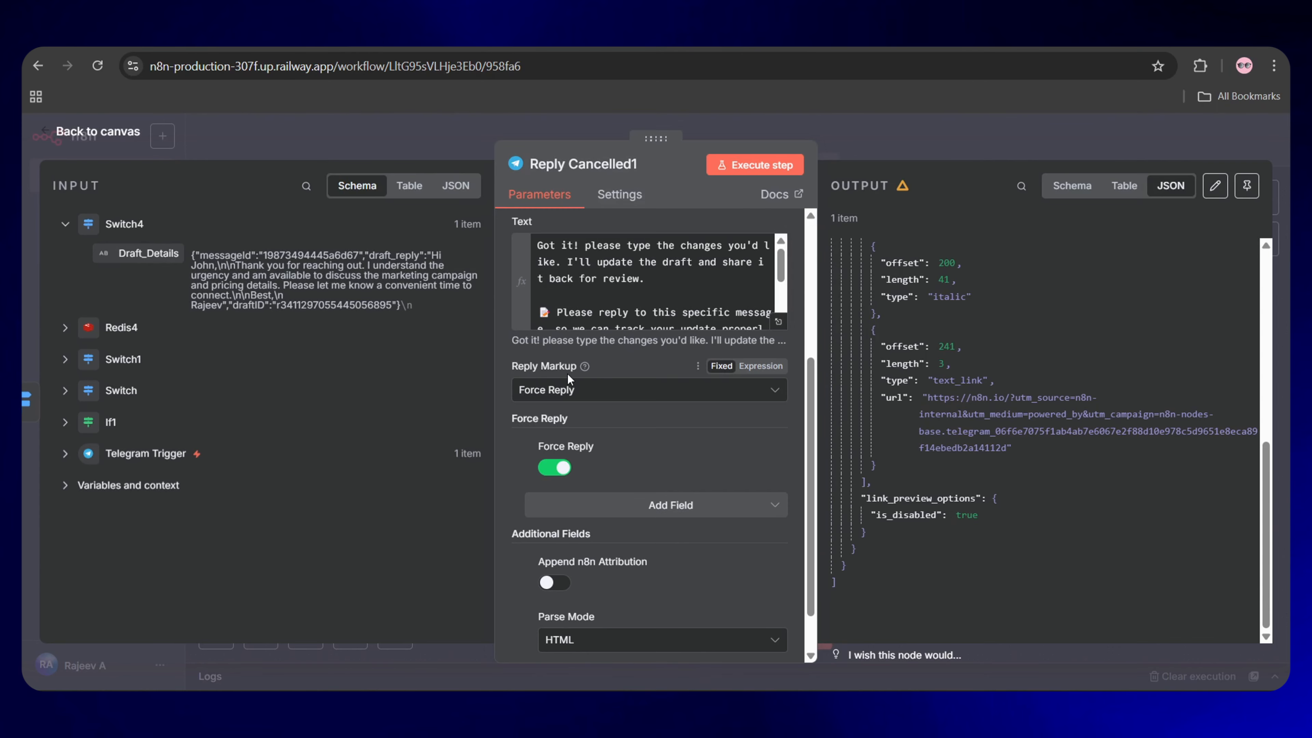
- Rename the n8n tweak message node to "Send Tweak Message" and return to the canvas
click(575, 158)
text(Send Tweak Message)
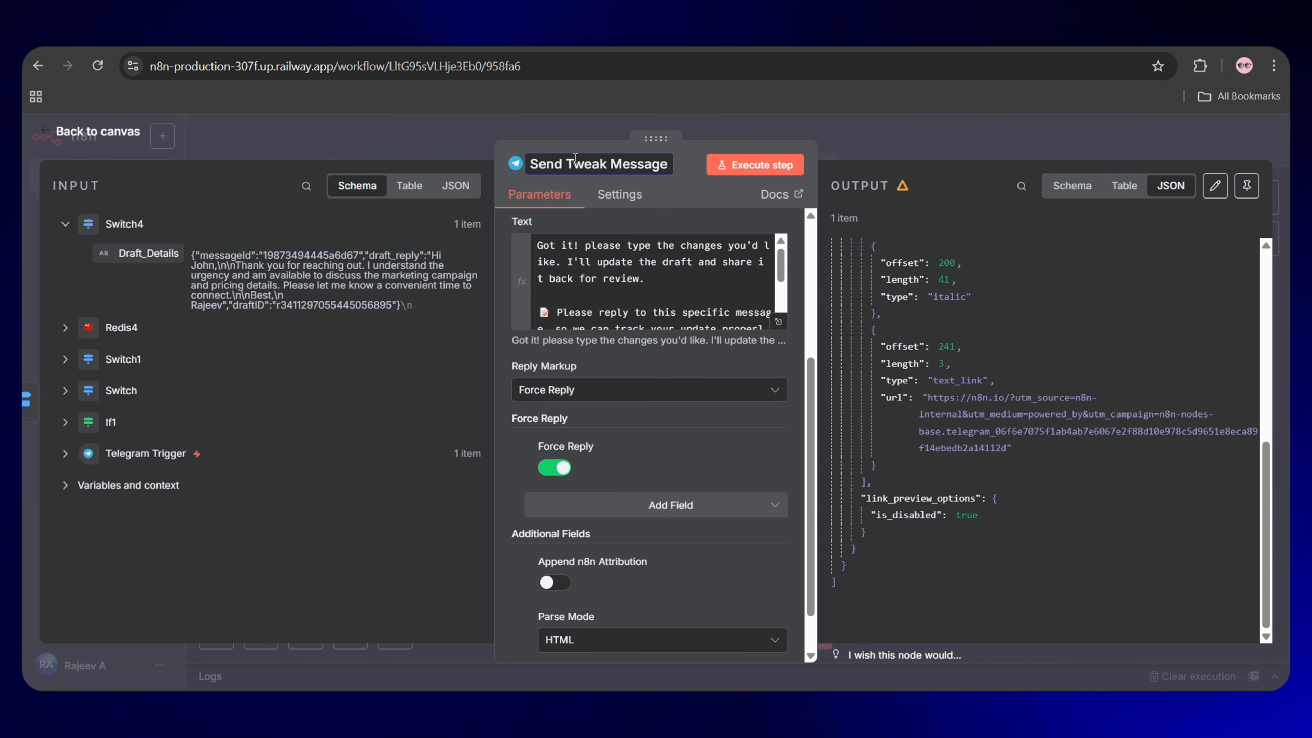
click(88, 134)
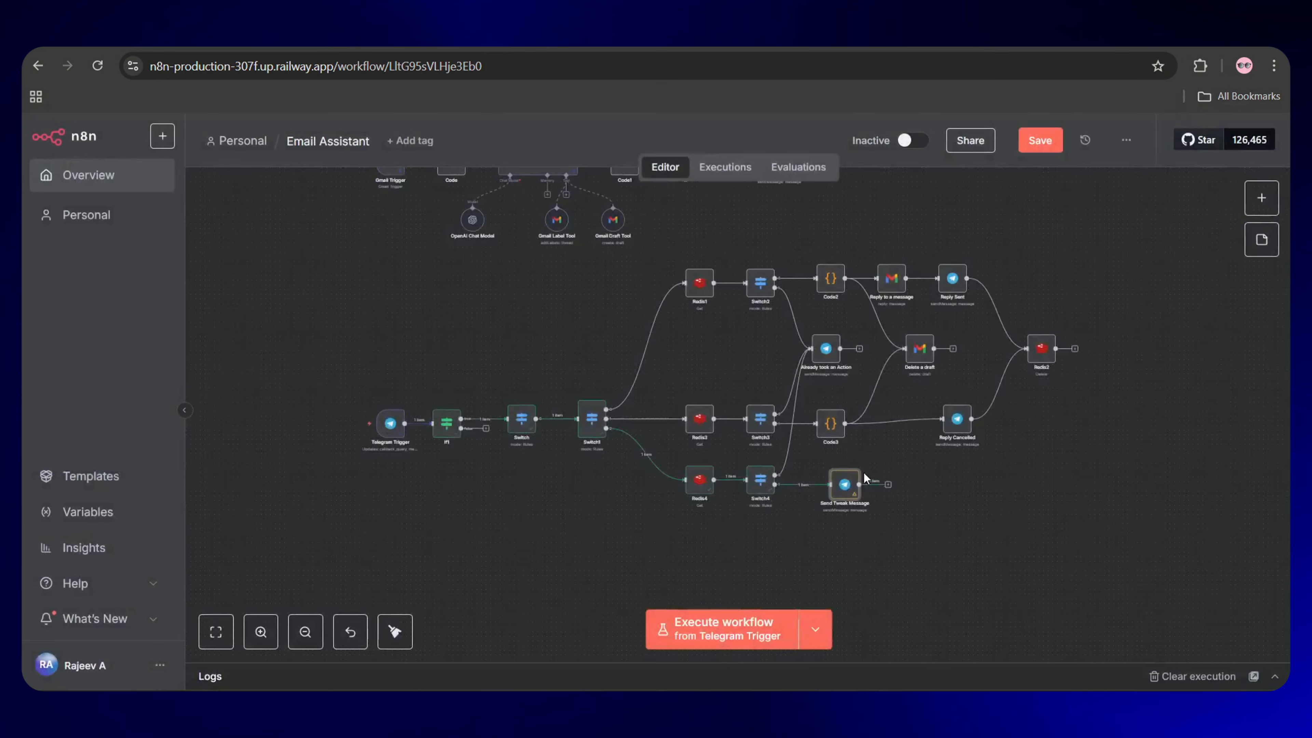
- Clear the previous execution data and start the Telegram Trigger node listening for a new event
scroll(996, 505, down, 2)
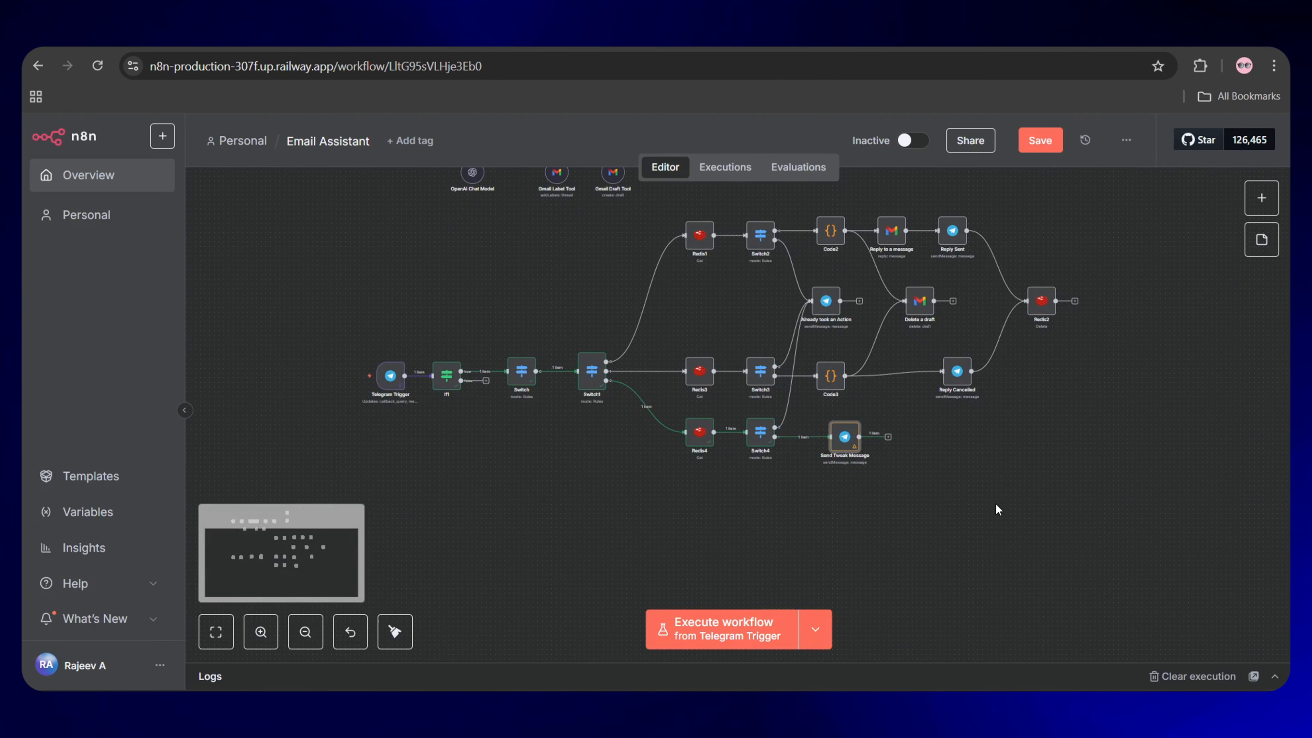
click(1183, 678)
click(401, 356)
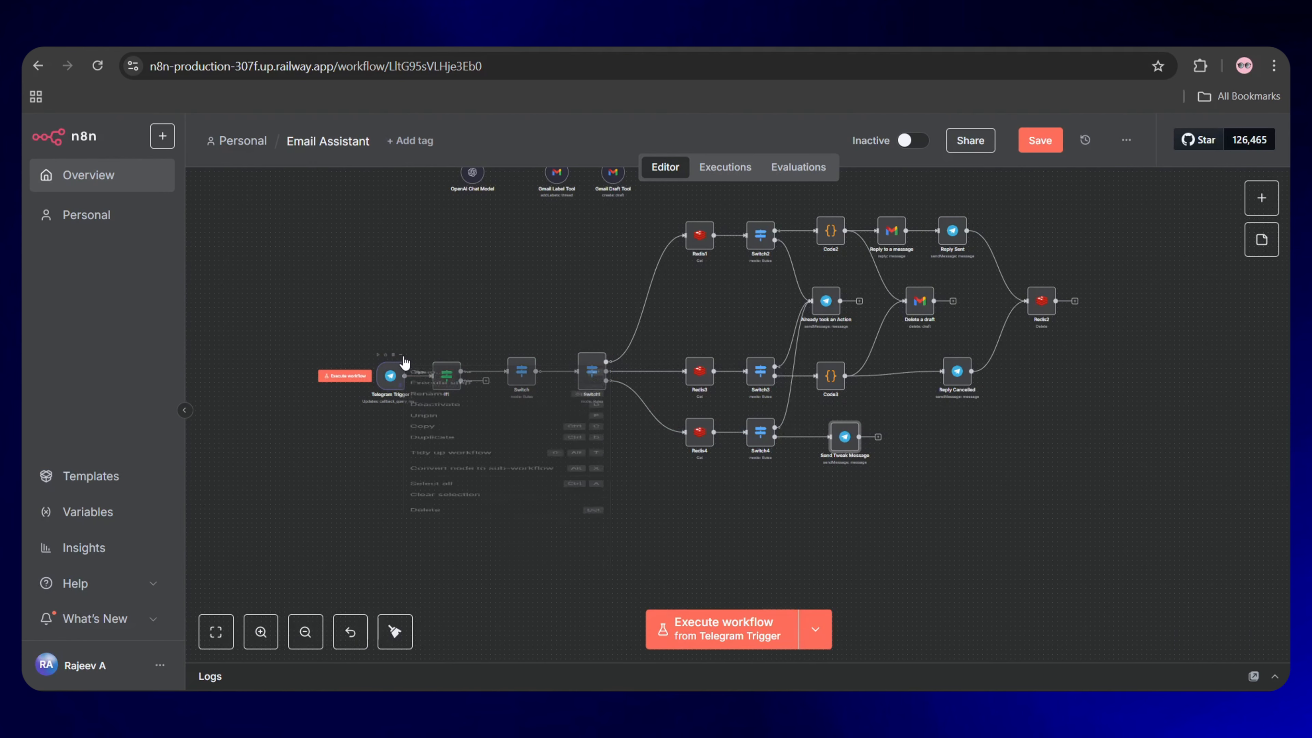
click(447, 482)
double_click(393, 377)
click(199, 389)
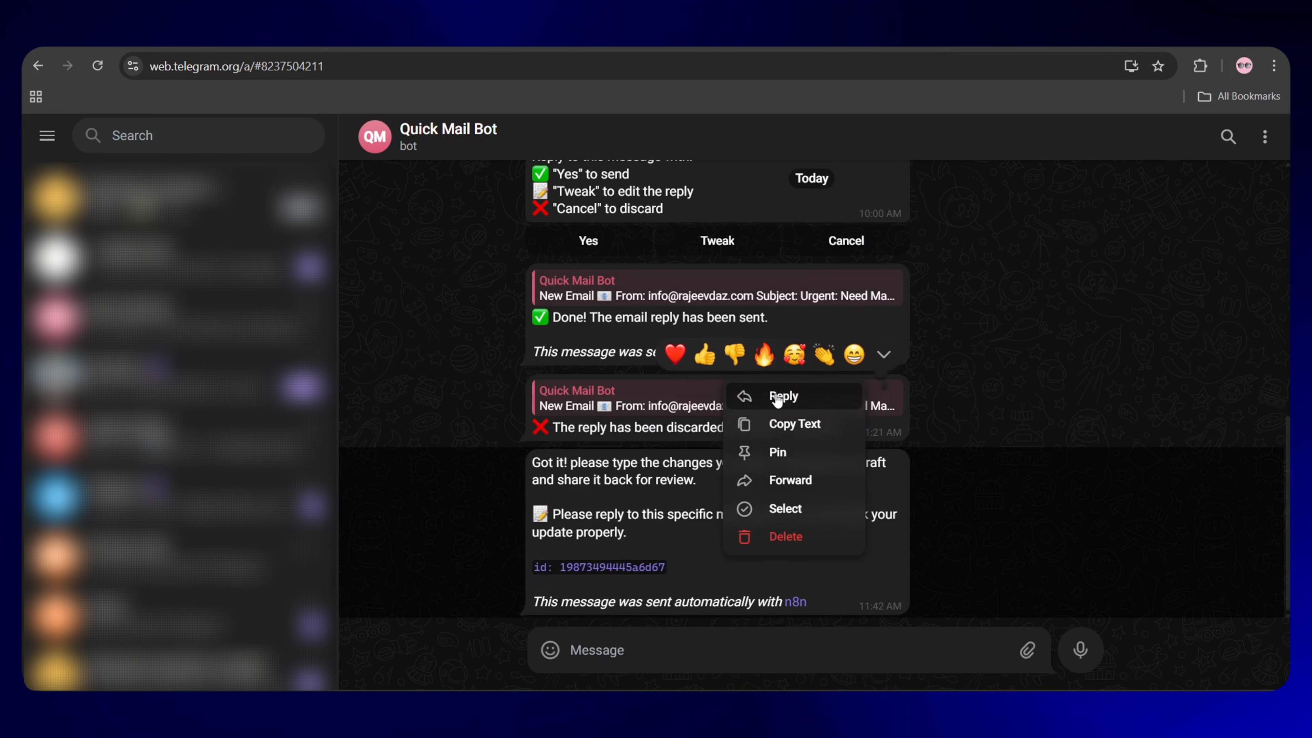
- Reply to the tweak message in the Telegram bot chat with "just ask a convenient time to connect by tomorrow"
click(778, 400)
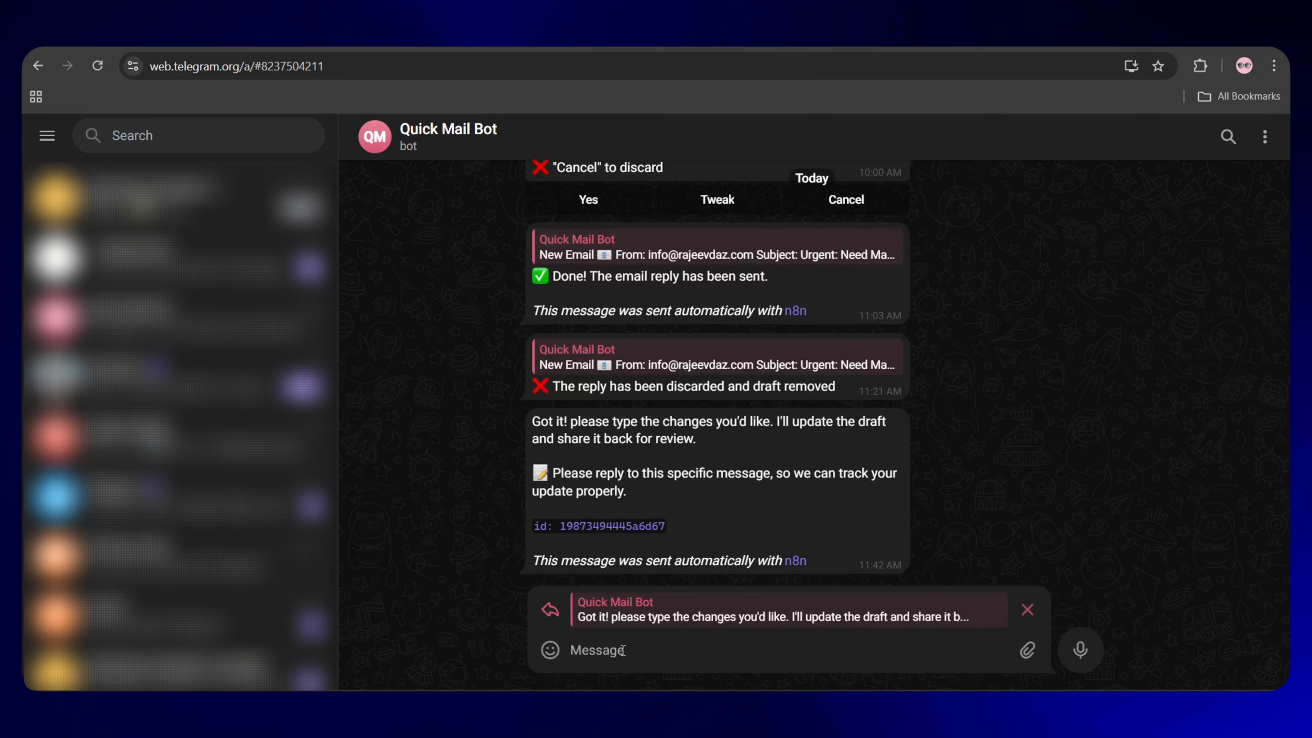
scroll(755, 497, up, 5)
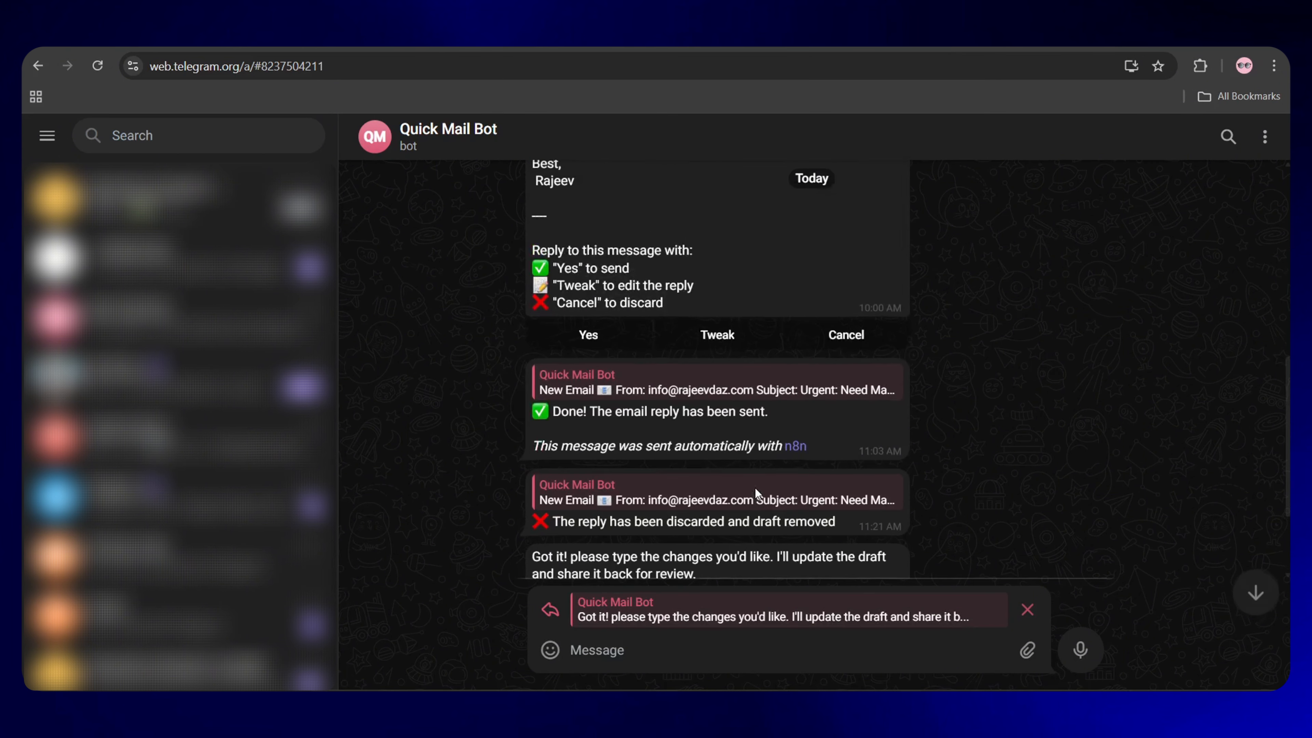
text(just ask a con)
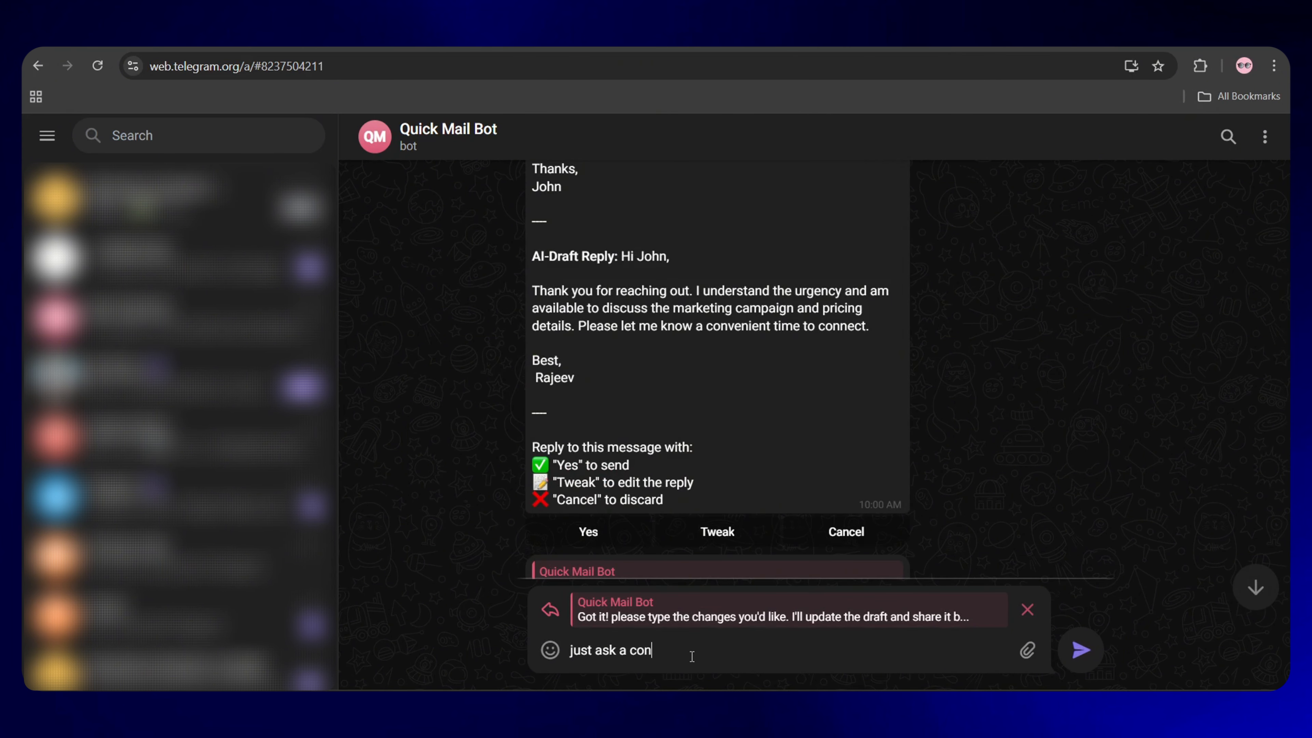
text(venient time to connect by tom)
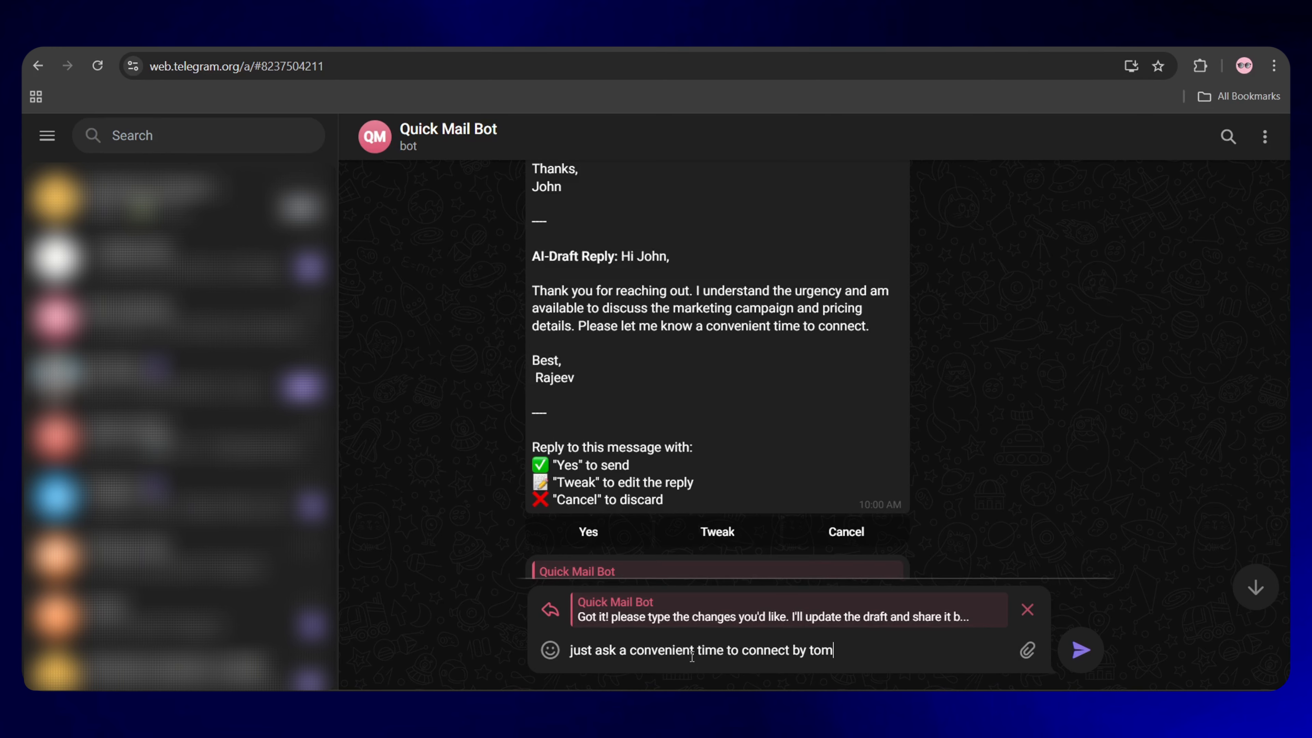
text(orrow)
scroll(877, 327, down, 6)
click(1082, 651)
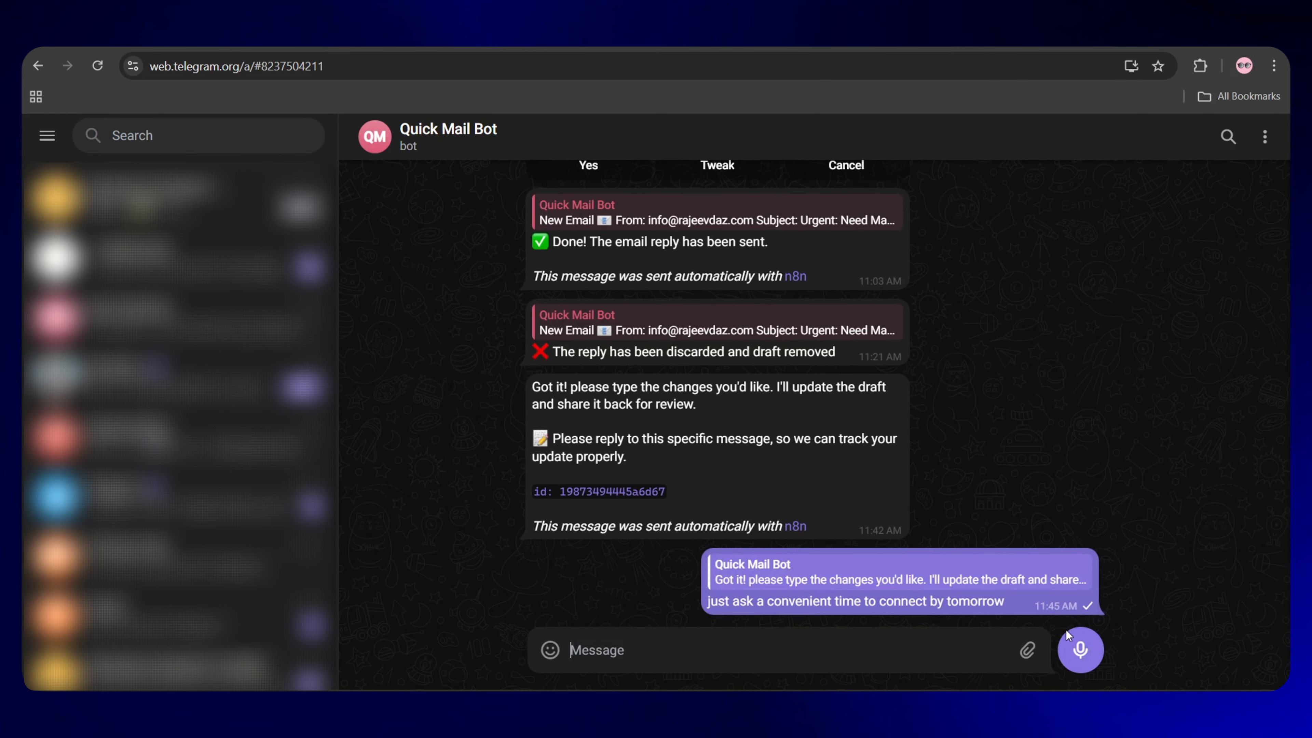
- Examine the reply_to_message data and the reply text in the n8n Telegram Trigger output
click(442, 45)
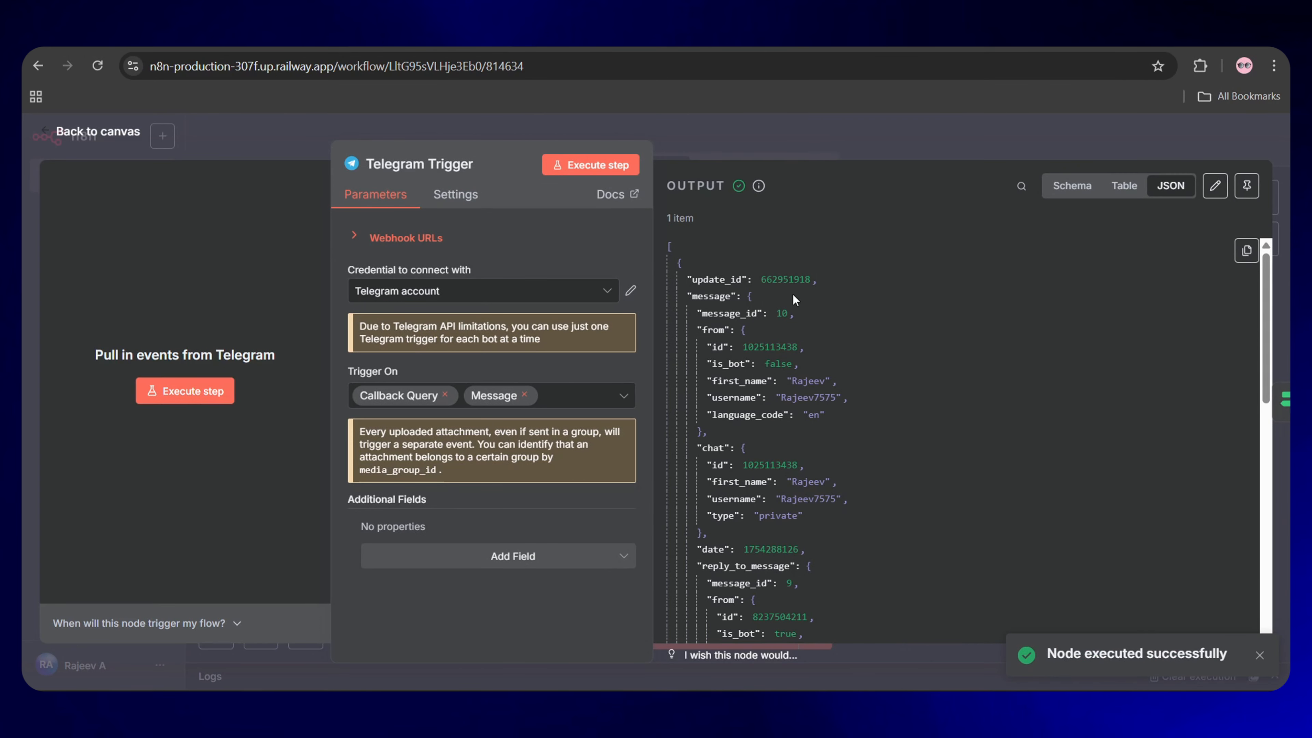
scroll(738, 361, down, 3)
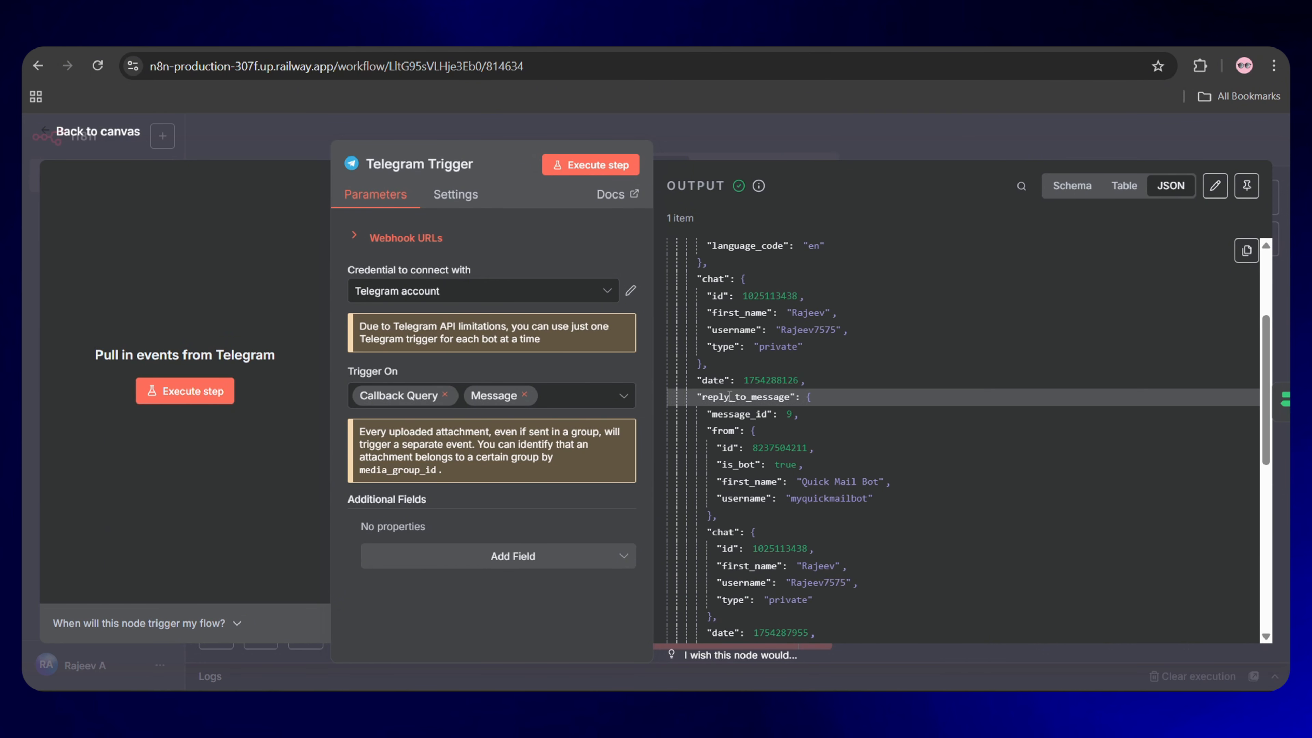
scroll(859, 457, down, 4)
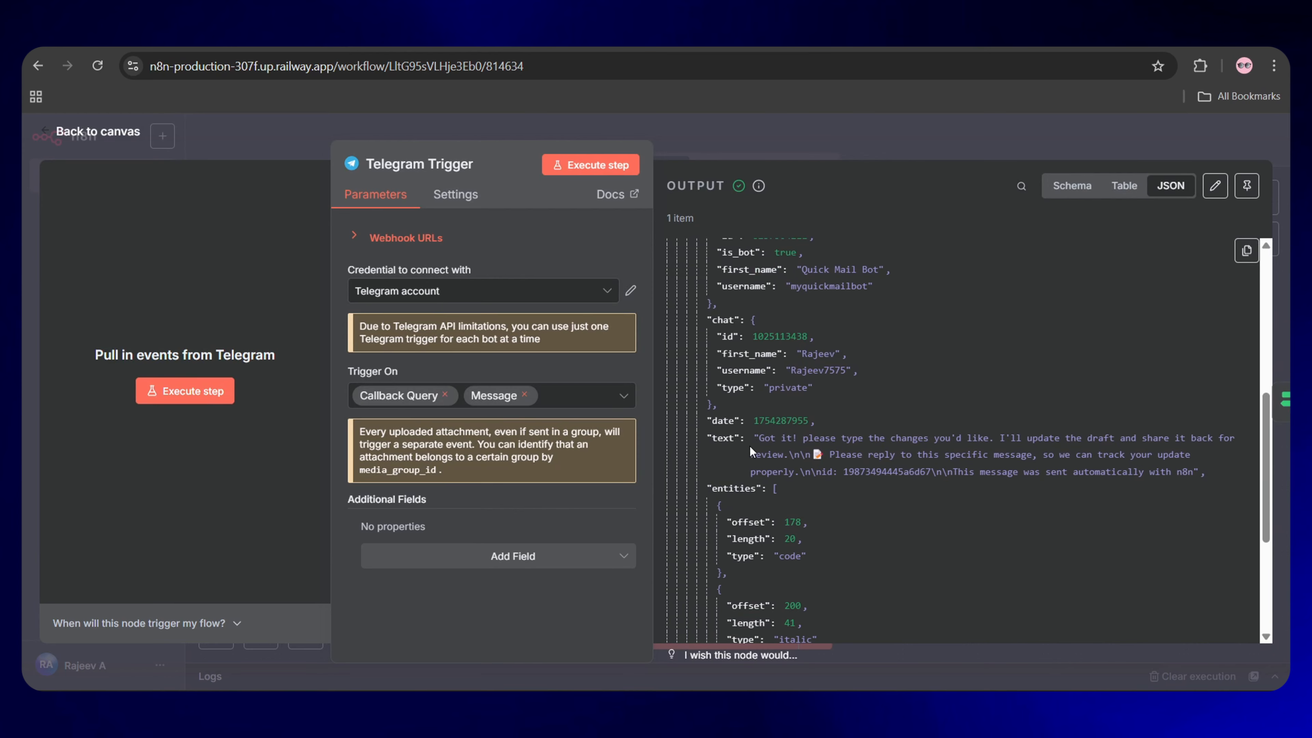
scroll(721, 486, down, 6)
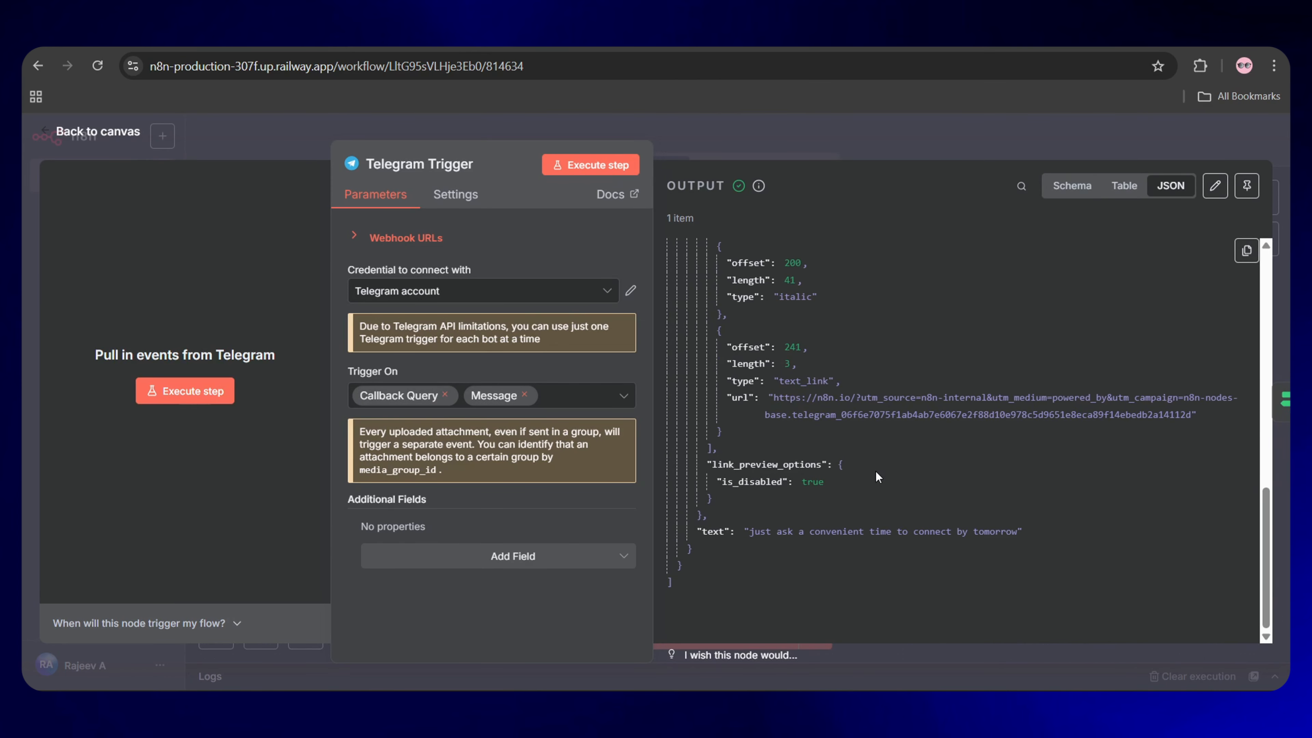
key(Escape)
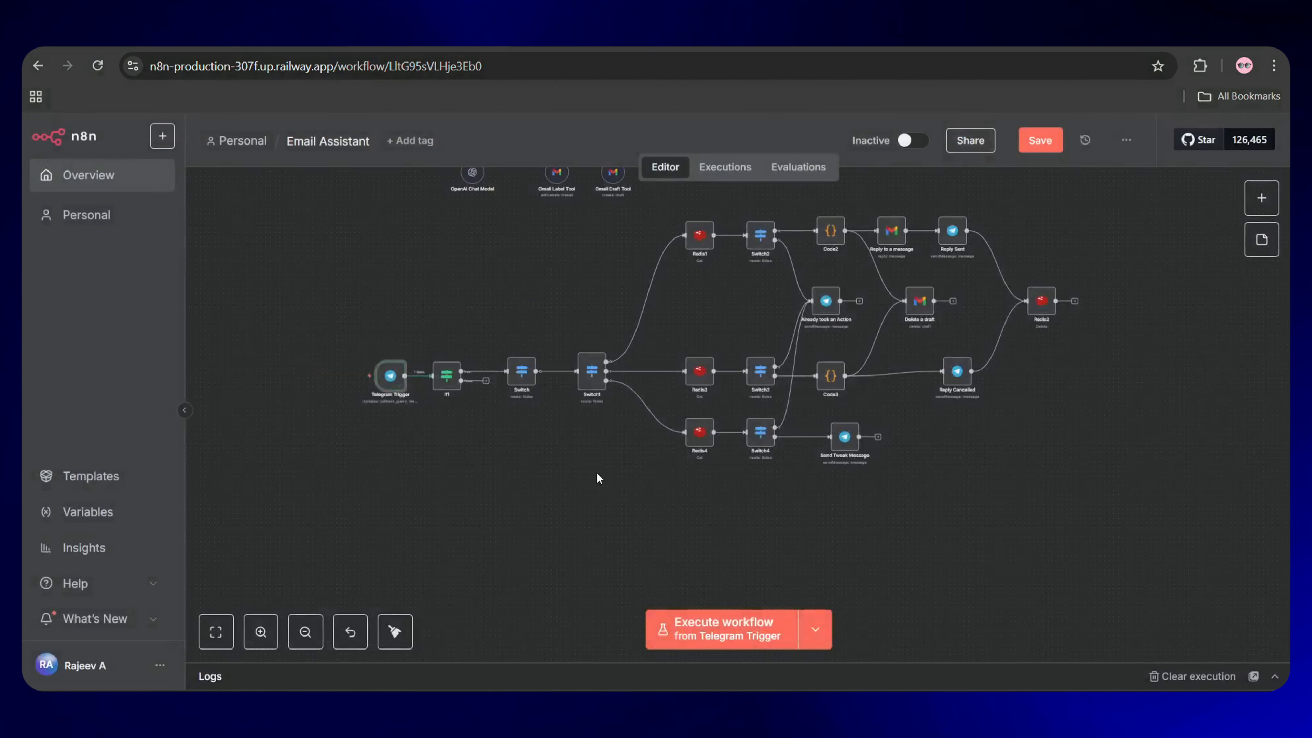
- Add a second condition to the If1 node, combined with the first by OR
double_click(447, 380)
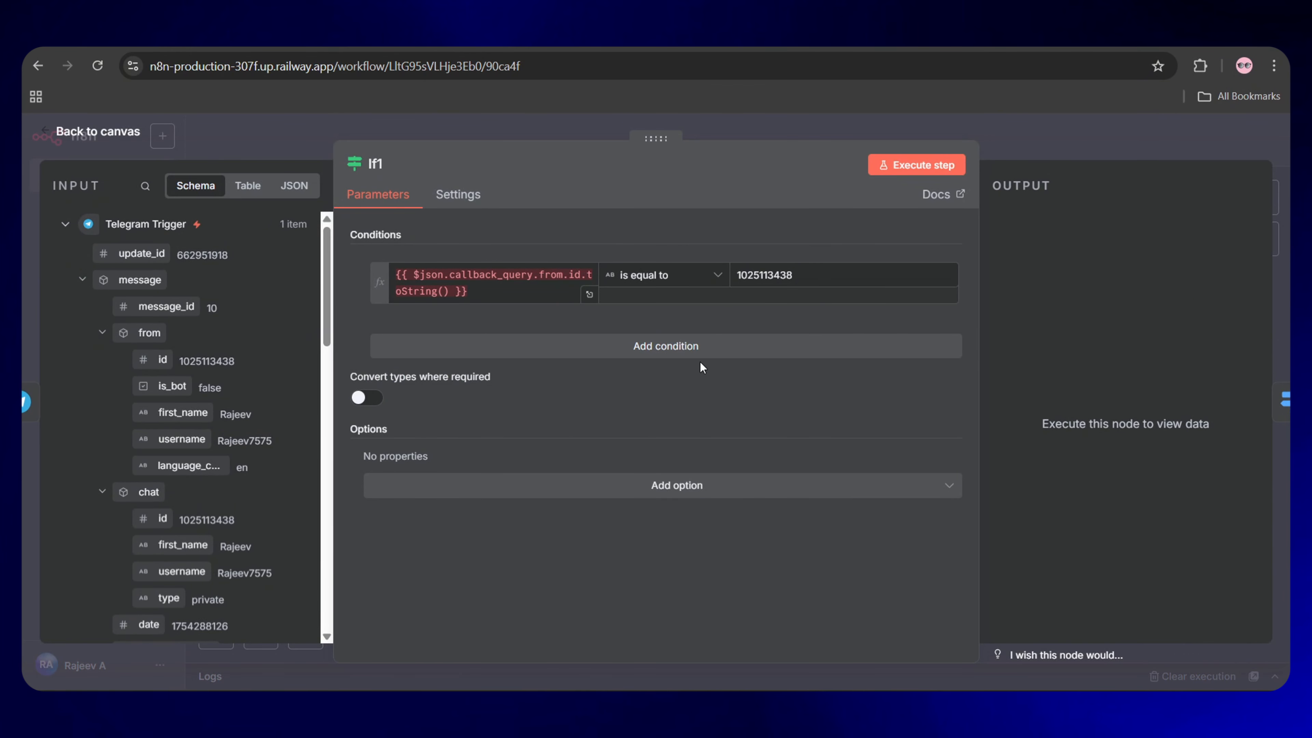
click(679, 357)
click(401, 340)
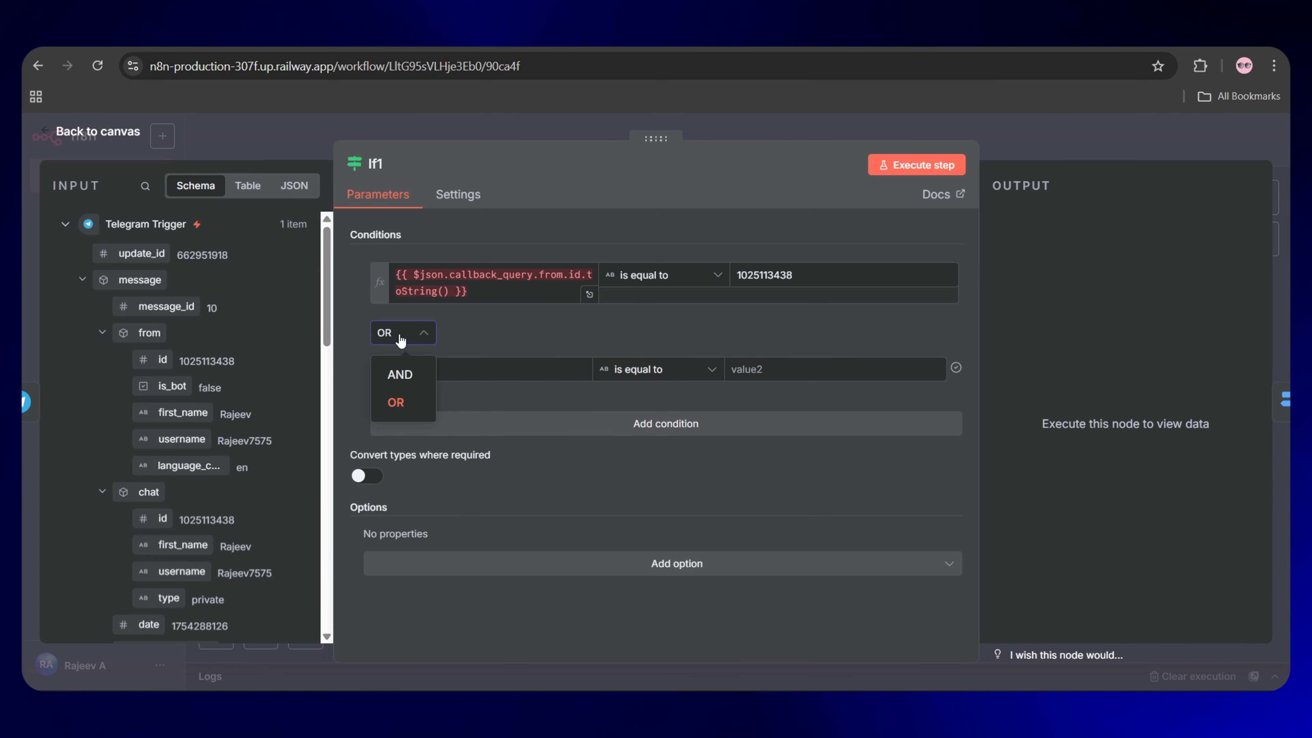
click(402, 403)
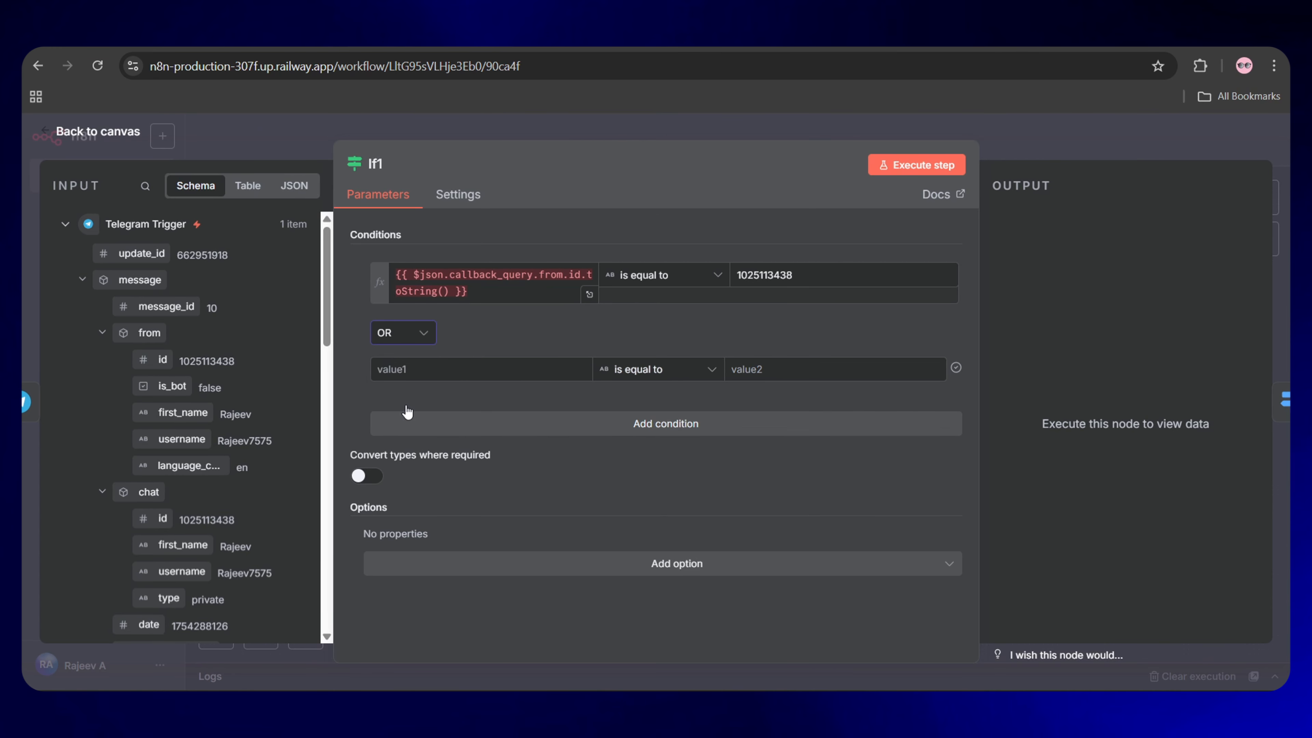
- Set the second condition's first value to {{ $json.message.from.id.toString() }} using the trigger's message sender ID
click(397, 373)
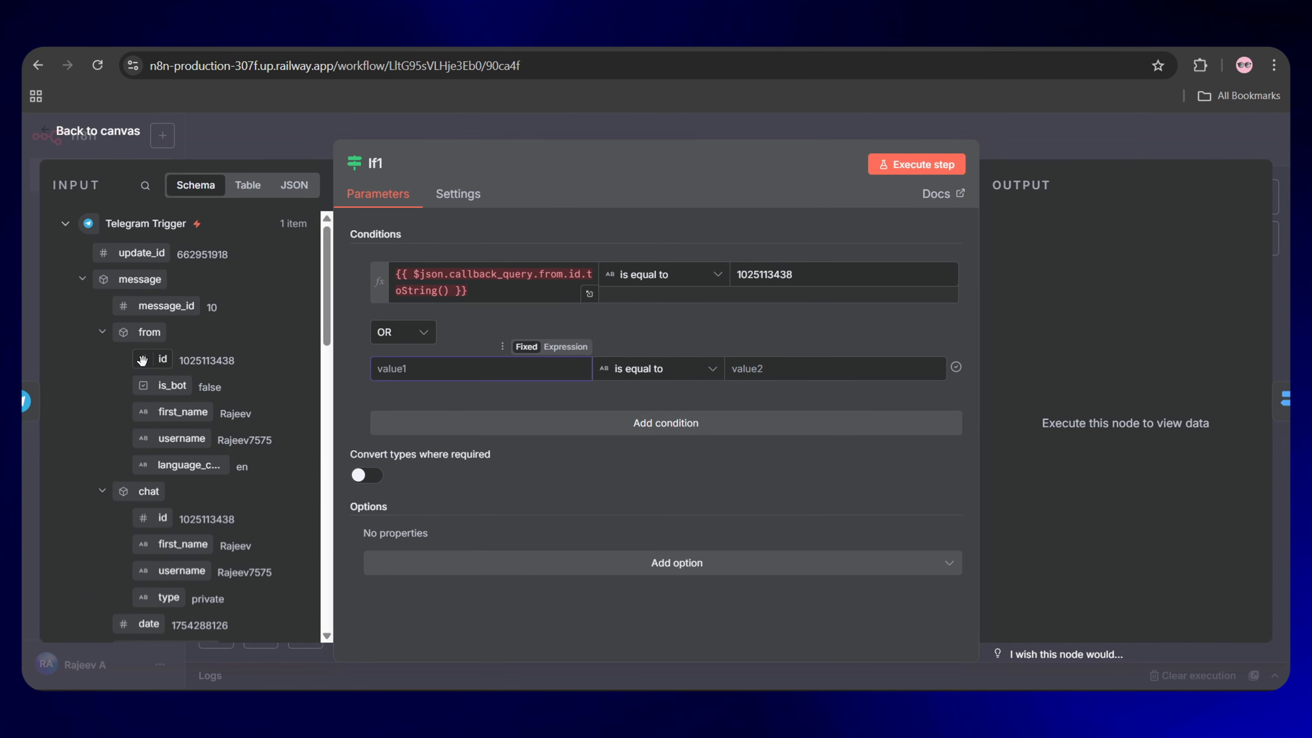
drag(142, 361, 397, 374)
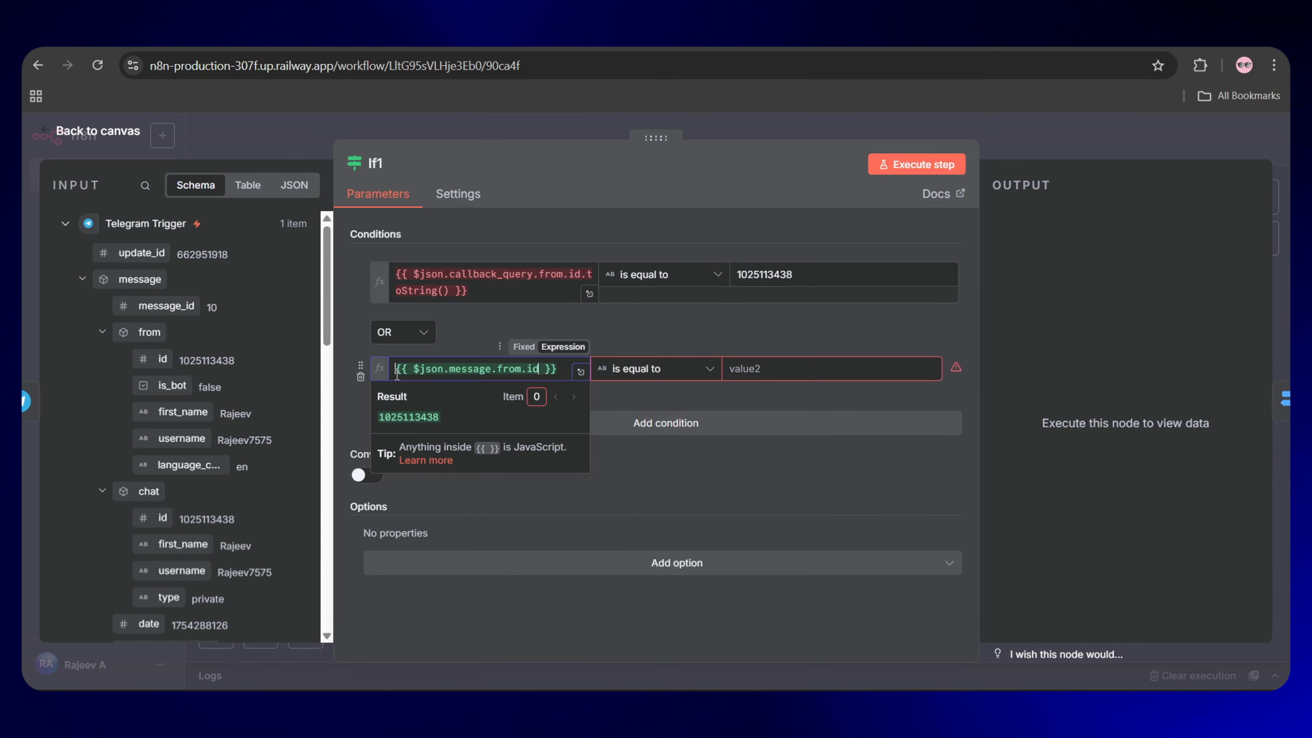
text(.)
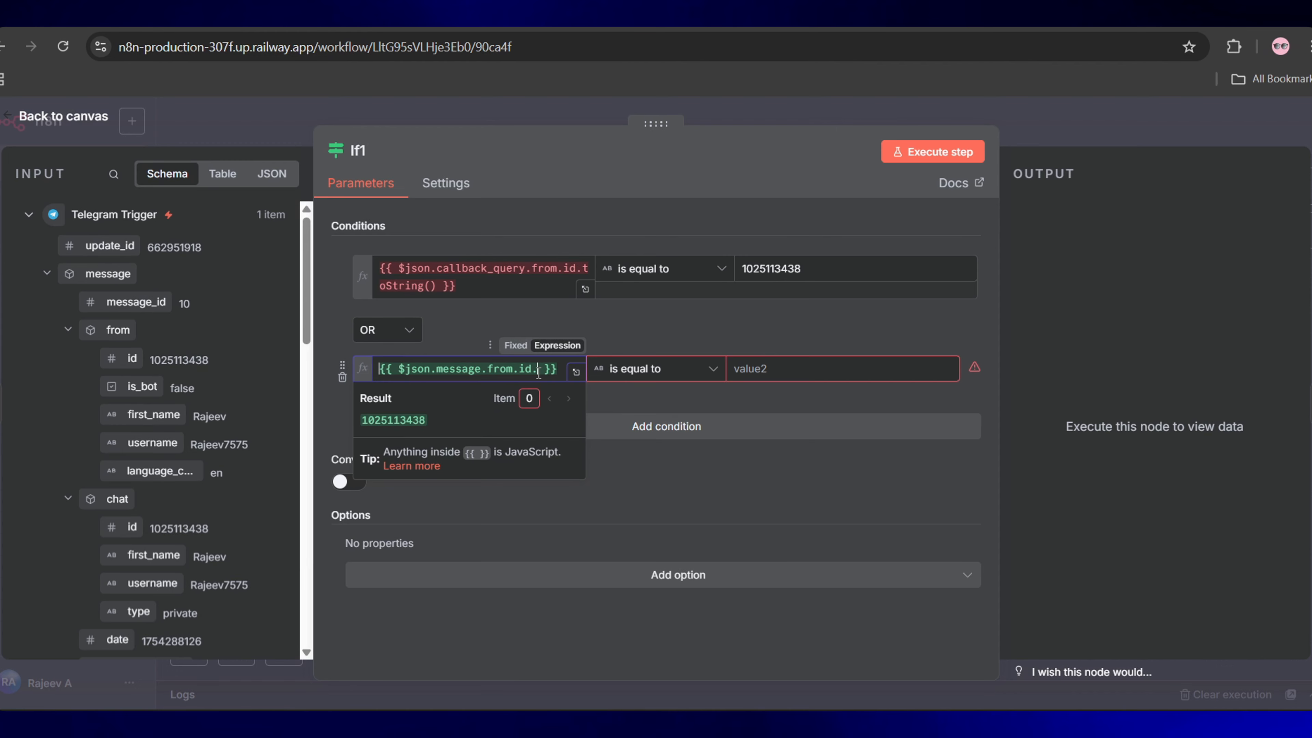
text(toStrin)
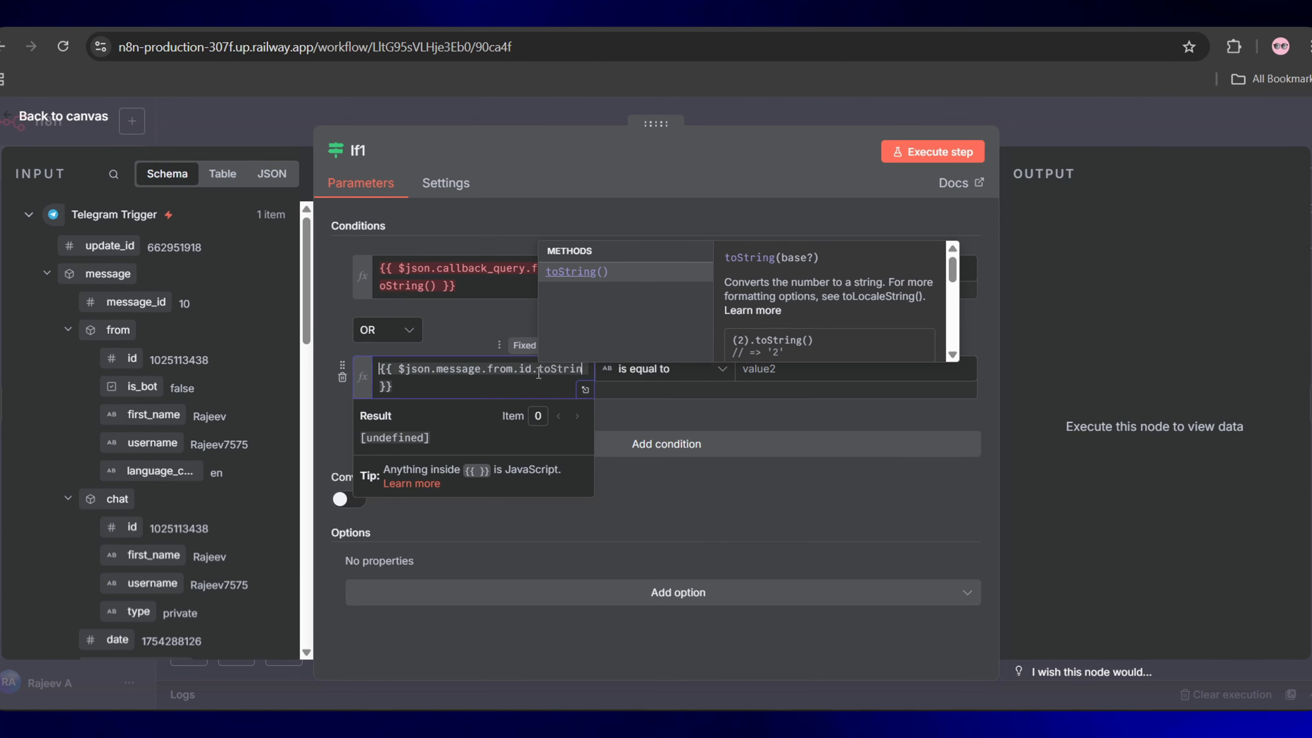
text(g())
- Copy the Telegram user ID from the first condition into the second condition's comparison value and execute the If1 node
click(818, 272)
double_click(818, 272)
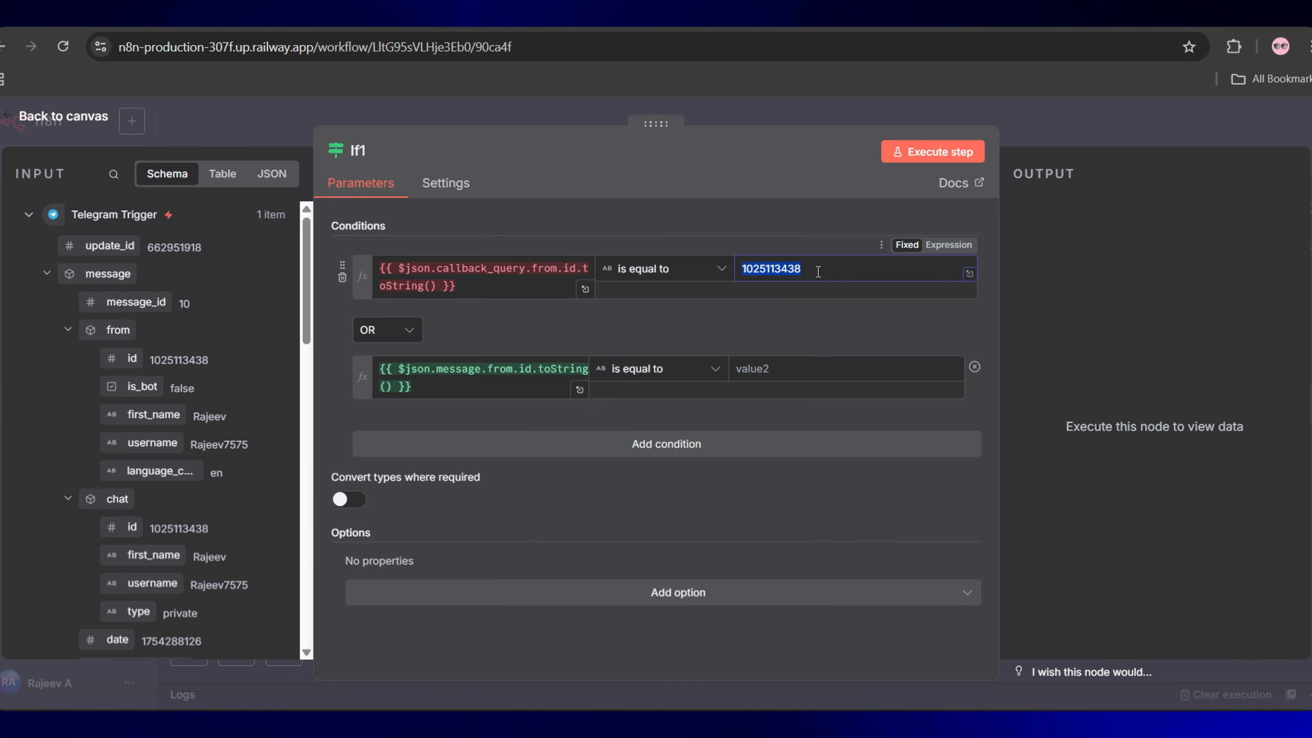
key(ctrl+c)
click(762, 374)
key(ctrl+v)
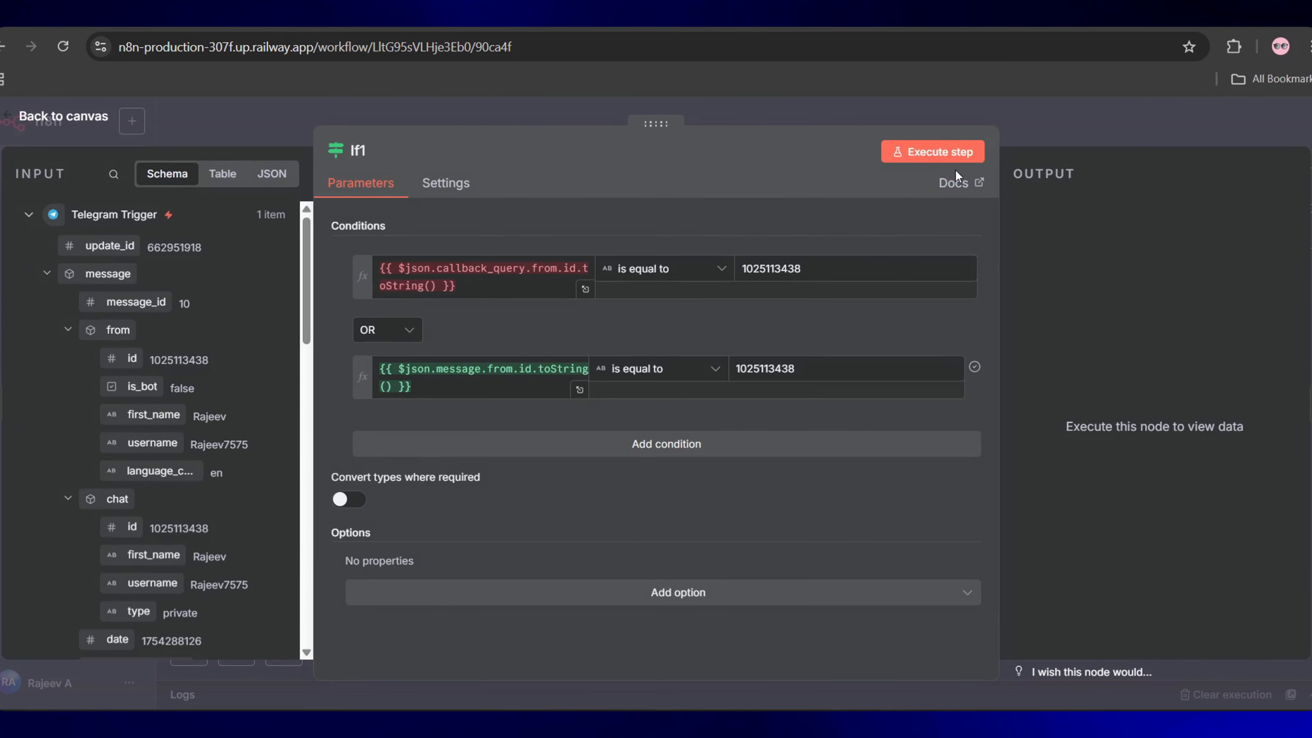
click(918, 150)
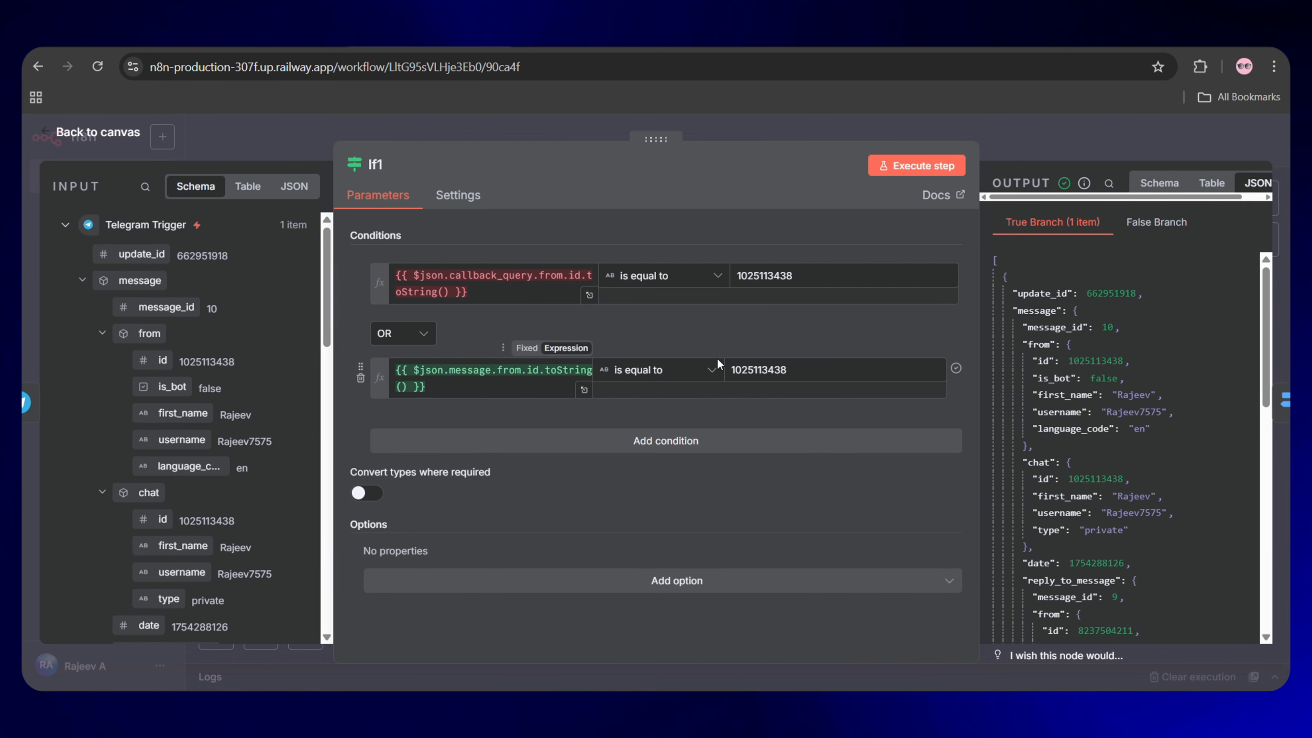
click(93, 133)
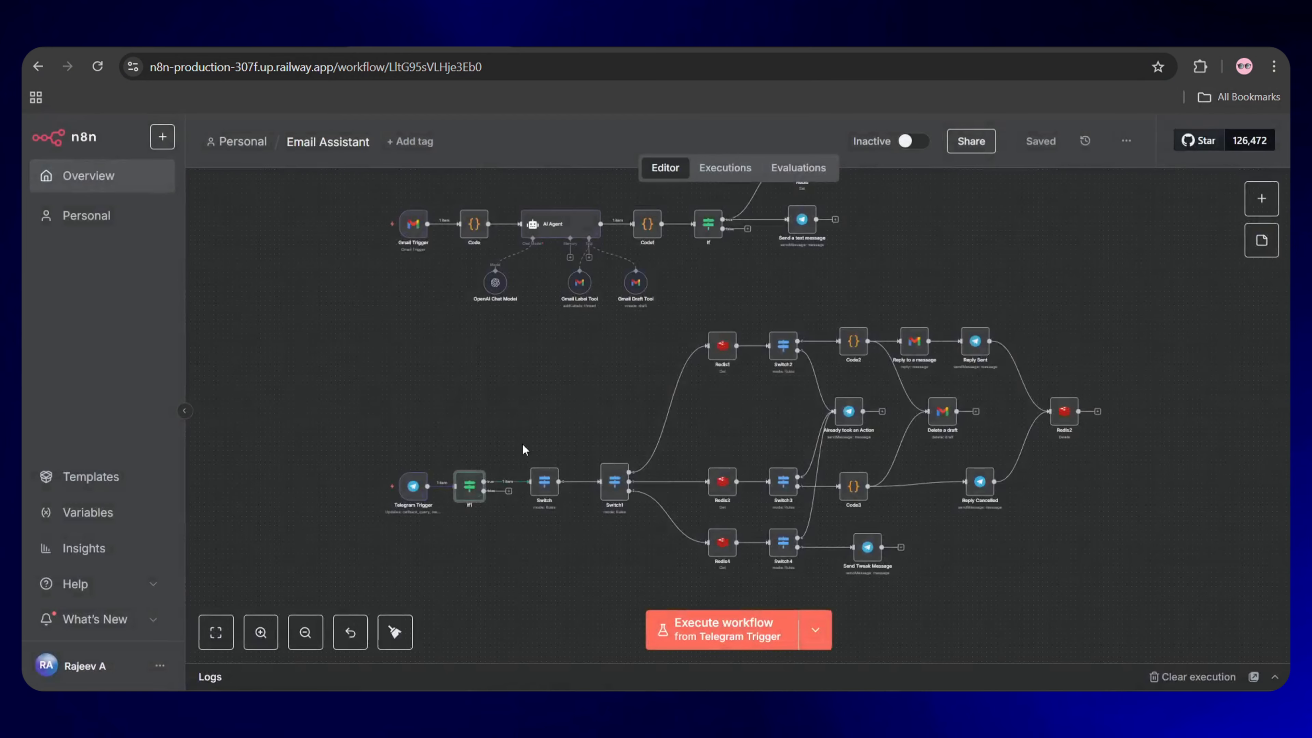
- Fill in the Switch node's second routing rule so {{ $json.message.reply_to_message }} must exist as an object, and execute the node
double_click(545, 491)
click(668, 481)
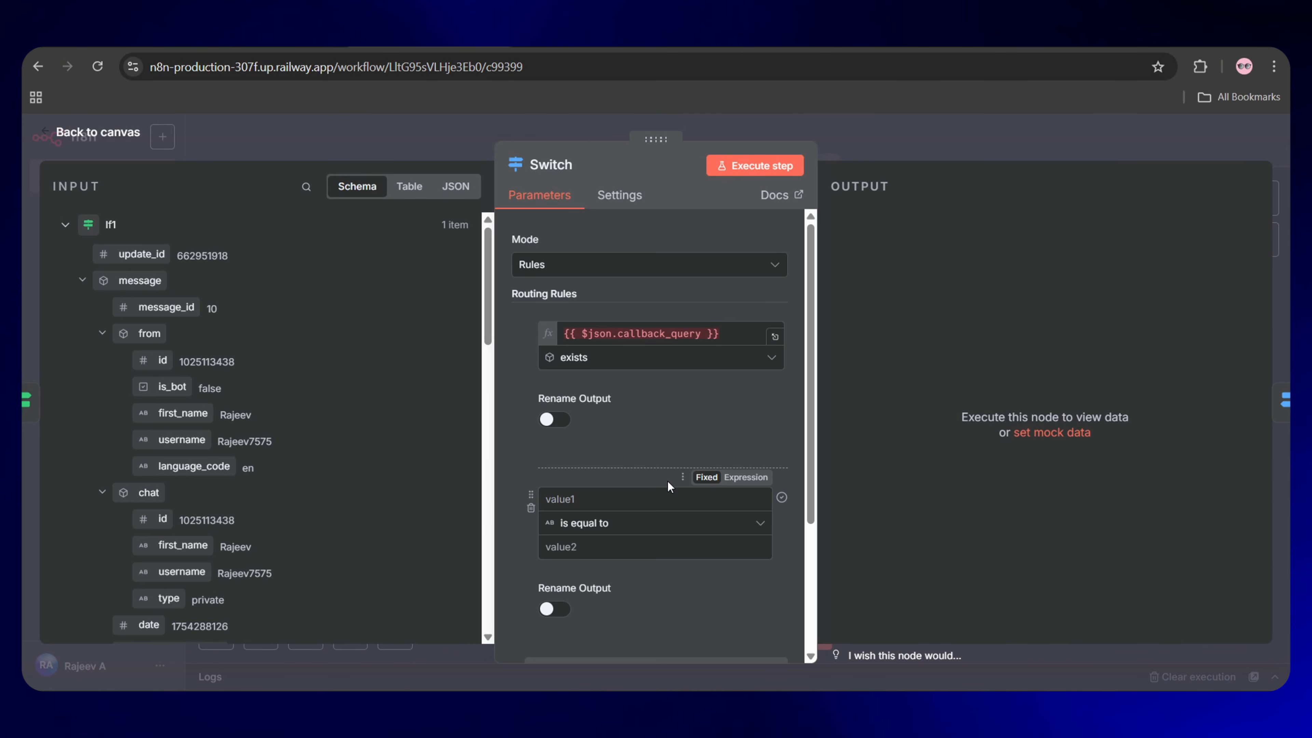
click(588, 510)
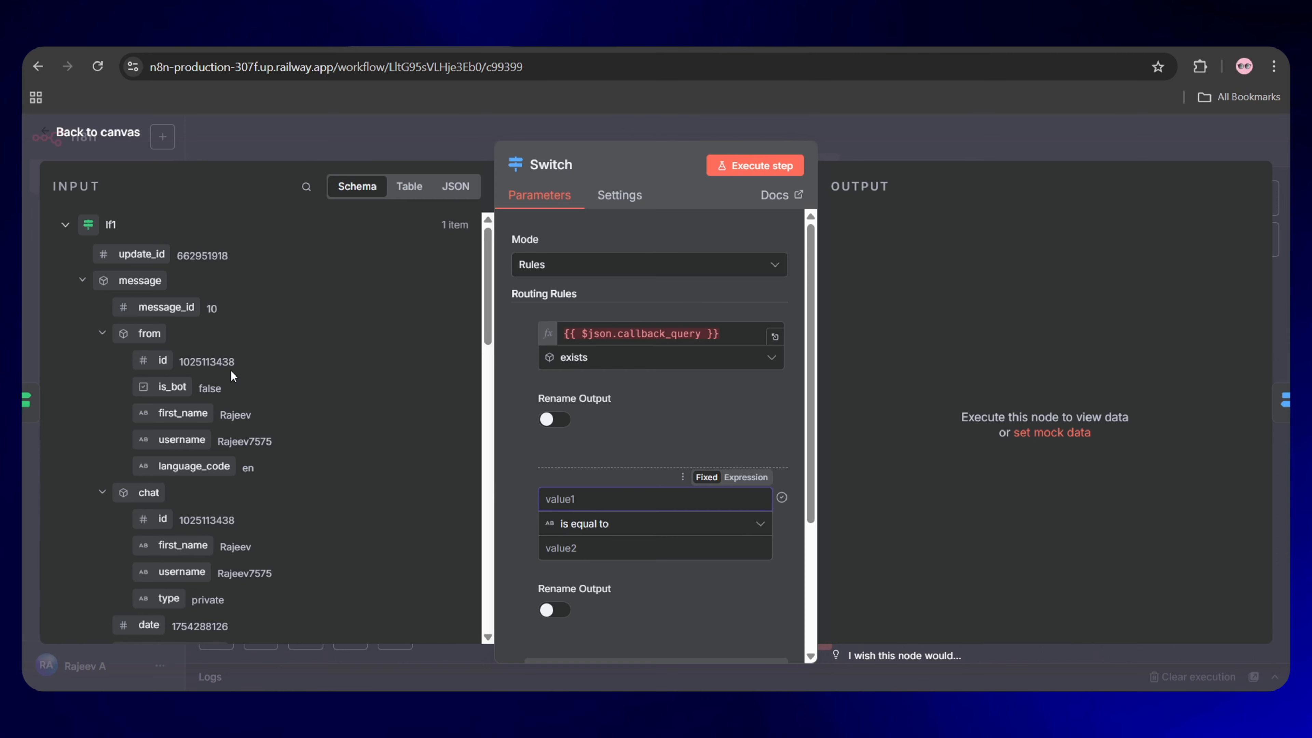
scroll(233, 377, down, 4)
drag(161, 428, 589, 500)
click(628, 551)
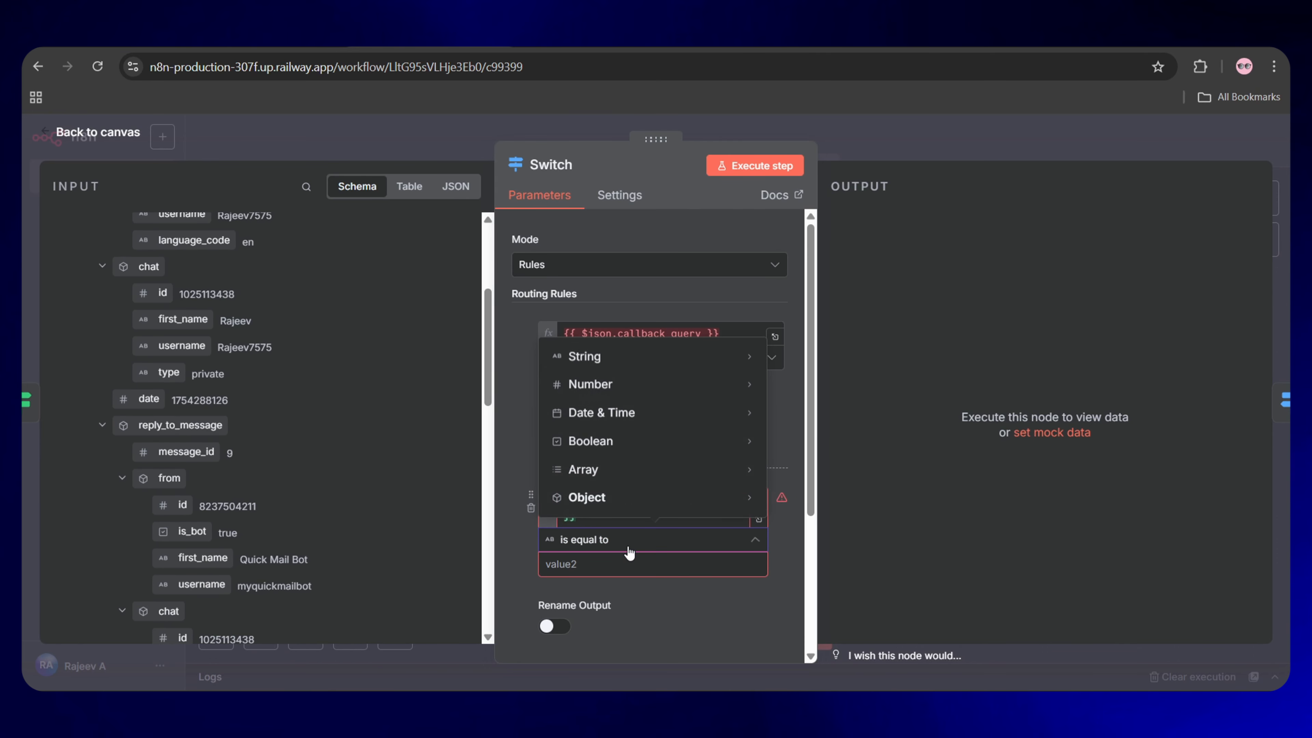
mouse_move(706, 499)
click(800, 505)
click(770, 171)
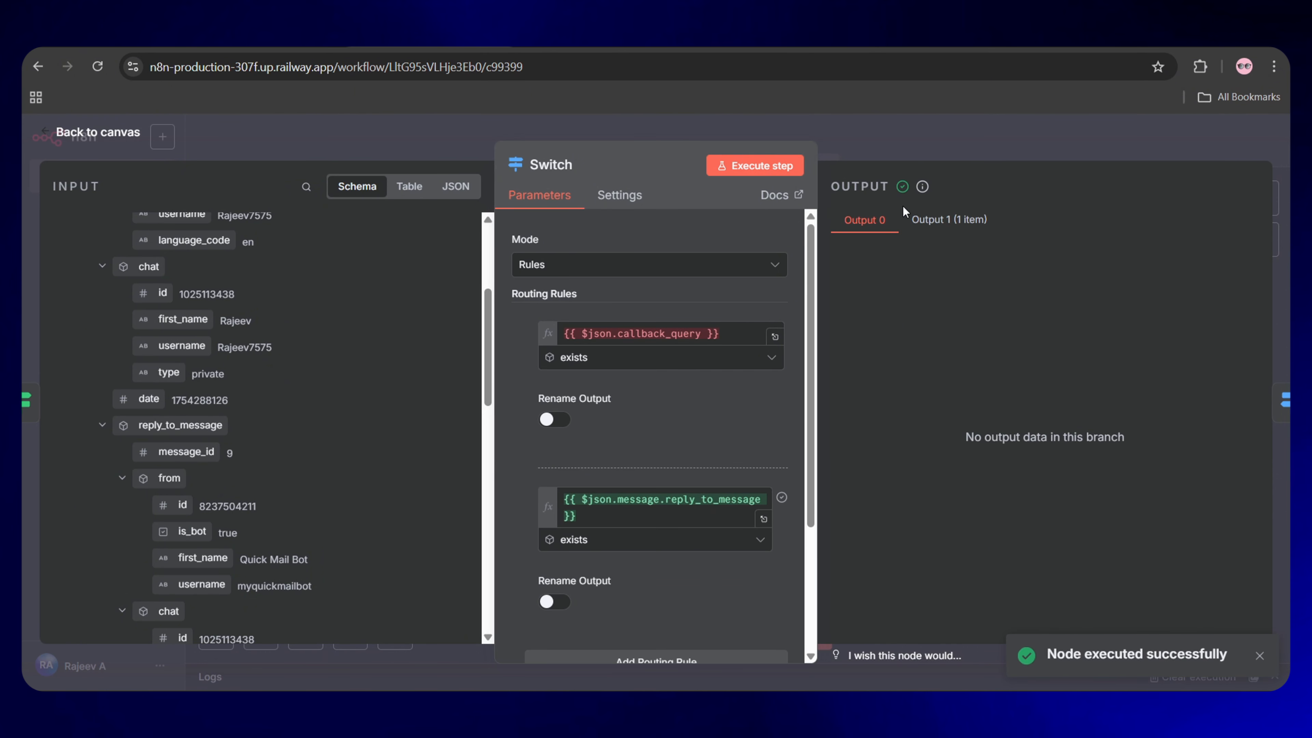
click(936, 221)
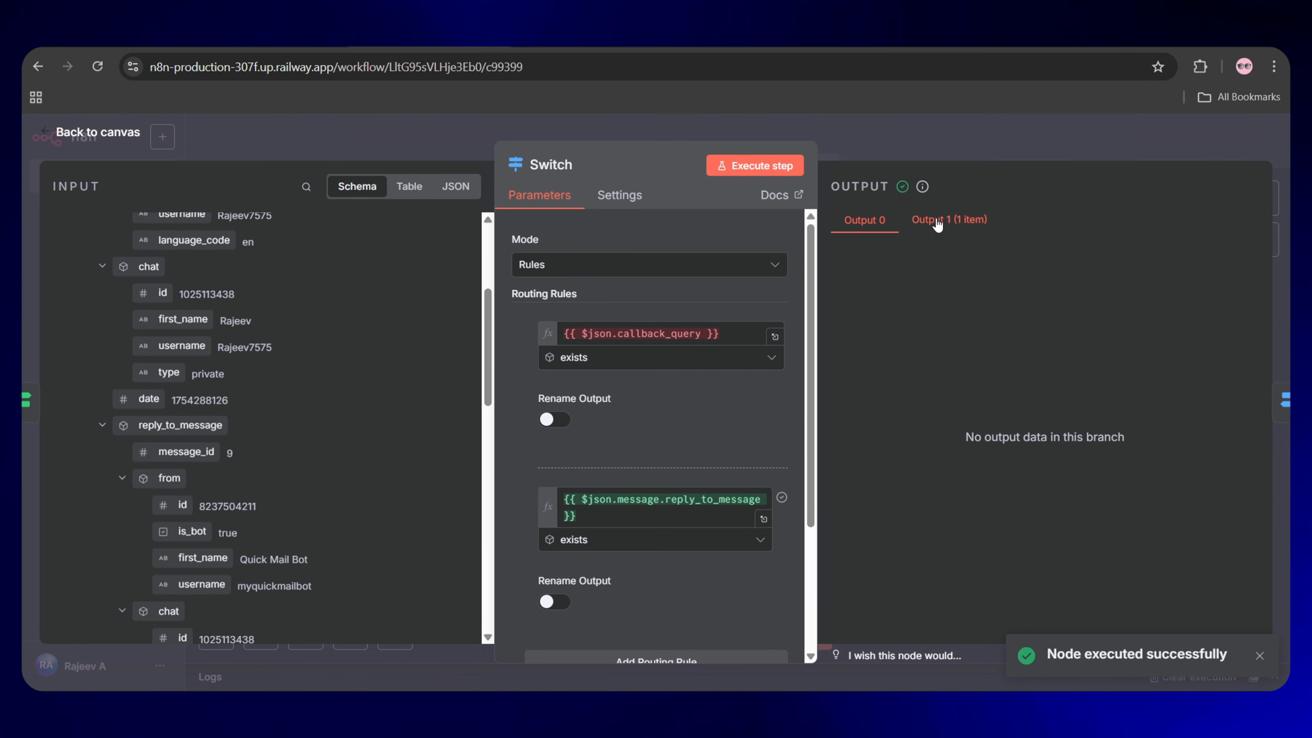
click(114, 136)
- Connect a Redis node that gets the value of a key to the Switch node's second output
key(1)
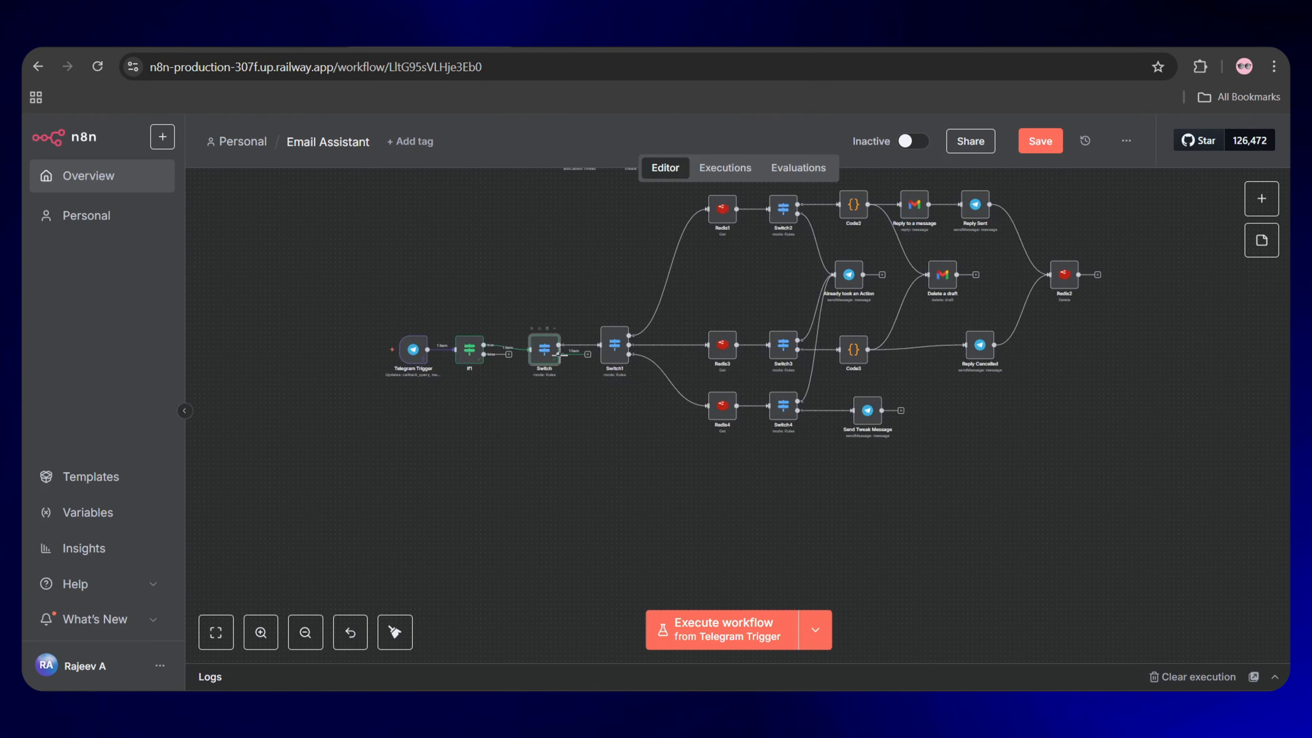
drag(607, 414, 628, 459)
text(redis)
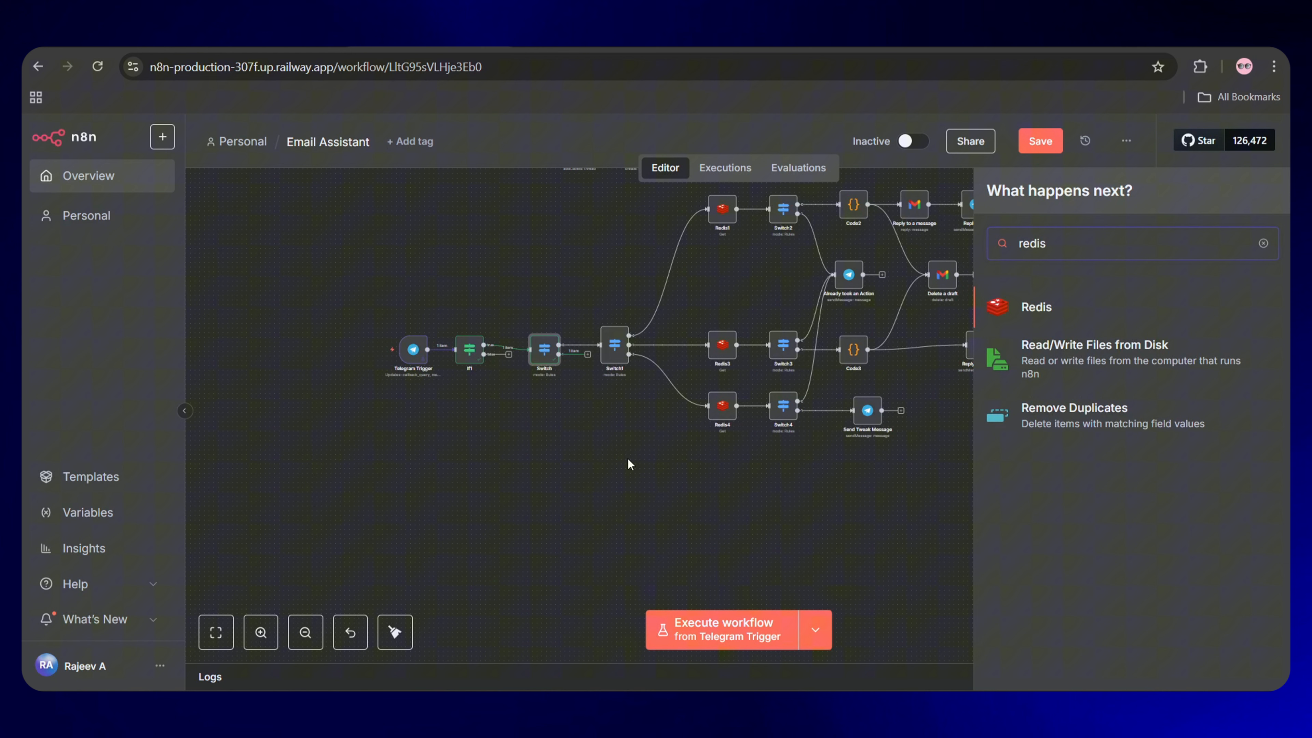
click(1063, 314)
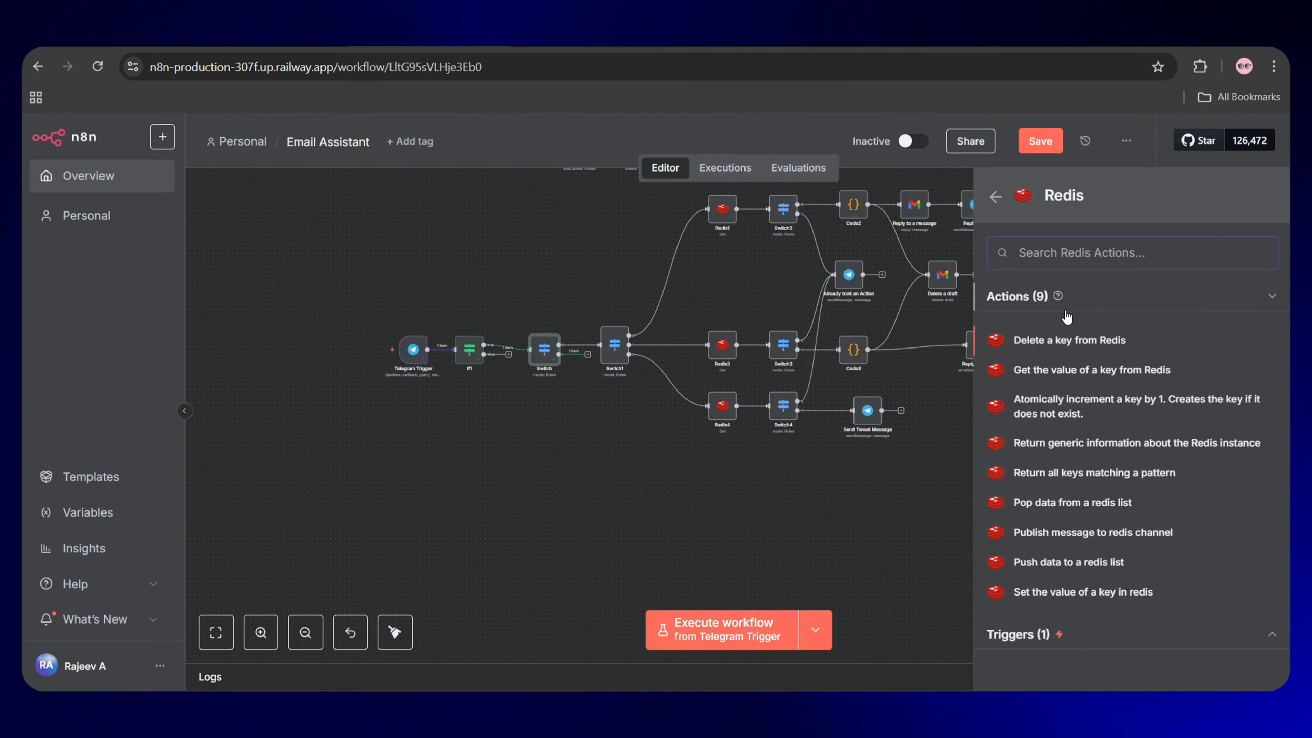
click(1052, 370)
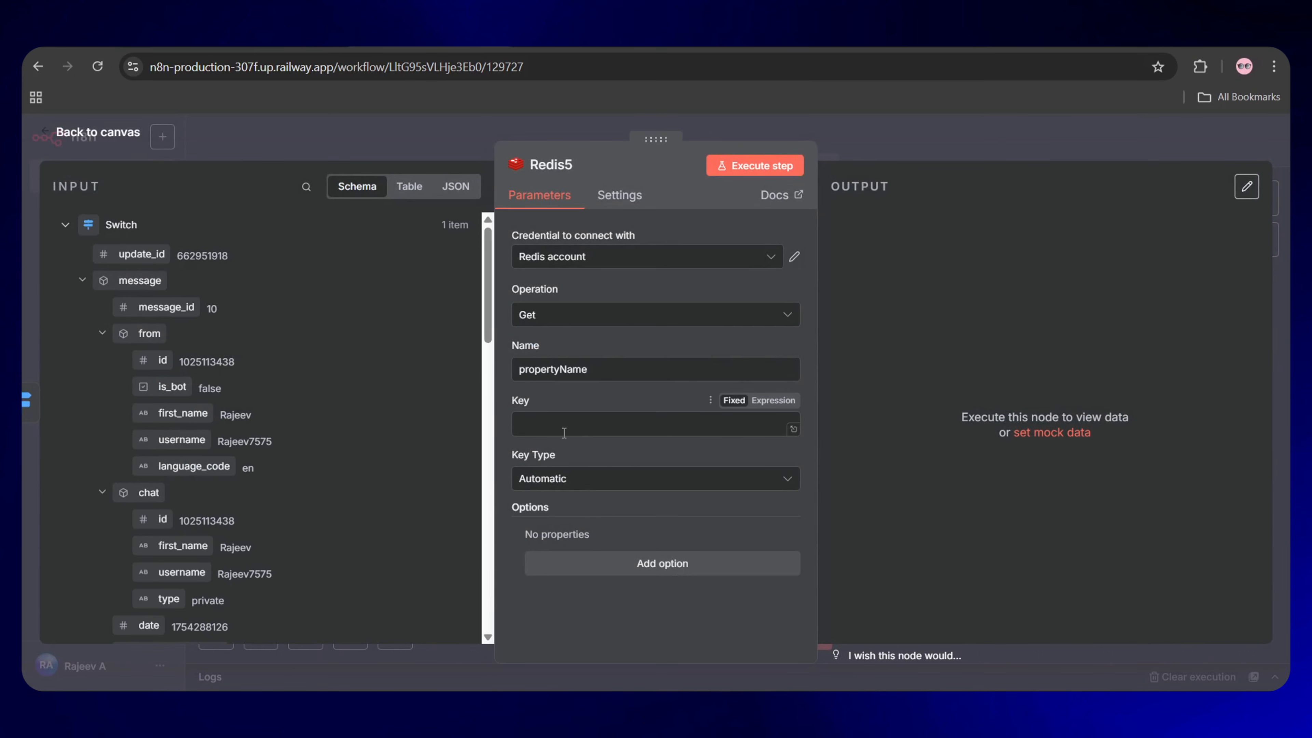
- Set the Redis key to the expression {{ $json.message.reply_to_message.text.match(/id:\s*(\w+)/)[1] }} and compare its result with the ID in the replied-to text
click(773, 400)
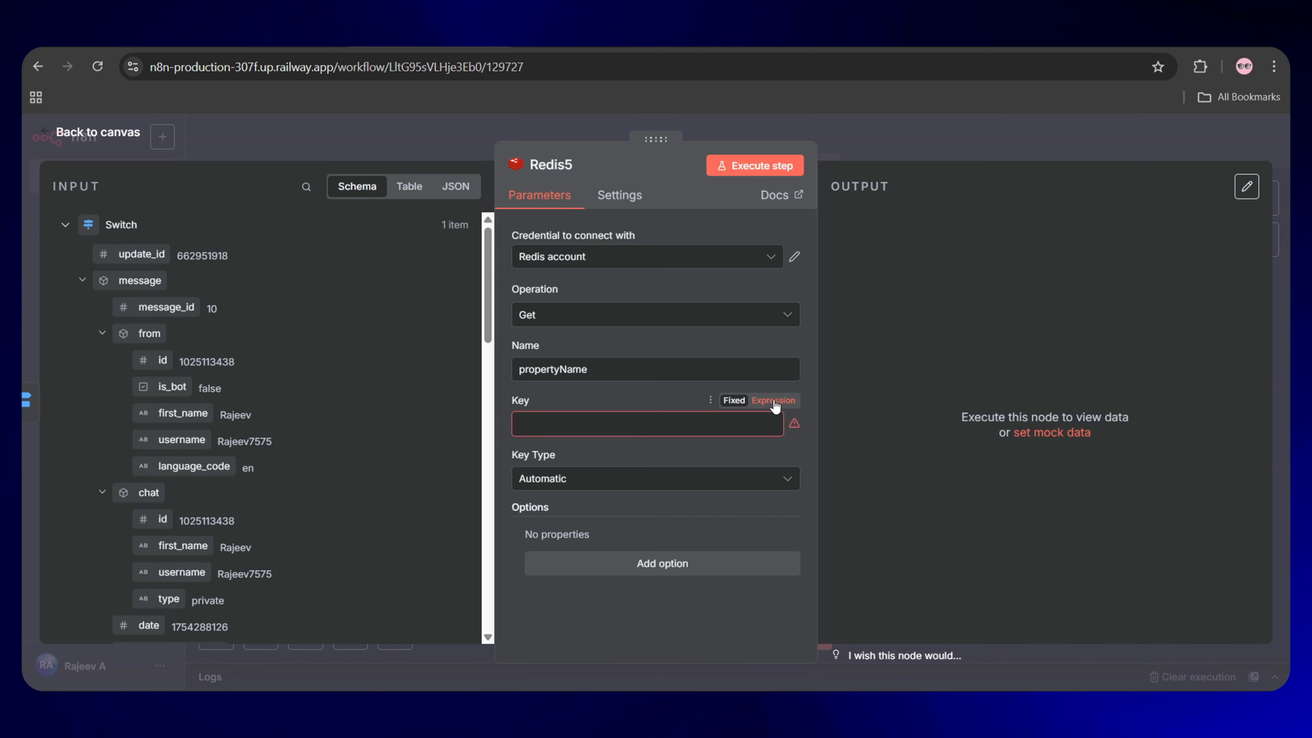
key(ctrl+v)
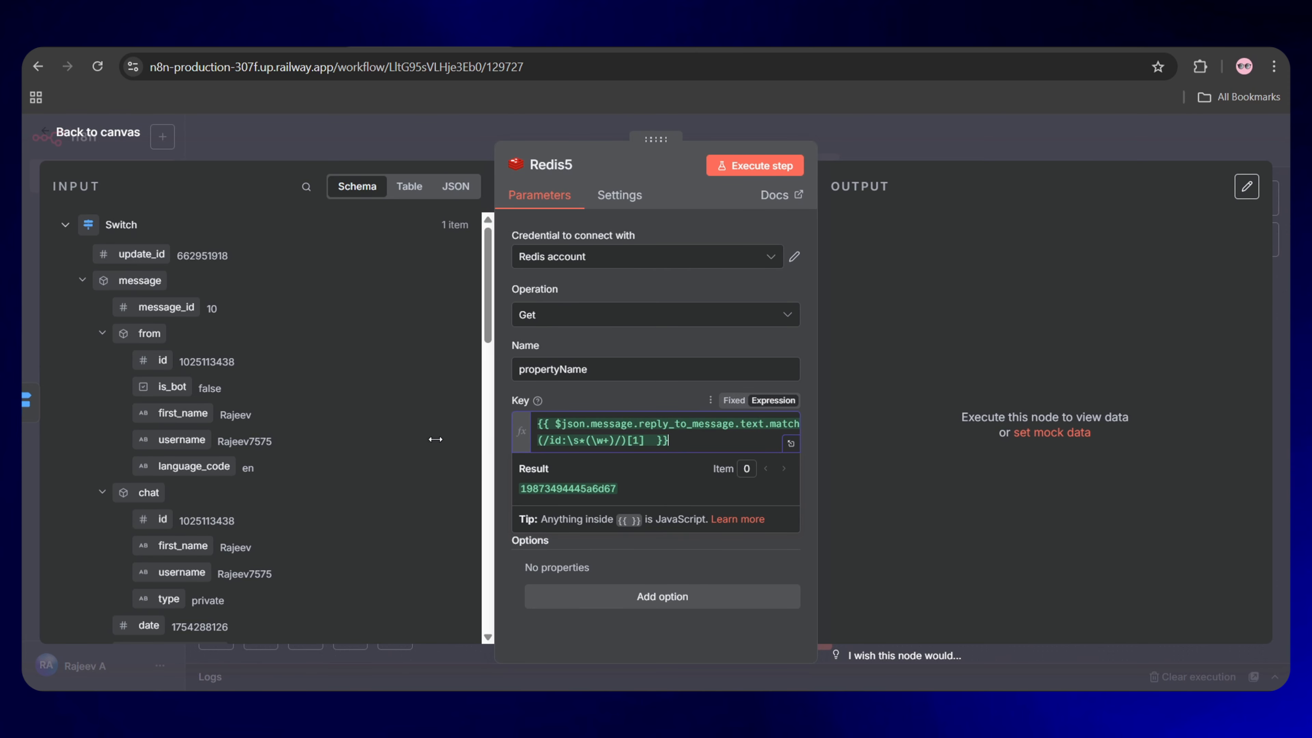
scroll(227, 455, down, 10)
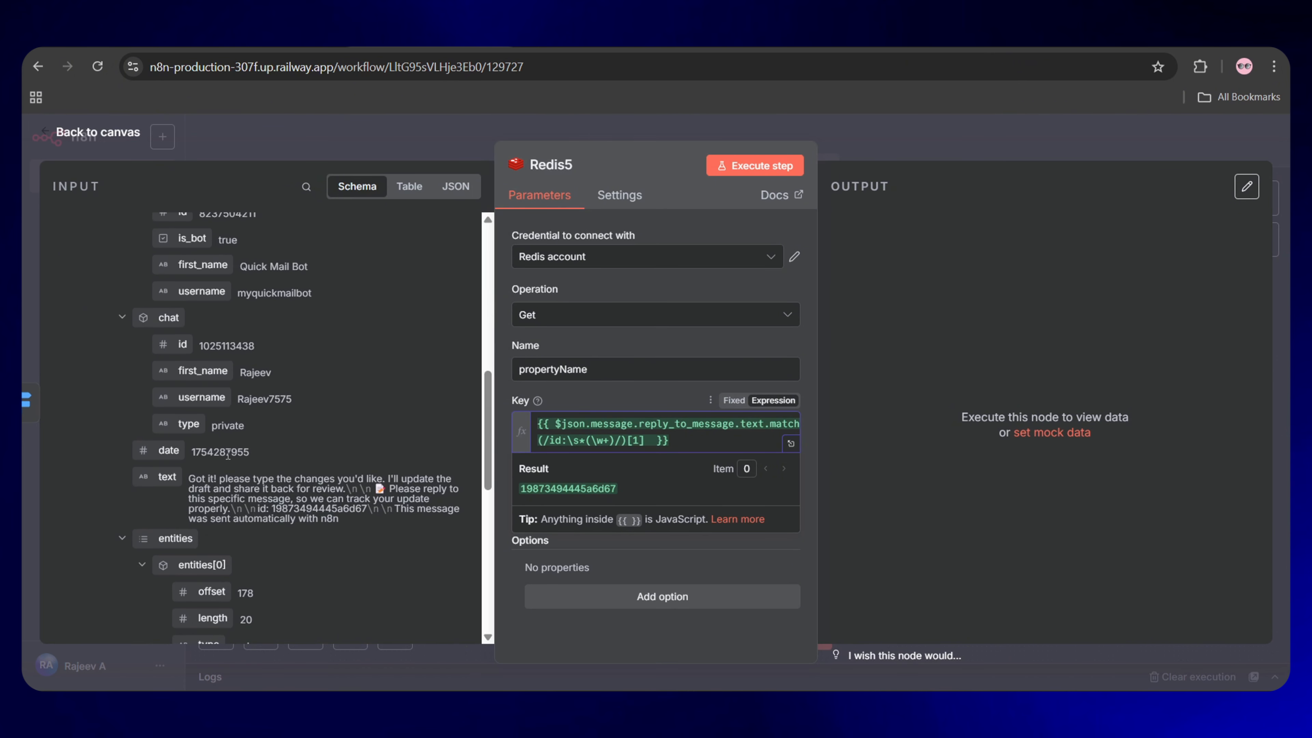
drag(610, 463, 524, 464)
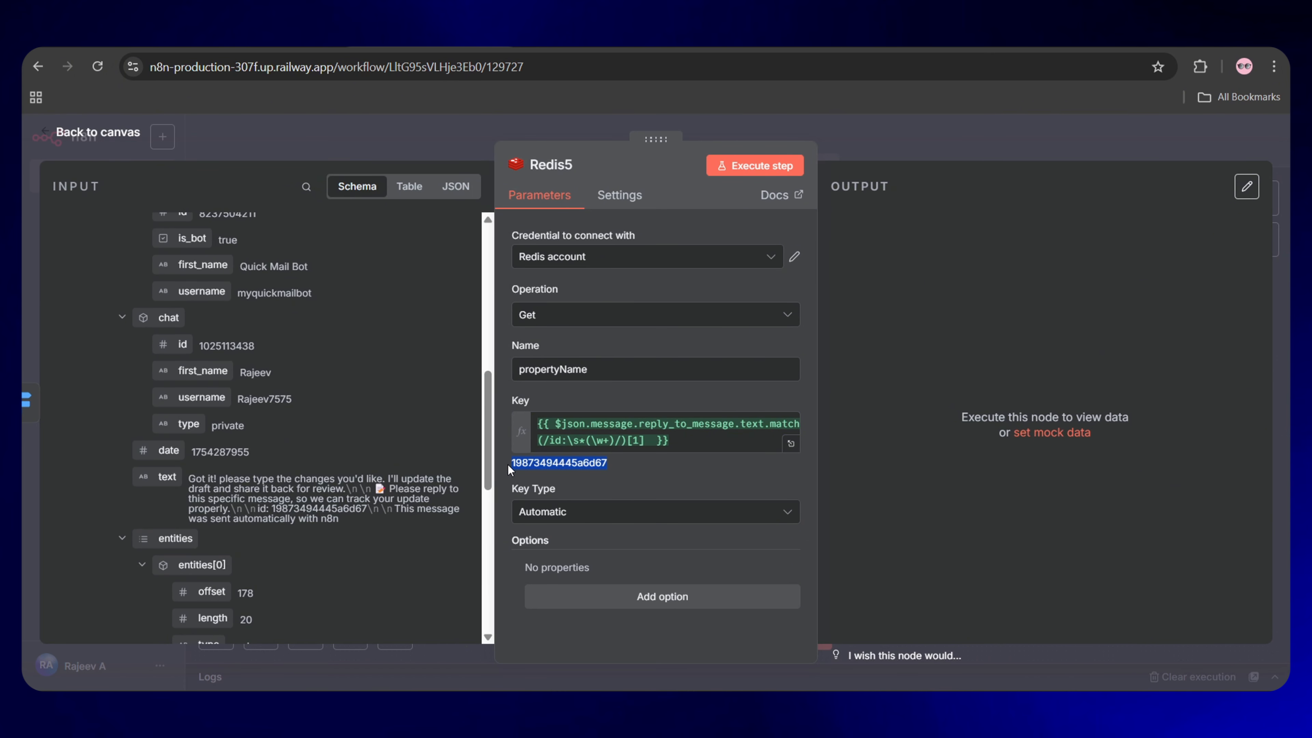
- Name the Redis node's output property Draft_Details and execute the node to fetch the stored draft
click(508, 468)
key(ctrl+a)
text(Draft)
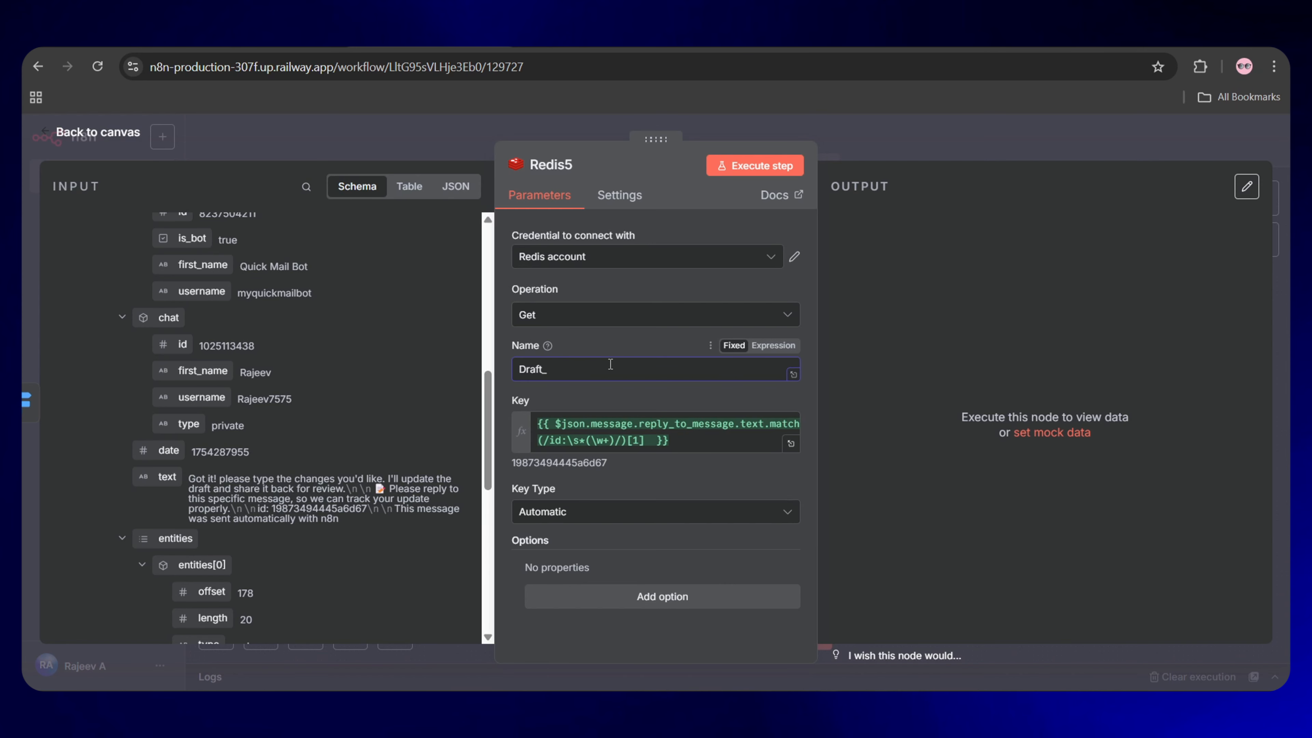
click(758, 160)
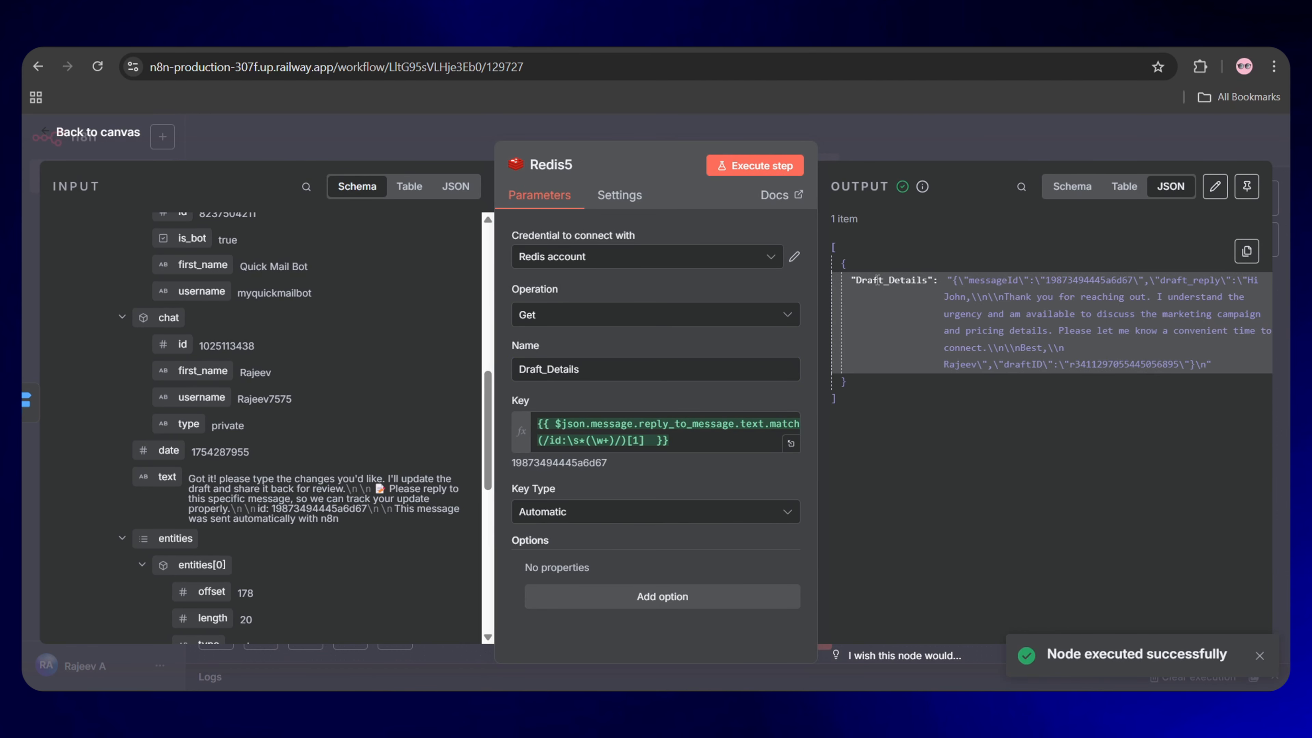
click(118, 133)
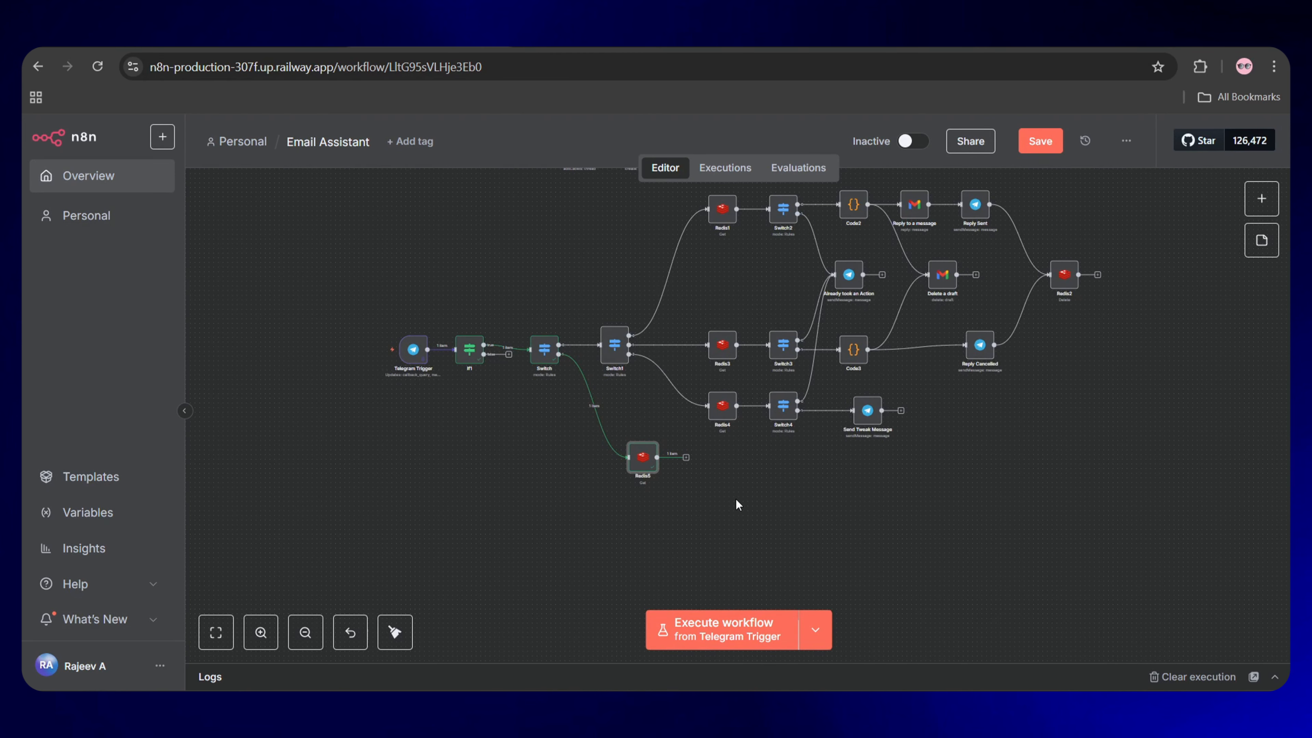
- Add an AI Agent node after the new Redis node and set its prompt source to Define below
click(686, 457)
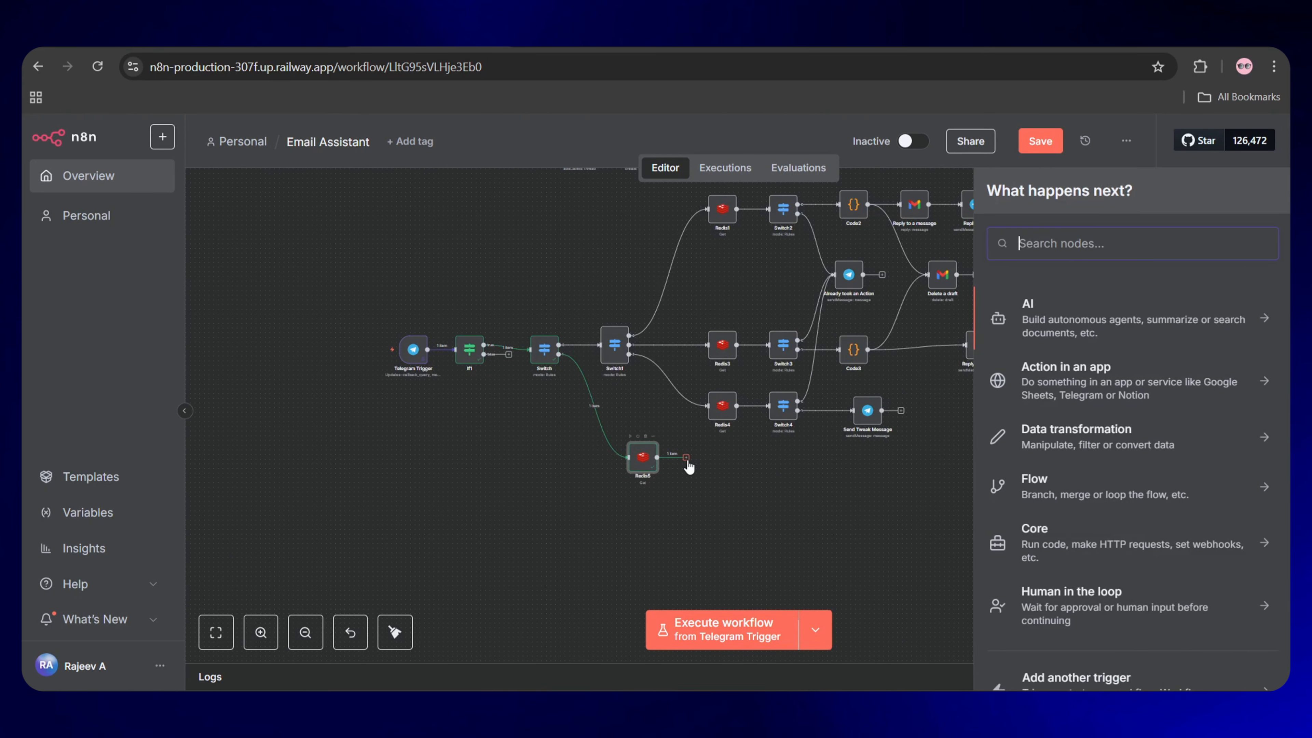
text(ai agent)
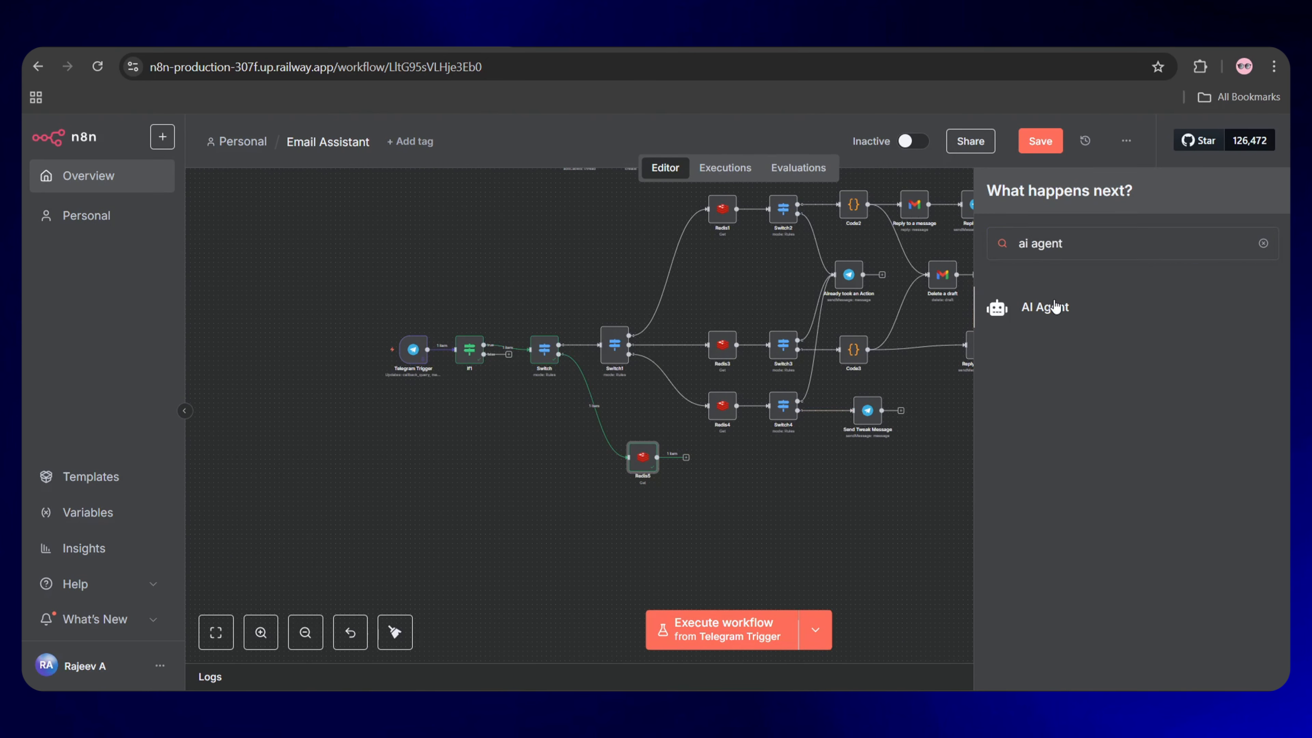
click(1028, 307)
click(630, 332)
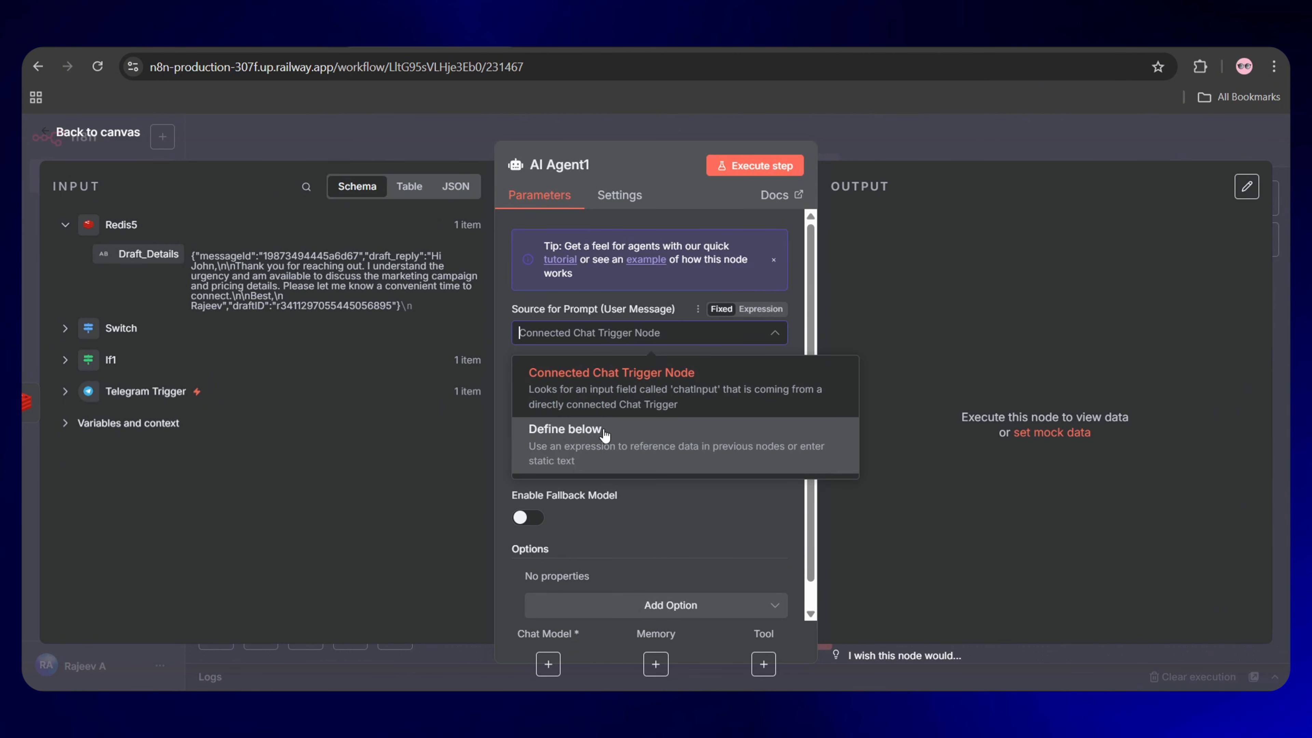
click(606, 435)
- Start the agent's prompt with "User Prompt:" followed by the Telegram Trigger's message text, {{ $('Telegram Trigger').item.json.message.text }}
click(588, 411)
text(User Pro)
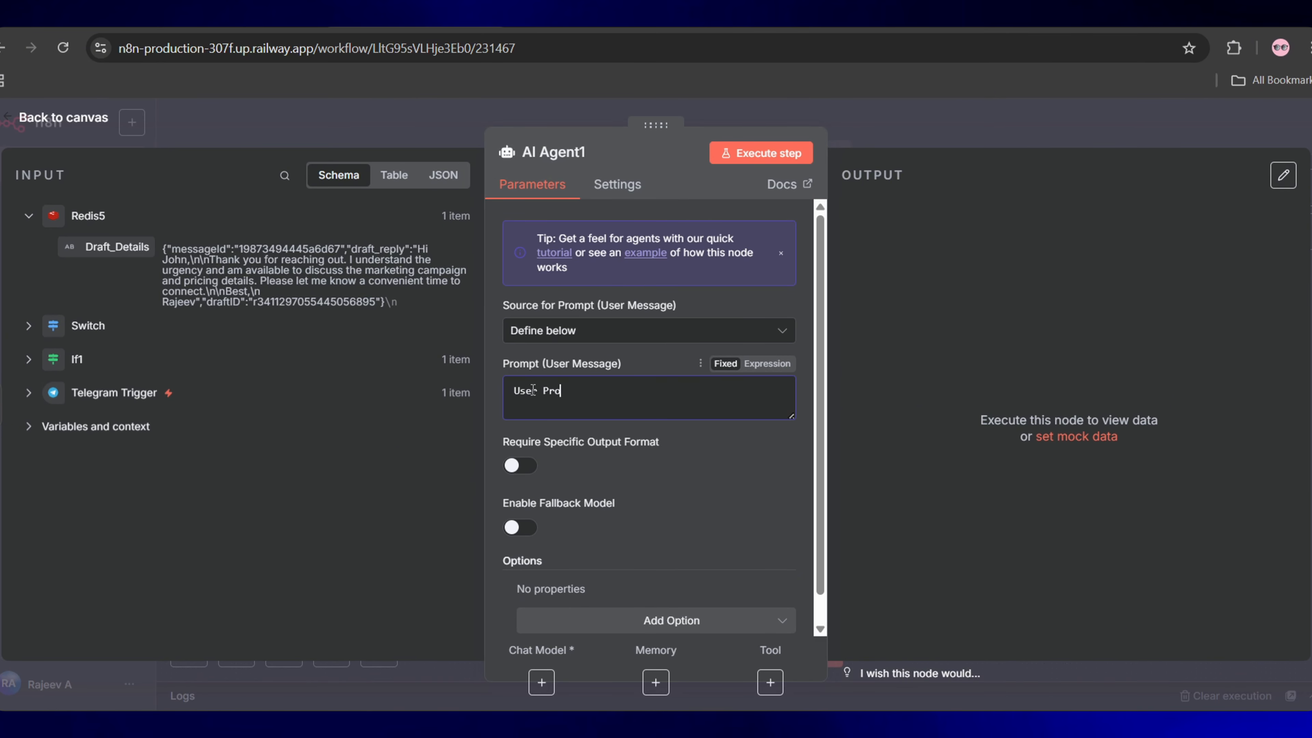
text(mpt:)
click(29, 392)
scroll(155, 466, down, 10)
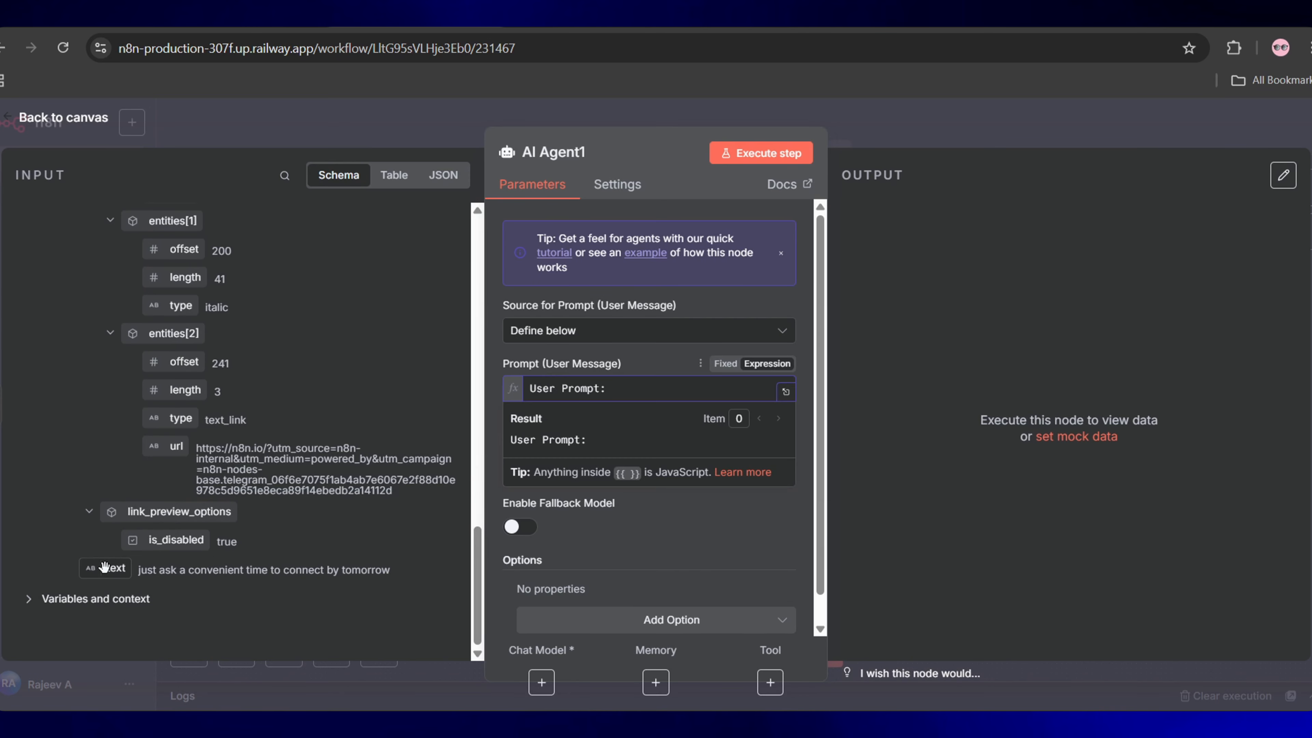
drag(104, 567, 650, 401)
- Add an "Existing Draft:" line after a blank line in the agent's prompt, followed by the Redis field {{ $json.Draft_Details }}
key(Return)
key(Return)
text(E)
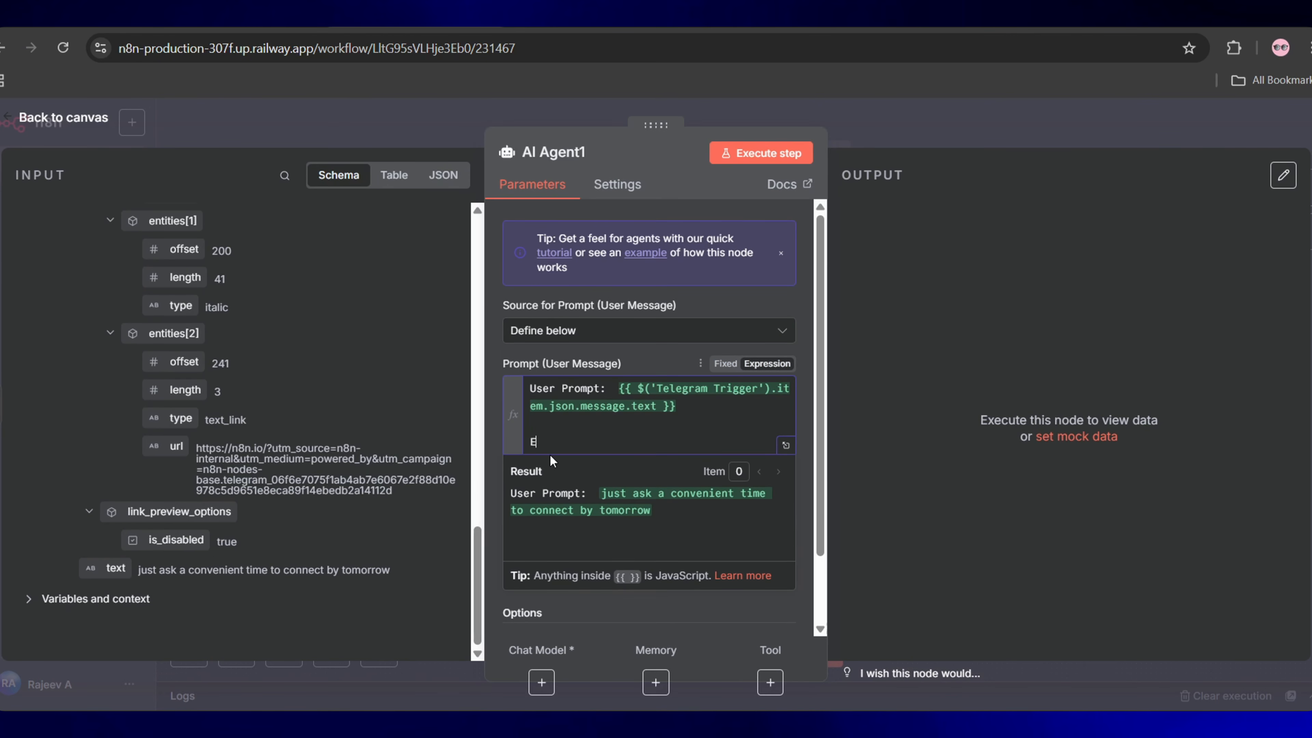
text(xisting Draft:)
scroll(258, 347, up, 10)
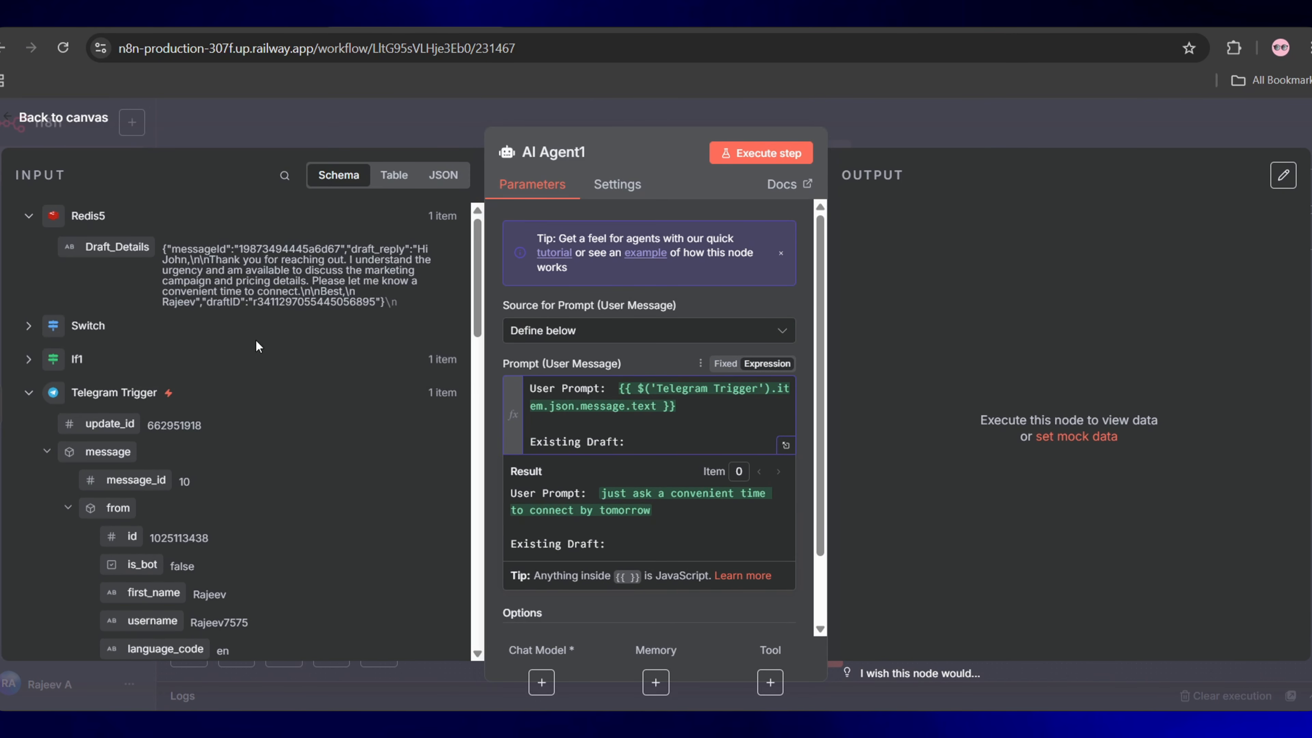
drag(117, 247, 672, 442)
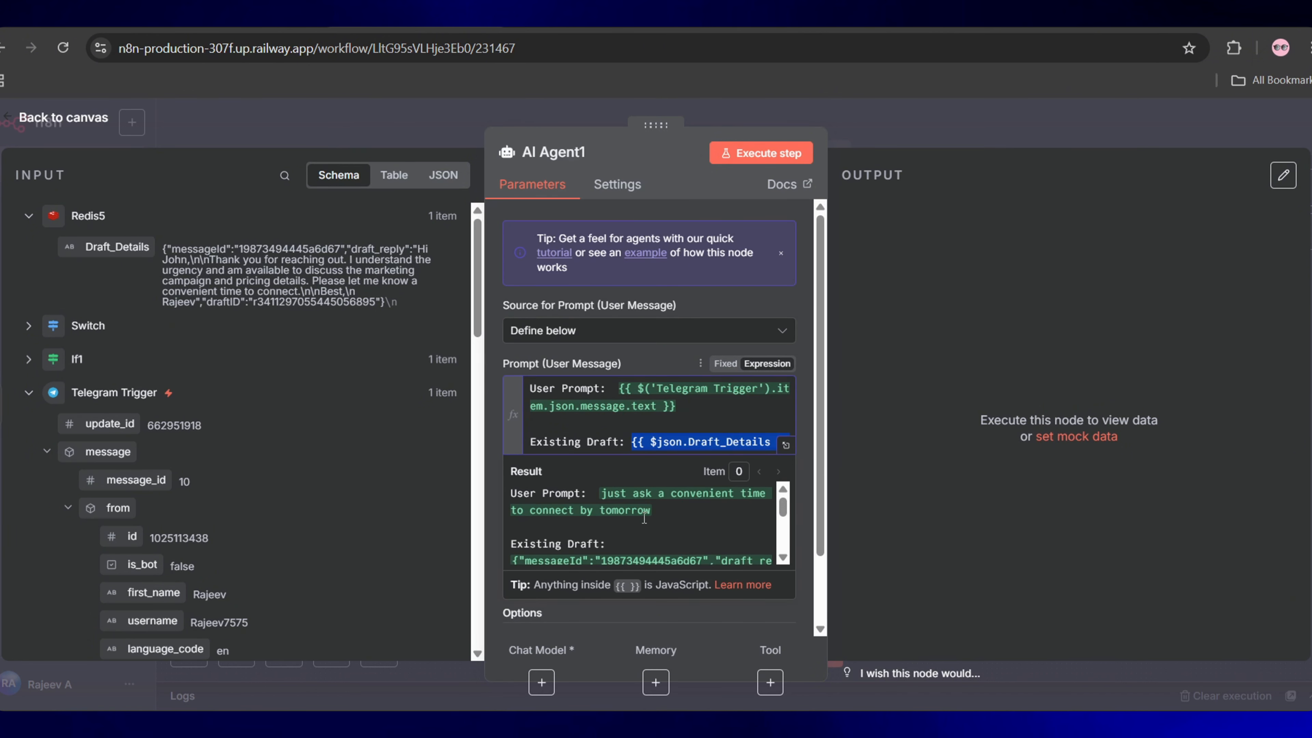
- Add a System Message instructing the agent to improve the draft per the user's instructions, formally and concisely, replying only with updated draft, message ID and draft ID
scroll(644, 518, down, 6)
click(691, 633)
click(670, 595)
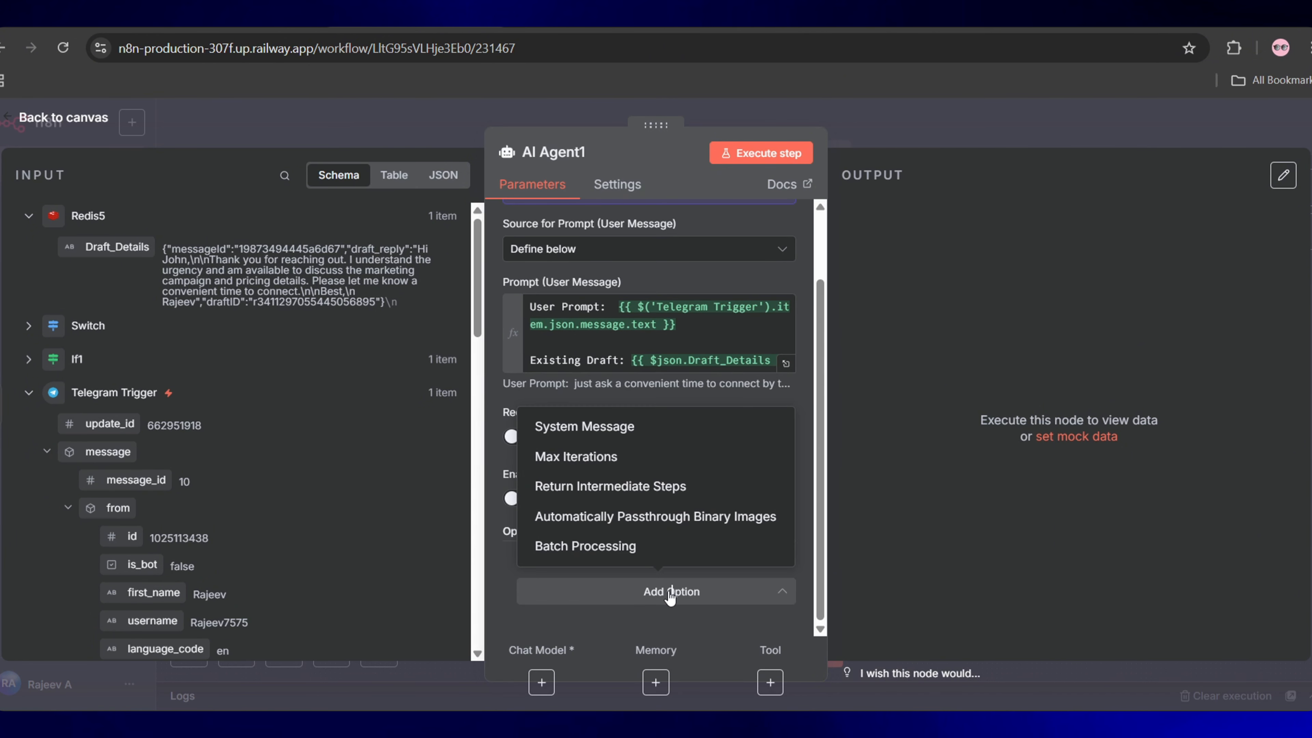
click(608, 434)
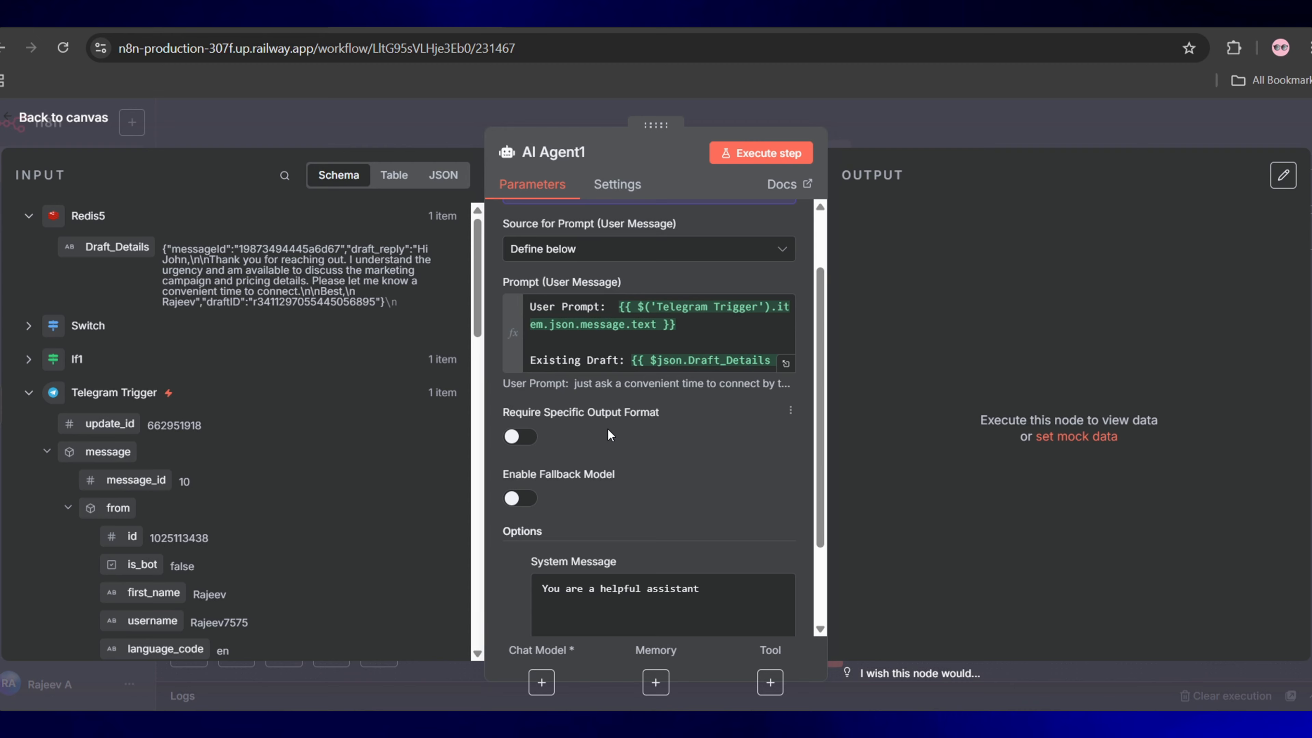
click(714, 592)
scroll(713, 590, down, 3)
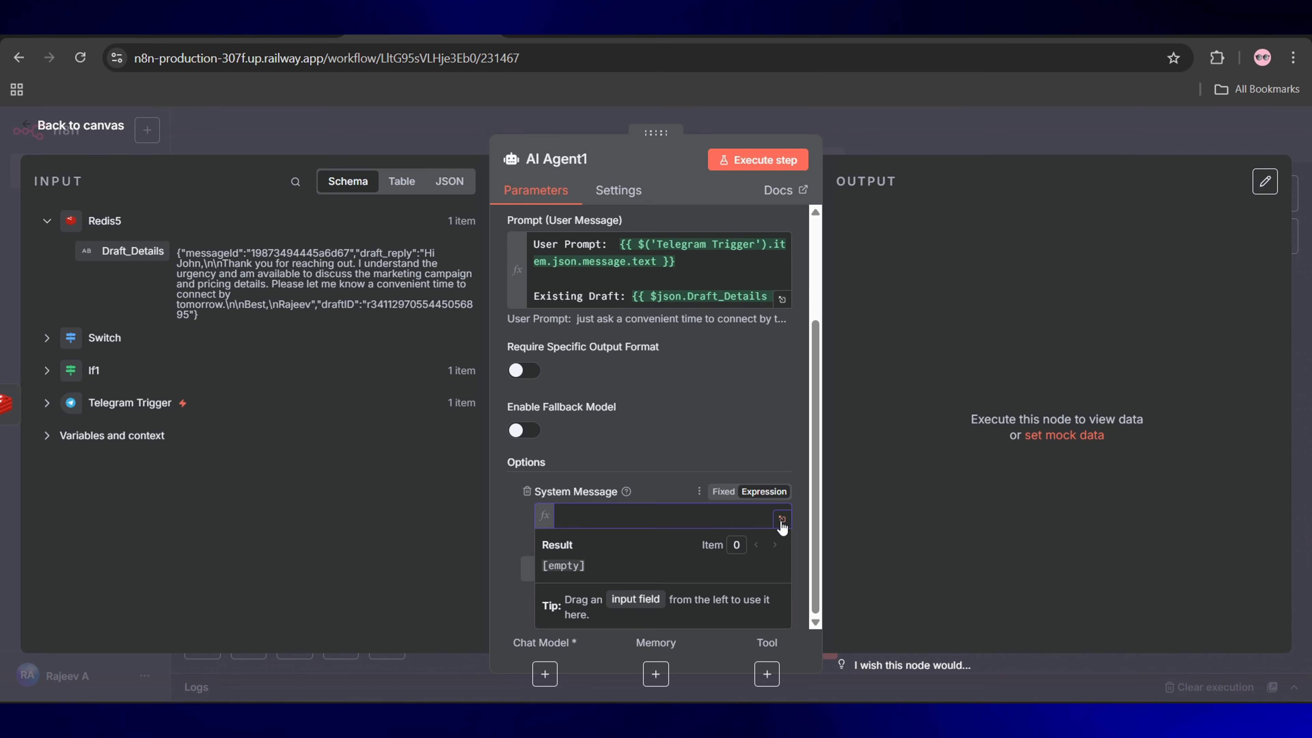
click(782, 520)
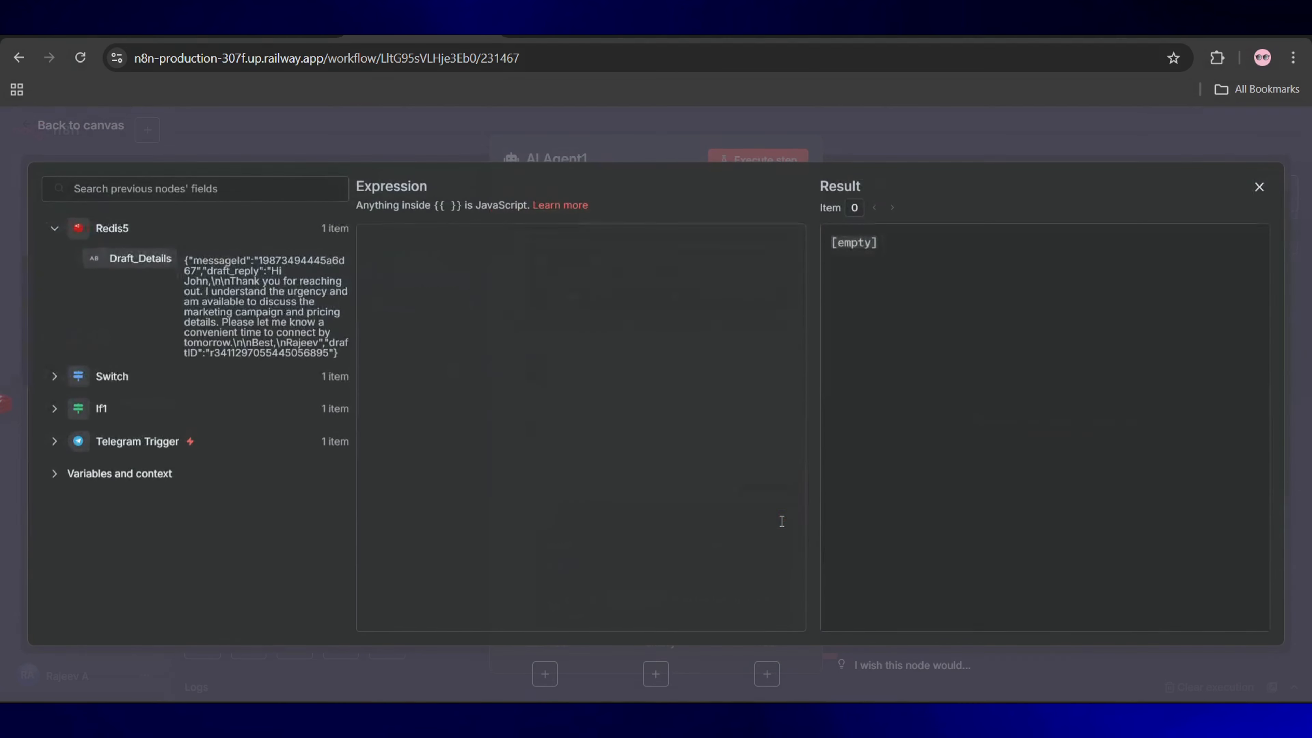
text(You are an AI assistant that helps write professional email replies. Improve the given draft based on the user's new instructions while keeping the tone formal, clear, and concise. Reply only with the updated draft, message ID and draft ID.)
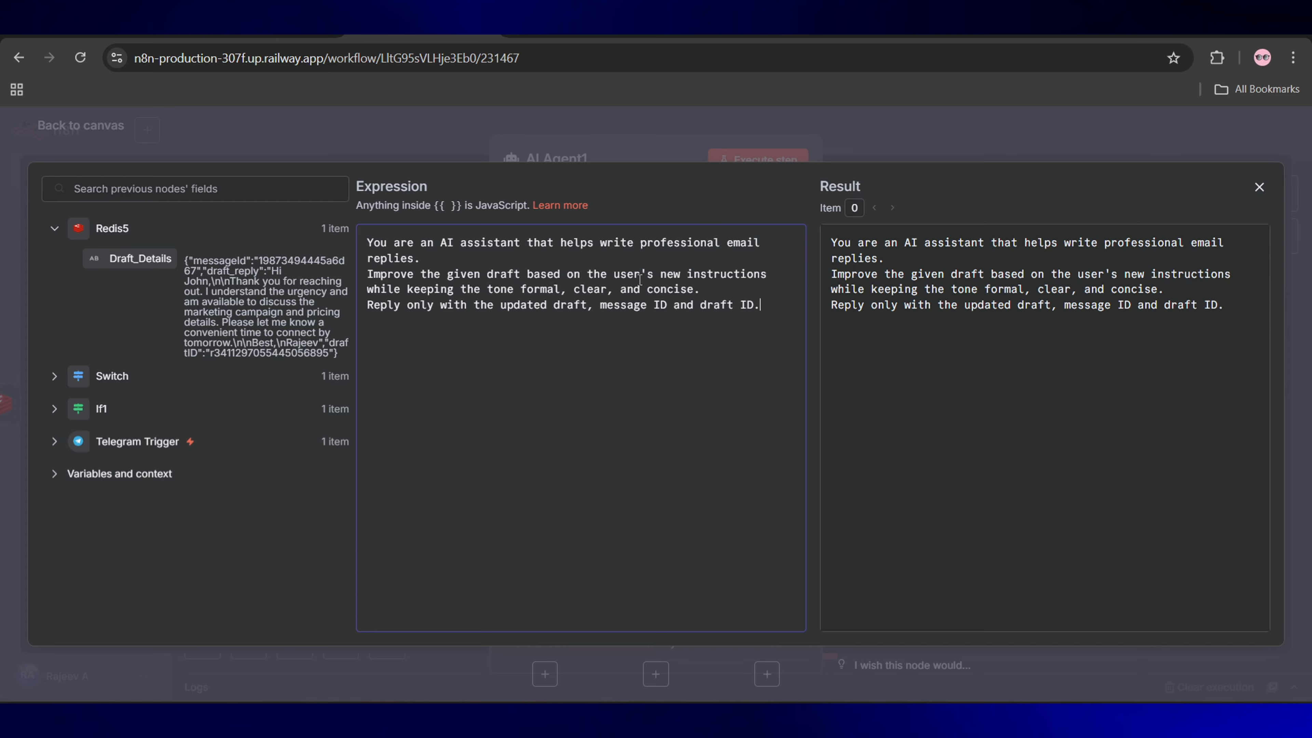
click(1260, 187)
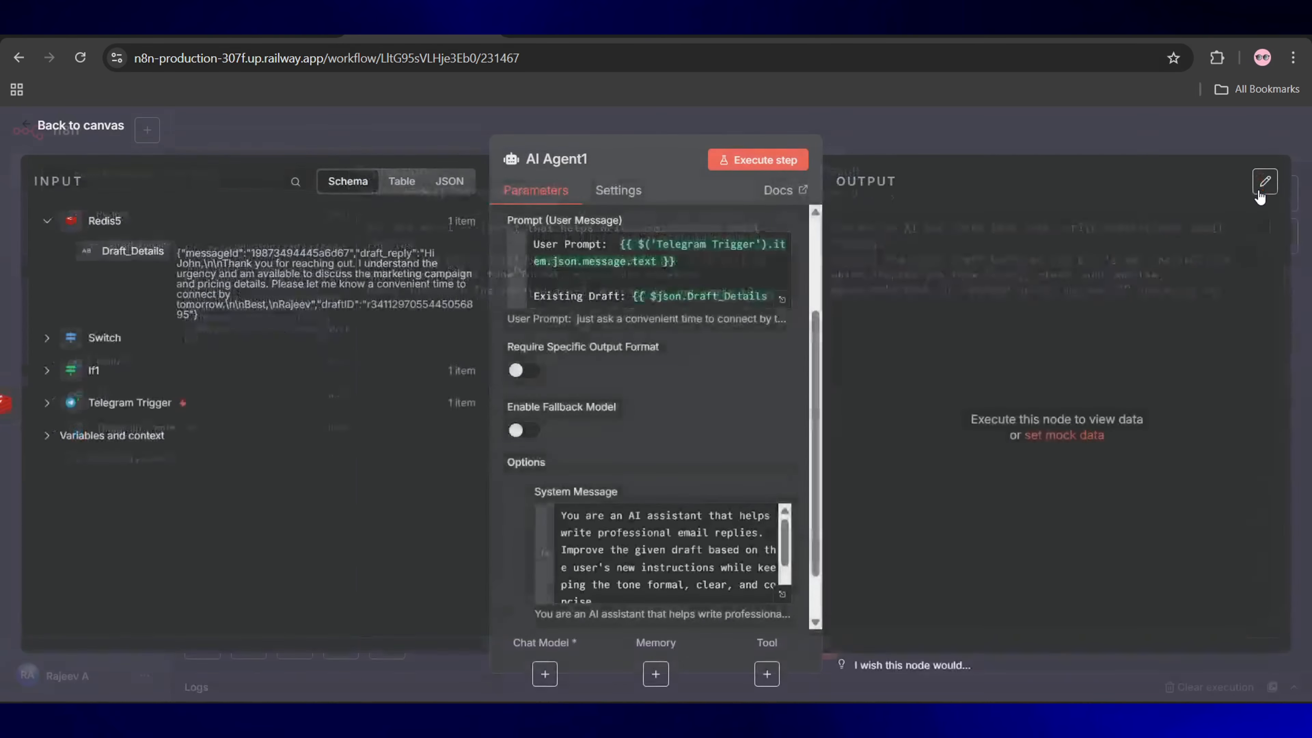
- Attach an OpenAI Chat Model using gpt-4.1-mini to the new AI Agent node
click(545, 673)
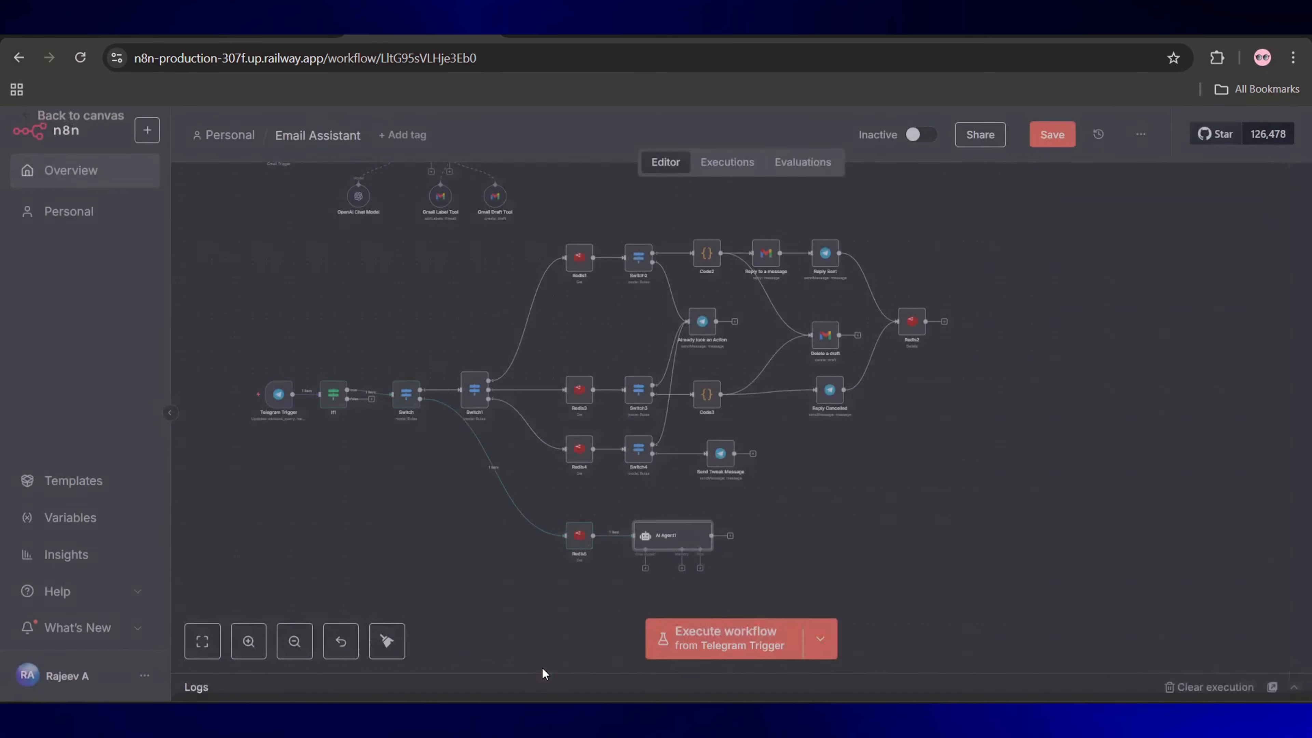
scroll(1090, 545, down, 5)
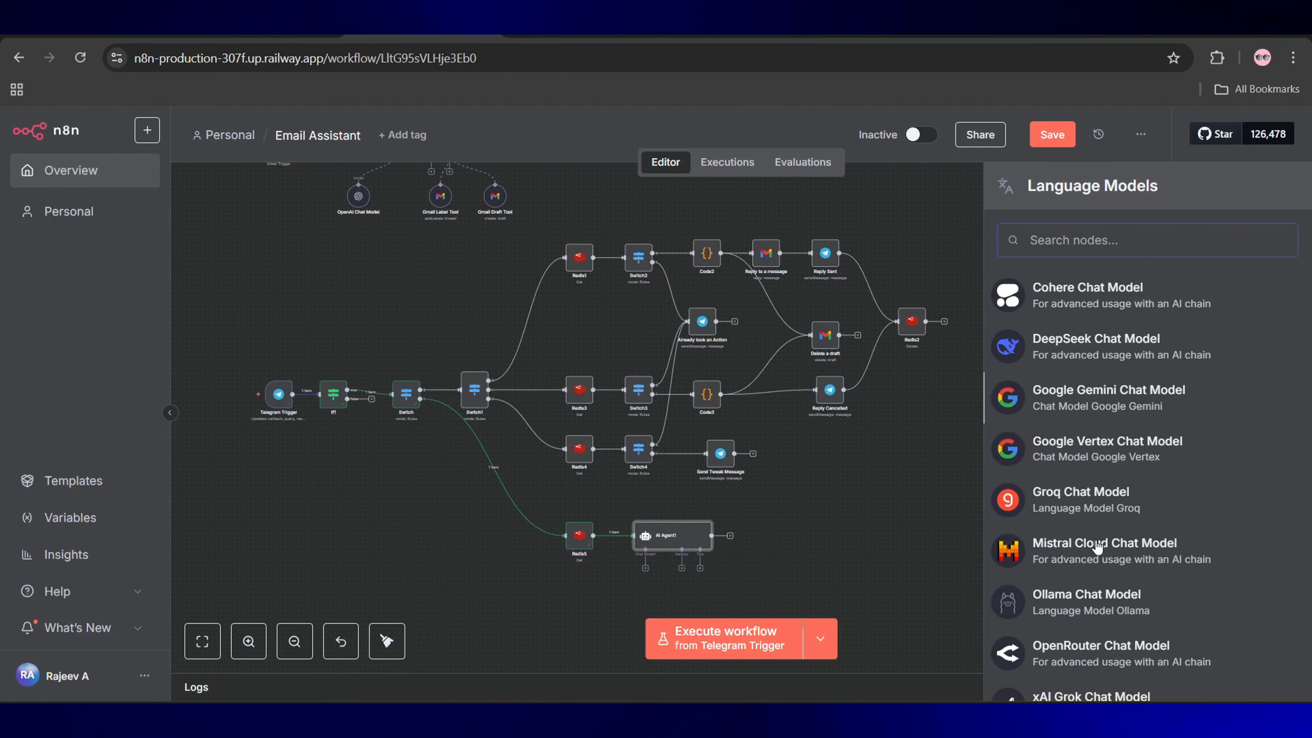
click(1069, 633)
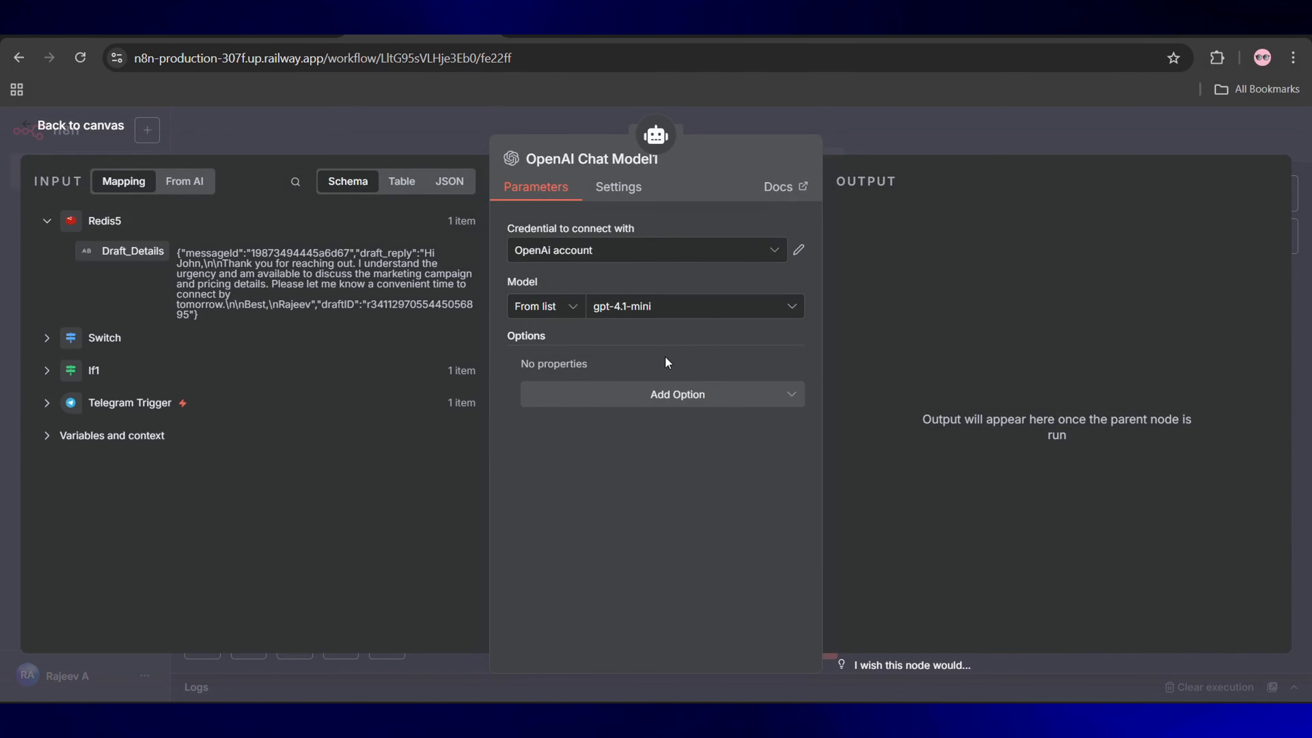
click(116, 127)
scroll(764, 497, down, 1)
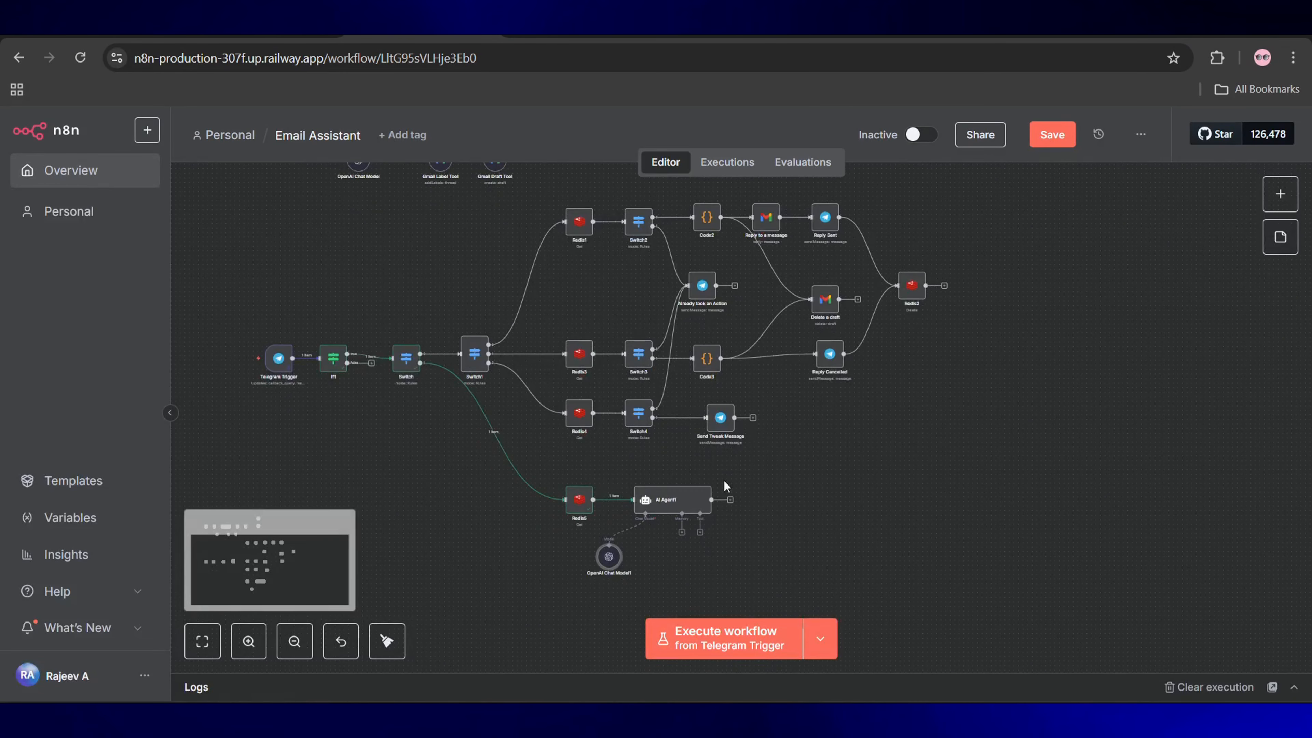
click(686, 482)
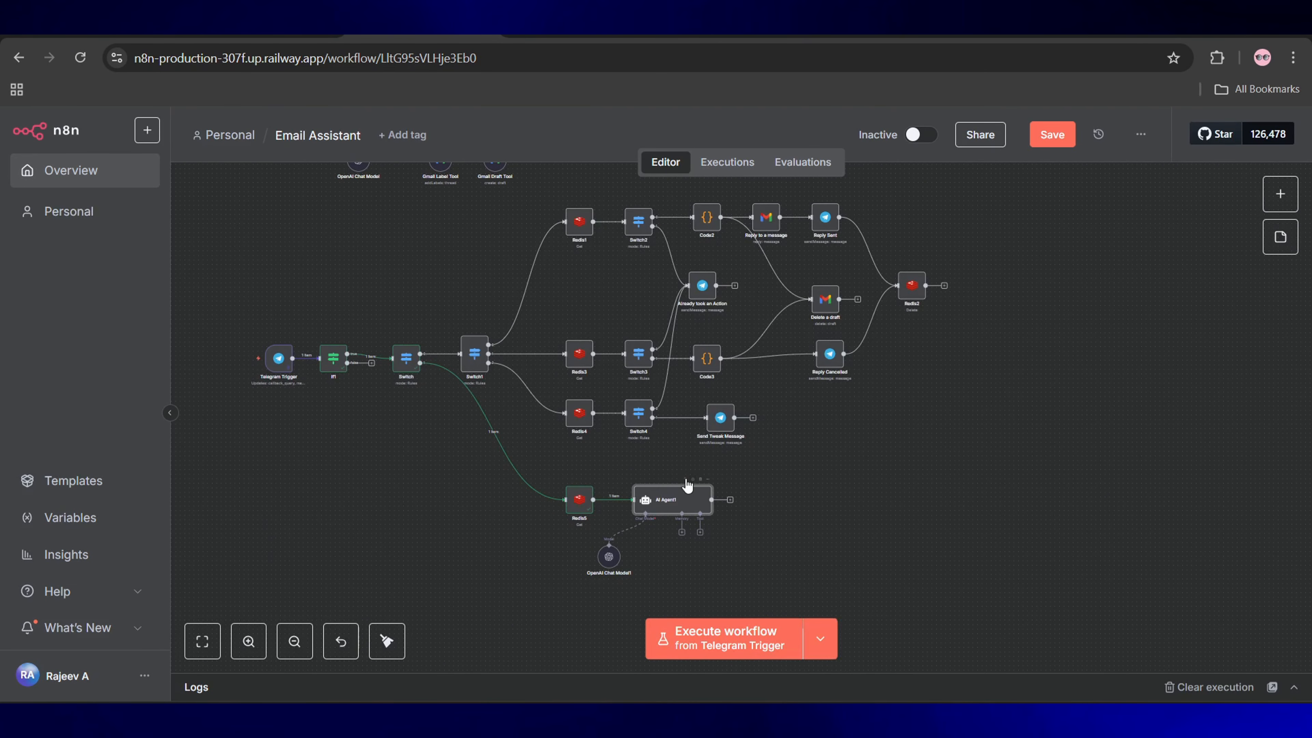
- Execute the new AI Agent node and attach a Code node with JavaScript that parses its output into messageId, draft_reply and draftID
double_click(678, 507)
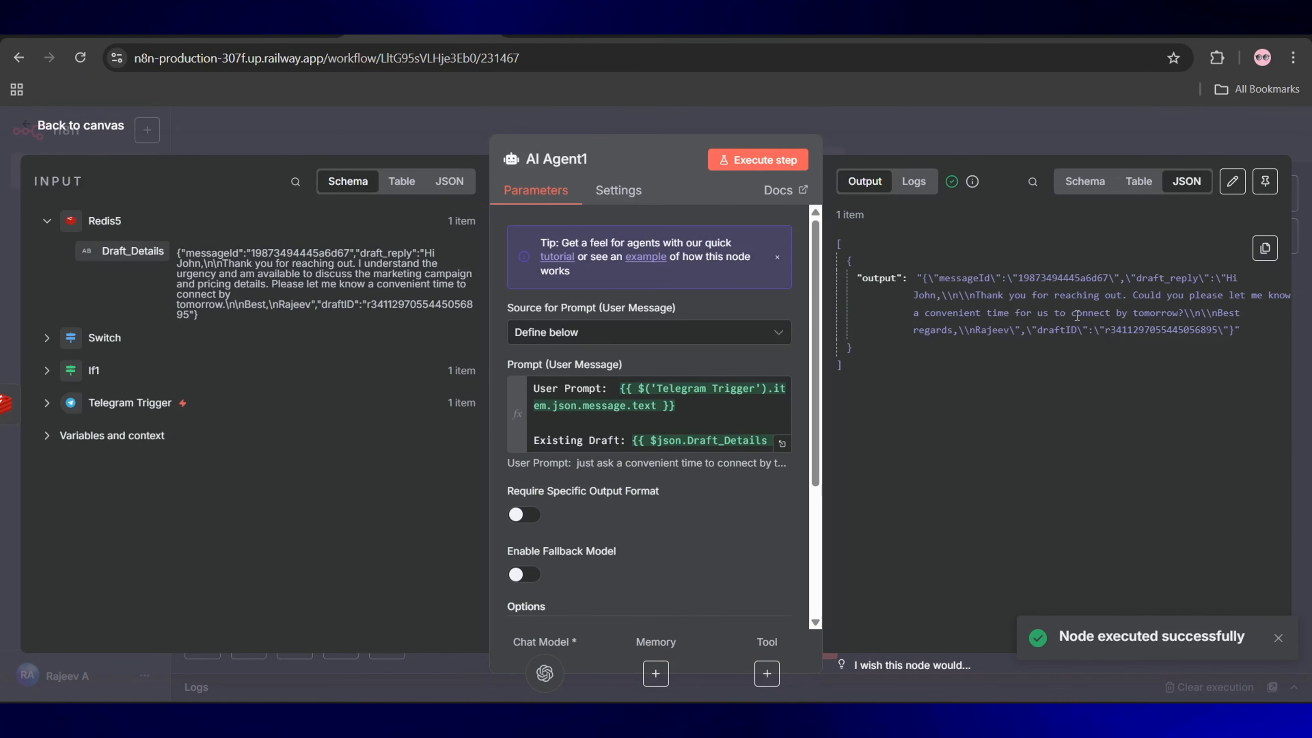
click(116, 127)
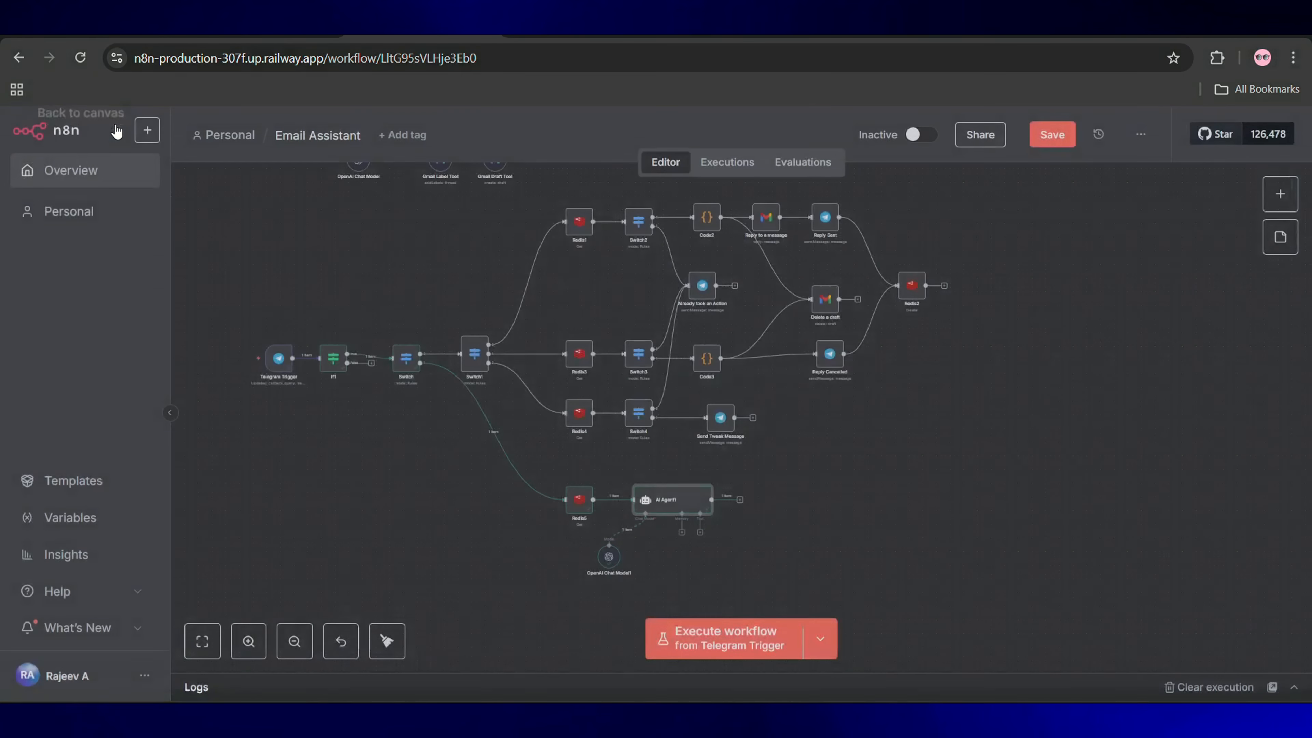
click(740, 500)
text(code)
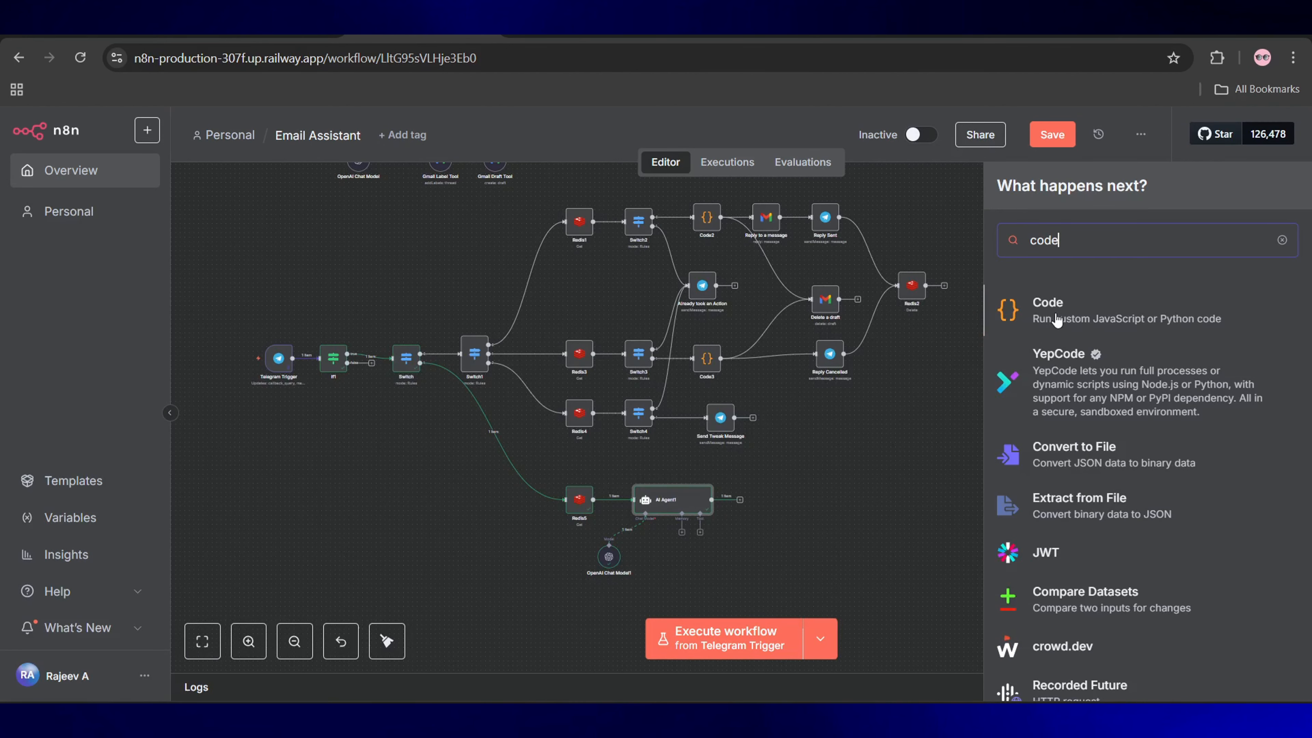
key(Return)
key(ctrl+a)
key(ctrl+v)
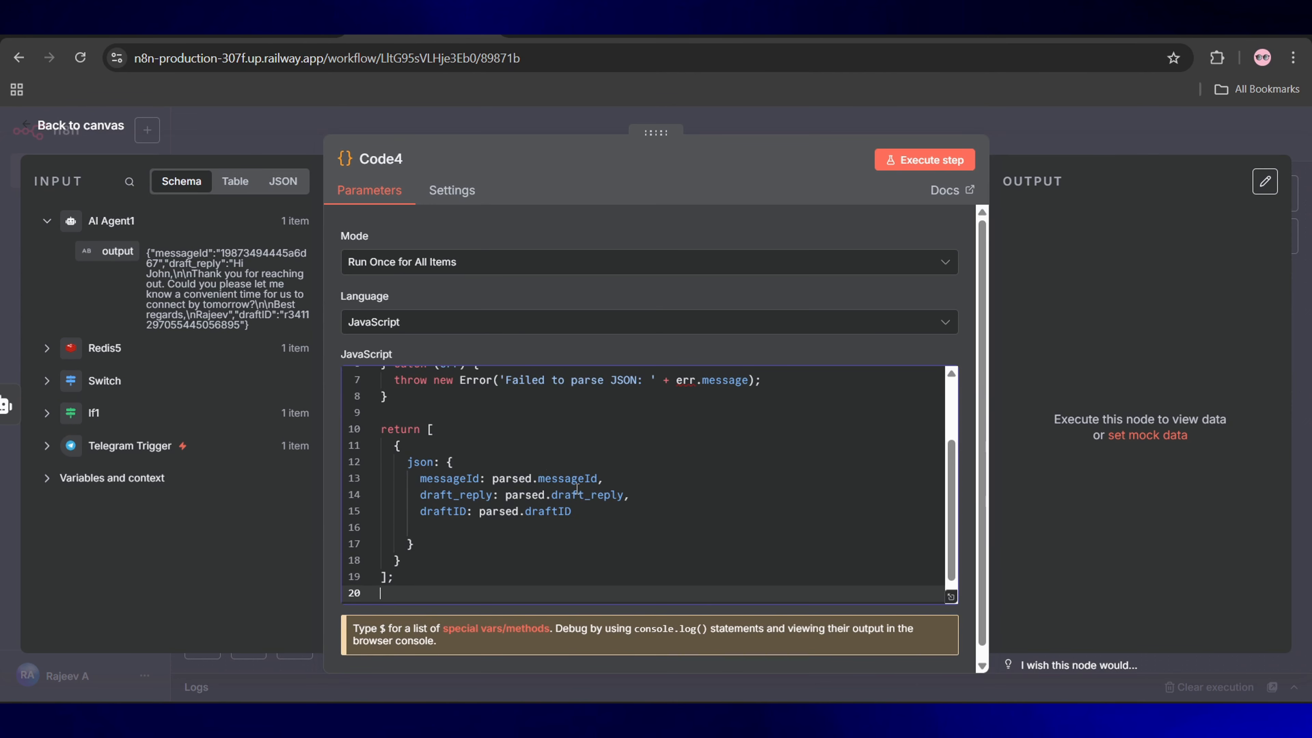
- Review the fields returned by the Code node's script and execute the node on the agent's output
scroll(577, 489, up, 2)
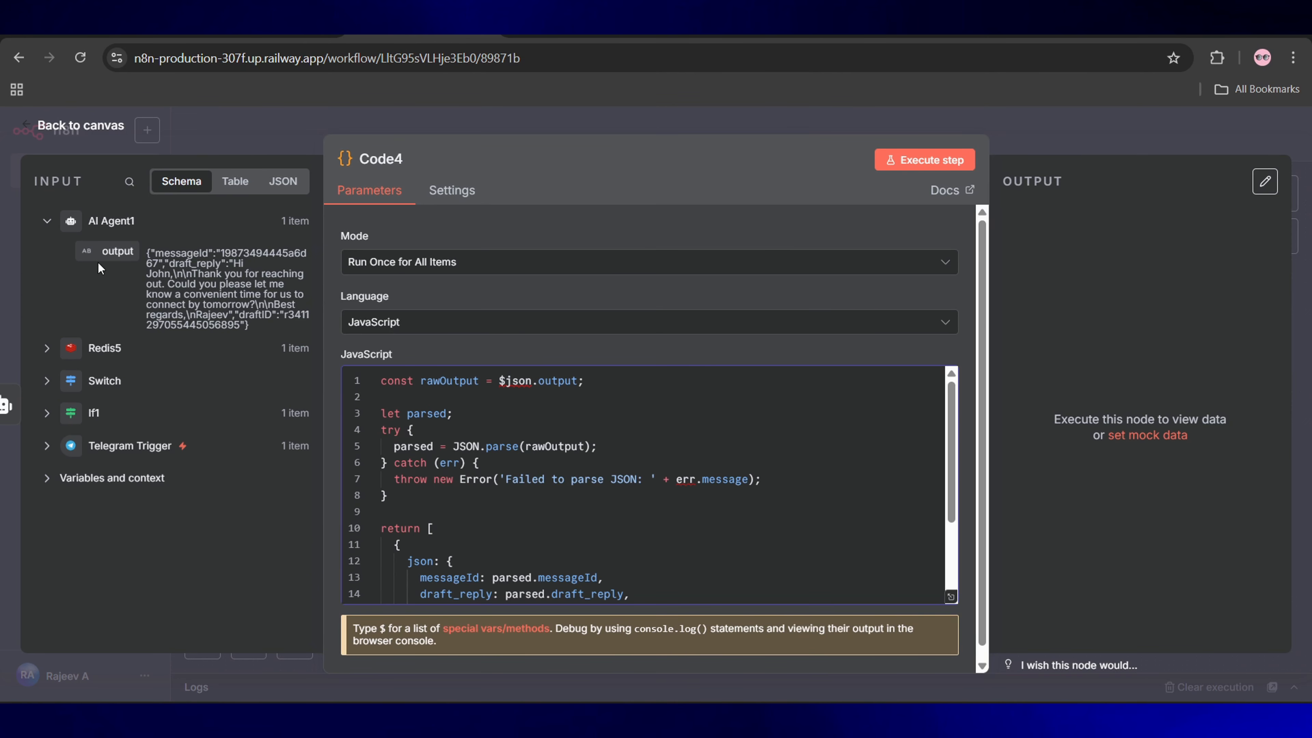
scroll(593, 473, down, 2)
click(593, 471)
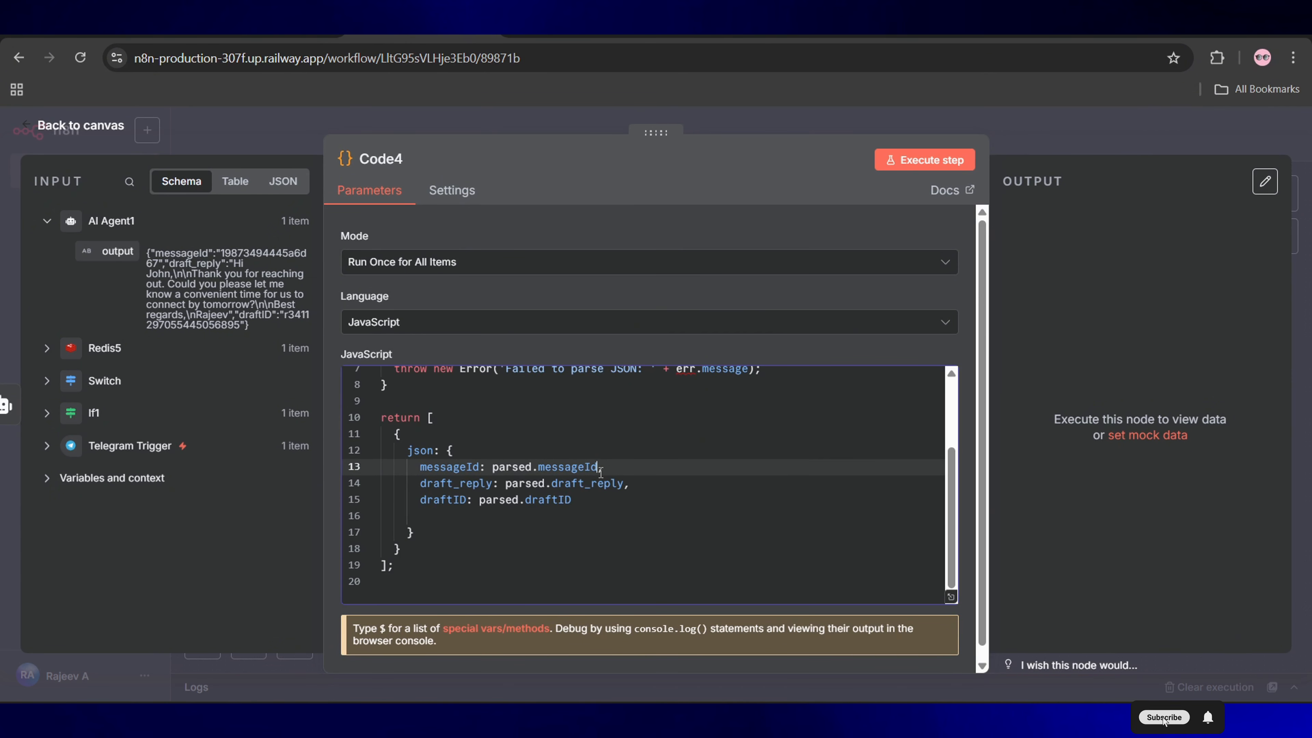
click(563, 478)
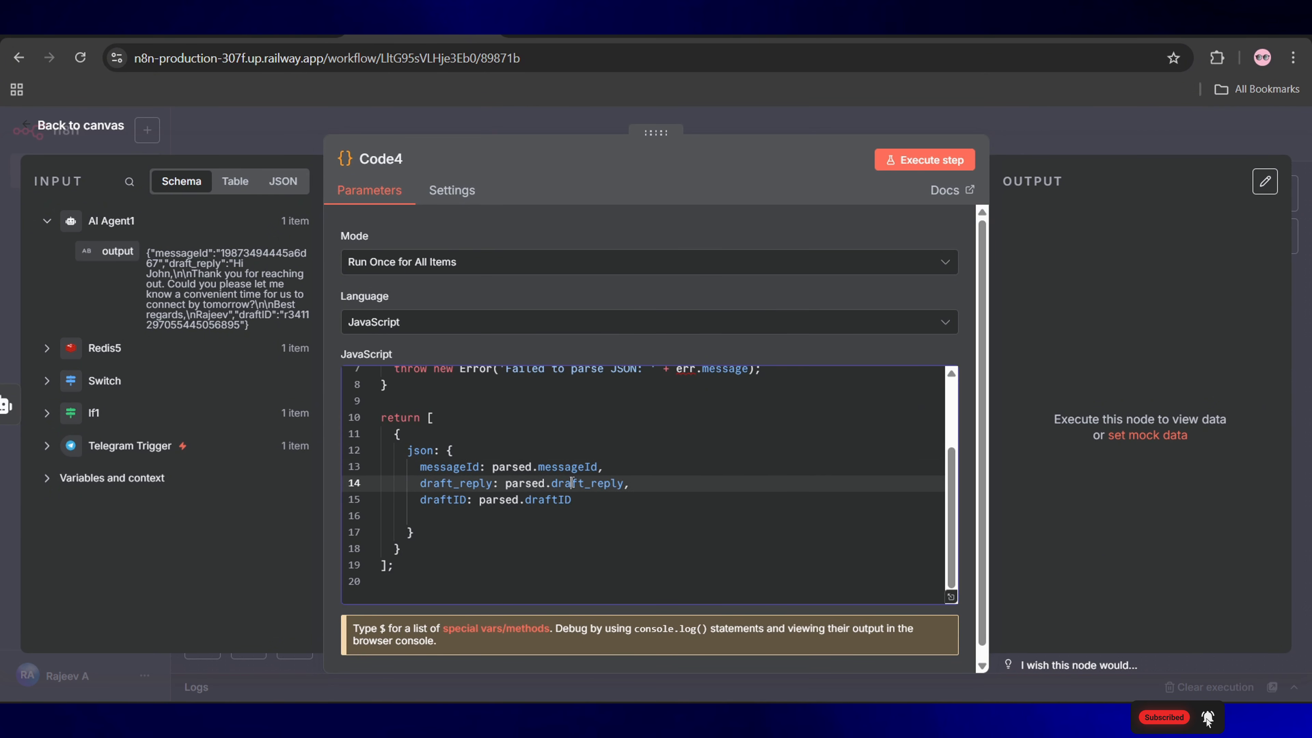
click(543, 509)
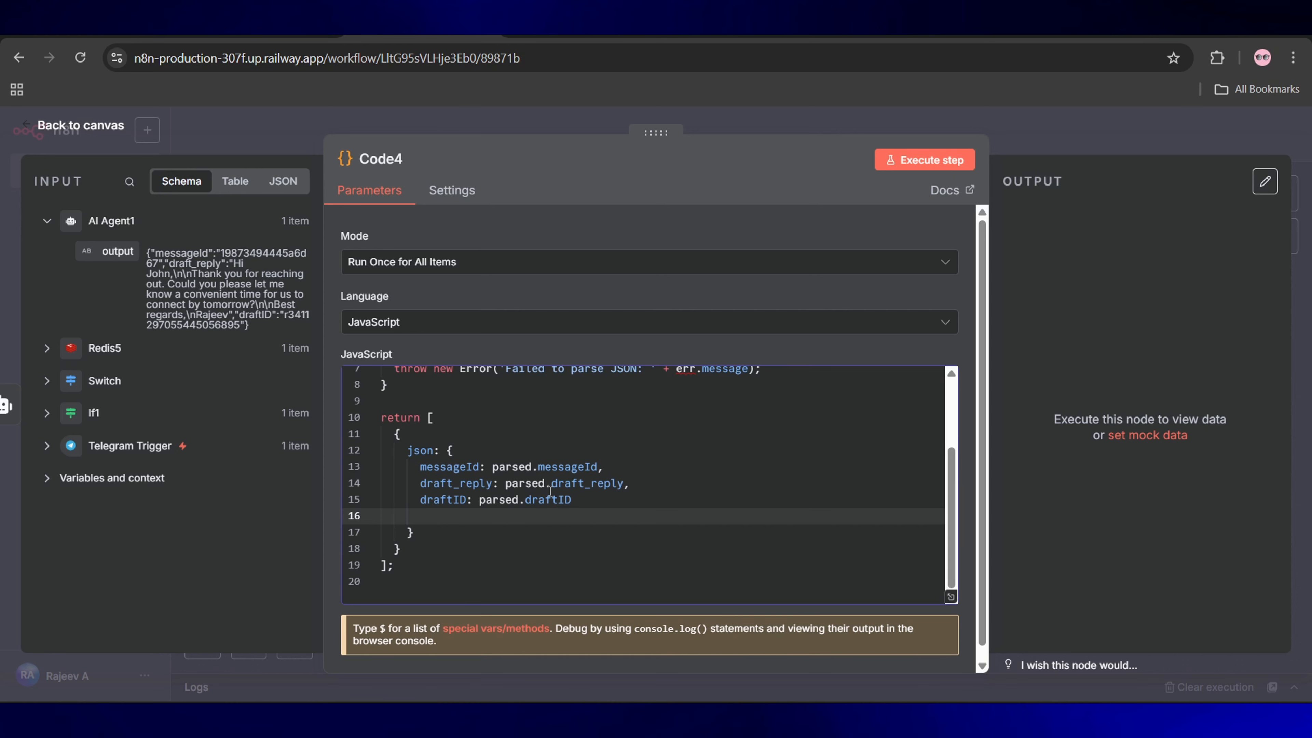
click(924, 159)
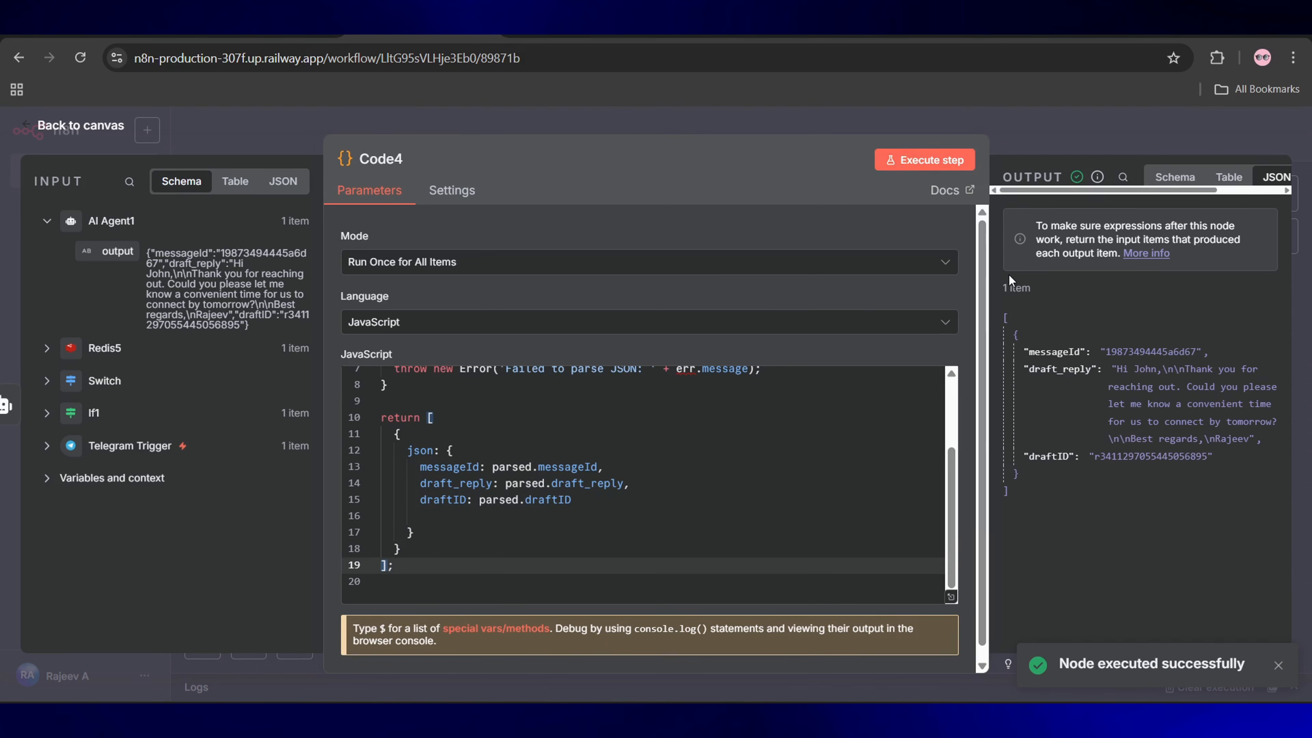
click(117, 128)
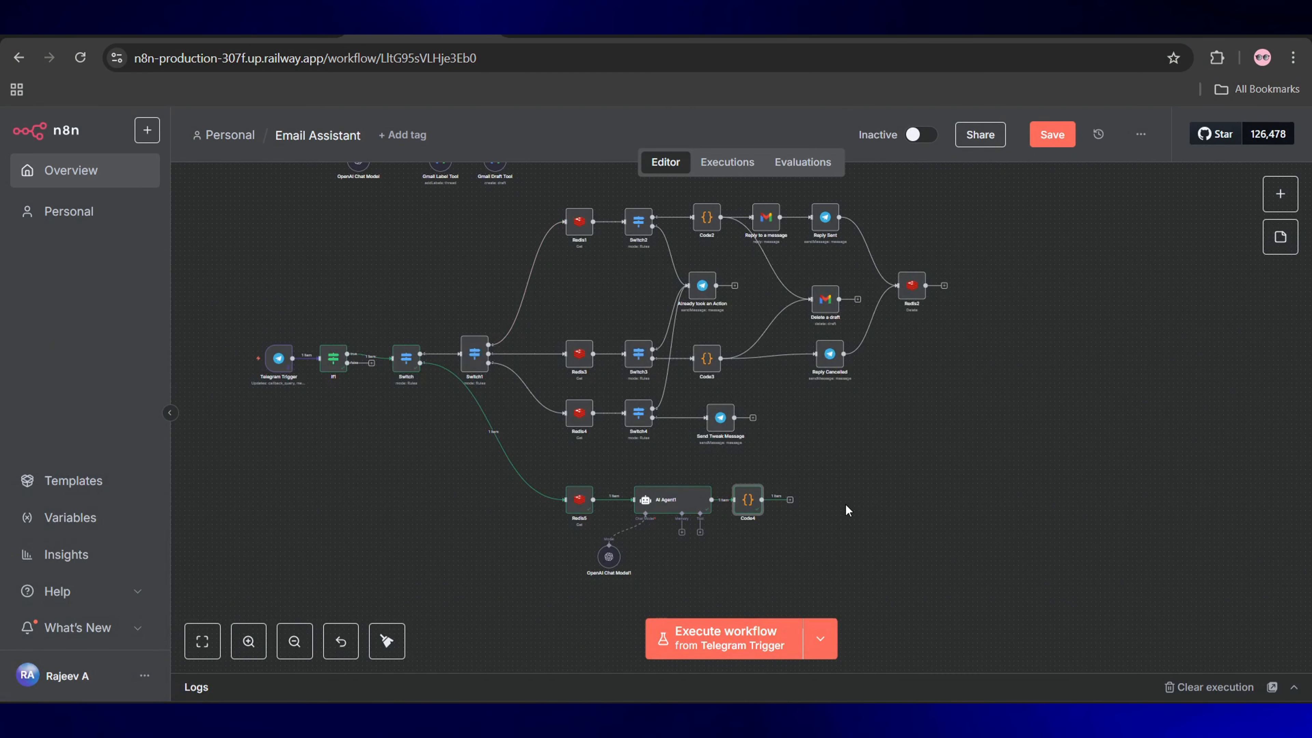
- Duplicate the Telegram "Send a text message" node from the Gmail flow and connect the copy after Code4
click(790, 500)
scroll(873, 465, up, 3)
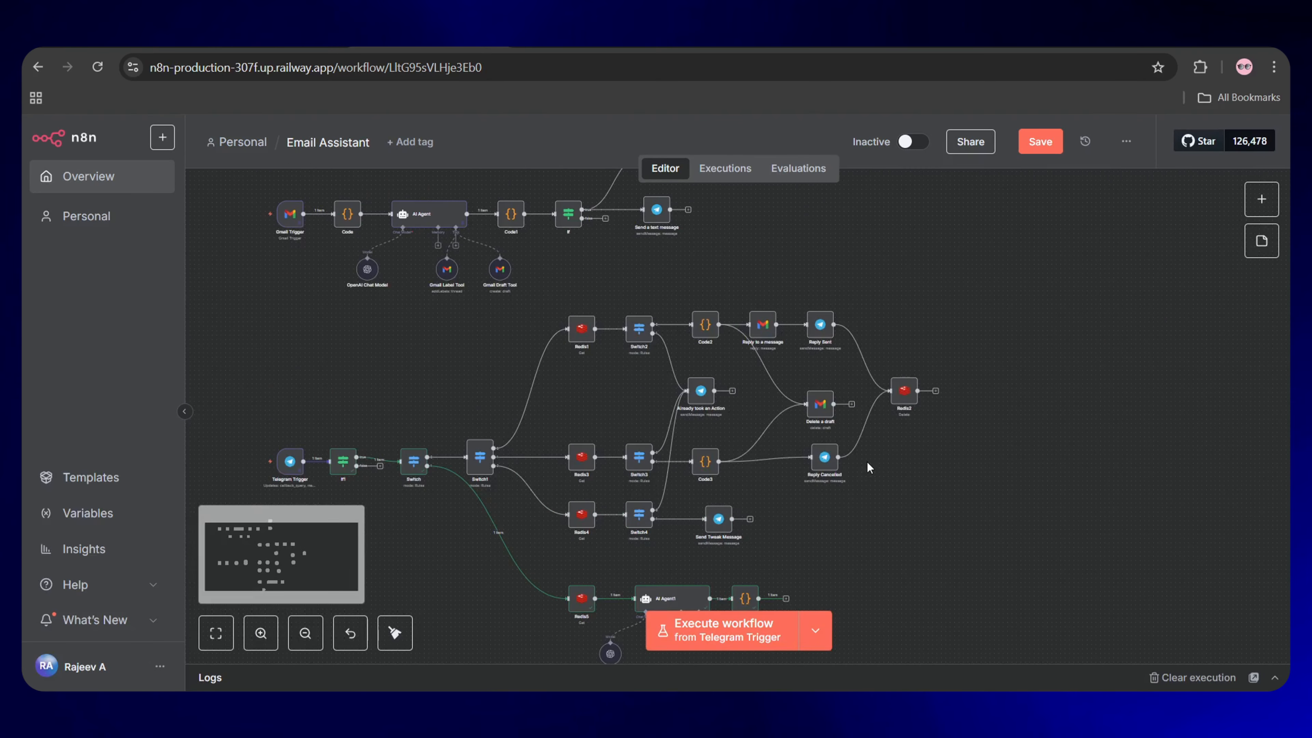
click(654, 268)
key(ctrl+c)
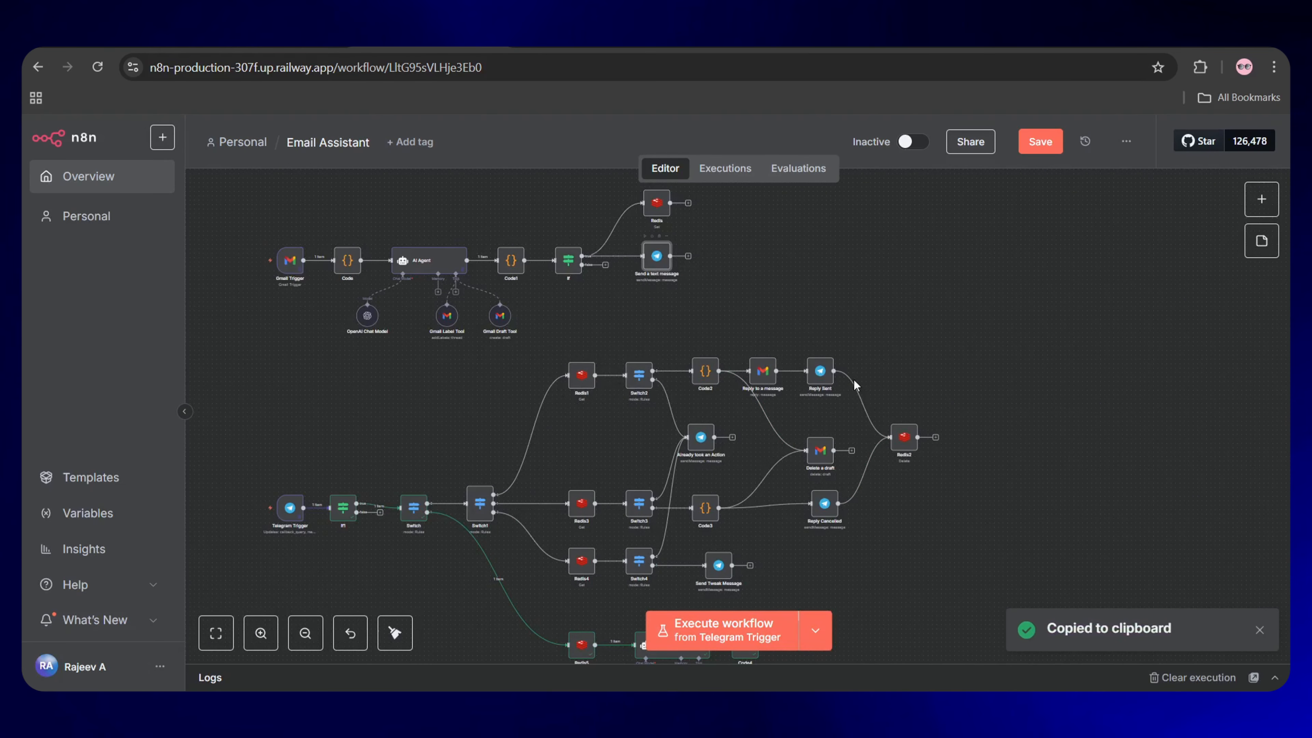
scroll(854, 379, down, 4)
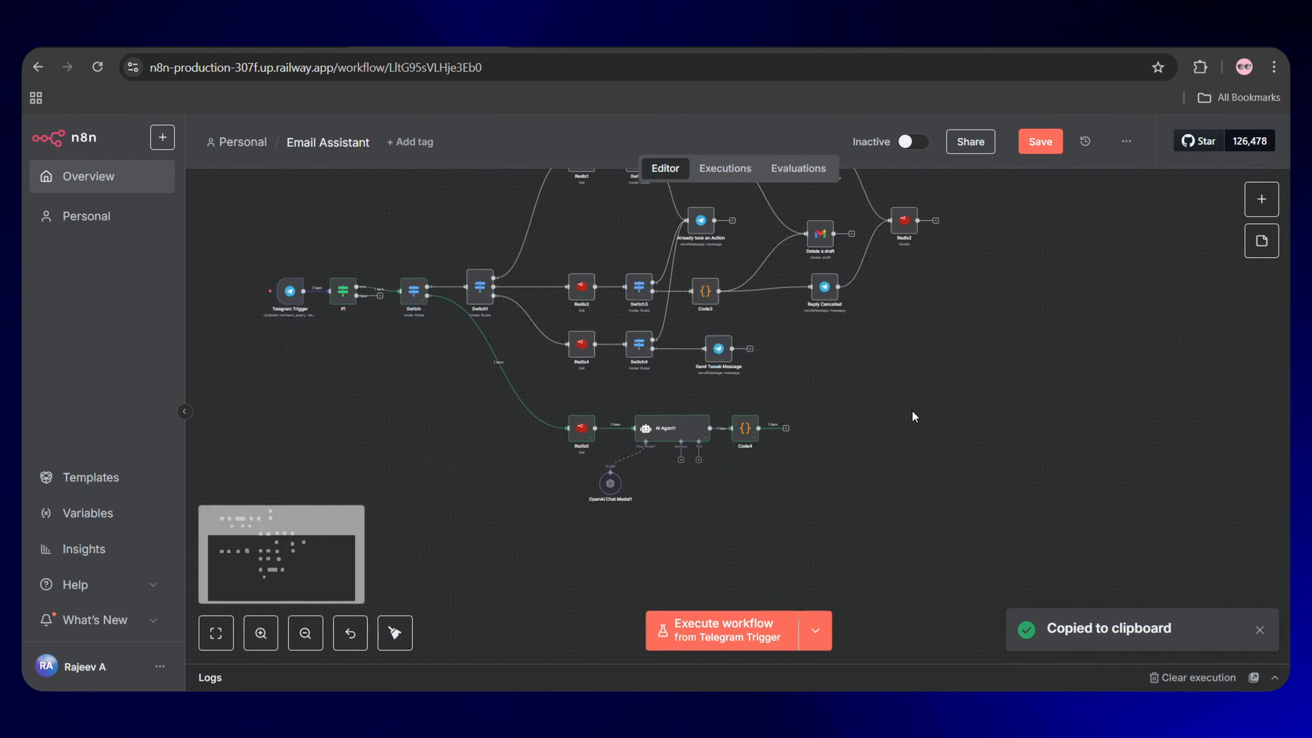
key(ctrl+v)
drag(687, 213, 825, 434)
- Rename the copied Telegram node as "Send Updated Draft"
double_click(825, 433)
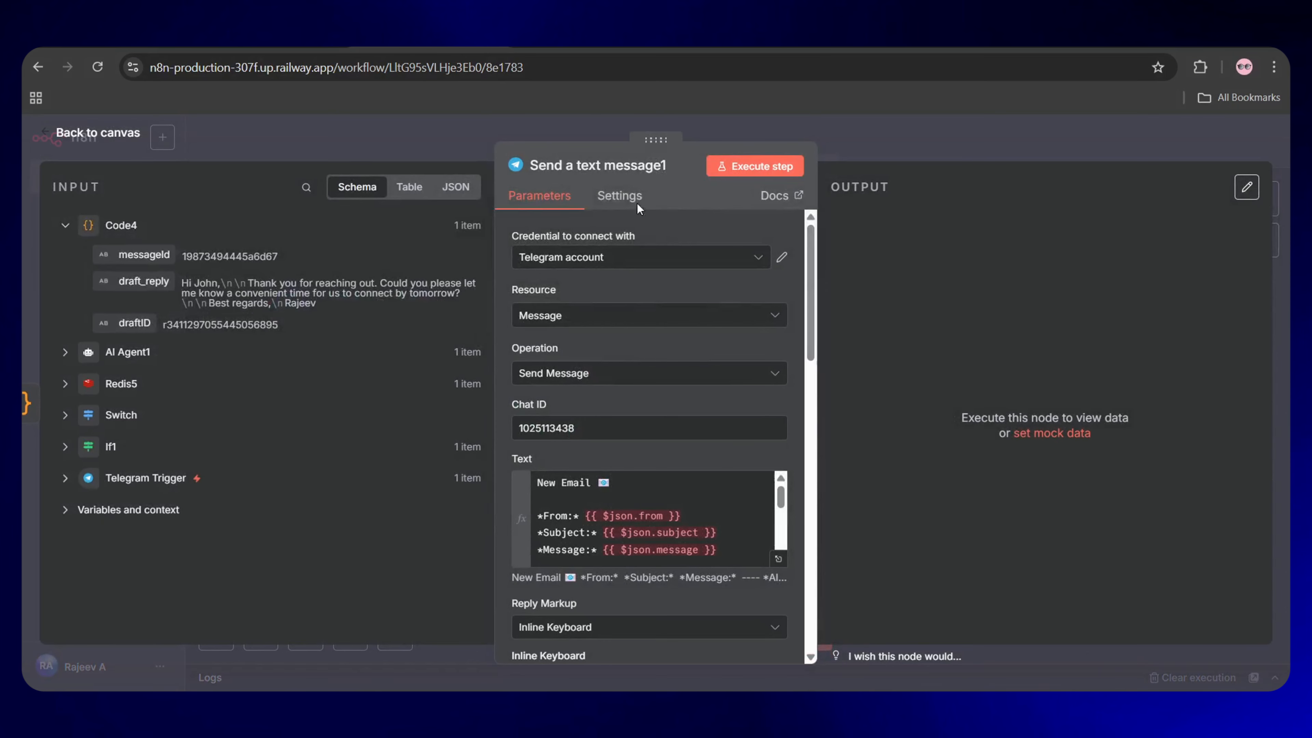
click(602, 165)
text(Send Updated Draft)
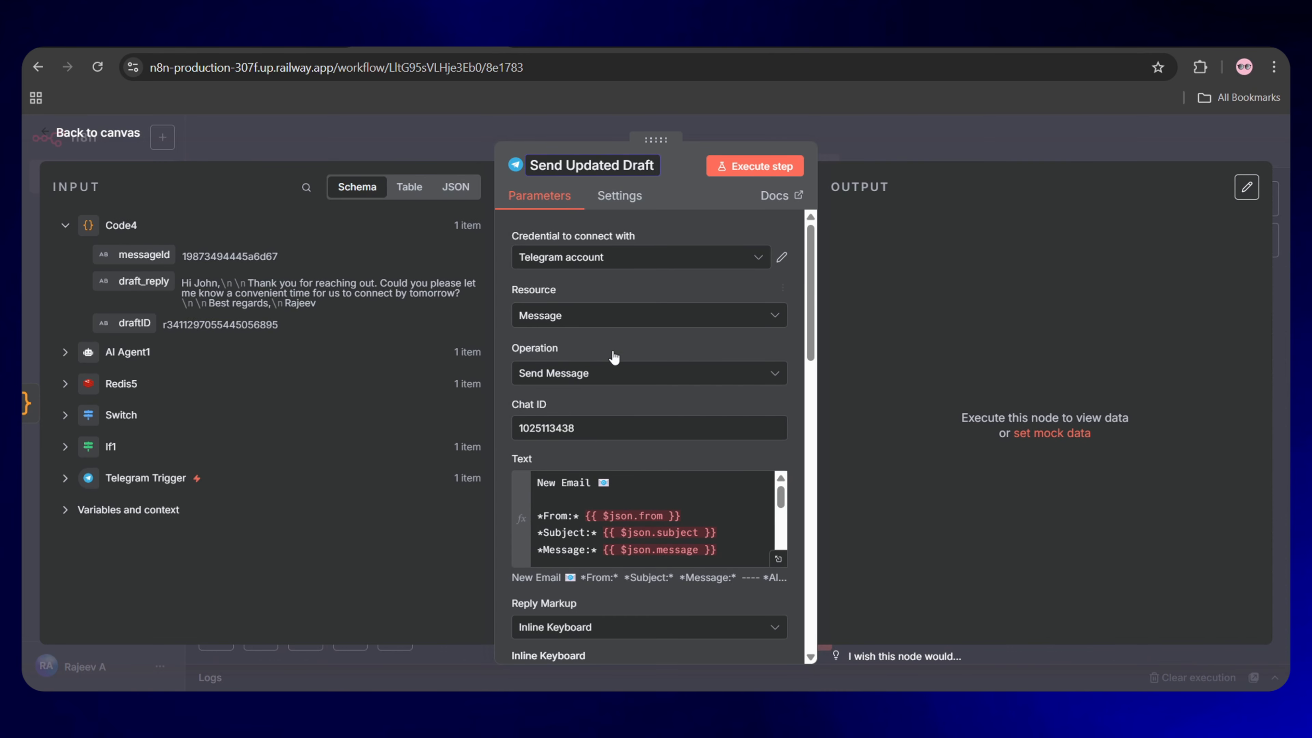
- Replace the message text above the reply instructions with "*Updated AI-Draft:*" followed by Code4's field {{ $json.draft_reply }}, keeping the separator line
click(778, 559)
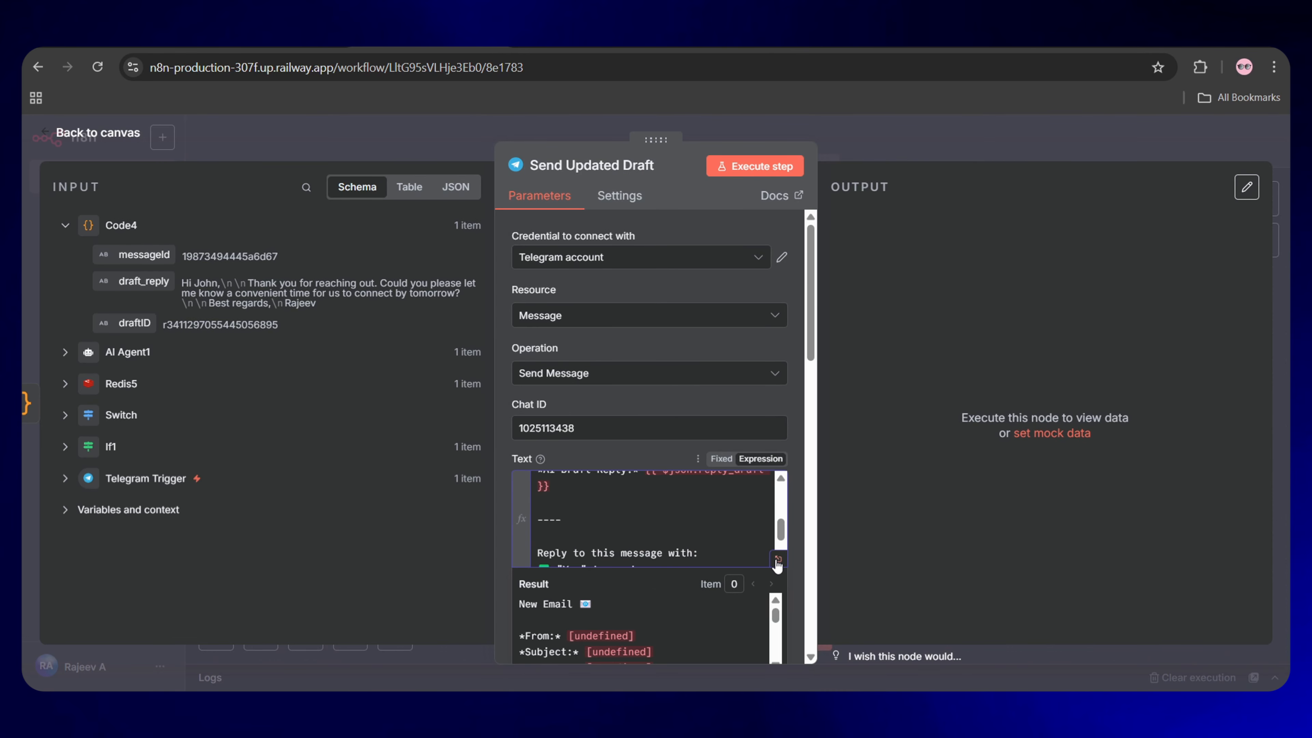
drag(395, 380, 370, 241)
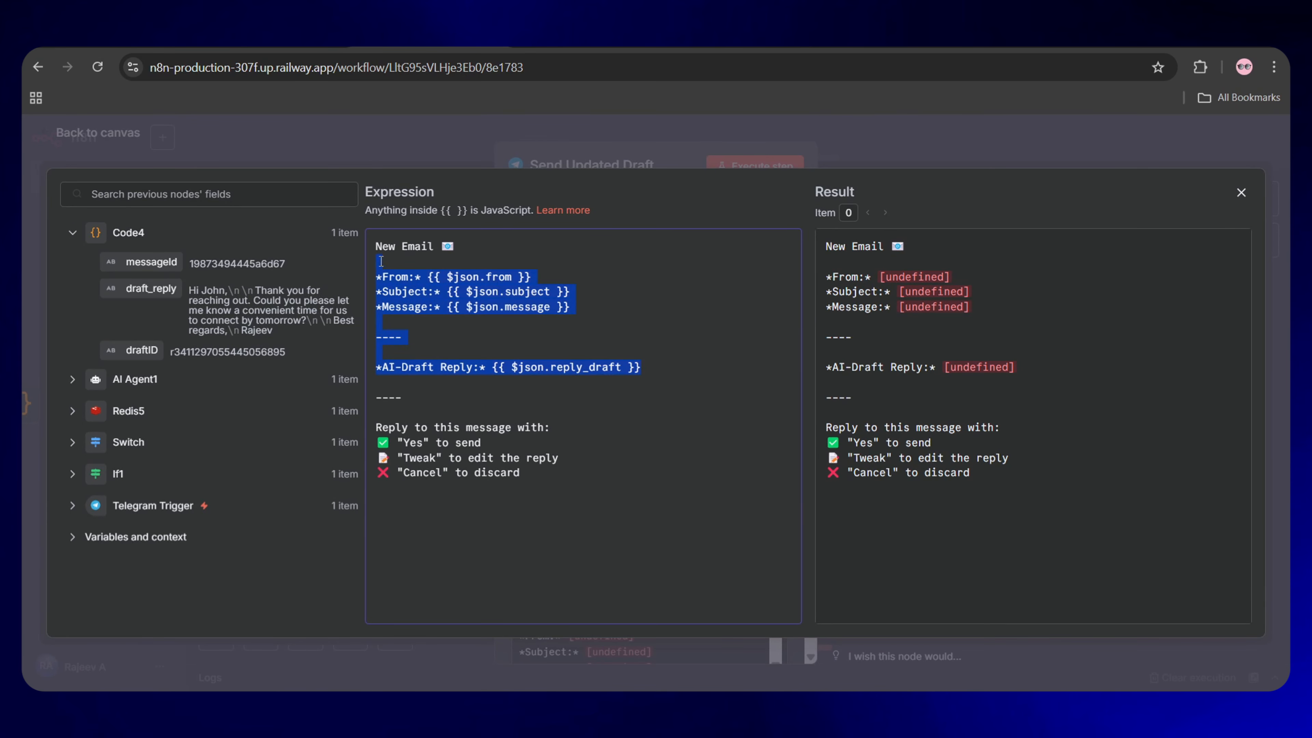
text(*Update)
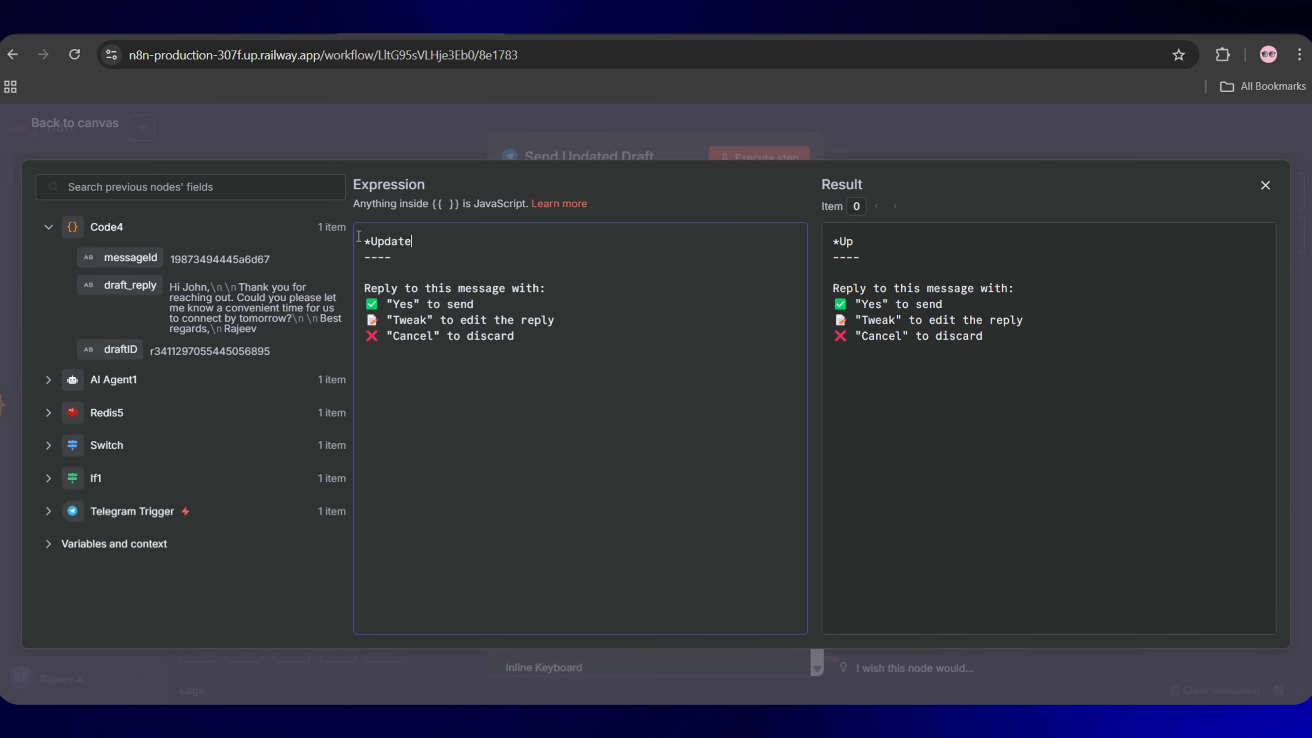
text(d AI-Draft:*)
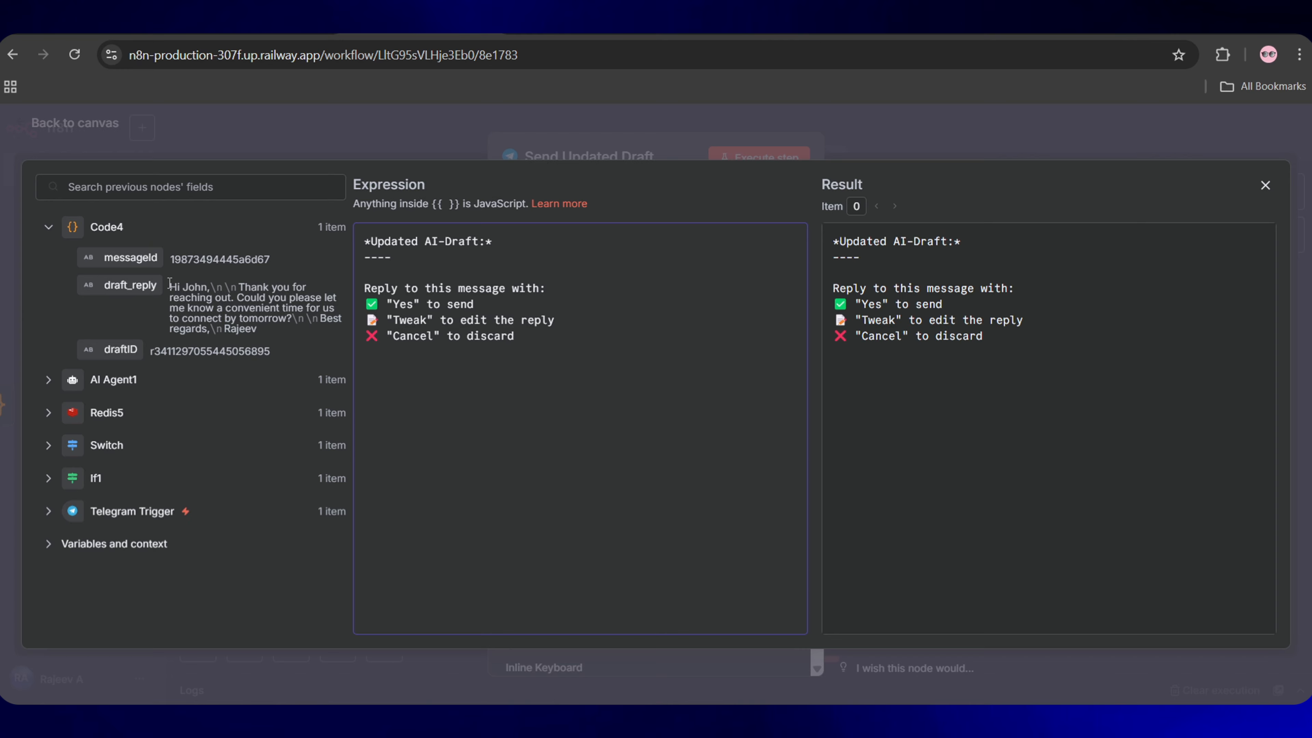
drag(130, 285, 518, 249)
key(Escape)
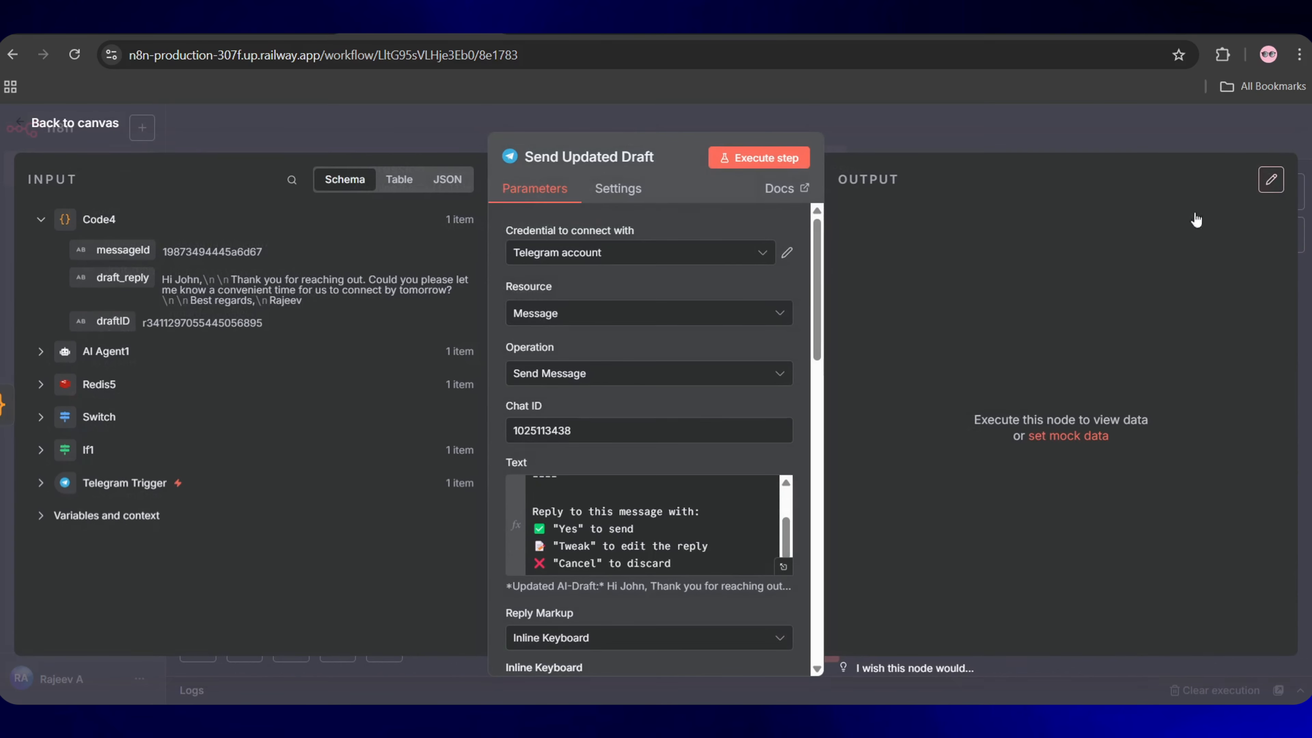
- Set the Yes button's callback data to approve_{{ $json.messageId }} using Code4's messageId field
scroll(647, 532, down, 6)
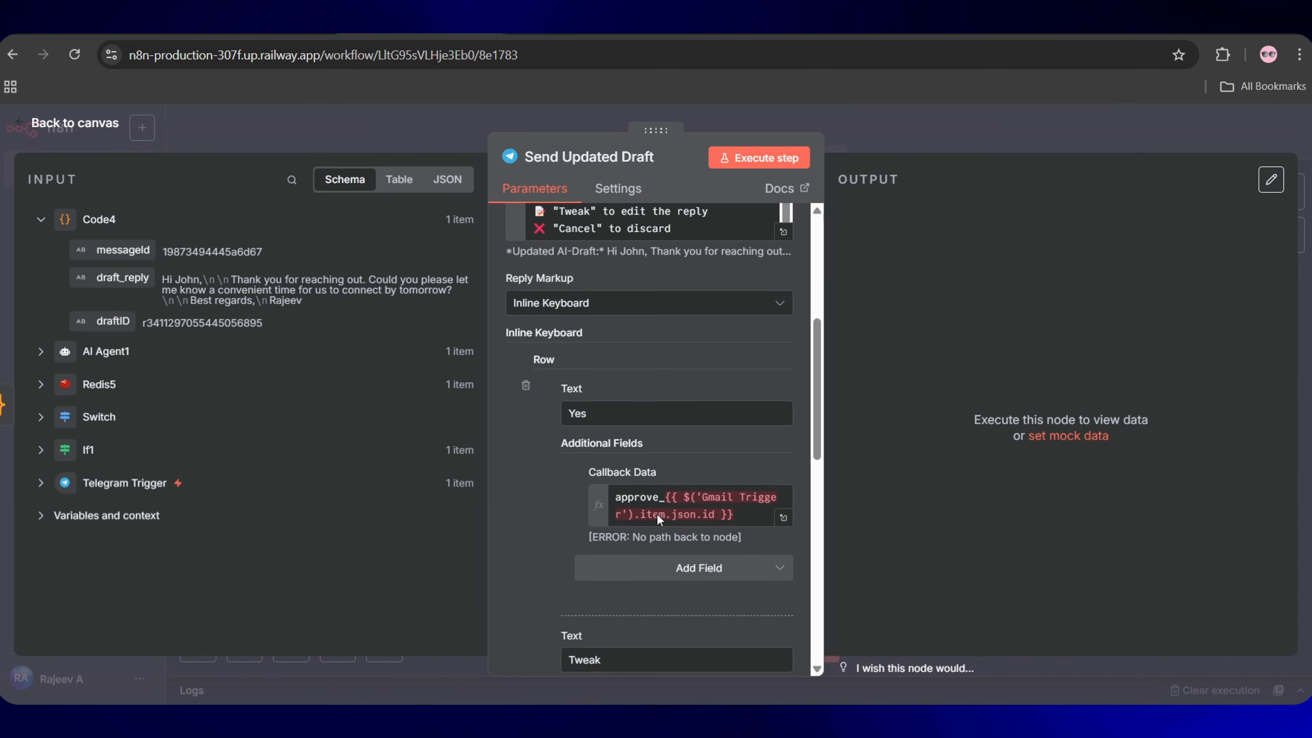
drag(734, 514, 666, 497)
key(BackSpace)
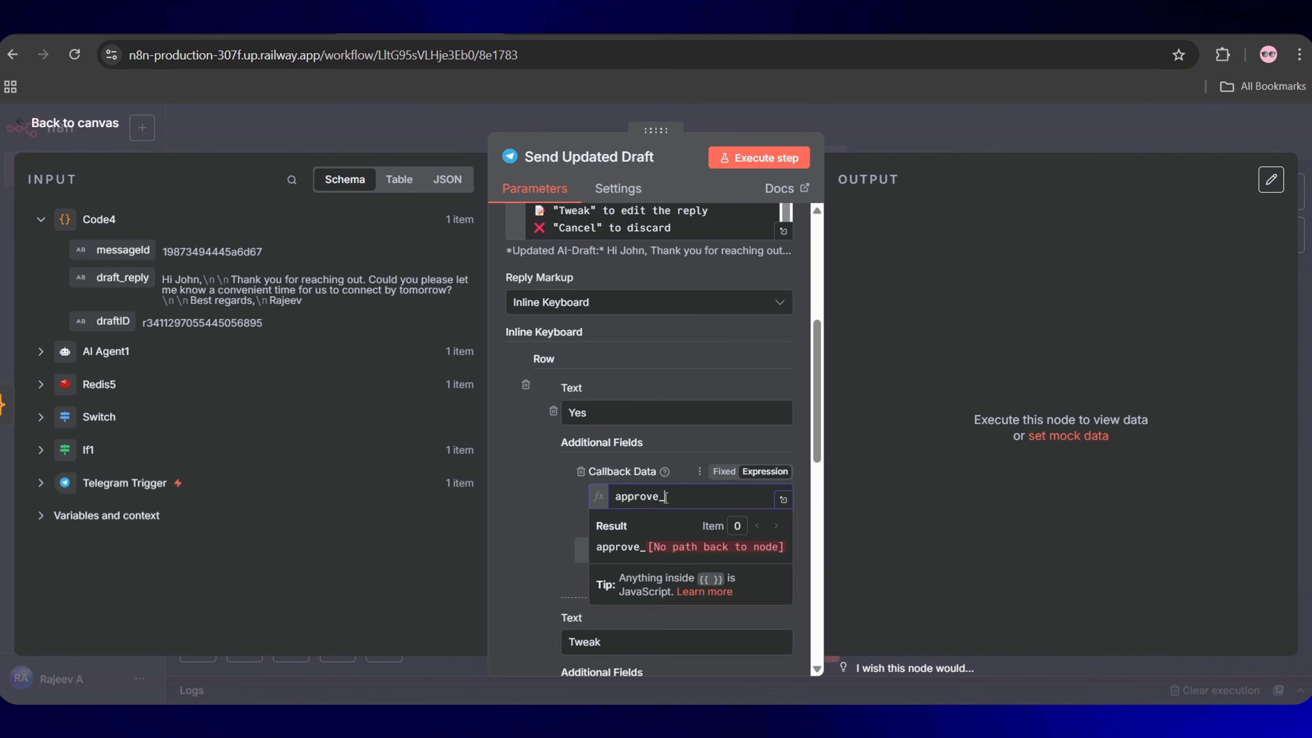
drag(123, 250, 688, 498)
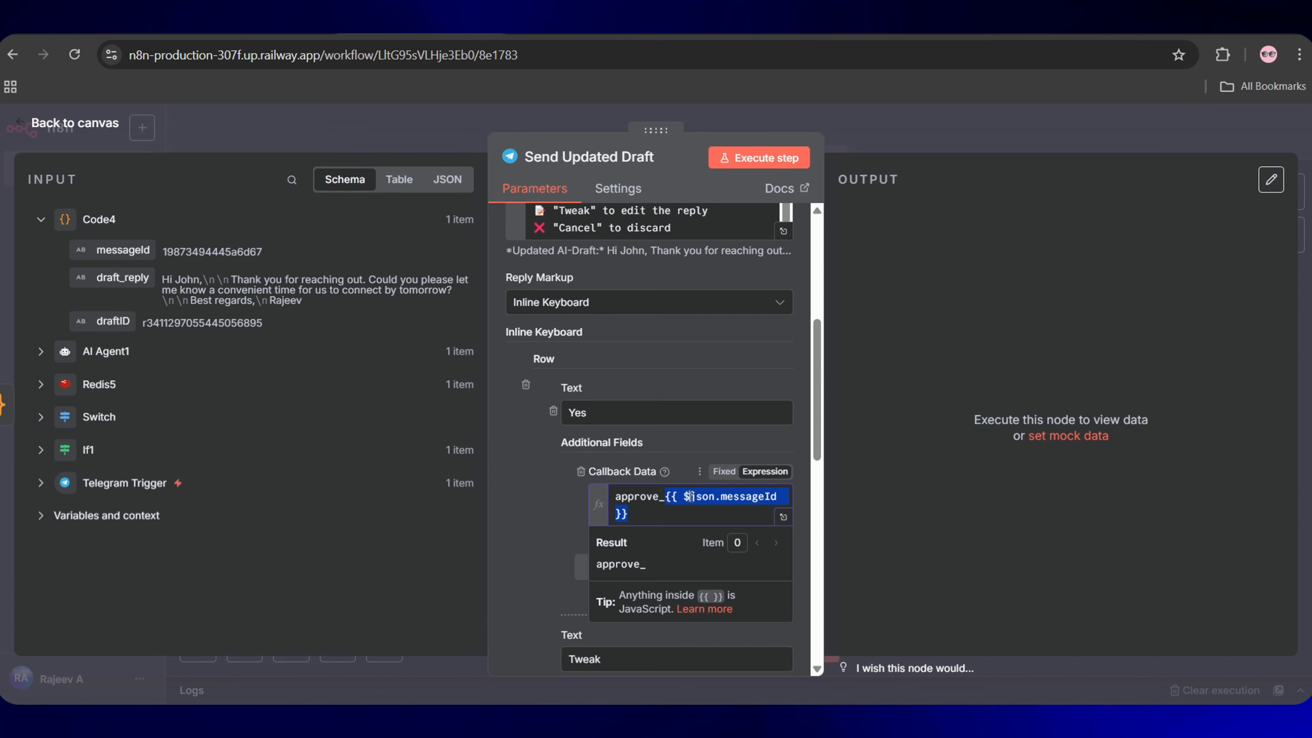
- Set the Tweak button's callback data to tweak_{{ $json.messageId }} and the Cancel button's to cancel_{{ $json.messageId }}
scroll(676, 486, down, 3)
drag(715, 548, 656, 530)
key(BackSpace)
drag(123, 250, 687, 531)
scroll(677, 518, down, 4)
drag(734, 462, 662, 445)
key(BackSpace)
drag(122, 250, 687, 444)
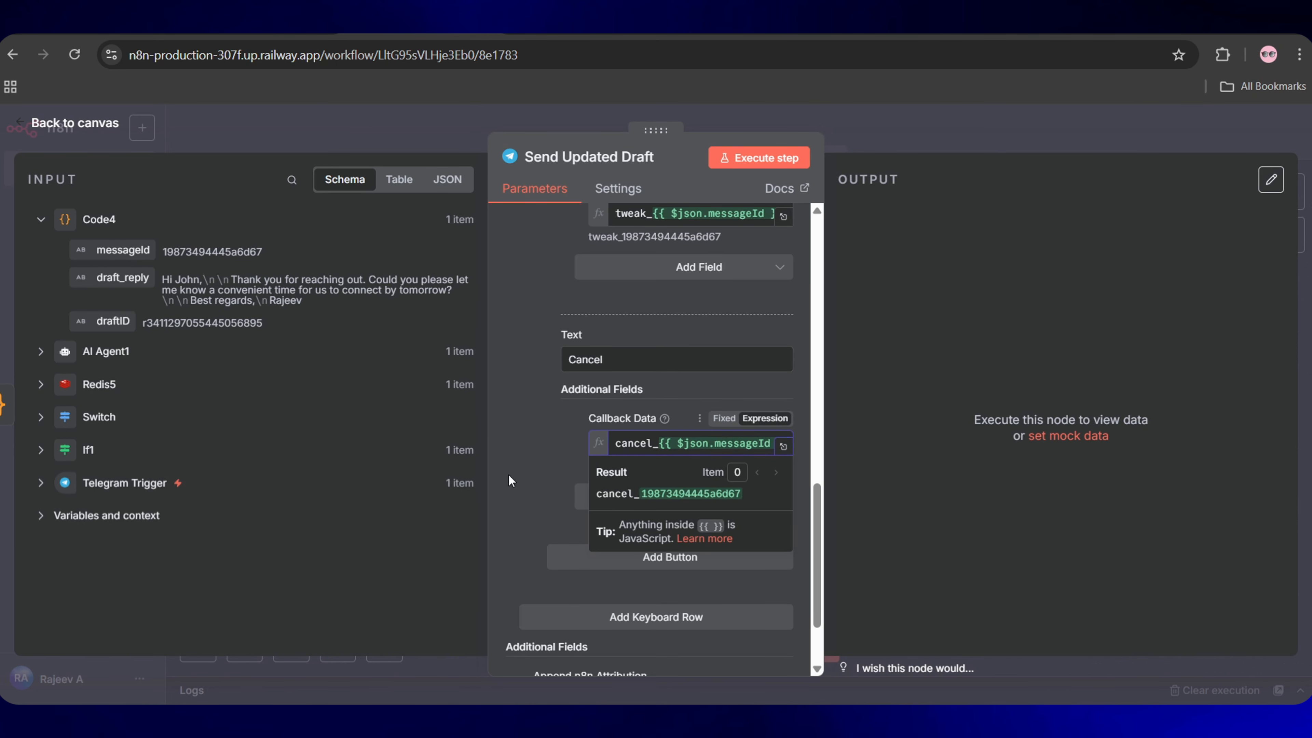
- Add a Reply To Message ID field set to the Telegram Trigger's message_id, {{ $('Telegram Trigger').item.json.message.message_id }}
scroll(660, 509, down, 4)
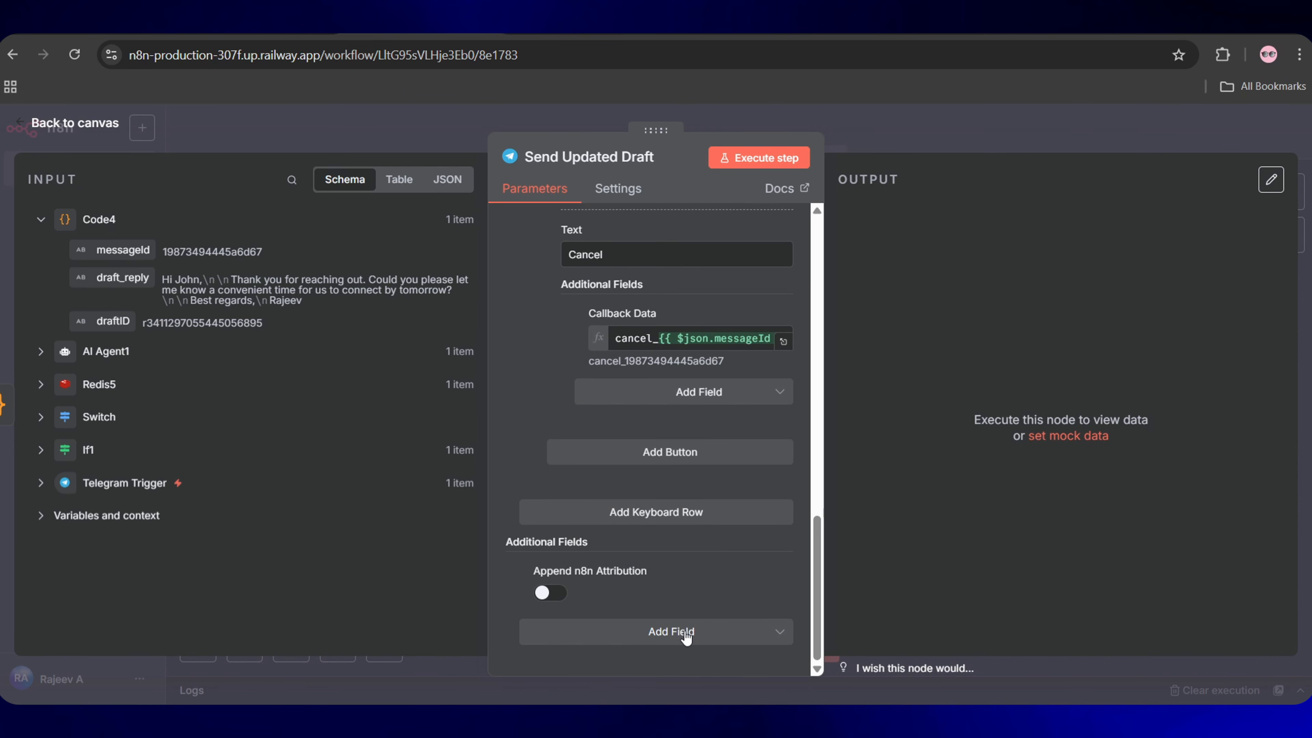
click(681, 631)
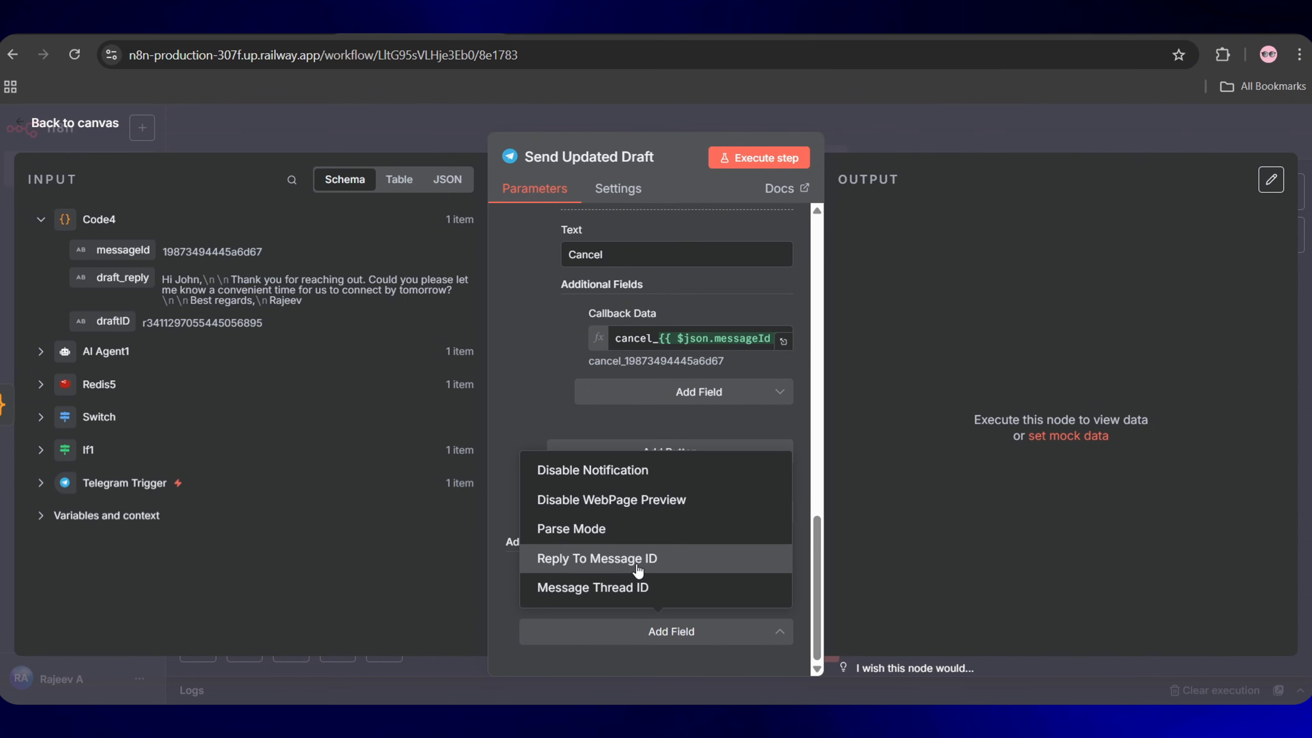
click(639, 568)
scroll(656, 593, down, 1)
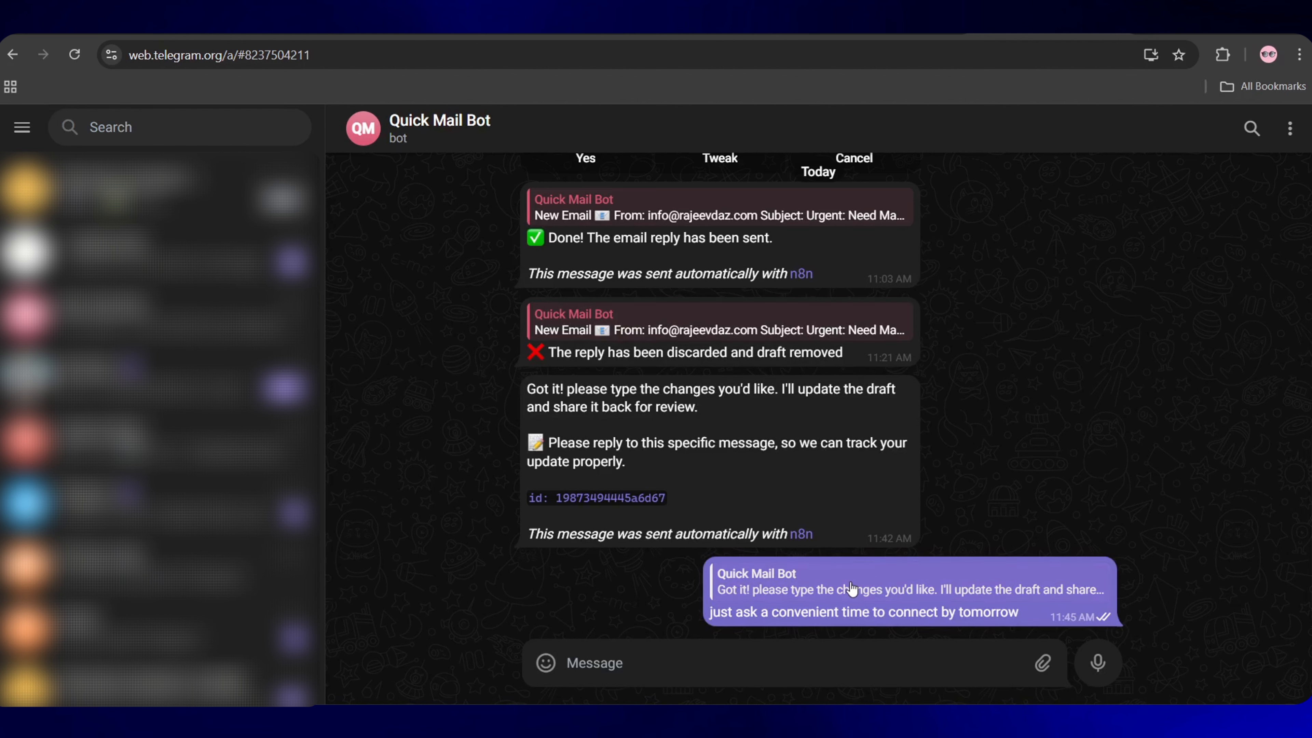
right_click(853, 585)
click(898, 437)
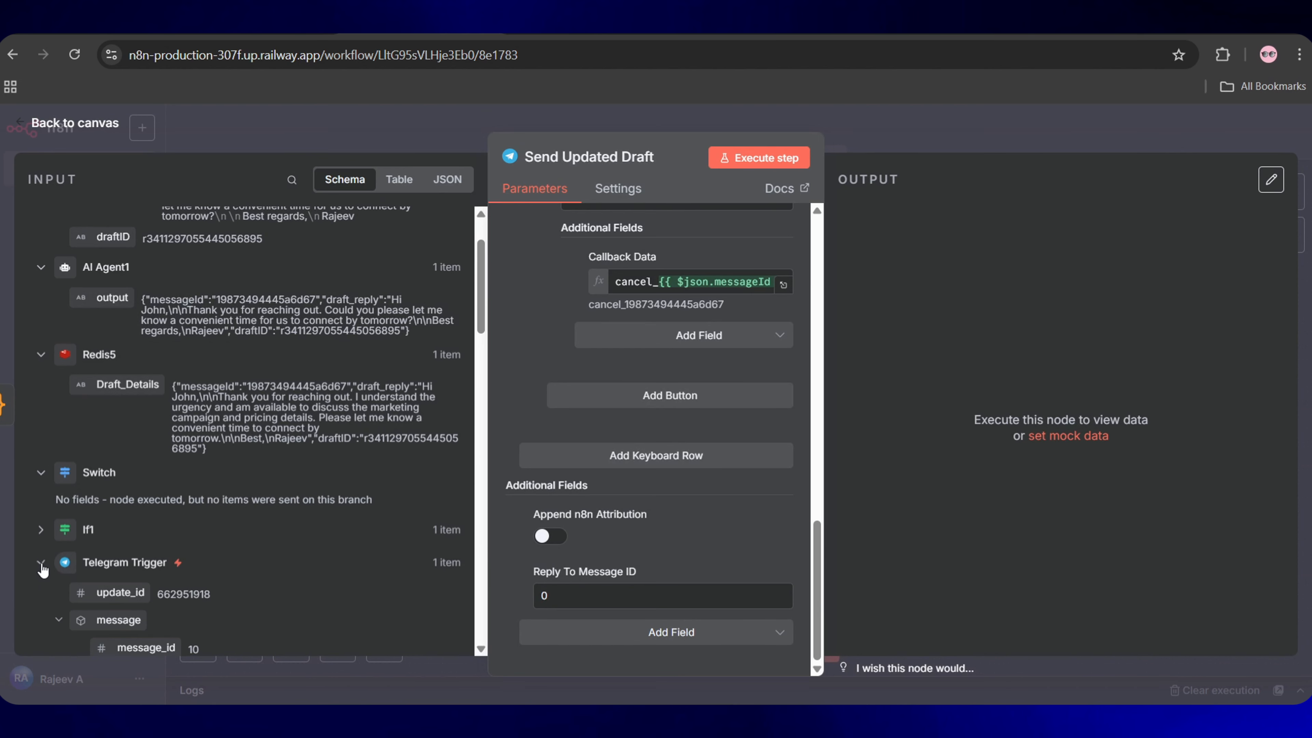
scroll(269, 513, down, 3)
drag(146, 475, 592, 602)
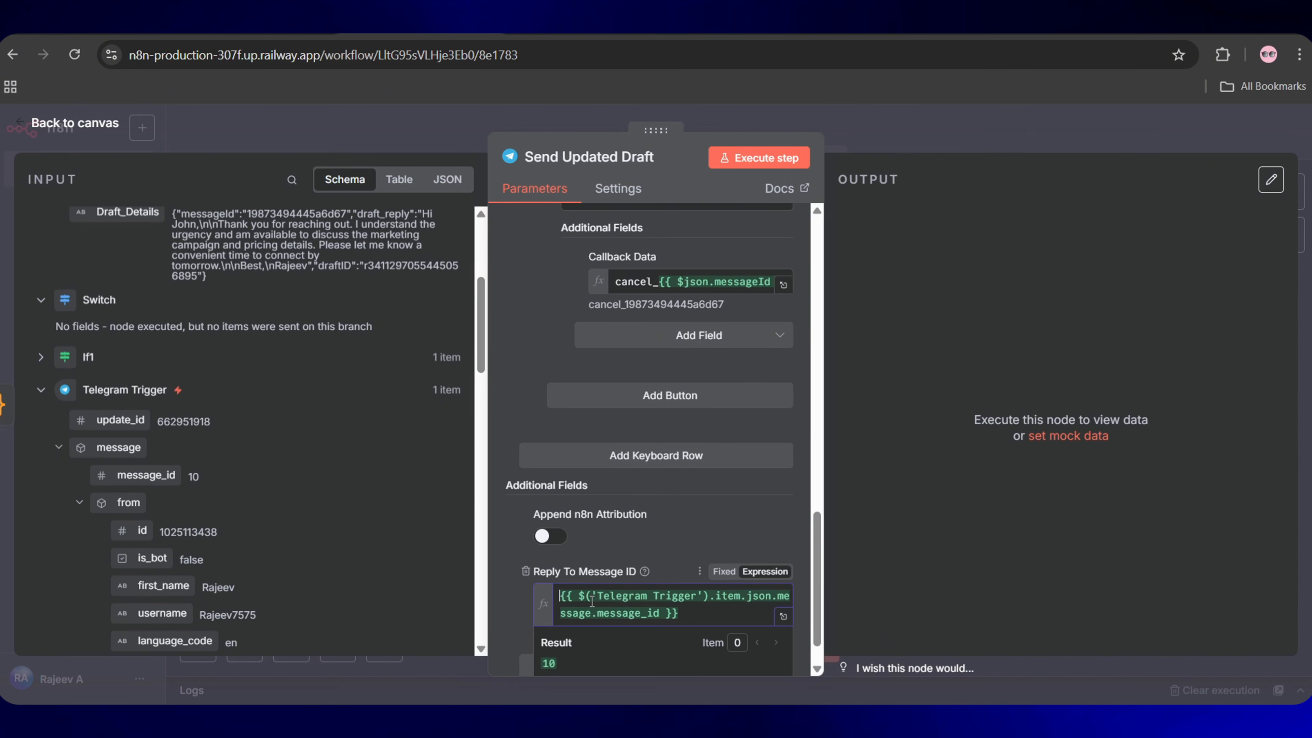
- Execute the Send Updated Draft node and compare the revised draft in the Quick Mail Bot chat with the requested change
scroll(652, 450, up, 10)
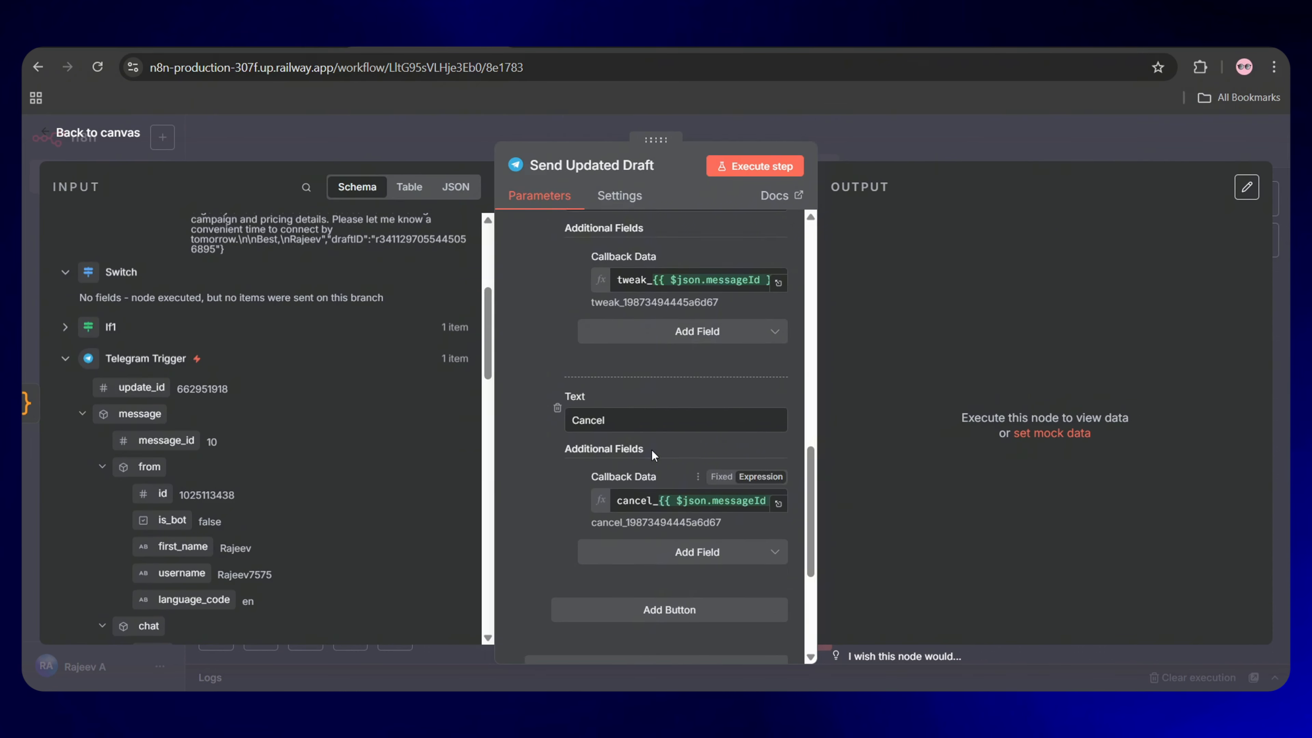
click(756, 166)
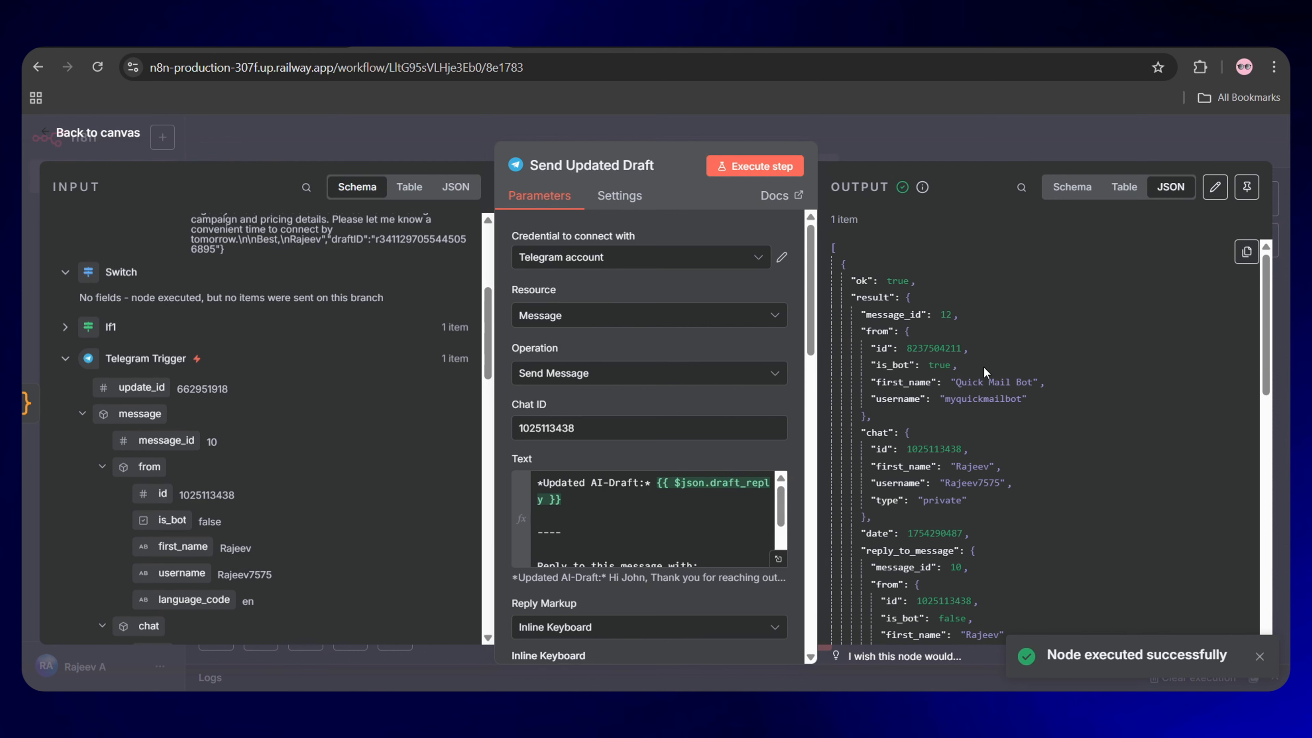
scroll(984, 366, down, 3)
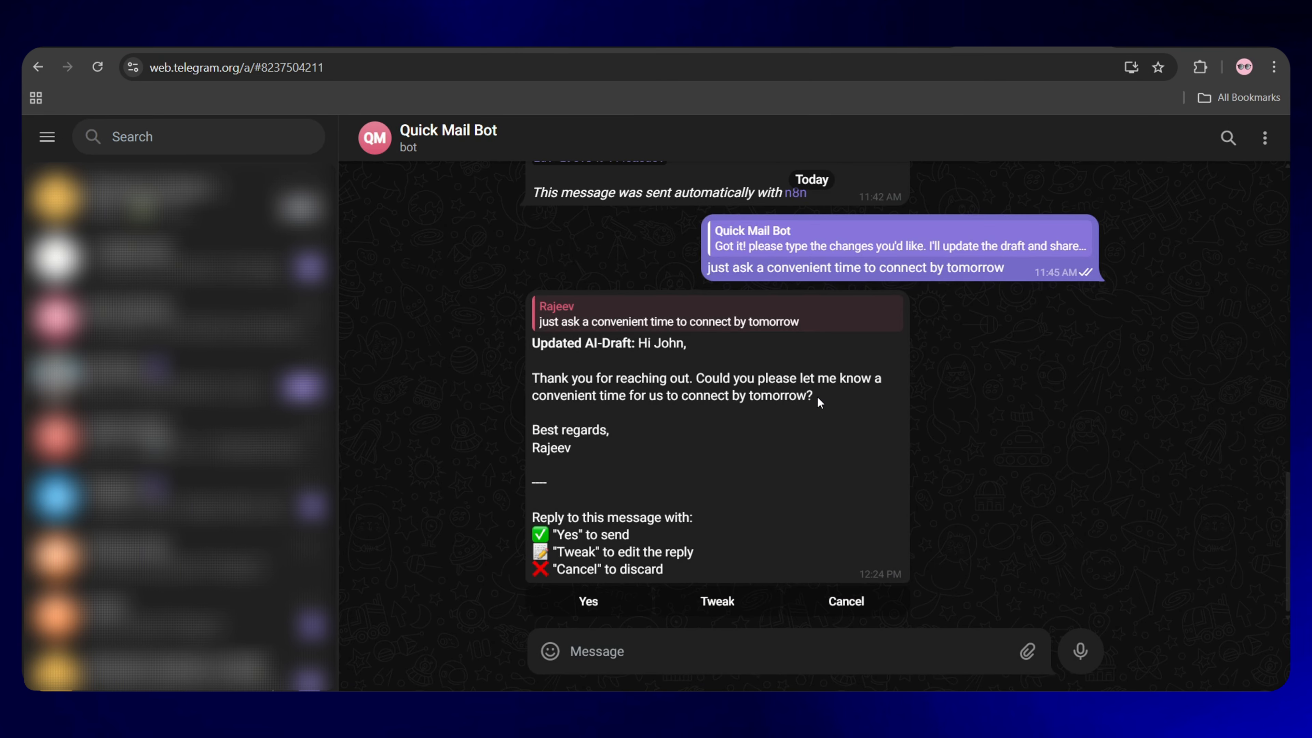
drag(818, 402, 532, 408)
click(532, 408)
drag(1003, 268, 706, 270)
click(703, 272)
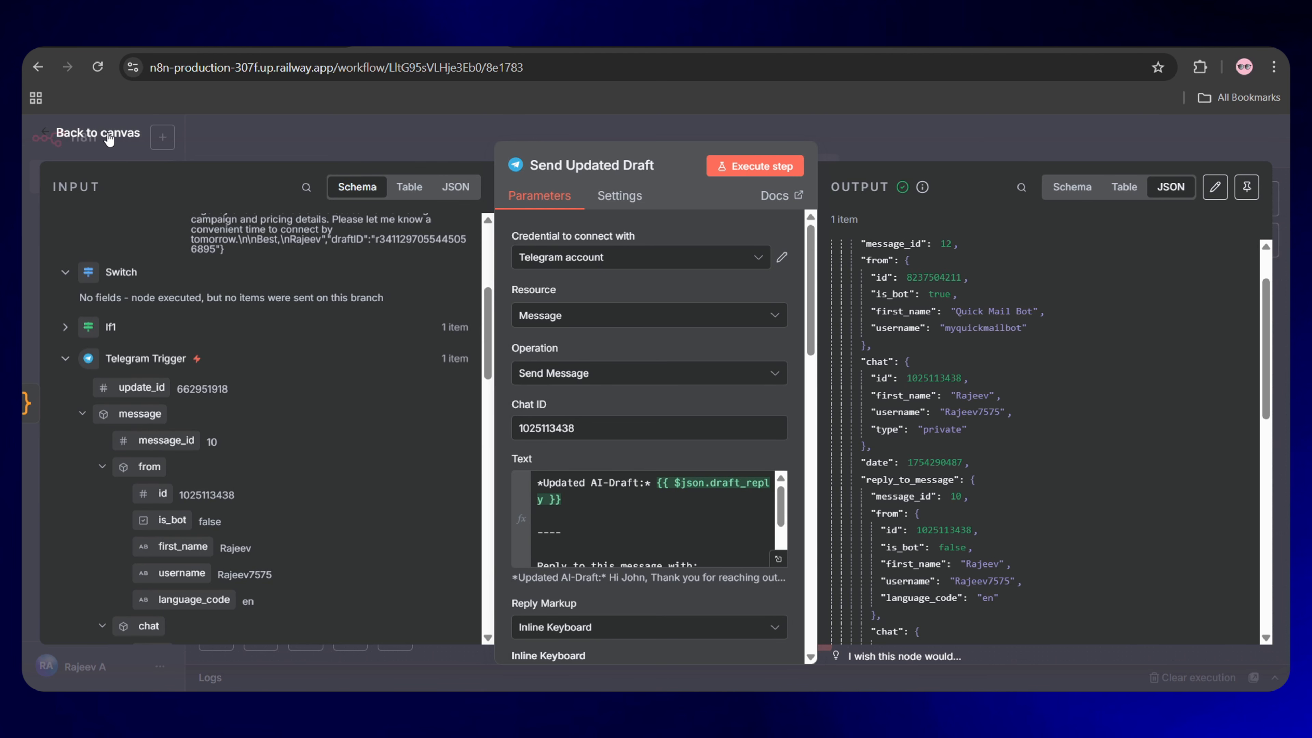
- Add a Redis node with the "Set the value of a key in redis" action on a new branch from Code4's output
click(107, 137)
scroll(901, 468, right, 2)
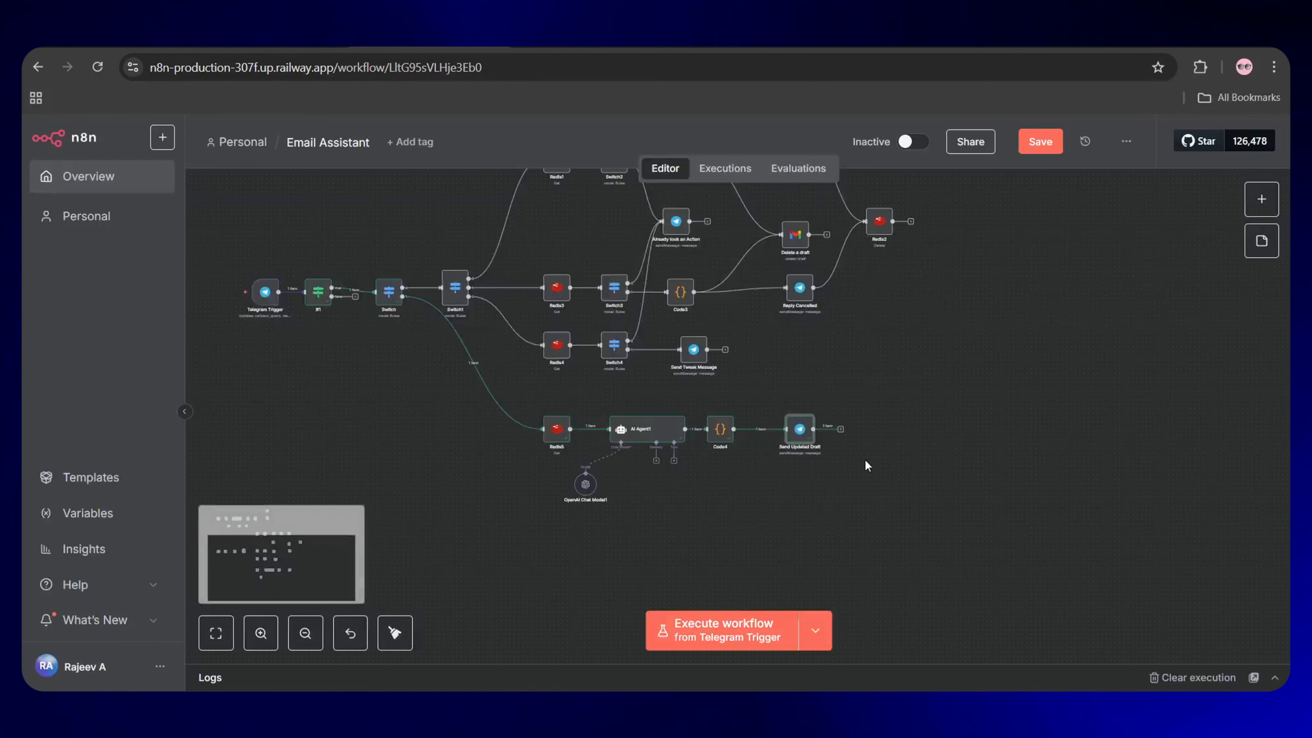
scroll(866, 461, left, 1)
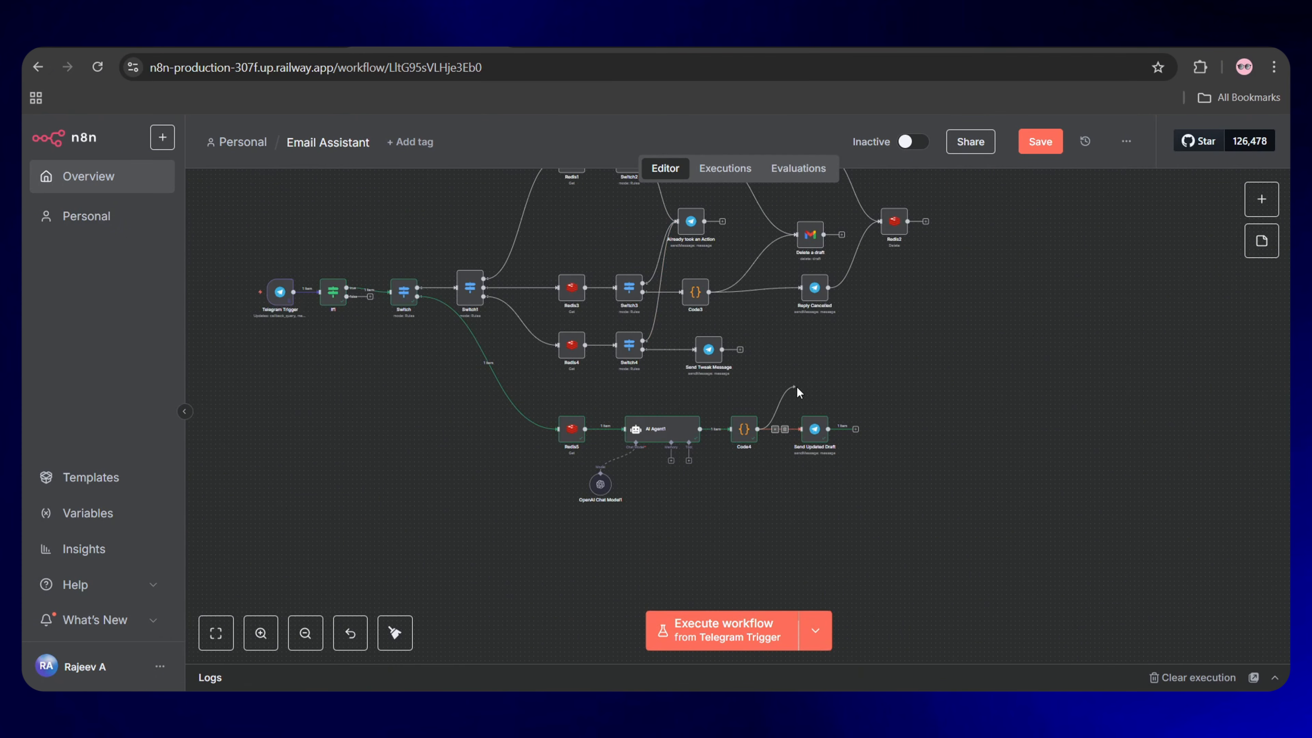
key(Tab)
text(redi)
click(1046, 301)
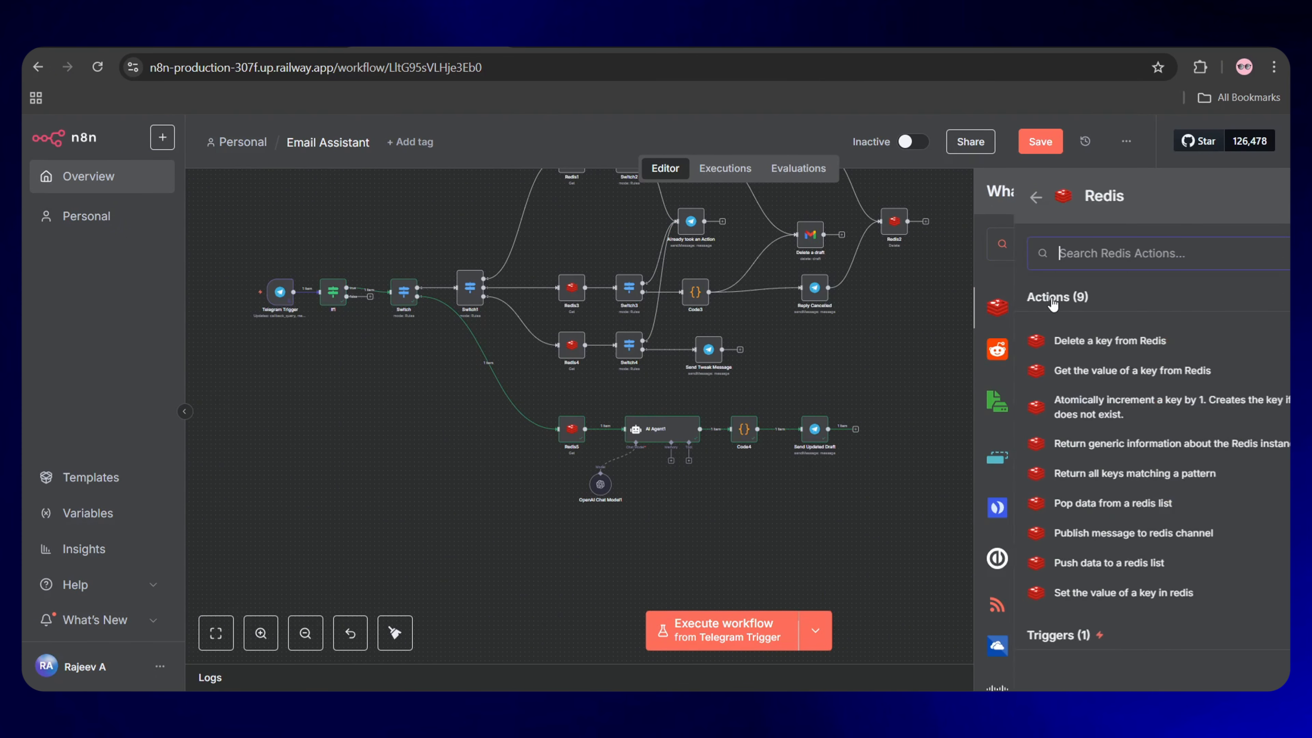
click(1049, 593)
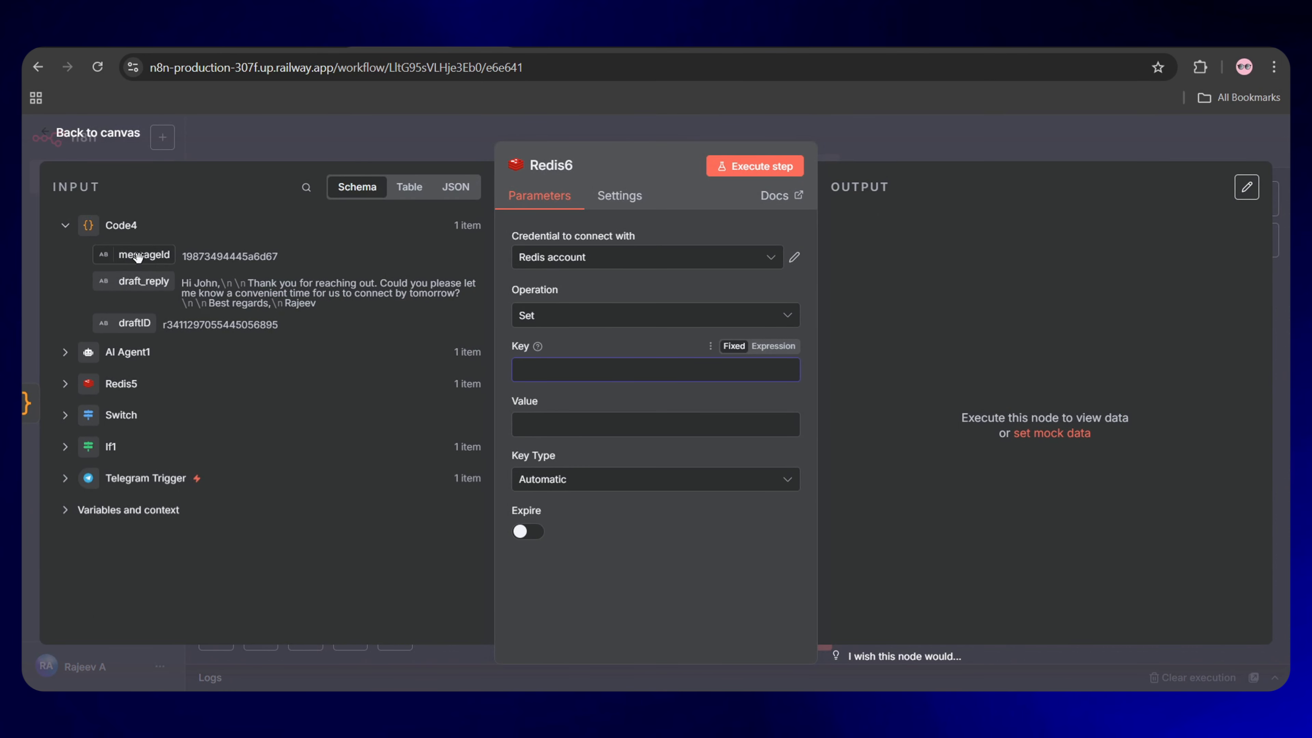
- Set the Redis key to {{ $json.messageId }} and its value to a JSON.stringify expression containing Code4's messageId, draft_reply and draftID fields
drag(129, 253, 537, 373)
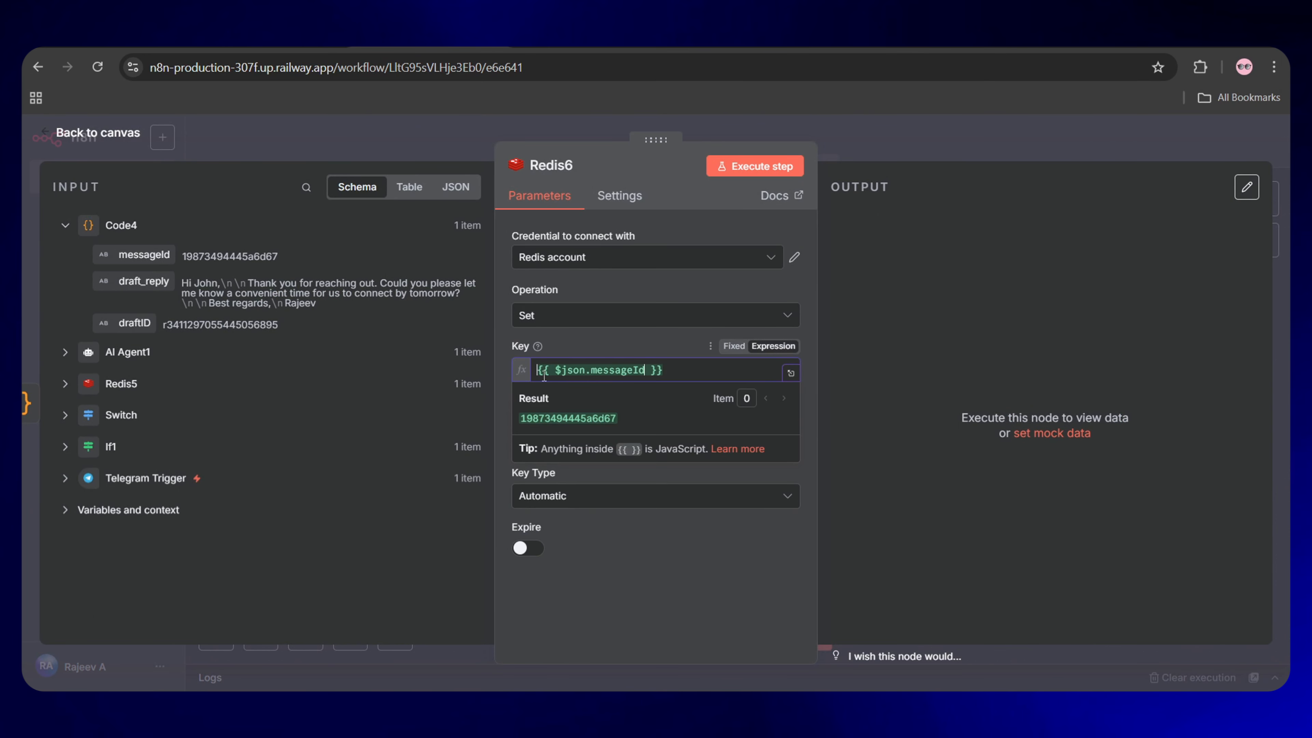
click(500, 392)
click(550, 438)
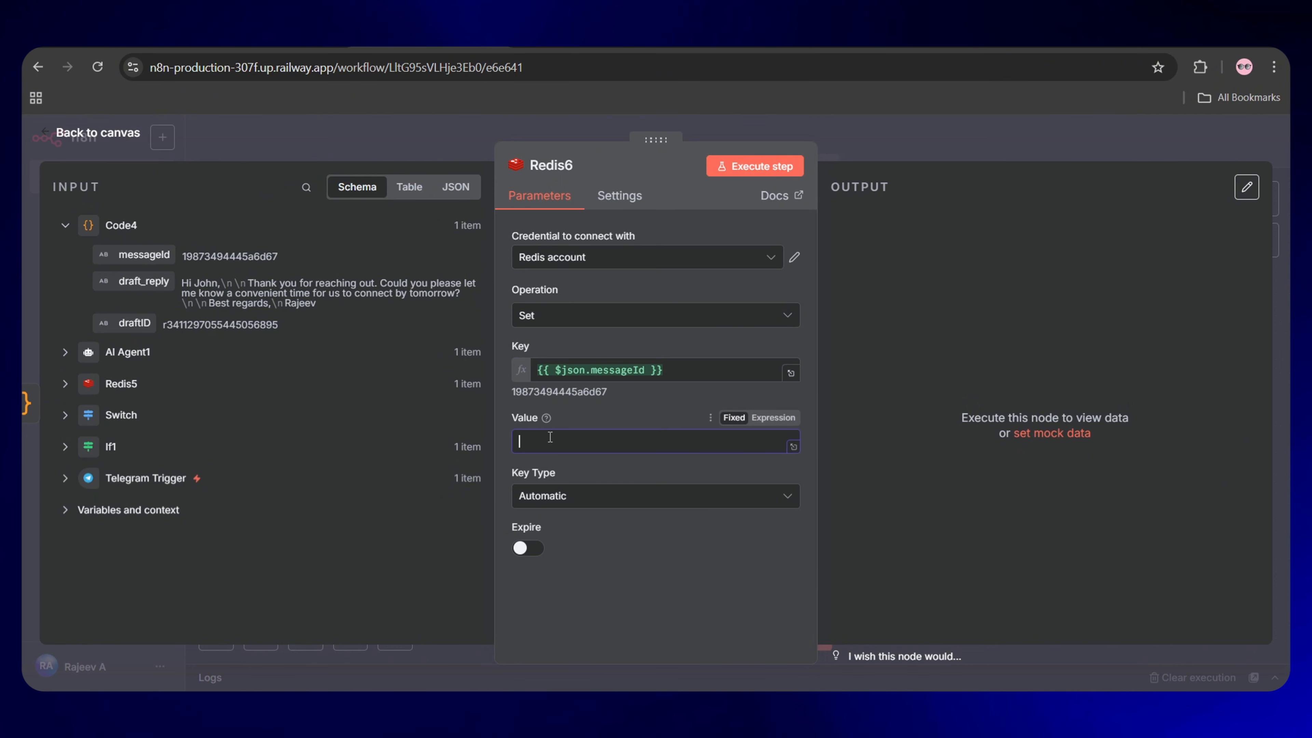
click(773, 418)
click(794, 447)
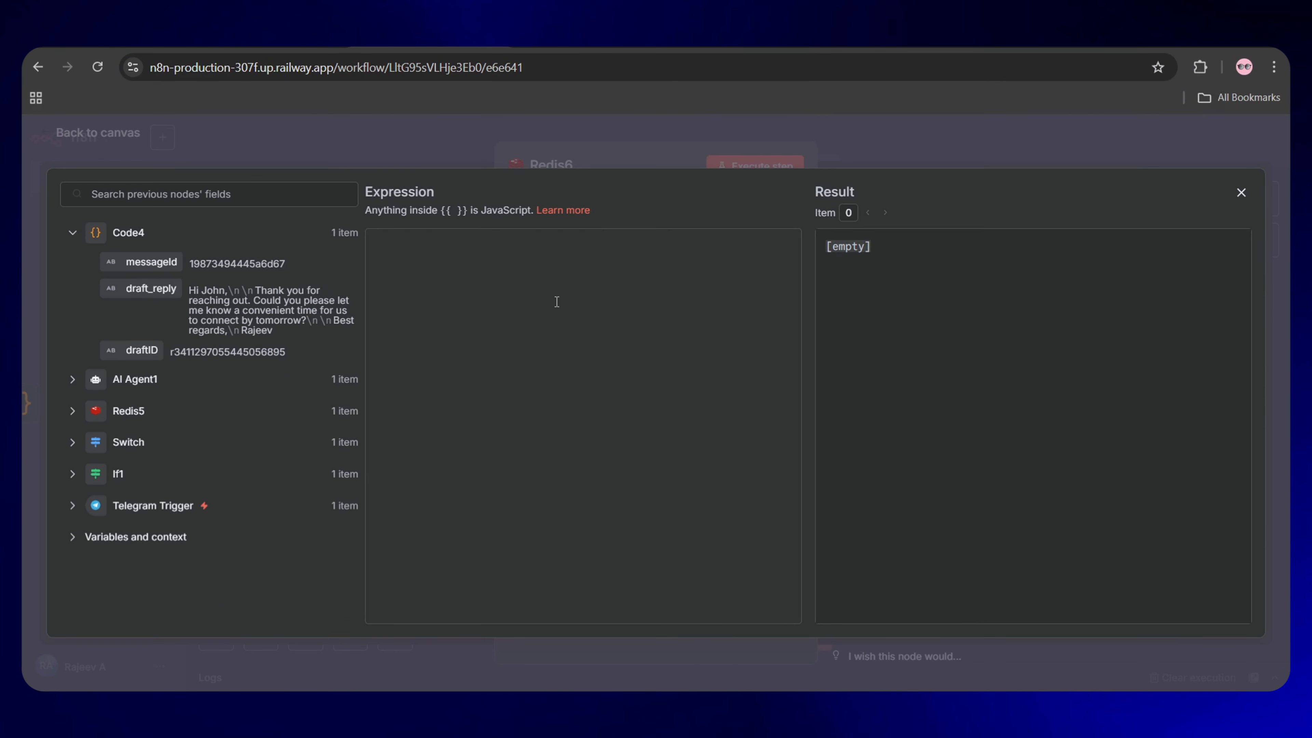
text({{ JSON.stringify({   messageId: $json.messageId,   draft_reply: $json.draft_reply,   draftID: $json.draftID }) }})
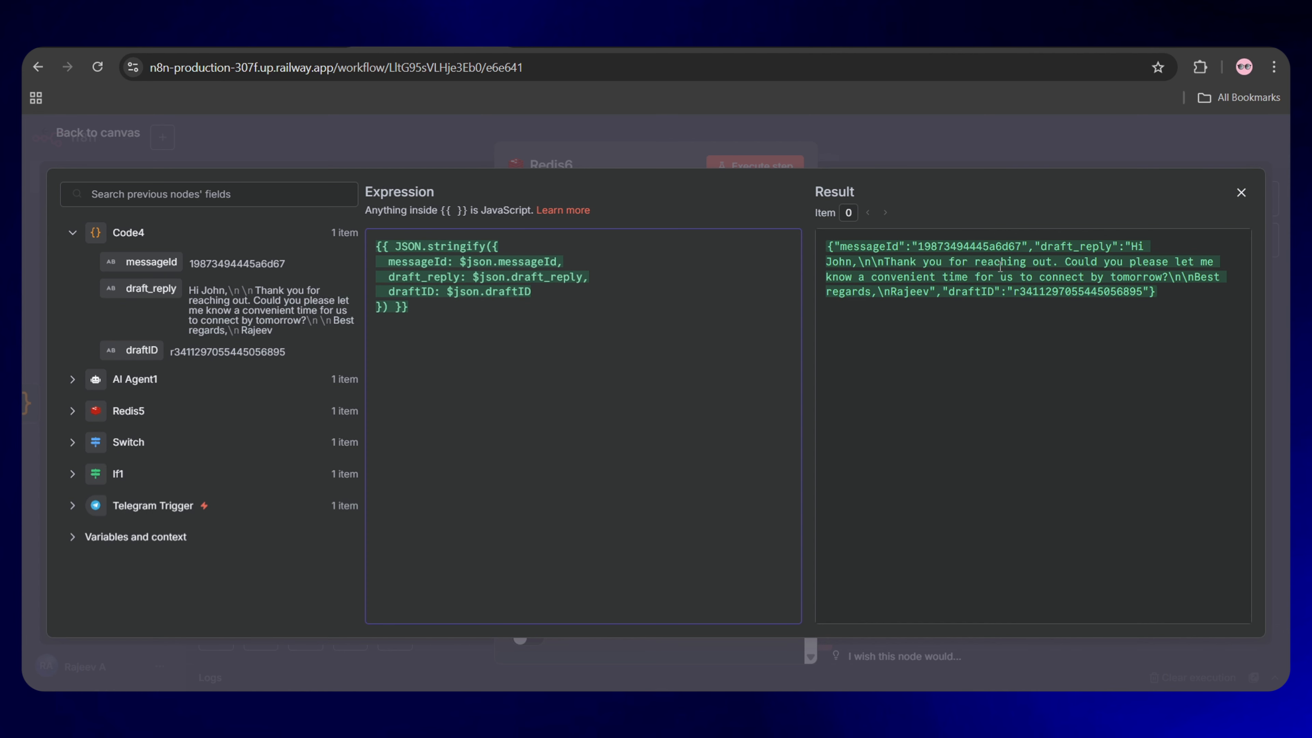
click(1240, 194)
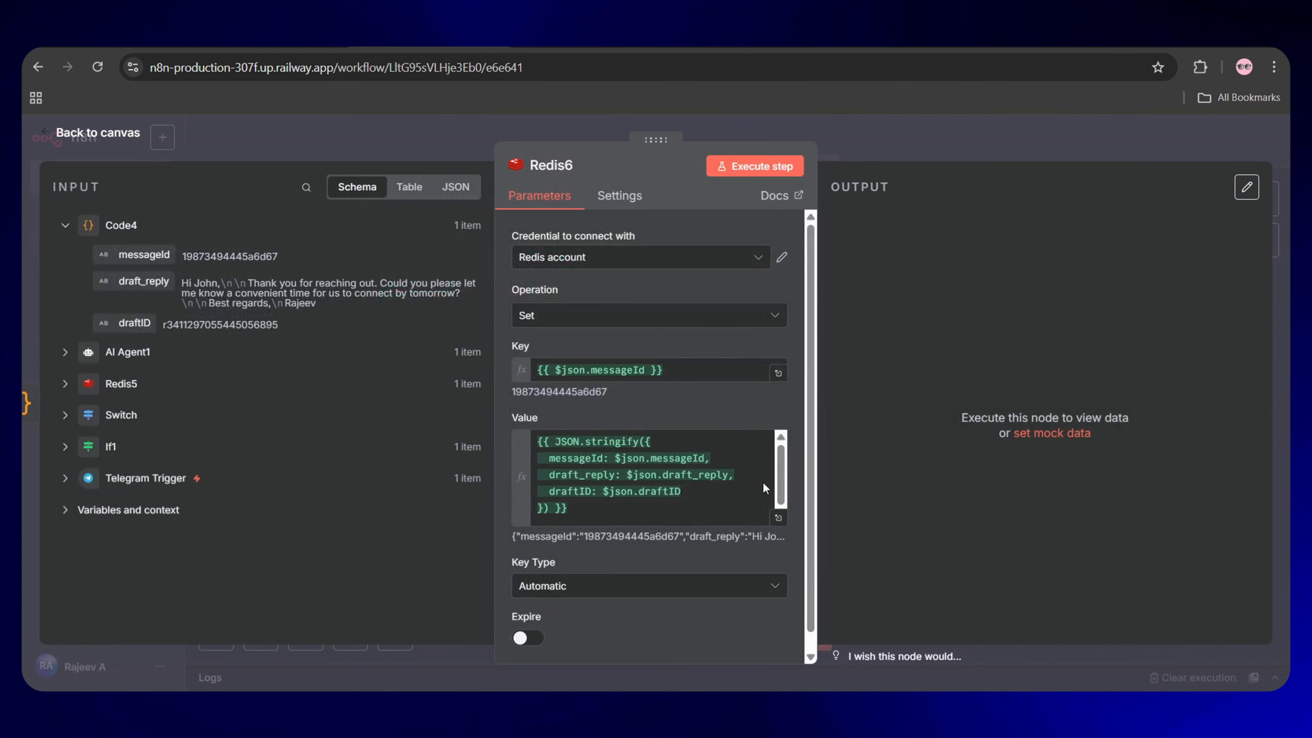
- Execute the new Redis Set node and arrange the nodes after Code4 on the canvas
click(744, 167)
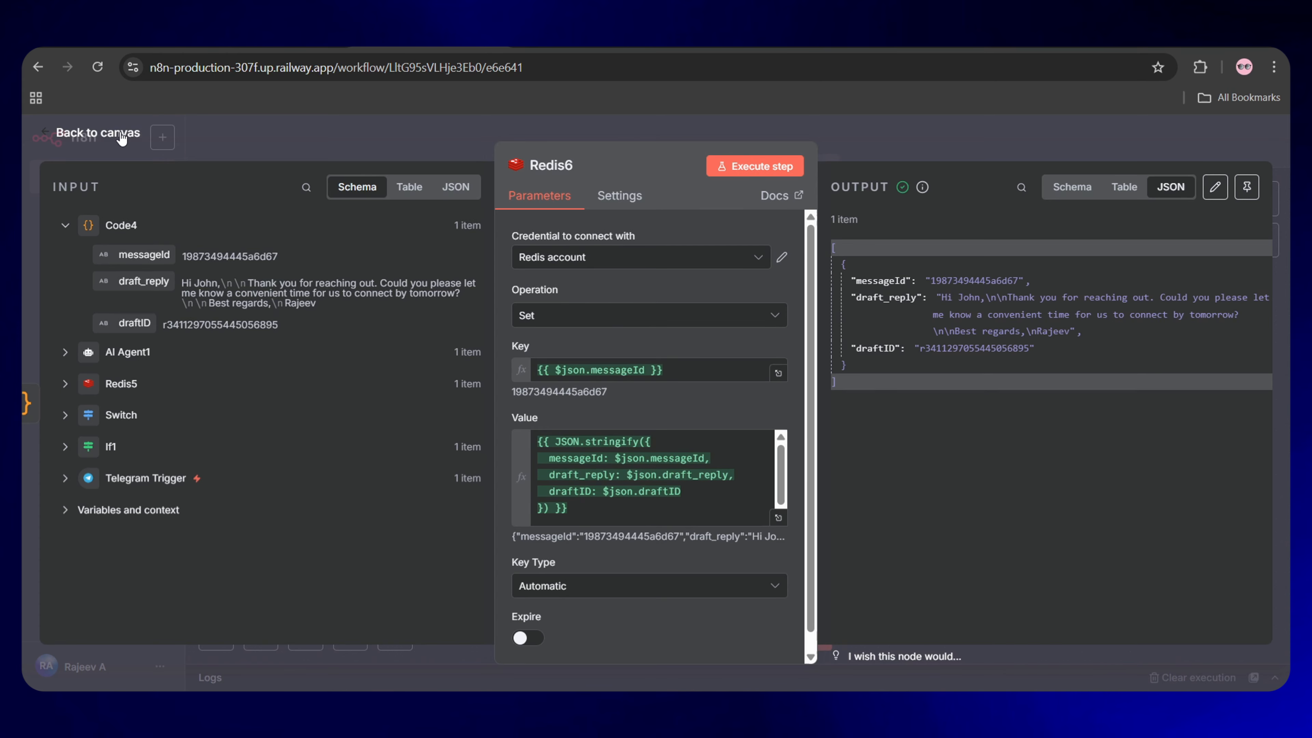
click(106, 132)
drag(813, 435, 820, 449)
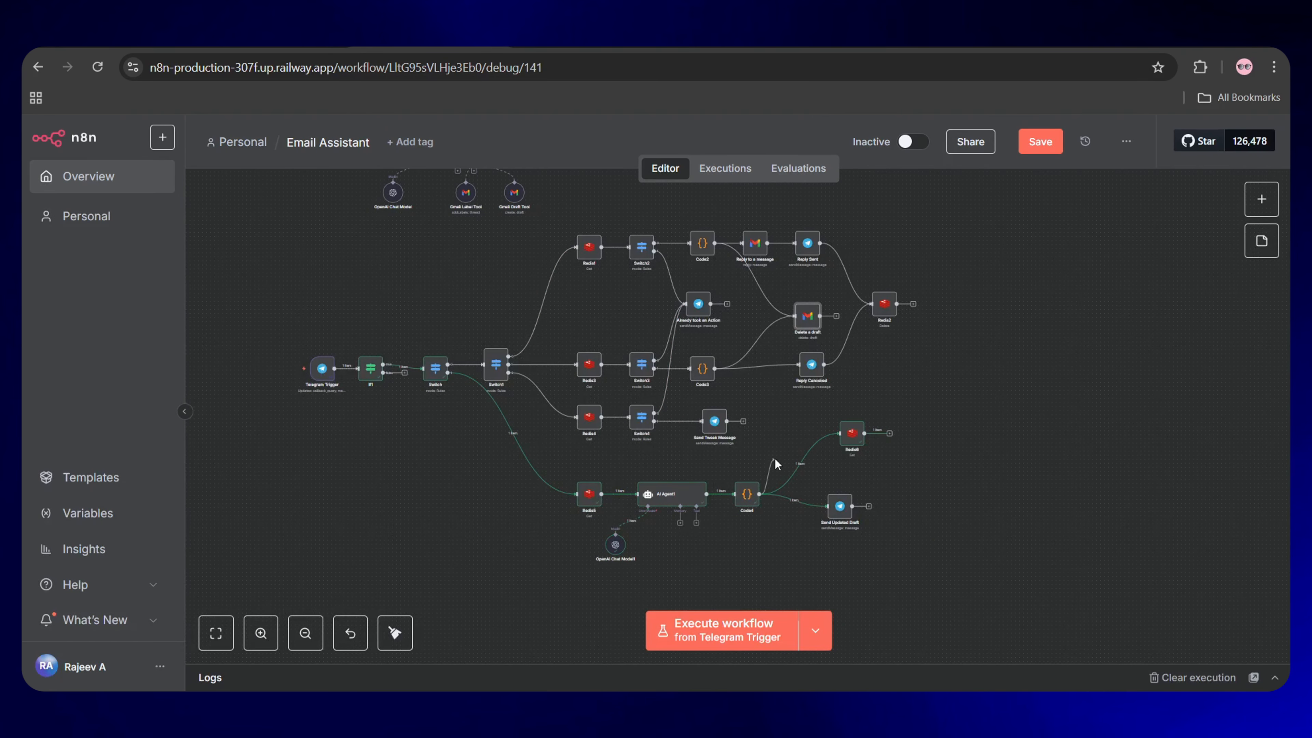
- Add an If node on another branch from Code4 with the condition that {{ $json.draftID }} exists
drag(775, 464, 784, 437)
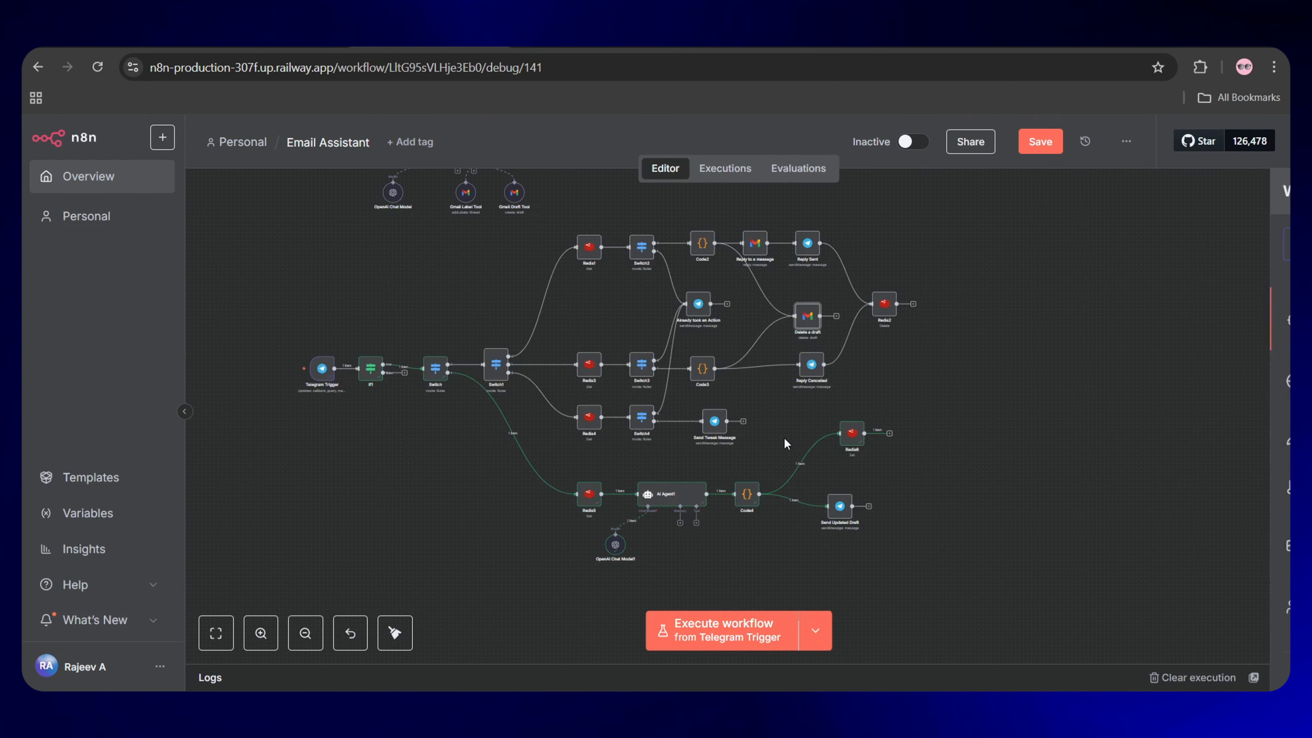
text(if)
click(1069, 305)
click(476, 276)
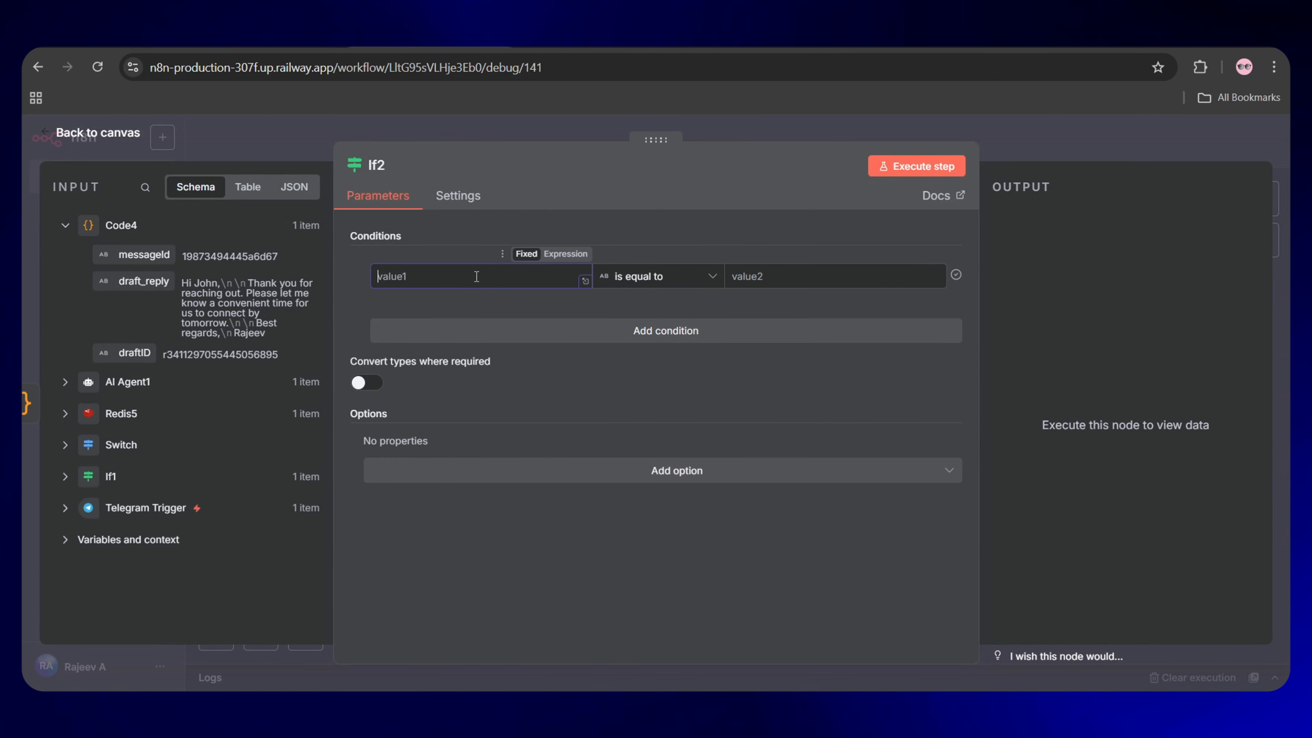
drag(135, 353, 422, 286)
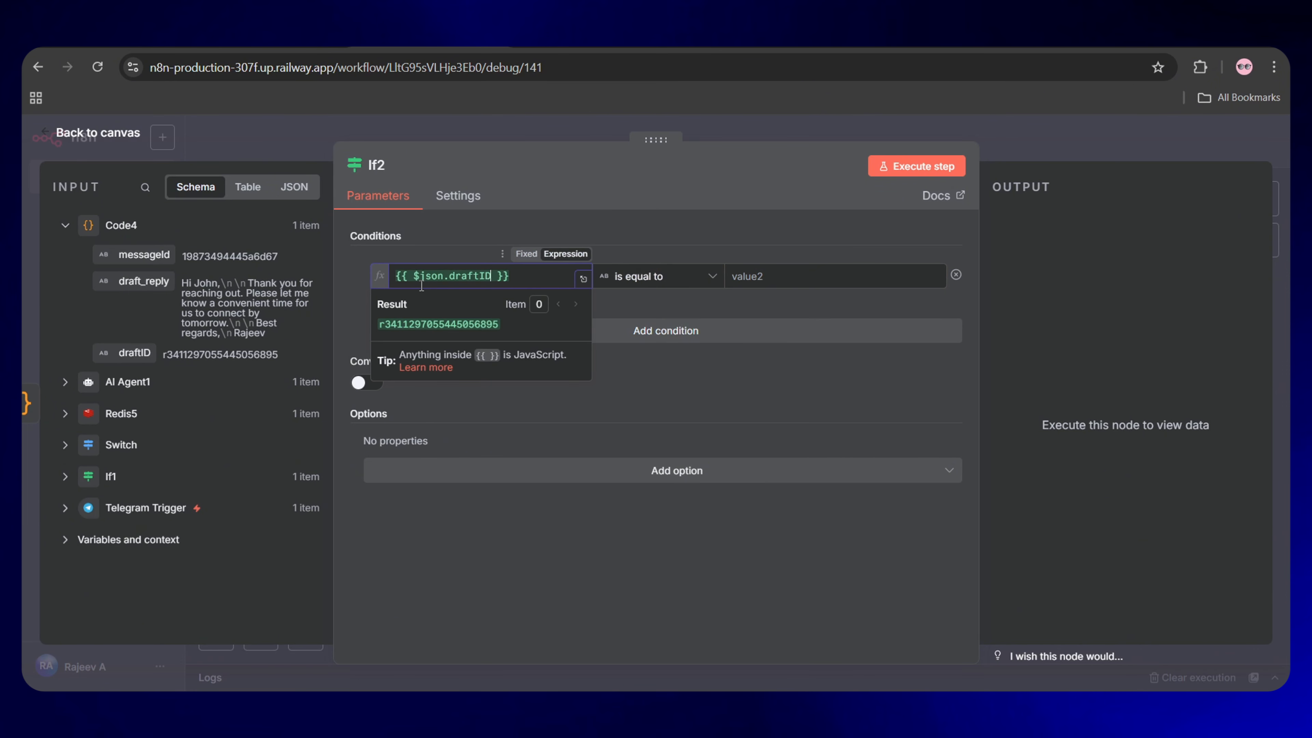
click(702, 277)
mouse_move(679, 320)
click(772, 301)
- Execute the new If node and connect its true output to the Delete a draft node
click(918, 168)
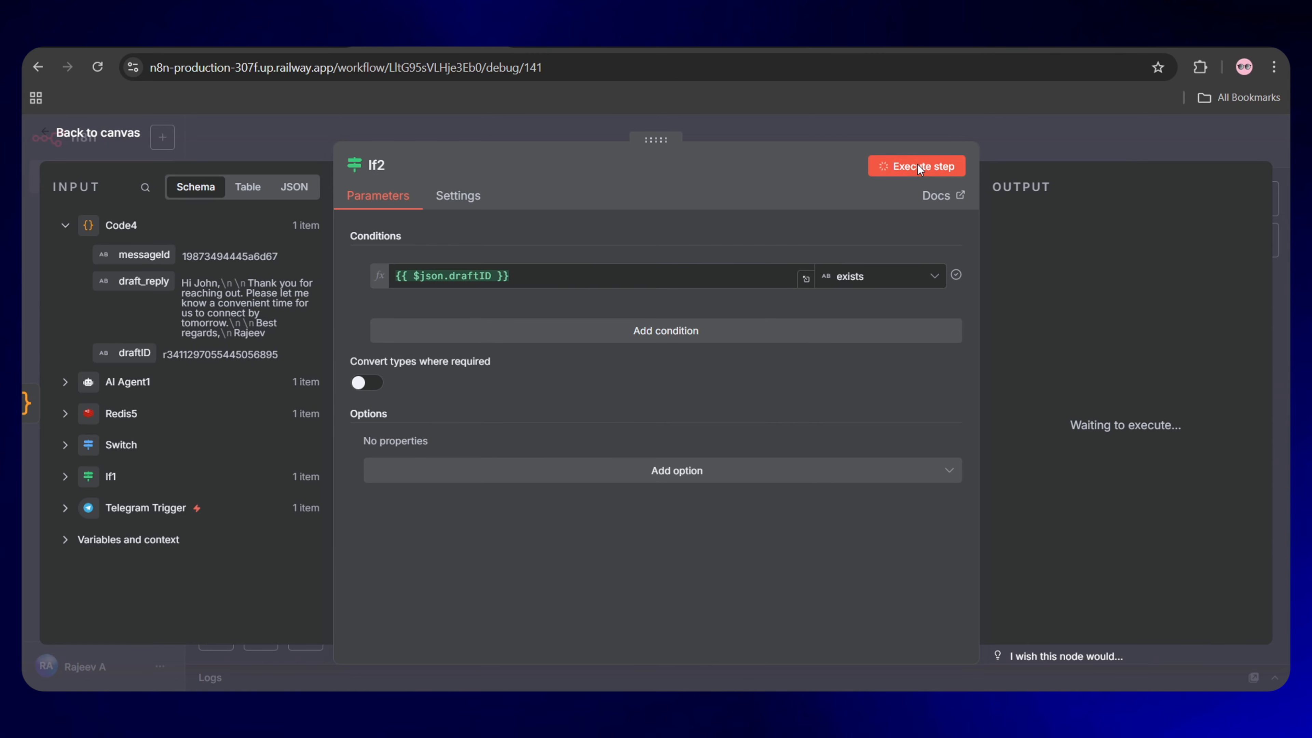
click(71, 135)
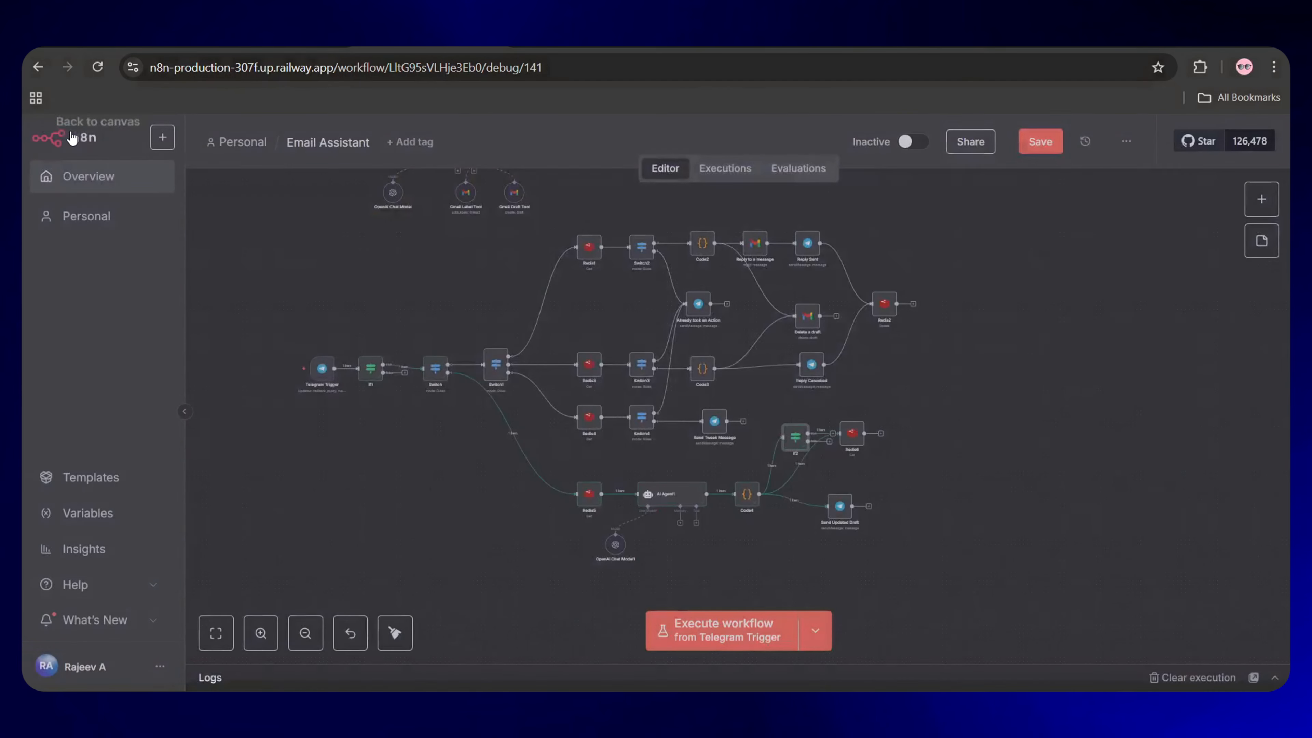
drag(788, 439, 794, 318)
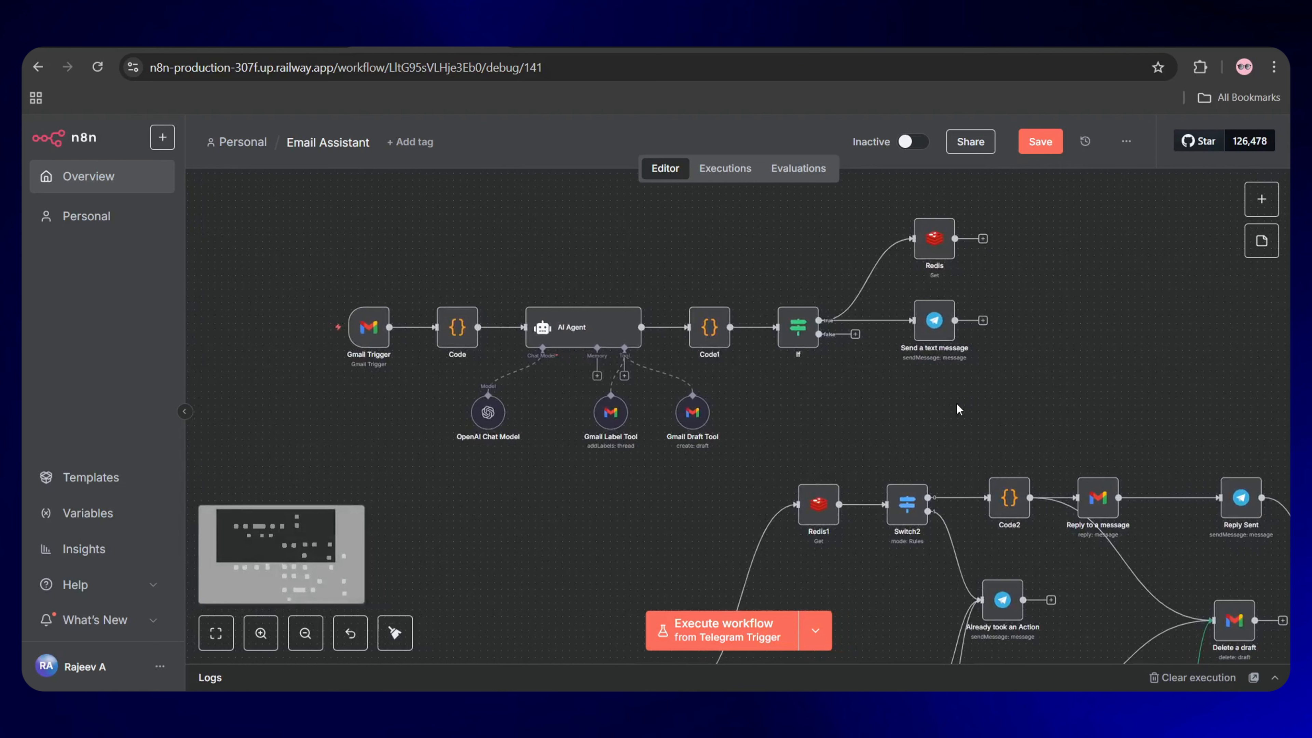
- Review the incoming email flow from the Gmail Trigger through the AI Agent and If node to Redis and Send a text message
mouse_move(361, 336)
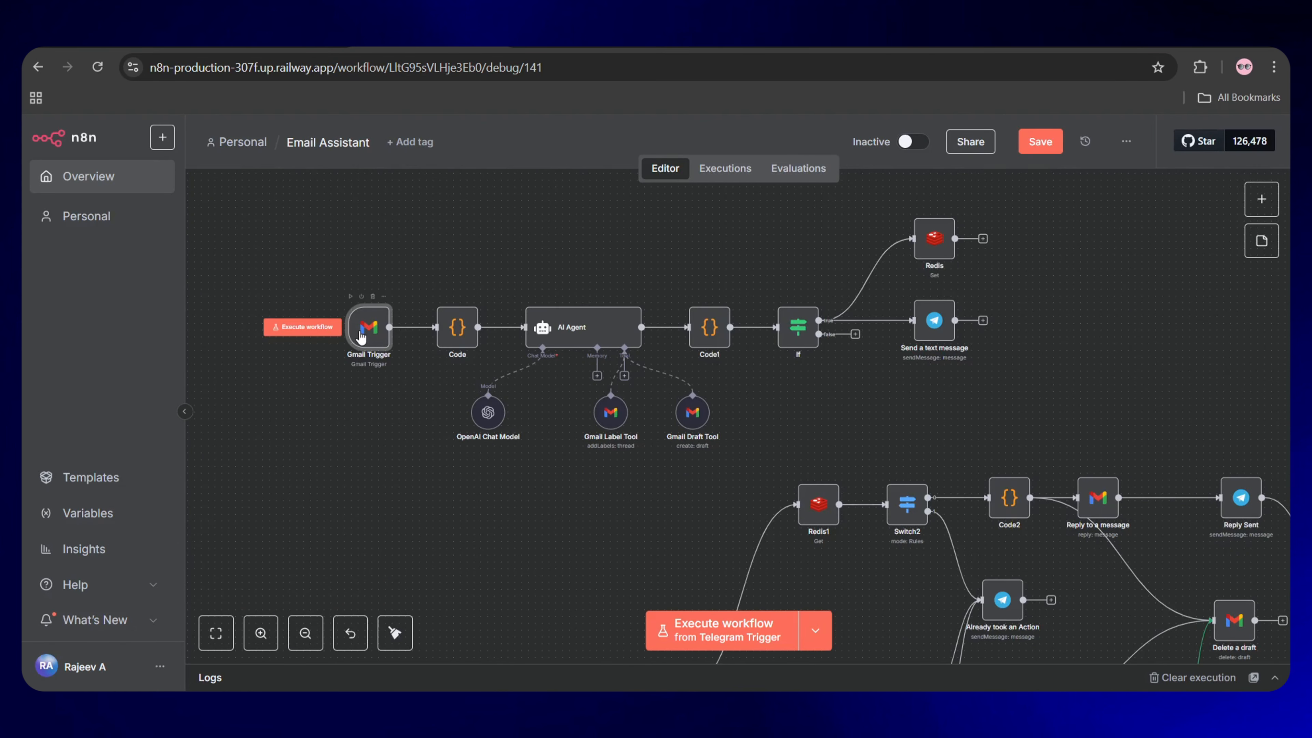
click(449, 338)
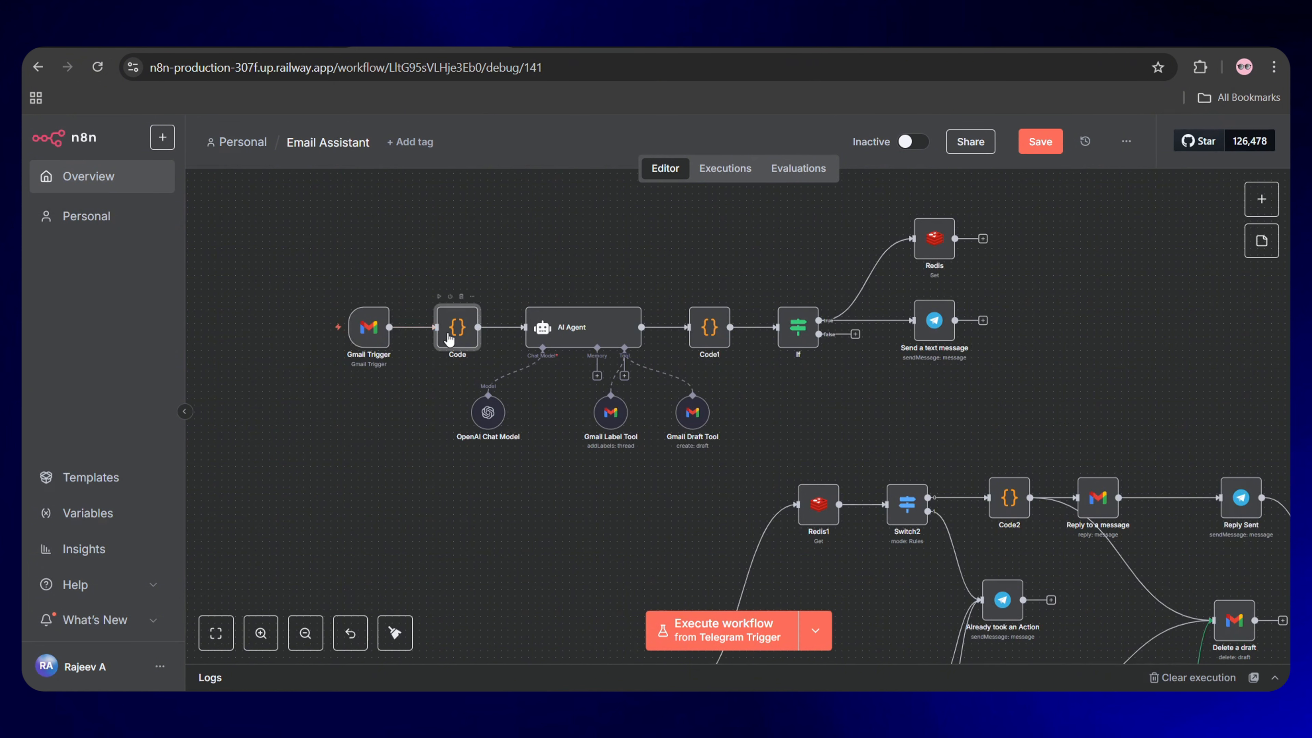
click(560, 350)
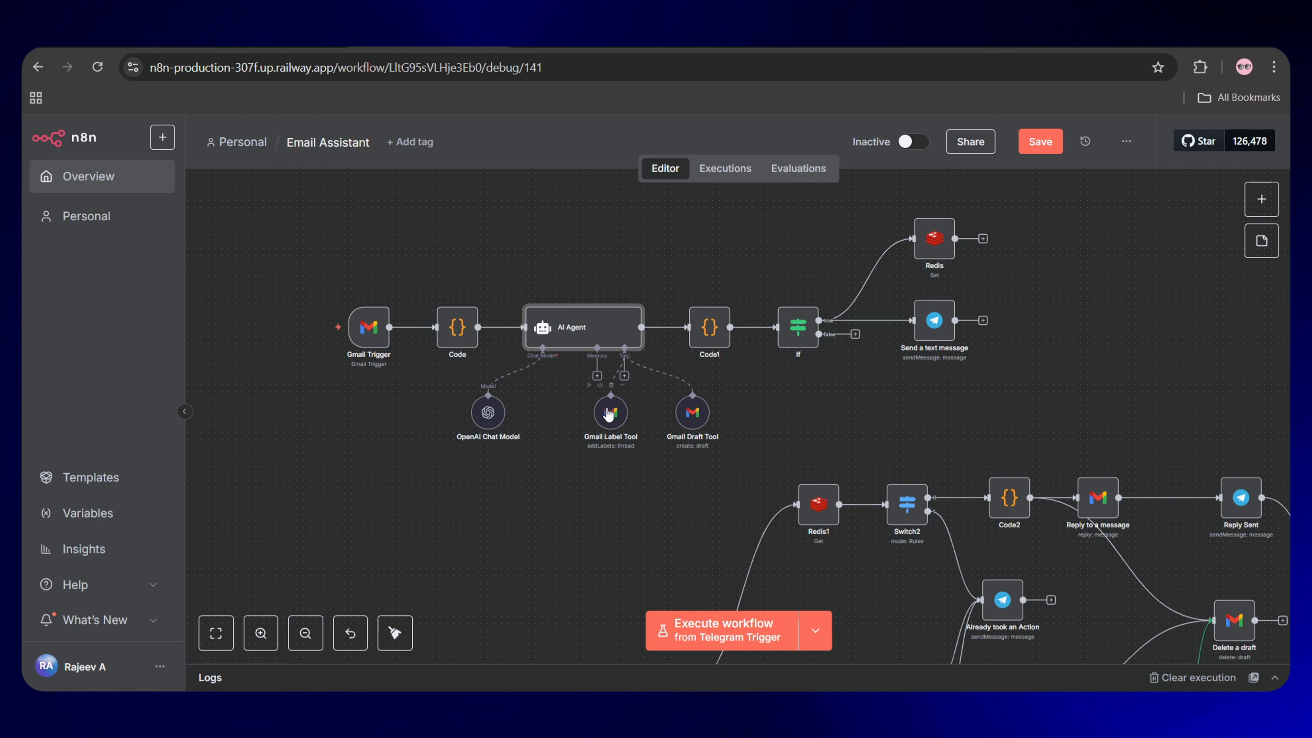
click(612, 422)
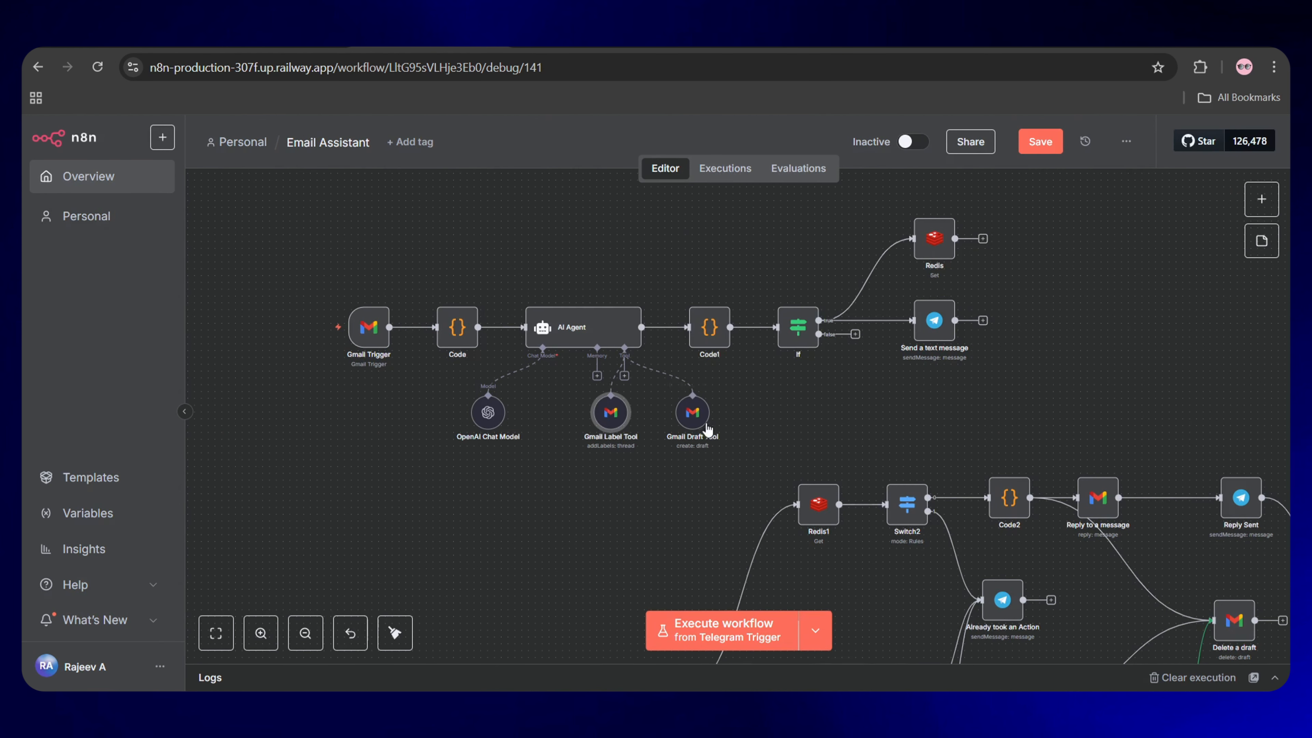
click(694, 425)
click(711, 338)
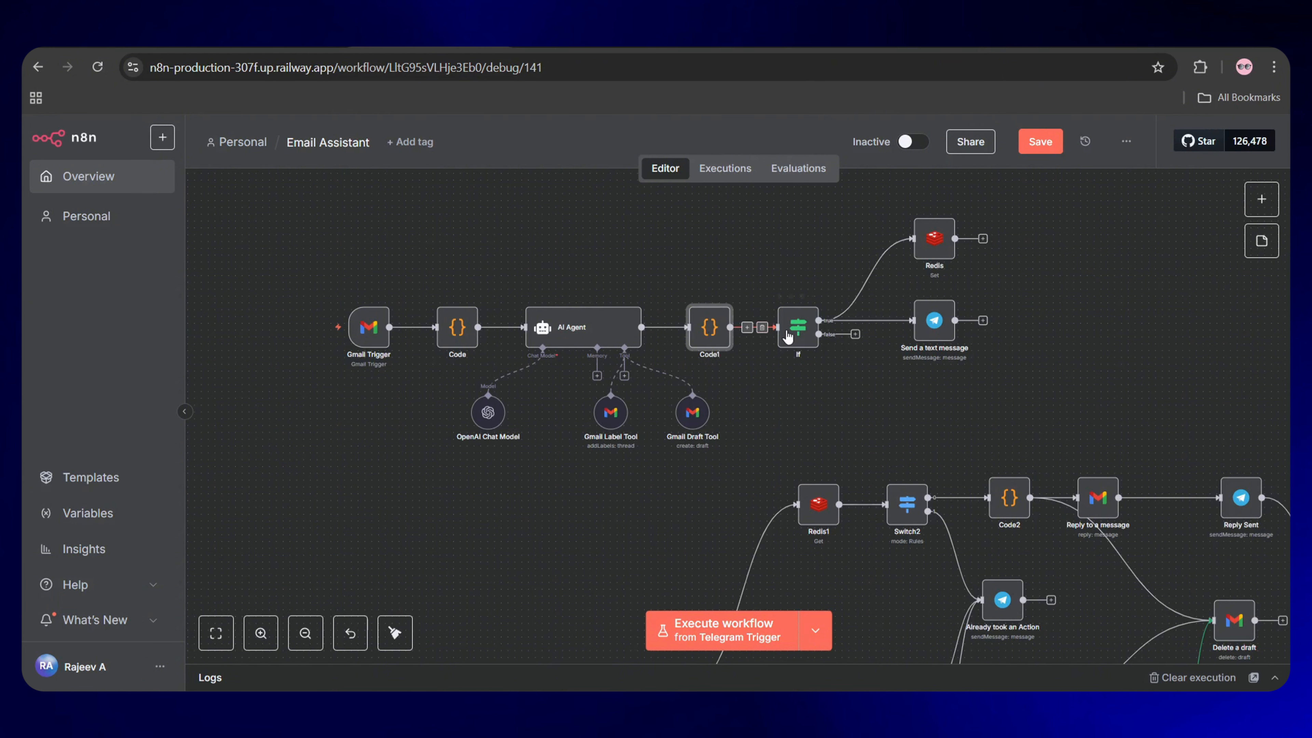
click(796, 339)
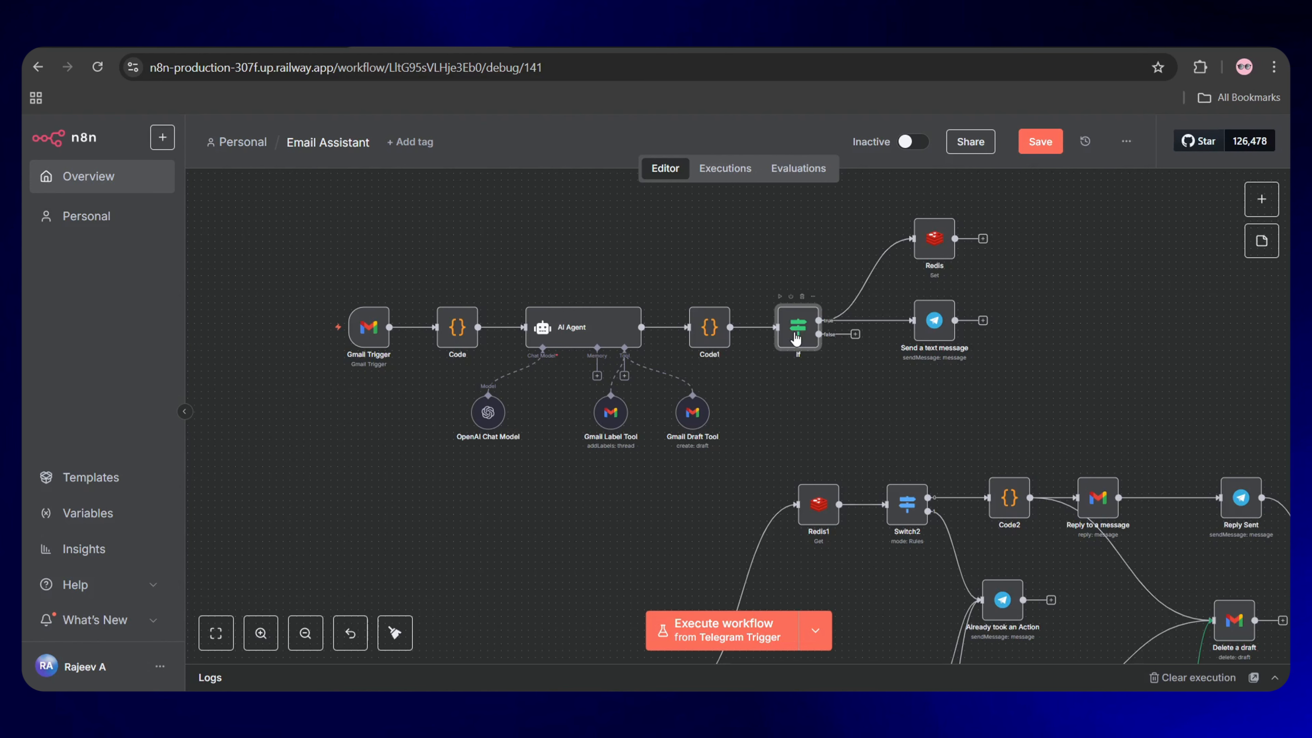
click(933, 334)
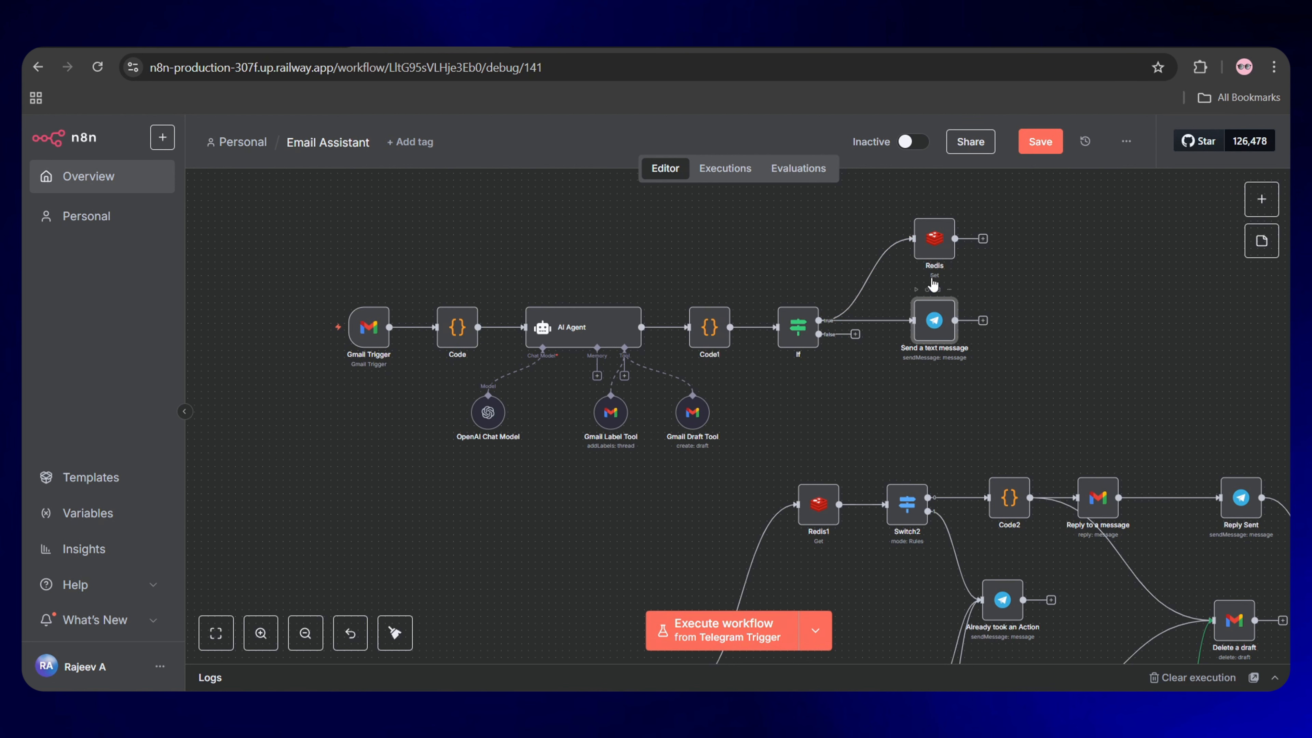
click(937, 238)
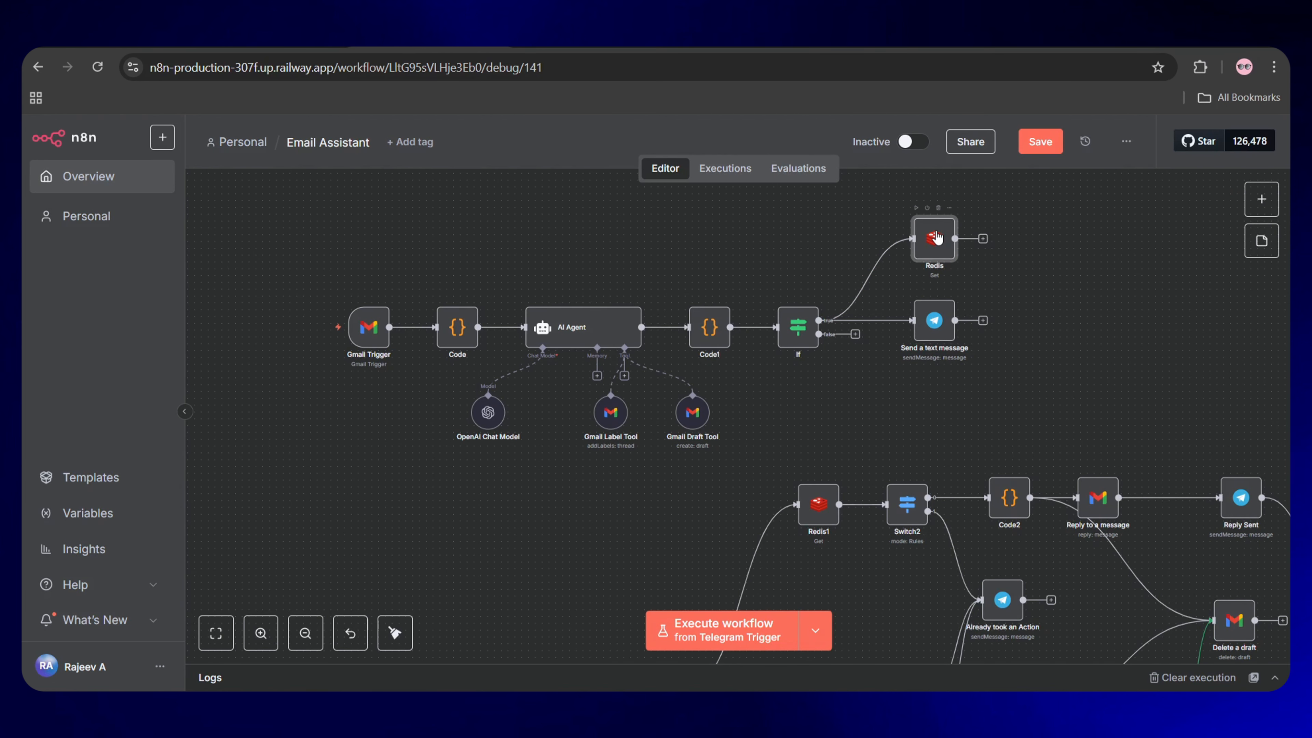
- Review the approve branch from the Telegram Trigger through Switch2 to Reply to a message, Reply Sent, Redis2, Delete a draft and Already took an Action
scroll(928, 382, down, 3)
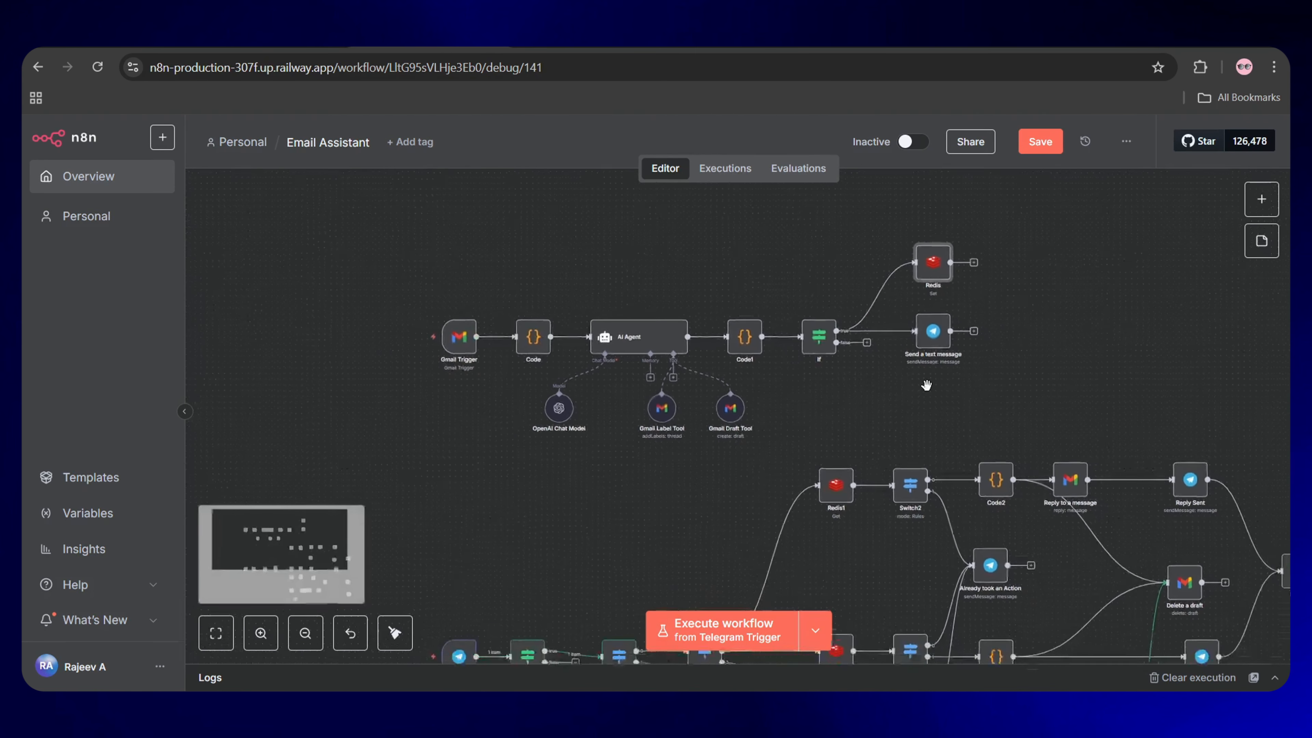
scroll(930, 392, down, 3)
scroll(928, 392, down, 2)
mouse_move(480, 462)
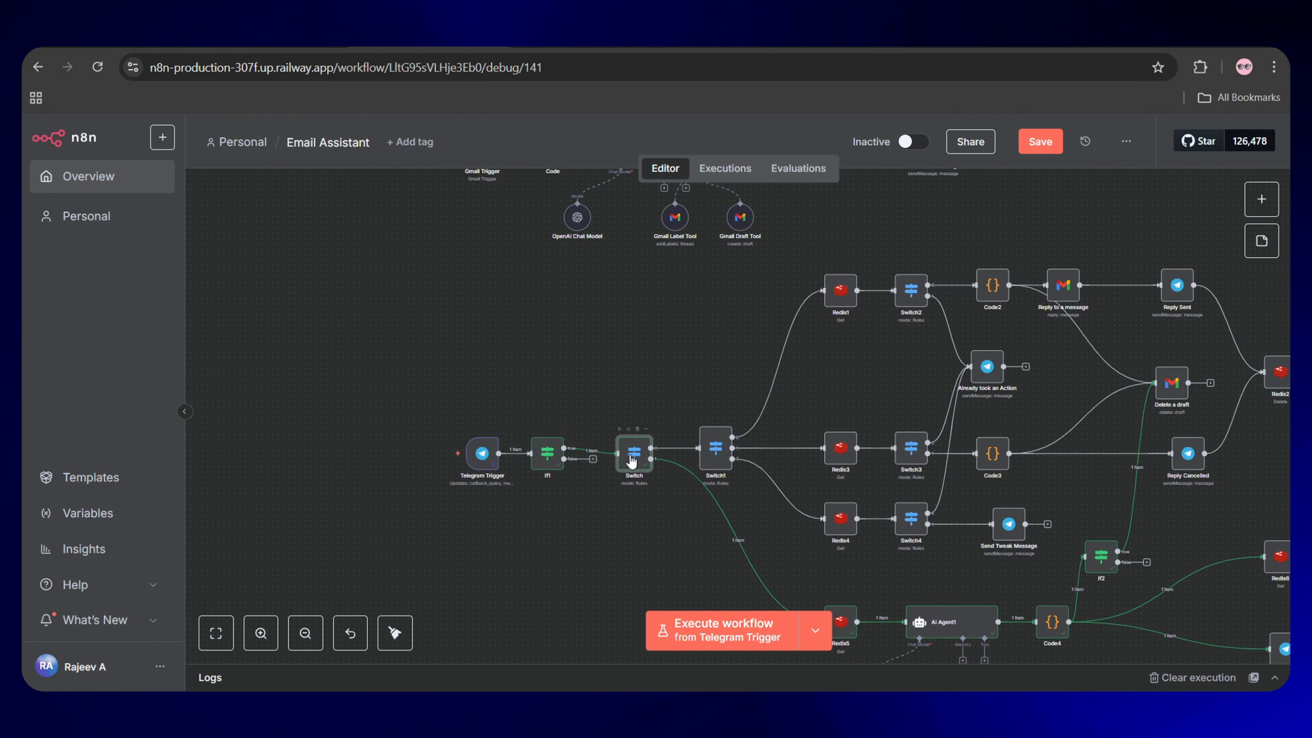
scroll(654, 457, right, 3)
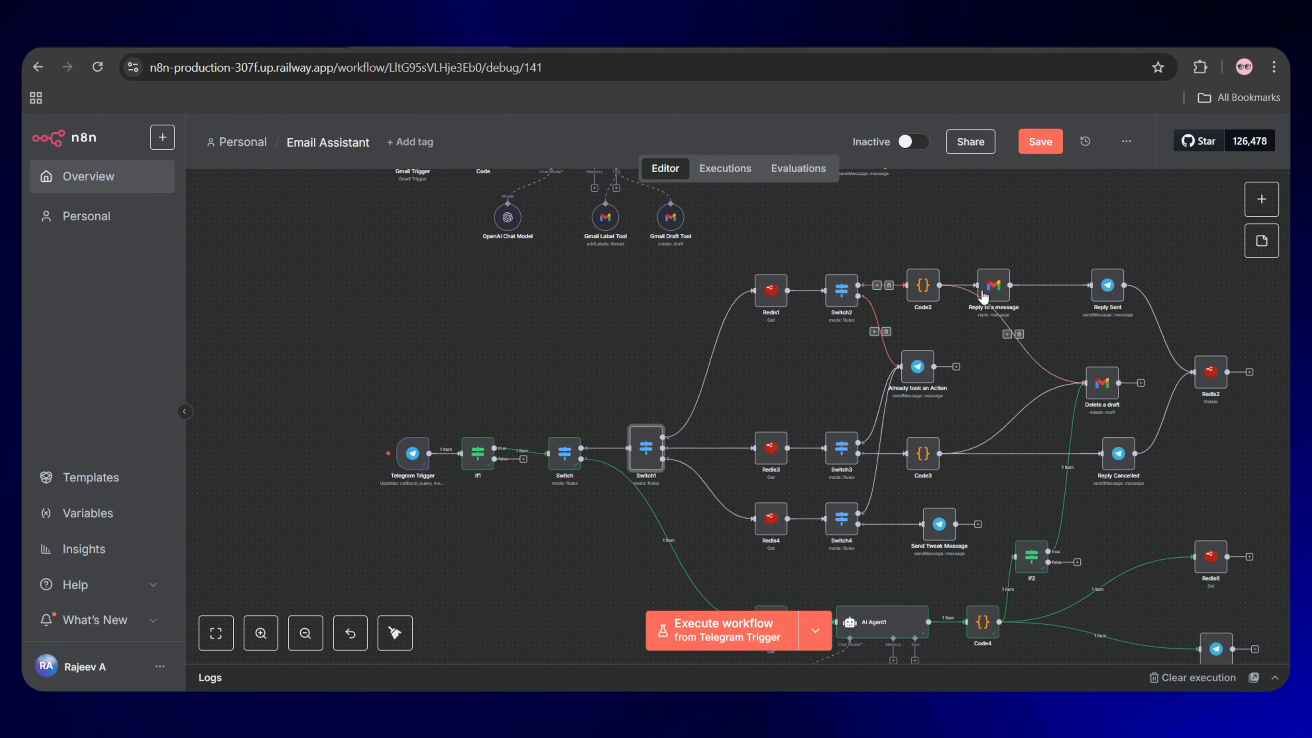
click(998, 302)
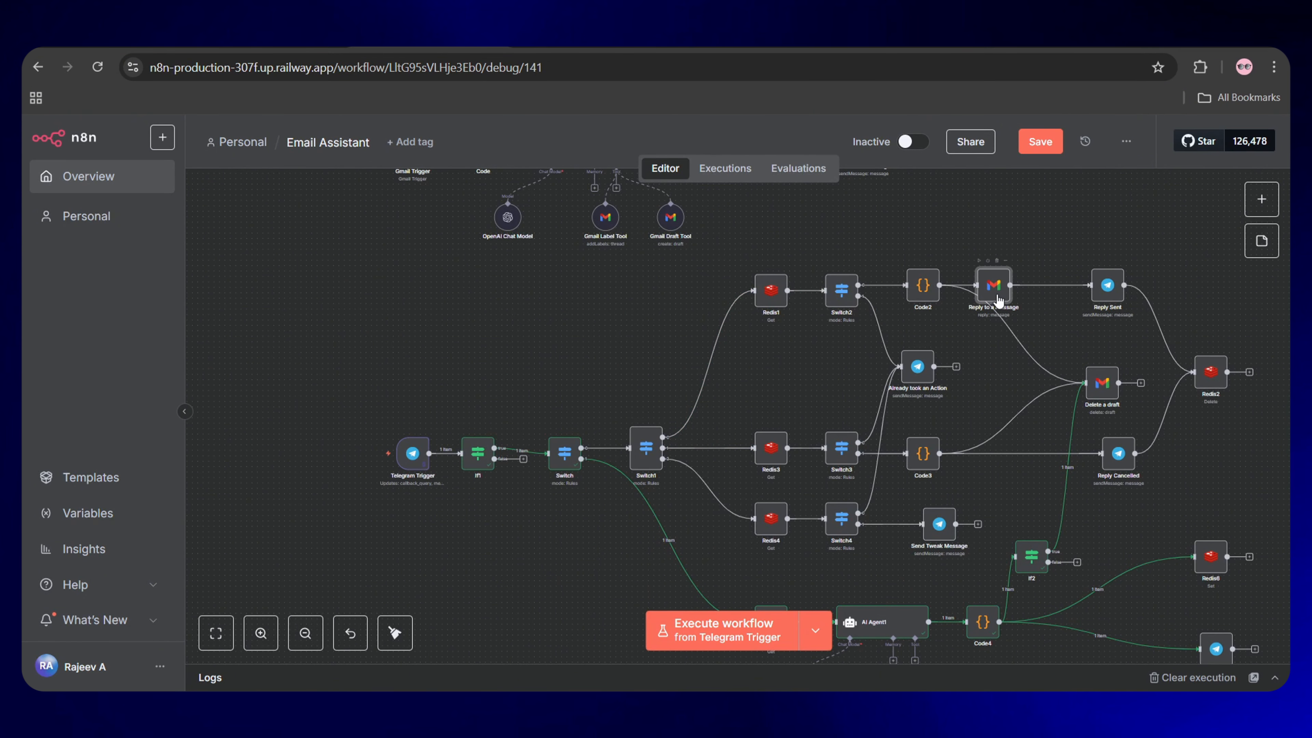
click(1104, 293)
click(1201, 375)
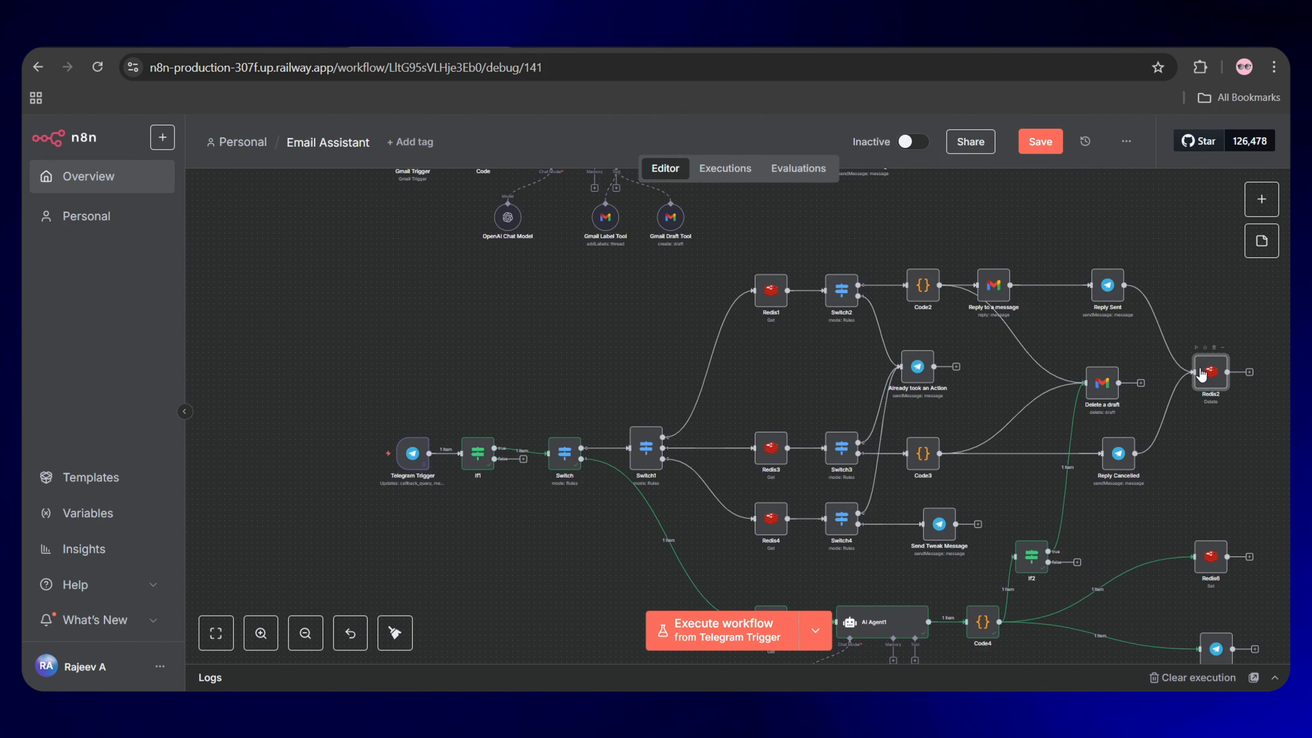
click(1101, 393)
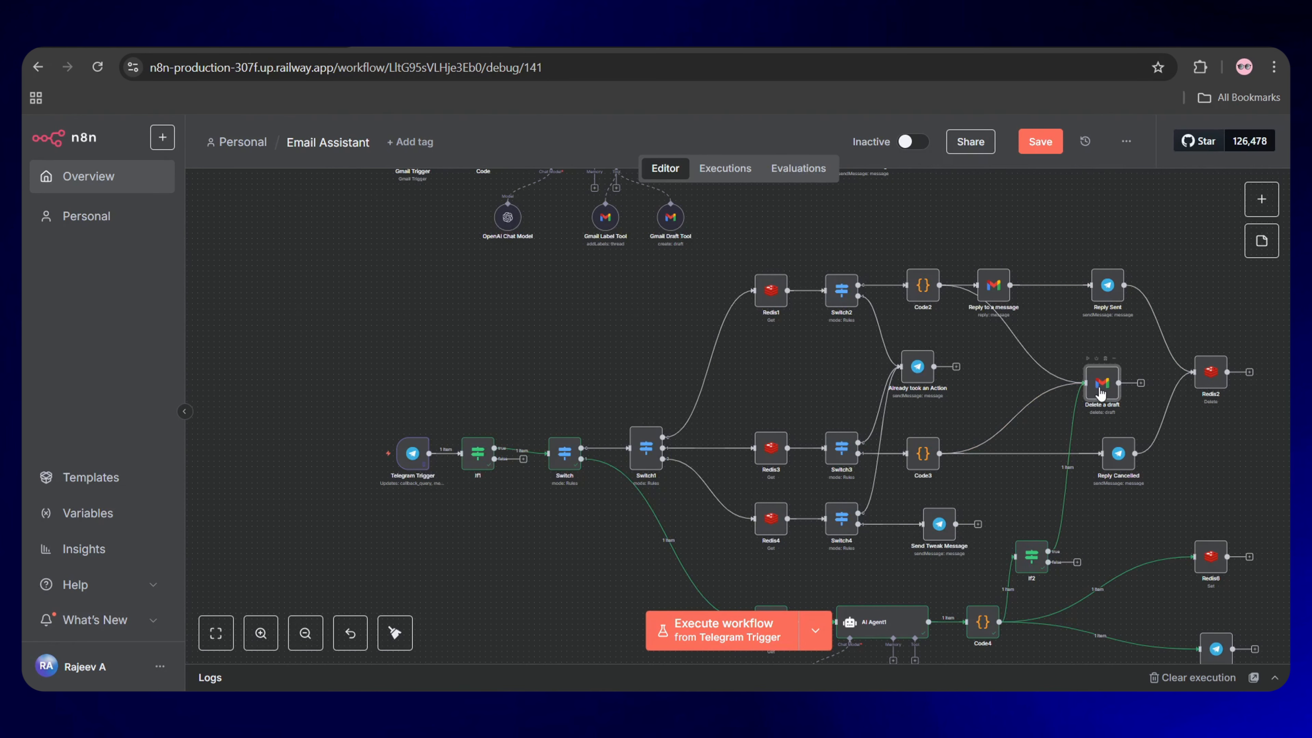
click(845, 303)
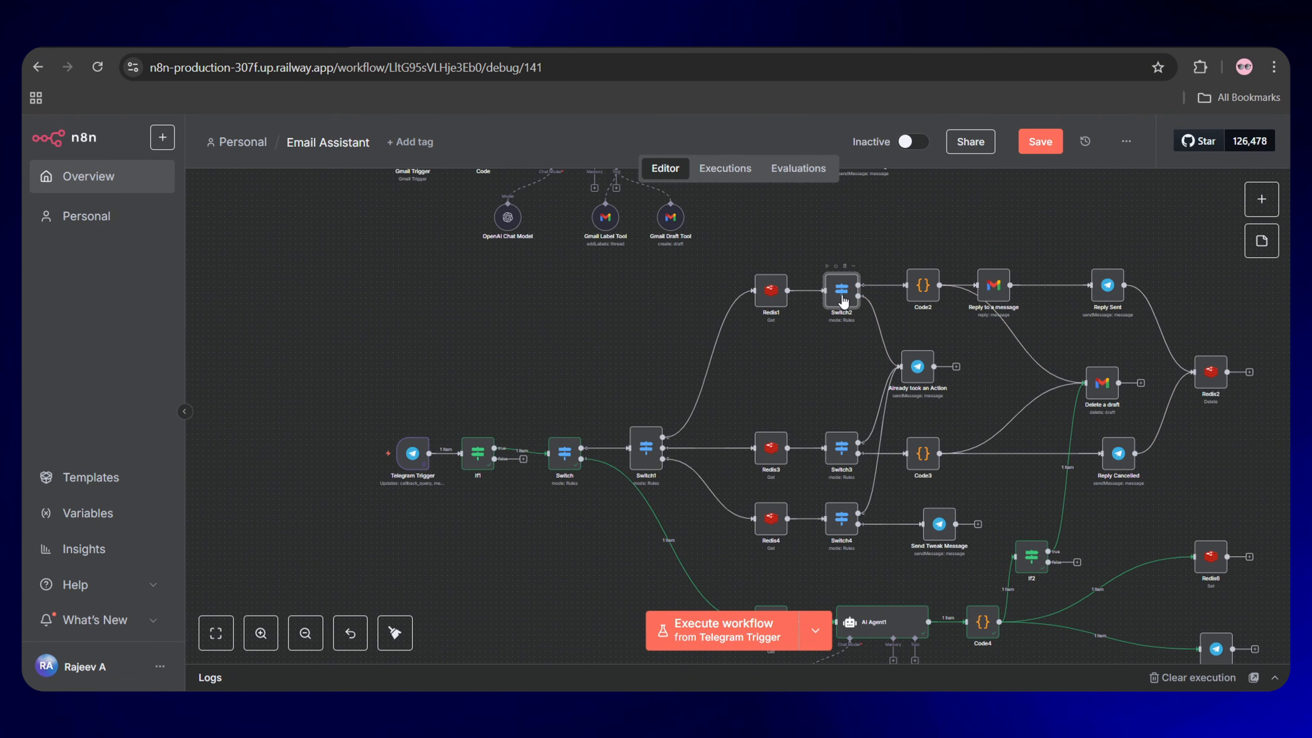
click(915, 379)
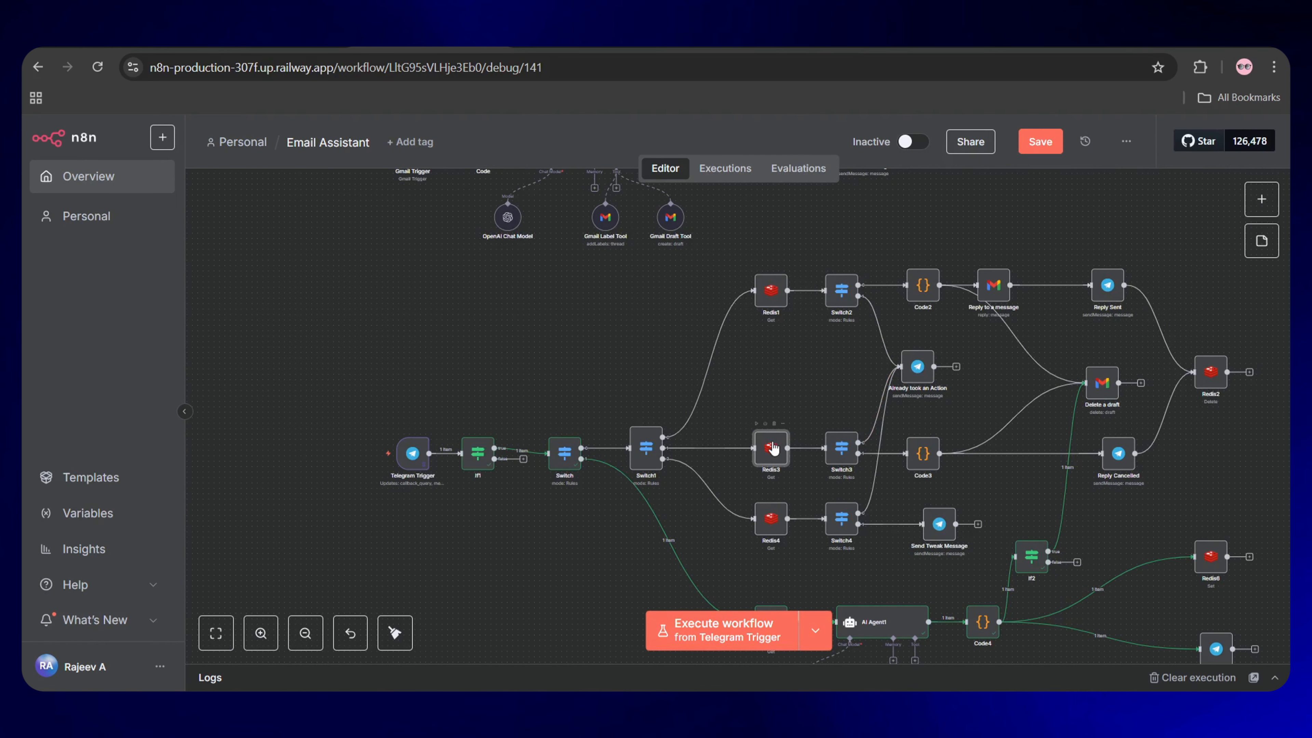
- Review the cancel branch from Redis3 and Switch3 through Code3 to Delete a draft, Reply Cancelled and Redis2
scroll(774, 448, down, 4)
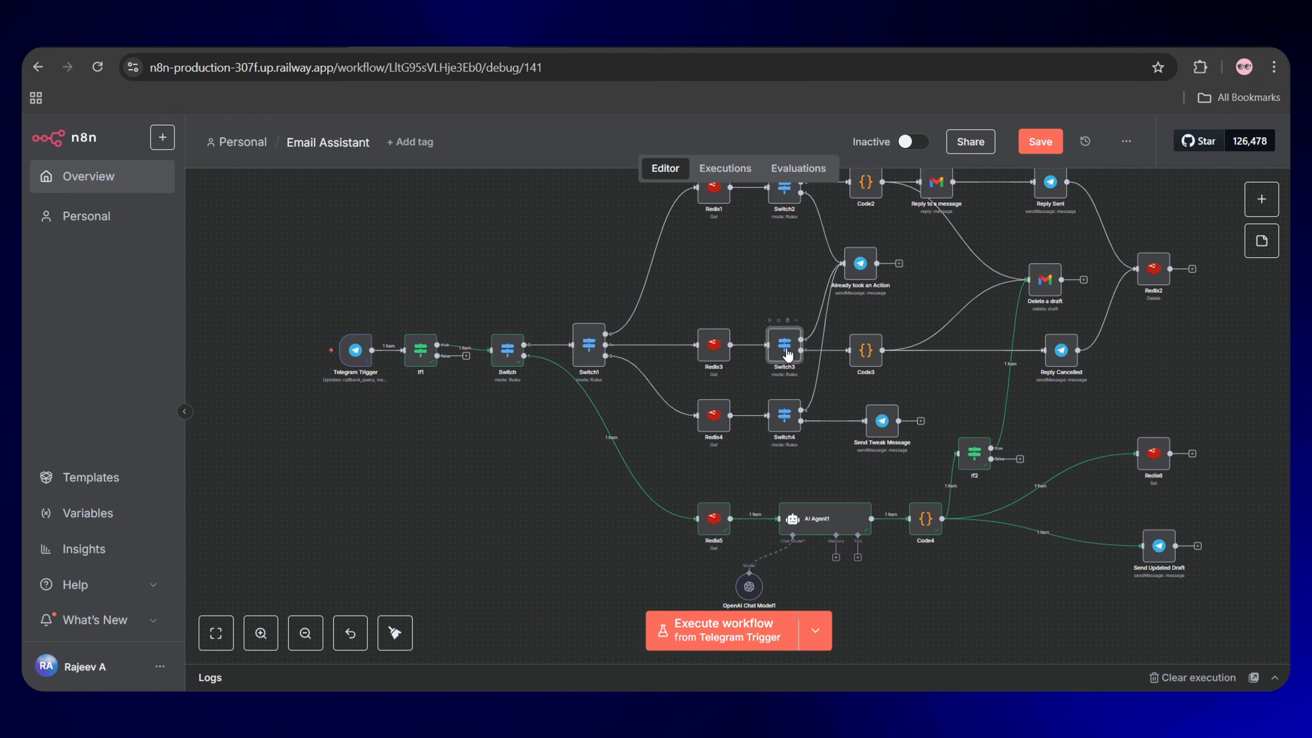
click(866, 266)
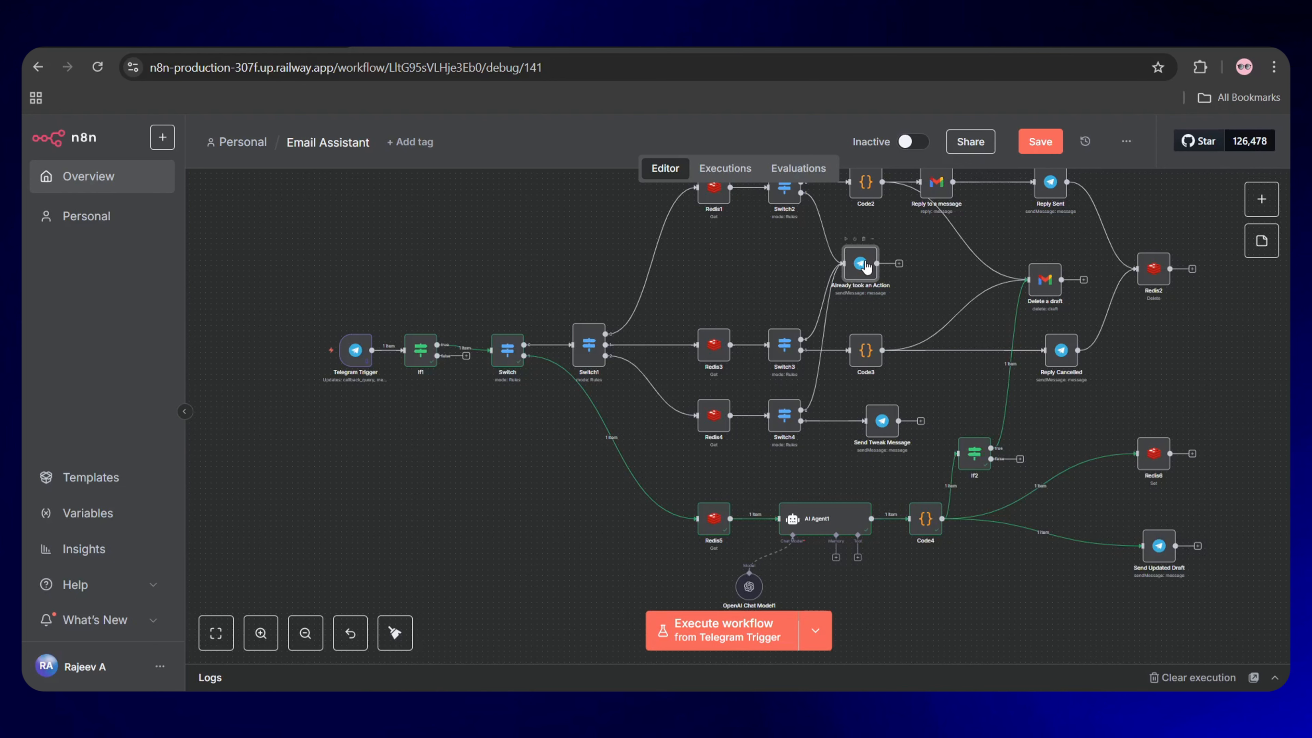
click(865, 351)
click(1049, 282)
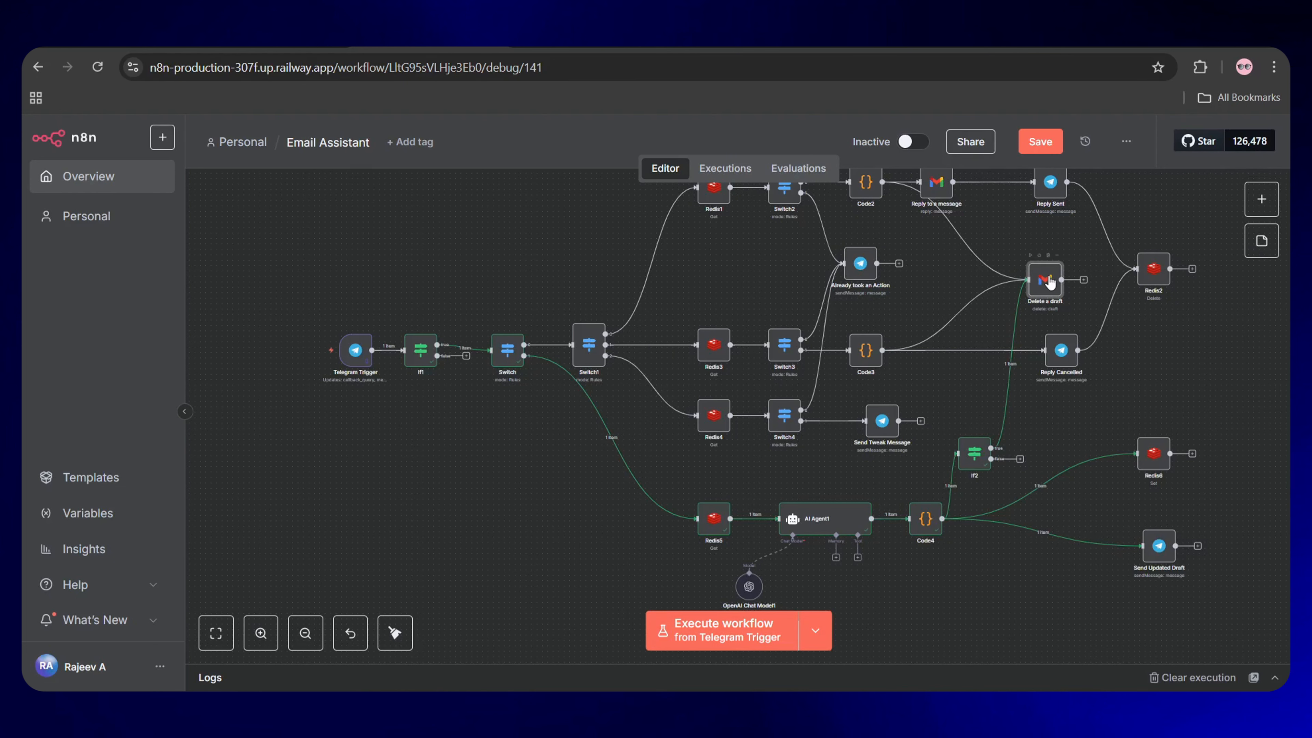
click(866, 352)
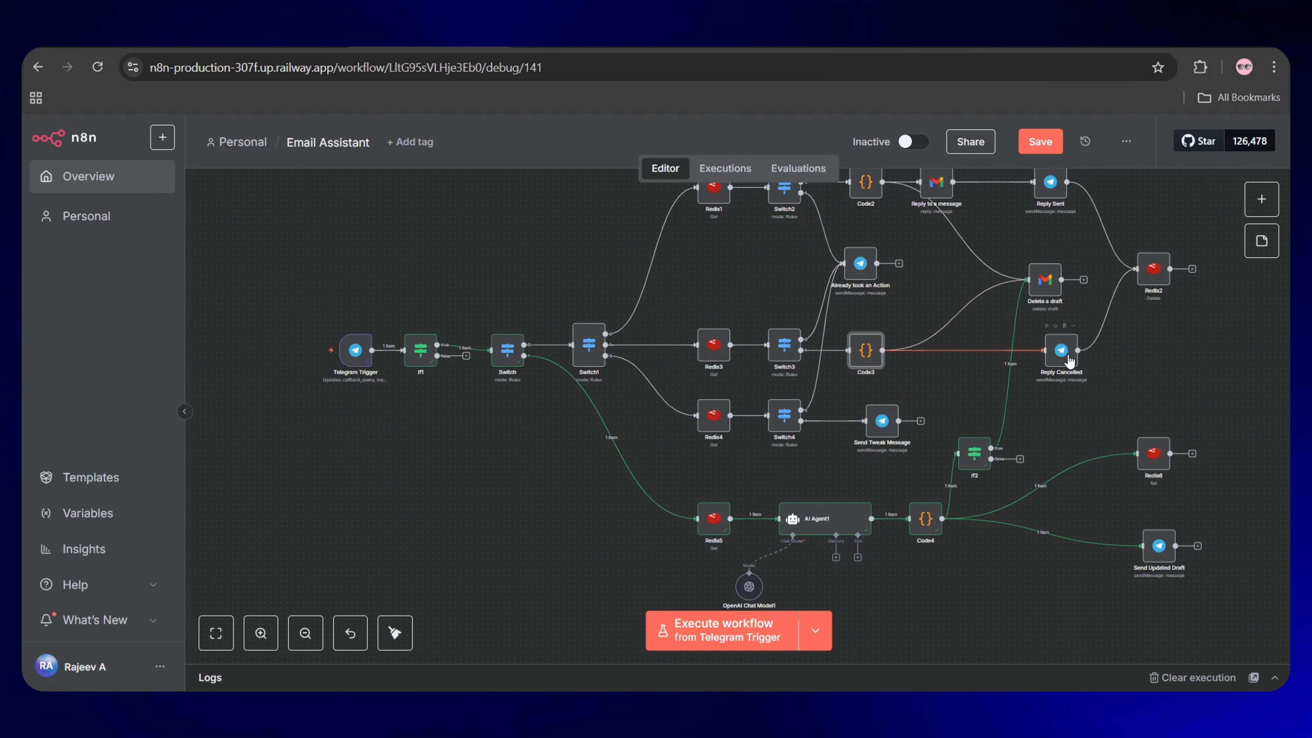
click(1158, 271)
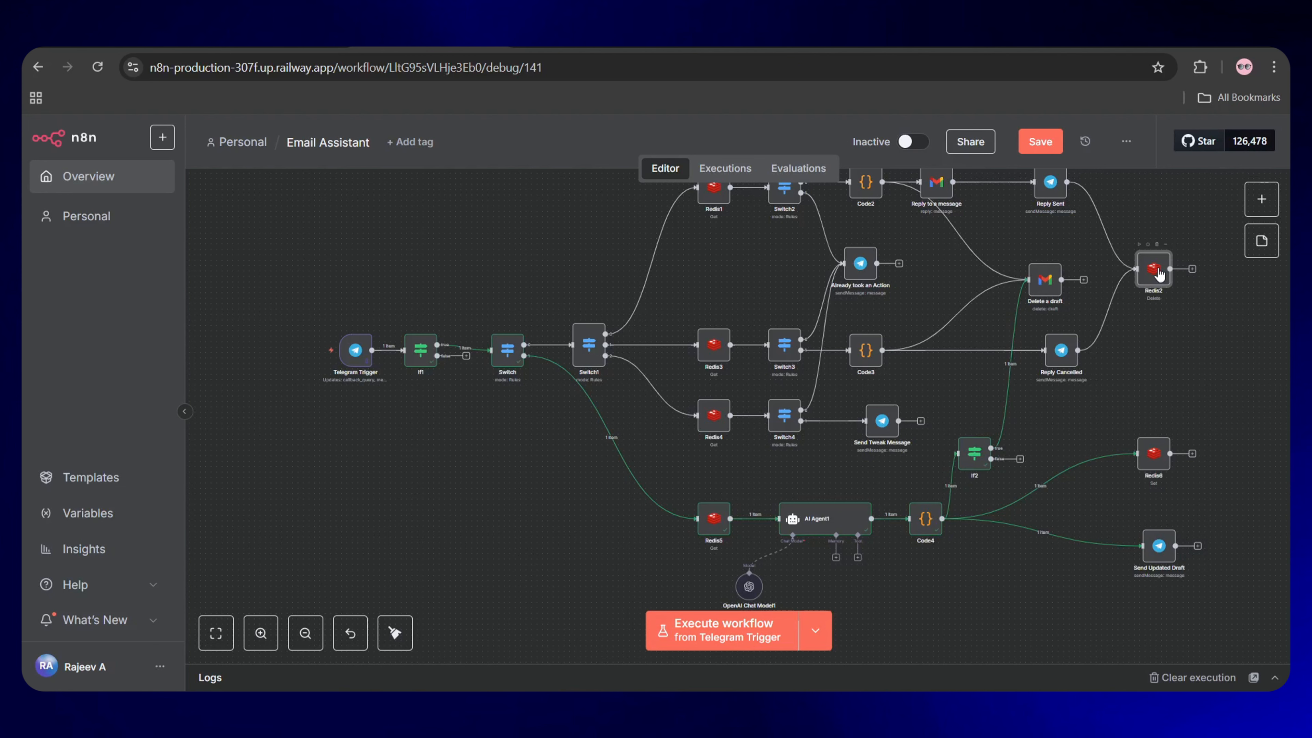
- Review the tweak request branch from Redis4 through Switch4 to Already took an Action and Send Tweak Message
drag(854, 396, 911, 448)
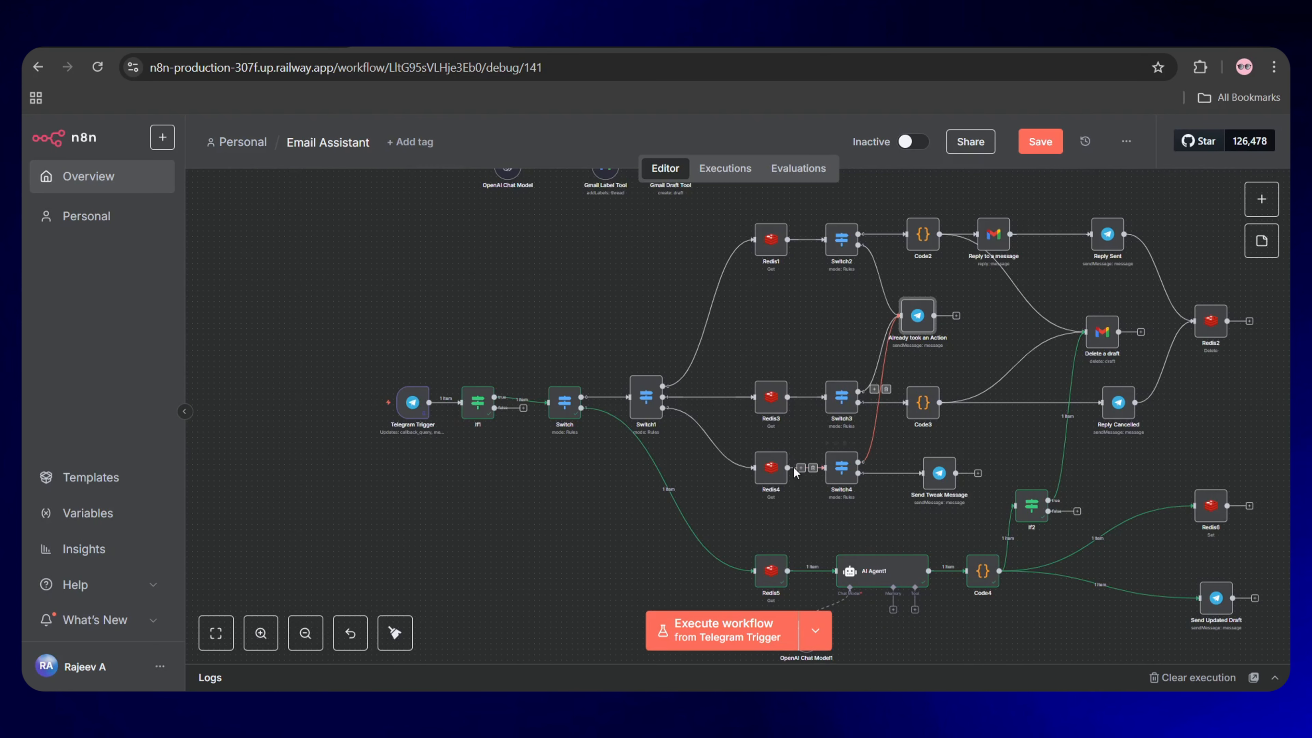
click(775, 479)
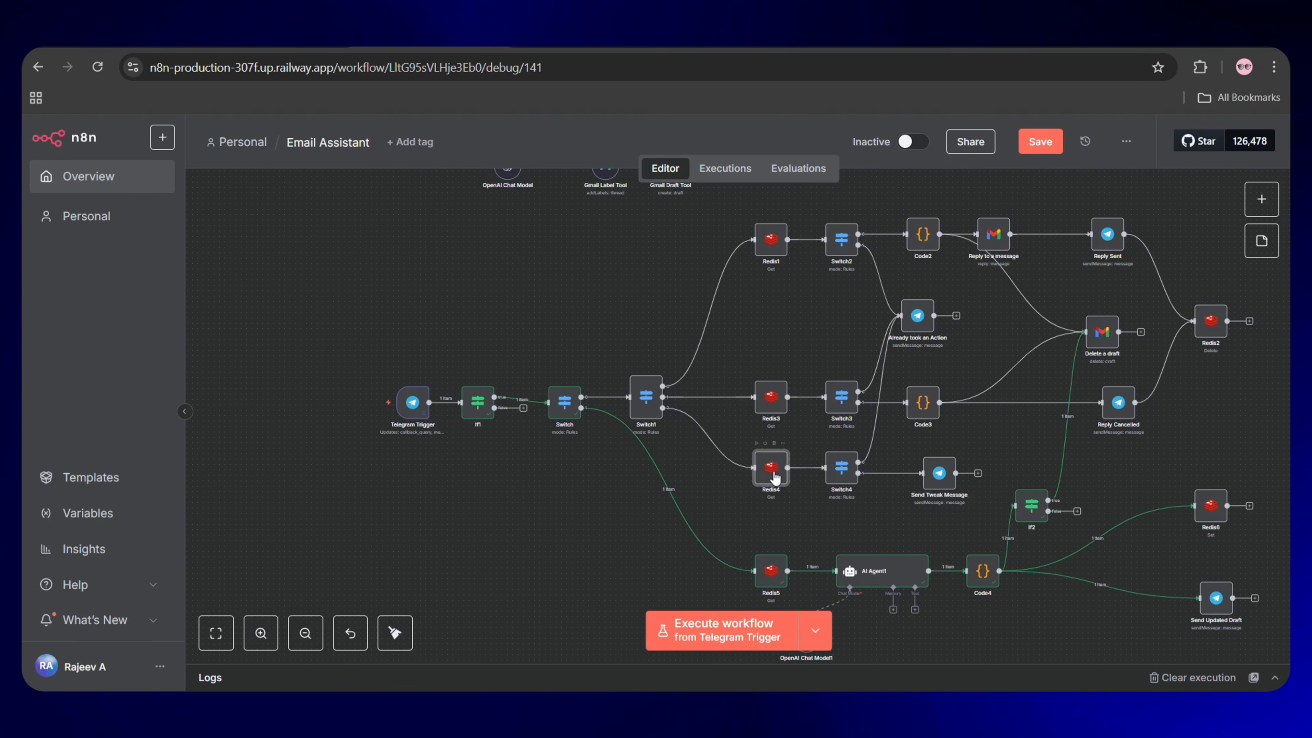
click(843, 466)
click(939, 481)
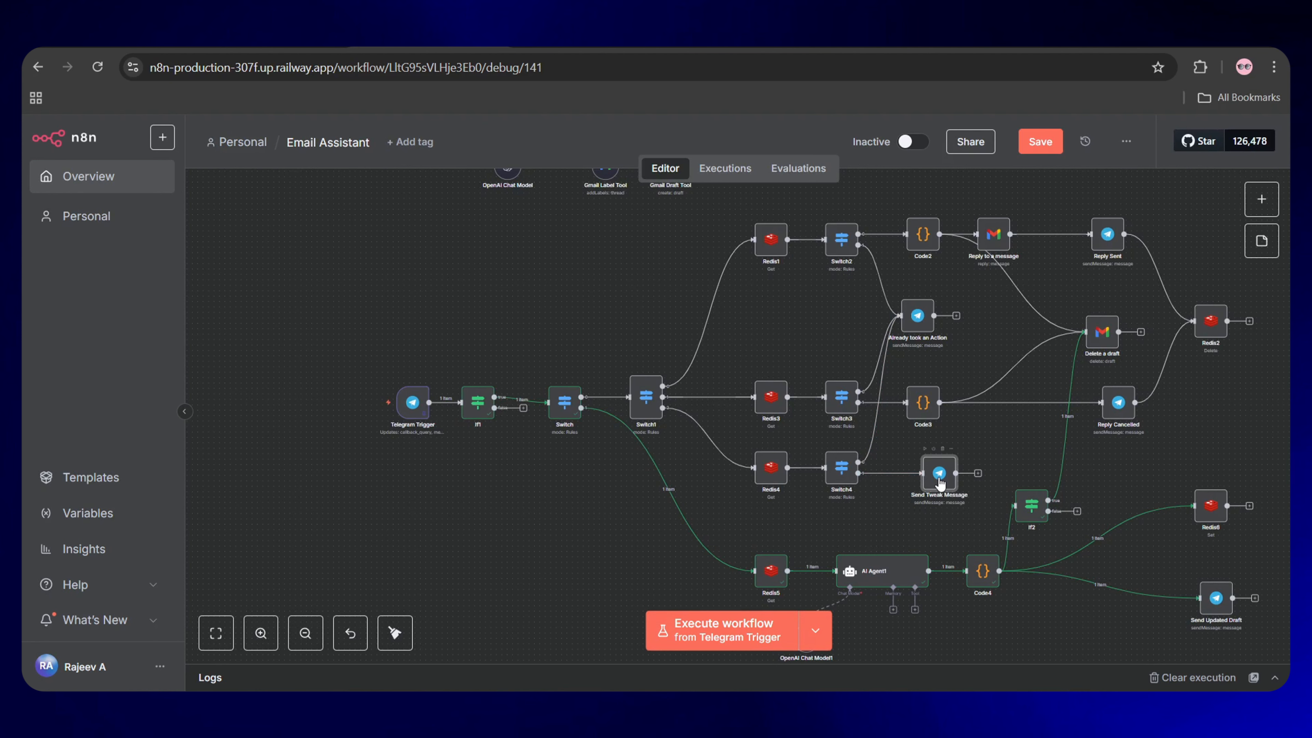
scroll(939, 478, down, 2)
- Review the draft revision branch from Switch through Redis5, AI Agent1 and Code4 to Send Updated Draft, Redis6, If2 and Delete a draft
click(564, 354)
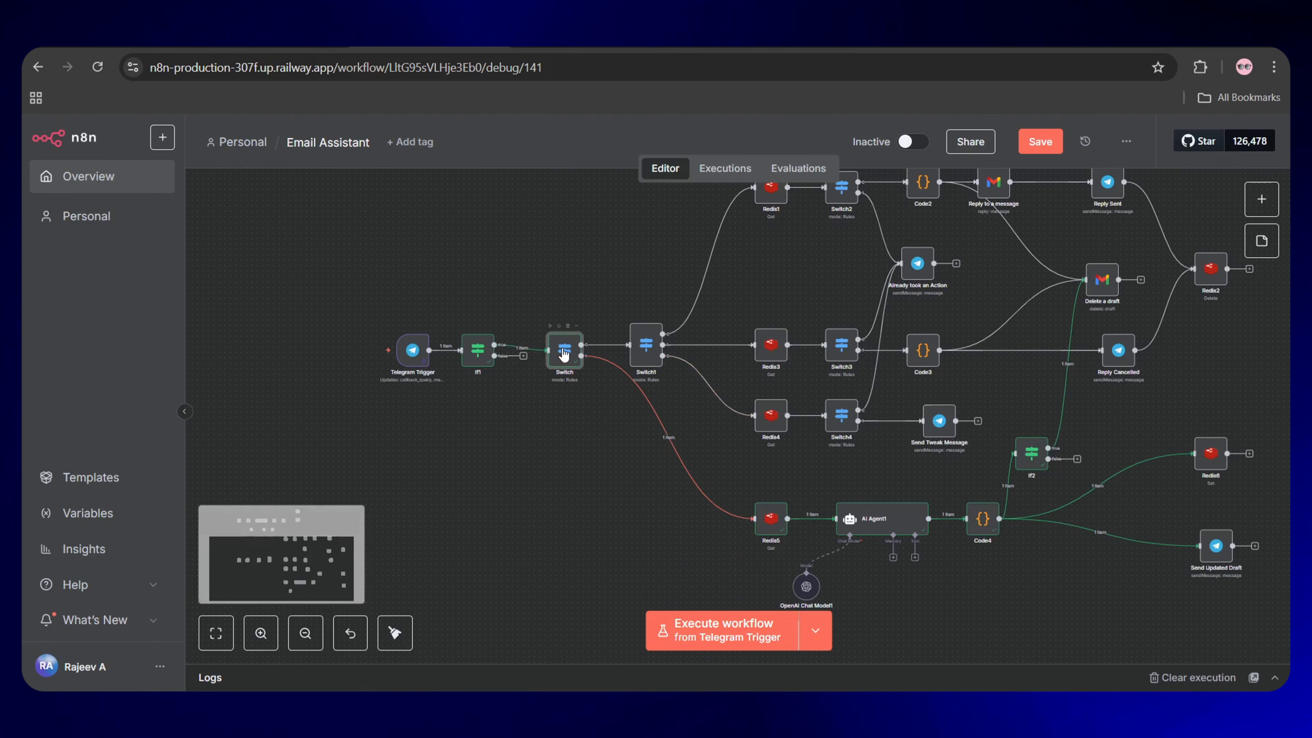
click(775, 525)
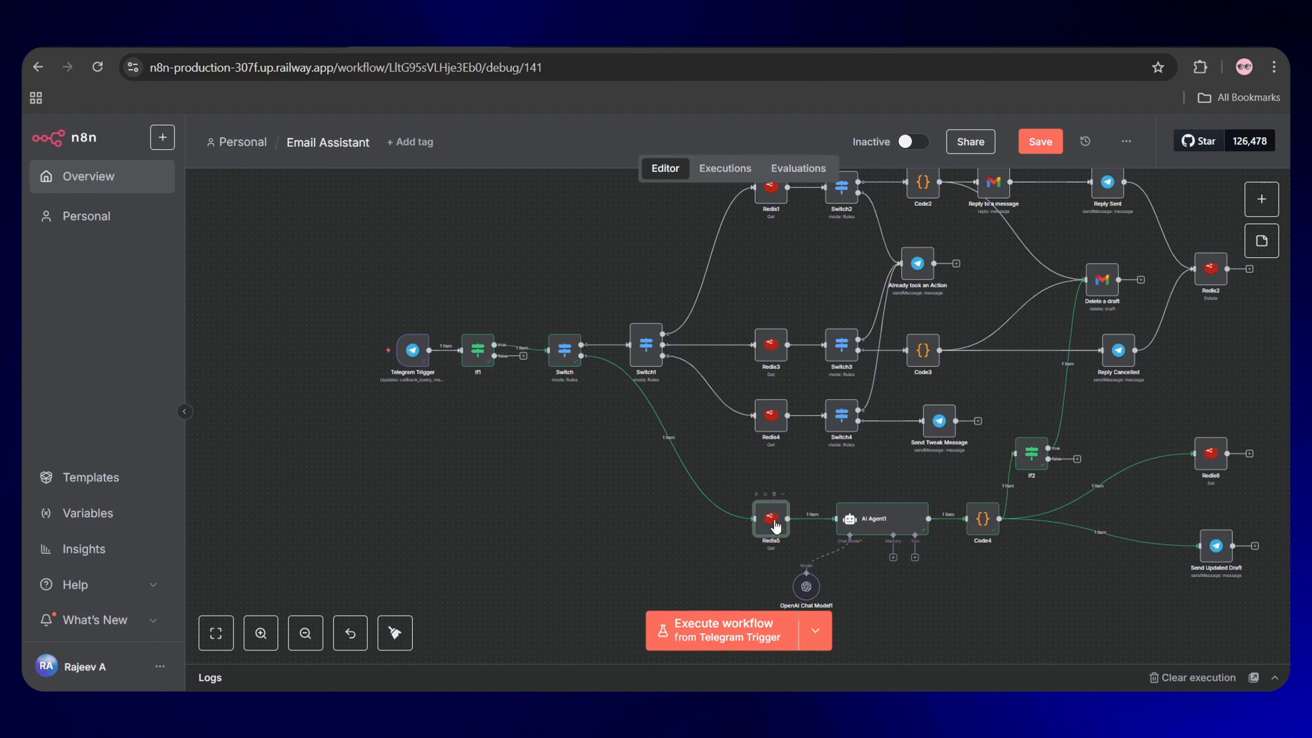
click(886, 533)
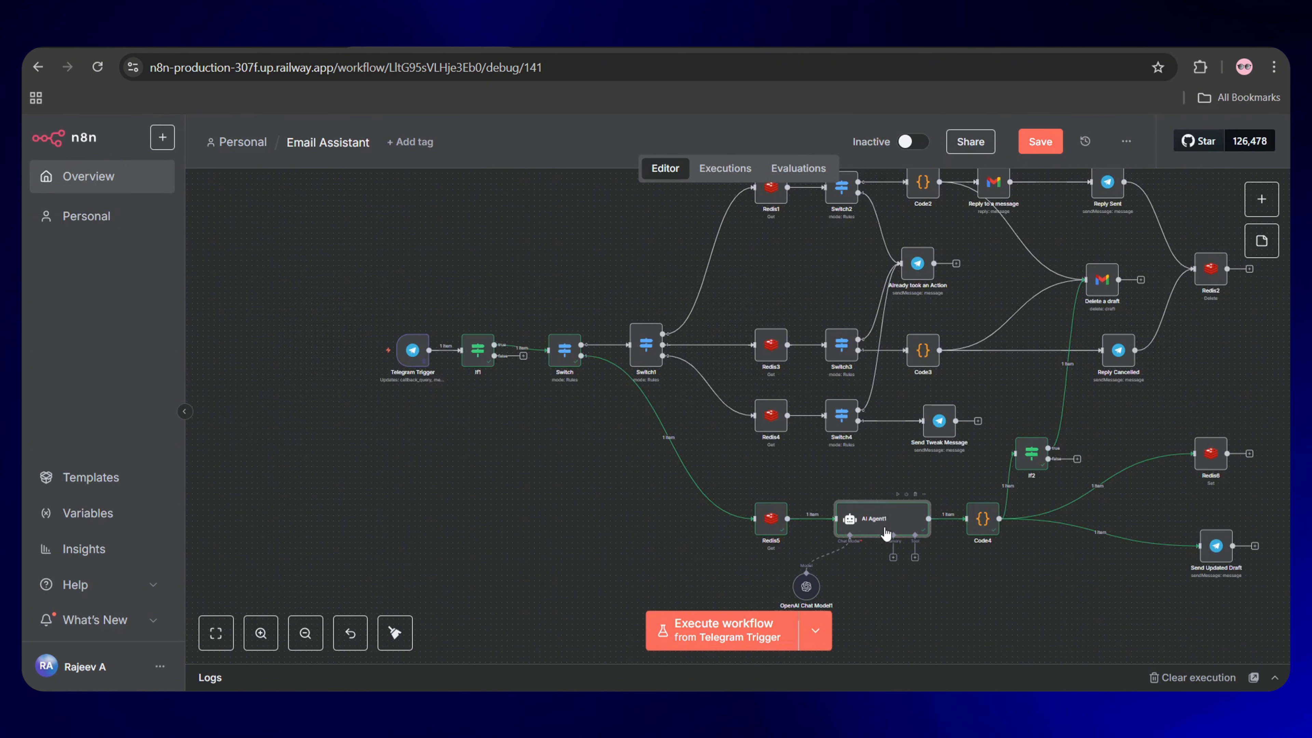
scroll(945, 540, right, 2)
click(946, 533)
click(1153, 552)
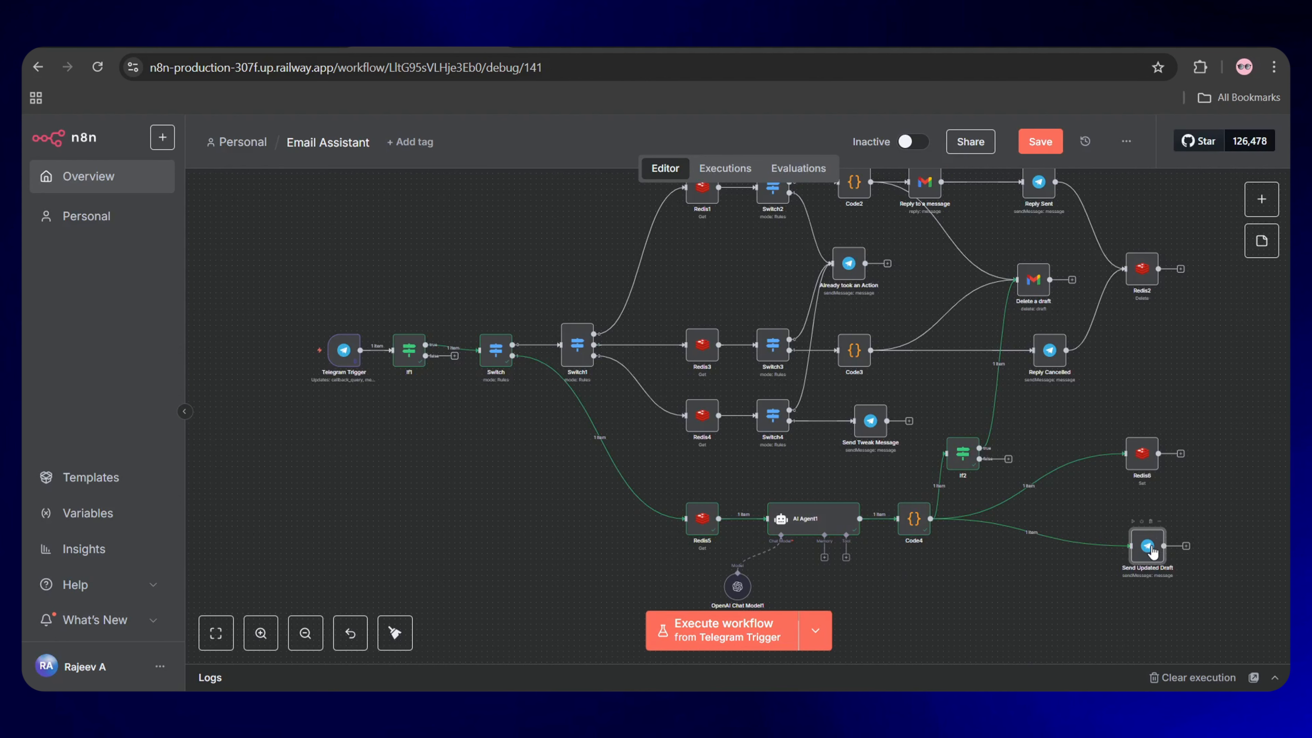
click(1135, 462)
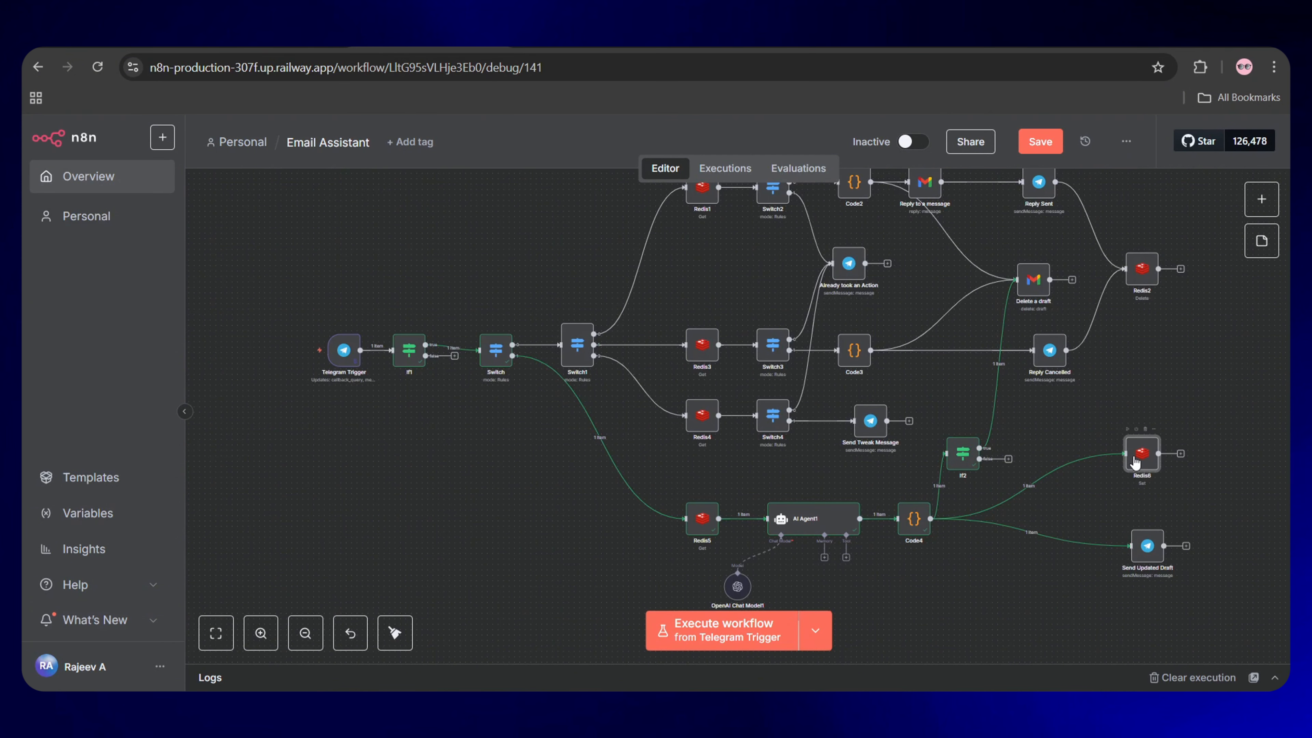
click(970, 461)
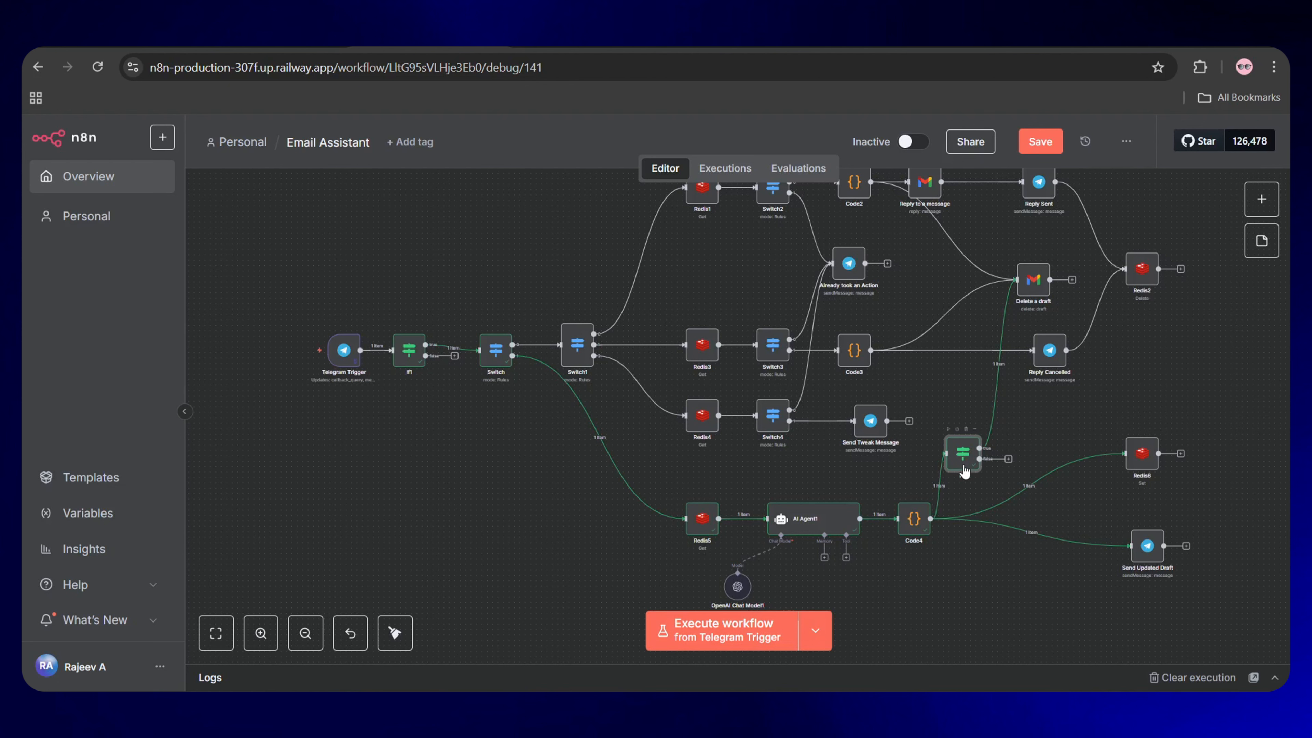
click(1034, 291)
scroll(958, 432, down, 3)
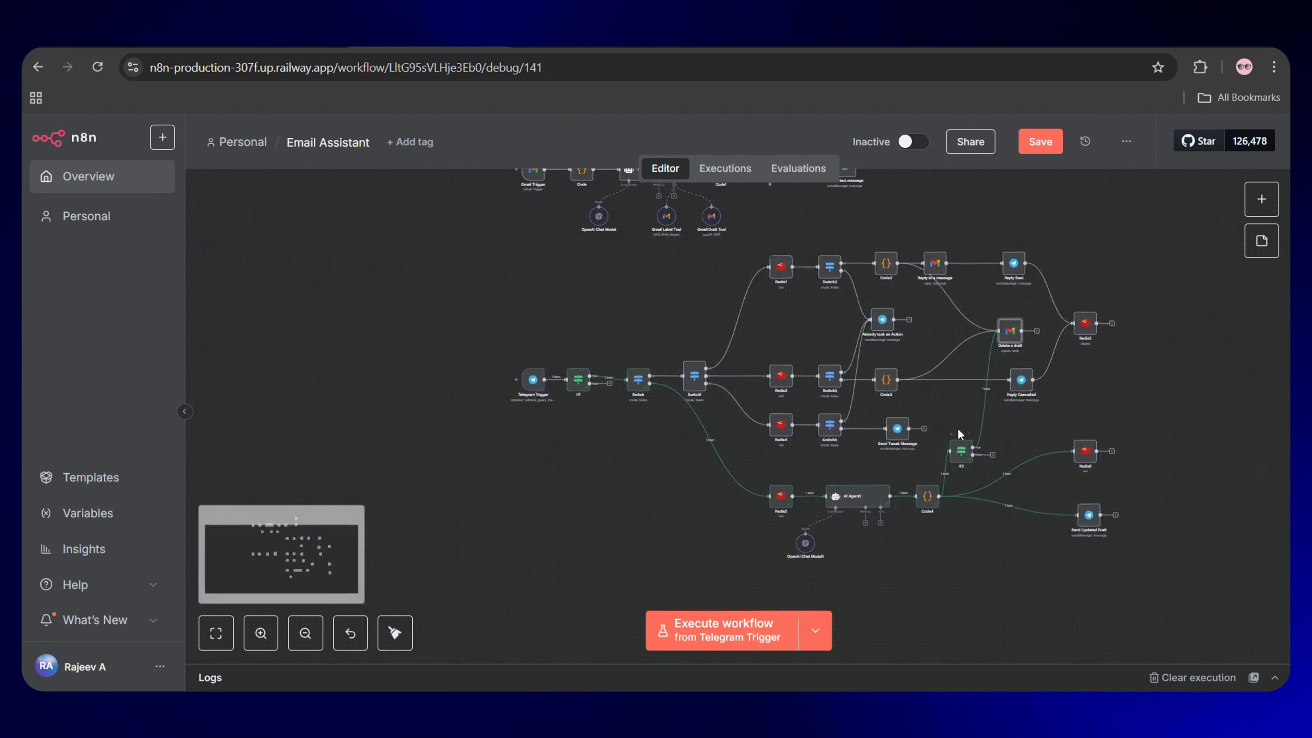
scroll(958, 432, up, 2)
scroll(959, 436, down, 1)
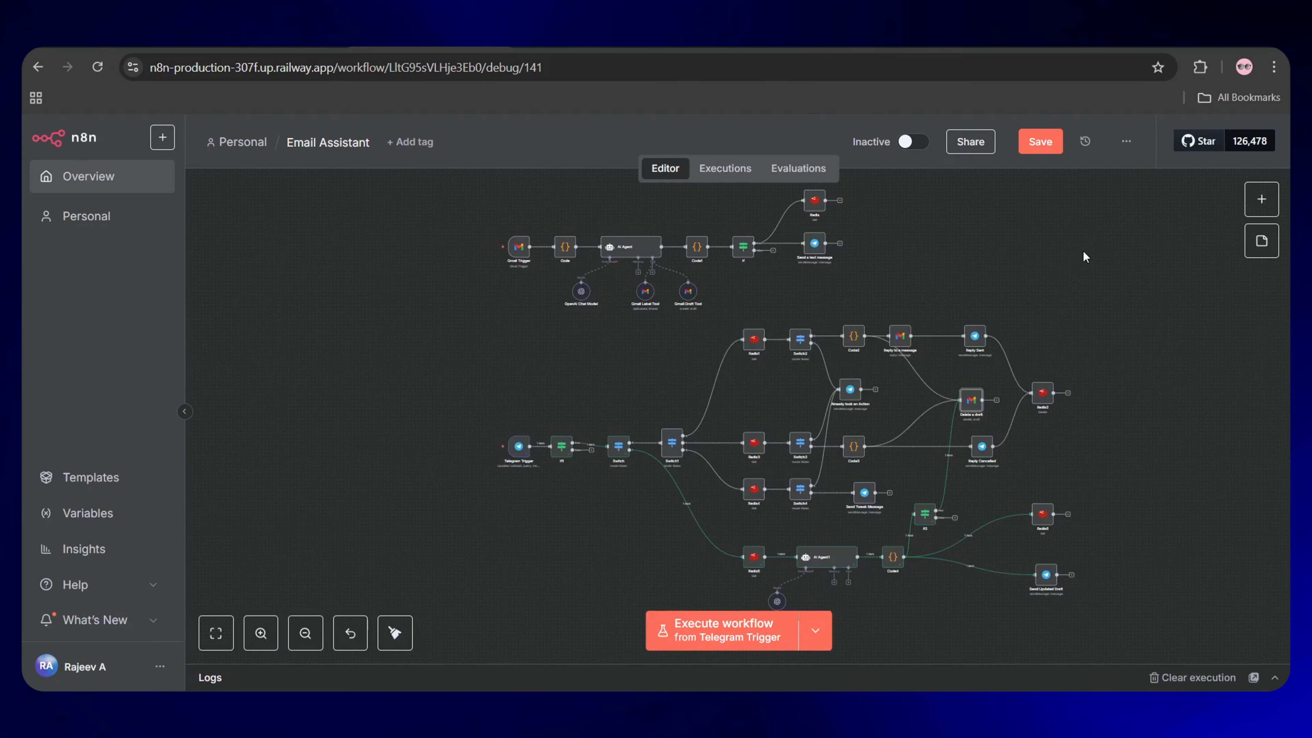
- Activate the workflow and load failed execution 162 into the editor for debugging, unpinning the Telegram Trigger data
click(916, 141)
click(806, 453)
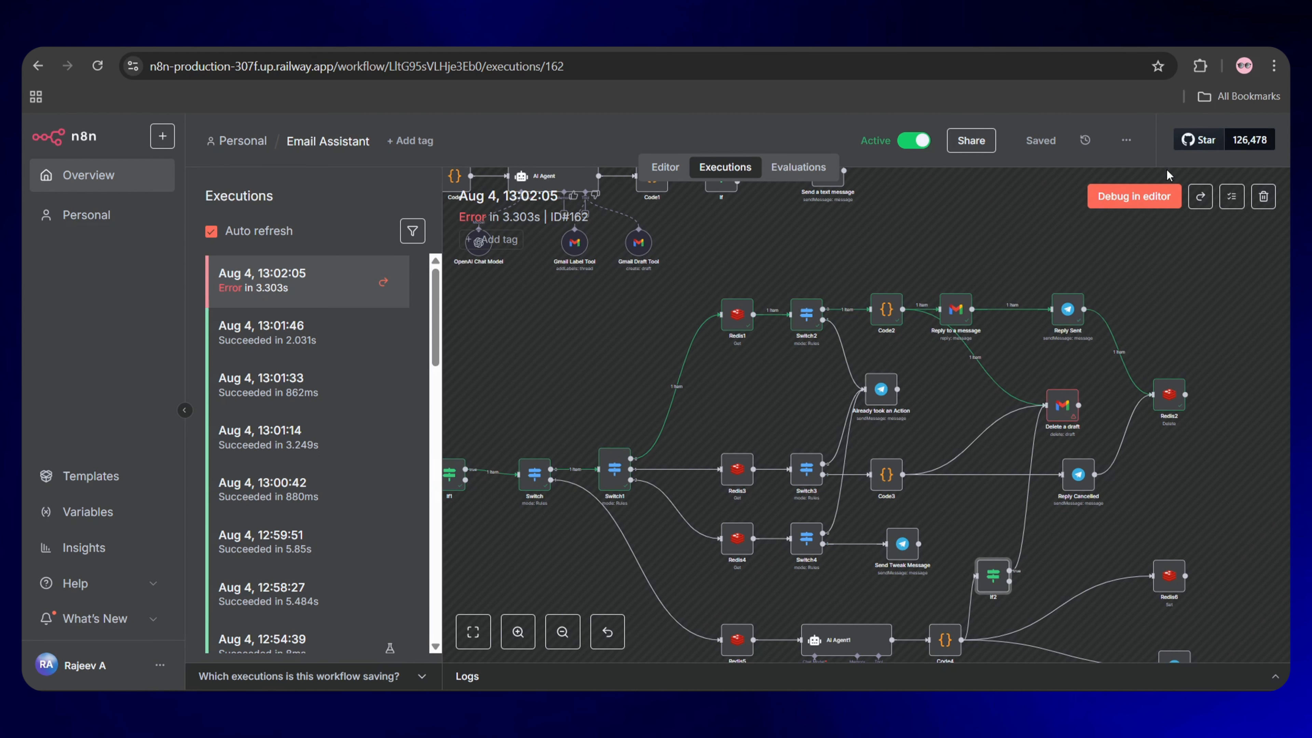
click(1131, 199)
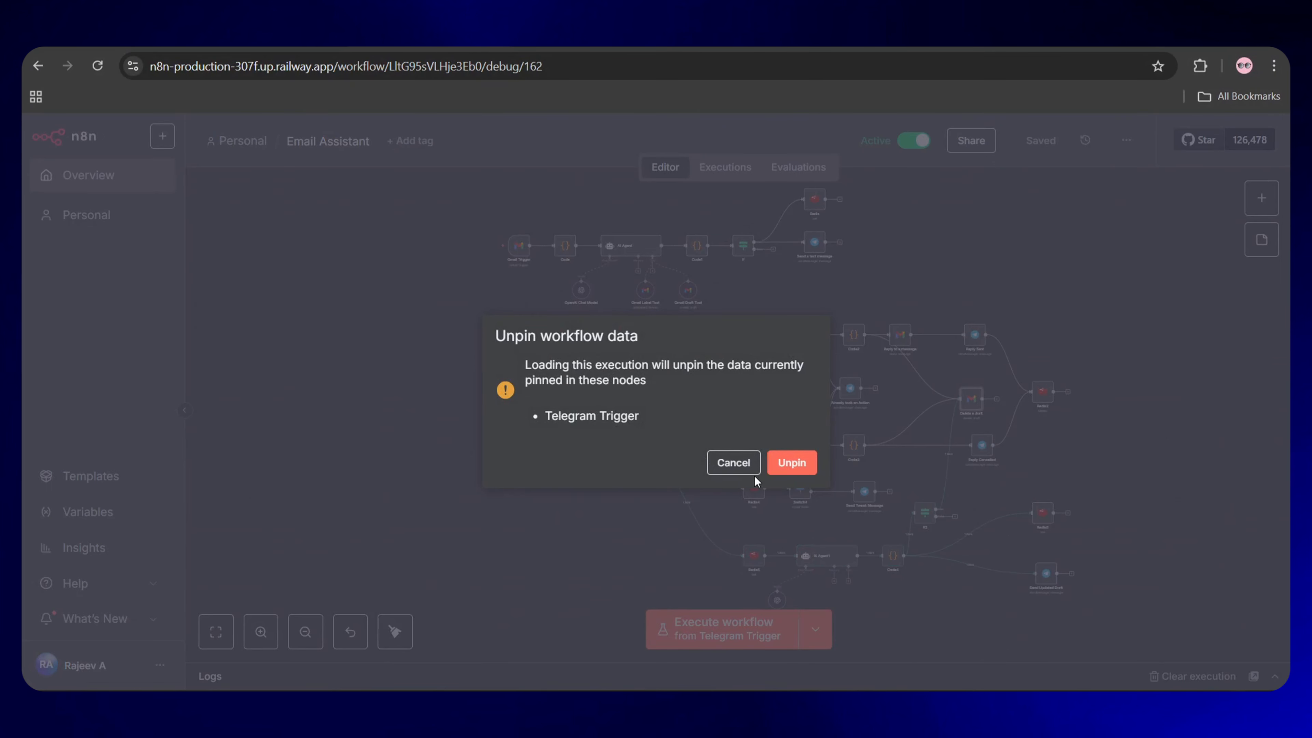
click(791, 463)
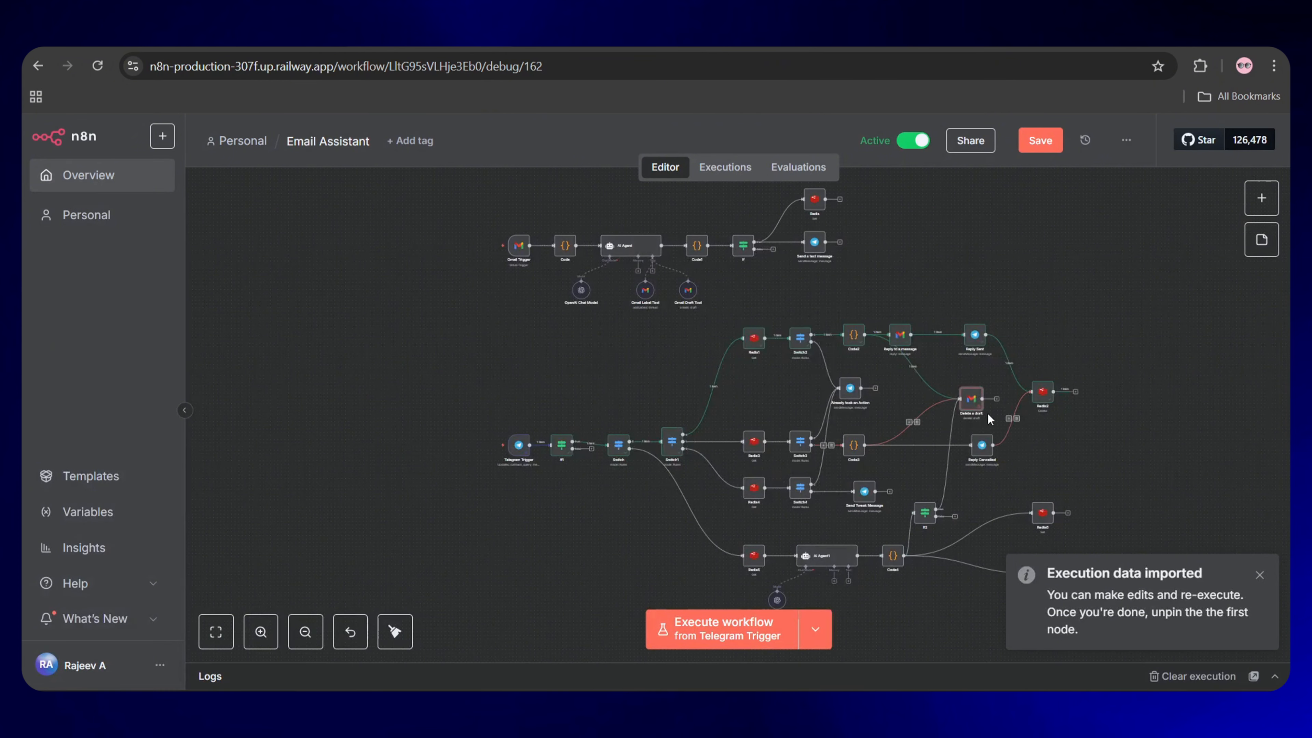
click(1259, 575)
- Remove the connections that run from Code3 and Code2 directly to the Delete a draft node
scroll(896, 471, up, 3)
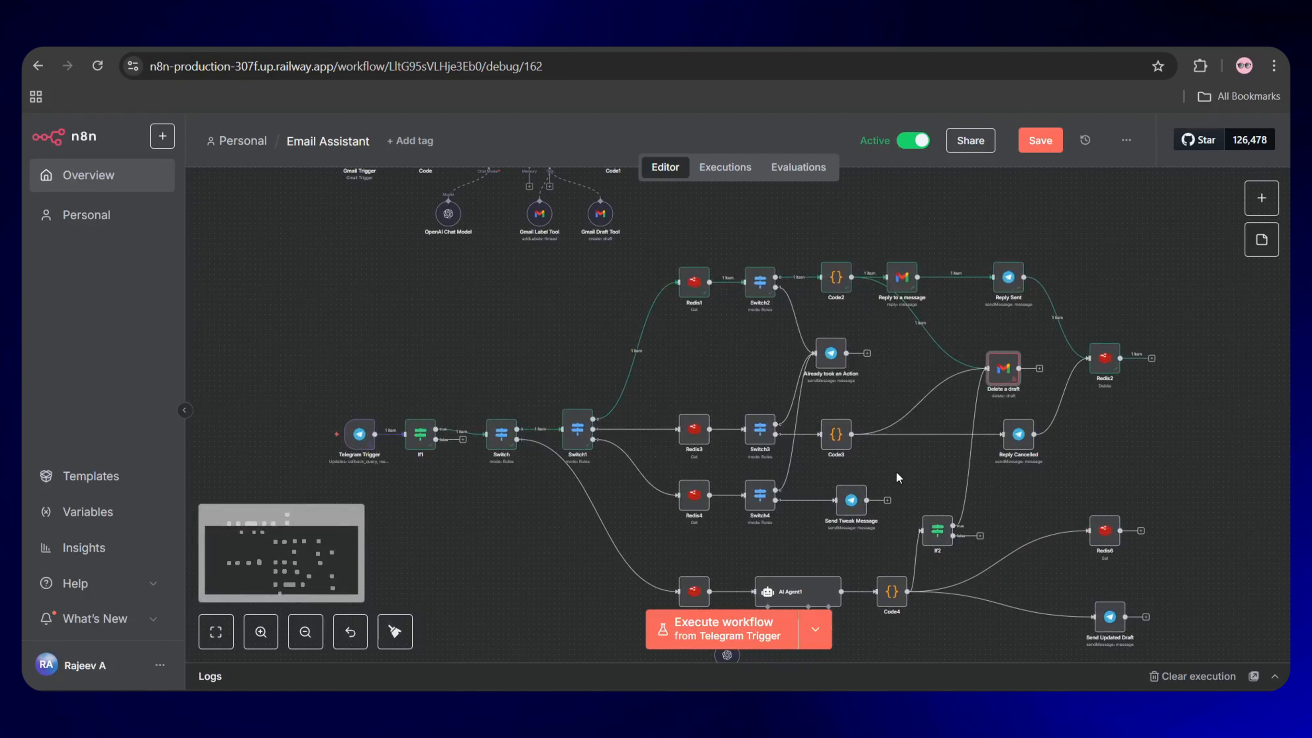
scroll(895, 471, down, 2)
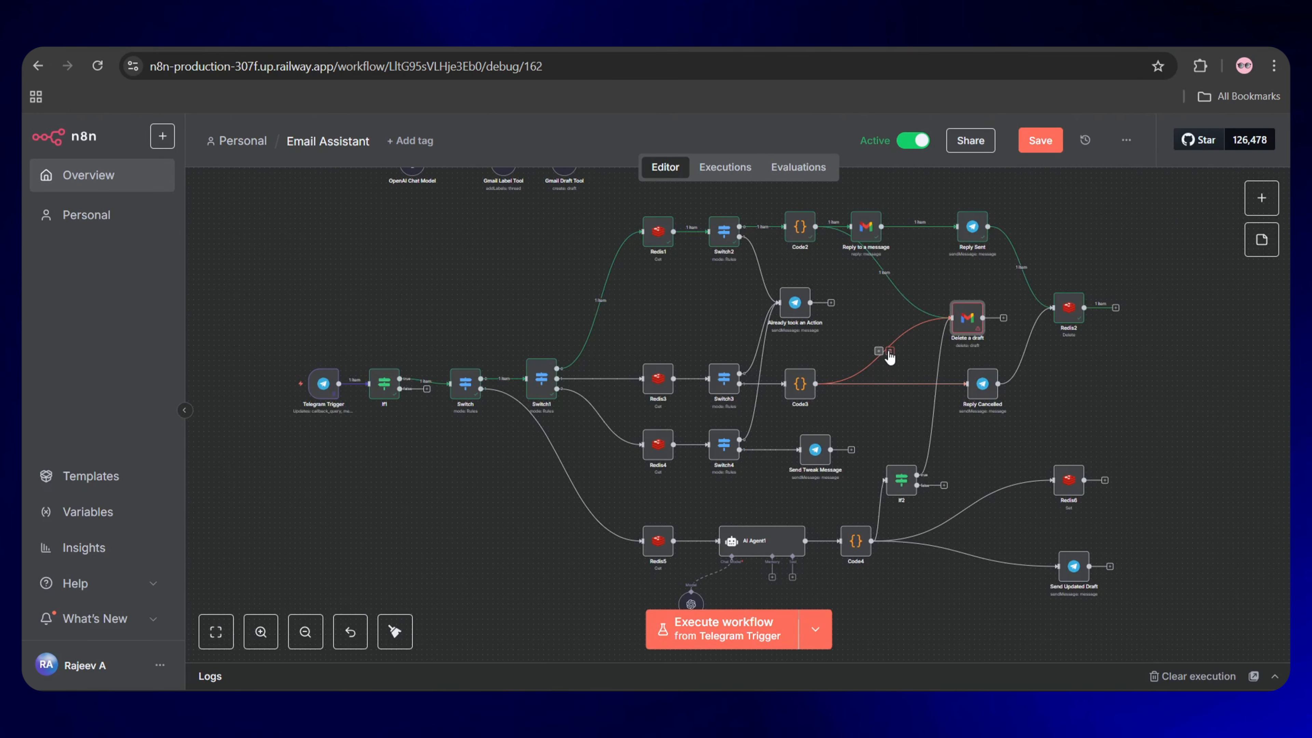
click(890, 351)
click(890, 273)
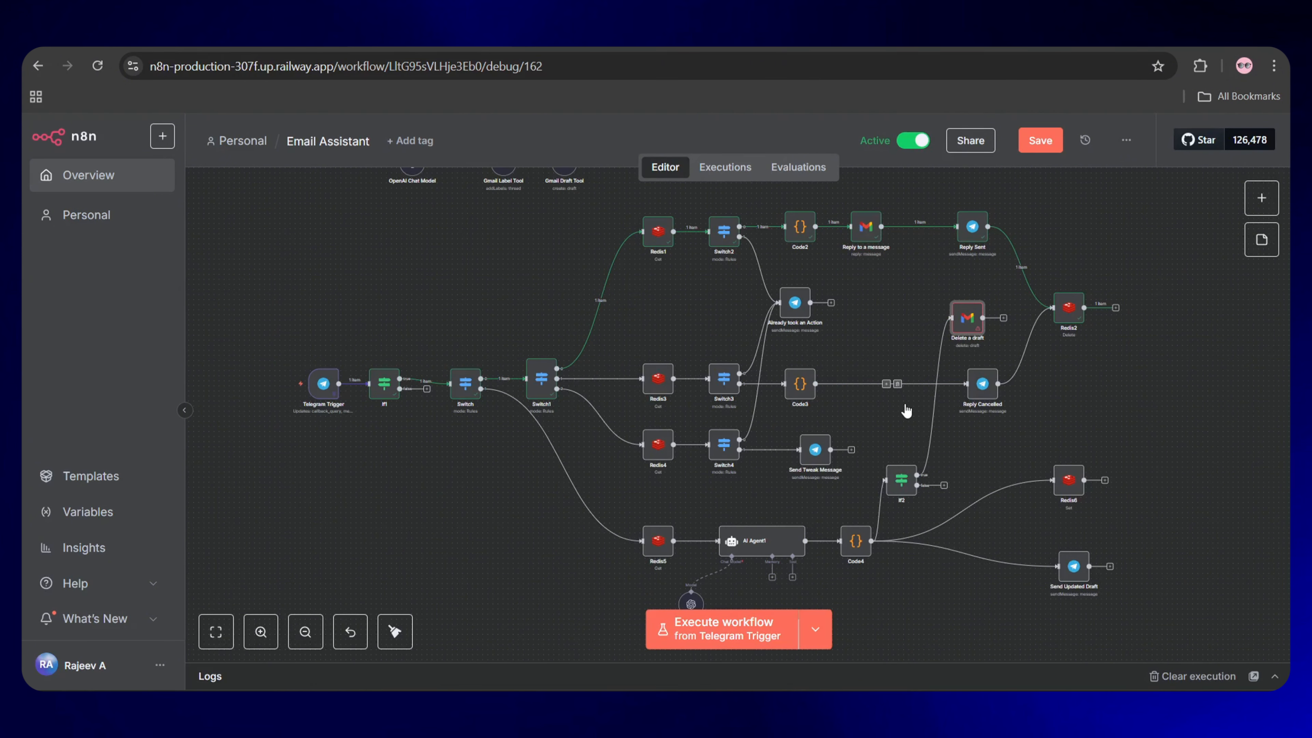
- Place If2 in front of Delete a draft, connect Code3 and Code2 to its input, and save the workflow
drag(901, 481, 891, 323)
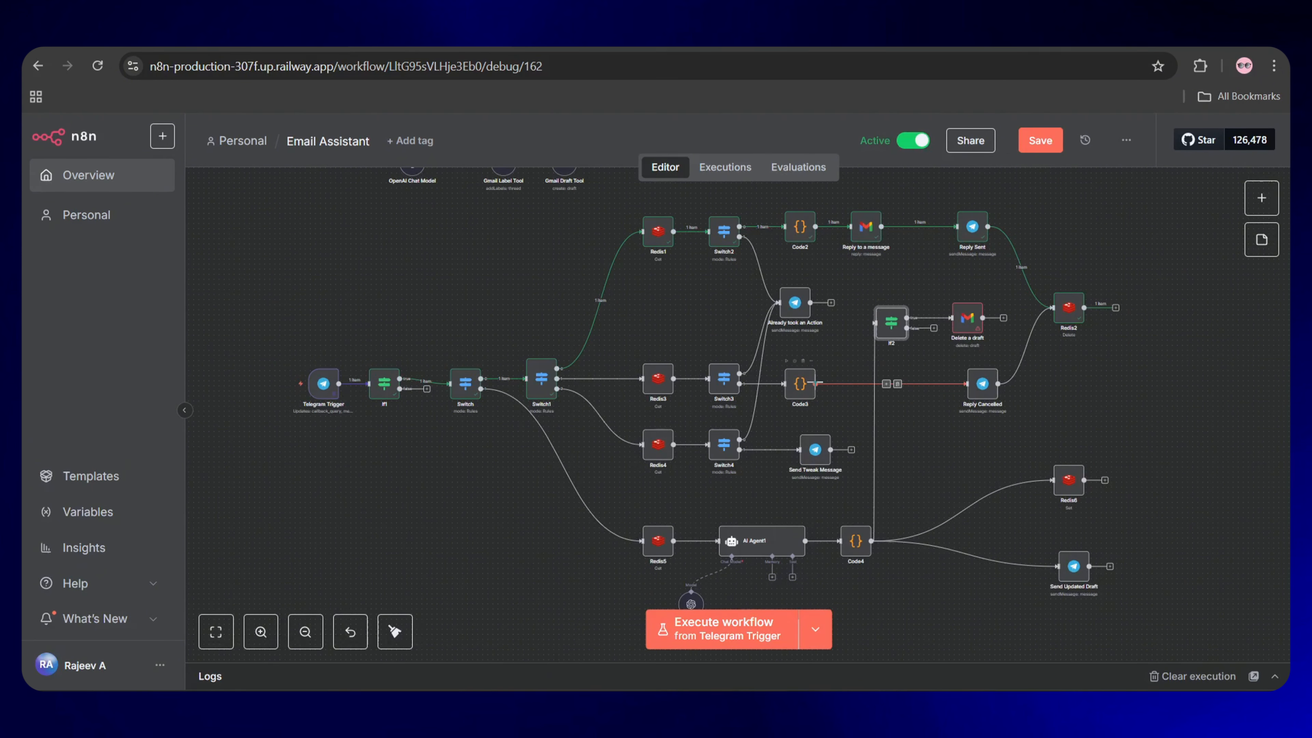
drag(815, 383, 875, 323)
drag(816, 227, 874, 324)
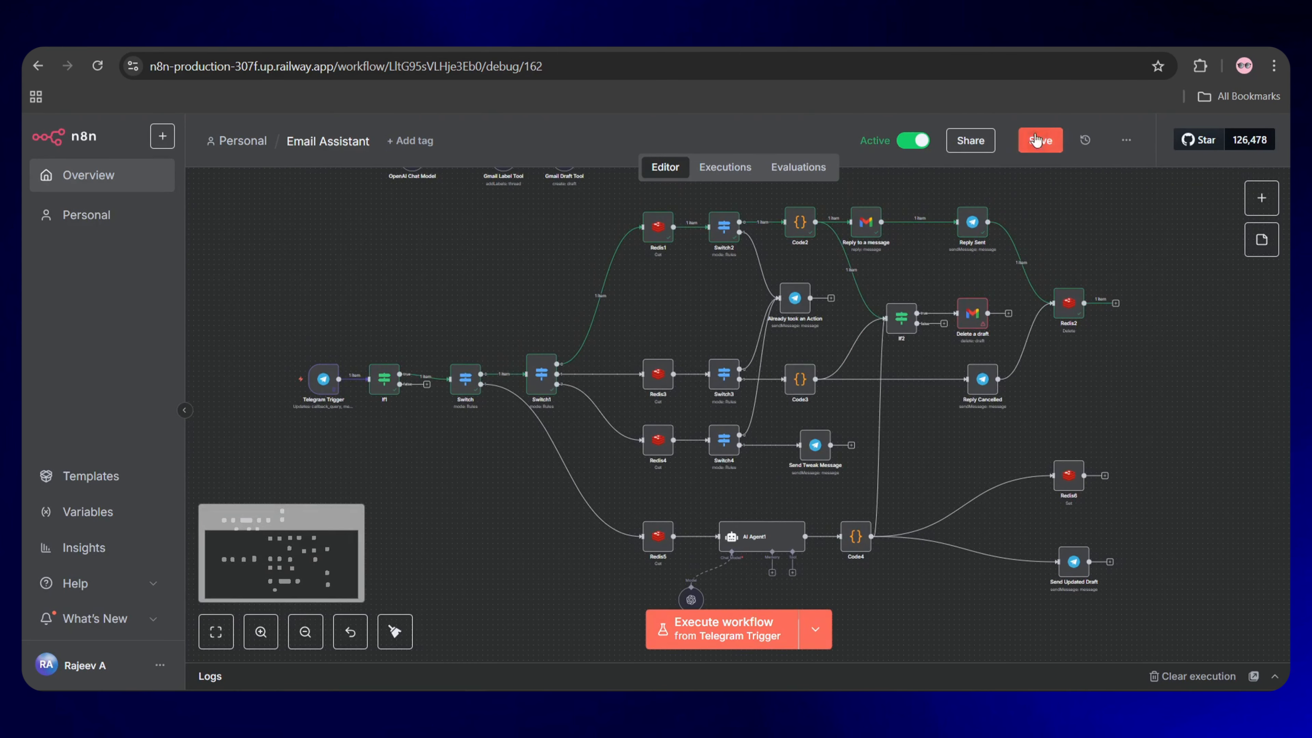
click(1037, 139)
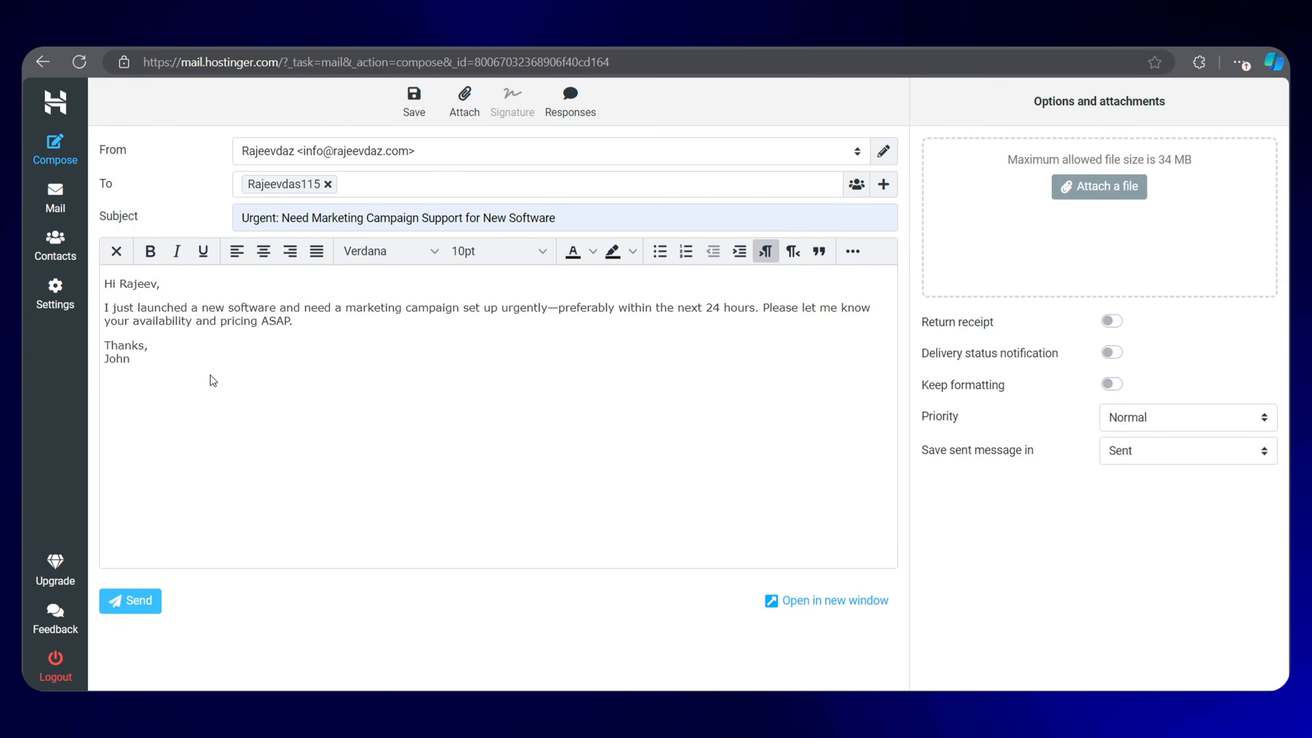
- Send the test email "Urgent: Need Marketing Campaign Support for New Software" from Hostinger webmail and open the latest Email Assistant execution in n8n
click(138, 602)
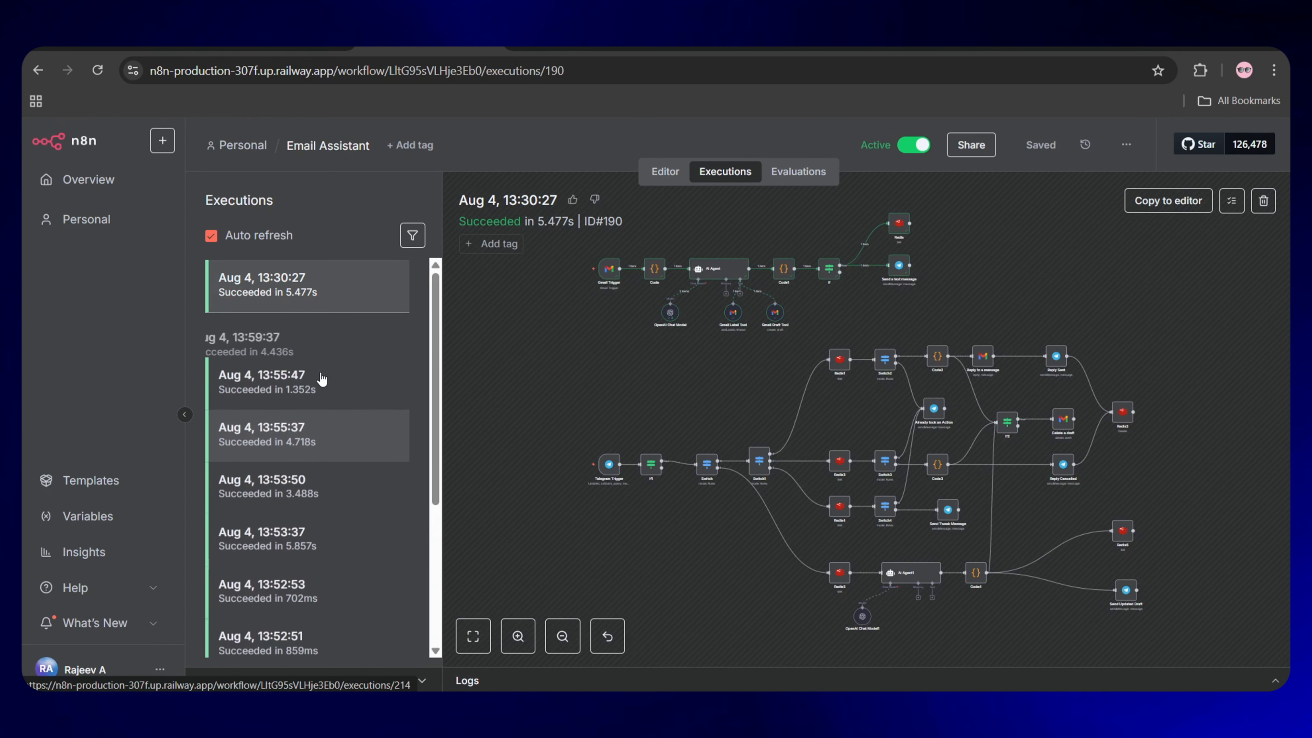
click(290, 292)
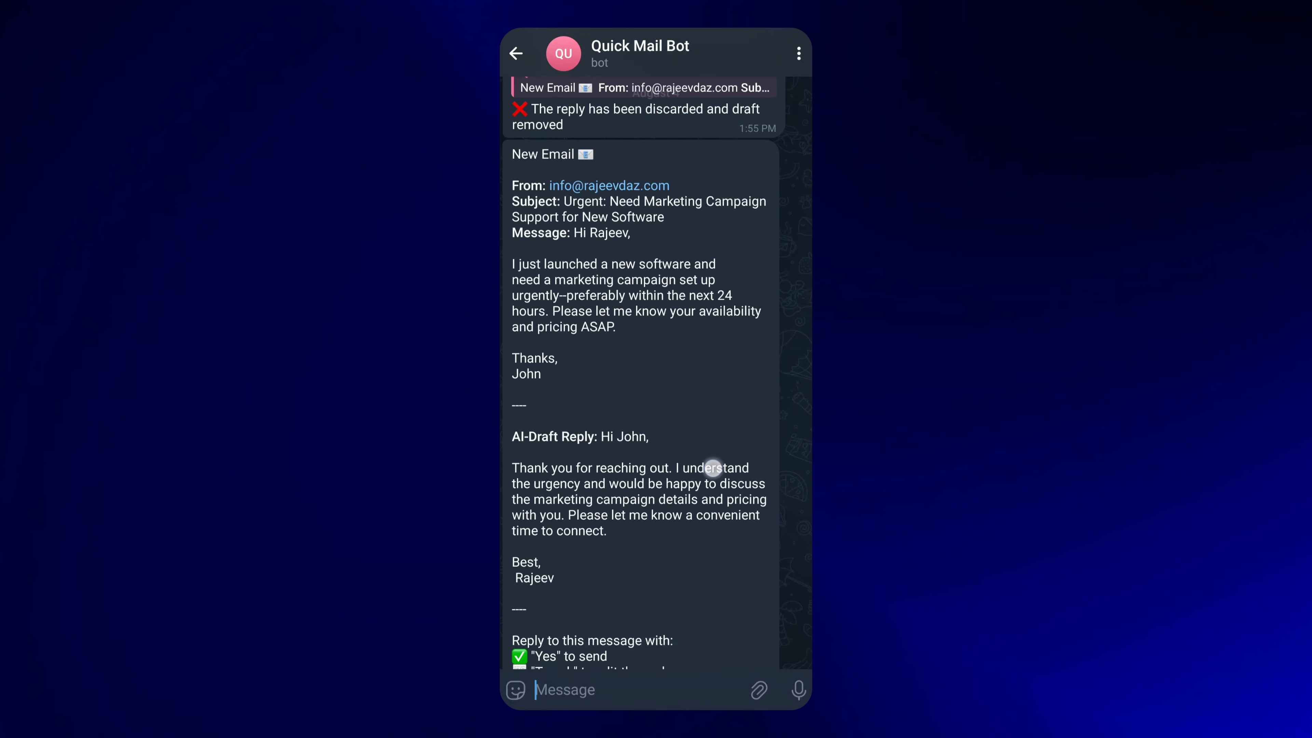
- Choose Tweak for the AI draft in Quick Mail Bot and reply with "Just ask convenient time by tomorrow"
drag(717, 381, 759, 365)
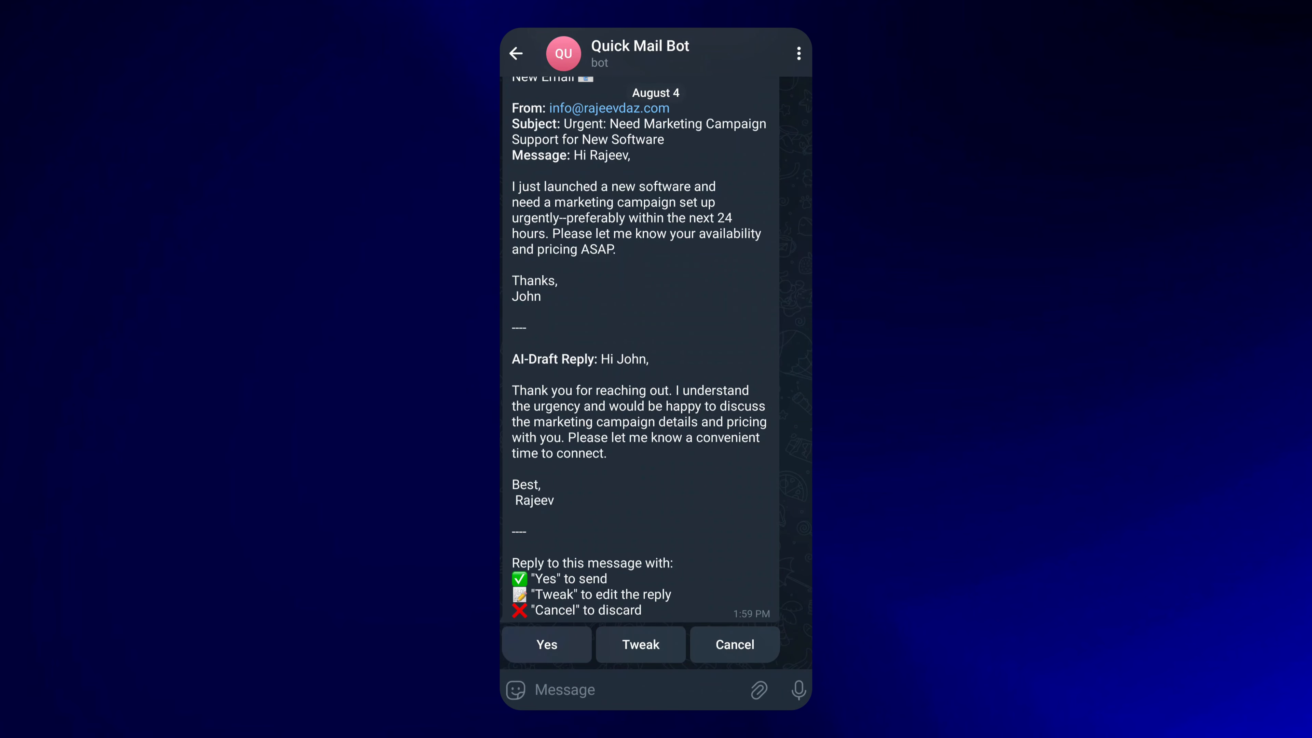
click(652, 642)
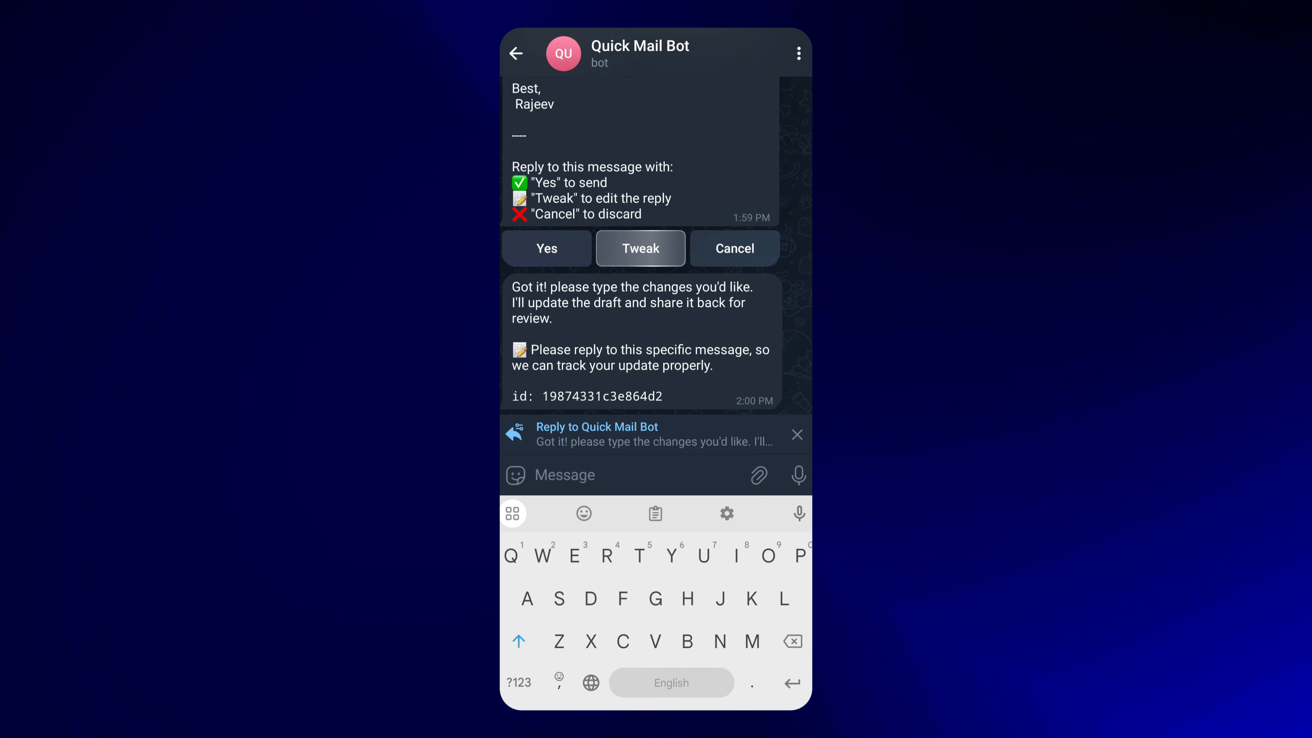
drag(551, 166, 550, 321)
text(Jus)
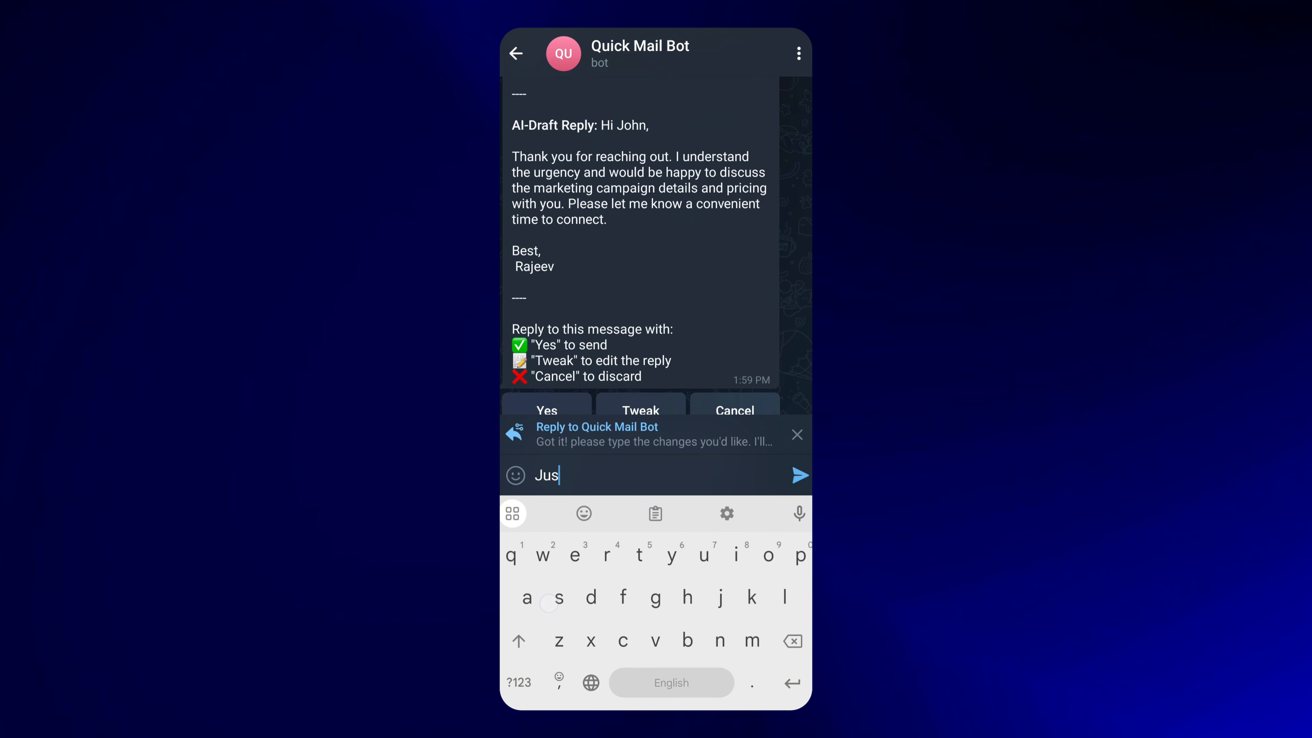
text(t ask)
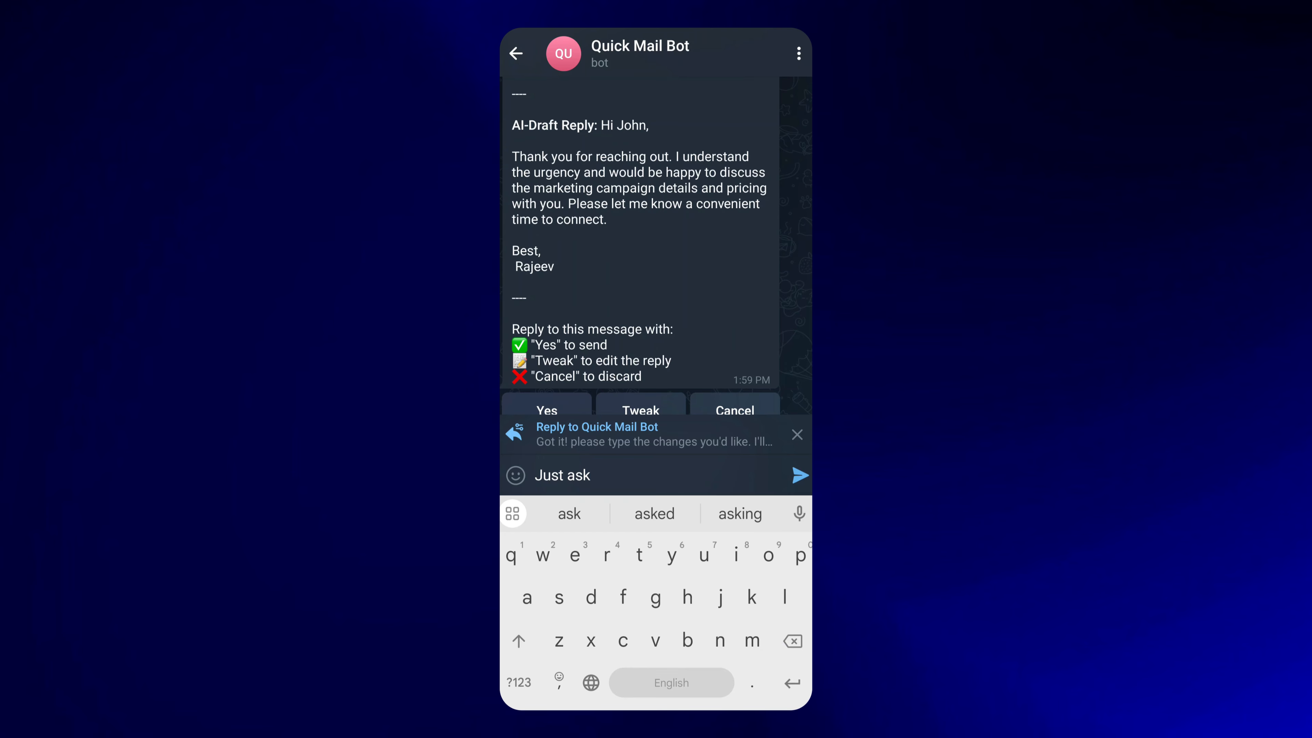
text( convenient time by tomorrow)
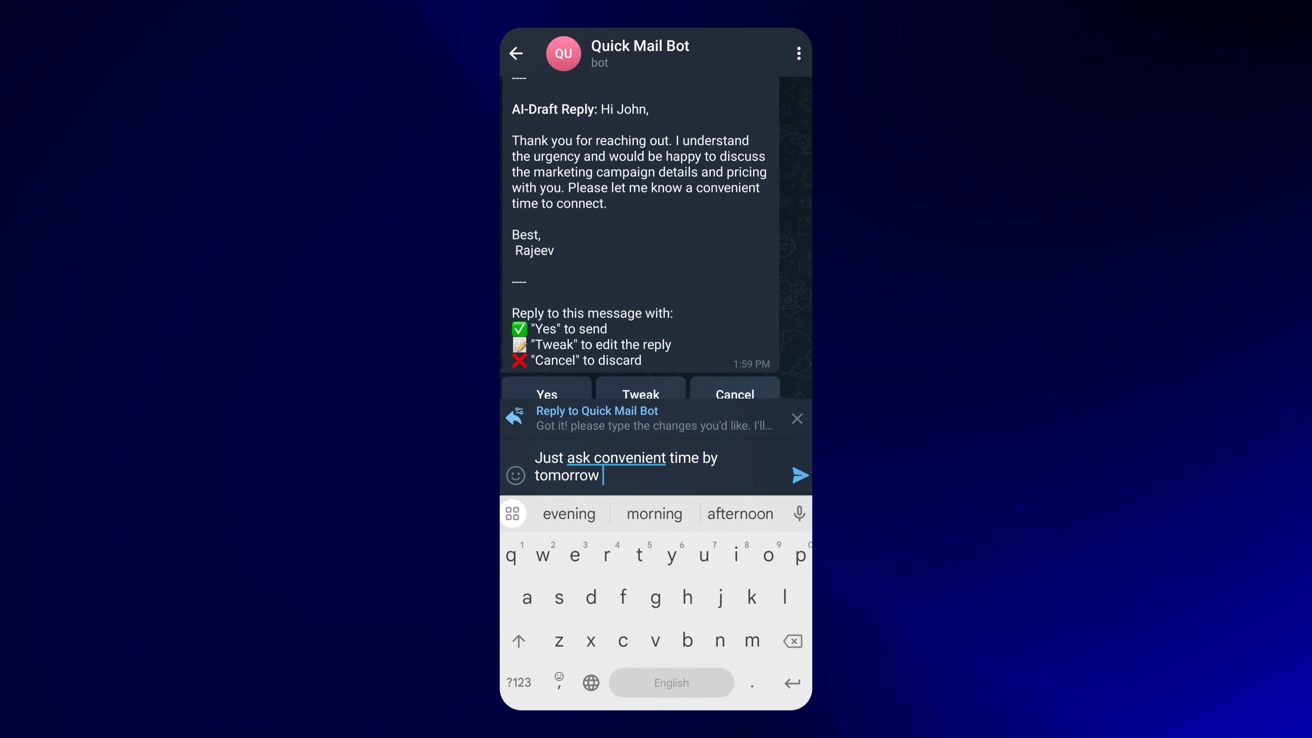
click(800, 475)
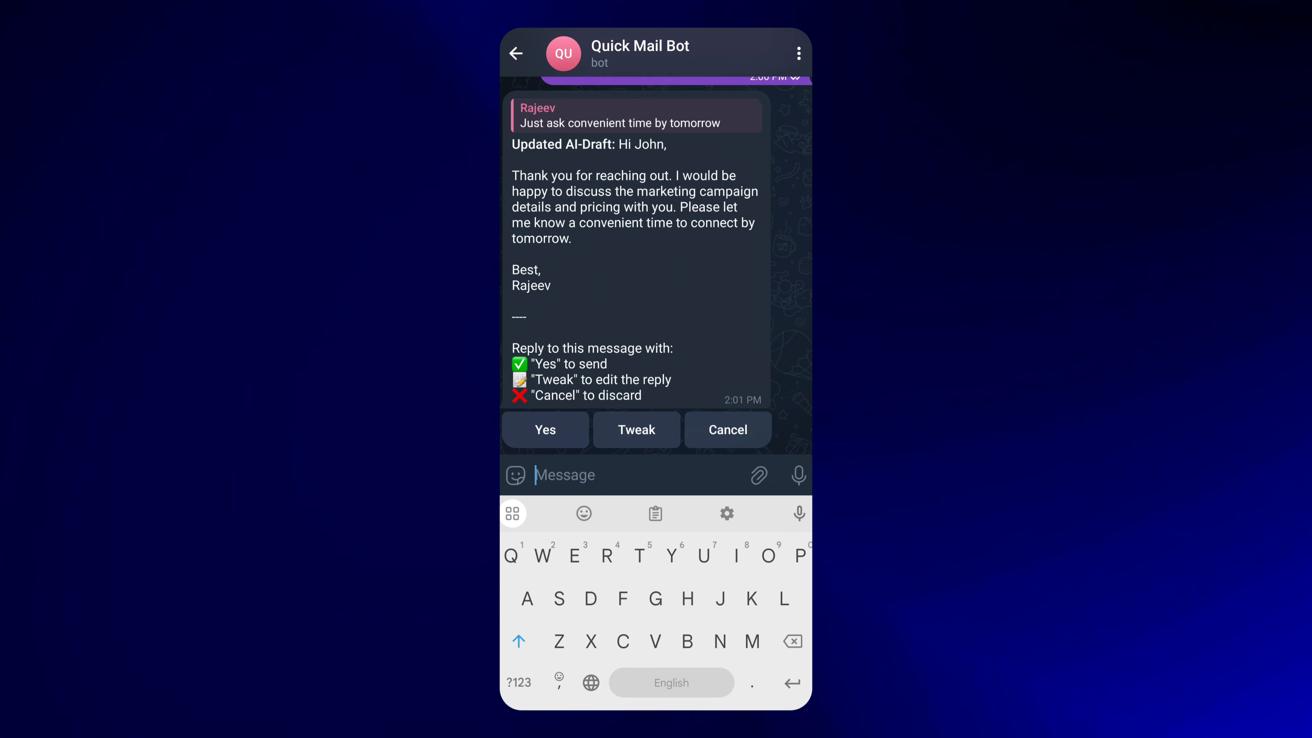
- Request another tweak of the updated draft, replying with the sign-off "Best regards" followed by the sender's first name
click(637, 429)
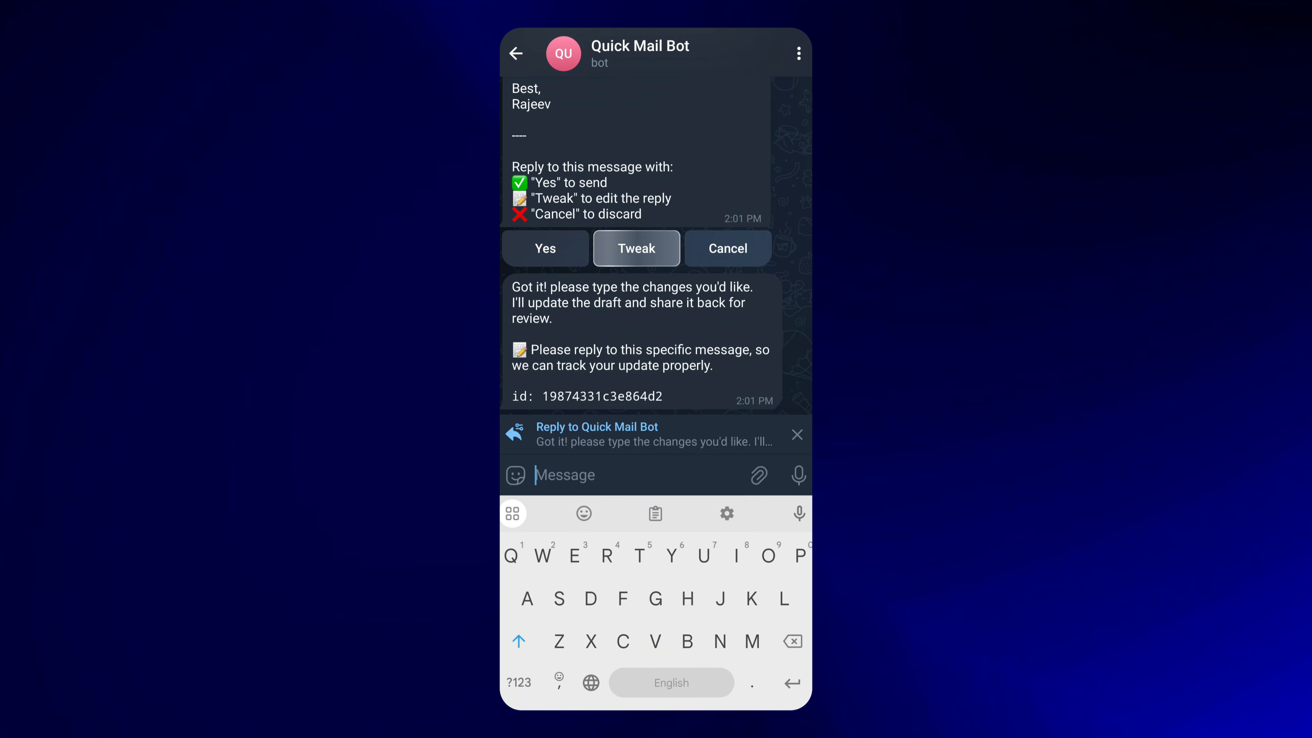
drag(594, 295, 595, 427)
text(Best regards rajeev)
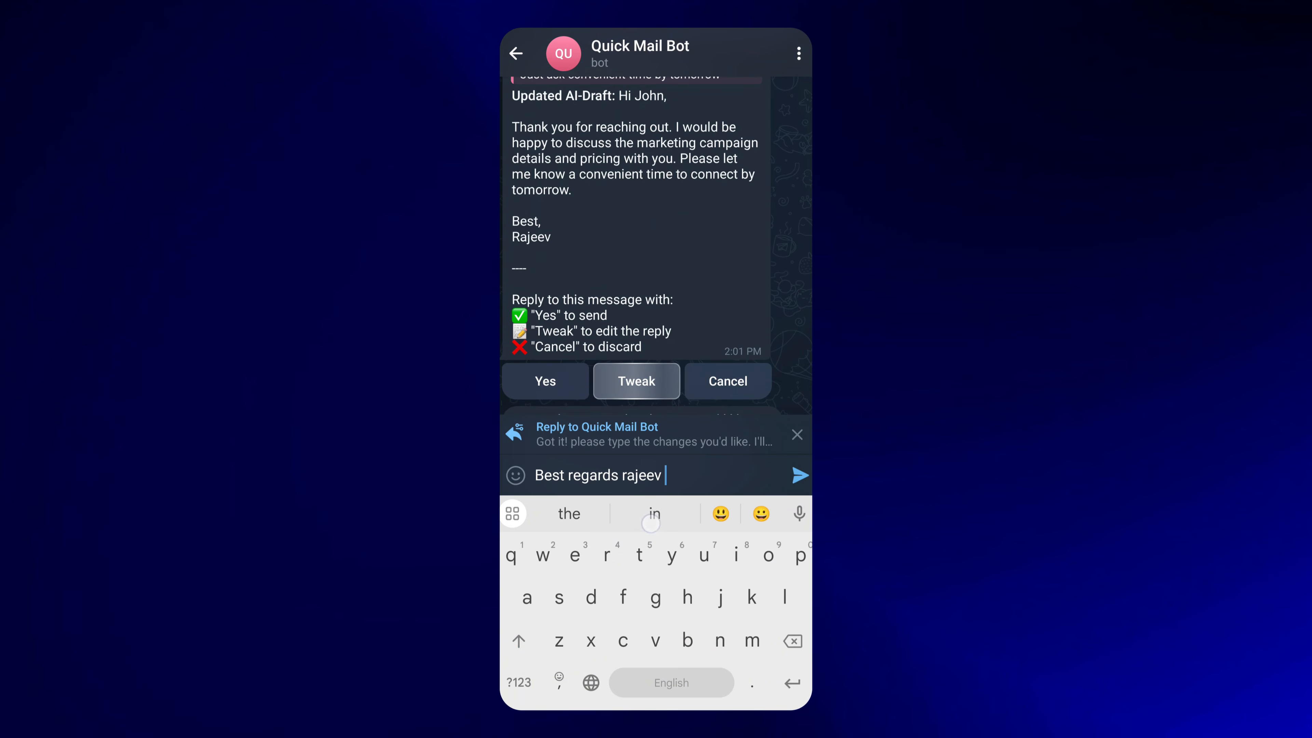
click(799, 475)
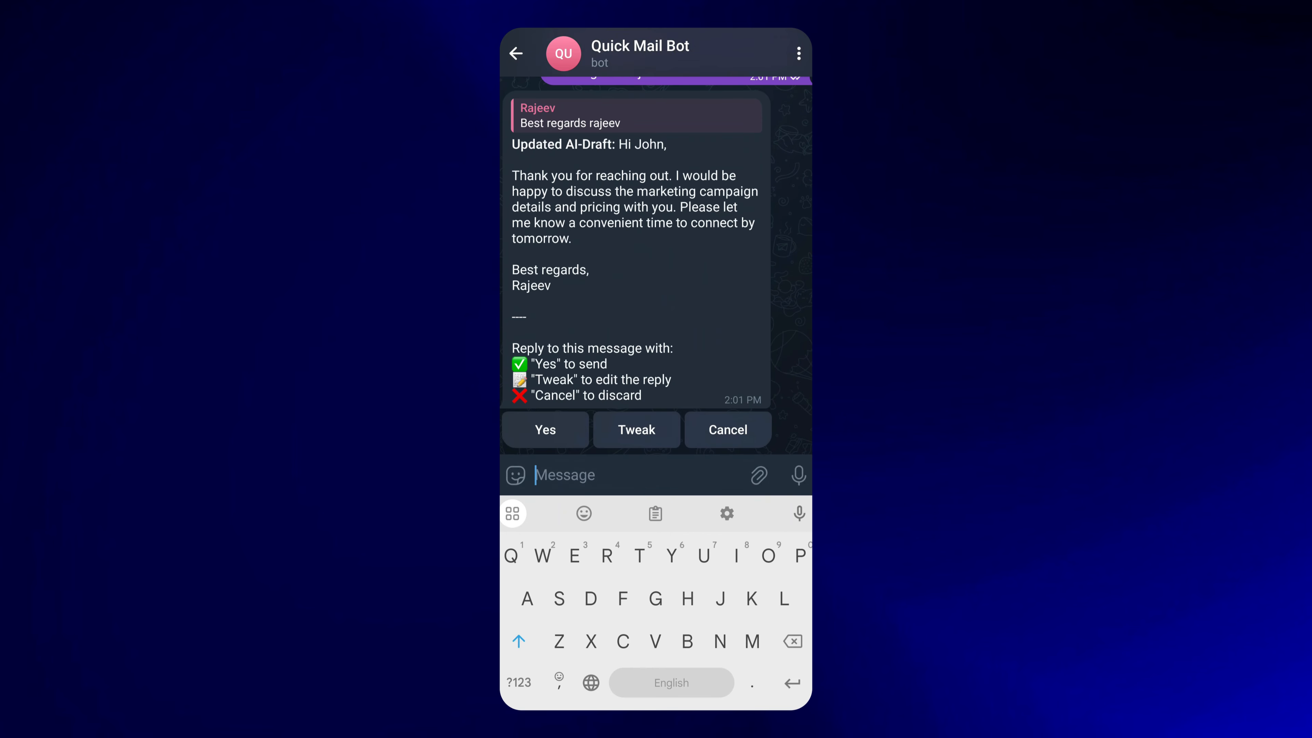
- Approve the updated draft for sending with Yes and check the email thread in Gmail
click(543, 432)
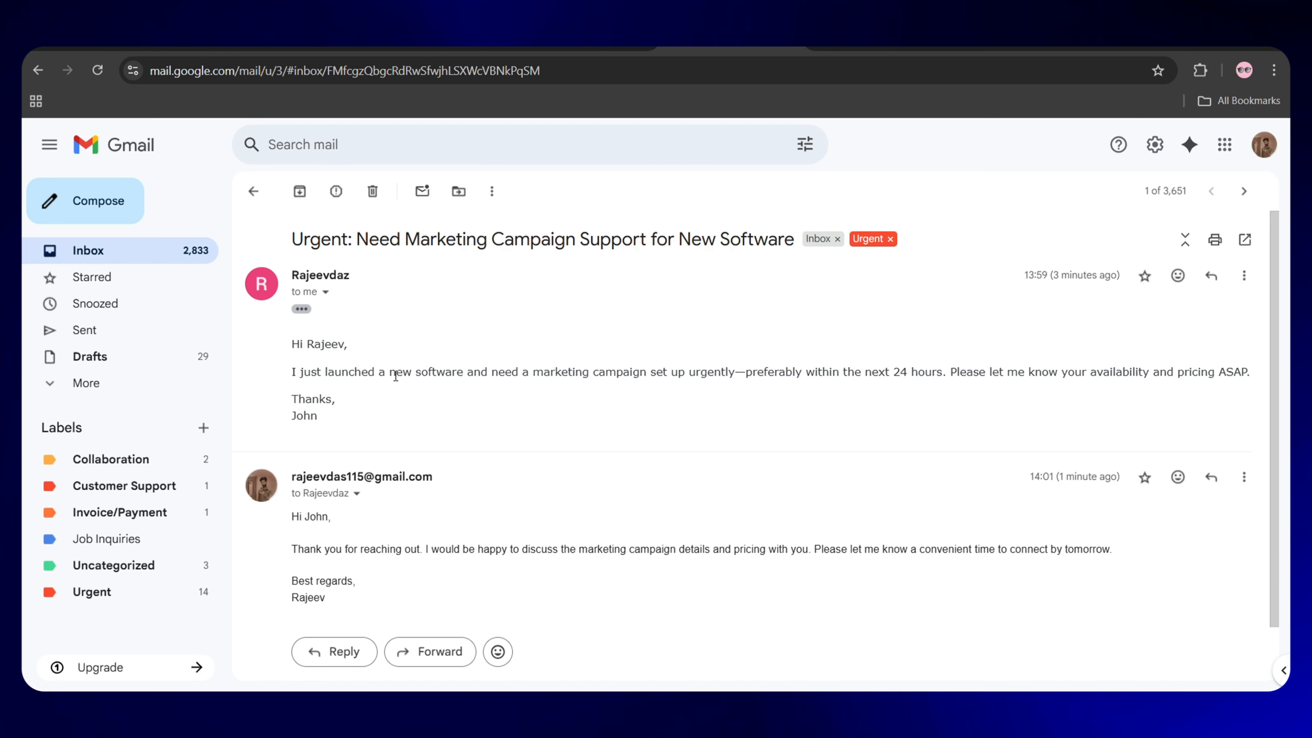
scroll(397, 375, down, 1)
scroll(396, 380, up, 1)
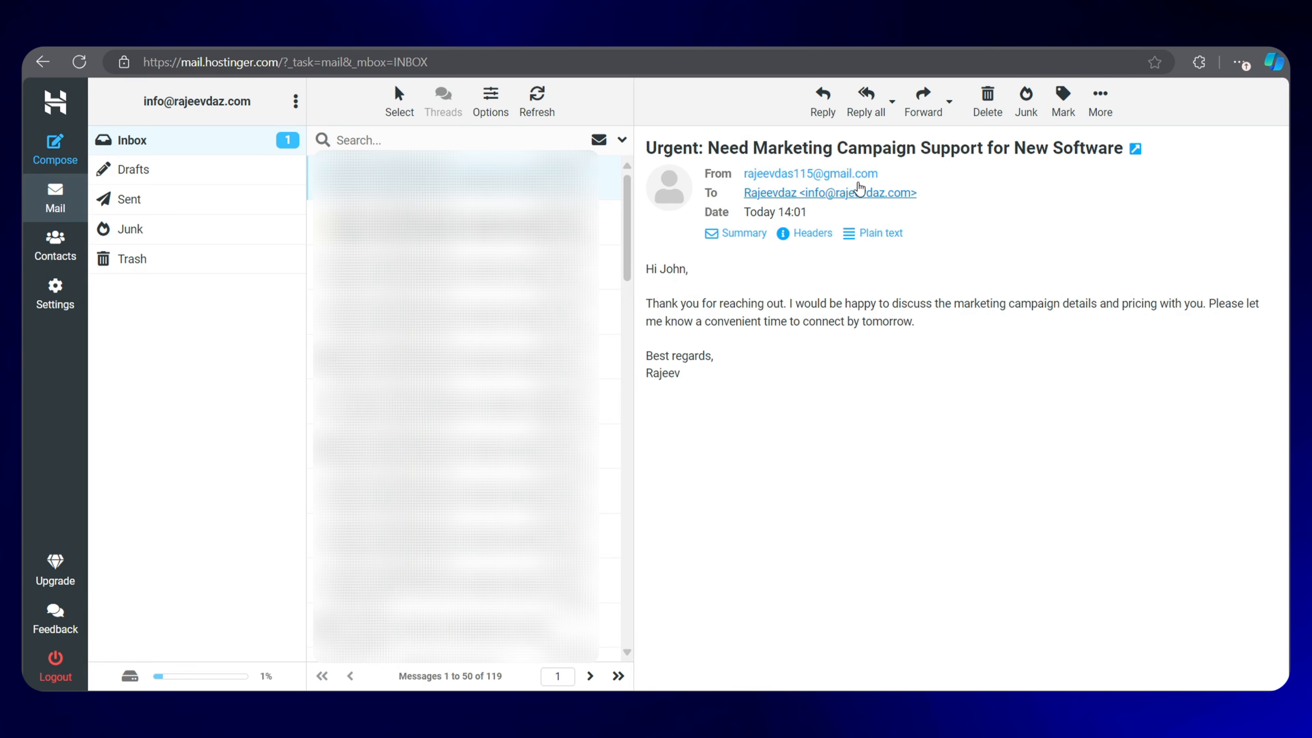
- Reply from Hostinger webmail with "tomorrow 10Am works for me. please send a google meet link to connect", close with "Best," and the sender's name, and send it
click(823, 101)
text(tomorrow 10Am works for me. please send)
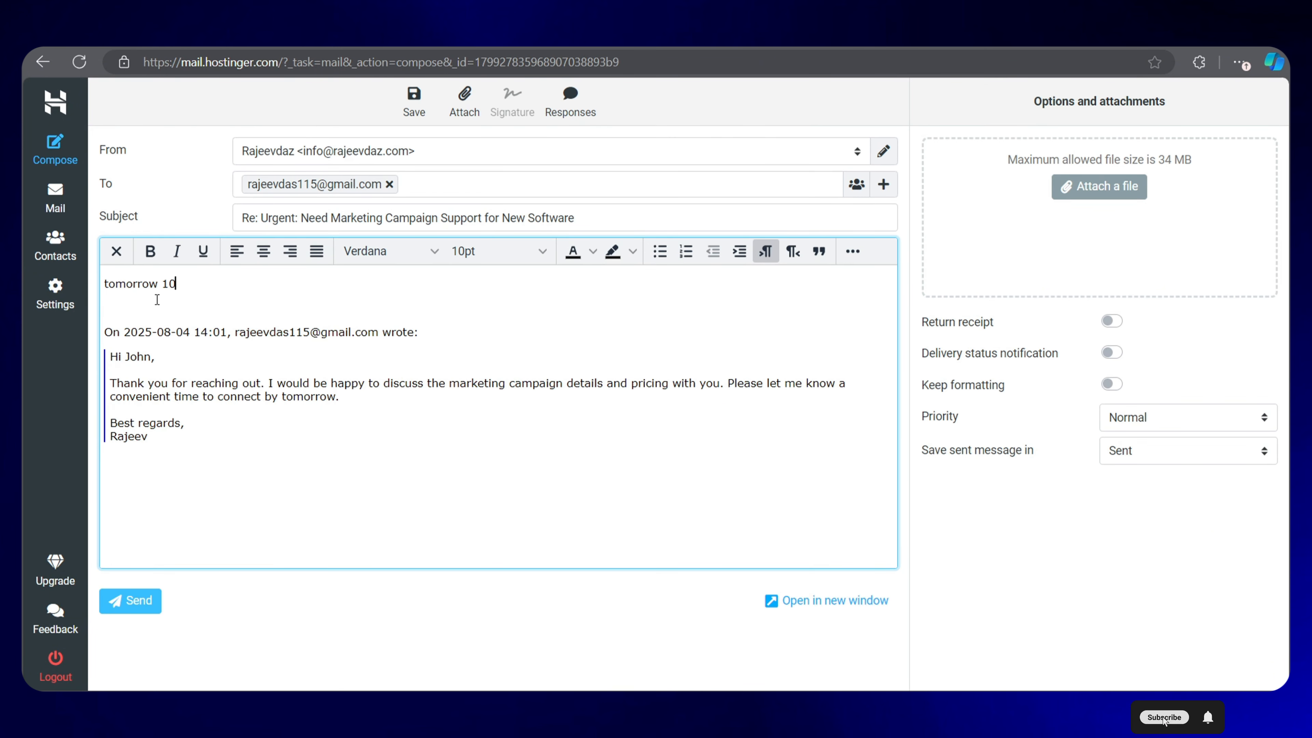
text( a google meet link to connect)
key(Return)
text(Best,)
key(Return)
text(John)
key(ctrl+Return)
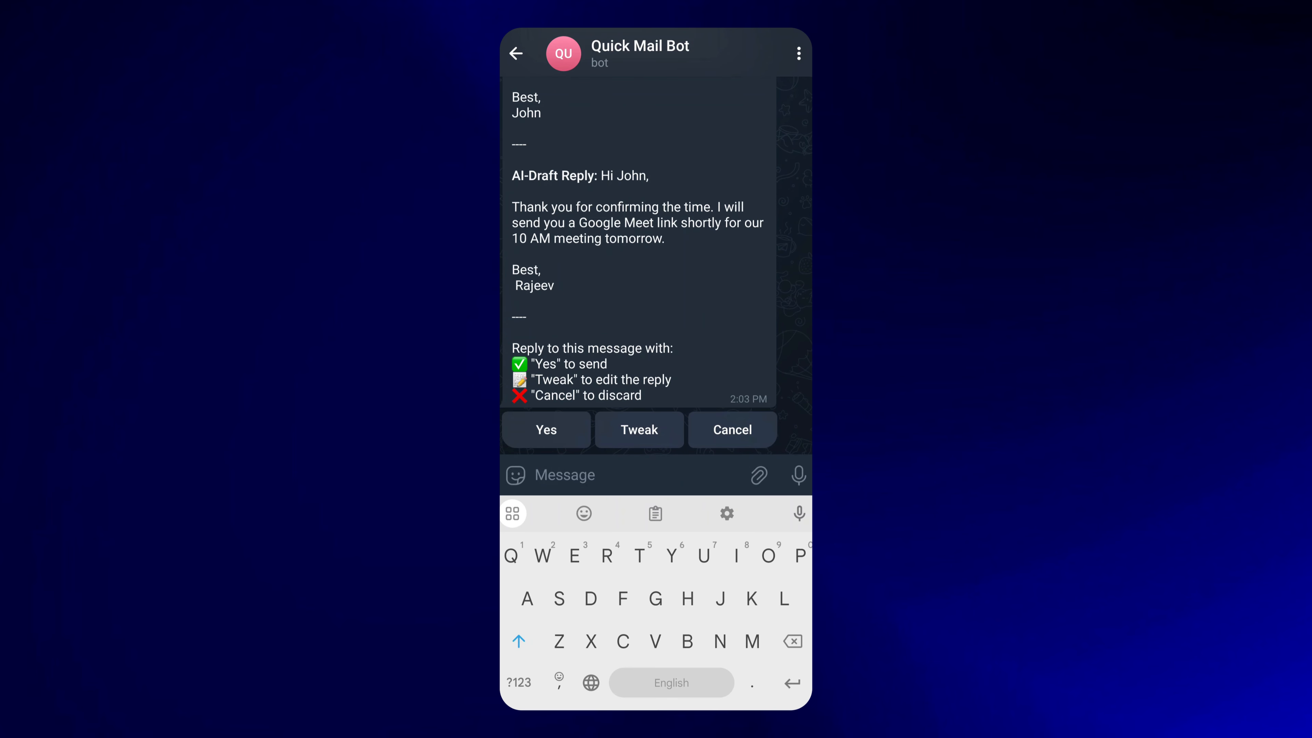
- Cancel the AI draft for the Google Meet request in Telegram, and test Yes, Tweak and Cancel again on the same message
drag(811, 651, 744, 653)
click(728, 644)
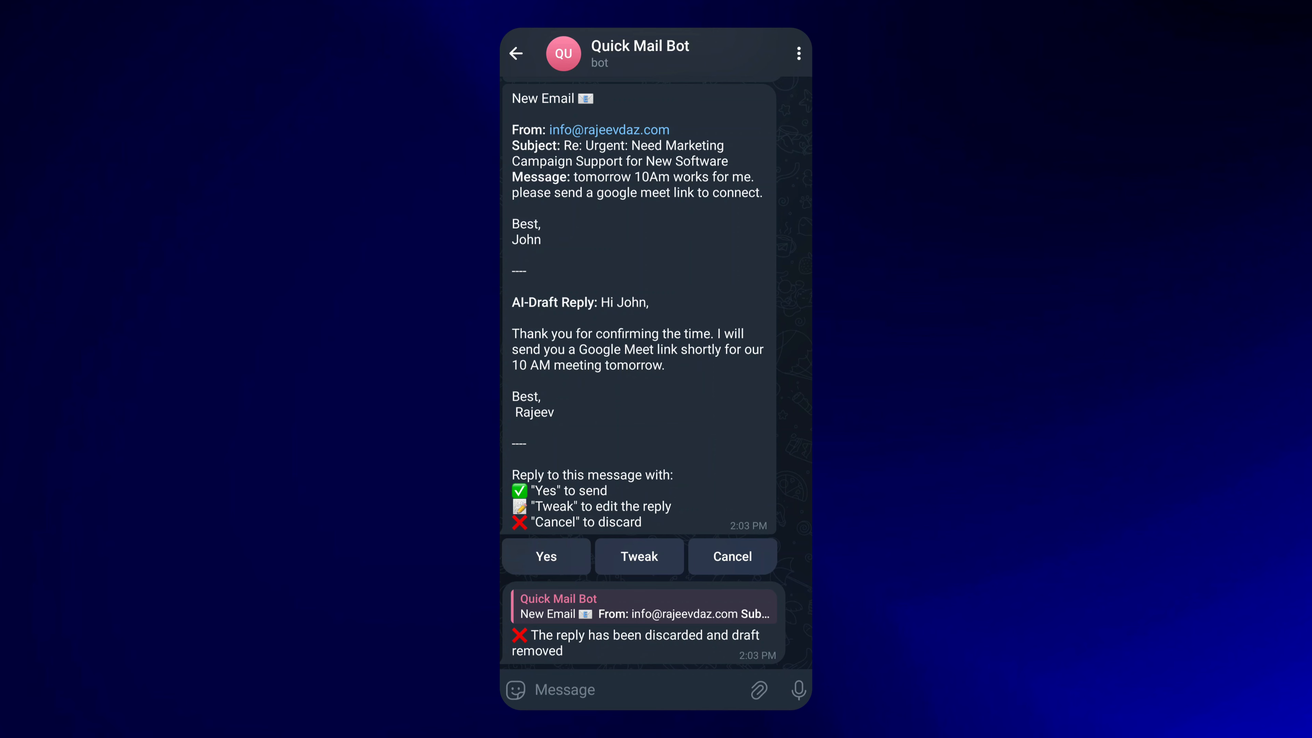
click(558, 554)
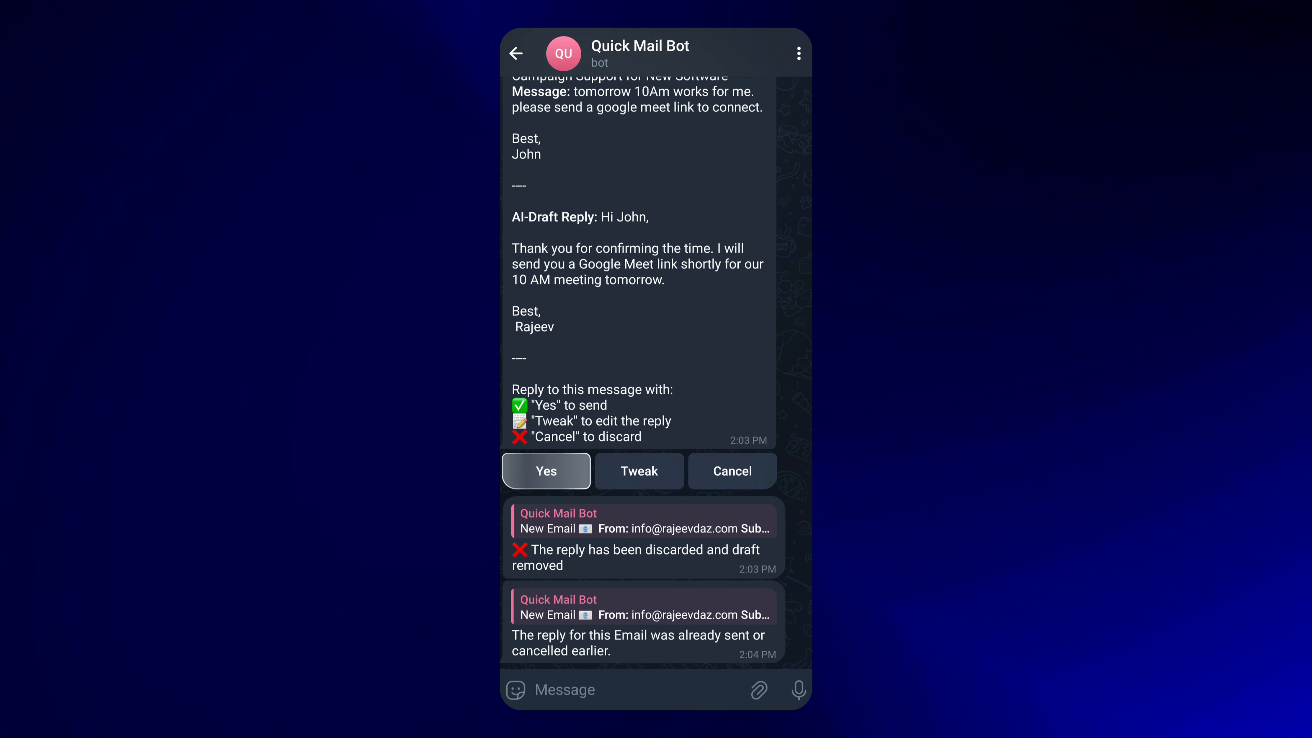
click(639, 471)
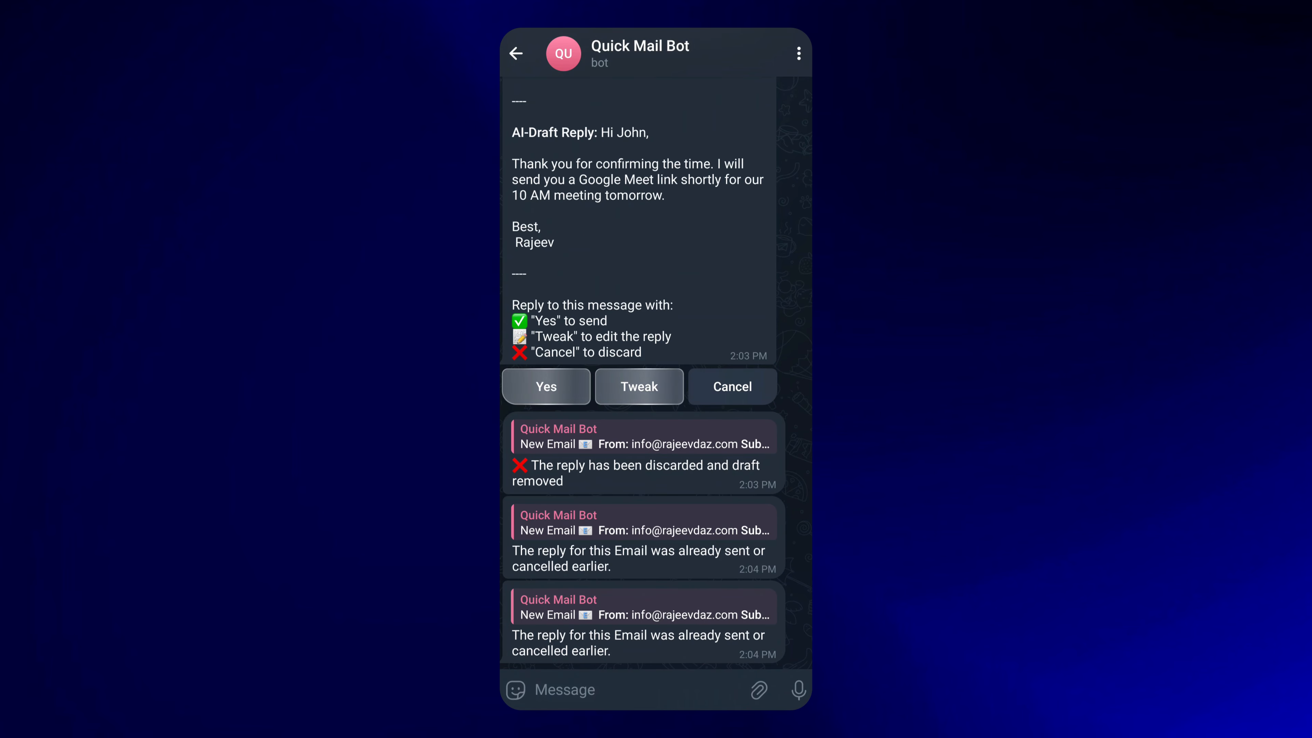
click(733, 387)
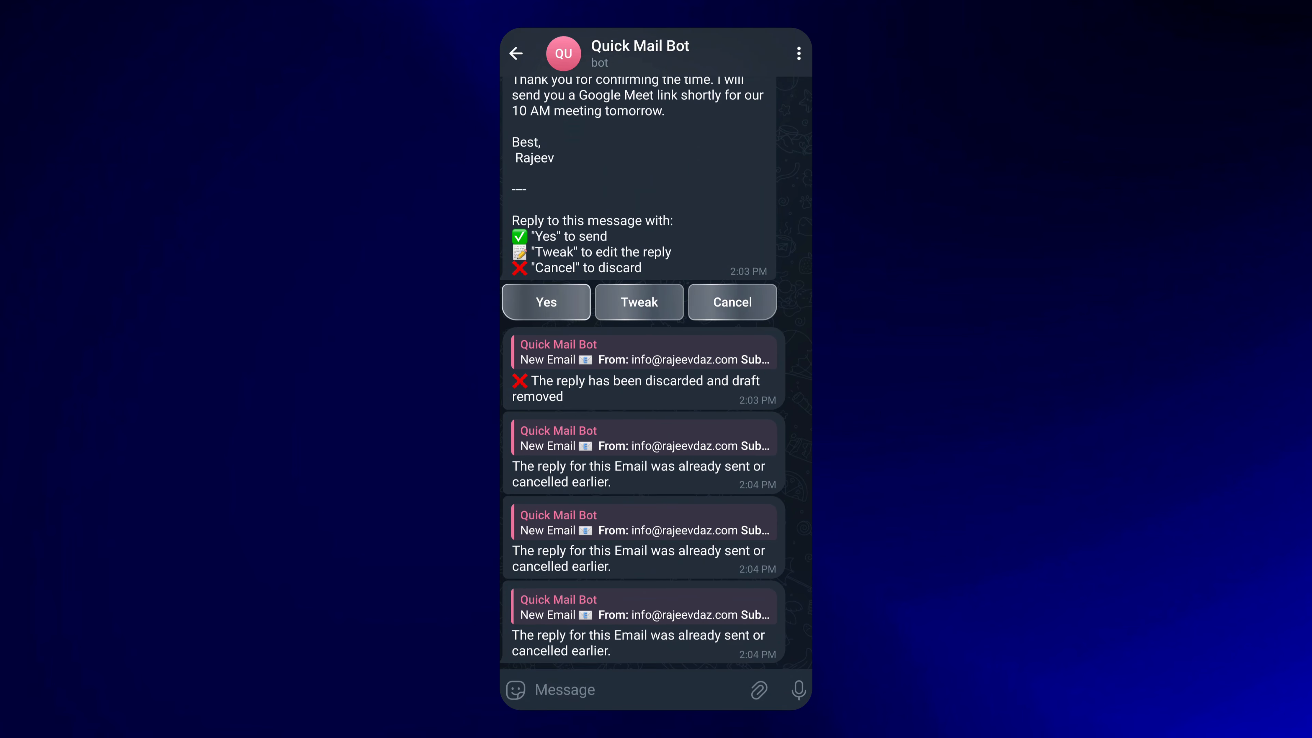
- Start a reply to the bot's second "Got it!" change-request message in Telegram Web, and dismiss the reply
scroll(756, 483, up, 10)
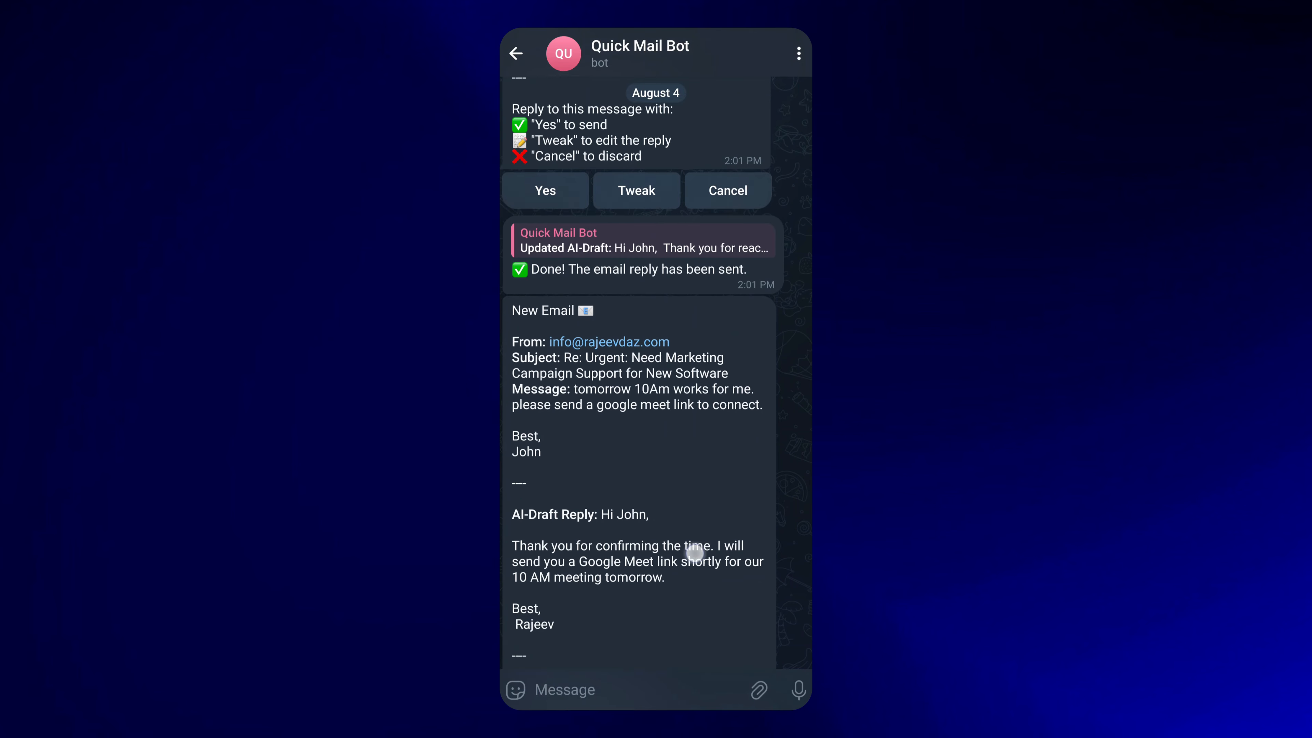
scroll(695, 552, up, 10)
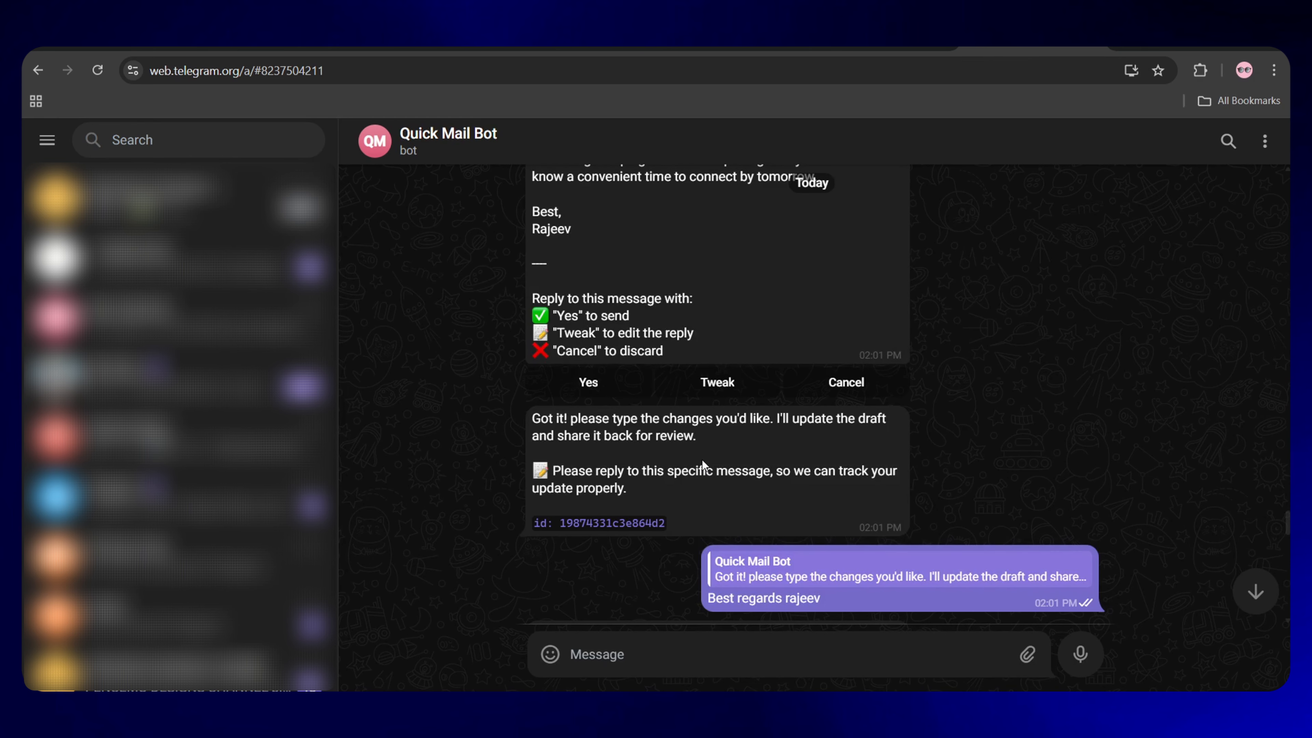
right_click(702, 460)
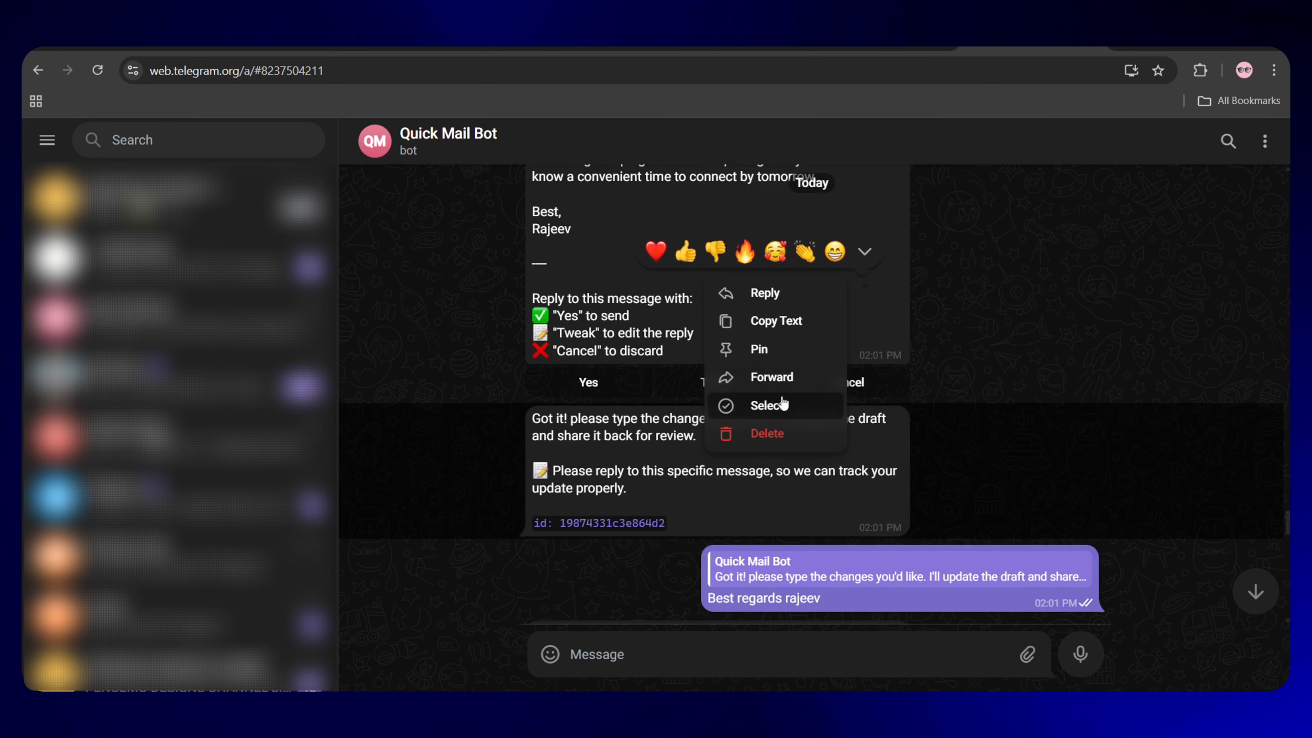
click(769, 297)
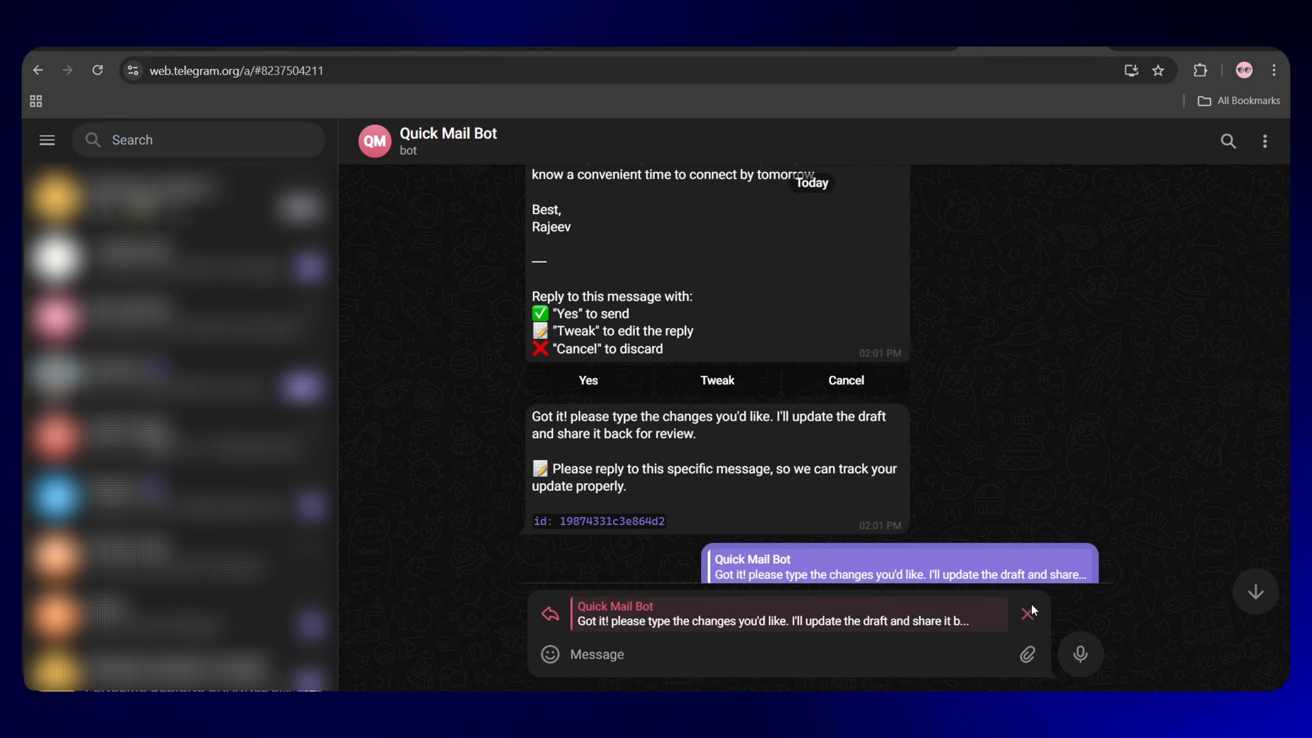
click(1027, 614)
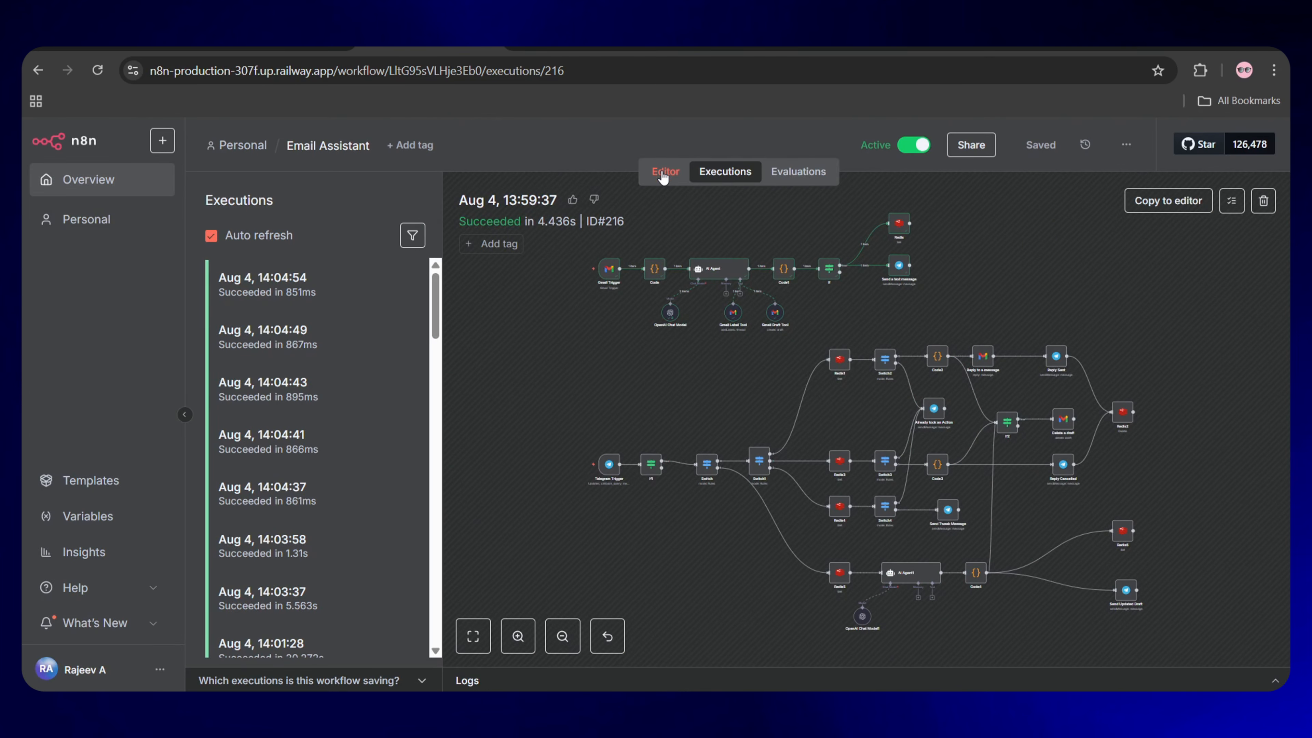
- Return to the n8n workflow editor and review the complete Email Assistant layout, from the Gmail Trigger flow to the Telegram Trigger branches
click(663, 177)
scroll(778, 320, up, 3)
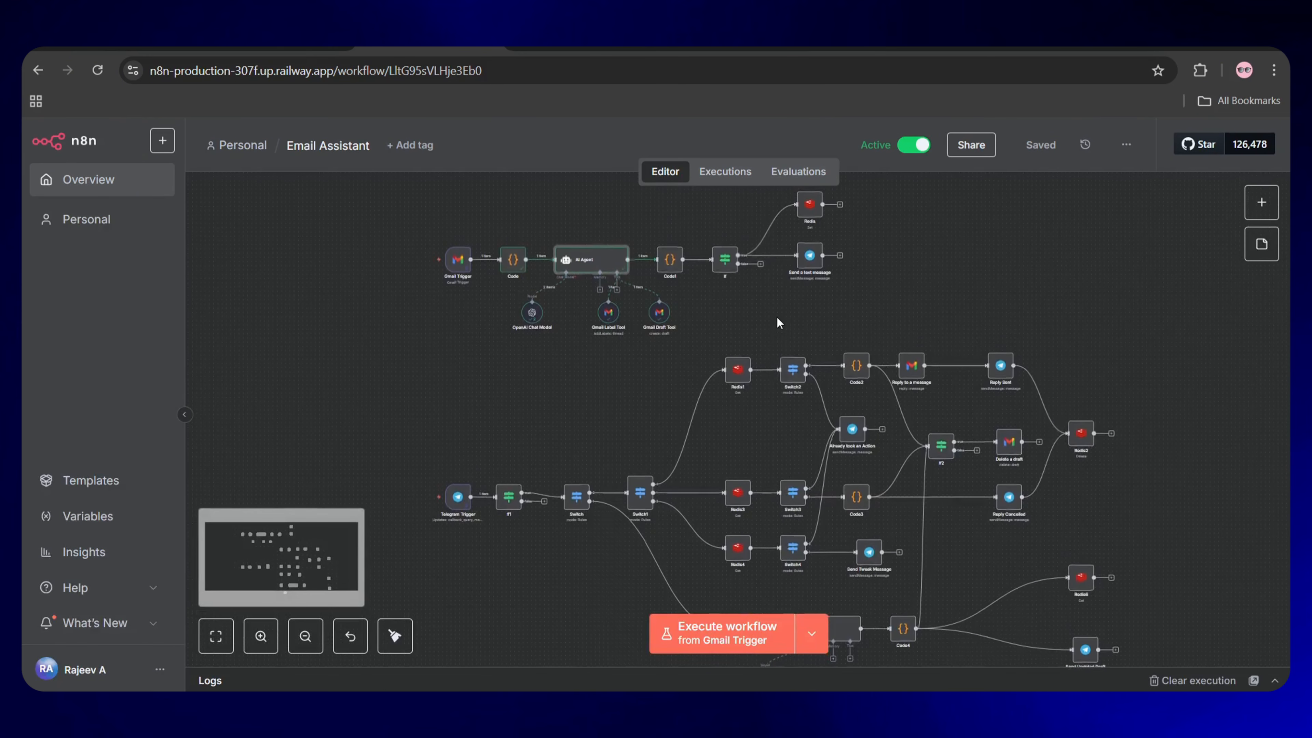
scroll(778, 318, down, 1)
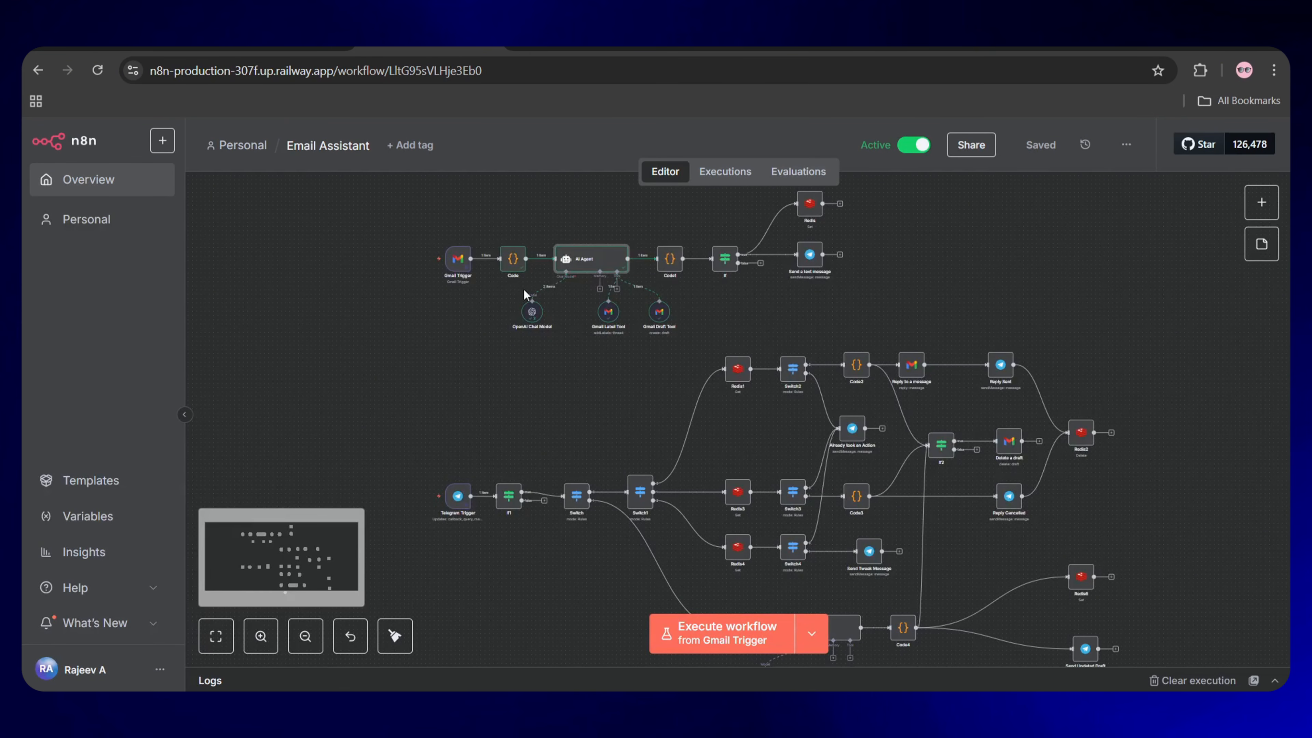
scroll(1055, 342, down, 1)
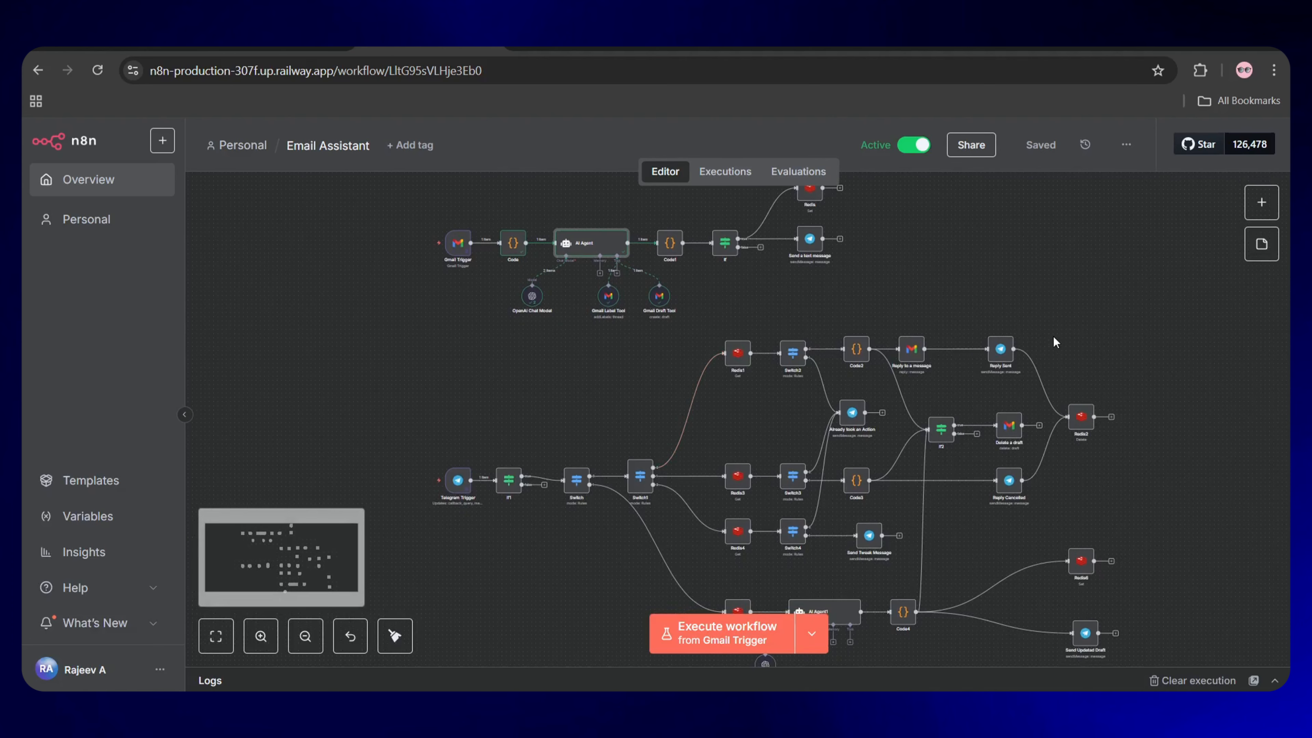
scroll(1056, 342, down, 5)
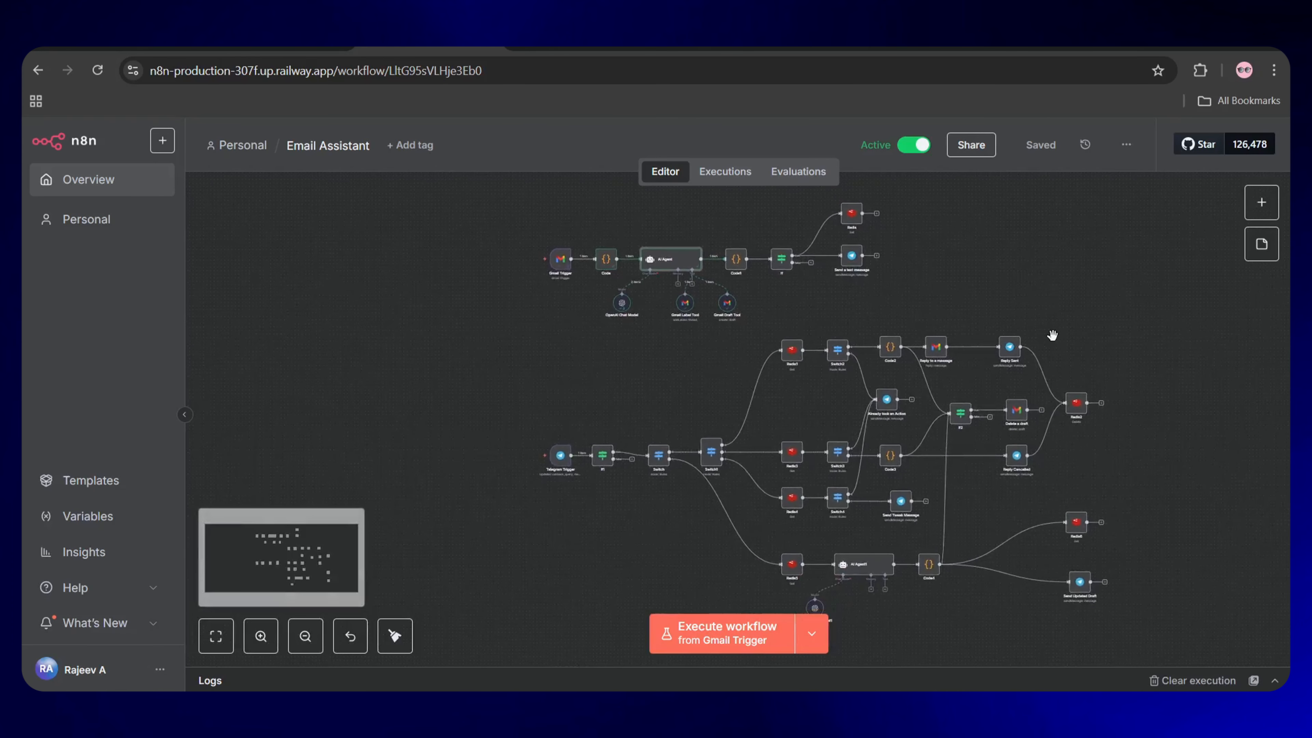
scroll(1054, 342, right, 5)
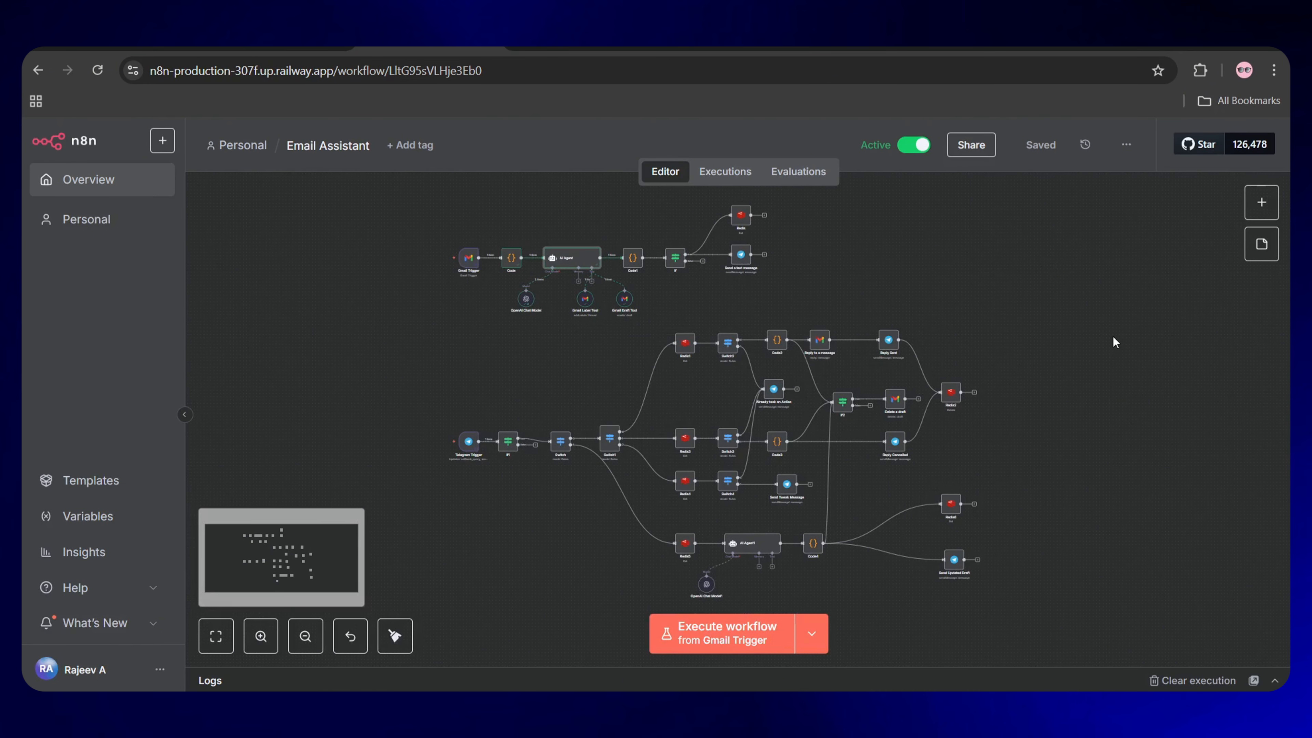
drag(1113, 337, 1117, 336)
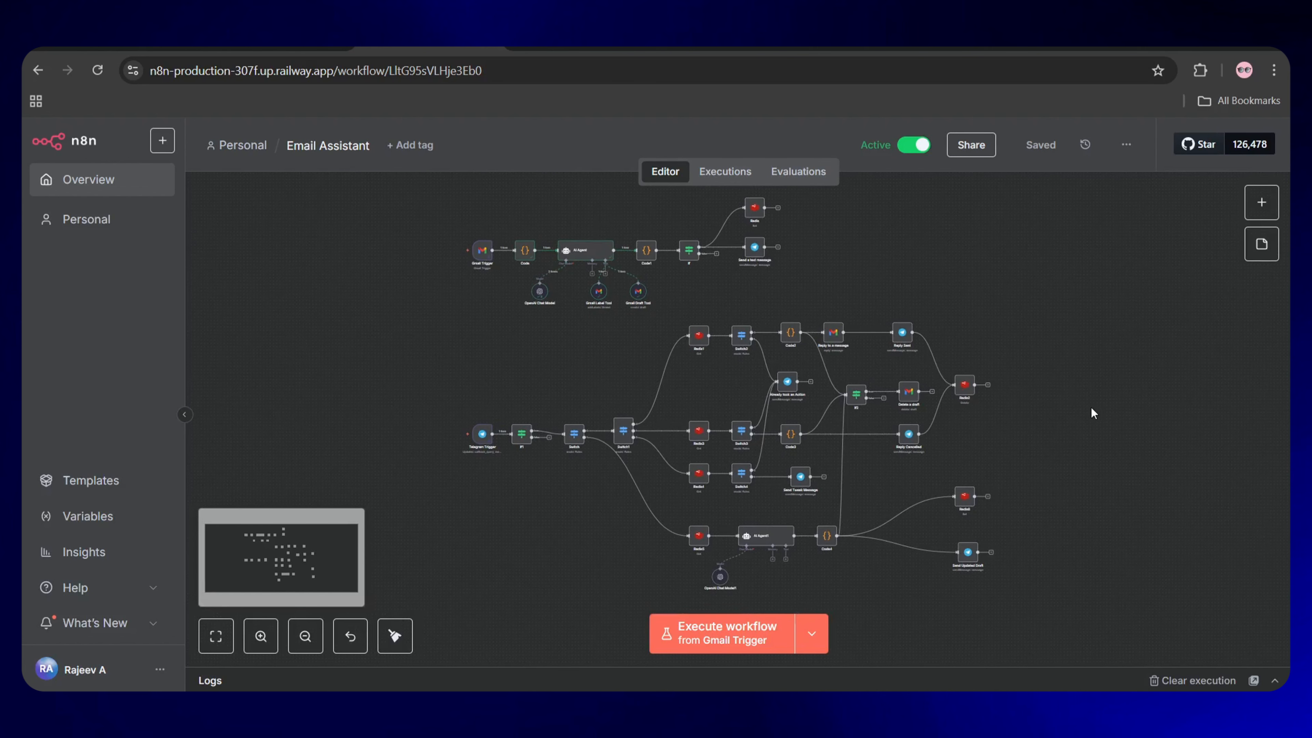